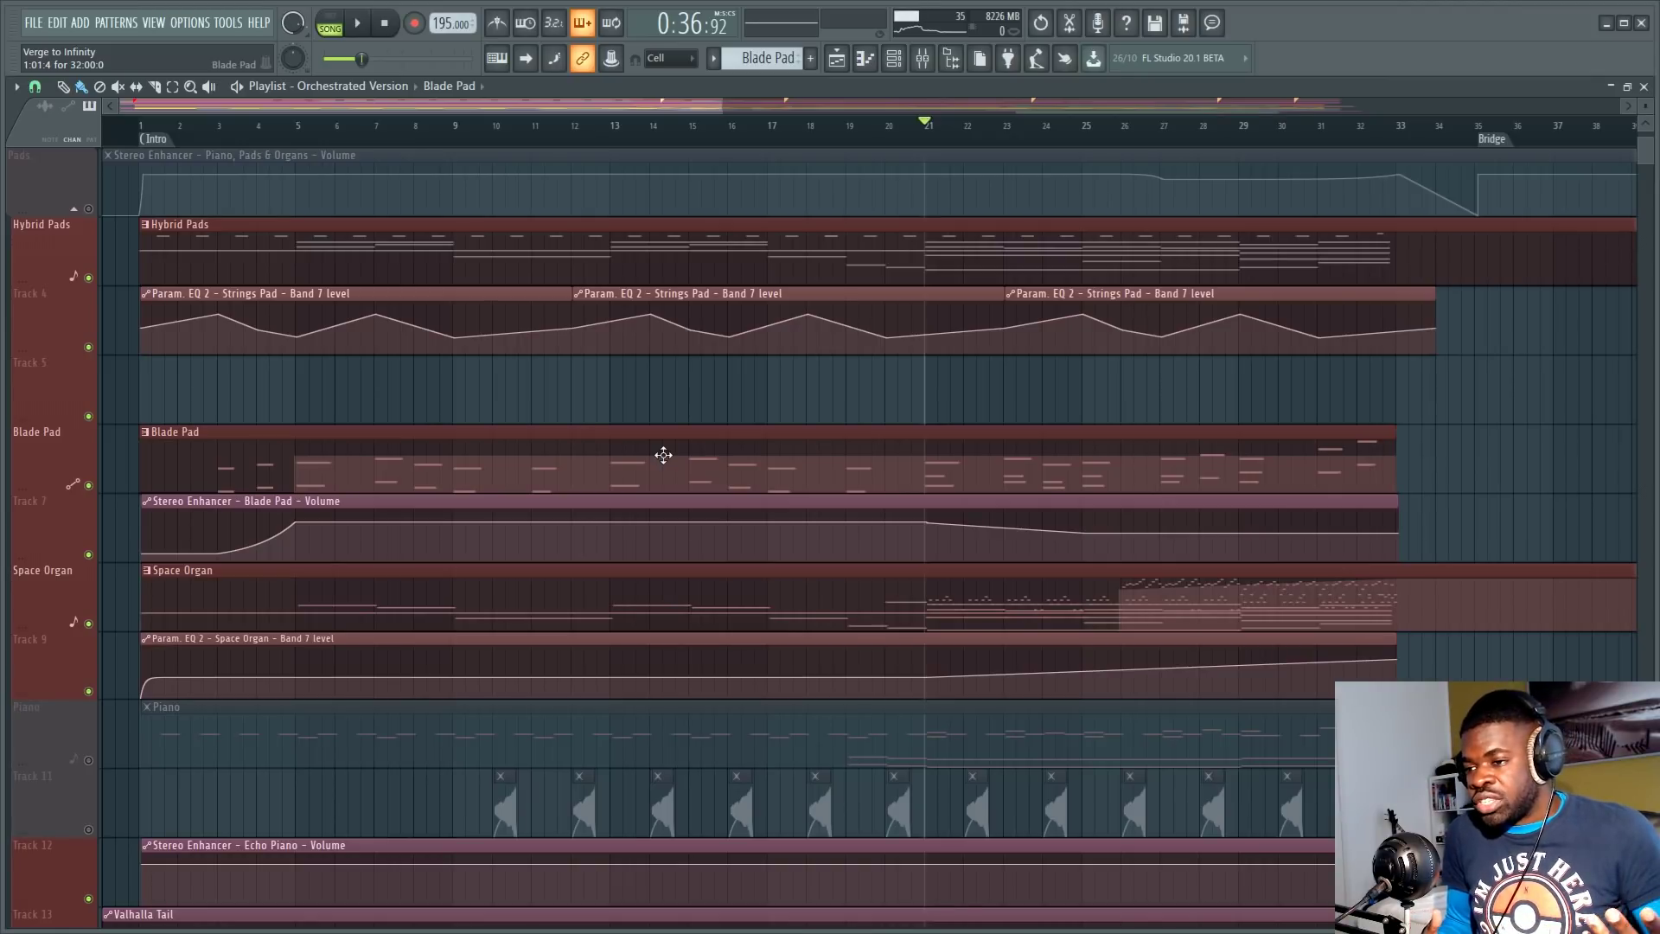
# Step: Play the soloed pad and organ tracks from bar 21 of the intro, follow their notes and automation, and stop playback
pyautogui.scroll(2, 1347, 143)
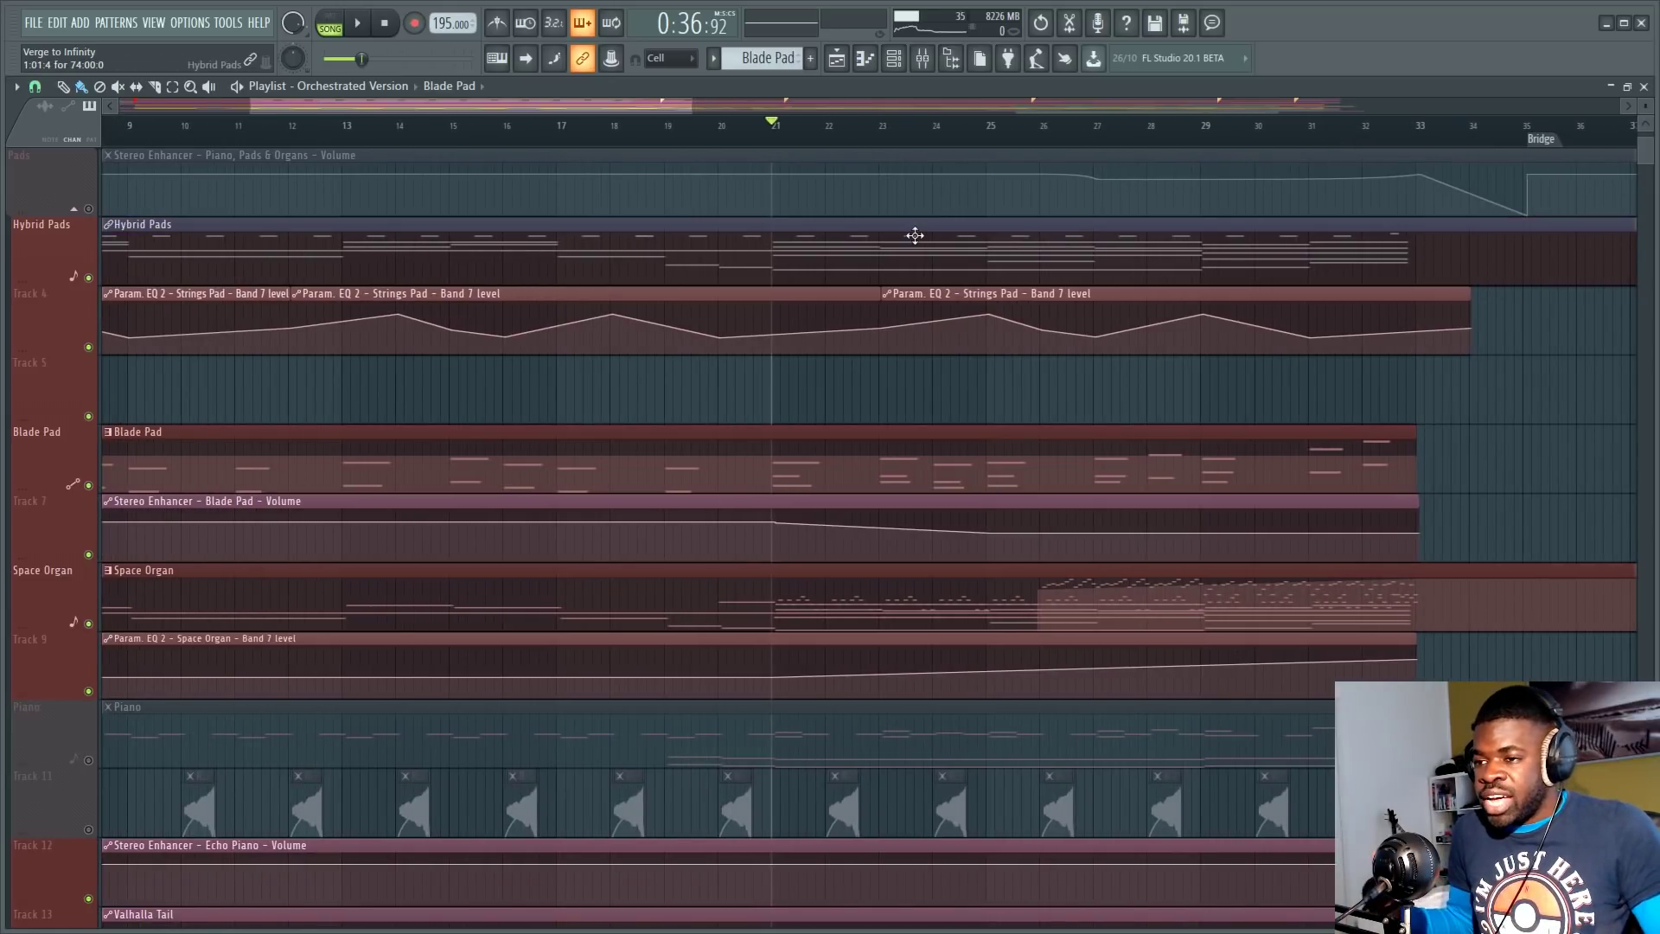
pyautogui.press('space')
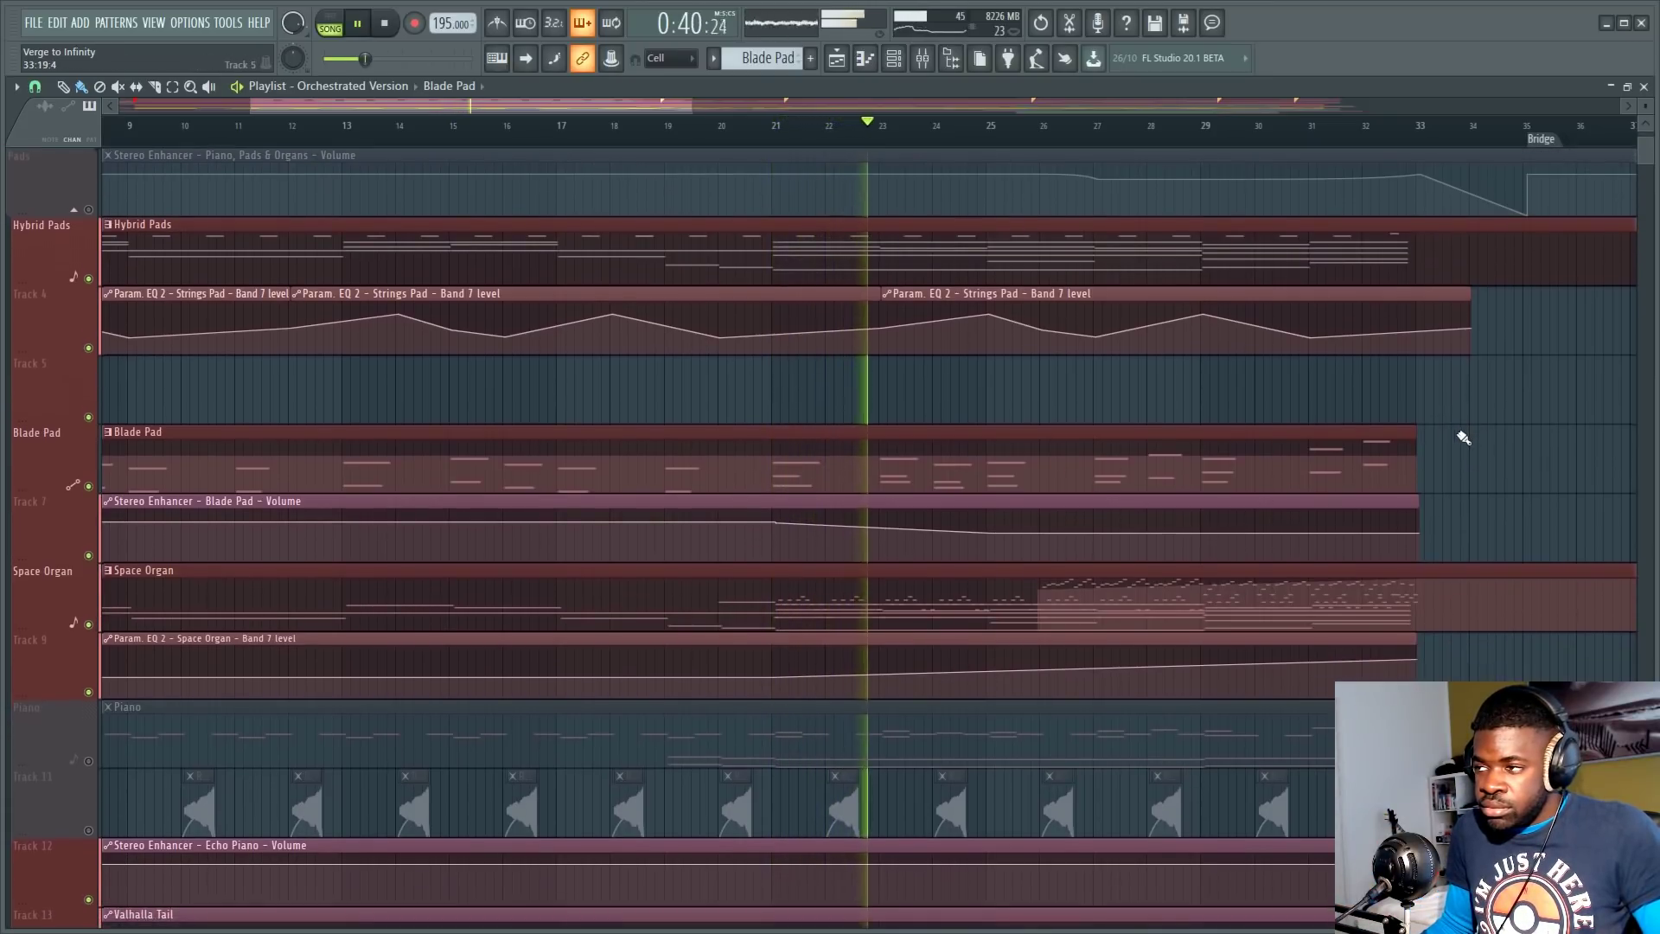
pyautogui.keyDown('alt'); pyautogui.scroll(2, 754, 232); pyautogui.keyUp('alt')
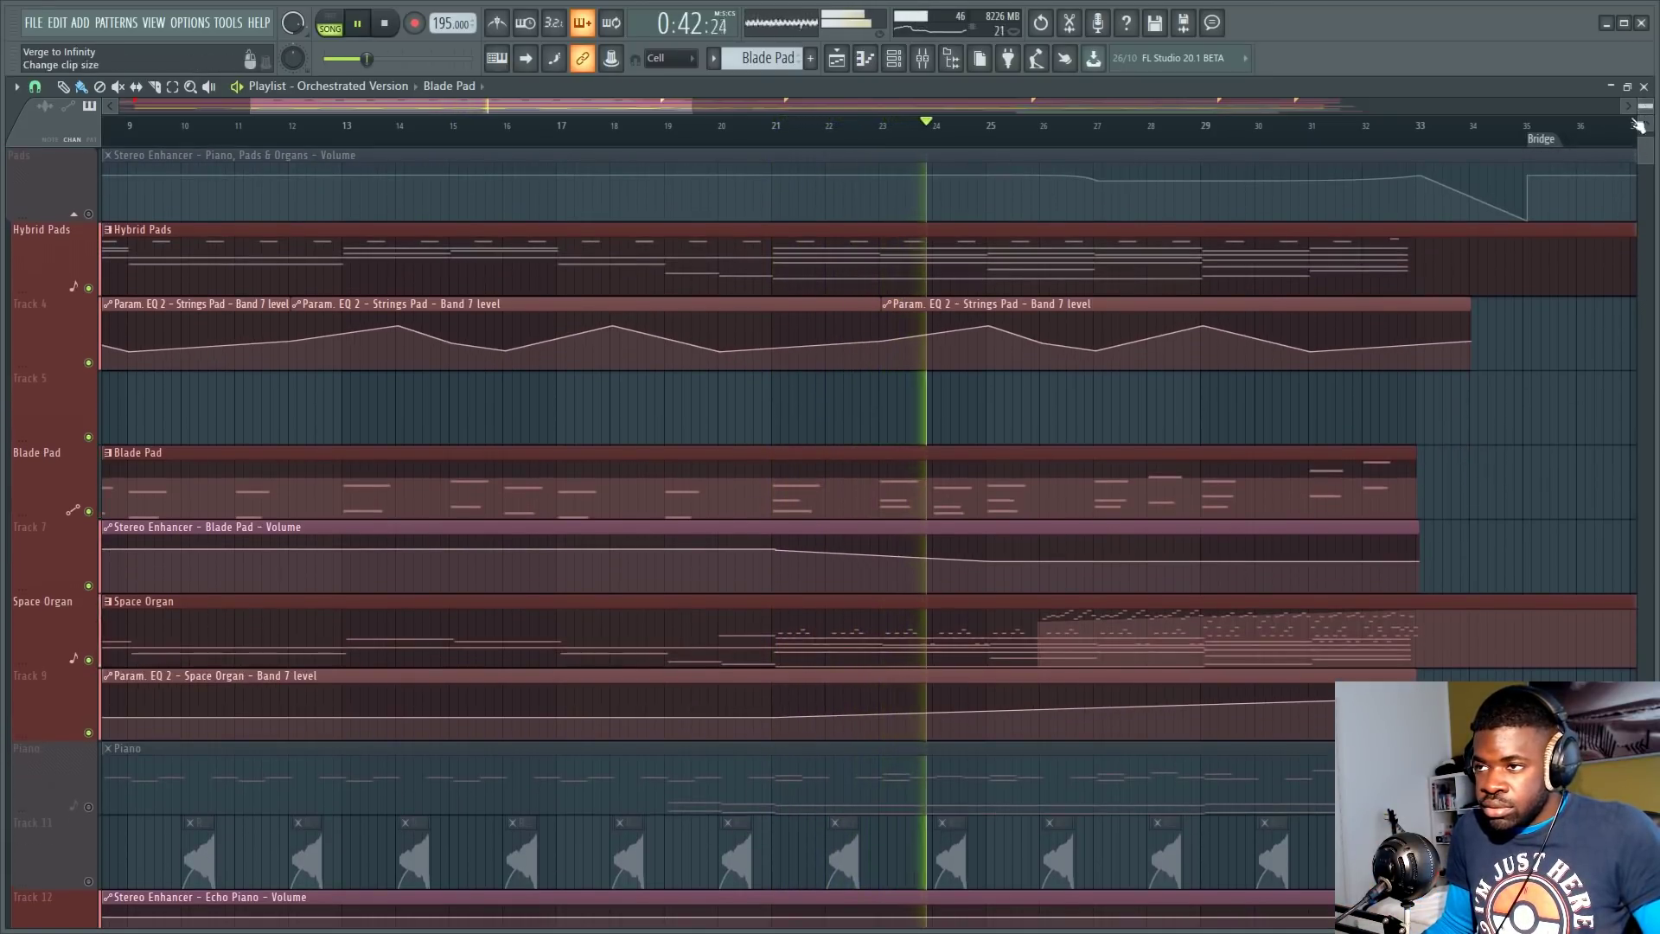
pyautogui.scroll(2, 667, 102)
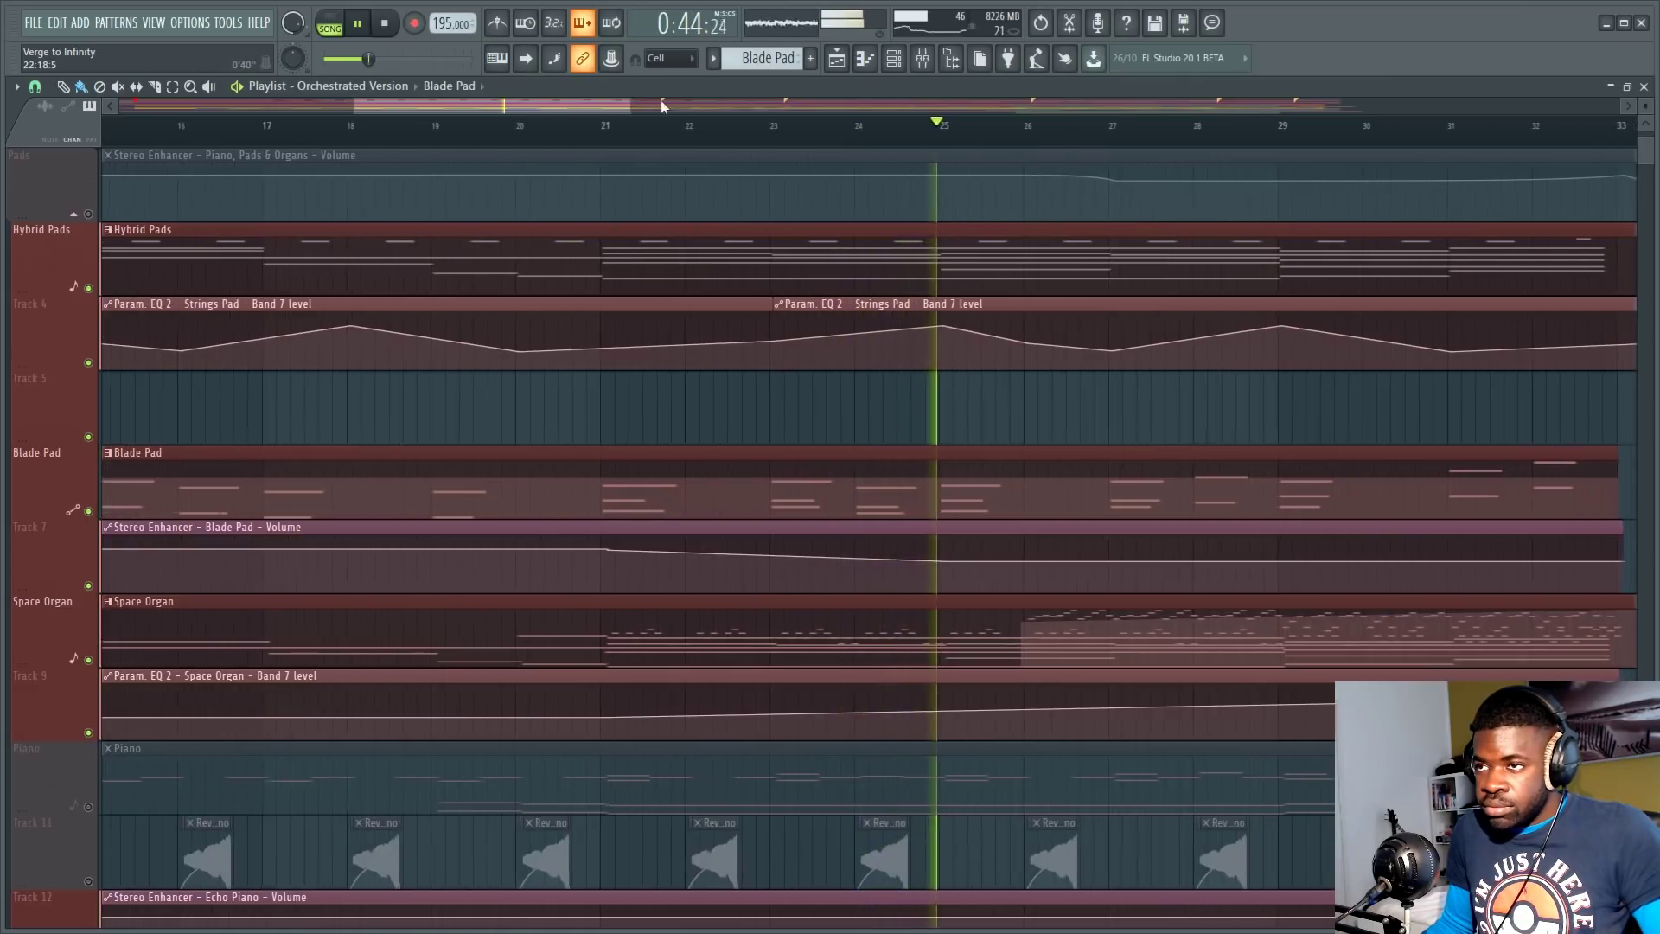
pyautogui.hscroll(3, 522, 109)
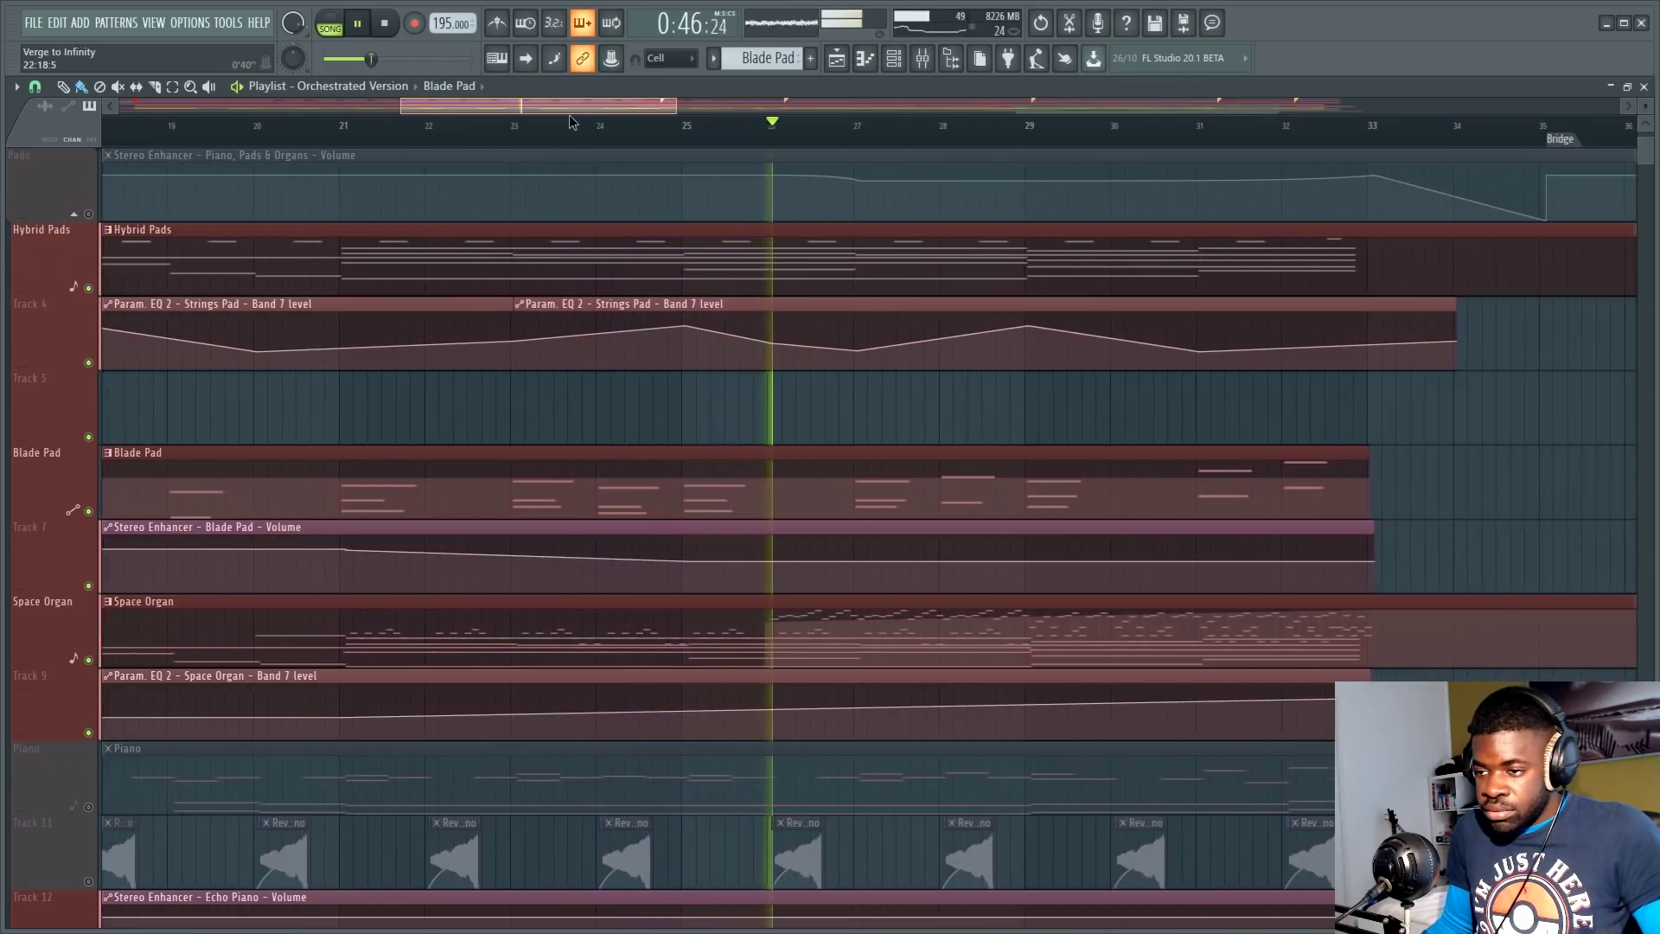
pyautogui.keyDown('ctrl'); pyautogui.scroll(-2, 446, 270); pyautogui.keyUp('ctrl')
pyautogui.scroll(-2, 790, 471)
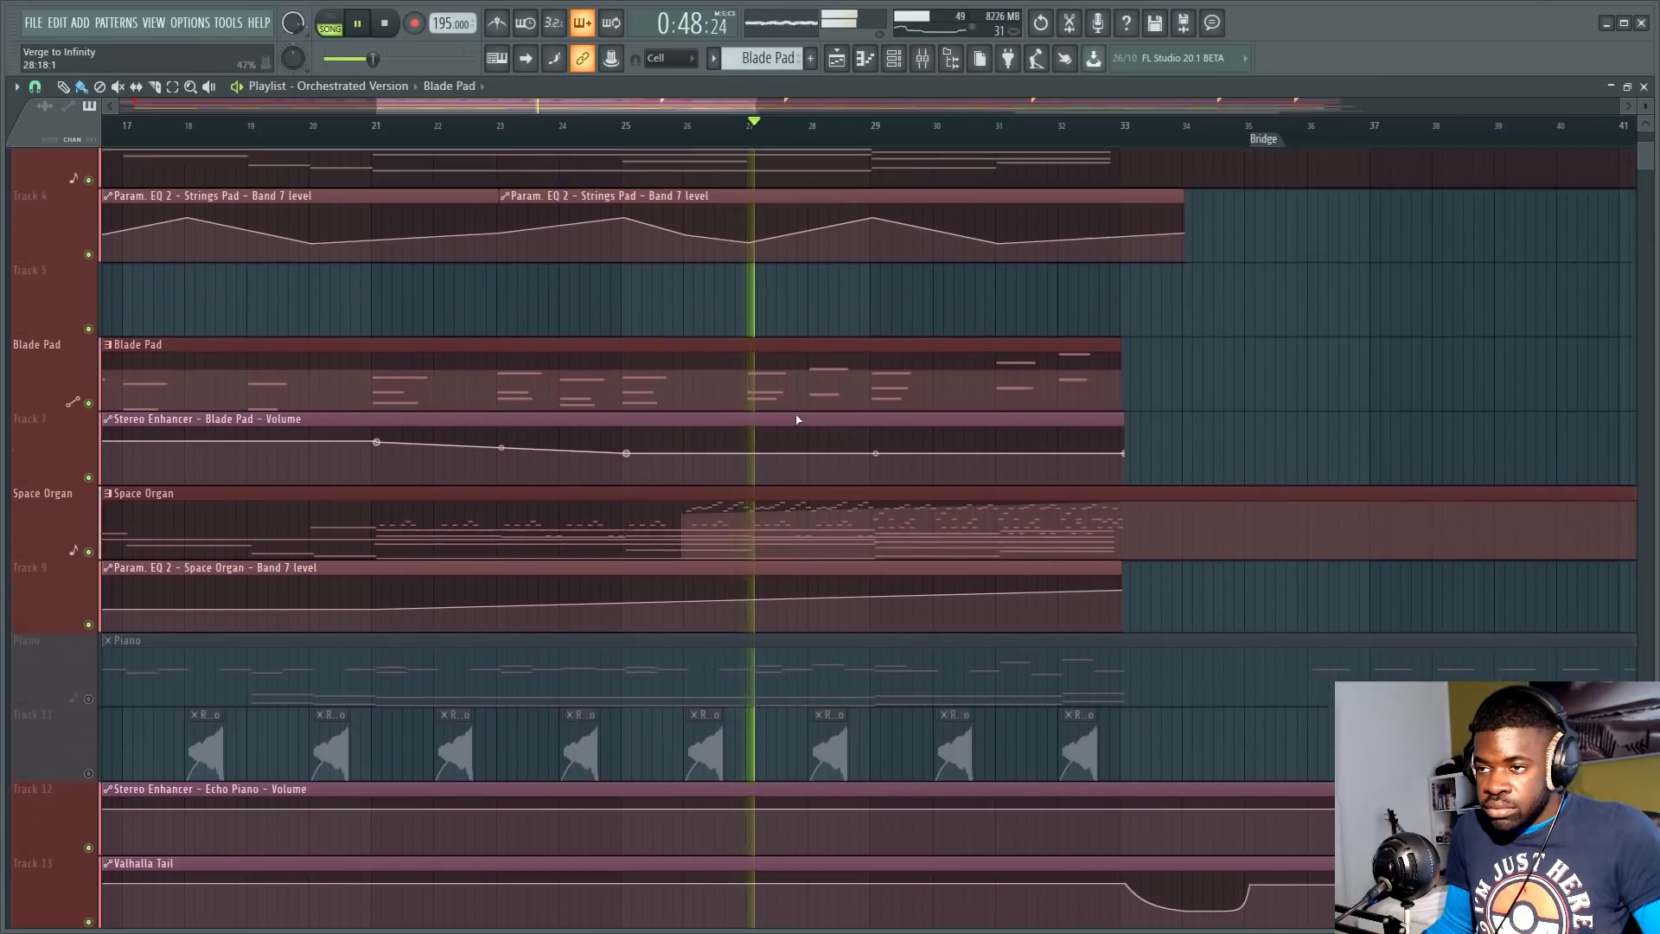
pyautogui.scroll(1, 793, 419)
pyautogui.scroll(2, 775, 448)
pyautogui.scroll(-1, 774, 430)
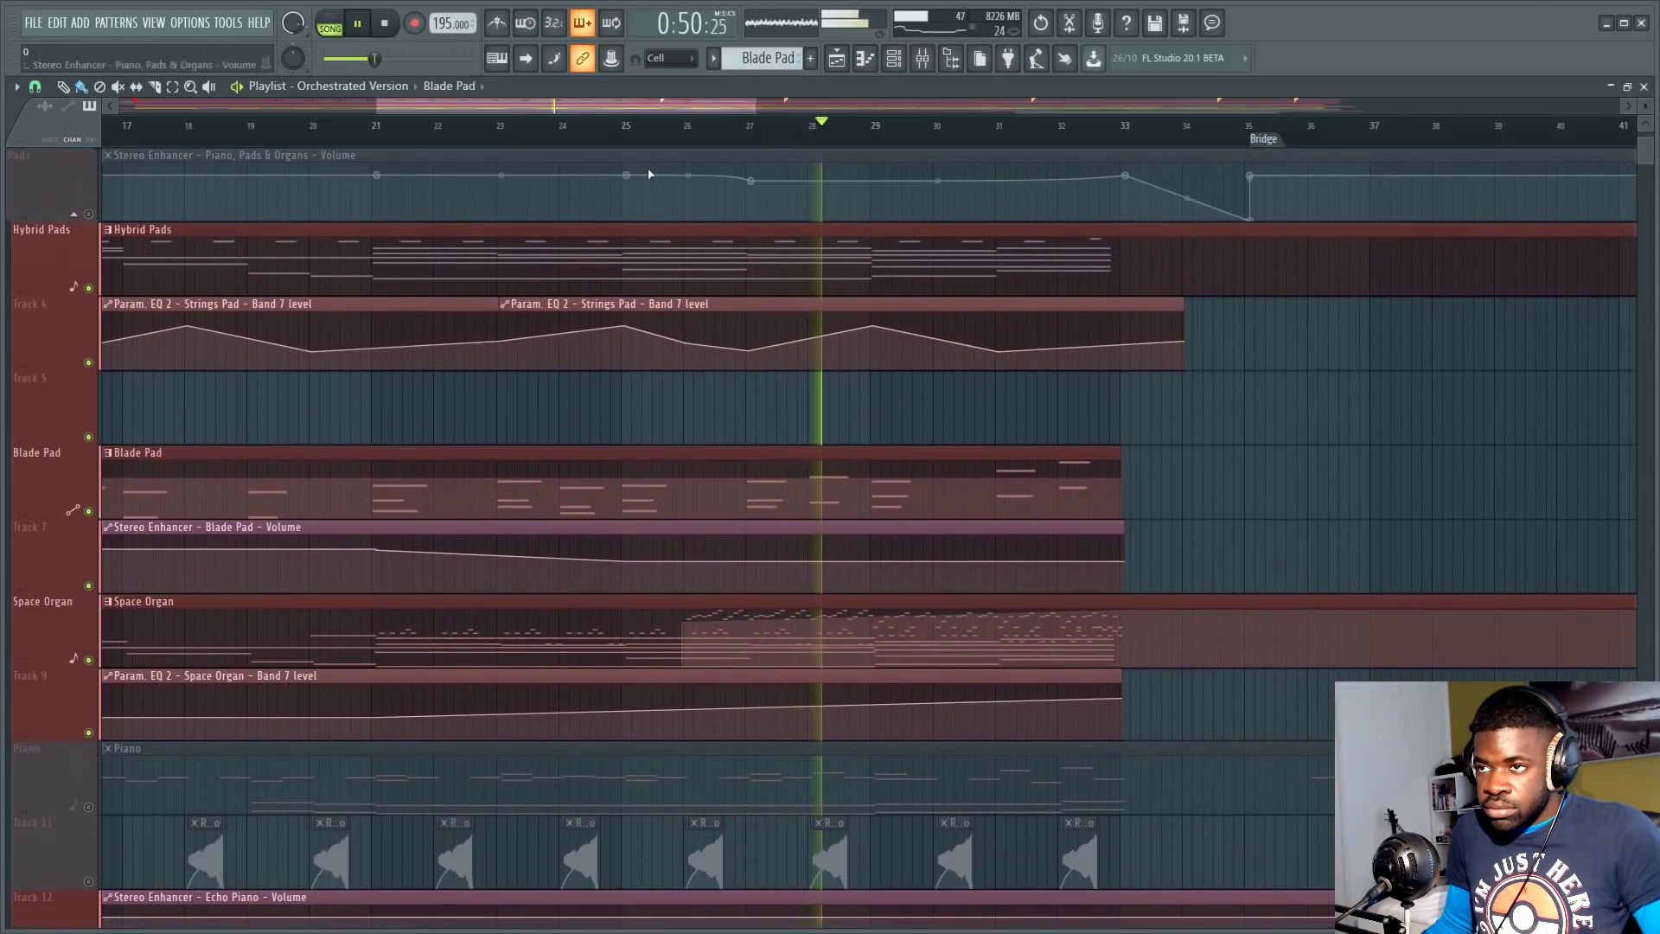
pyautogui.scroll(-1, 642, 209)
pyautogui.hscroll(1, 630, 110)
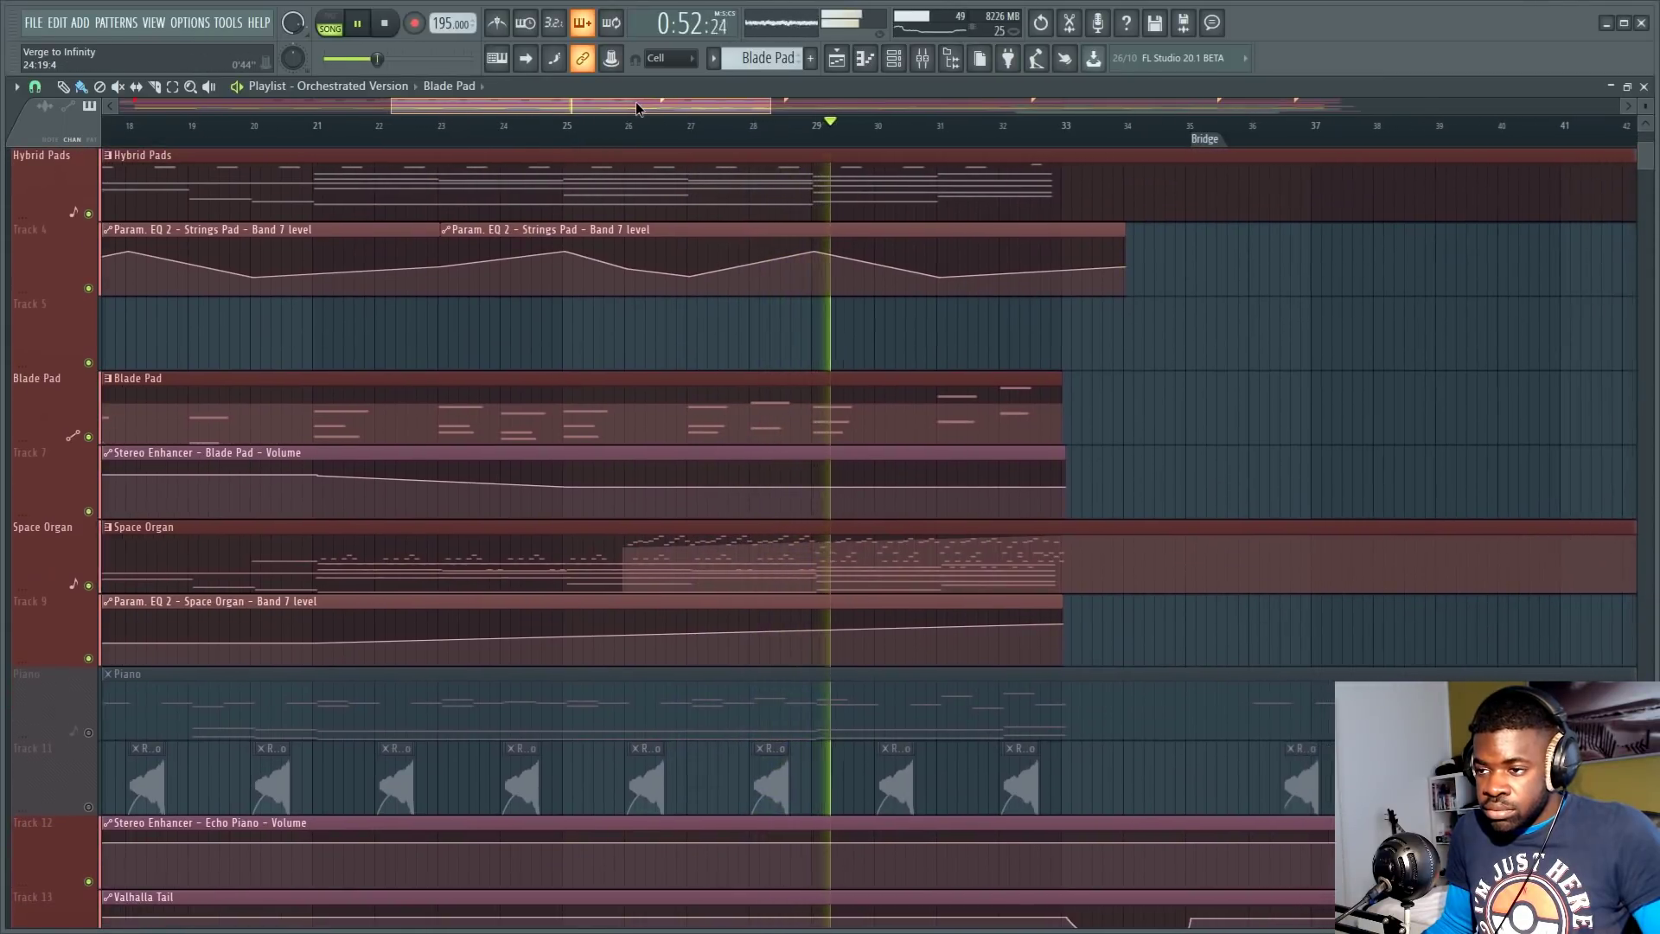
pyautogui.hscroll(-2, 604, 110)
pyautogui.press('space')
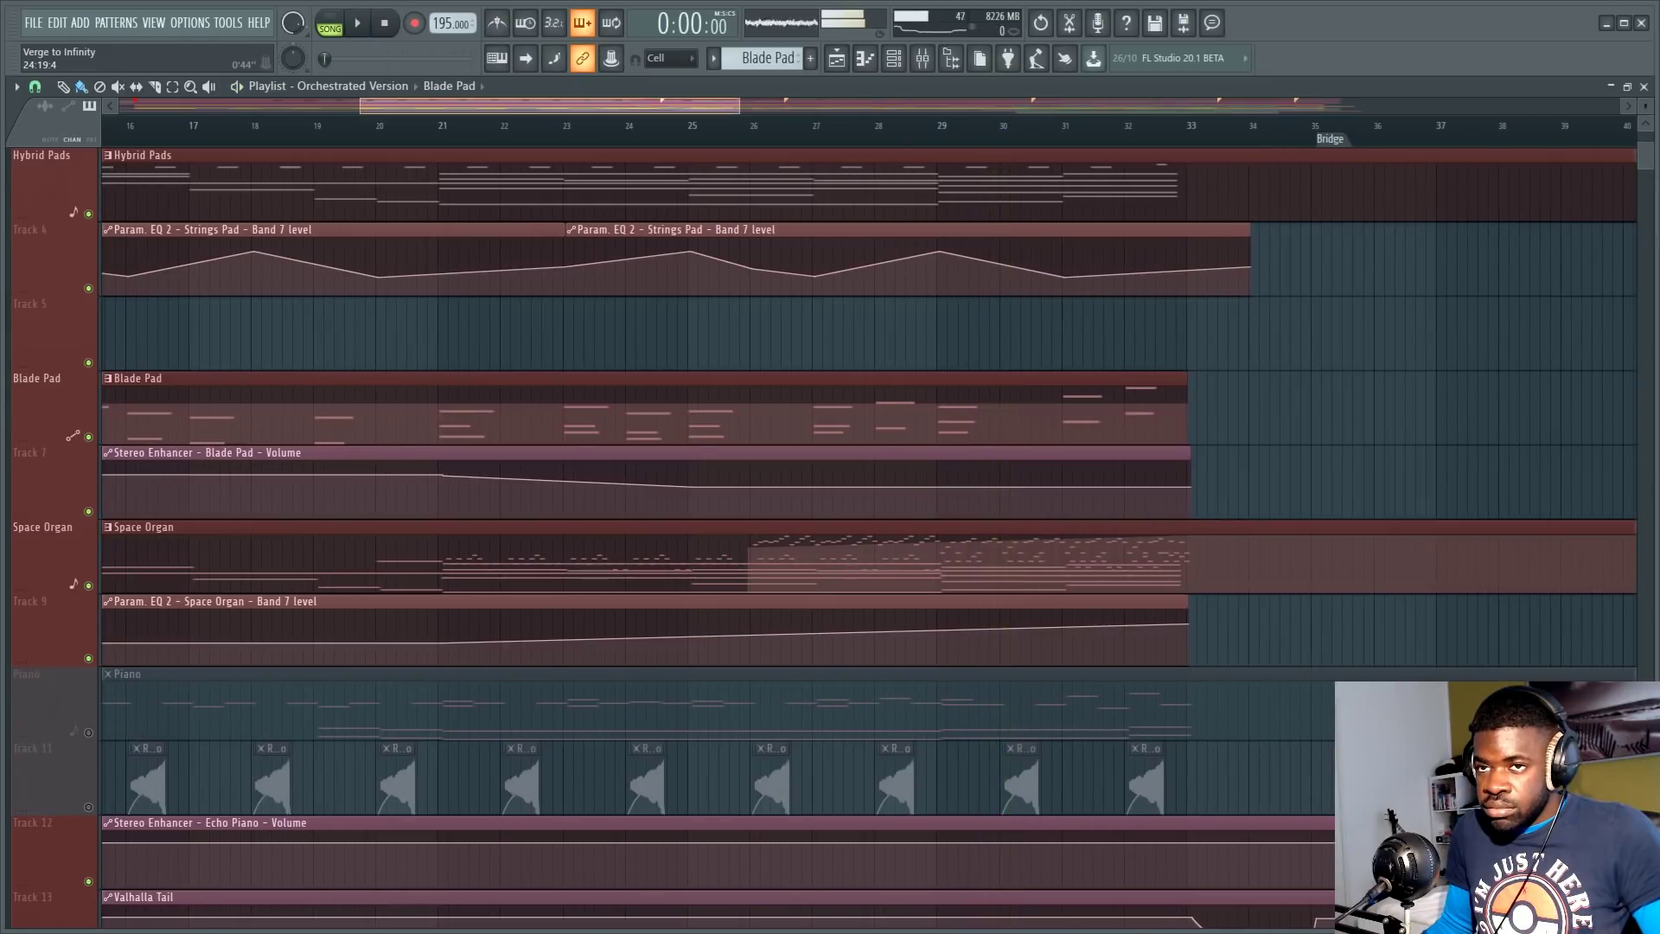
pyautogui.keyDown('ctrl'); pyautogui.scroll(-1, 603, 110); pyautogui.keyUp('ctrl')
pyautogui.hscroll(-3, 553, 102)
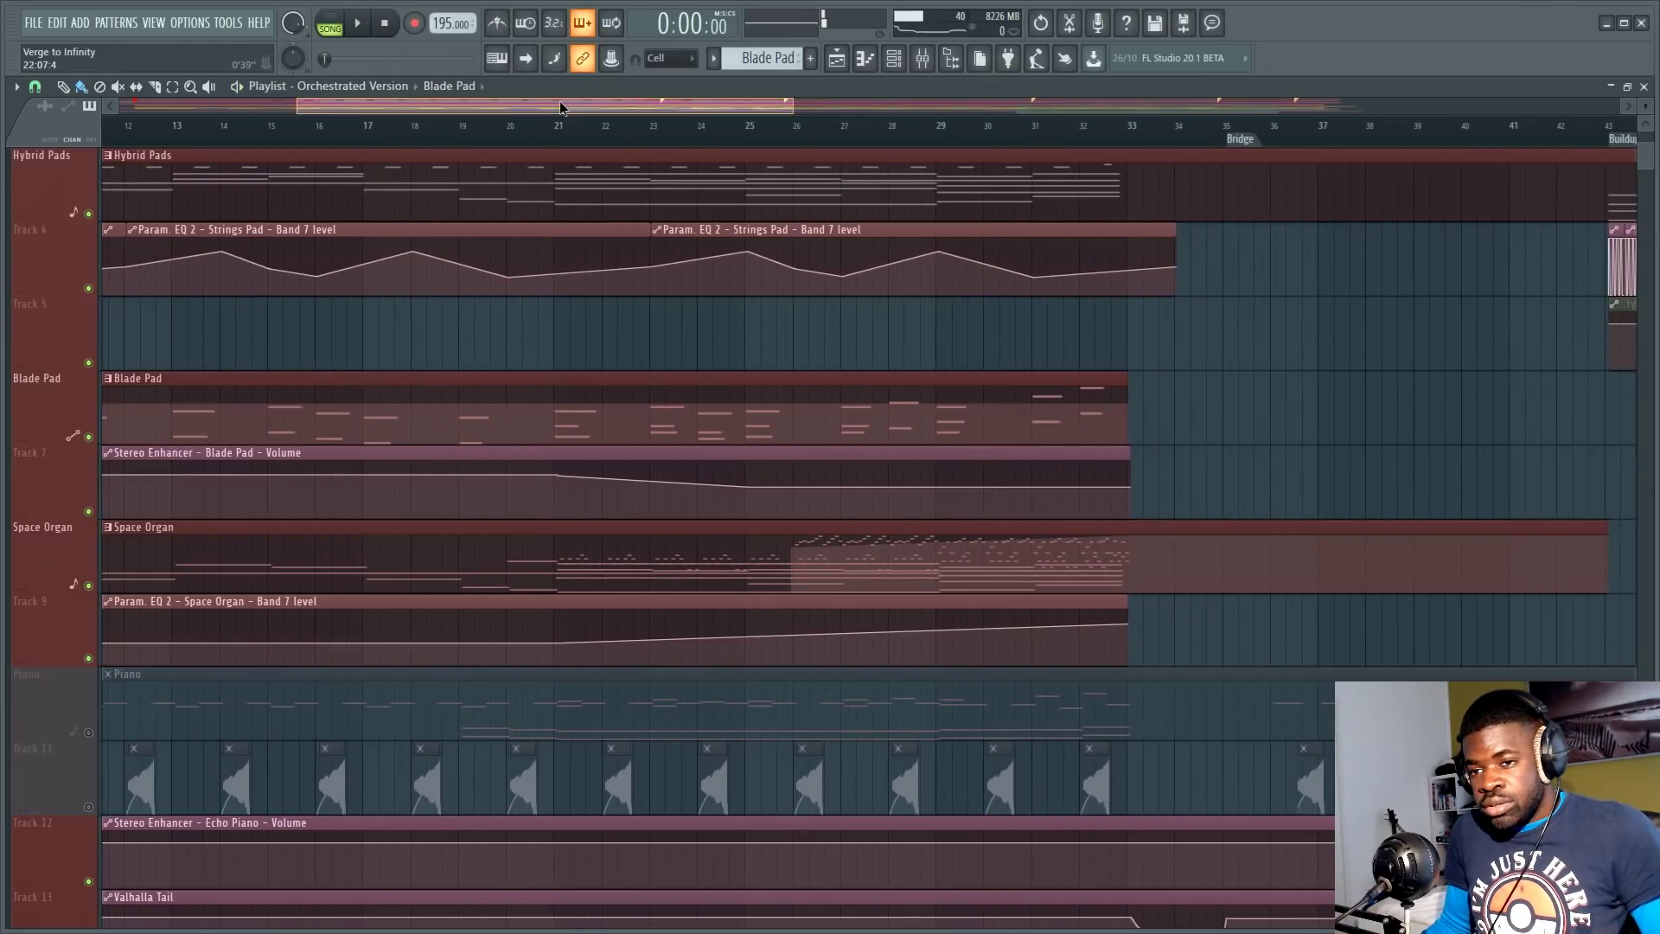
pyautogui.keyDown('ctrl'); pyautogui.scroll(-2, 458, 121); pyautogui.keyUp('ctrl')
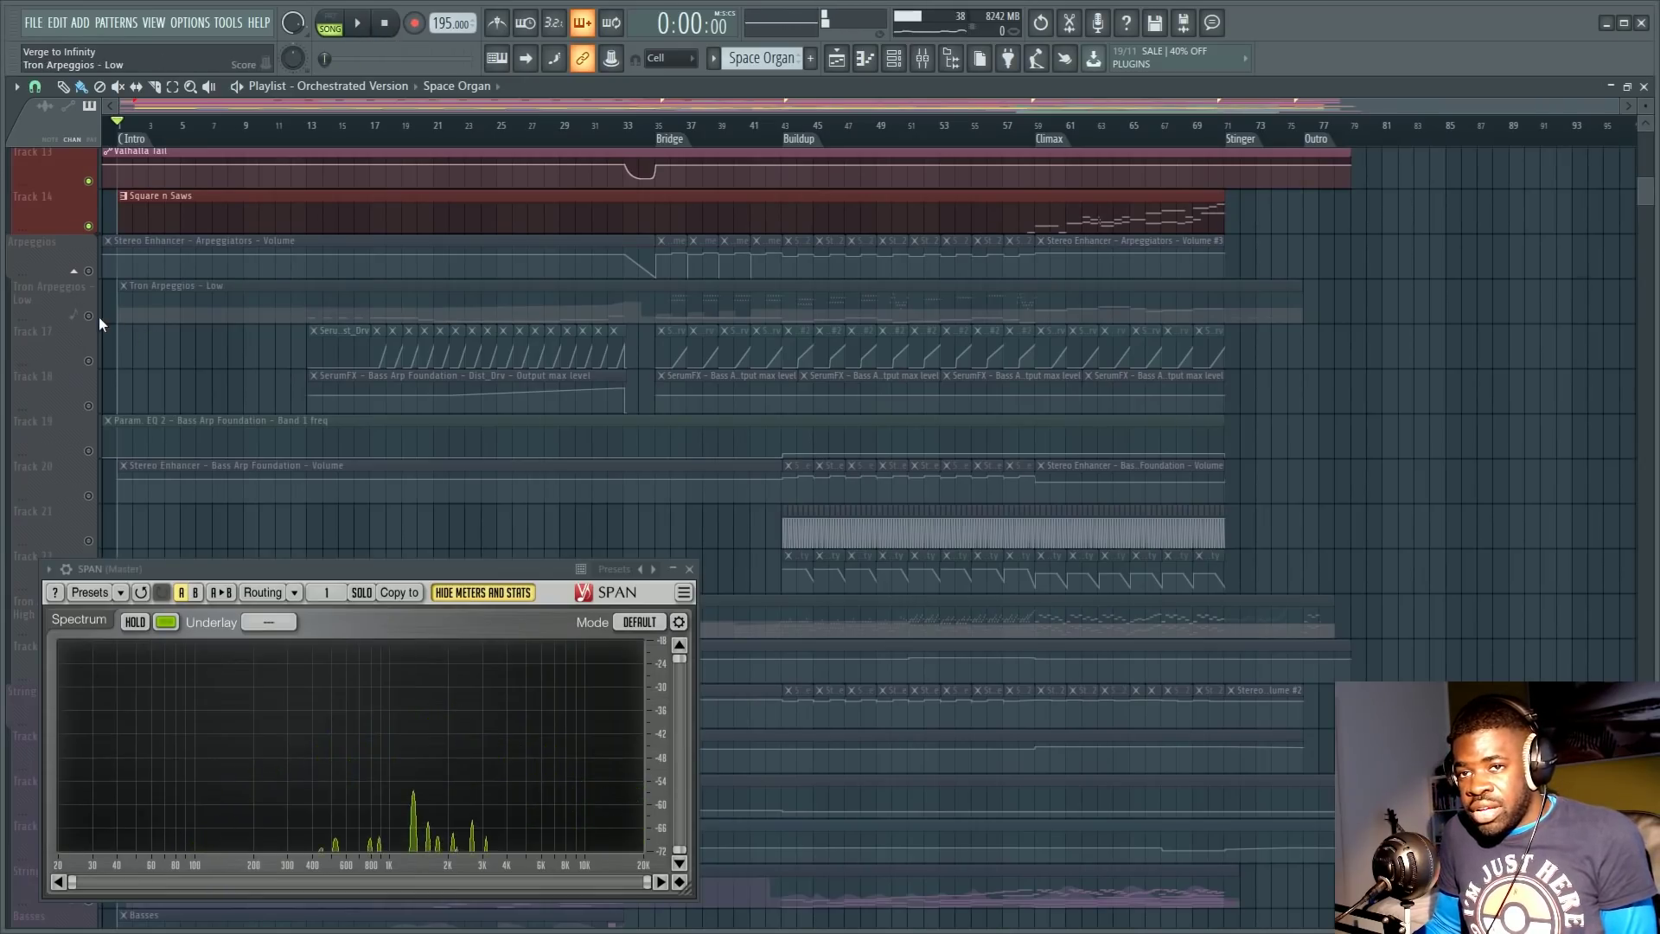
# Step: Unmute all the playlist tracks so the full arrangement is active, and check the track groups down to the risers
pyautogui.click(89, 316)
pyautogui.scroll(-15, 447, 359)
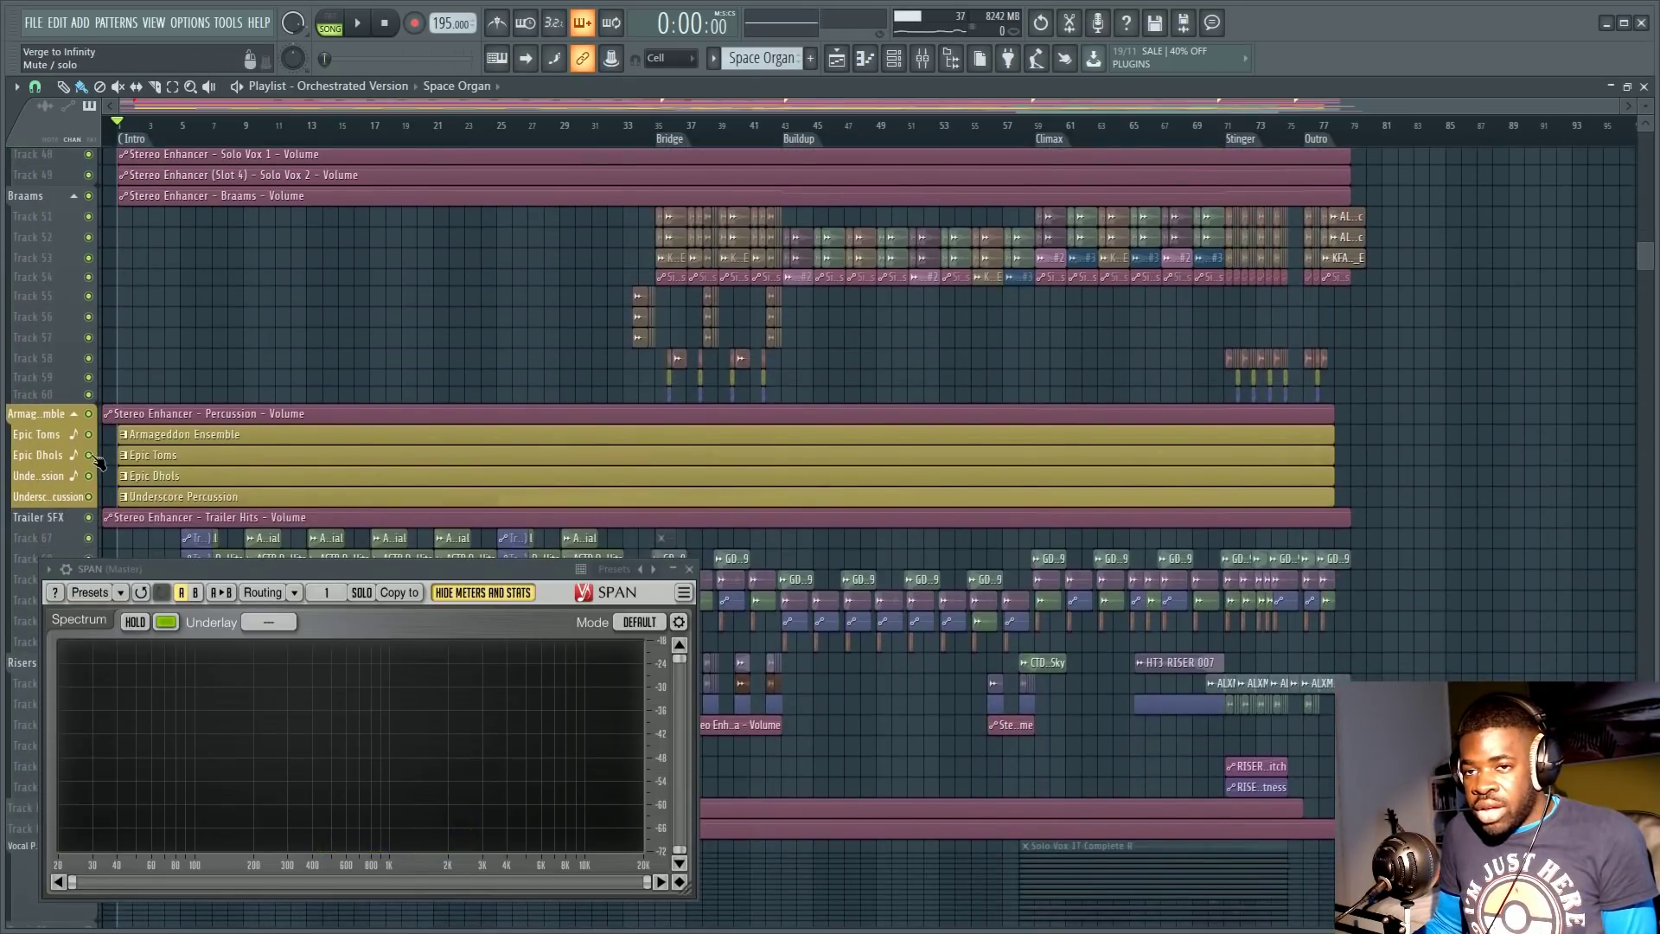
pyautogui.scroll(13, 407, 343)
pyautogui.scroll(7, 396, 343)
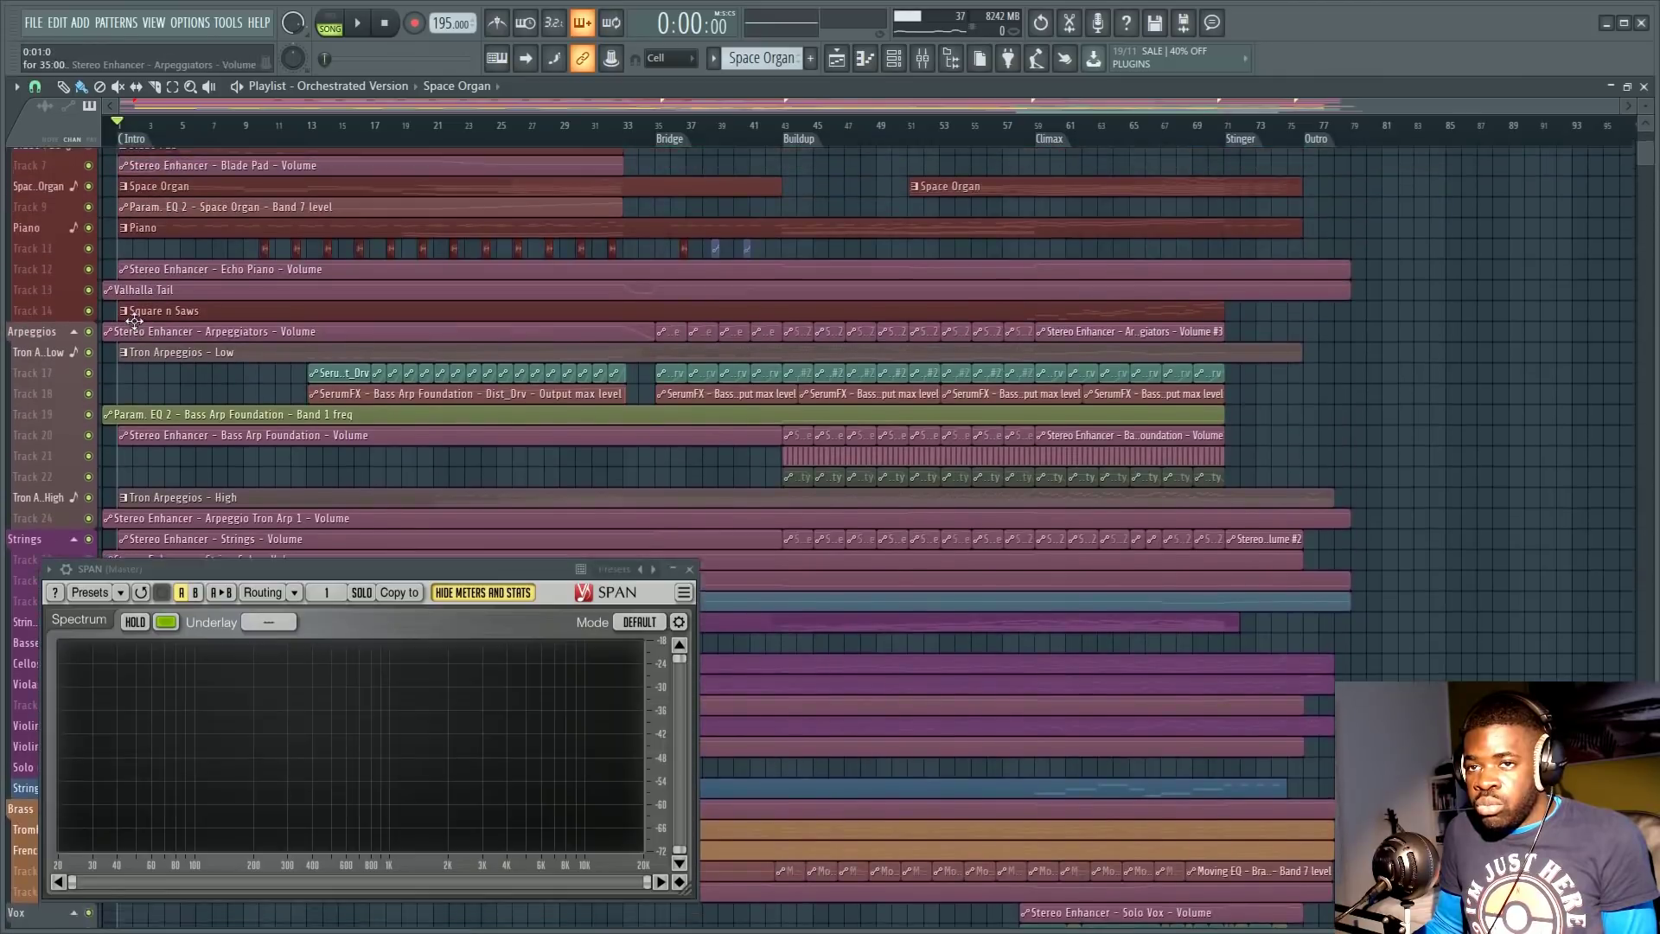
# Step: Play the arrangement from bar 23 with the Pads group muted, watch the SPAN spectrum, and stop playback
pyautogui.click(473, 134)
pyautogui.press('space')
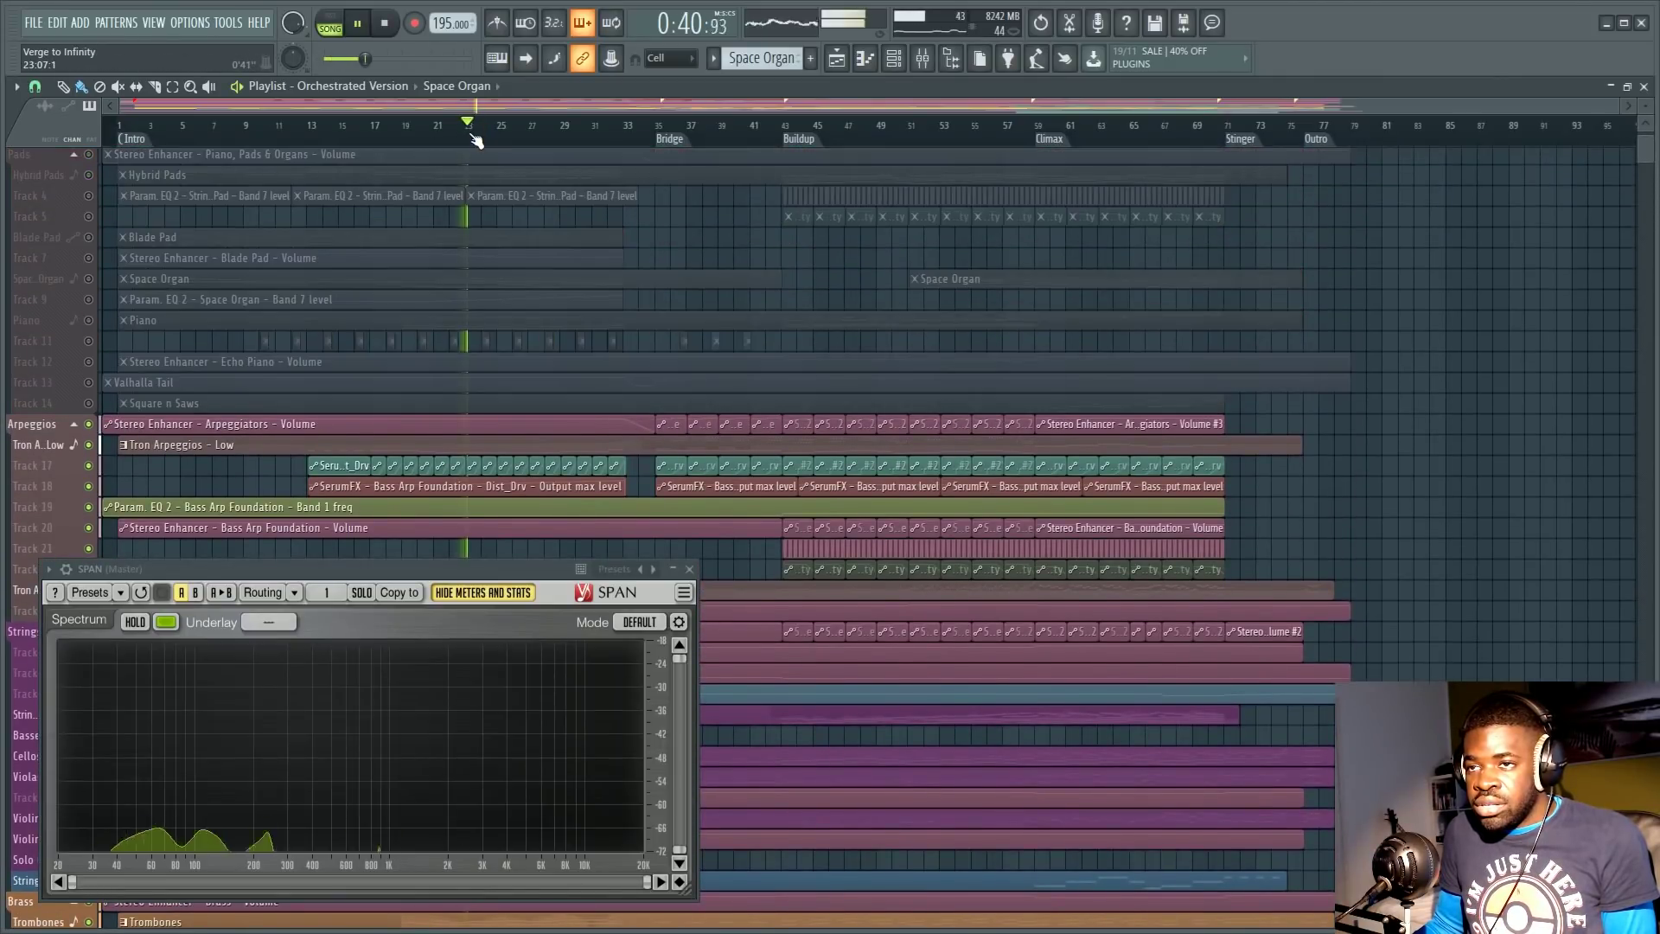
pyautogui.scroll(2, 468, 188)
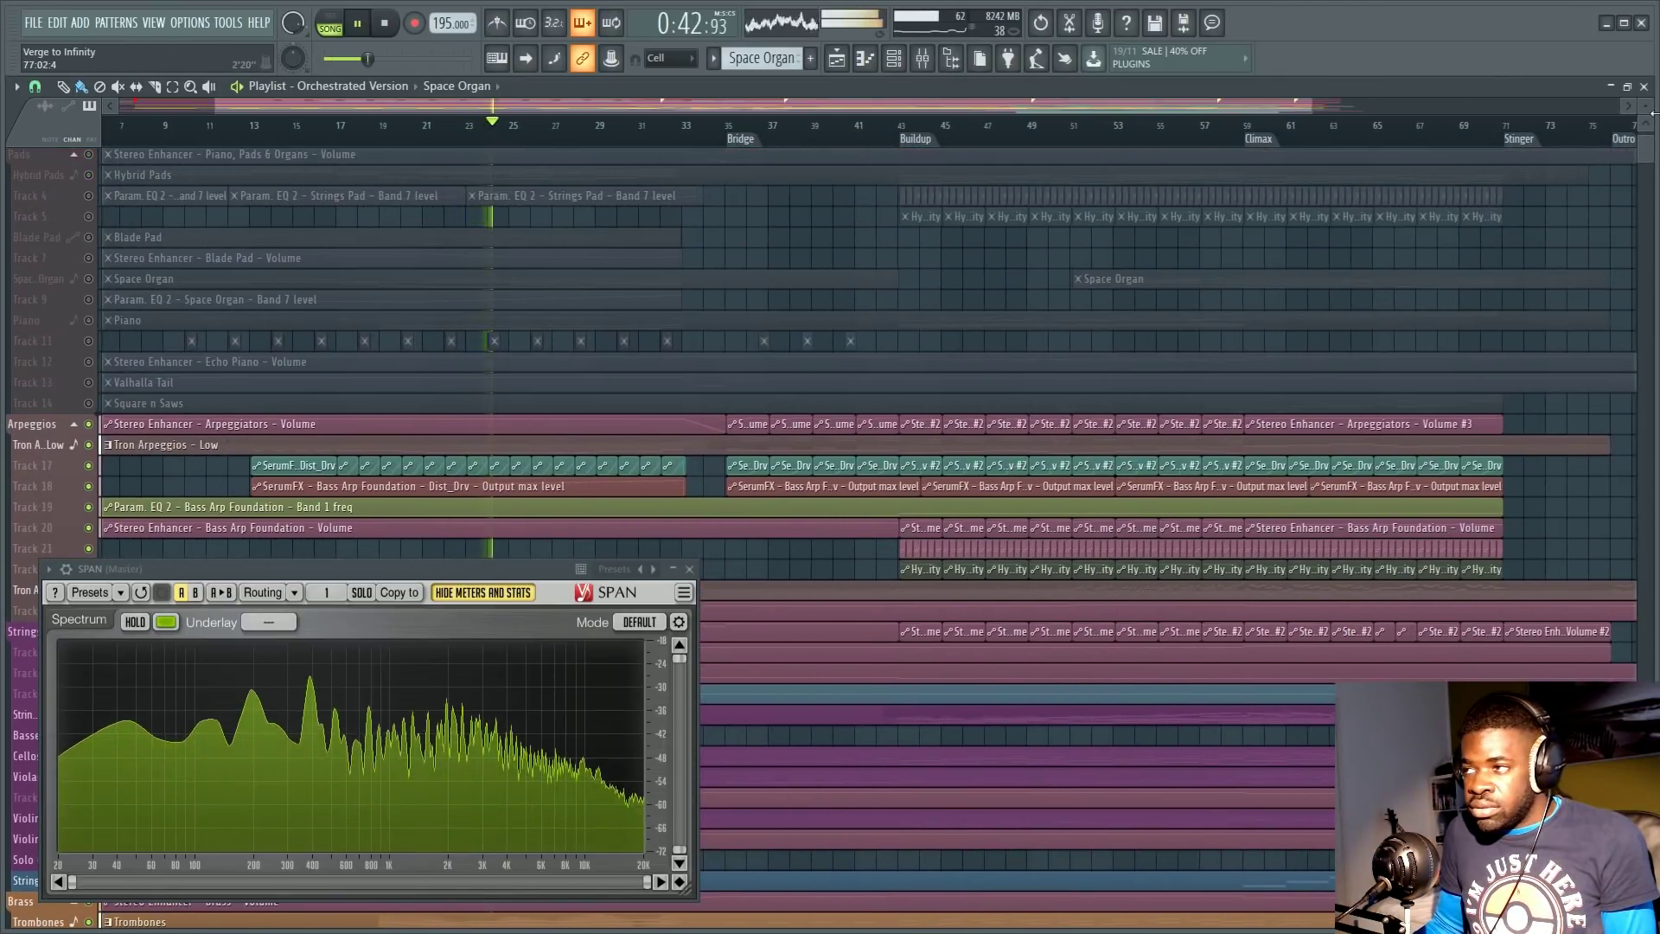
pyautogui.scroll(2, 468, 189)
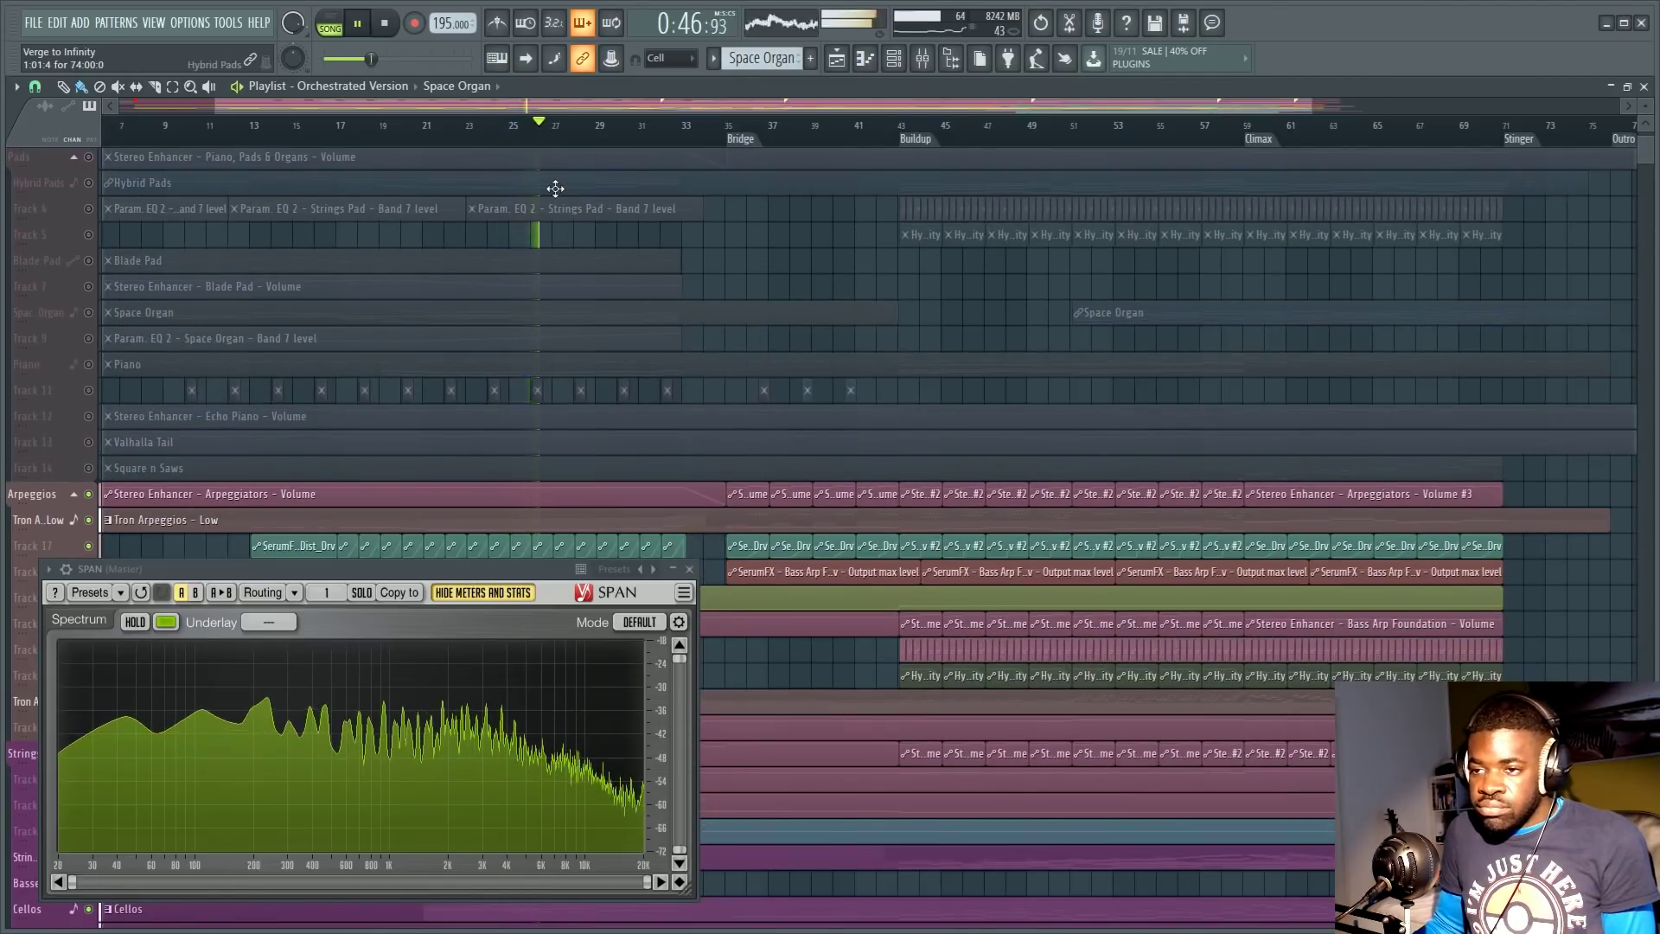
pyautogui.scroll(-2, 605, 131)
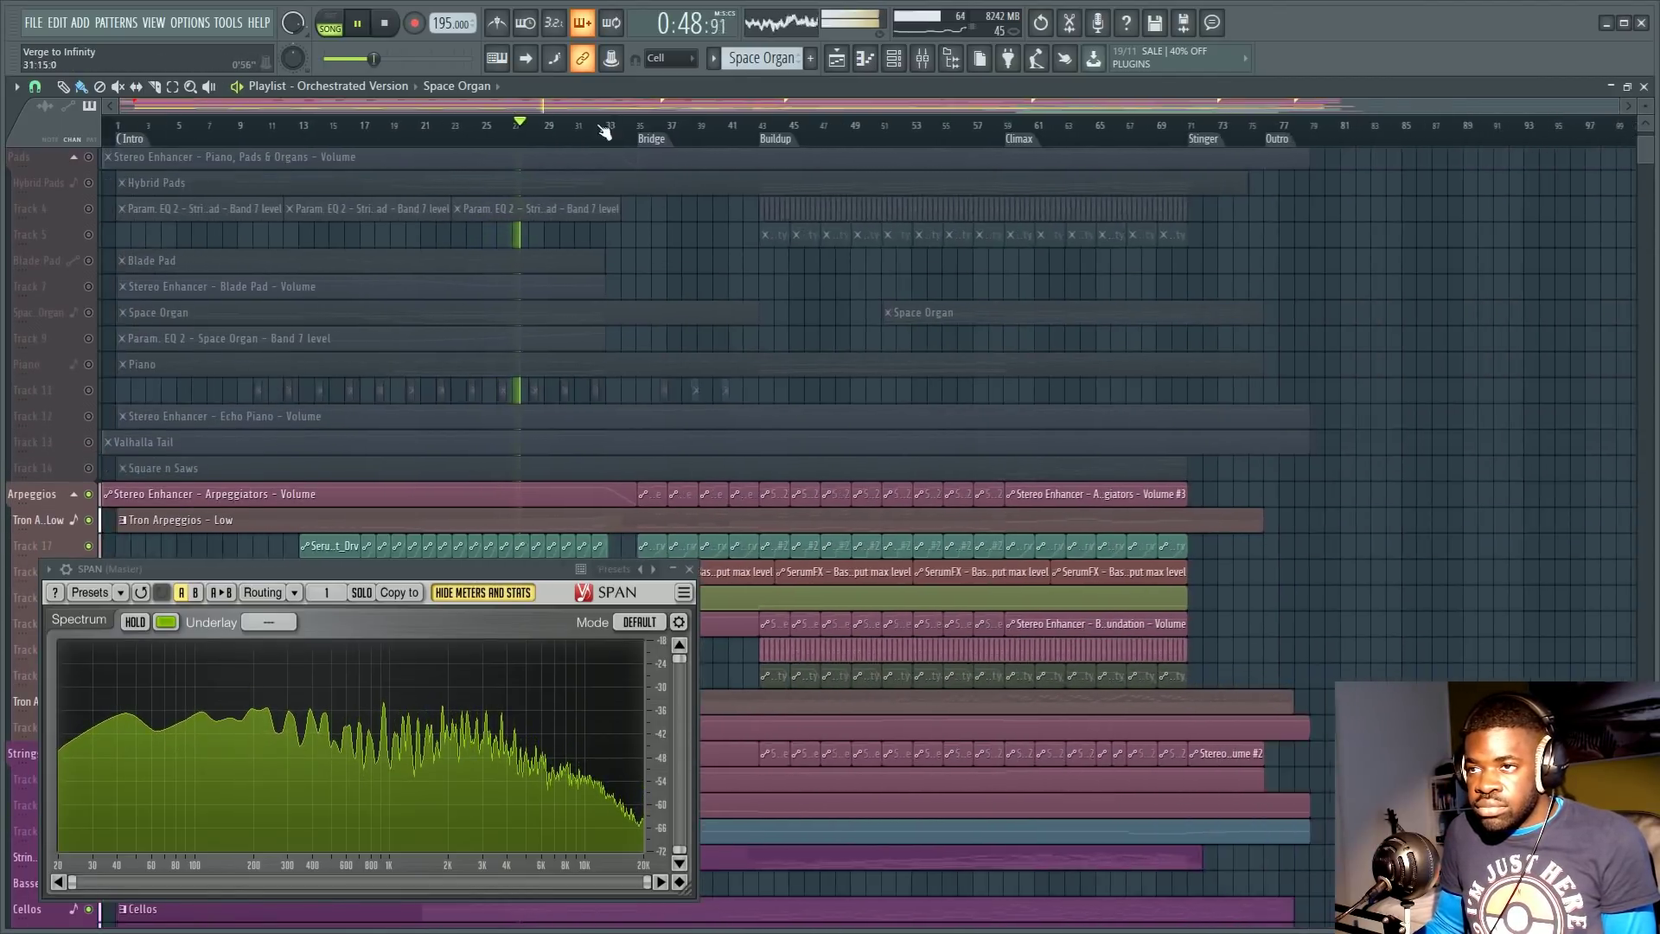
pyautogui.press('space')
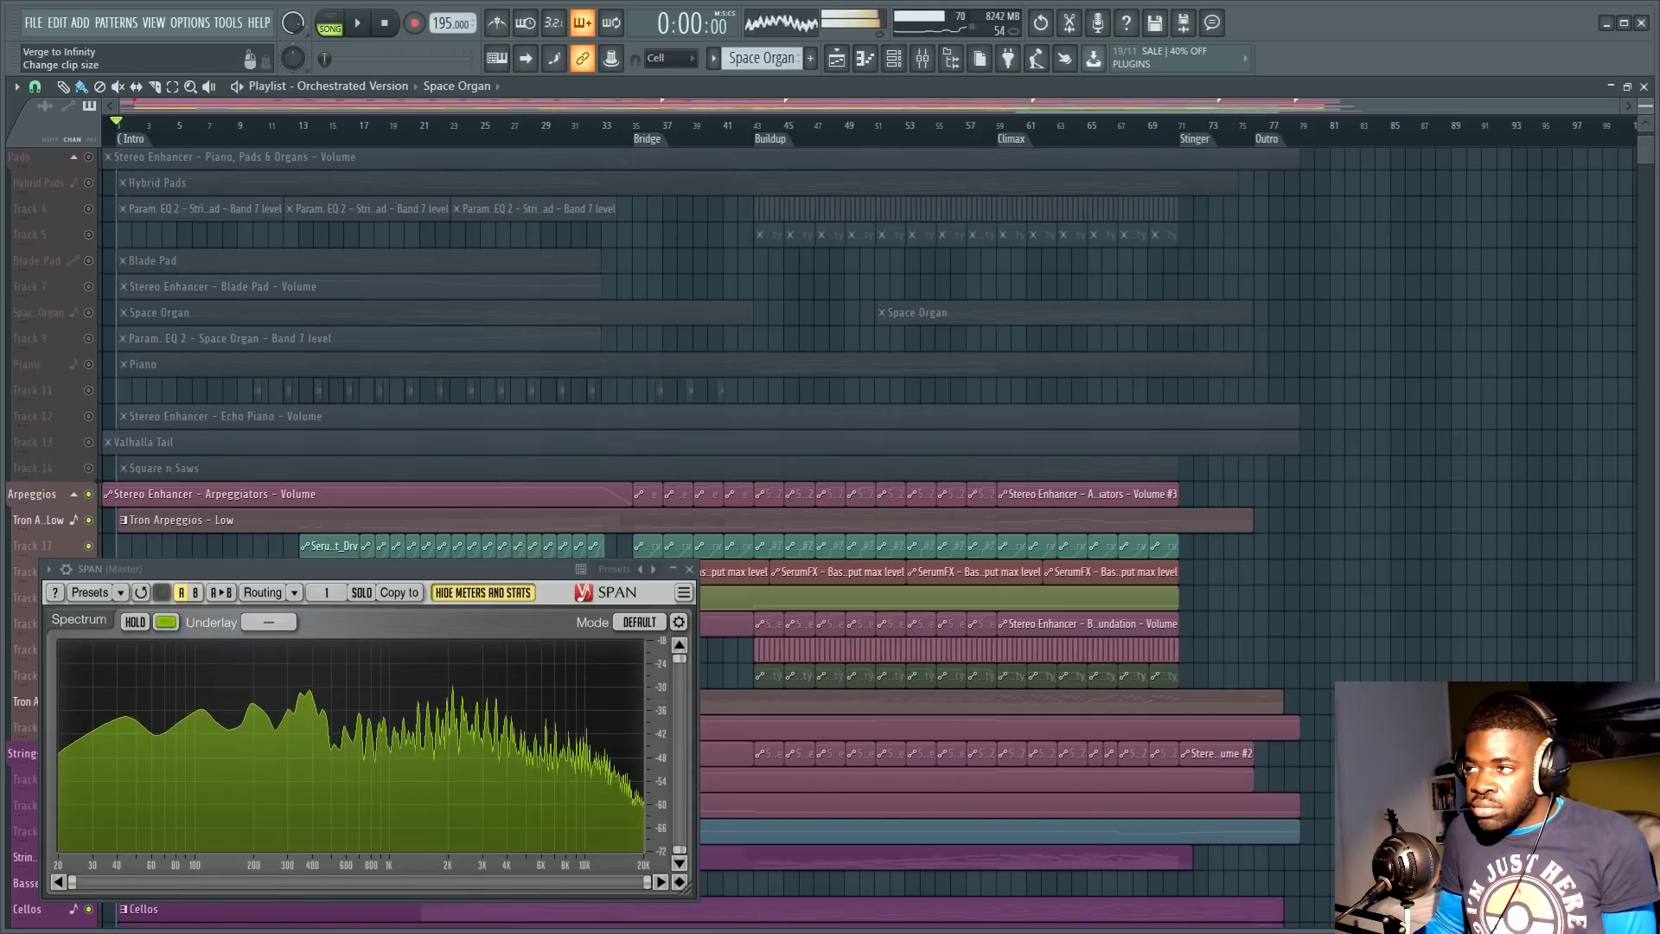
# Step: Unmute the Pads group, play the full arrangement from bar 21 for comparison, and stop playback
pyautogui.scroll(2, 101, 520)
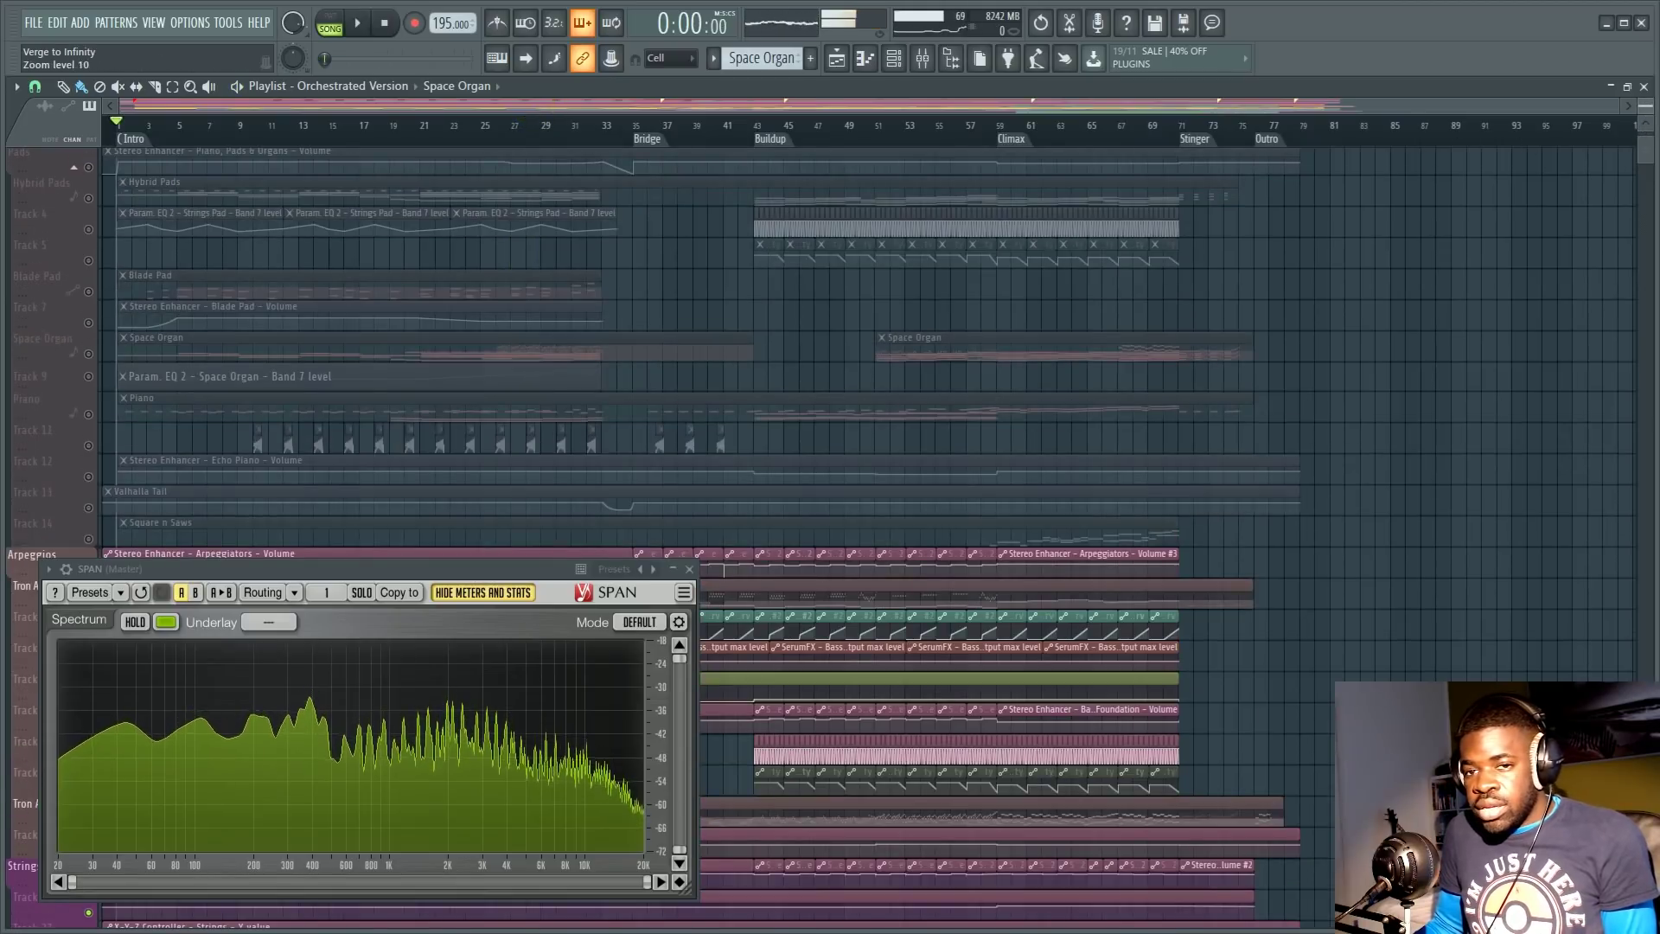
pyautogui.click(88, 508)
pyautogui.click(421, 128)
pyautogui.press('space')
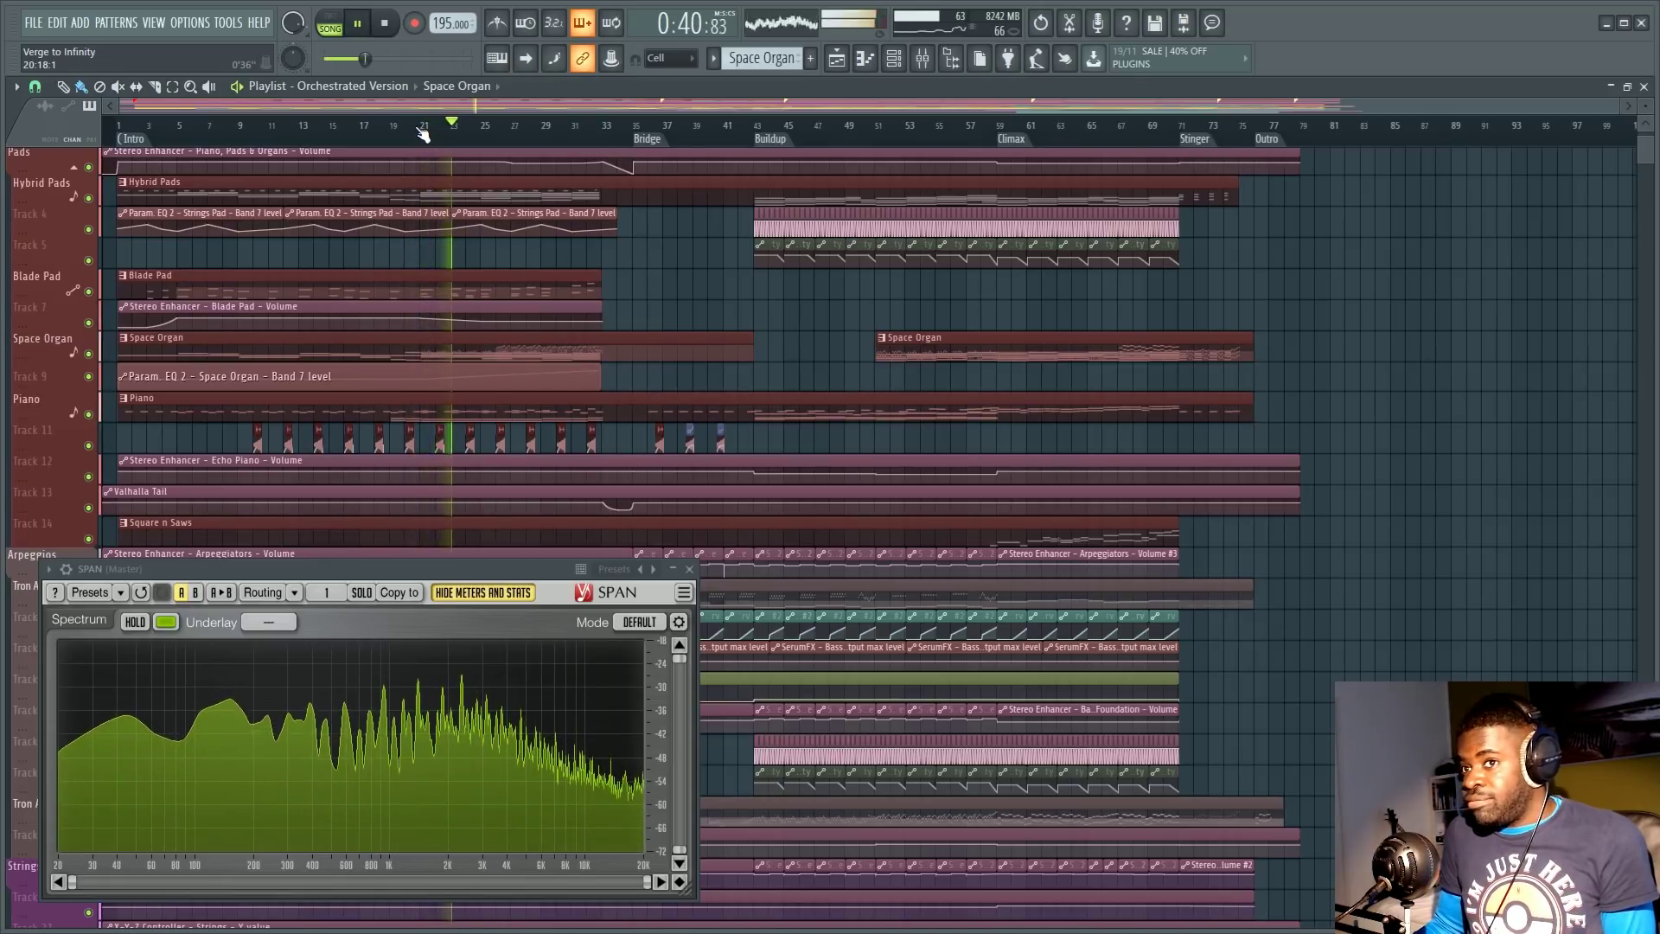
pyautogui.scroll(3, 423, 132)
pyautogui.scroll(2, 423, 131)
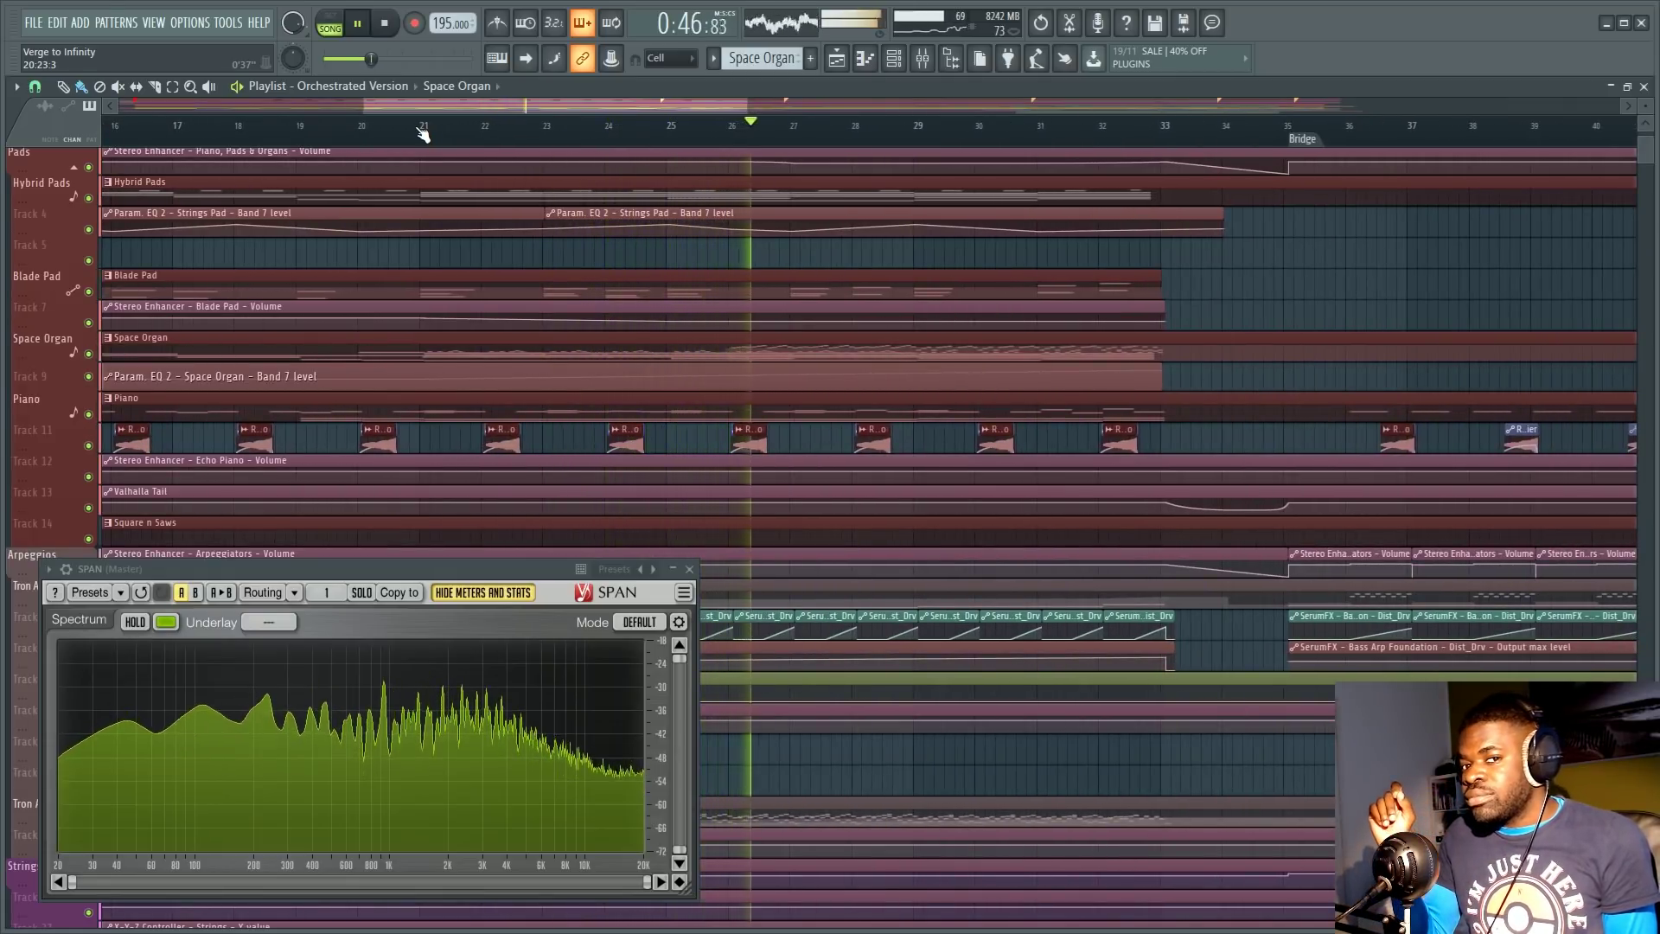
pyautogui.press('space')
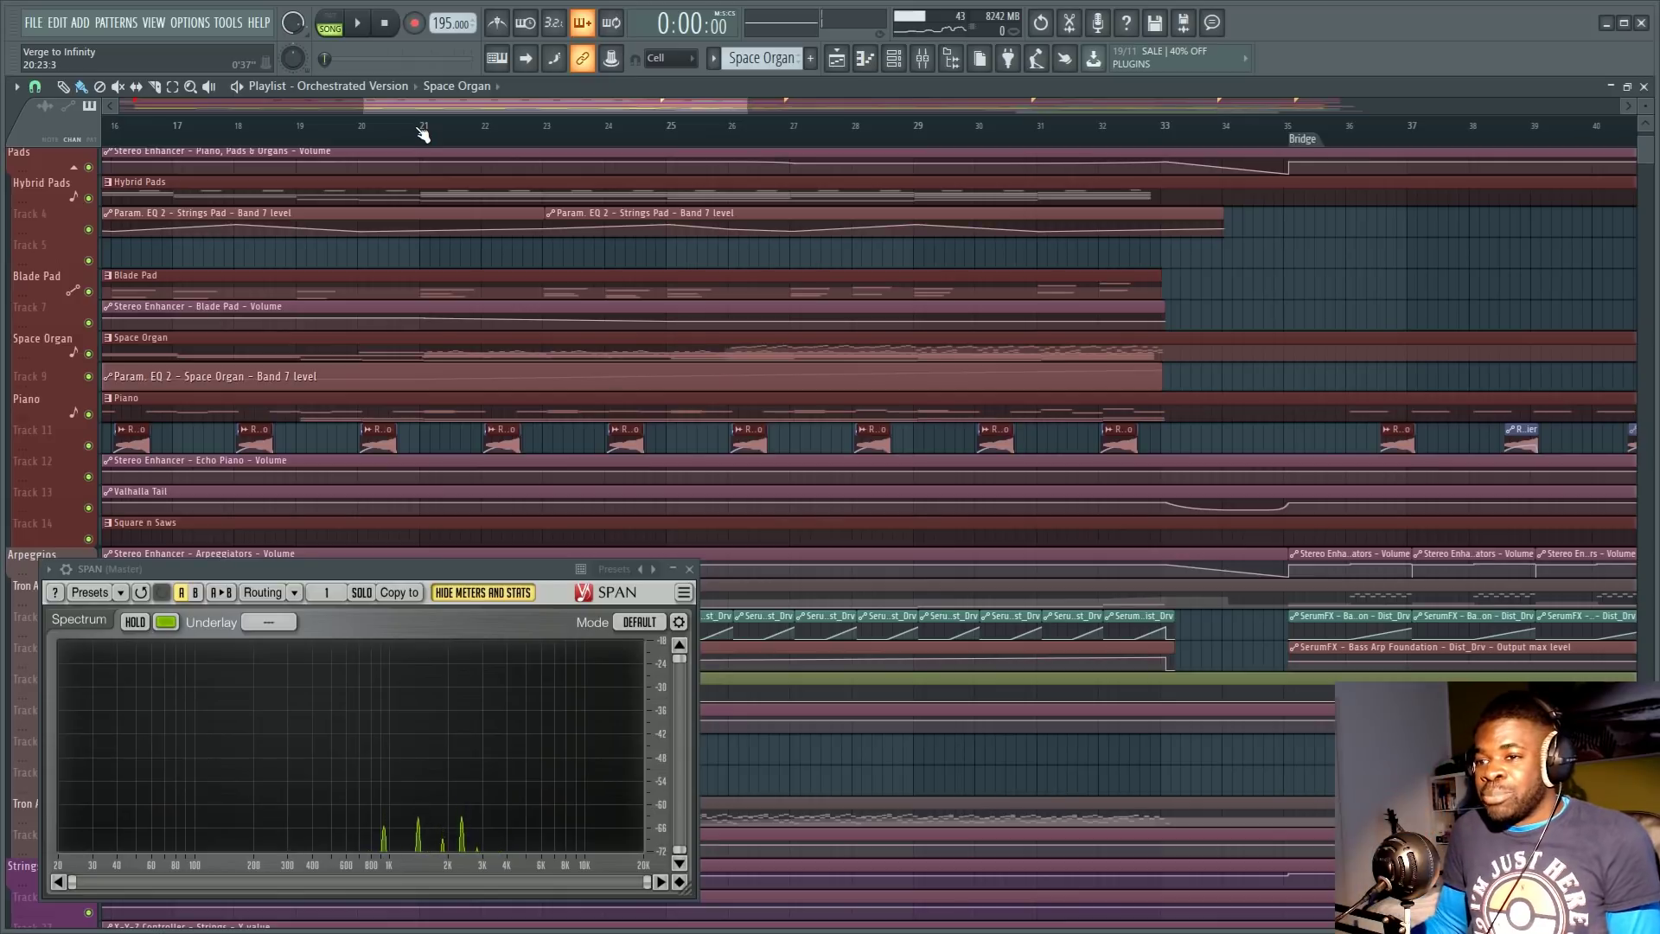
# Step: Place the song position at bar 13 and then at bar 21 of the intro
pyautogui.scroll(-2, 423, 133)
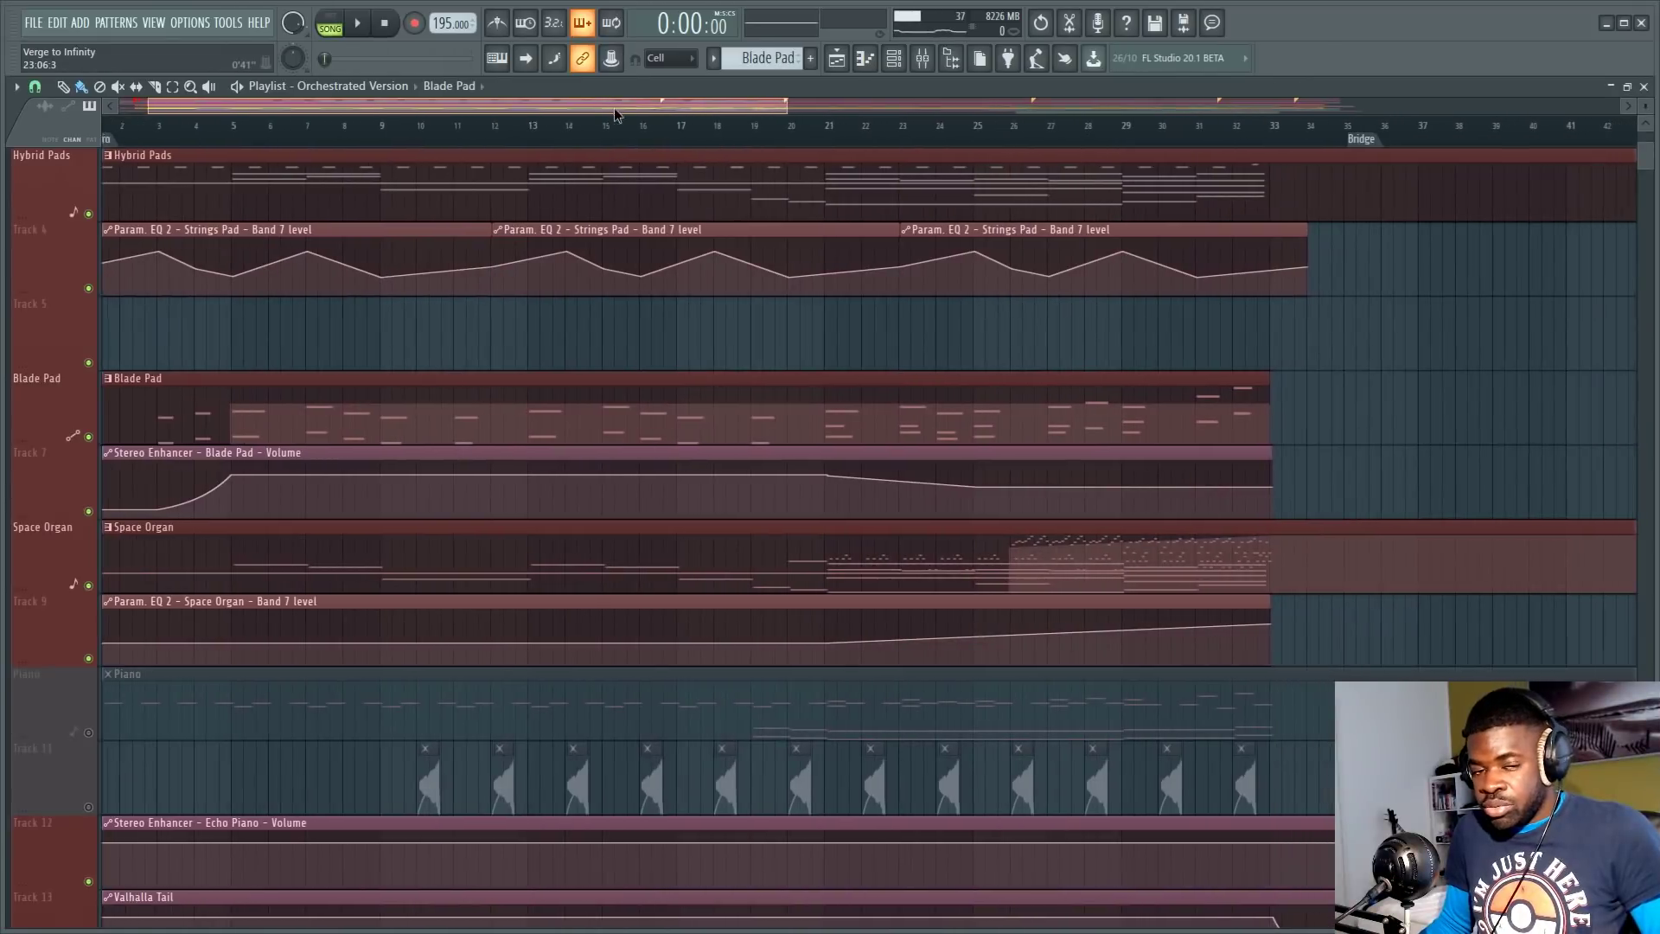
pyautogui.click(372, 130)
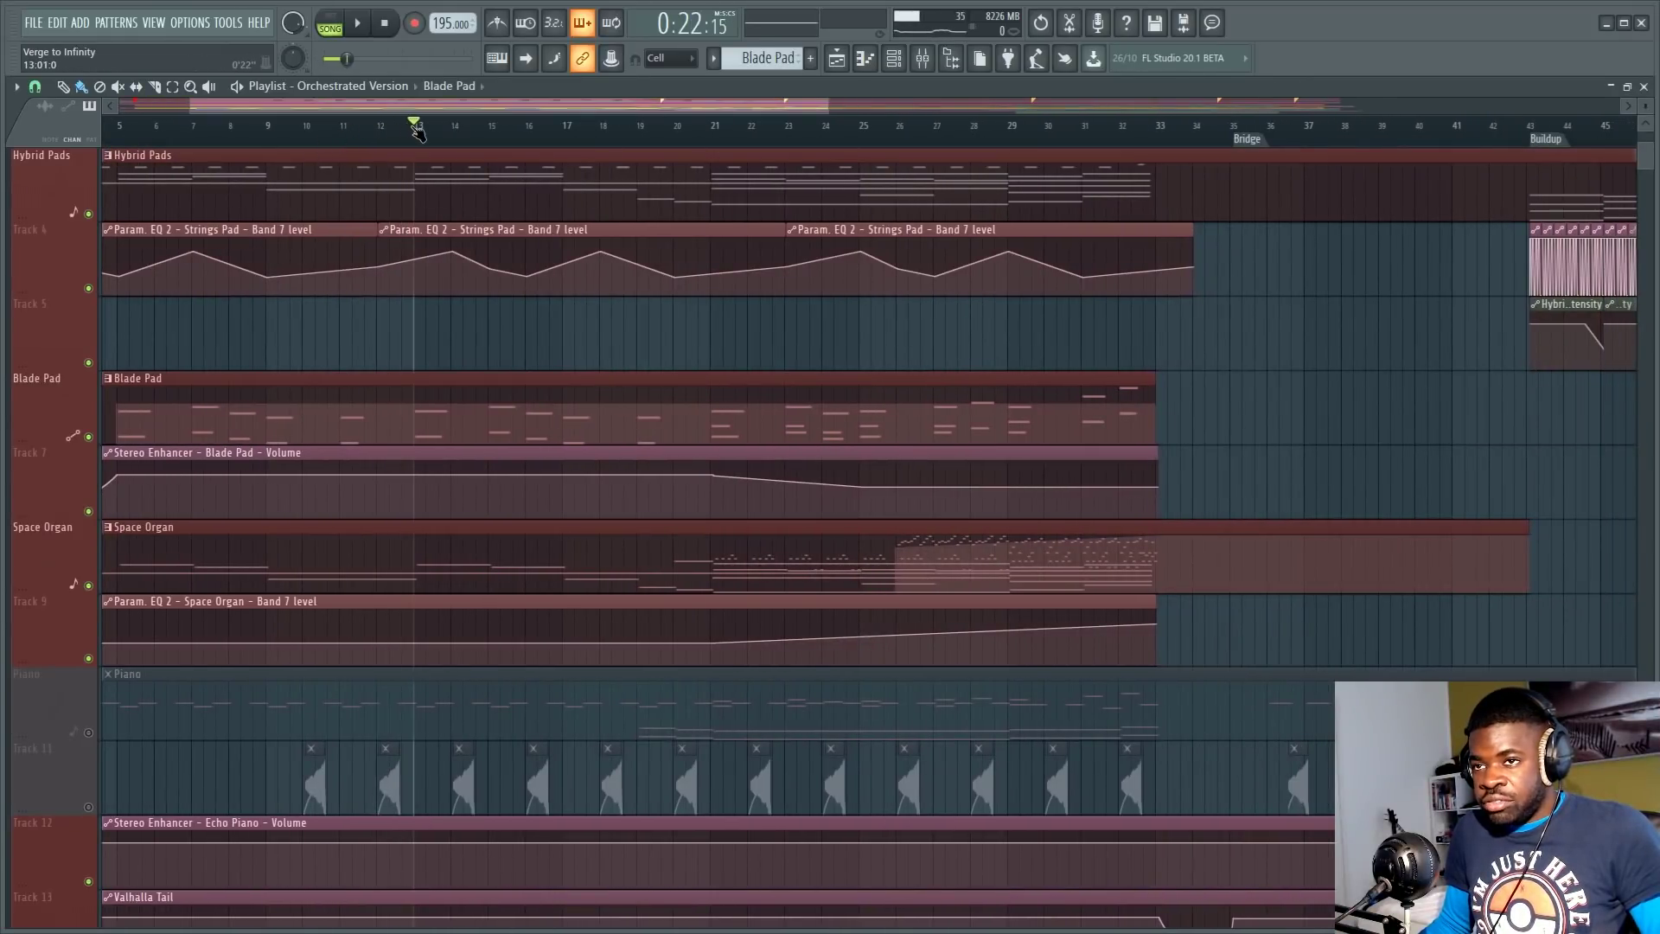
pyautogui.scroll(-3, 415, 130)
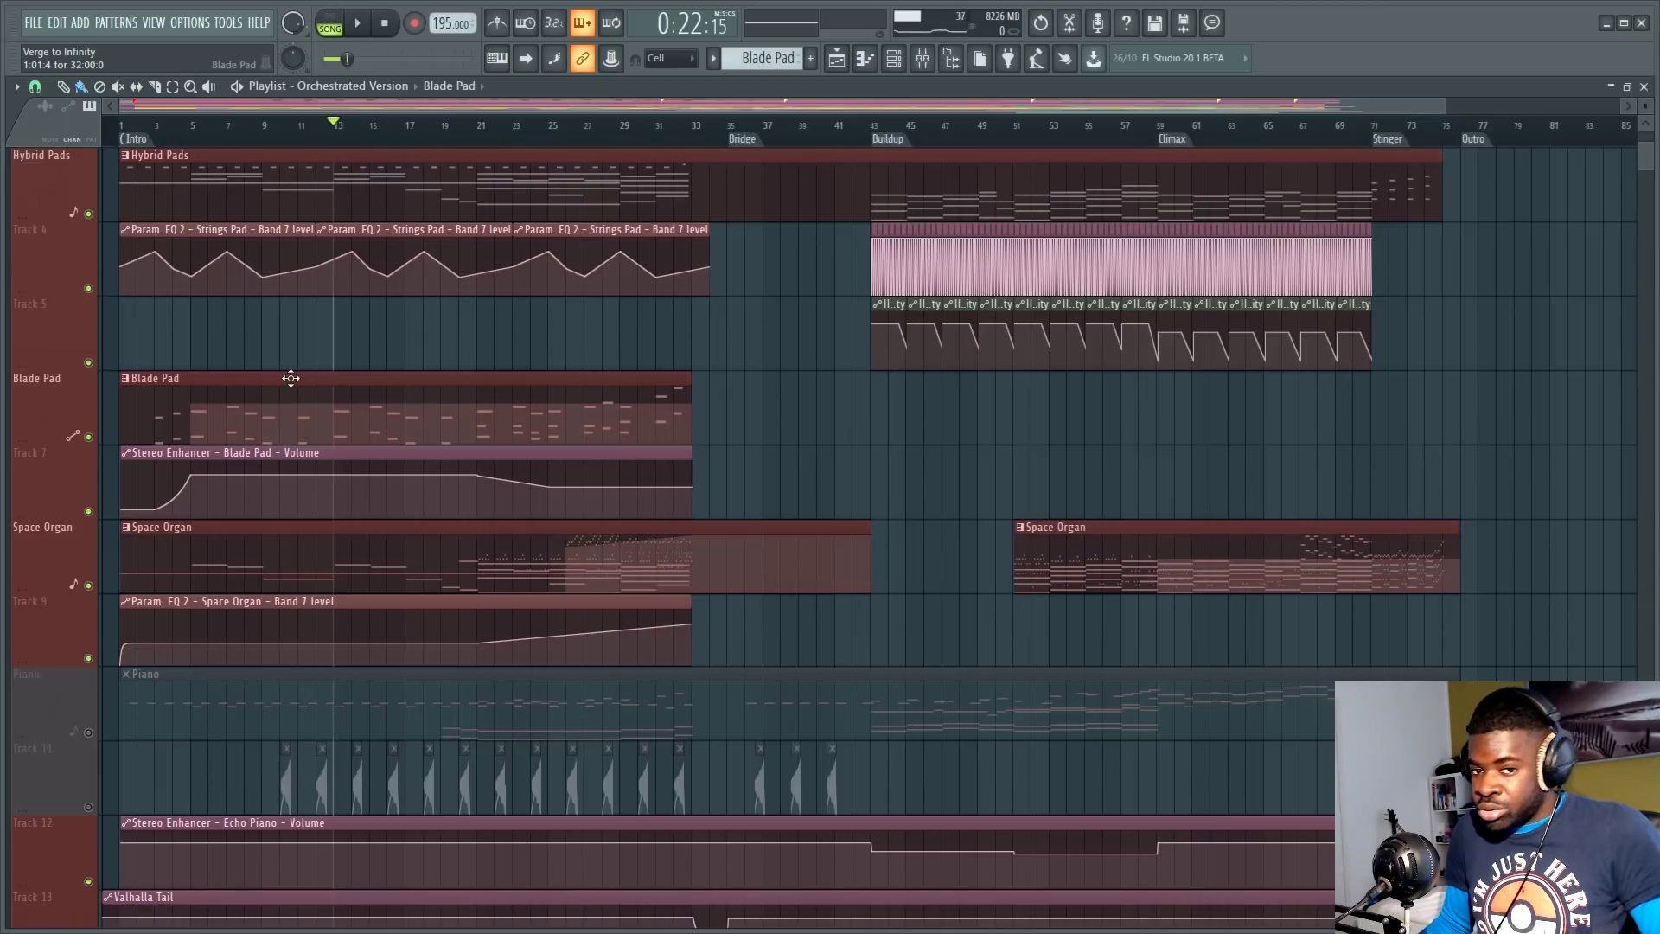
pyautogui.click(481, 130)
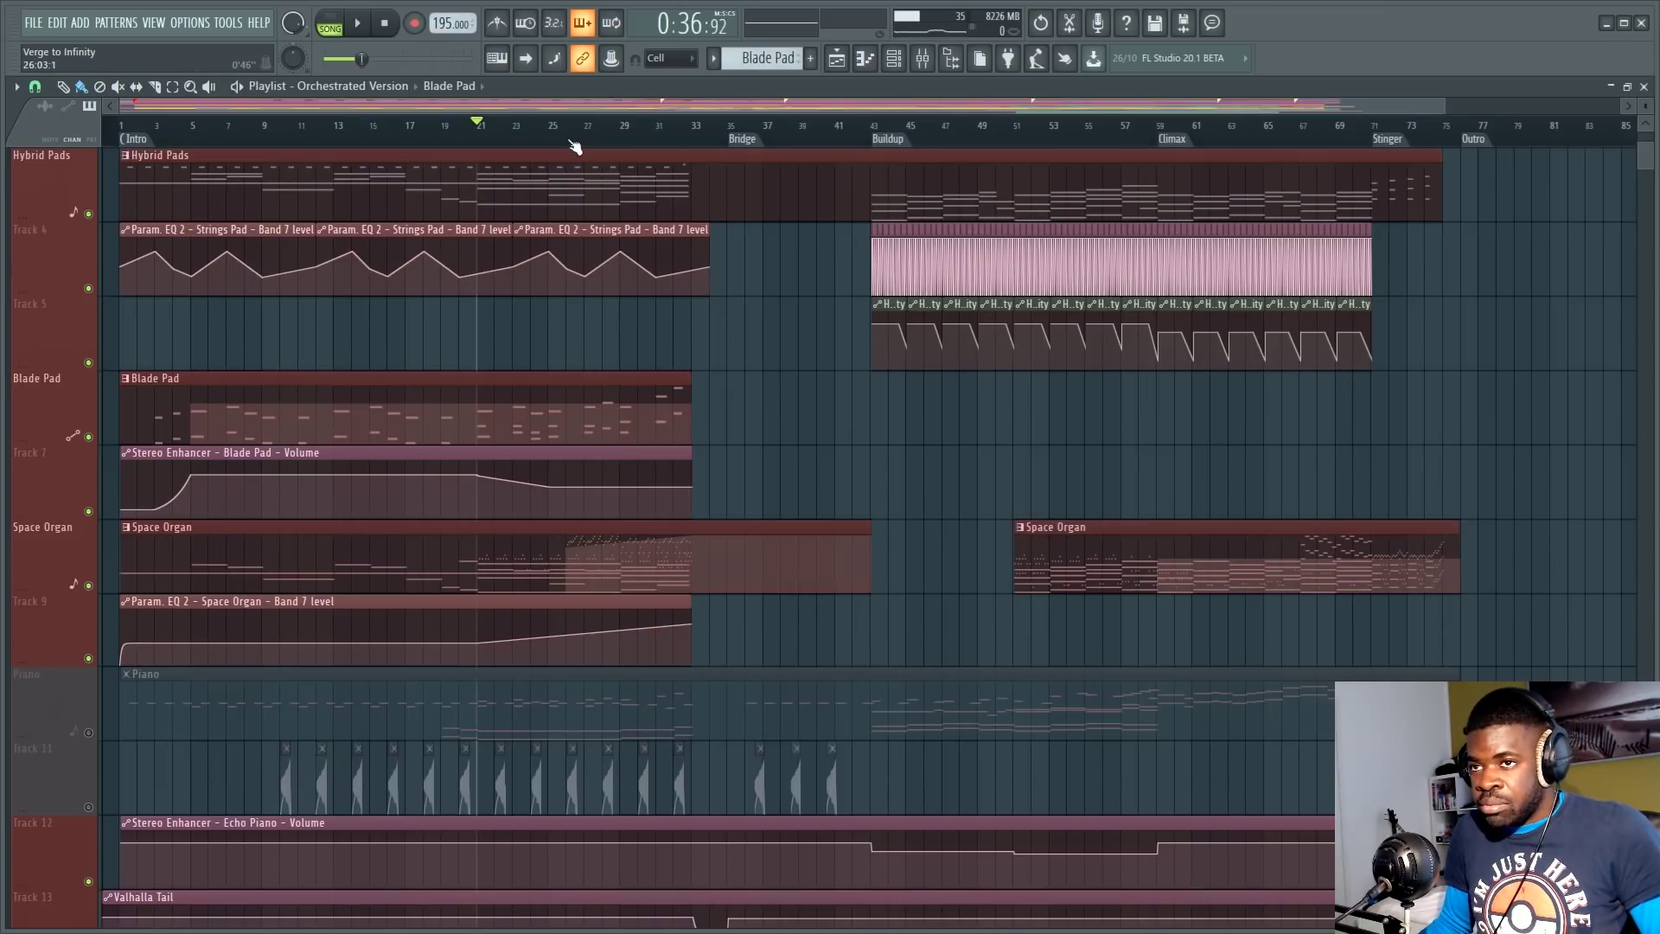
# Step: Examine the pad and organ clips around bar 21 of the intro and the muted strings, brass, vox and riser tracks
pyautogui.scroll(2, 588, 143)
pyautogui.scroll(3, 605, 130)
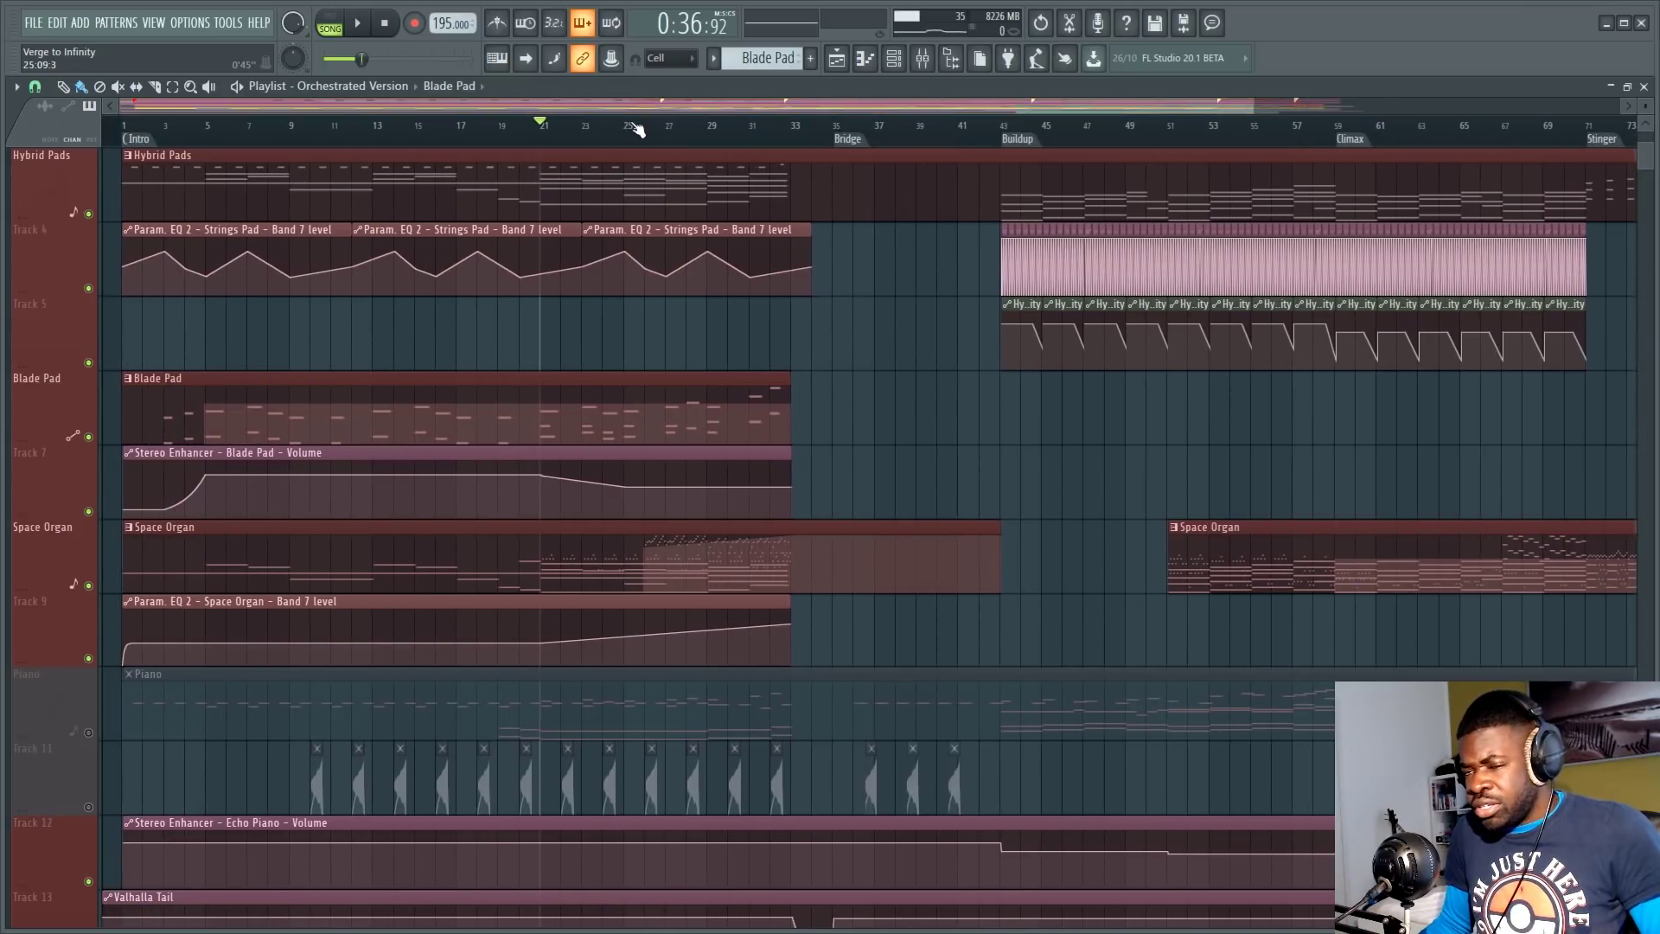
pyautogui.moveTo(664, 100); pyautogui.dragTo(586, 103)
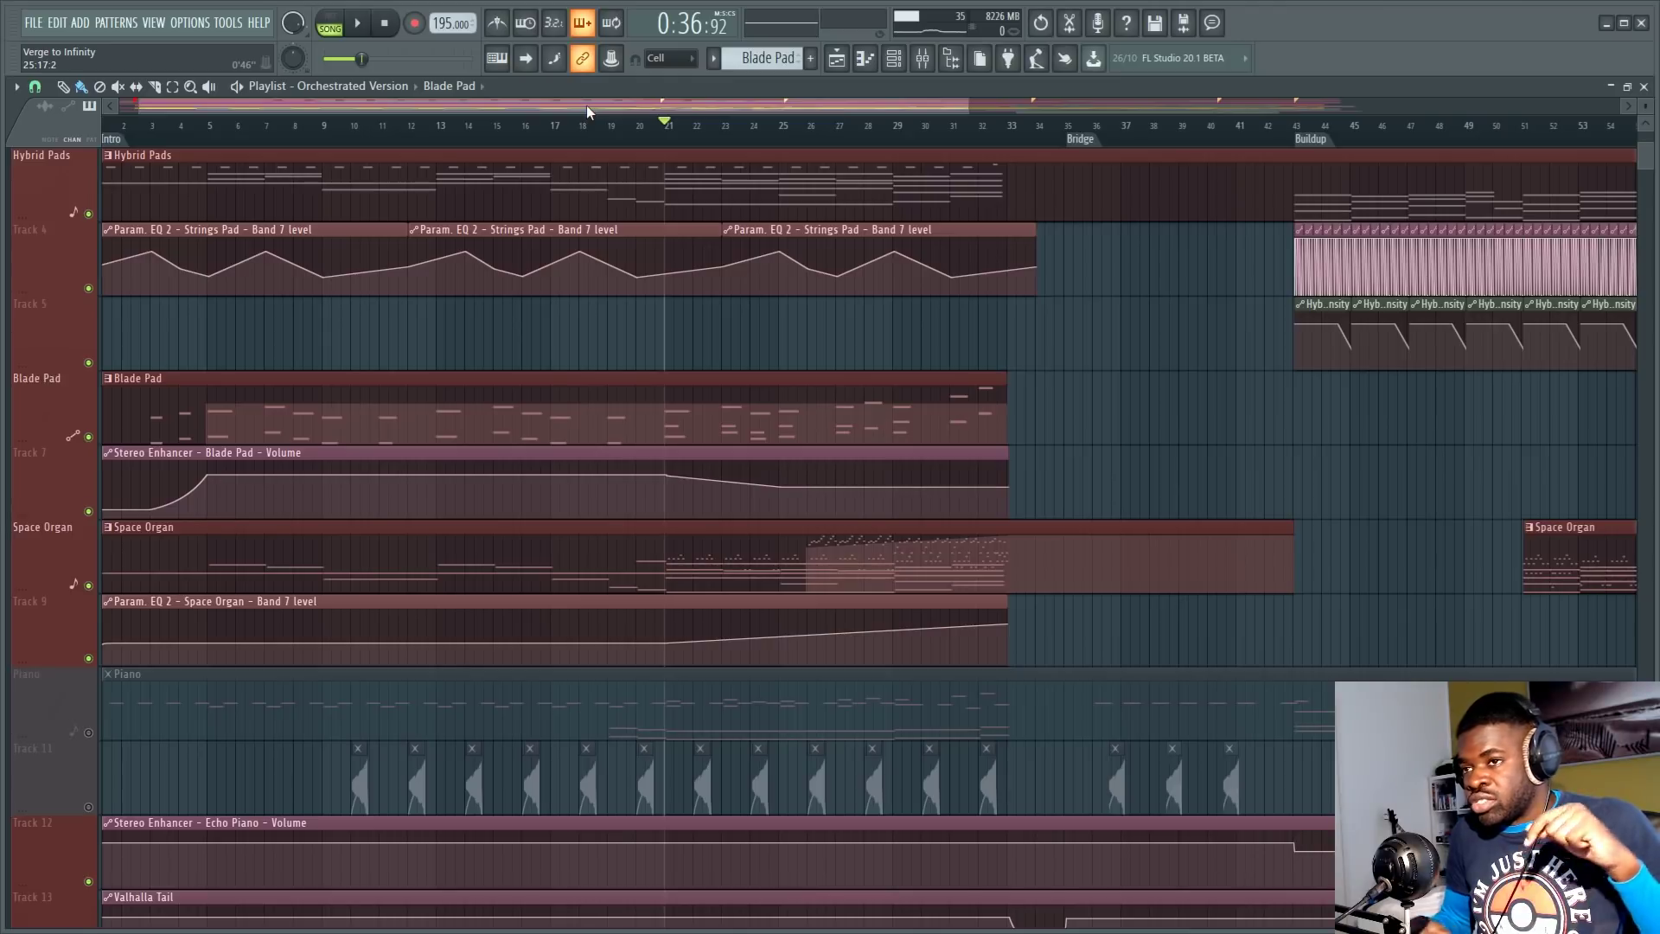
pyautogui.hscroll(-1, 642, 110)
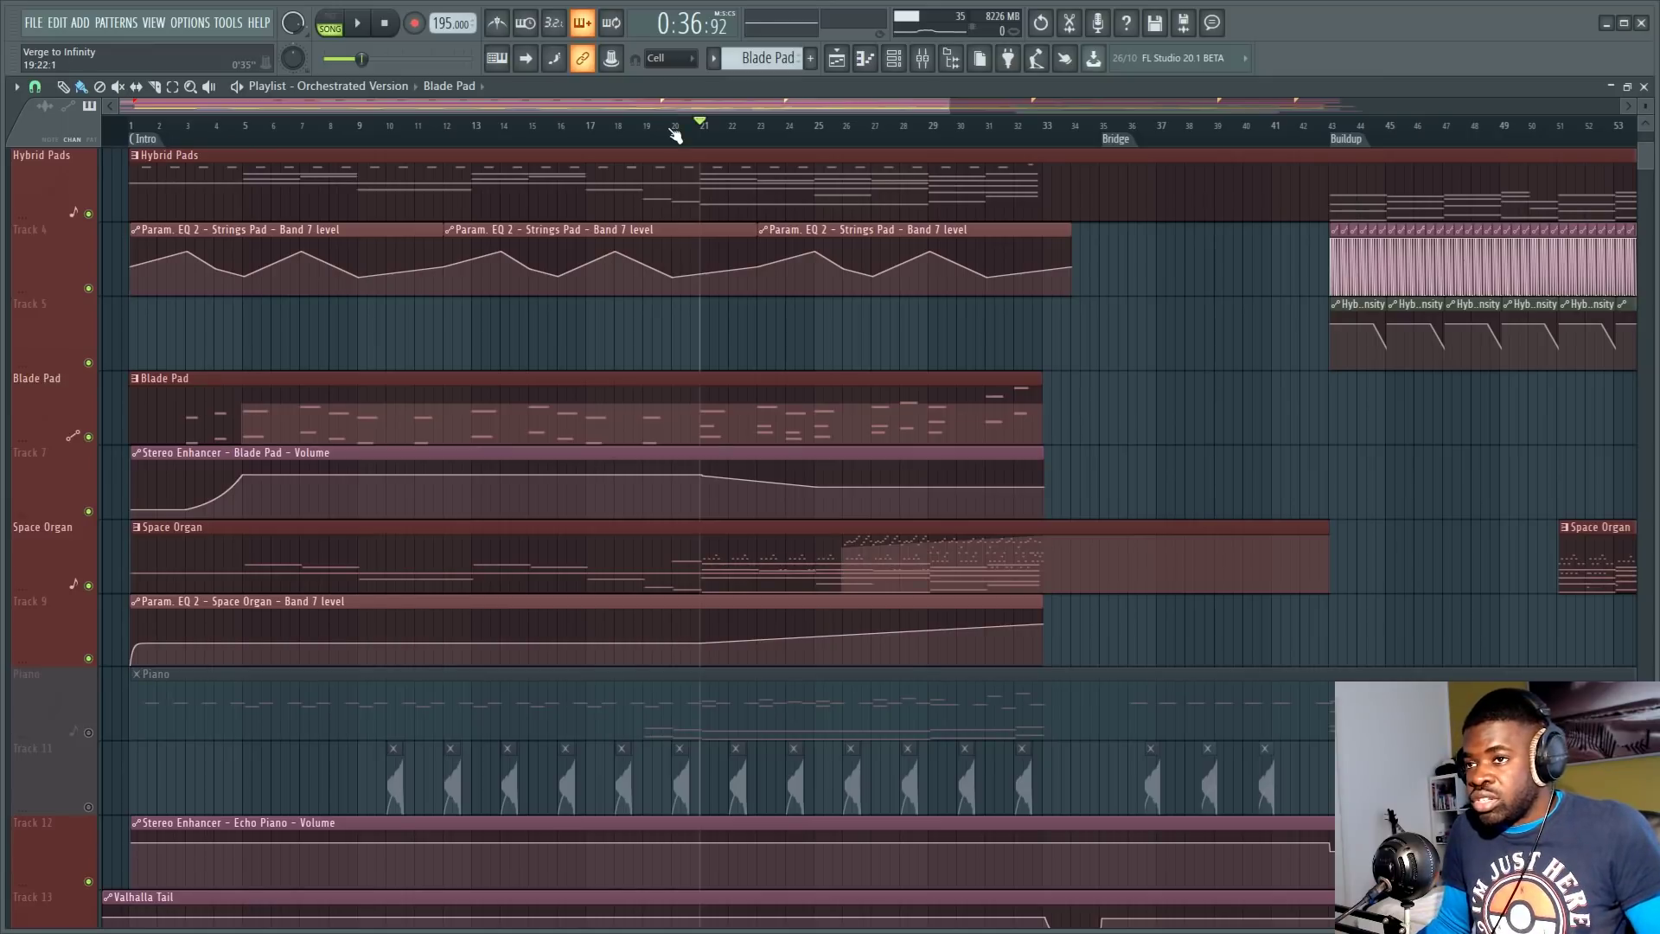
pyautogui.hscroll(3, 675, 134)
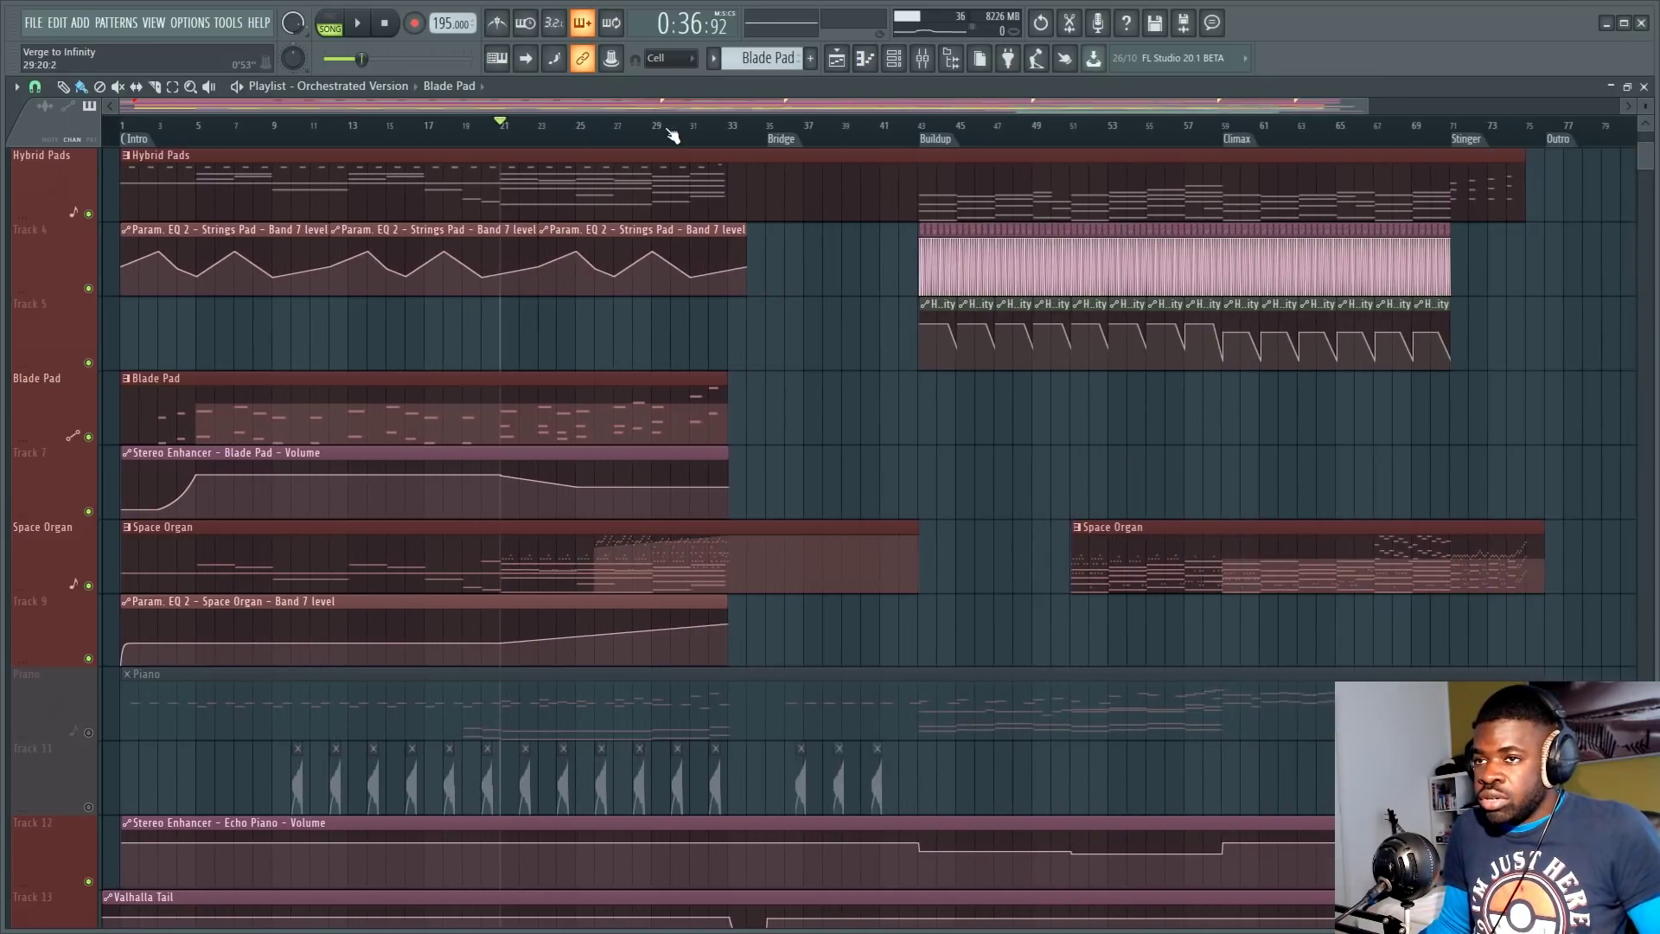
pyautogui.hscroll(-3, 670, 129)
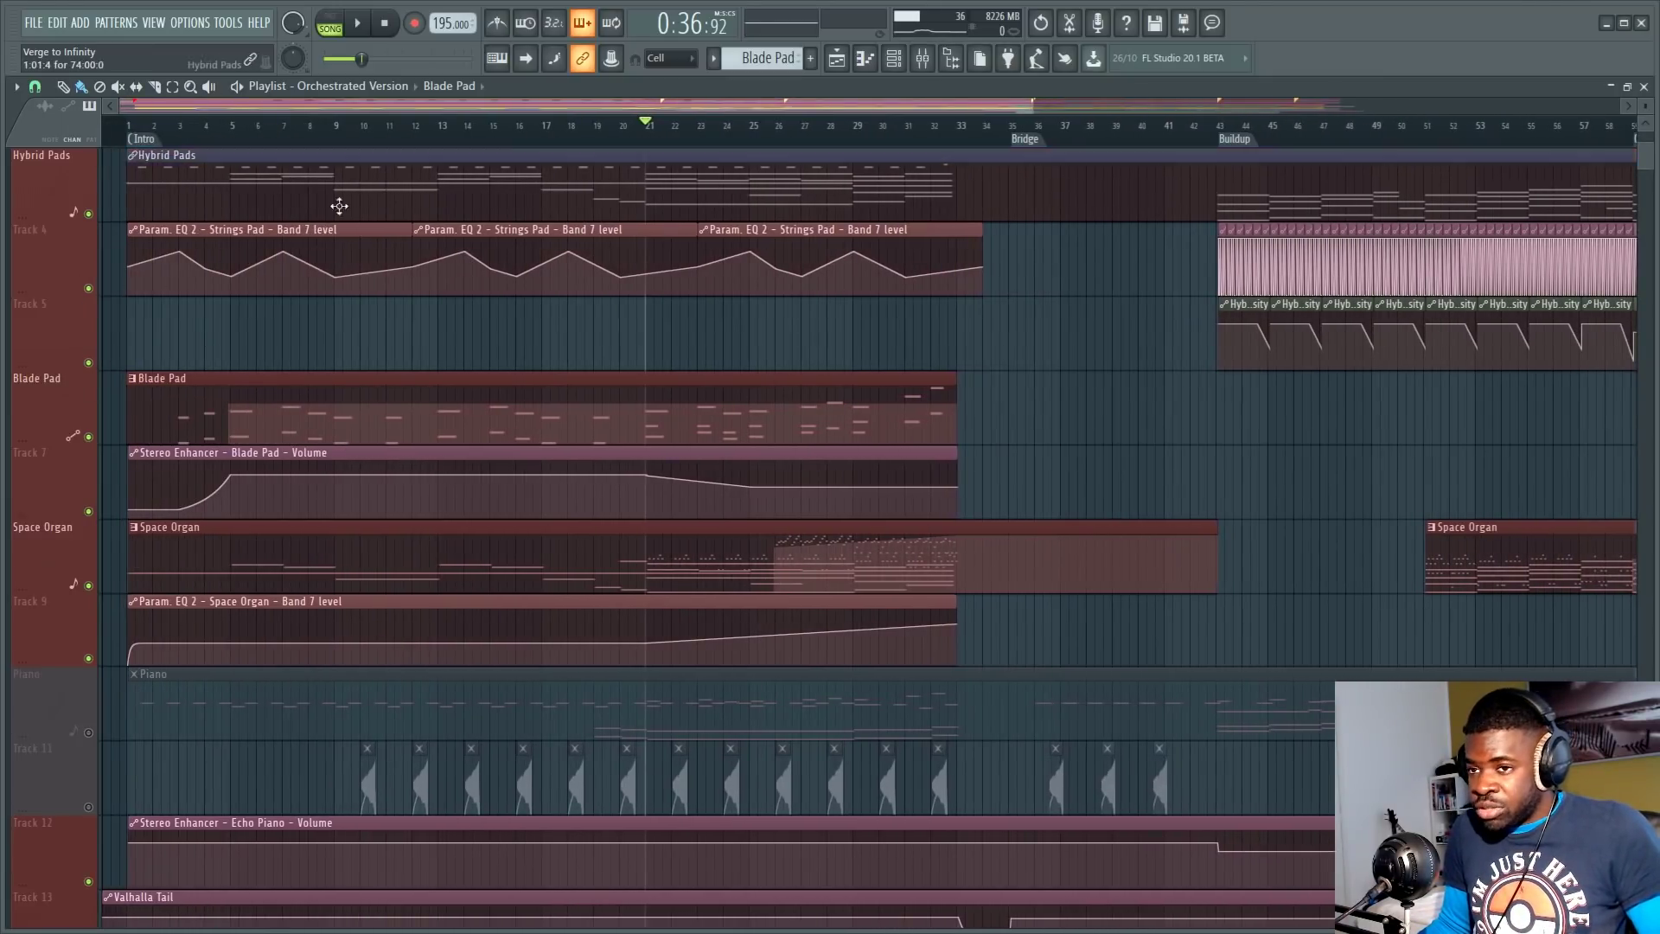
pyautogui.keyDown('ctrl'); pyautogui.scroll(-3, 297, 666); pyautogui.keyUp('ctrl')
pyautogui.scroll(-12, 296, 667)
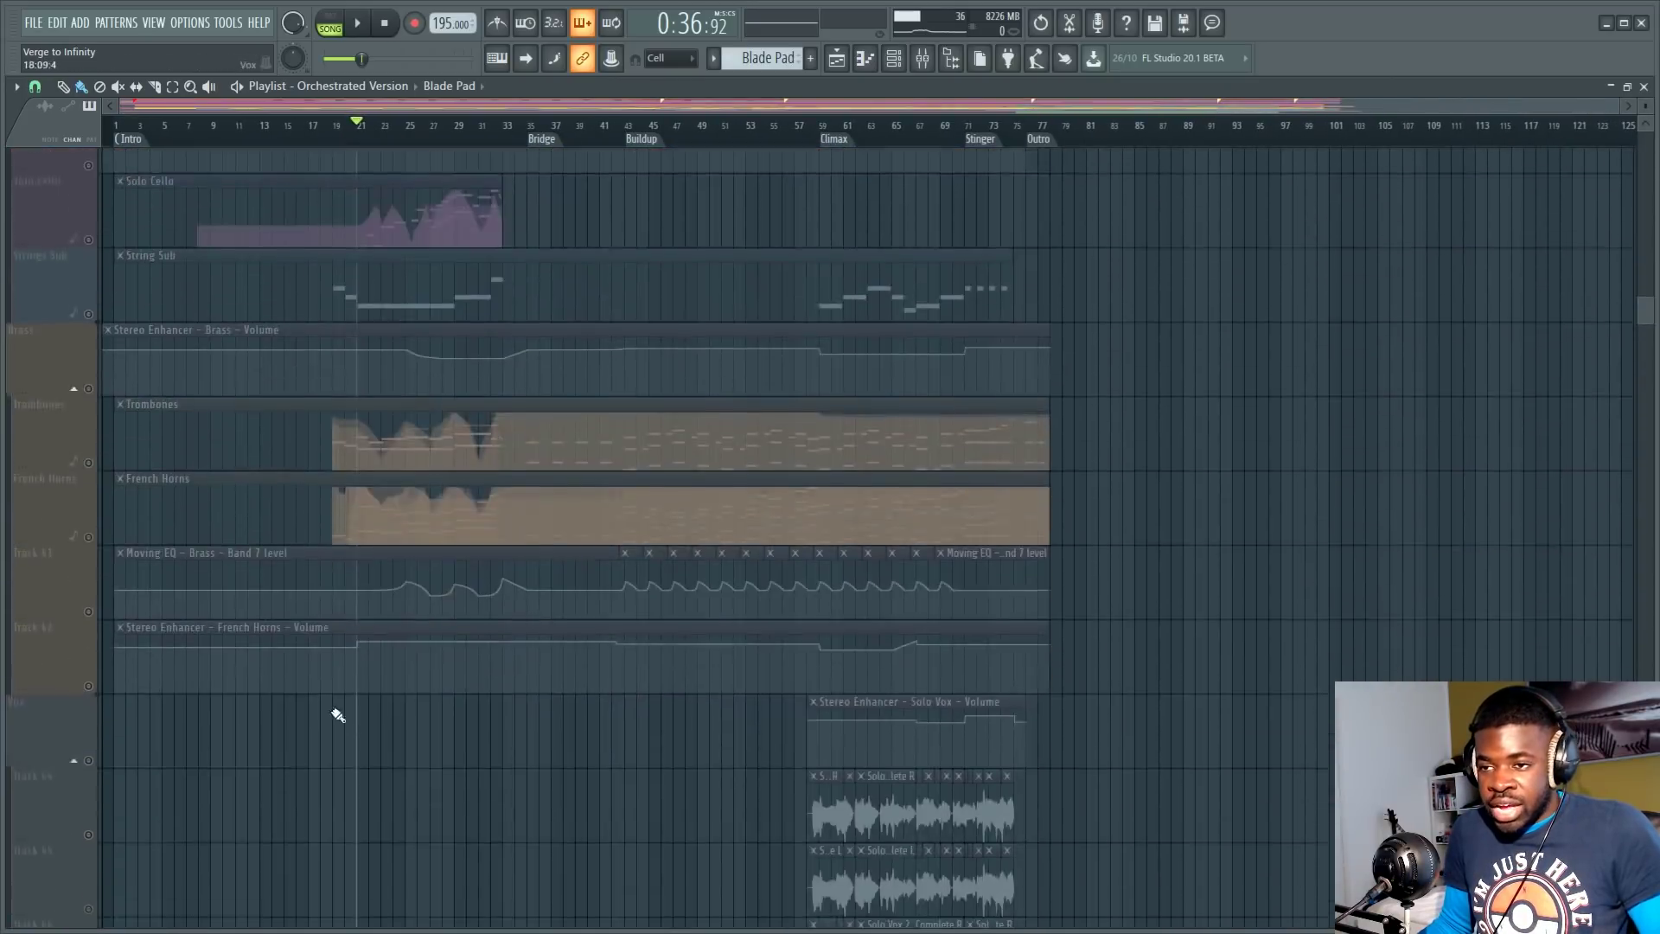
pyautogui.scroll(15, 670, 657)
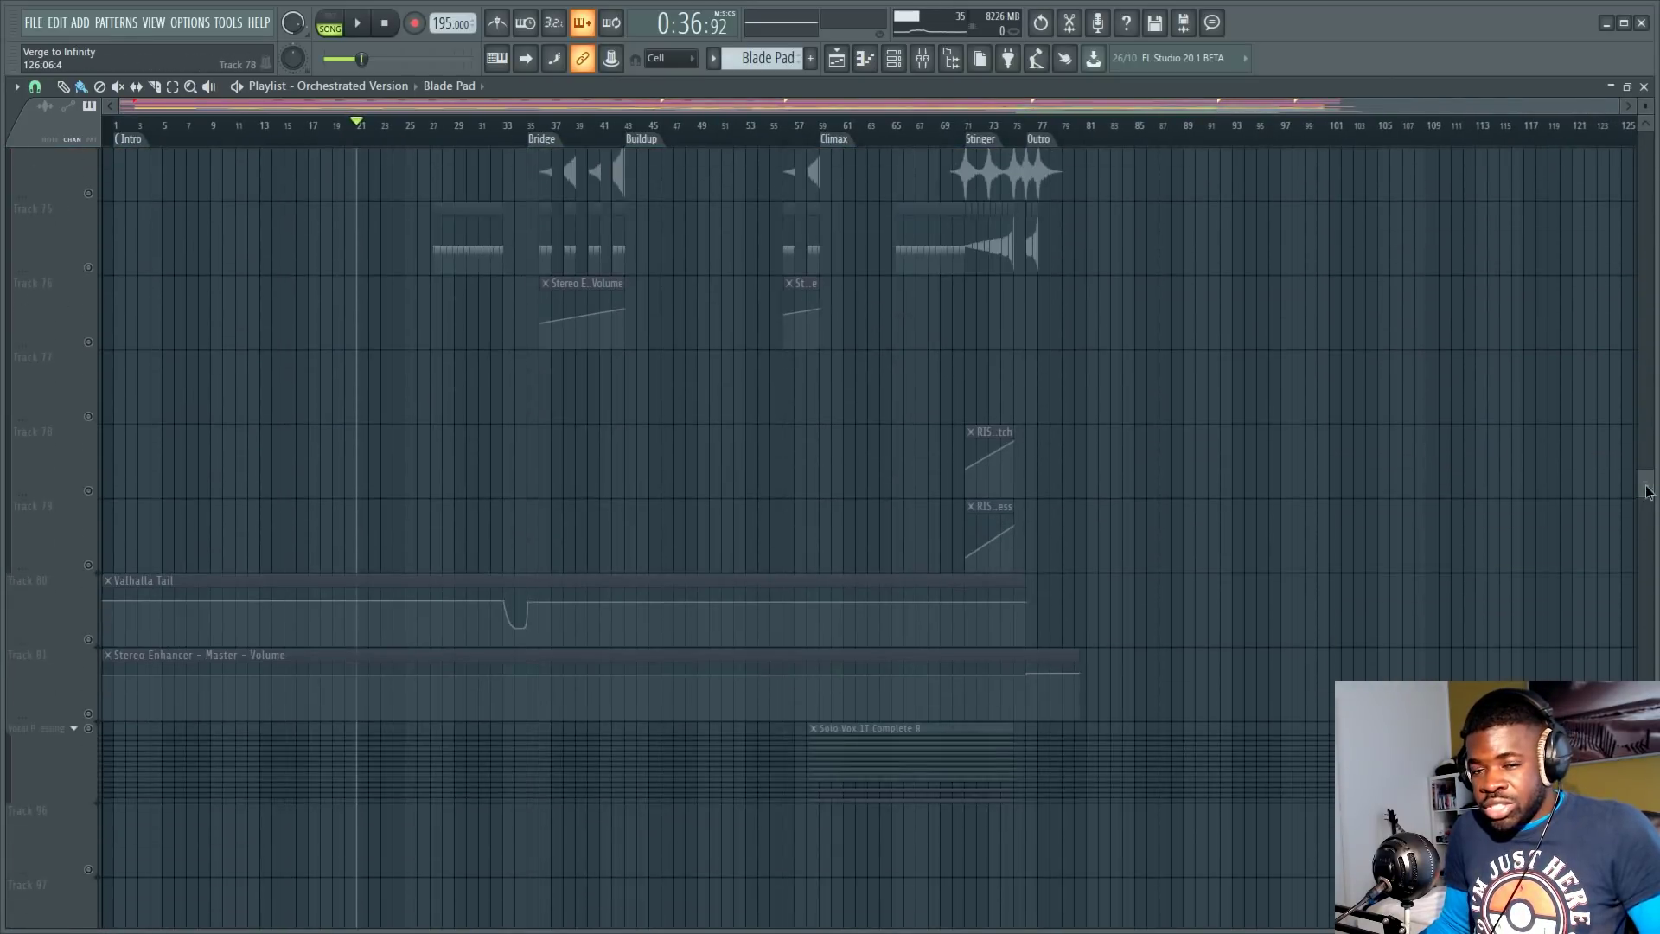
pyautogui.scroll(2, 1629, 144)
pyautogui.scroll(6, 362, 127)
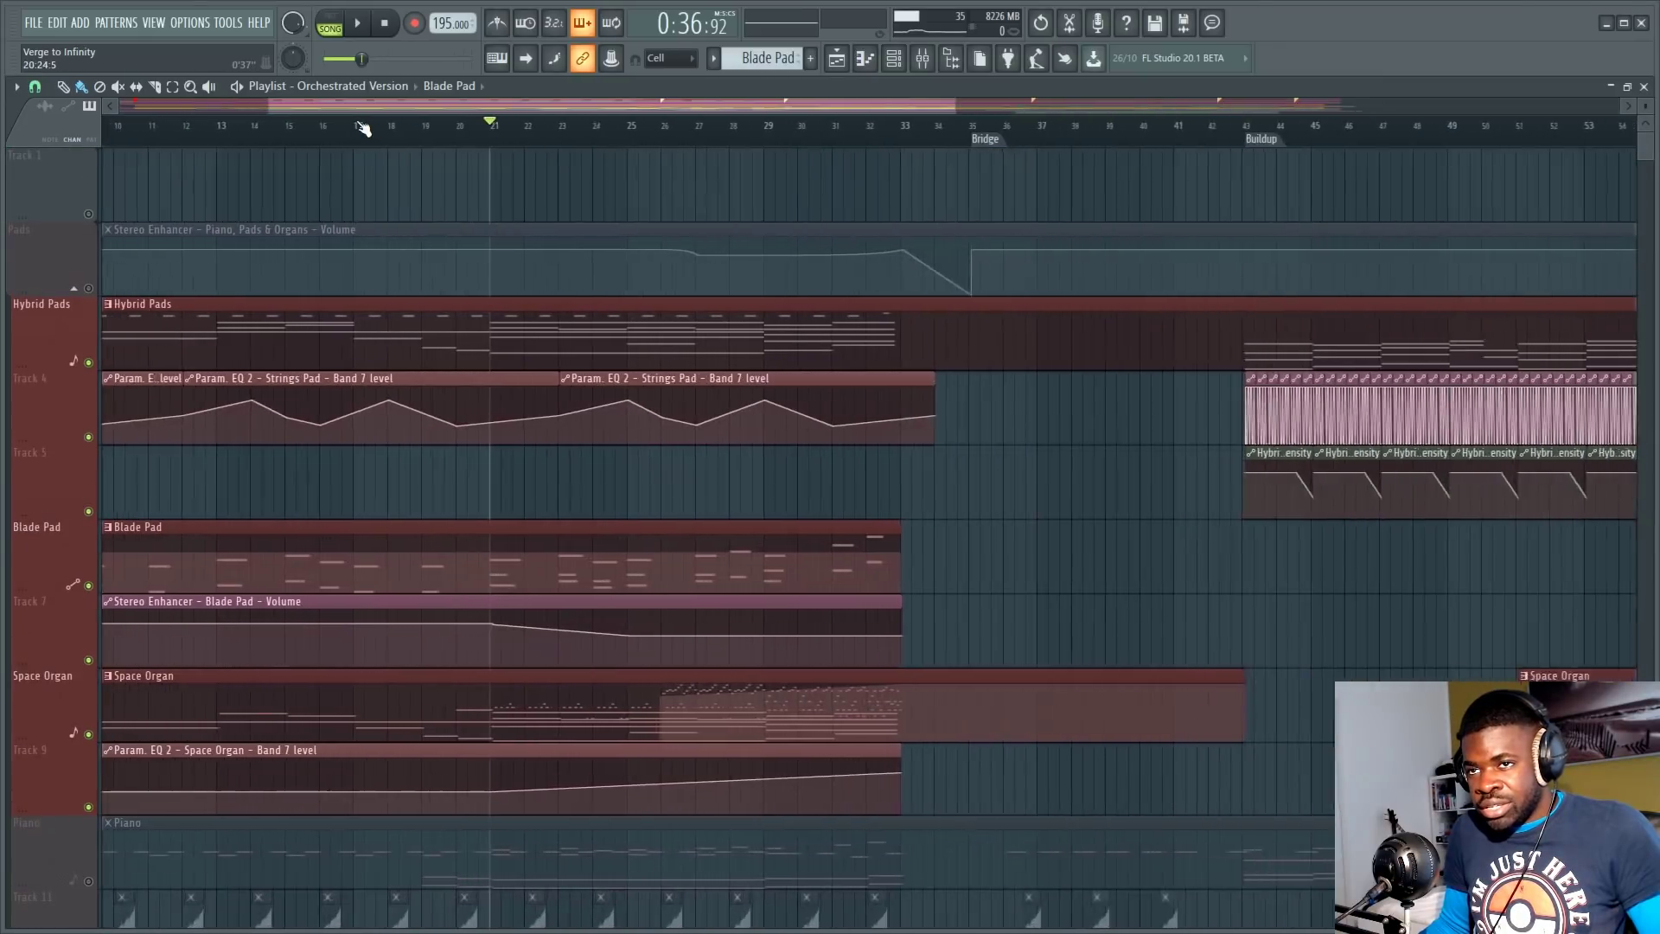
pyautogui.scroll(-2, 440, 283)
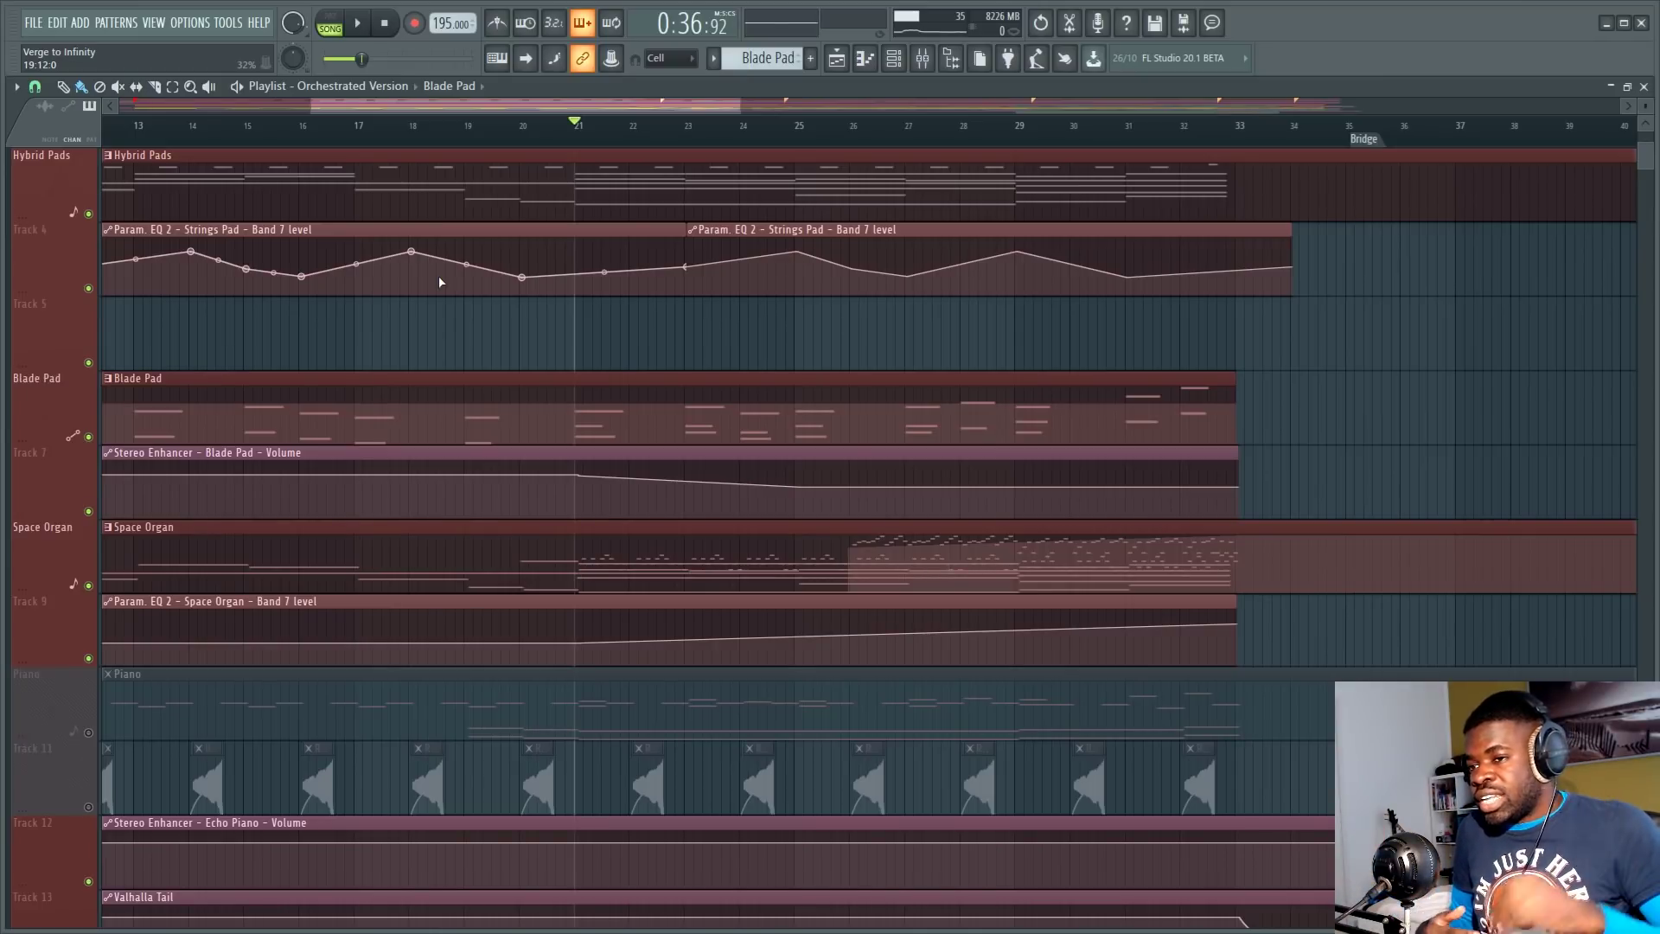
# Step: Show the mixer, select the Pad Group - Wet track, and open its Valhalla Shimmer reverb
pyautogui.press('F9')
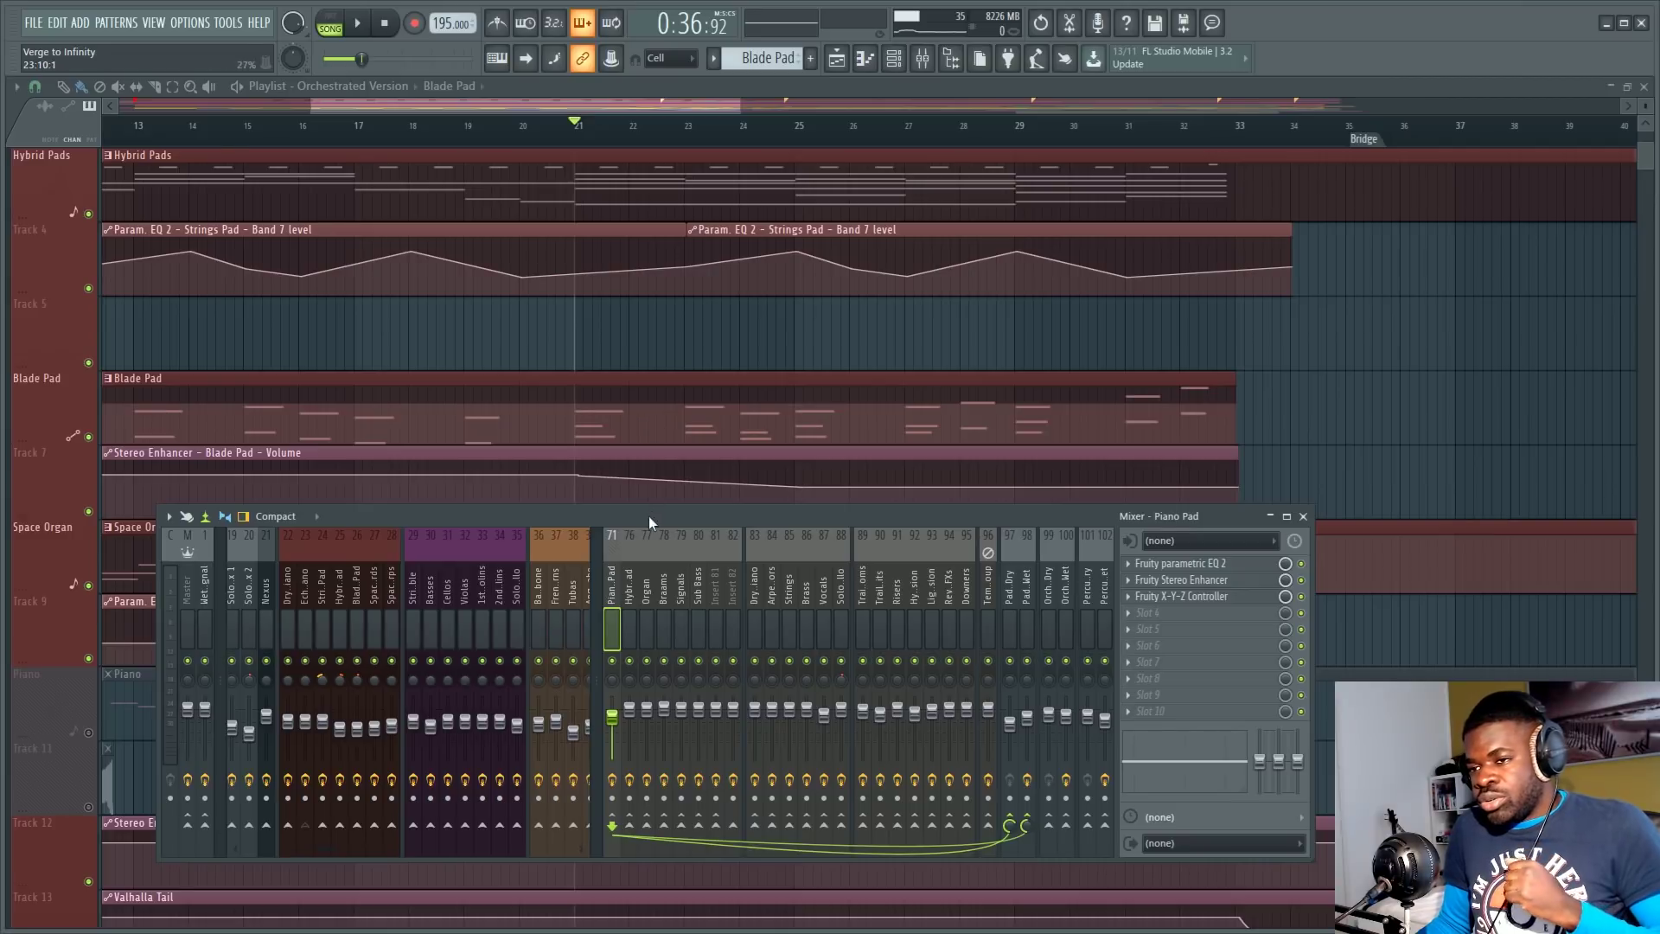
pyautogui.moveTo(650, 522); pyautogui.dragTo(680, 495)
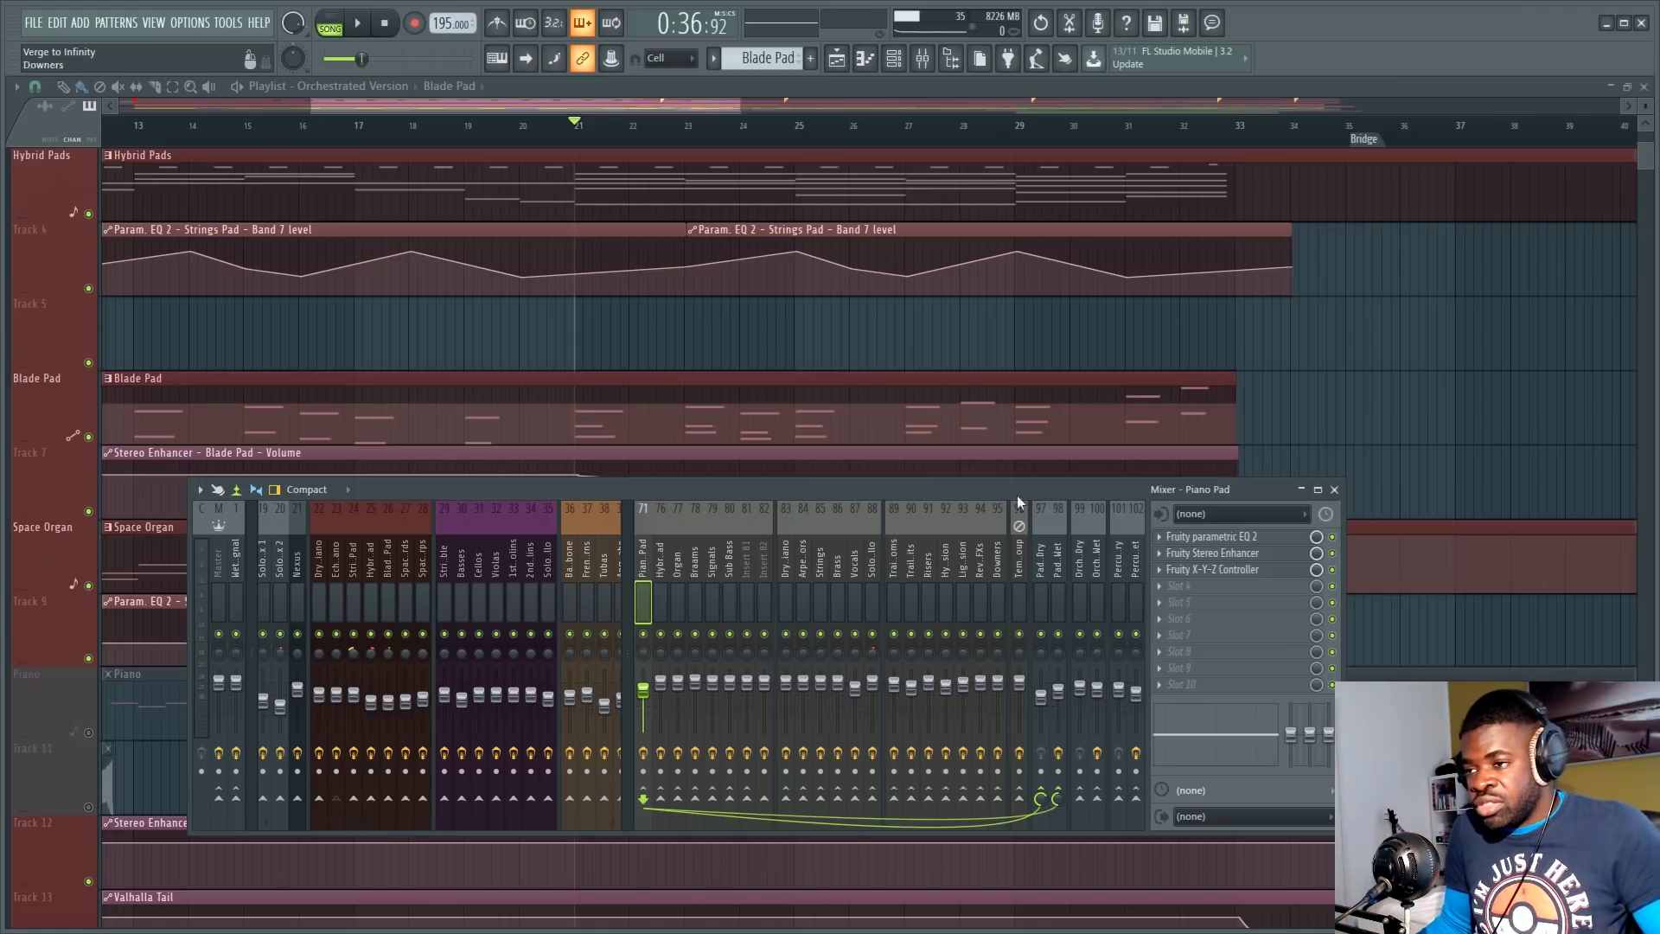
pyautogui.click(1021, 554)
pyautogui.click(1058, 571)
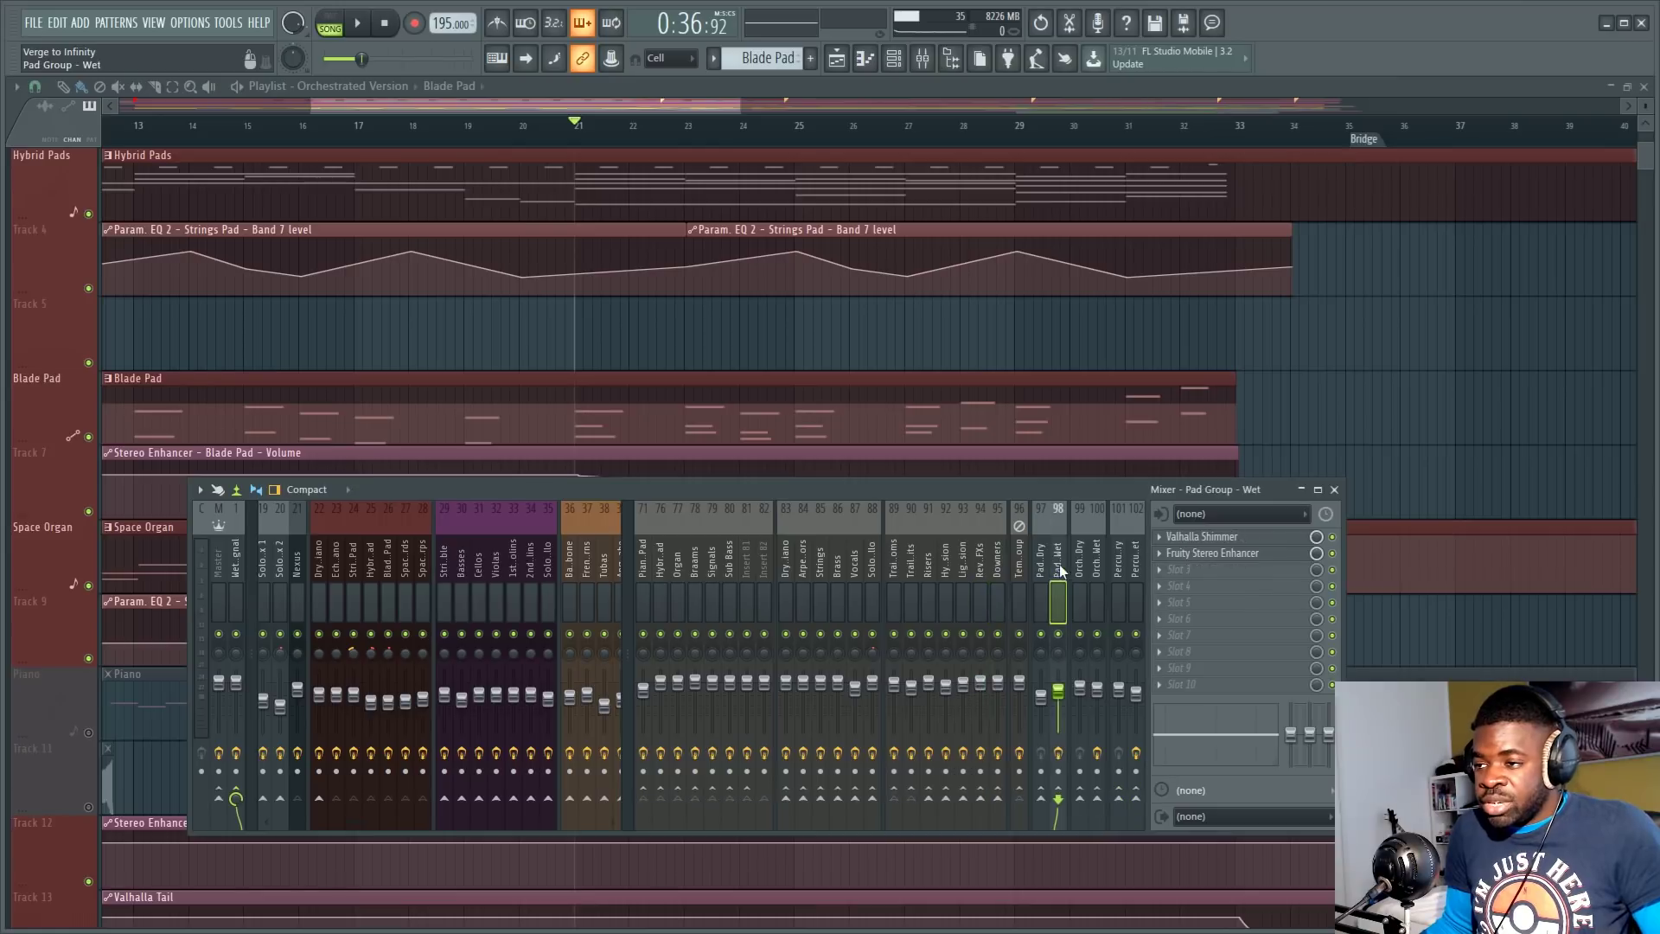
pyautogui.click(1234, 537)
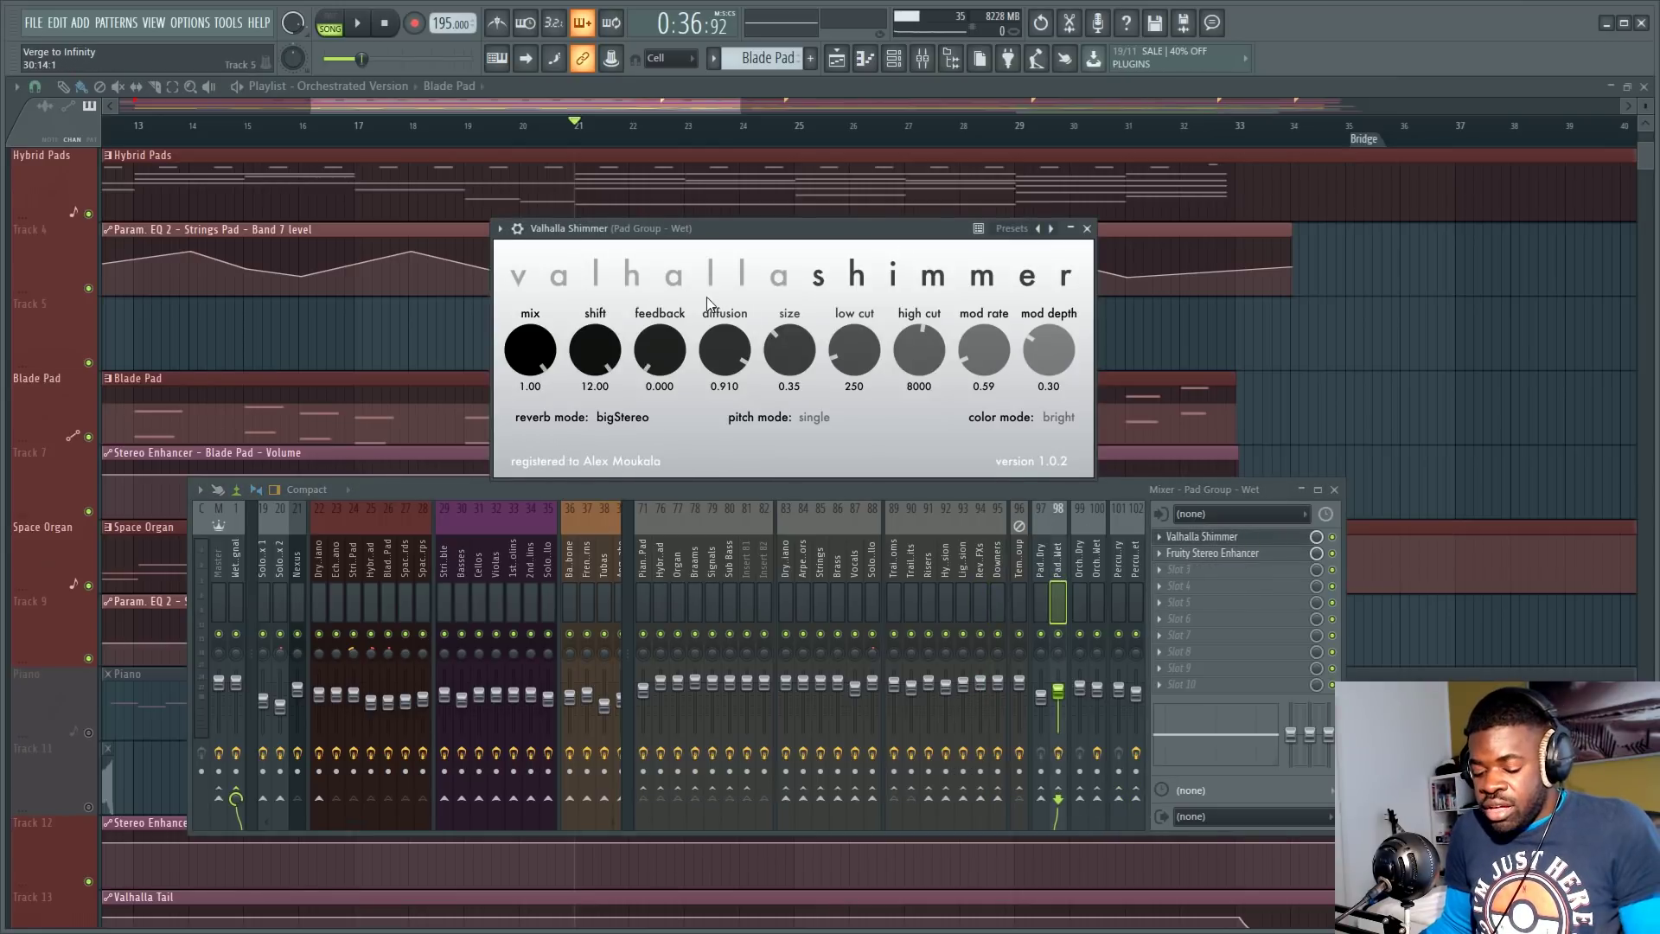
# Step: Show the channel rack and select the Echo Piano GNT channel, keeping the mixer in view
pyautogui.press('F6')
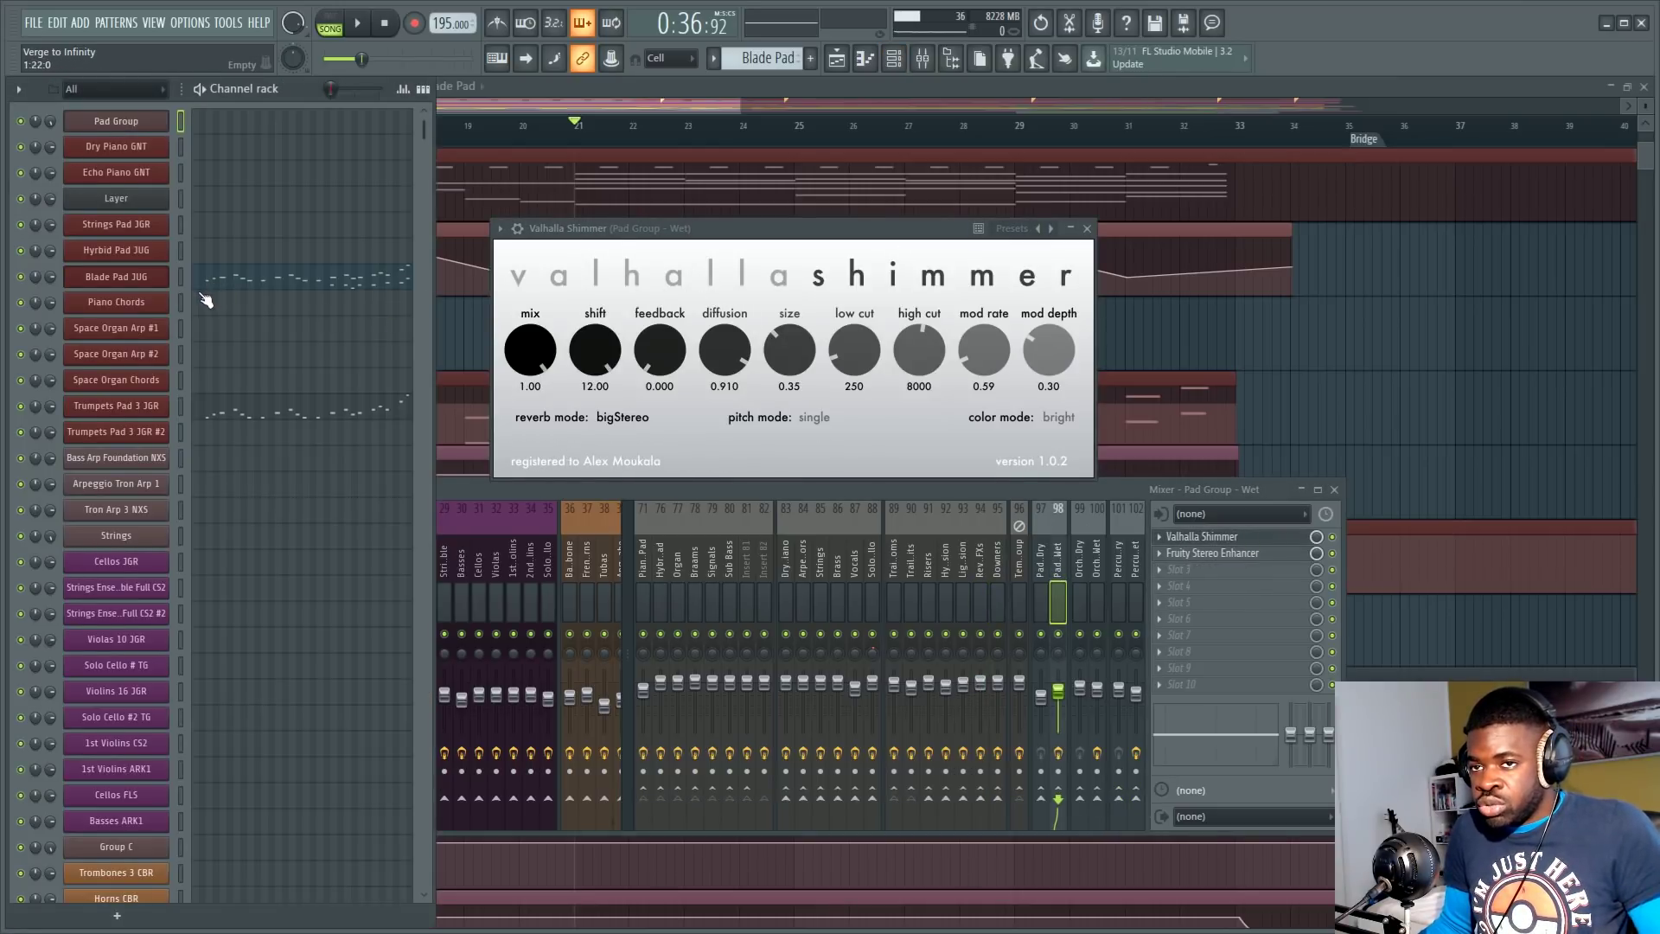
pyautogui.scroll(1, 185, 254)
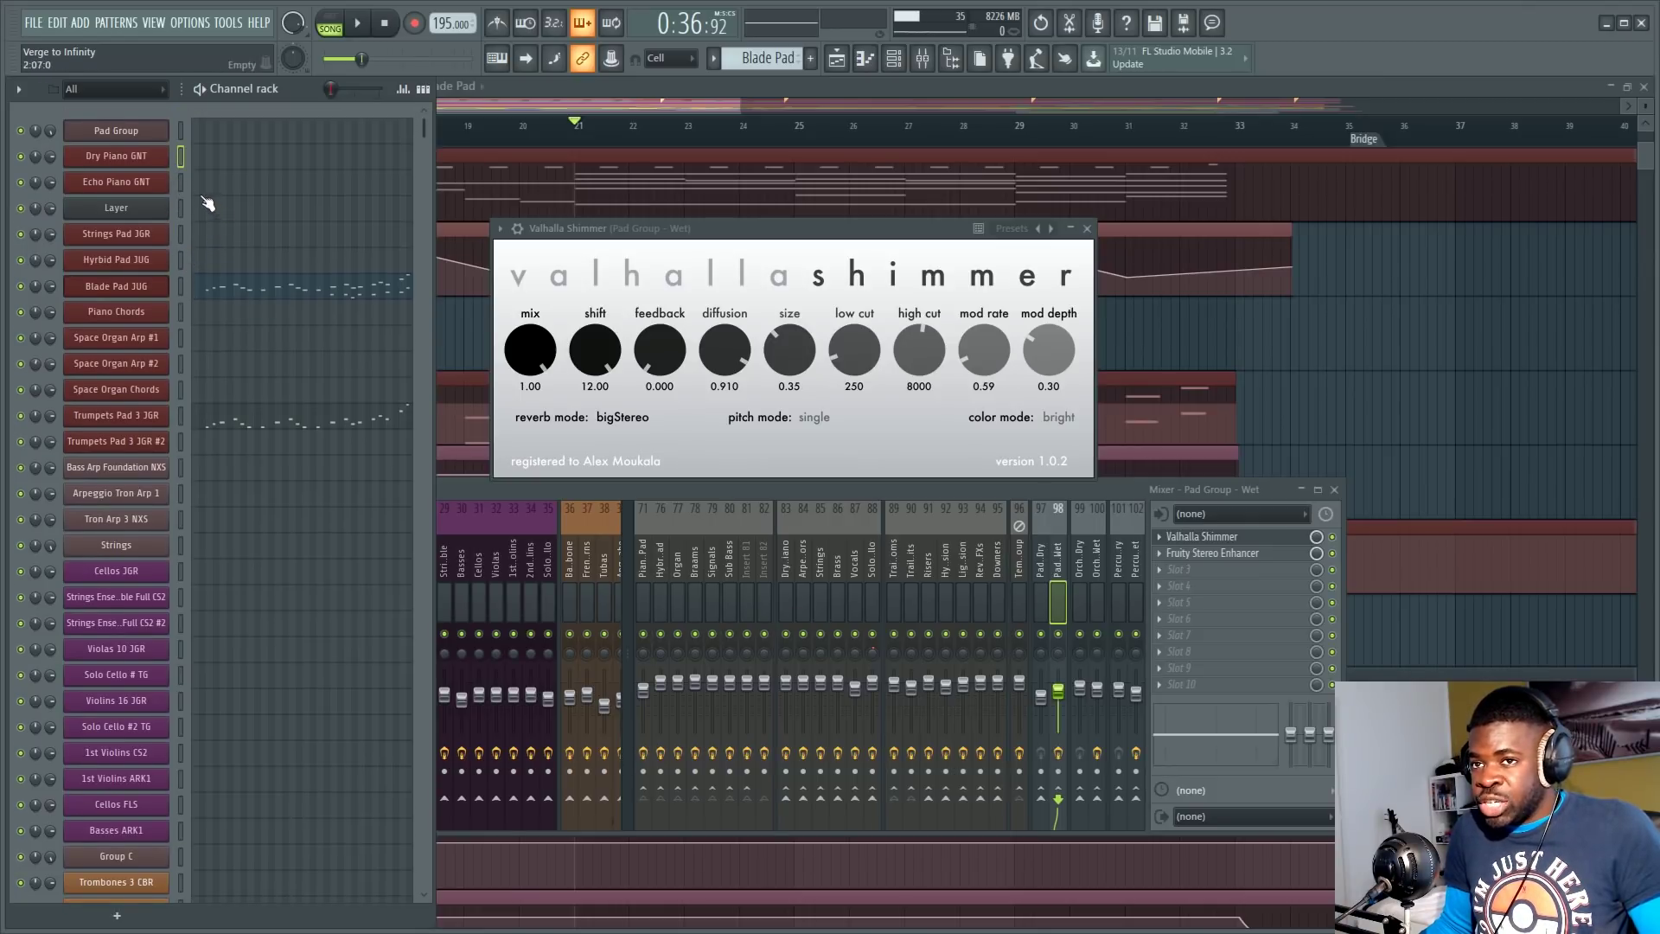
pyautogui.moveTo(545, 506); pyautogui.dragTo(558, 519)
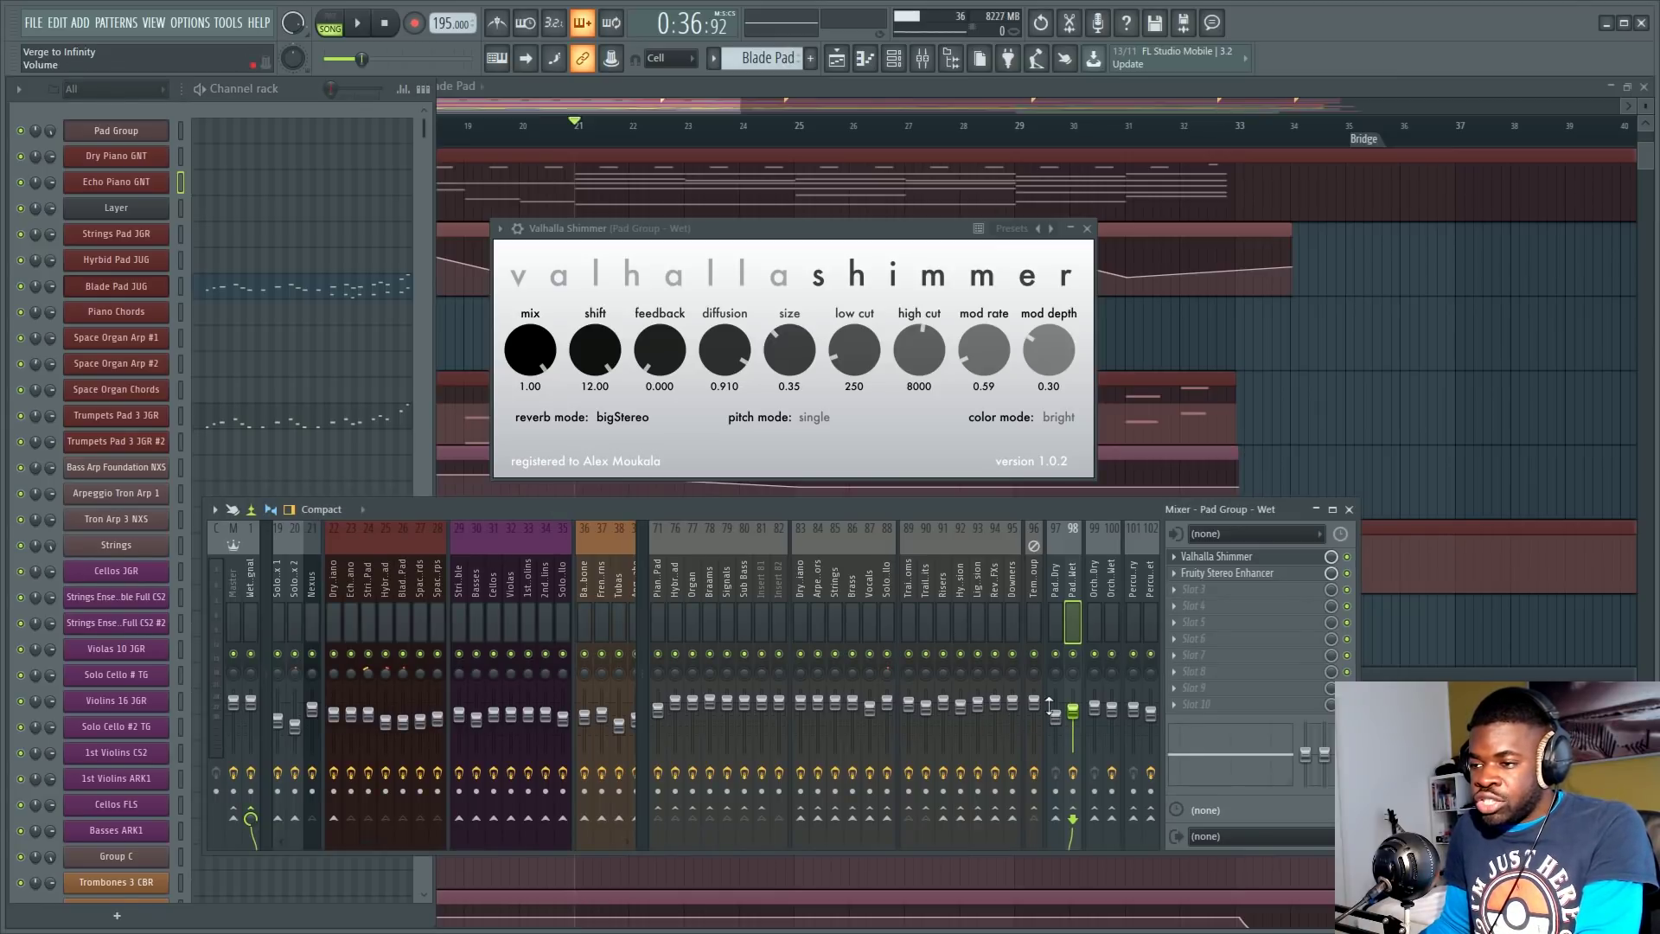
# Step: Audition the Echo Piano with the Pad Group - Wet fader raised, toggling the track's mute, and restore the copied fader level
pyautogui.rightClick(1069, 714)
pyautogui.press('Escape')
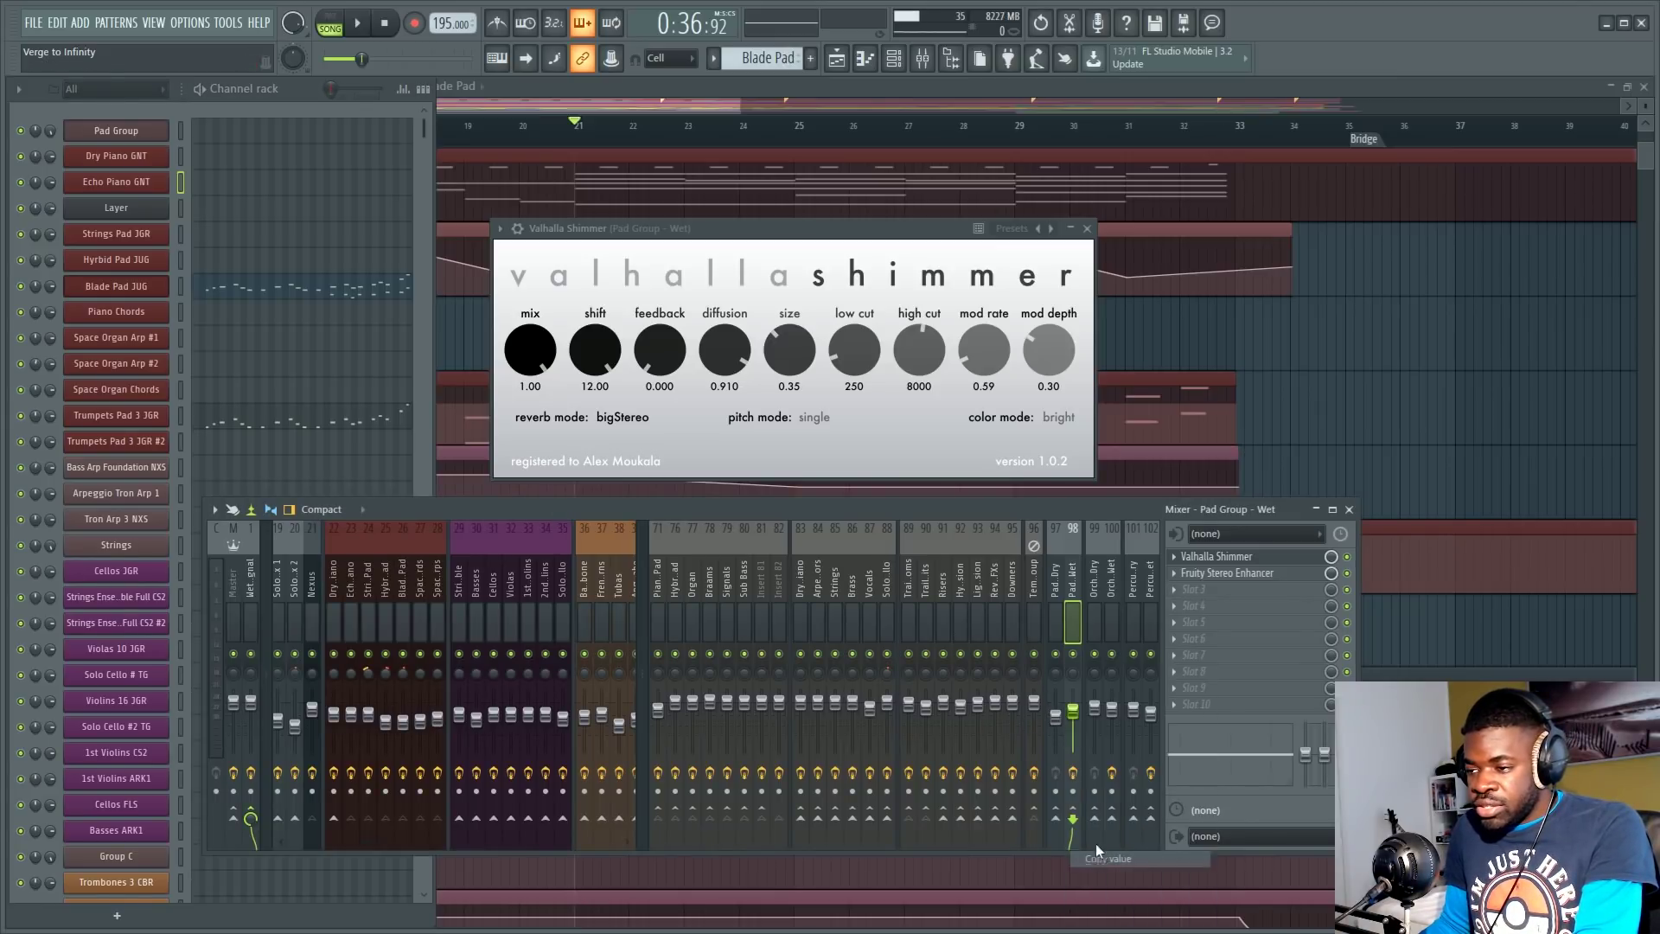
pyautogui.moveTo(1075, 712); pyautogui.dragTo(1074, 690)
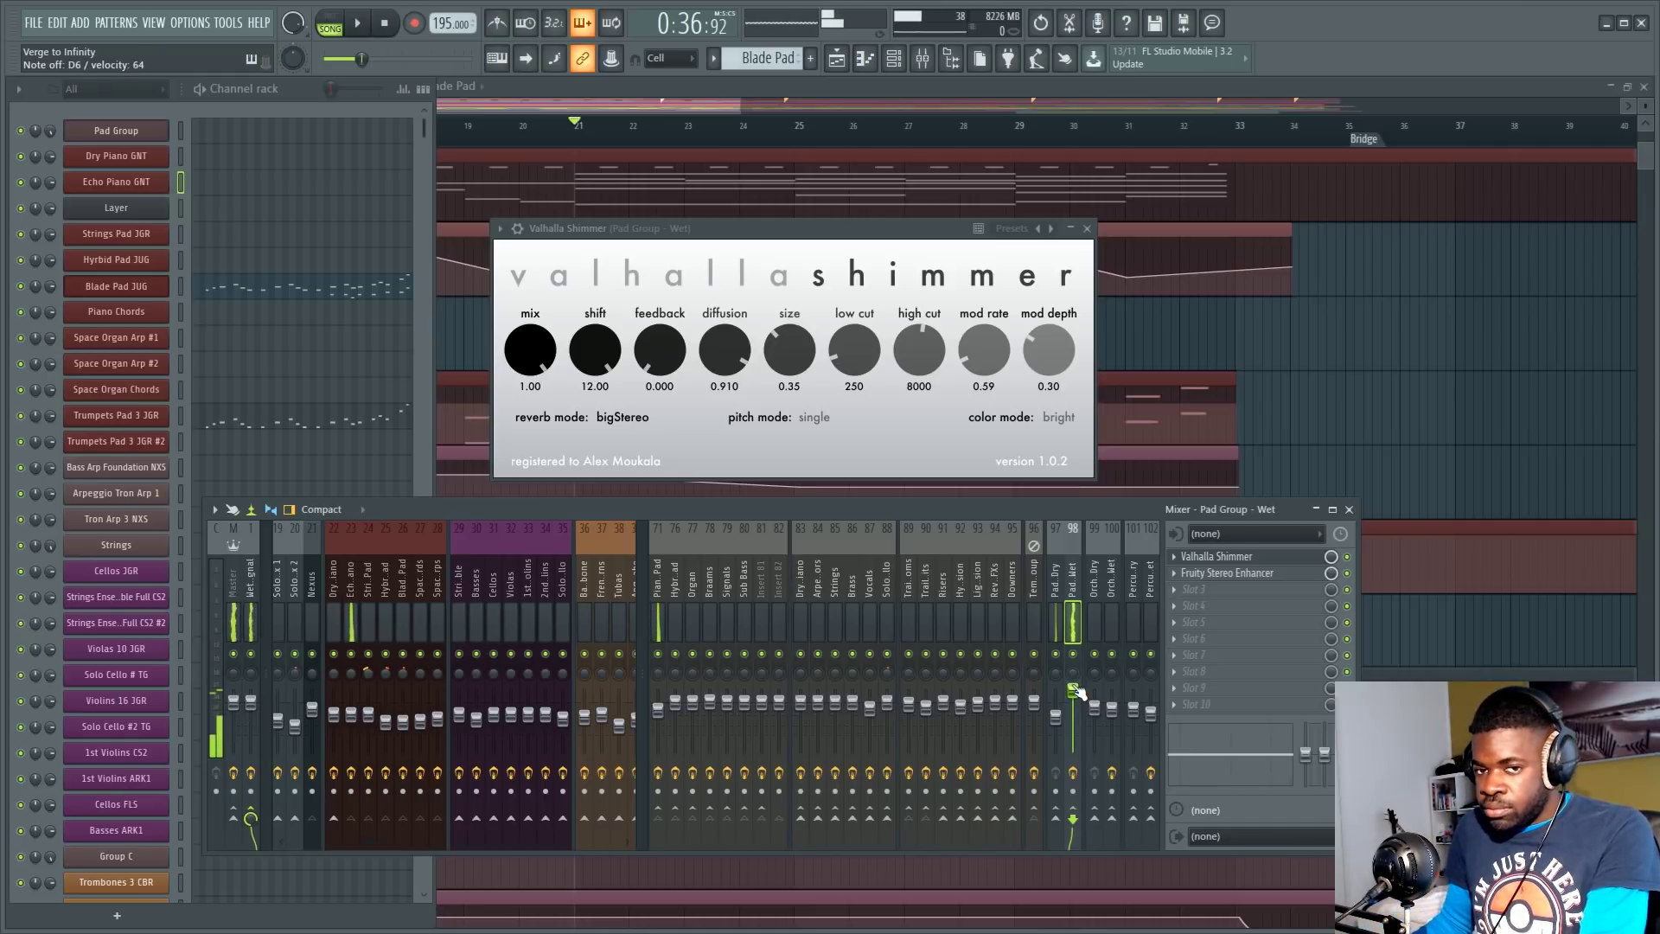
pyautogui.click(1073, 655)
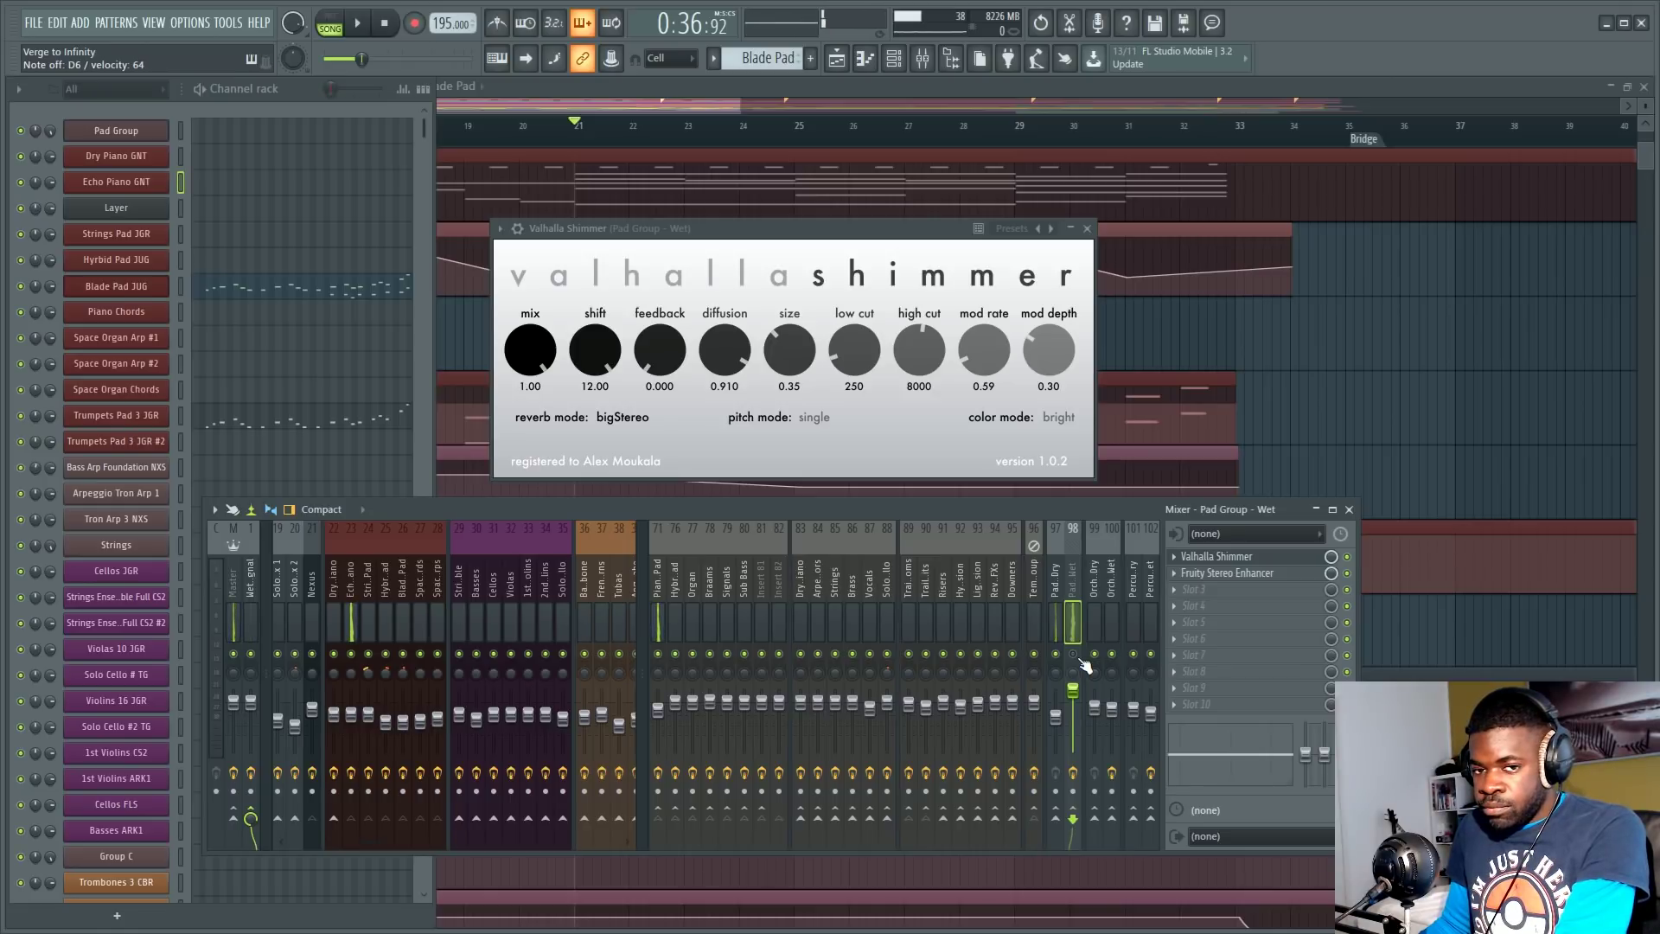
pyautogui.click(1074, 655)
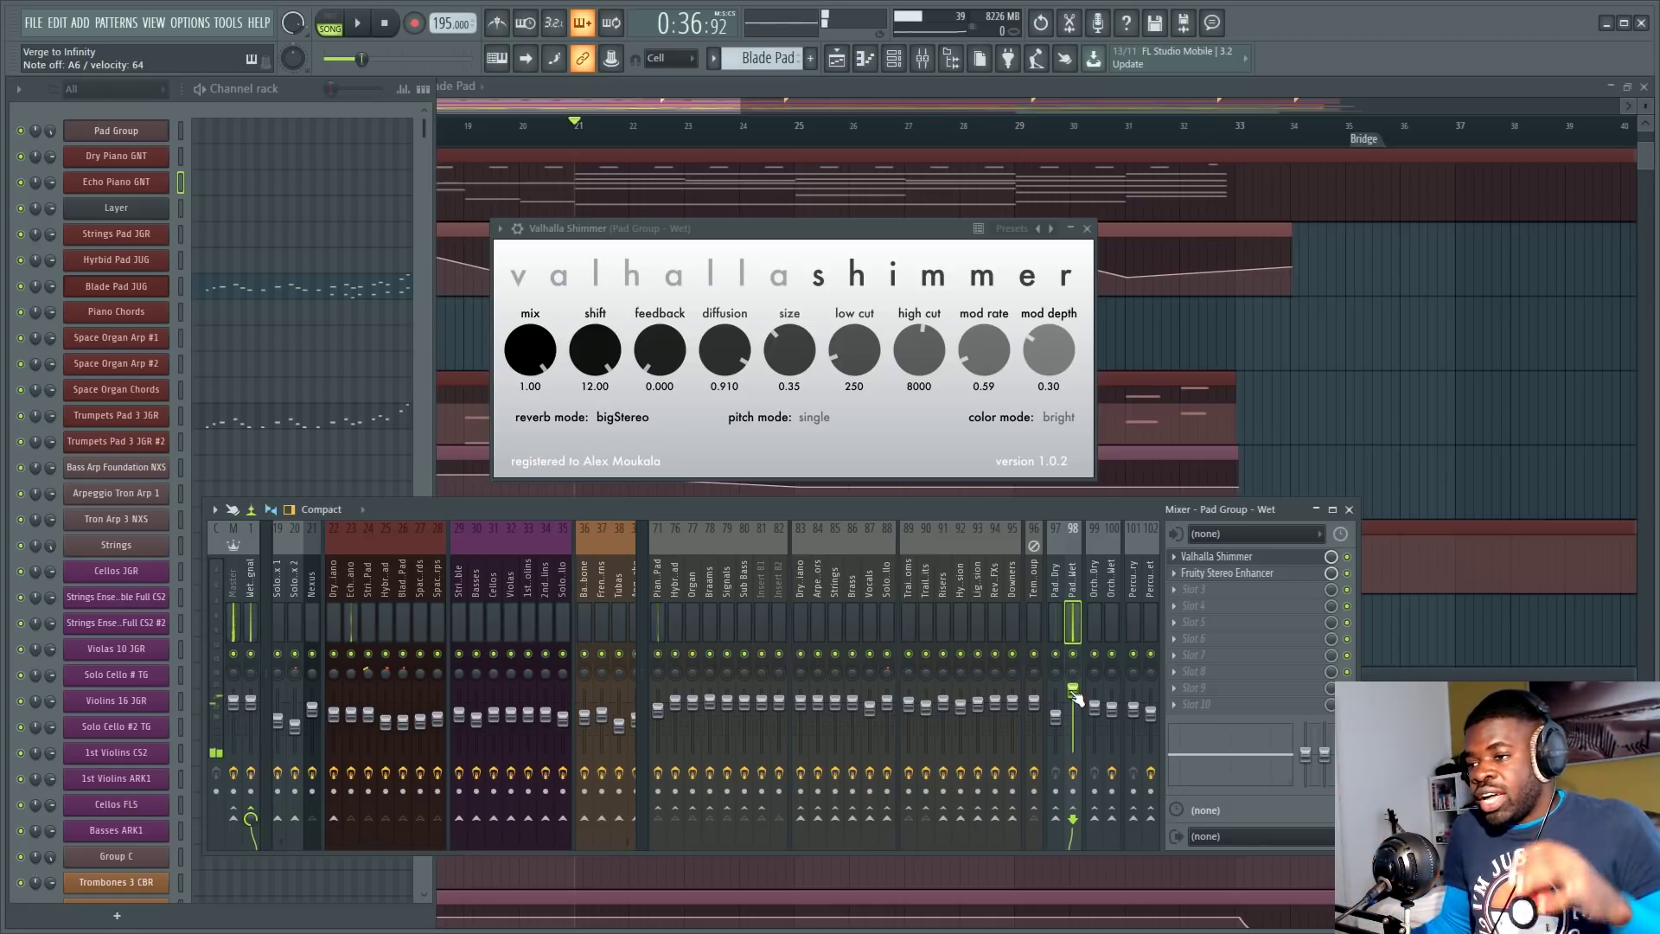
pyautogui.rightClick(1074, 690)
pyautogui.click(1124, 875)
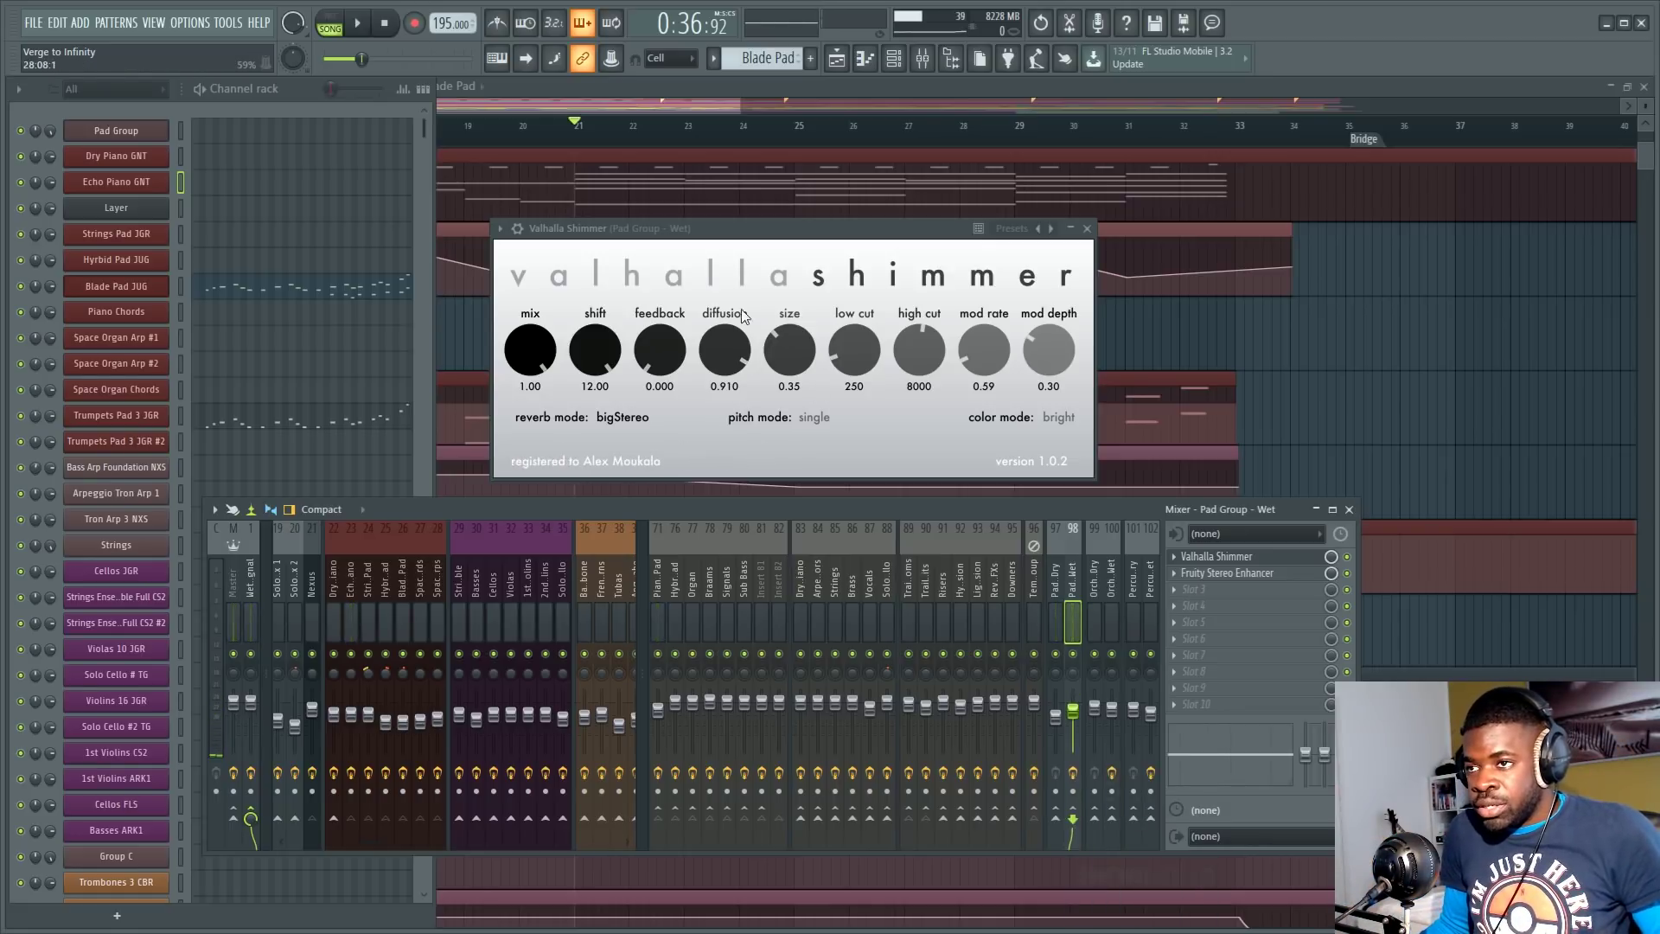
# Step: Move the Valhalla Shimmer window aside to free the middle of the workspace
pyautogui.moveTo(764, 238); pyautogui.dragTo(695, 190)
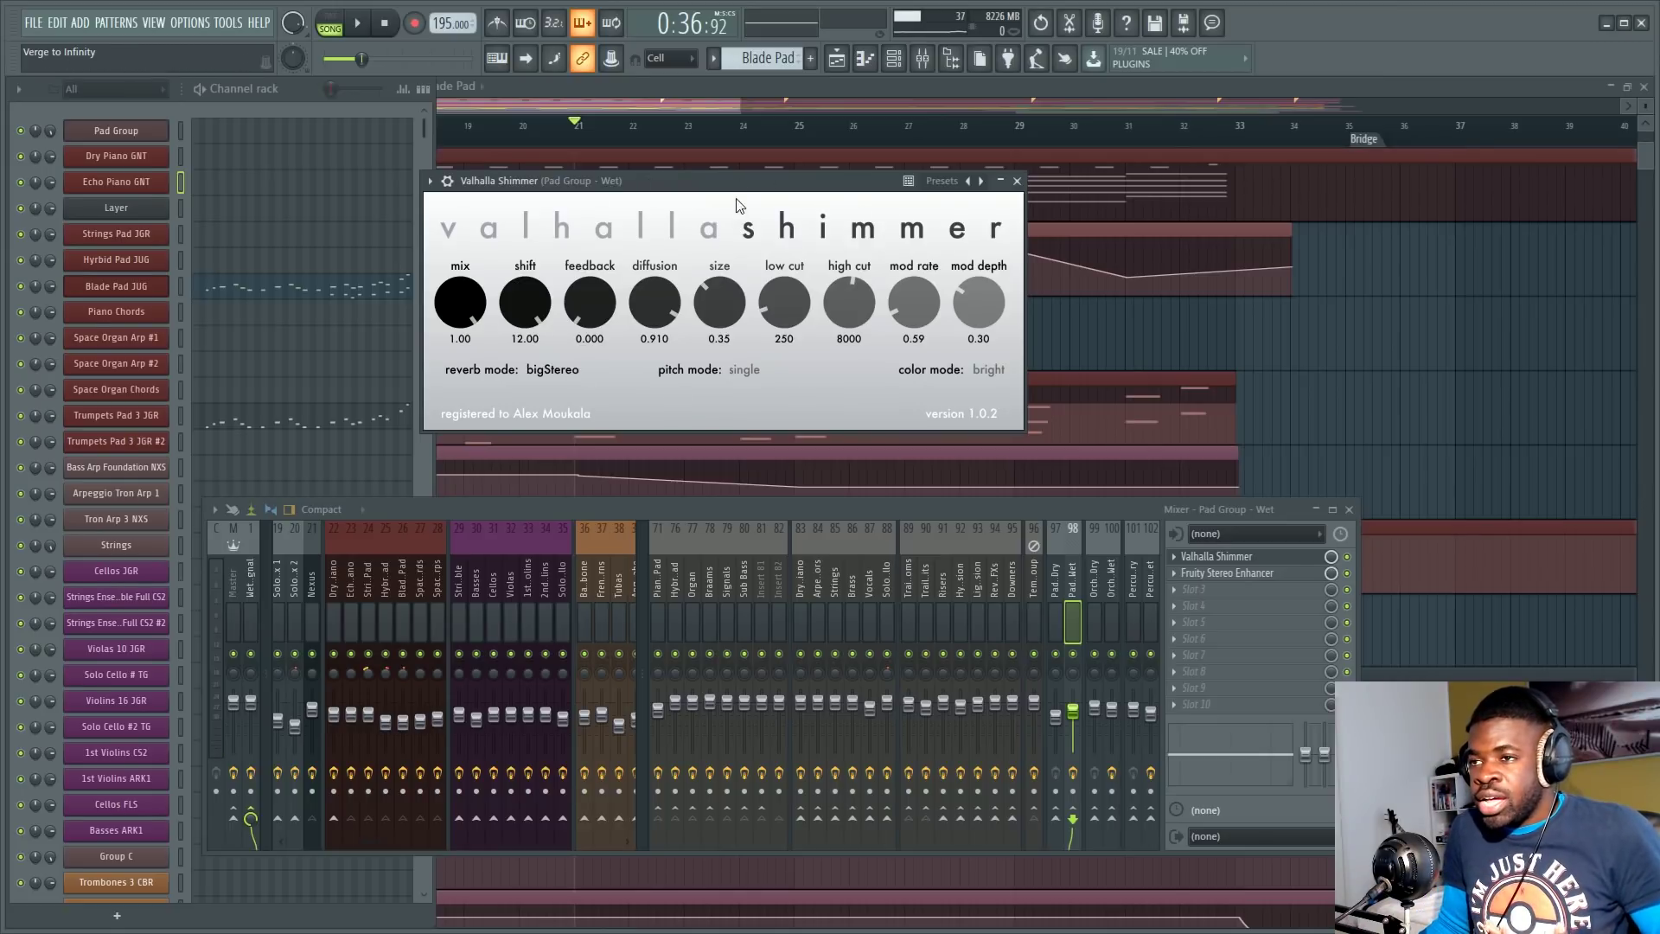
pyautogui.moveTo(738, 205); pyautogui.dragTo(790, 243)
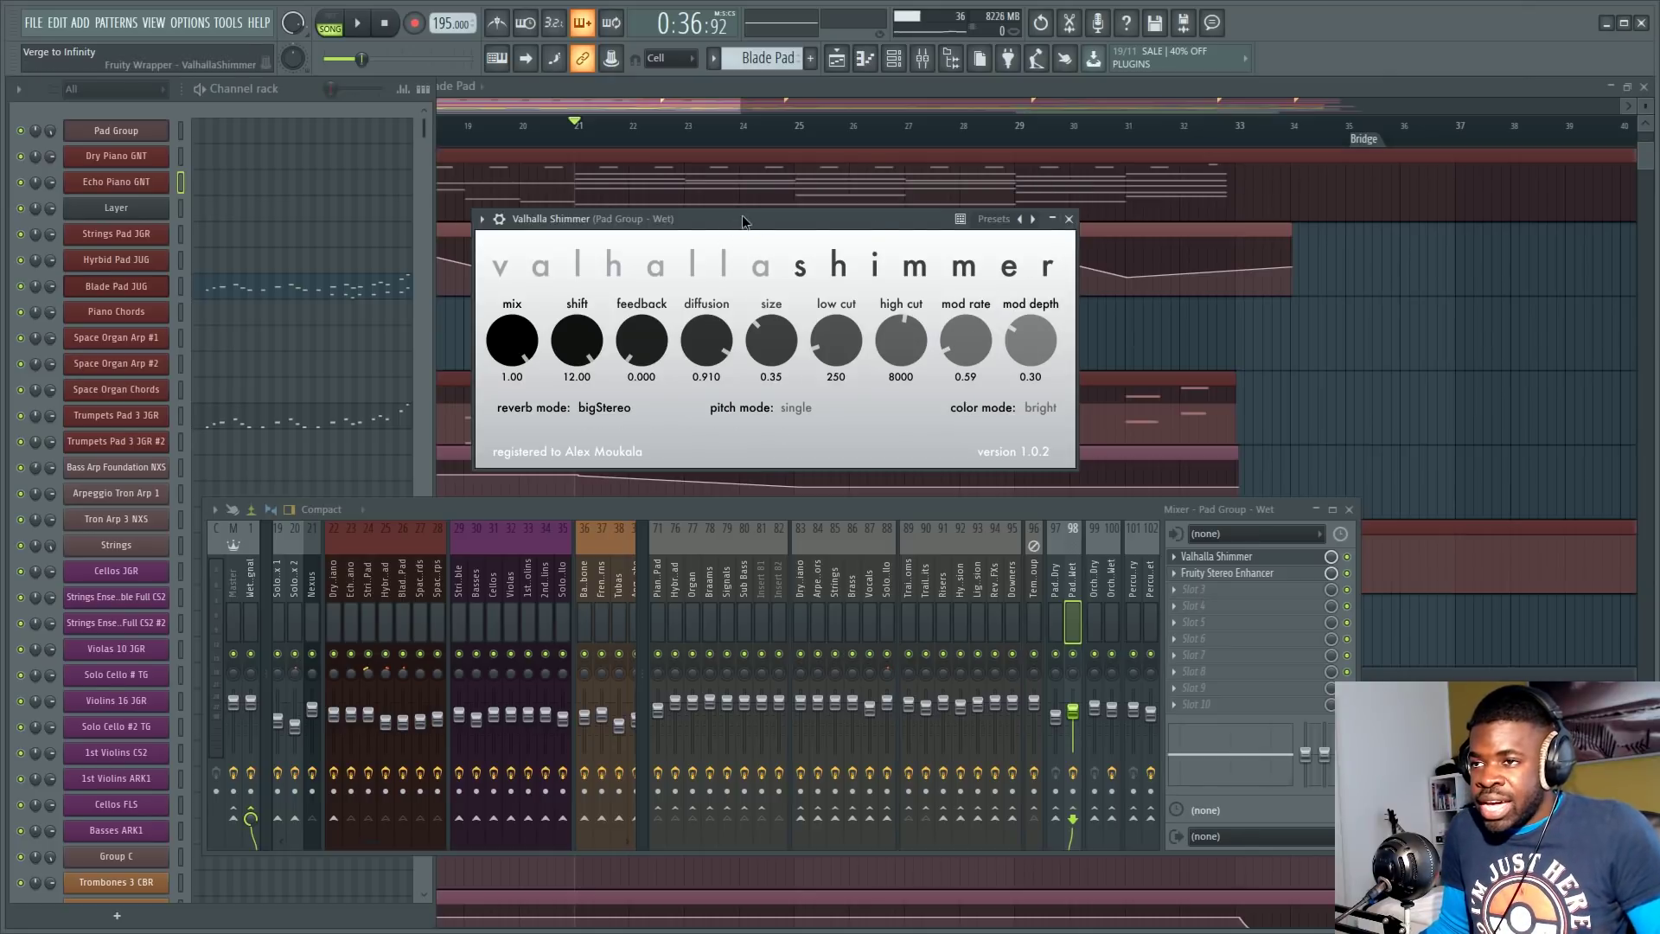
pyautogui.moveTo(743, 222); pyautogui.dragTo(909, 232)
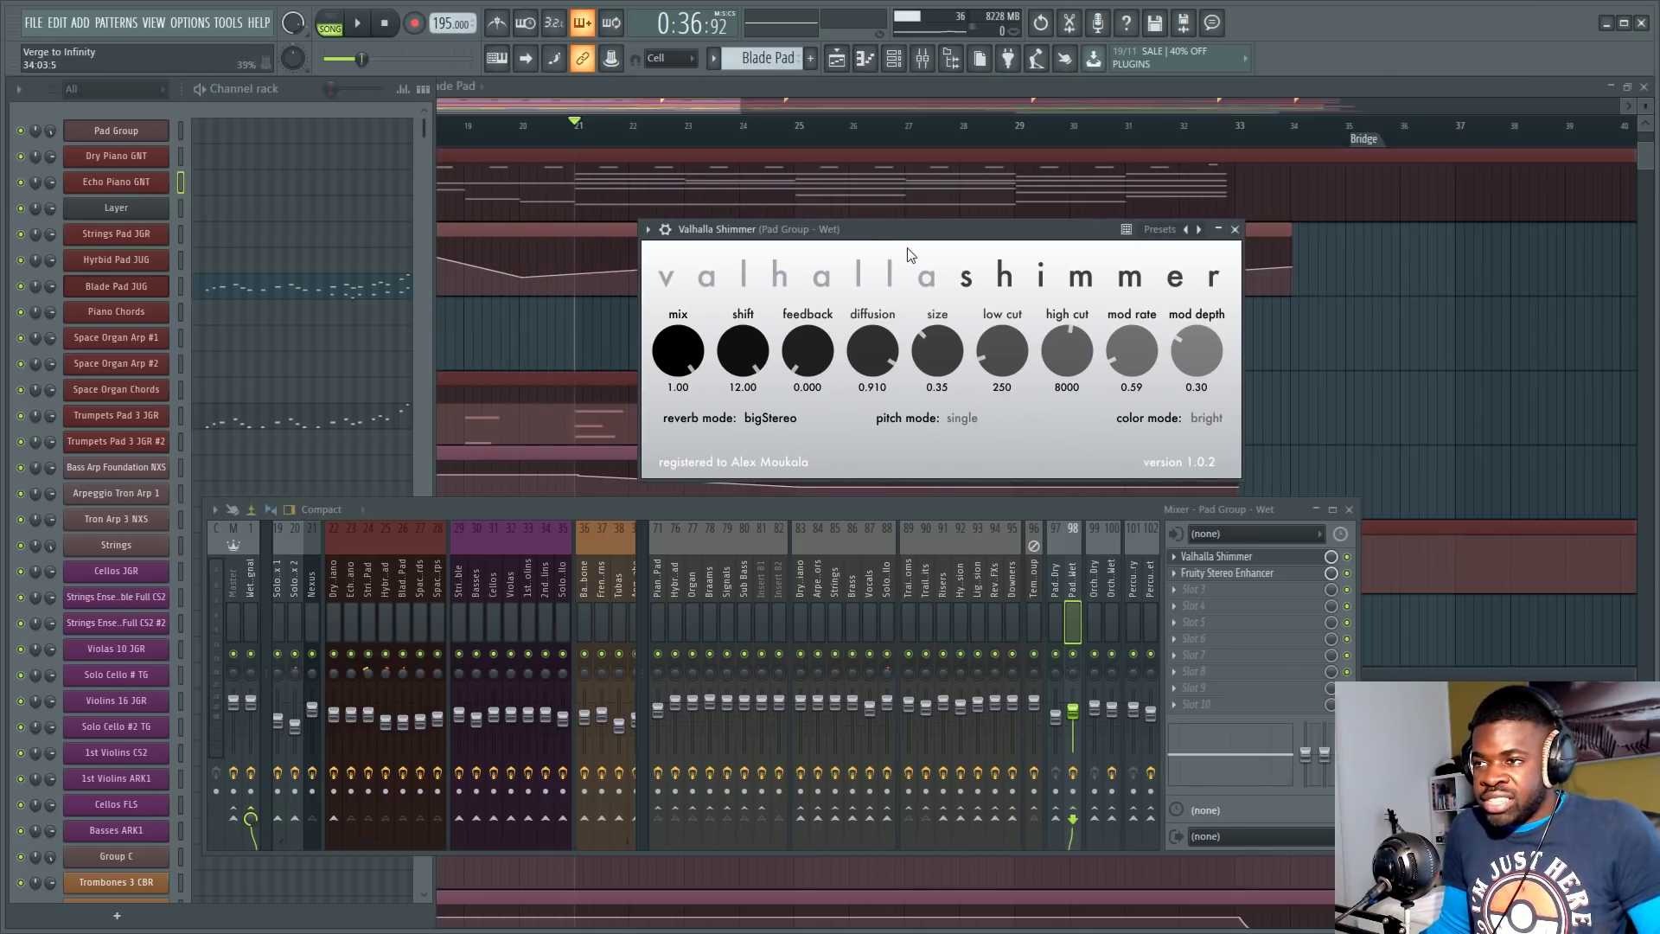
pyautogui.moveTo(899, 230); pyautogui.dragTo(809, 181)
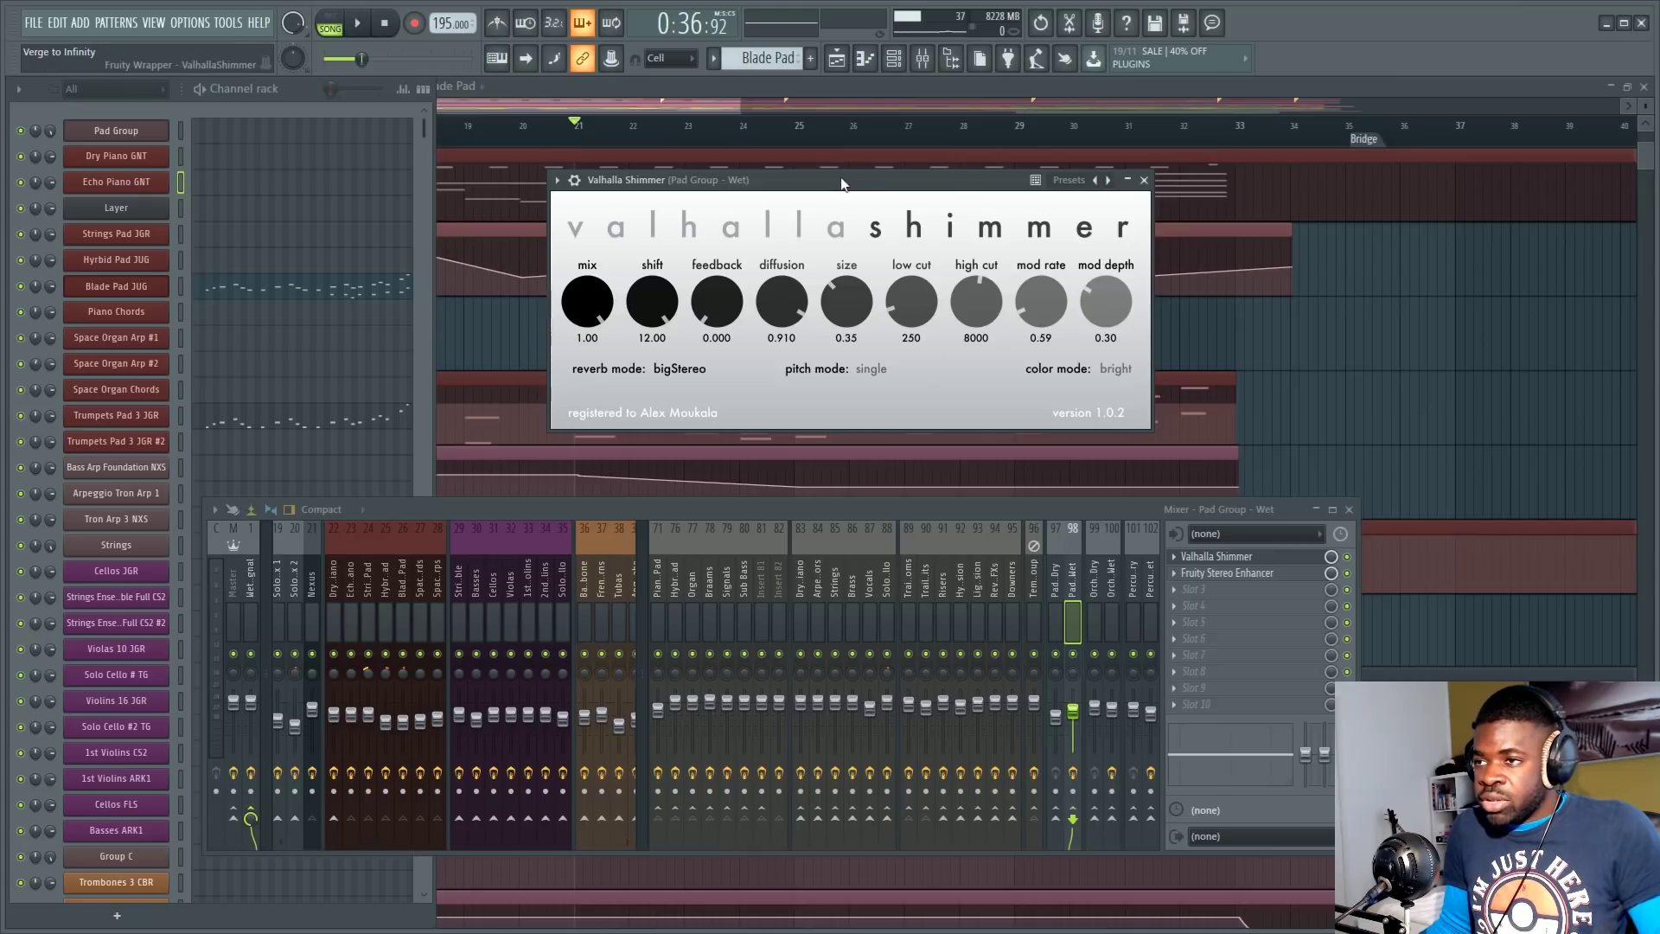
pyautogui.moveTo(911, 180); pyautogui.dragTo(1375, 354)
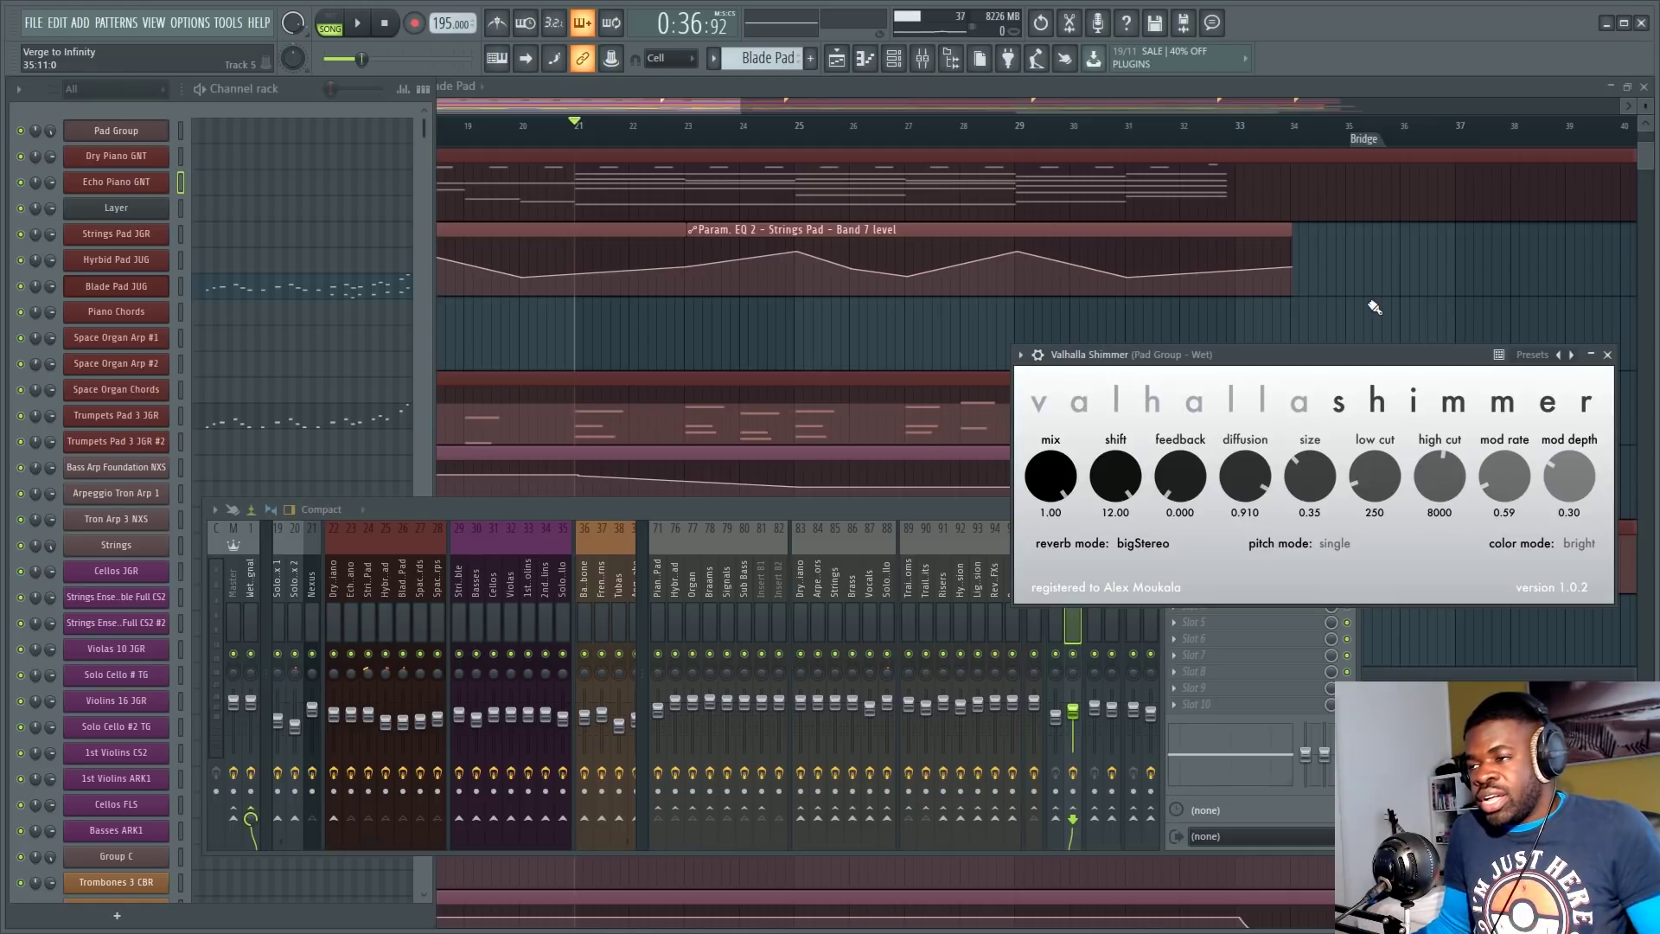
# Step: Add a 3x Osc channel at the end of the channel rack and set its oscillator 1 to a saw wave
pyautogui.click(423, 562)
pyautogui.moveTo(423, 553); pyautogui.dragTo(424, 875)
pyautogui.click(80, 23)
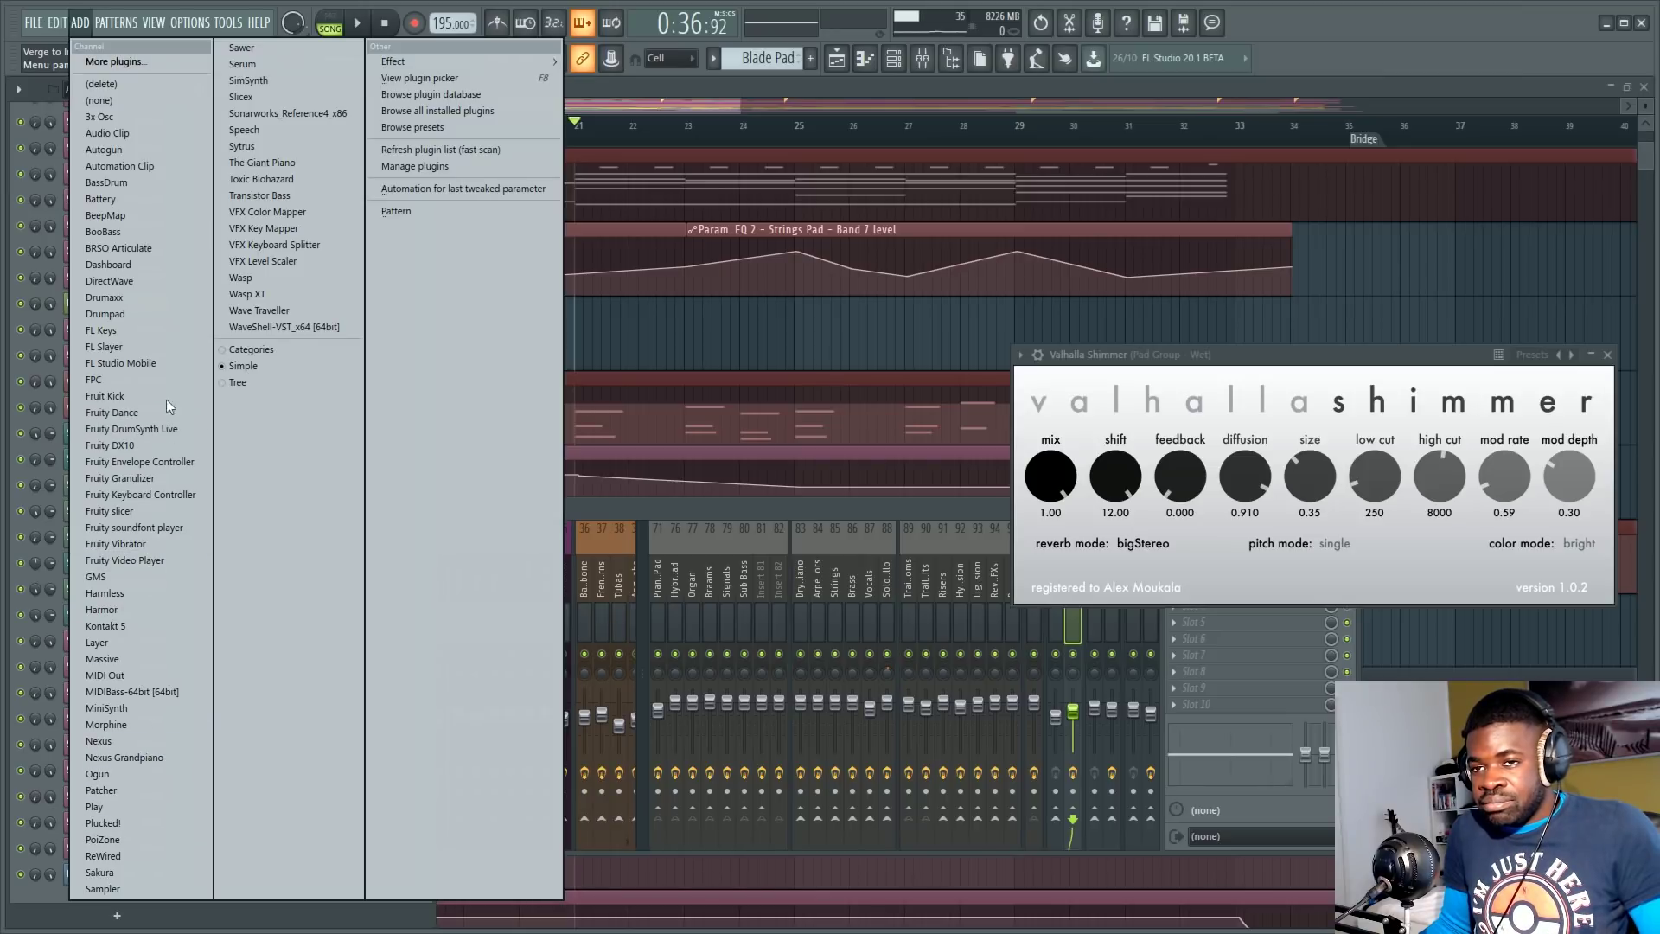
pyautogui.click(130, 117)
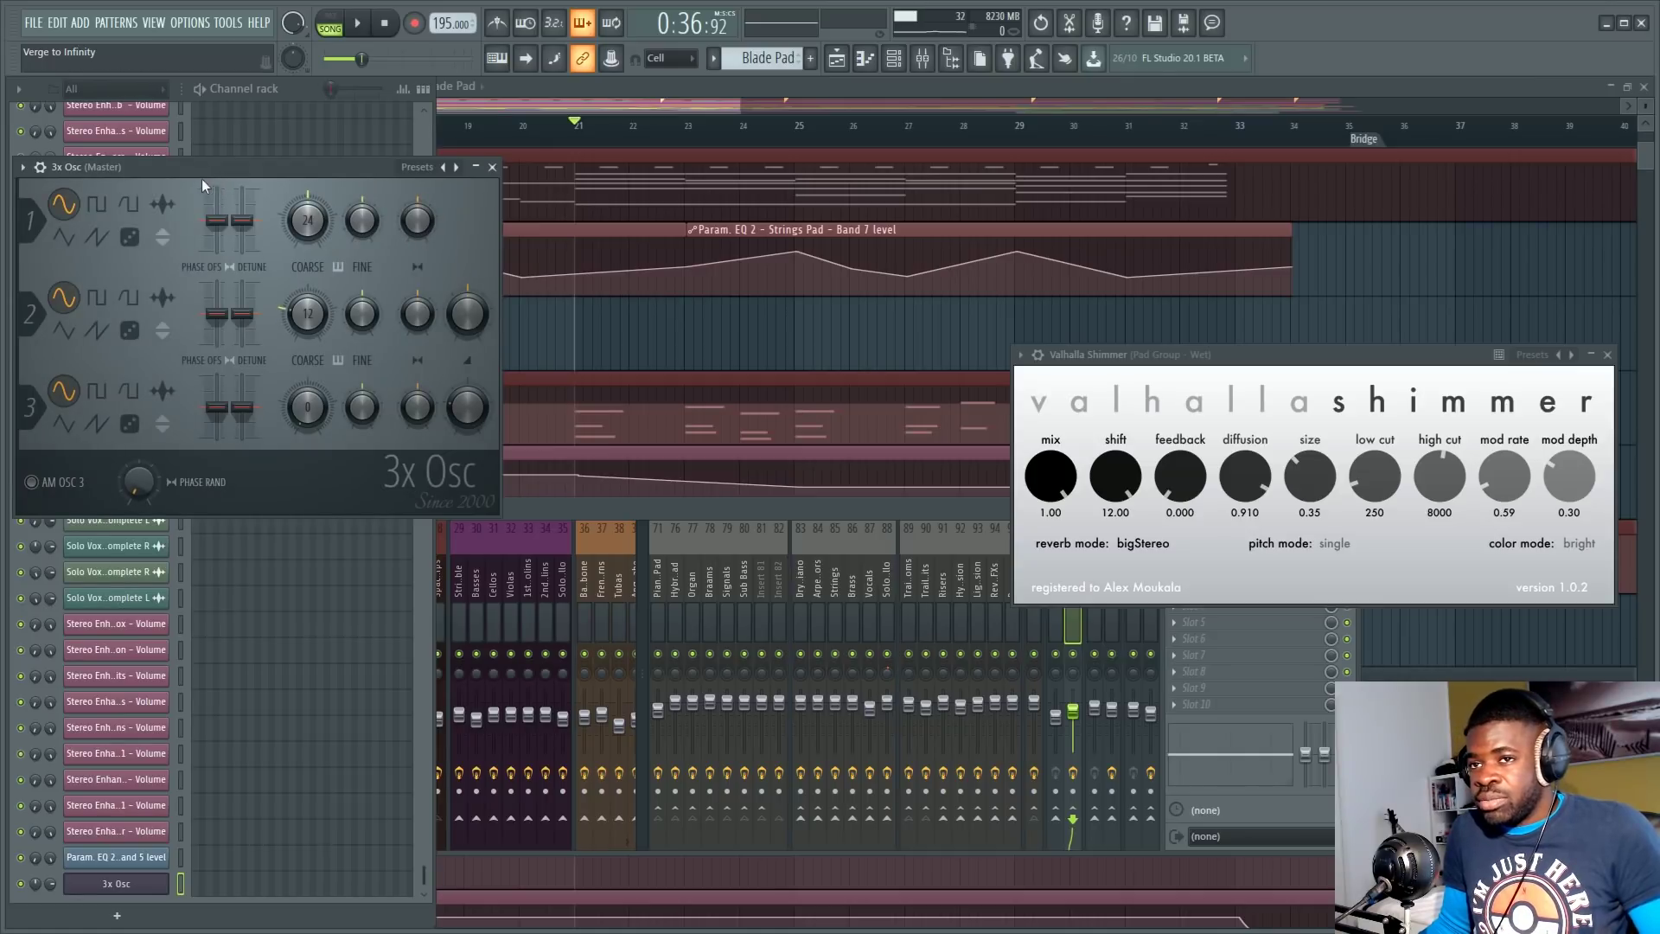
pyautogui.moveTo(205, 168); pyautogui.dragTo(545, 307)
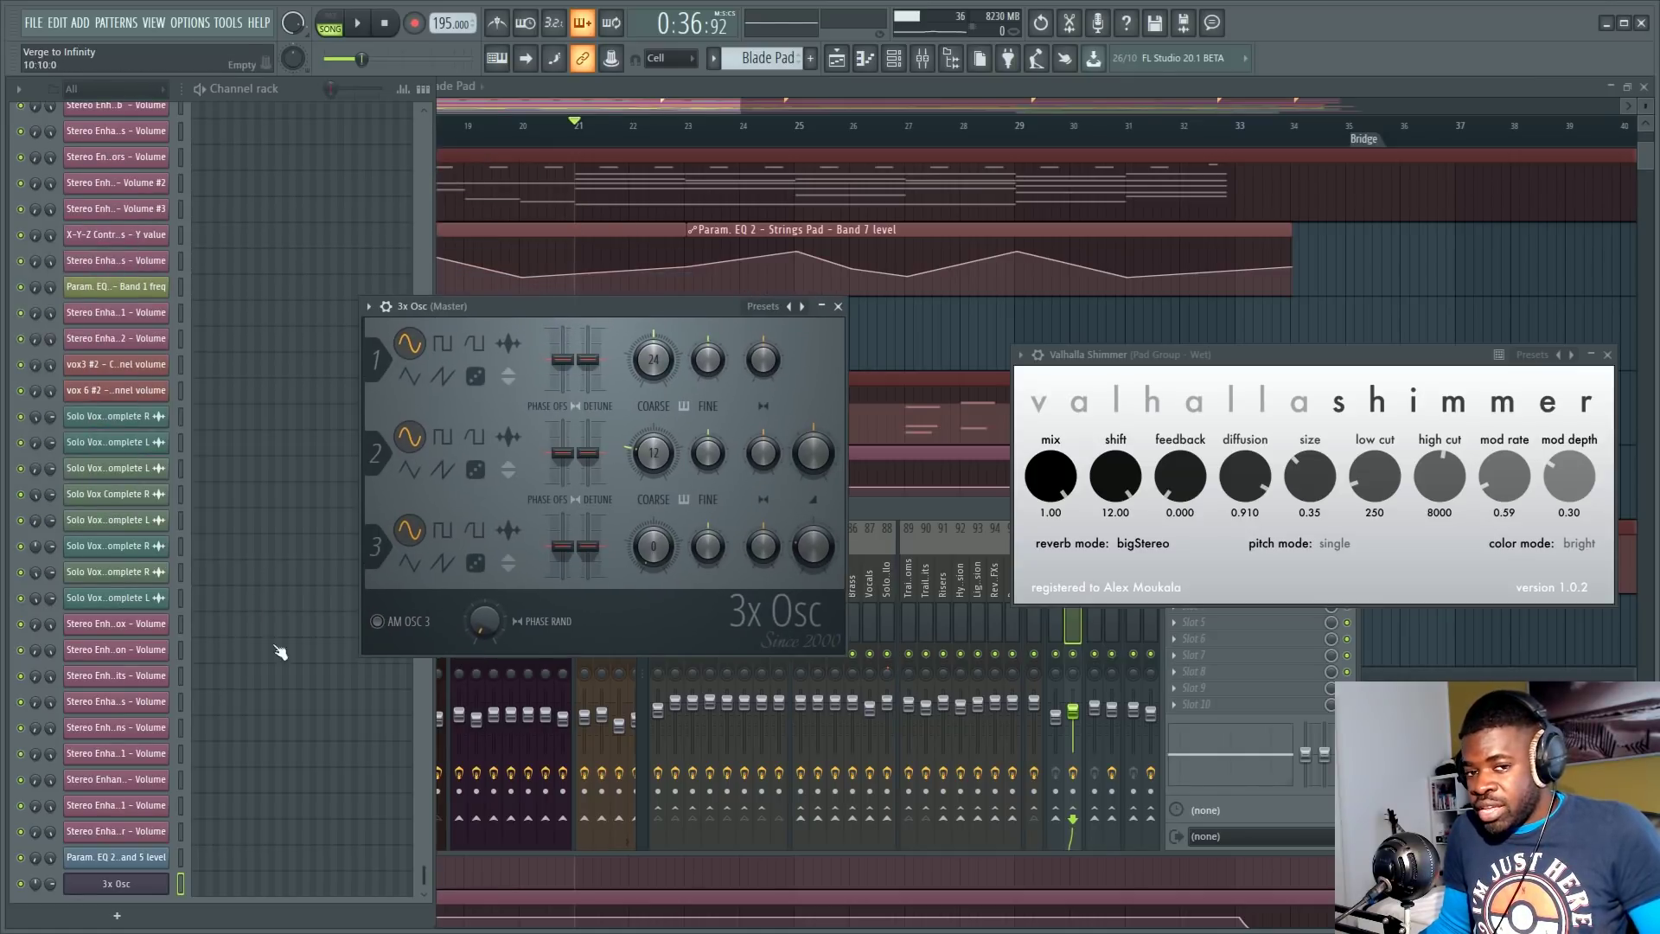
pyautogui.click(441, 377)
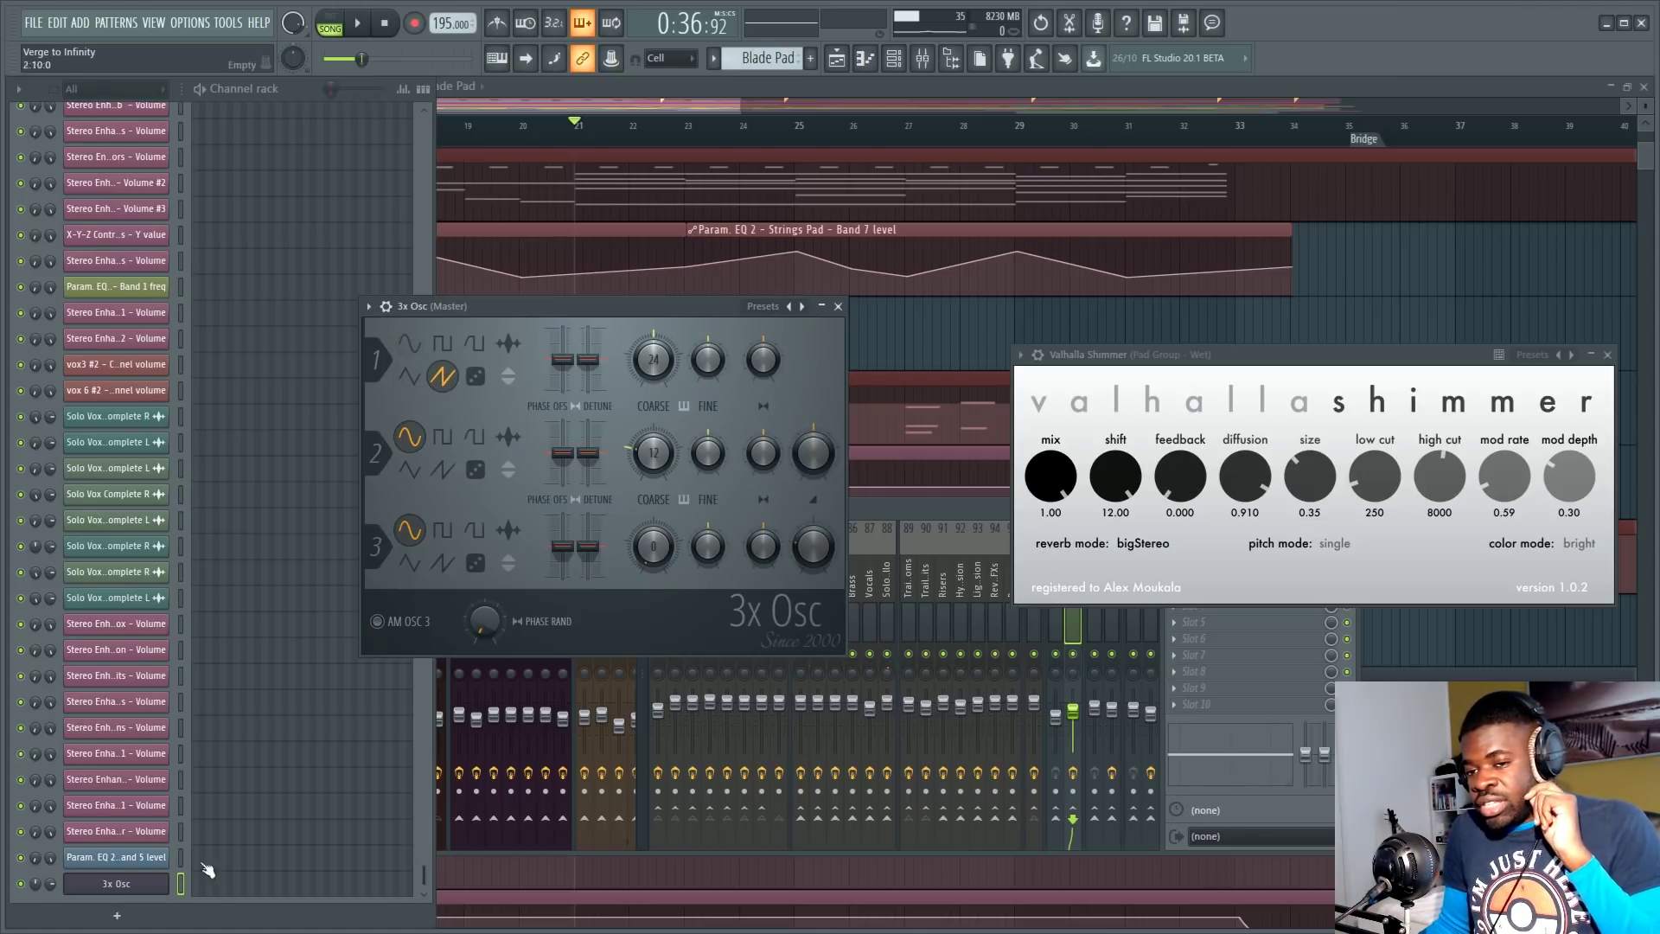
# Step: Lower the channel volume of the new 3x Osc channel
pyautogui.click(137, 886)
pyautogui.click(136, 886)
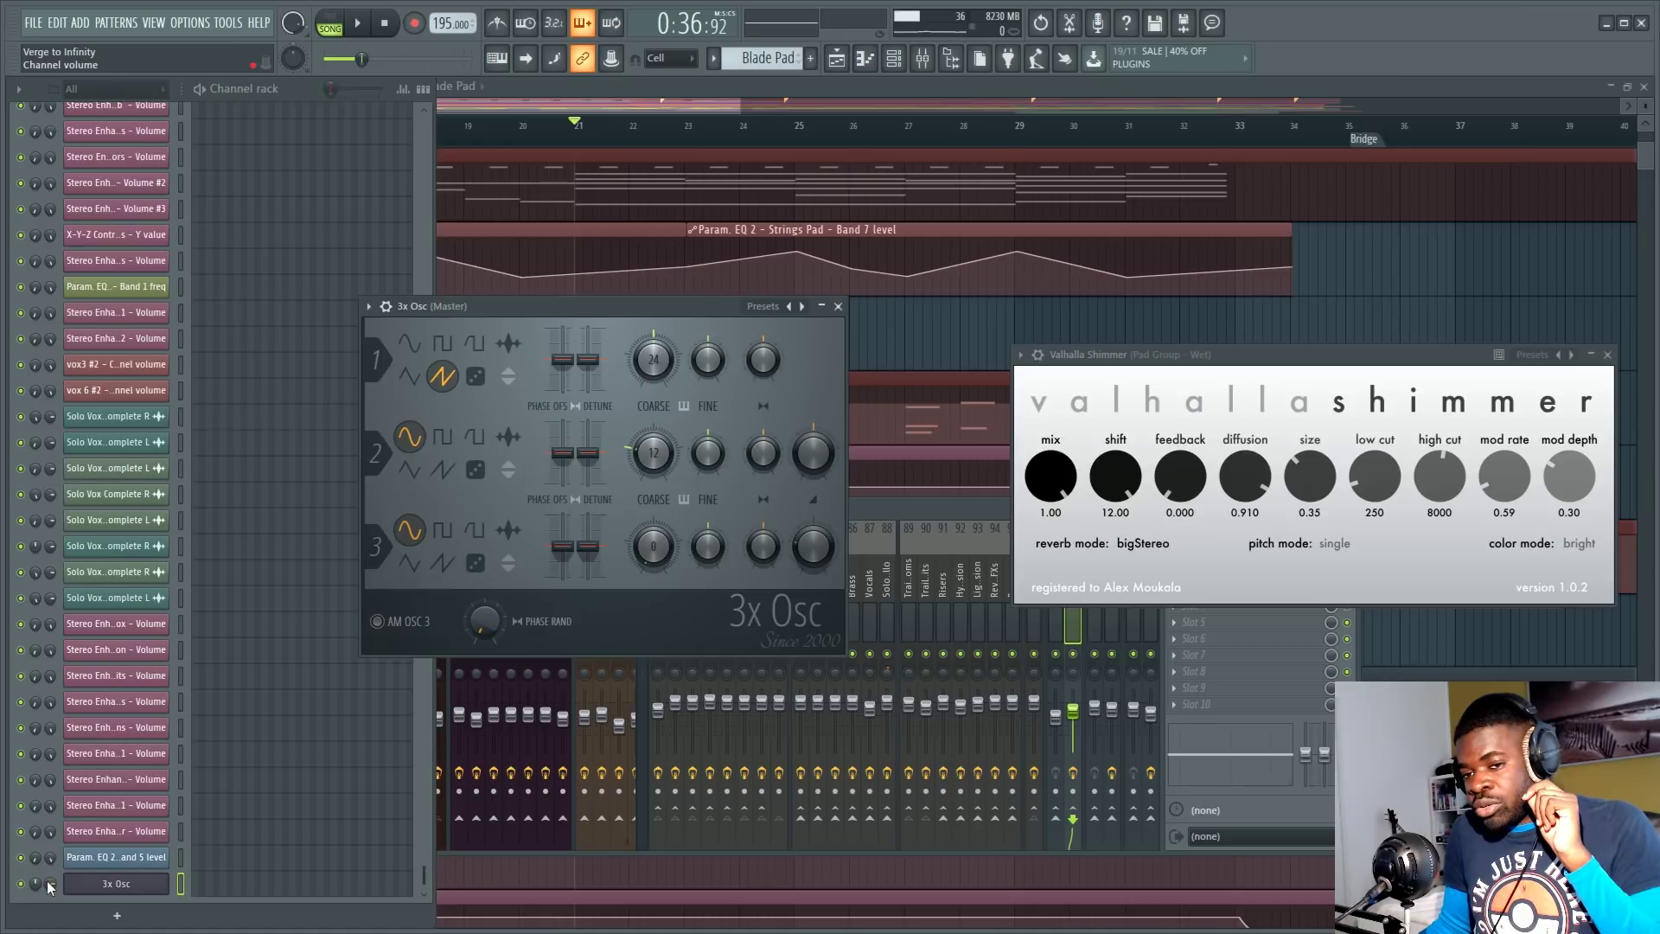
pyautogui.moveTo(49, 885); pyautogui.dragTo(49, 917)
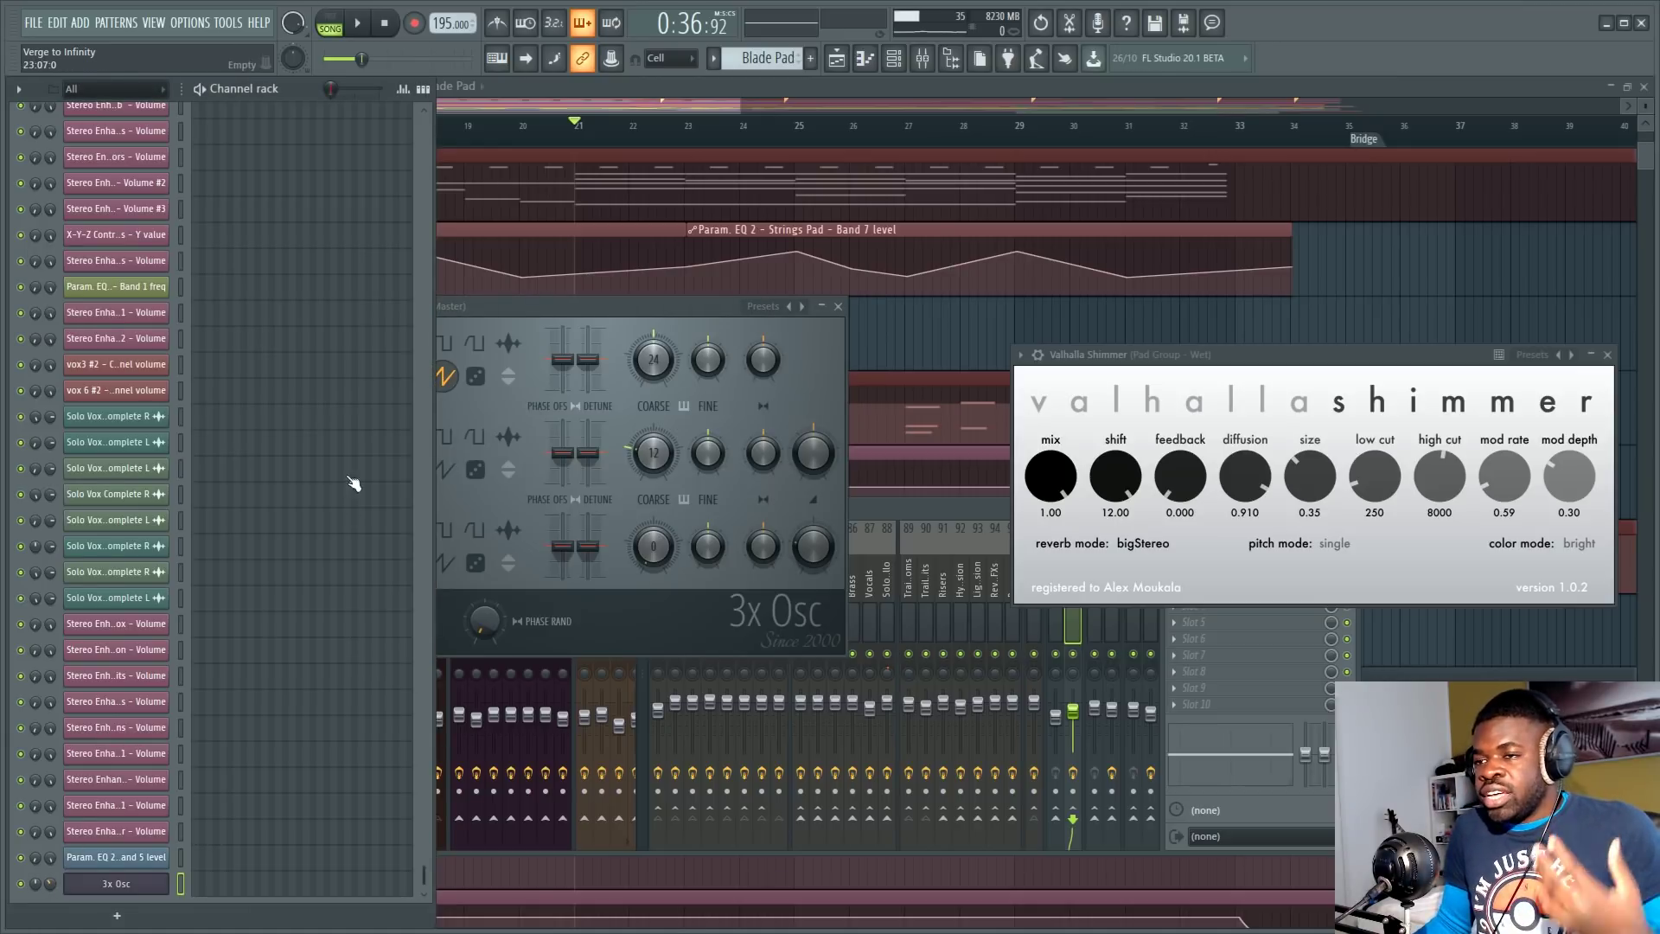
# Step: Close the Valhalla Shimmer window and place the 3x Osc window in the middle of the workspace
pyautogui.click(812, 452)
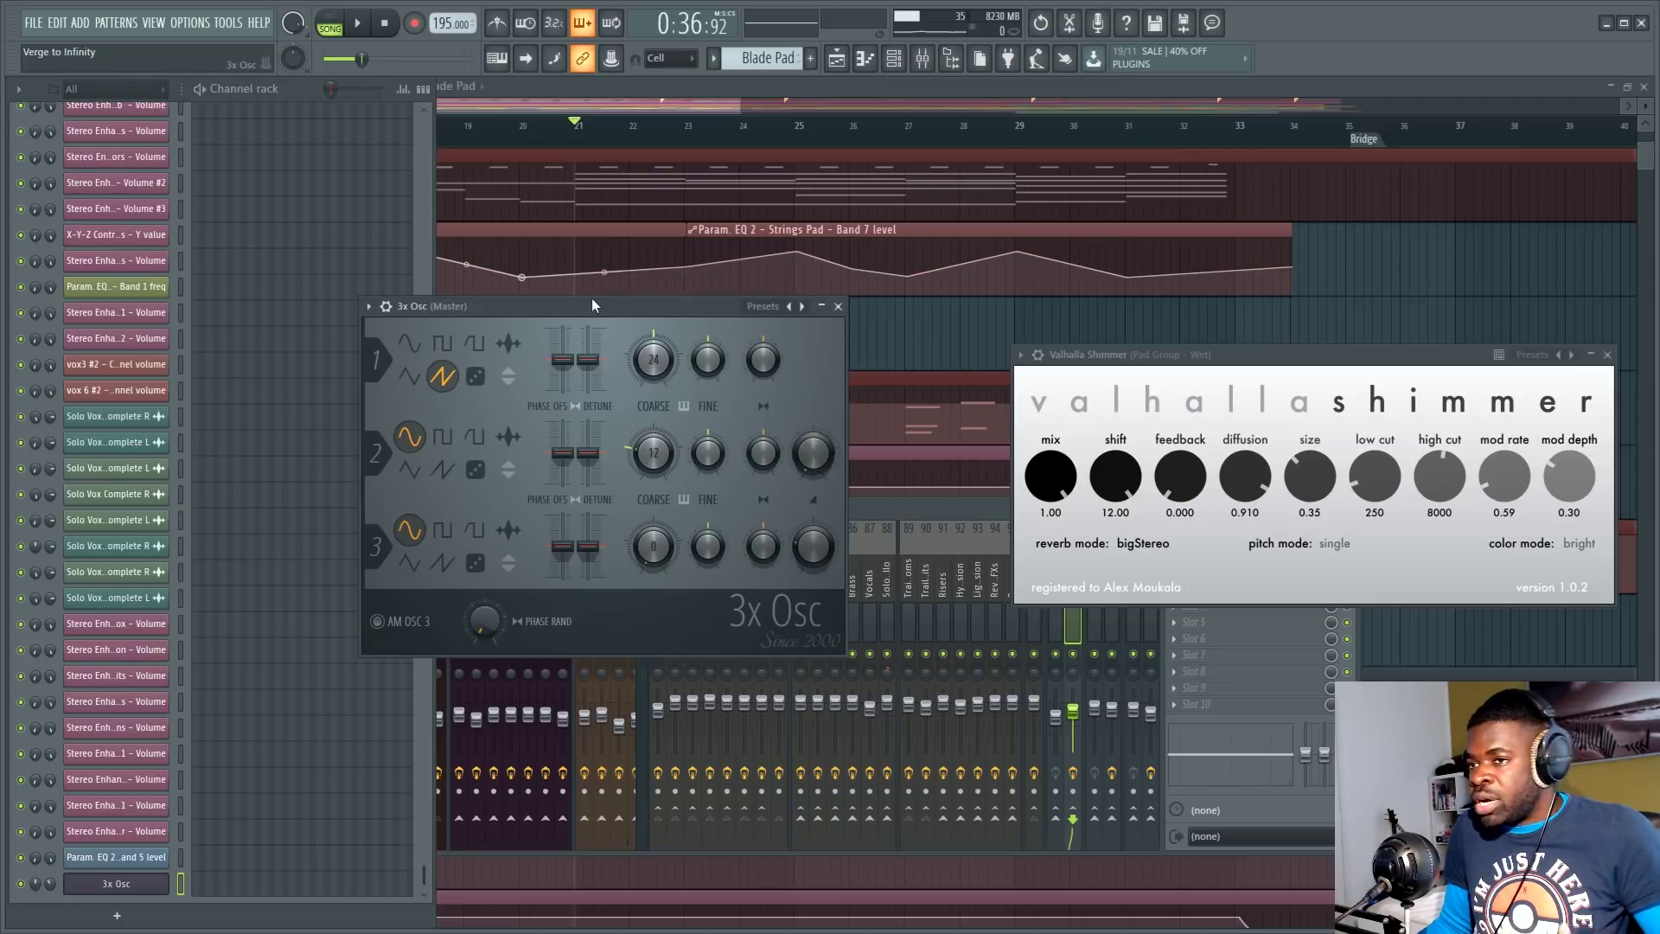
pyautogui.moveTo(592, 305); pyautogui.dragTo(670, 325)
pyautogui.moveTo(895, 599); pyautogui.dragTo(894, 566)
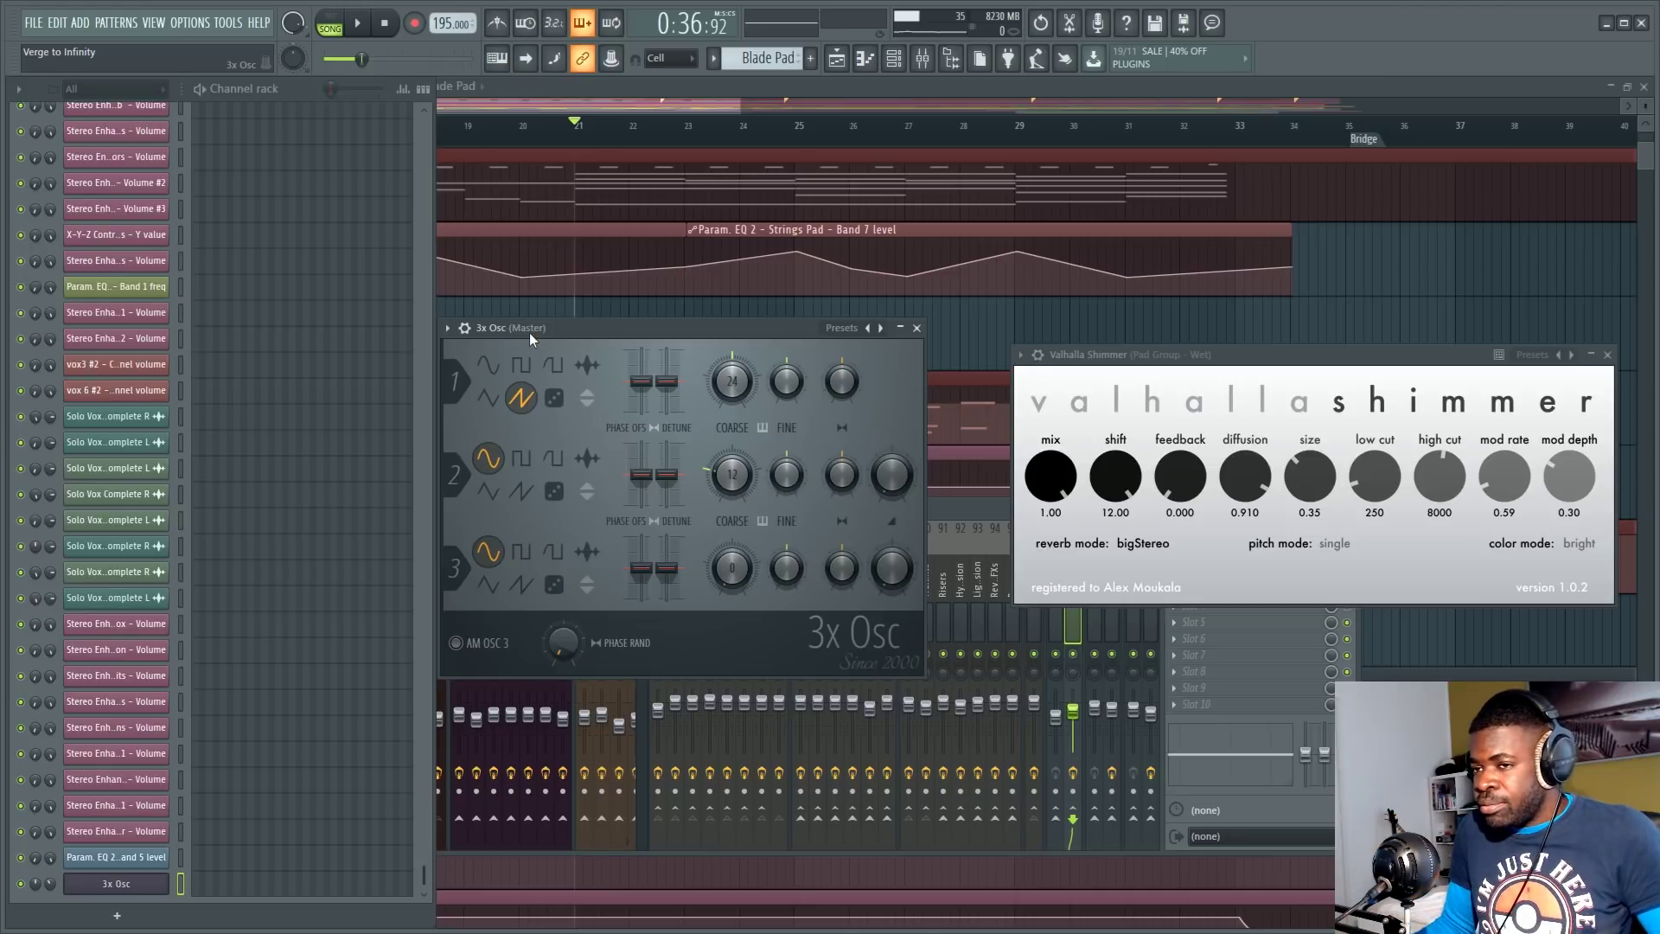
pyautogui.moveTo(529, 332); pyautogui.dragTo(552, 338)
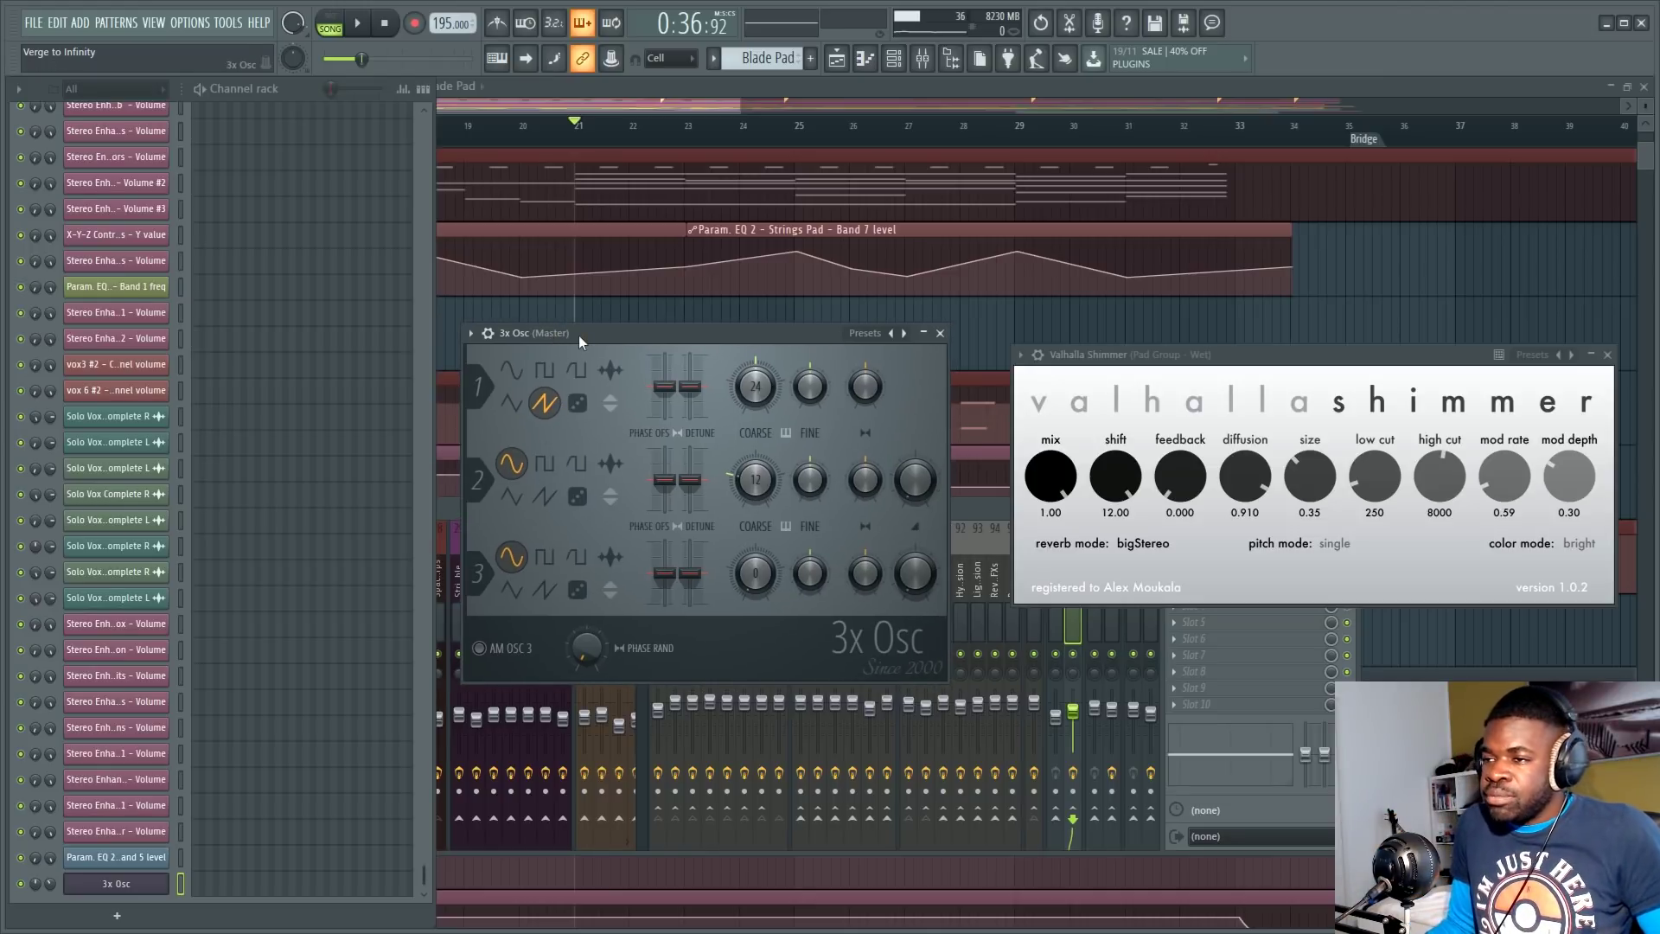
pyautogui.moveTo(579, 335); pyautogui.dragTo(587, 297)
pyautogui.click(1606, 355)
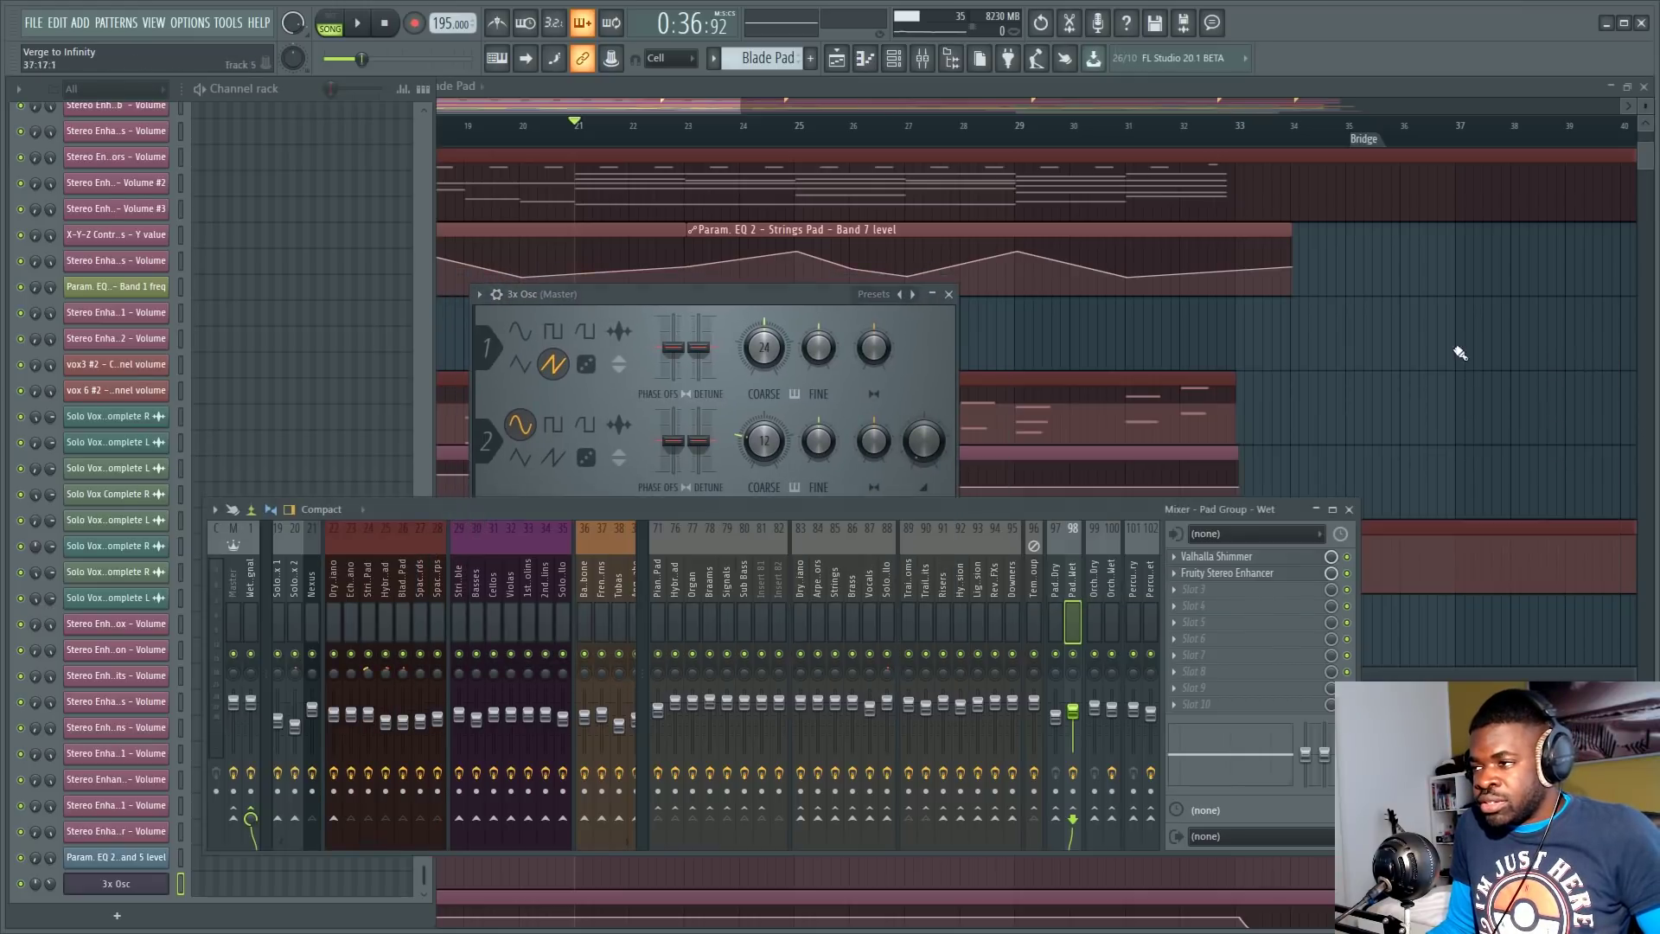
pyautogui.moveTo(691, 294); pyautogui.dragTo(779, 316)
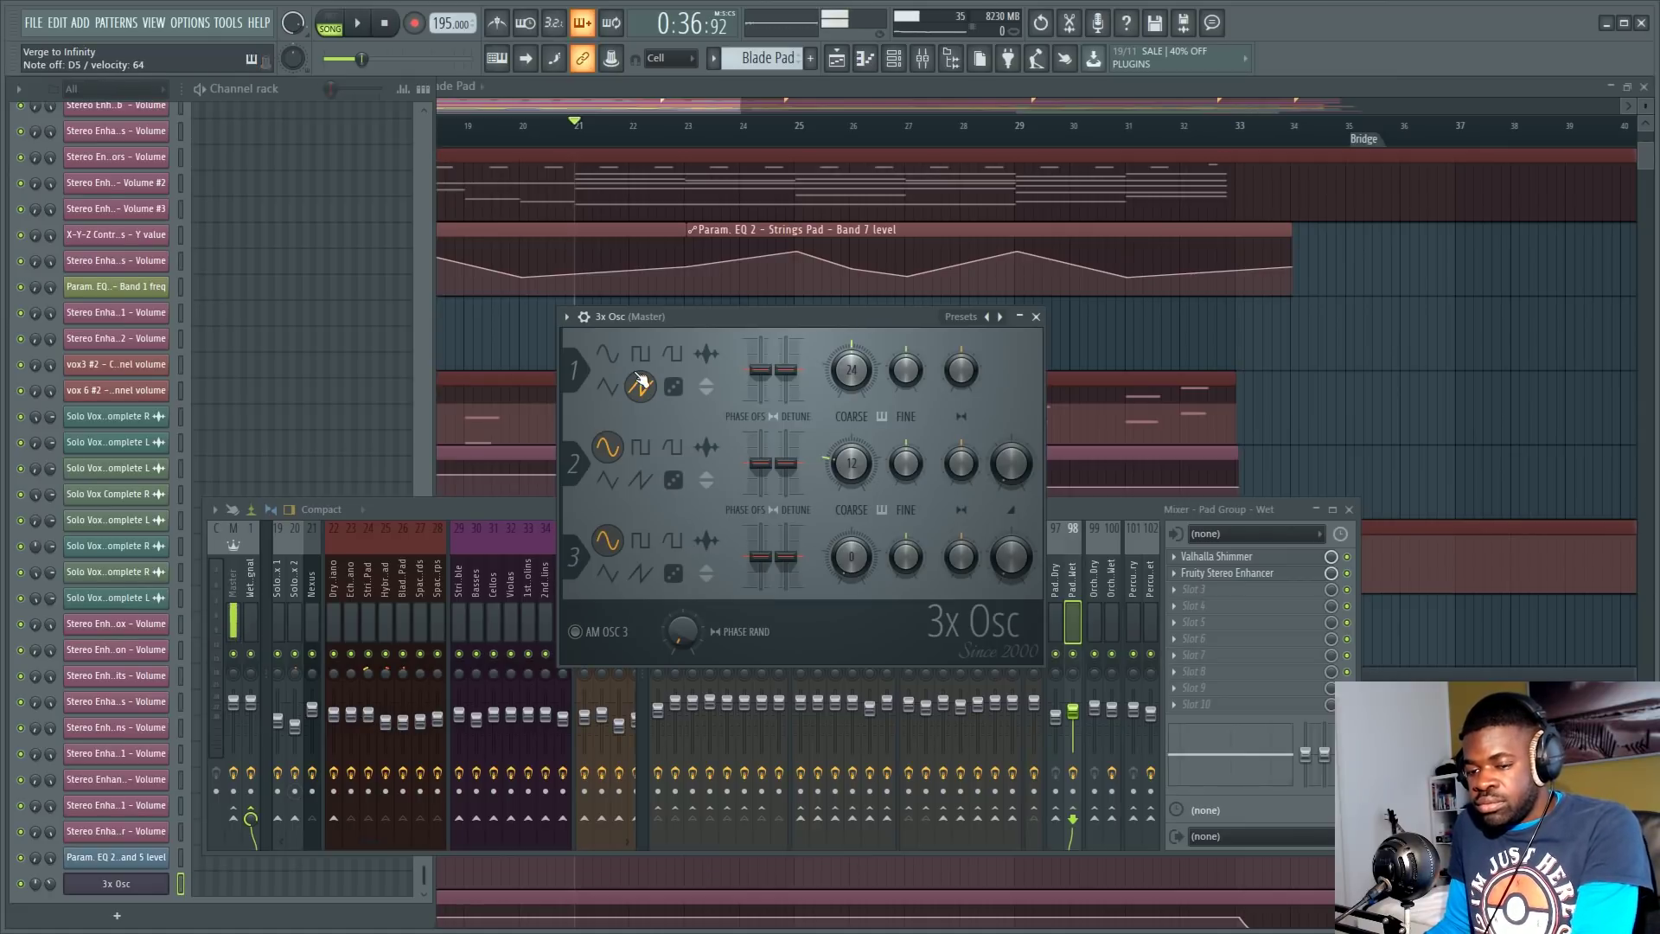
# Step: Open the audio settings and close them again
pyautogui.click(192, 23)
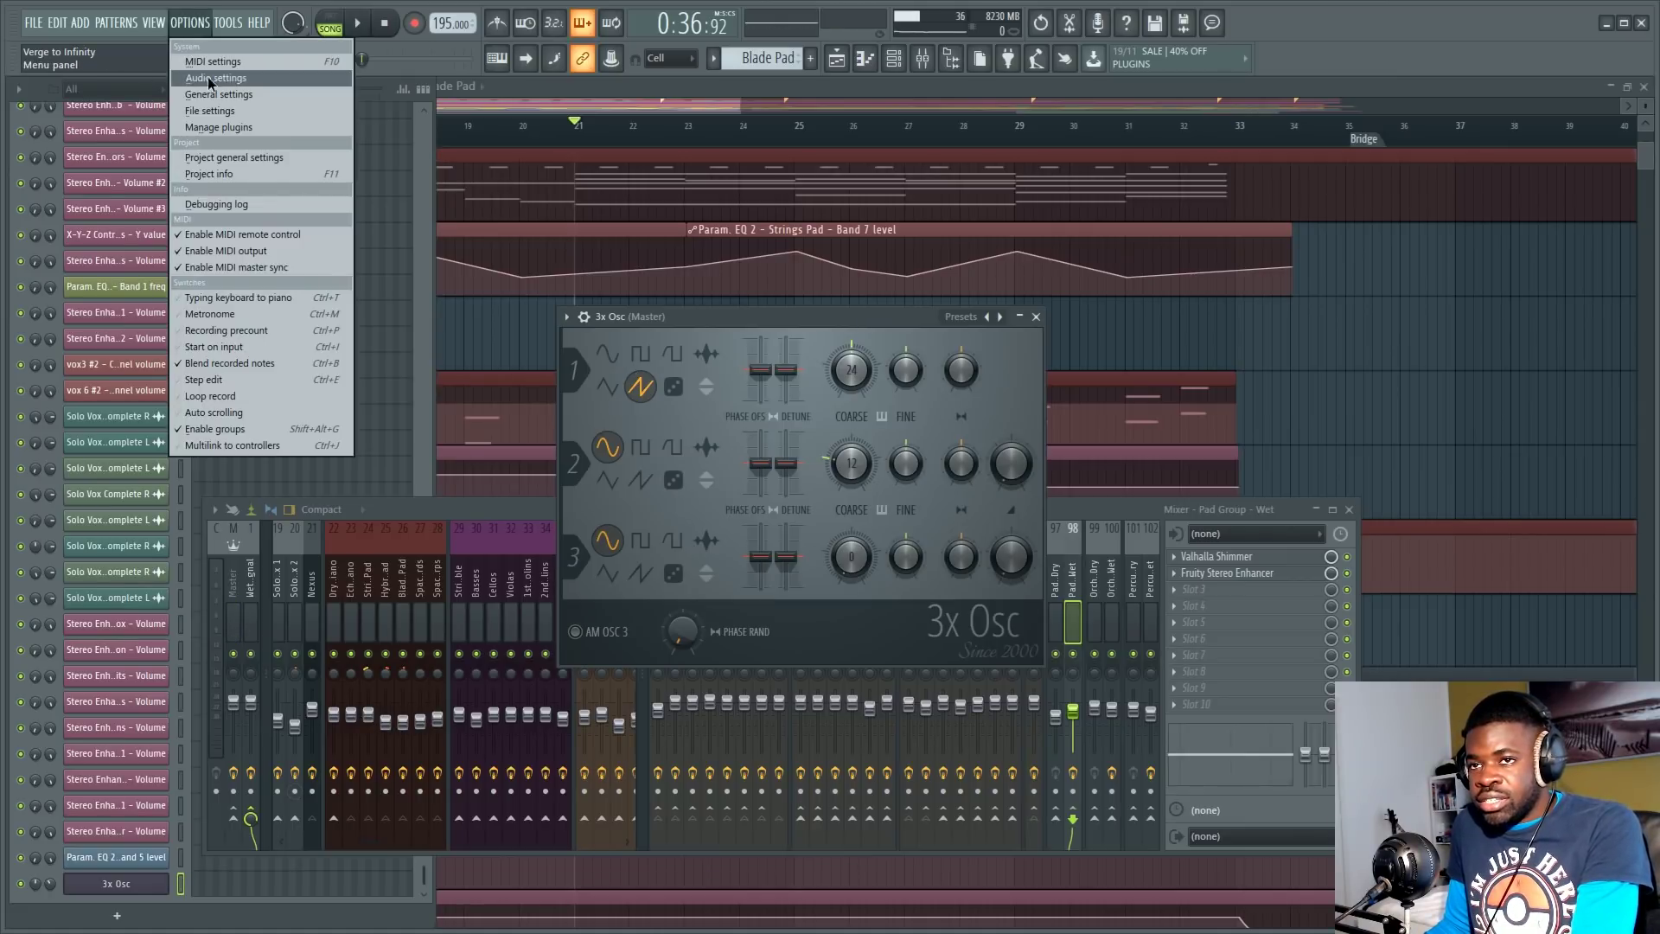
pyautogui.click(208, 81)
pyautogui.click(1556, 205)
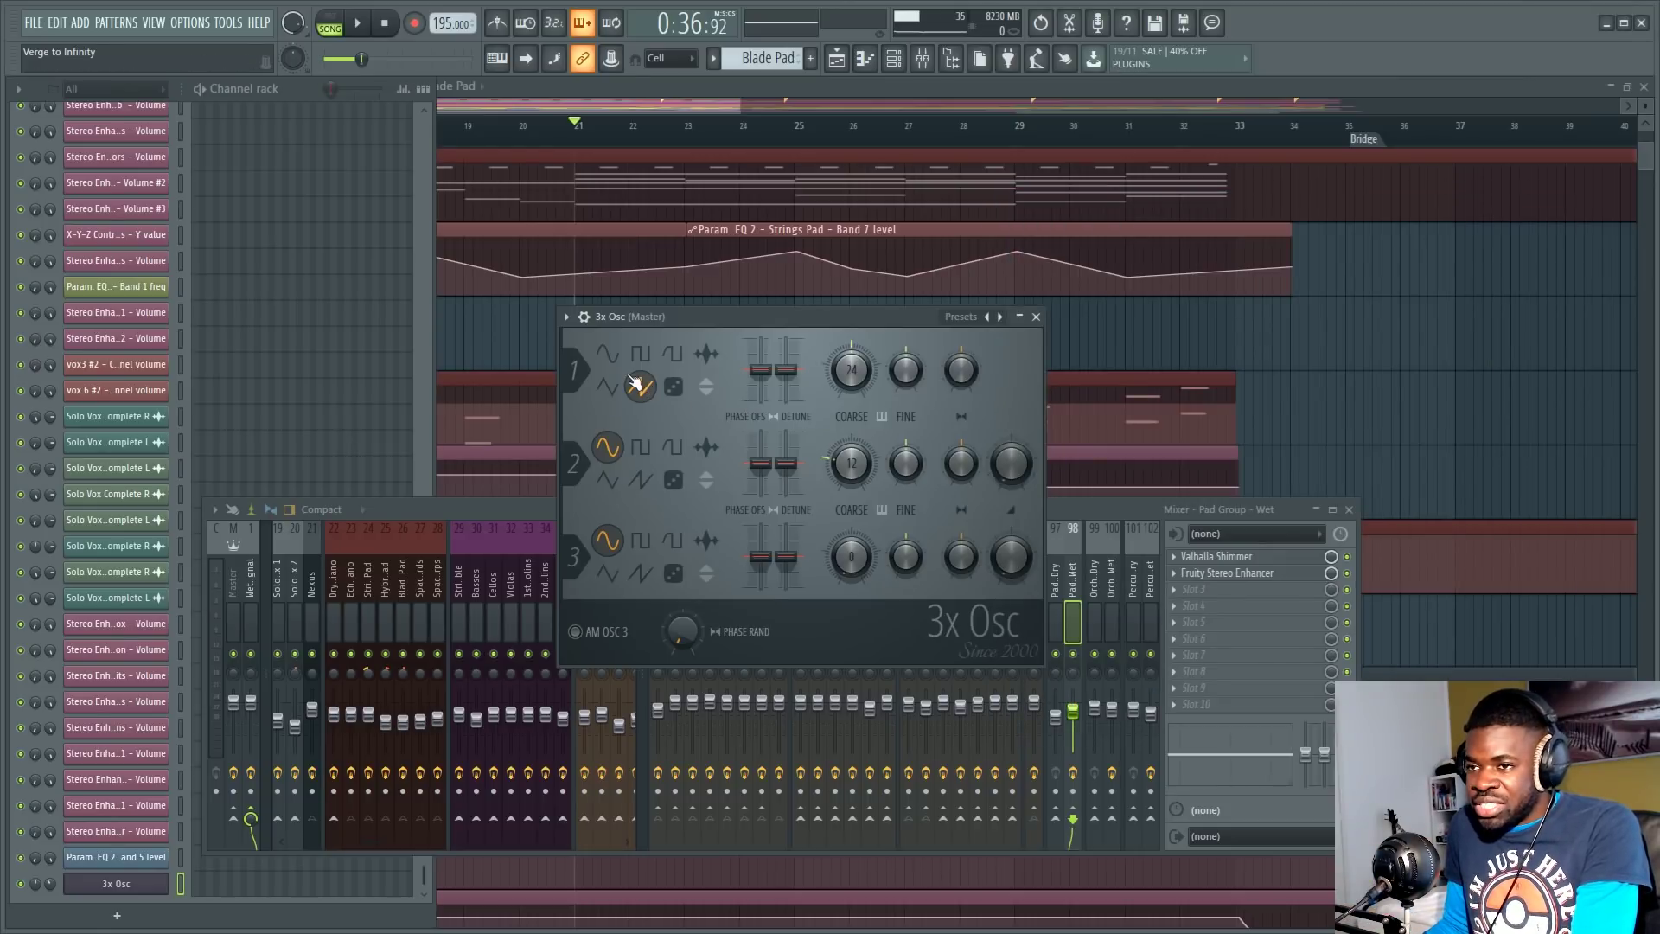
# Step: Audition the sine, triangle and square waves on 3x Osc oscillator 1 and return it to the saw wave
pyautogui.click(610, 355)
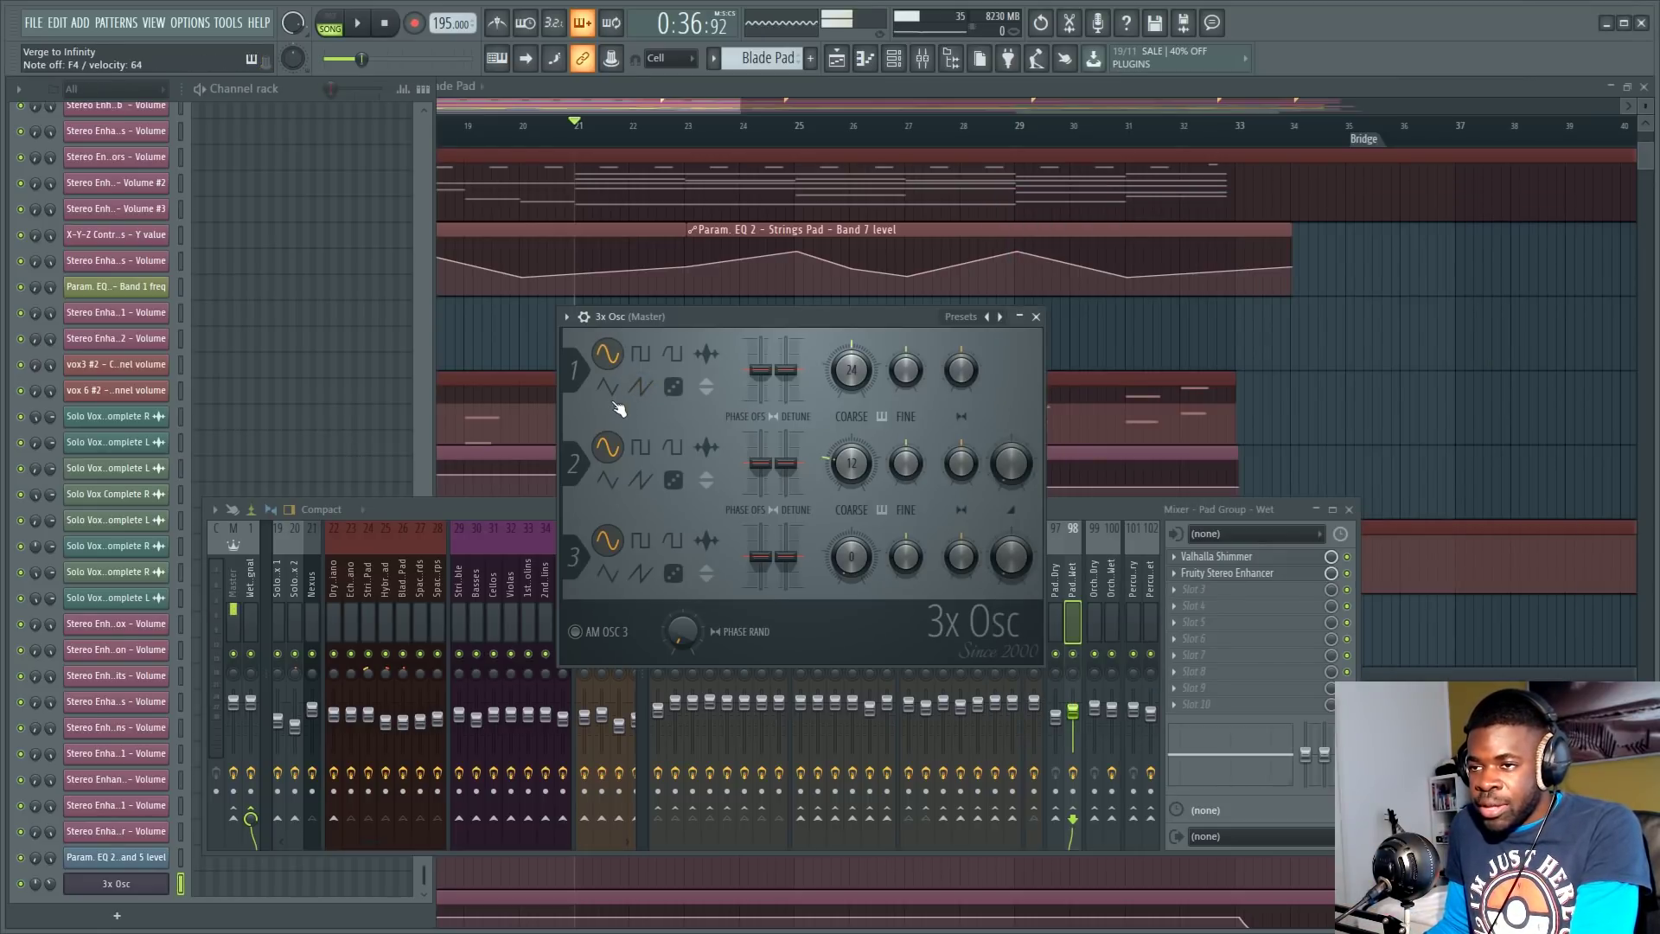
pyautogui.click(612, 387)
pyautogui.click(639, 353)
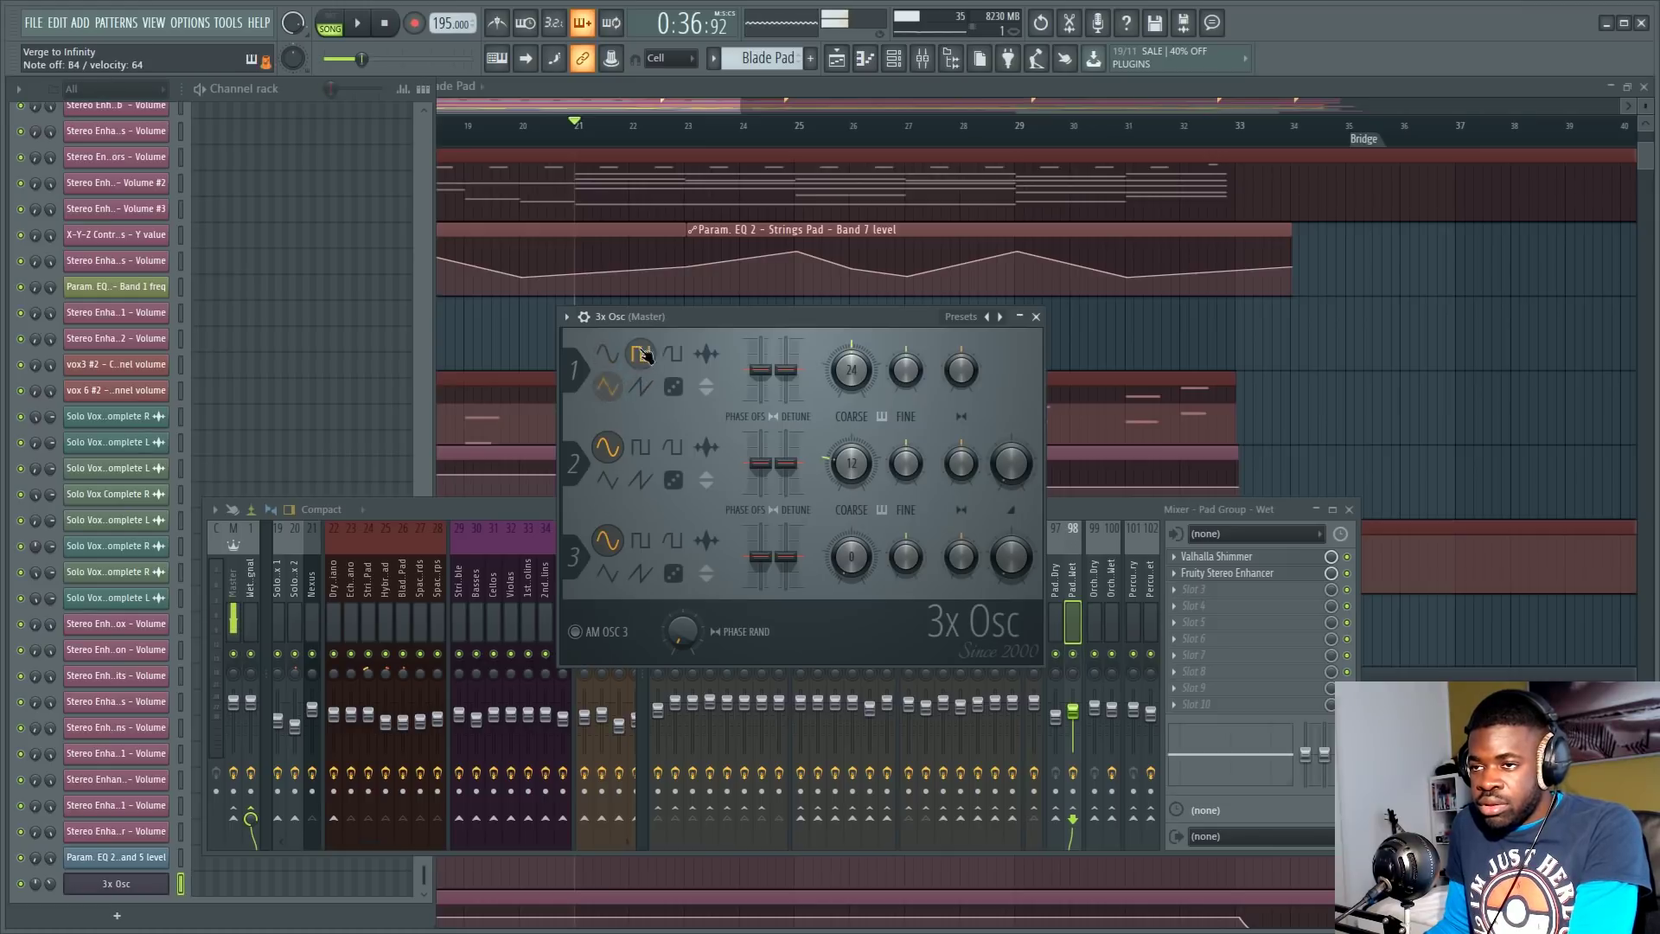
pyautogui.click(642, 385)
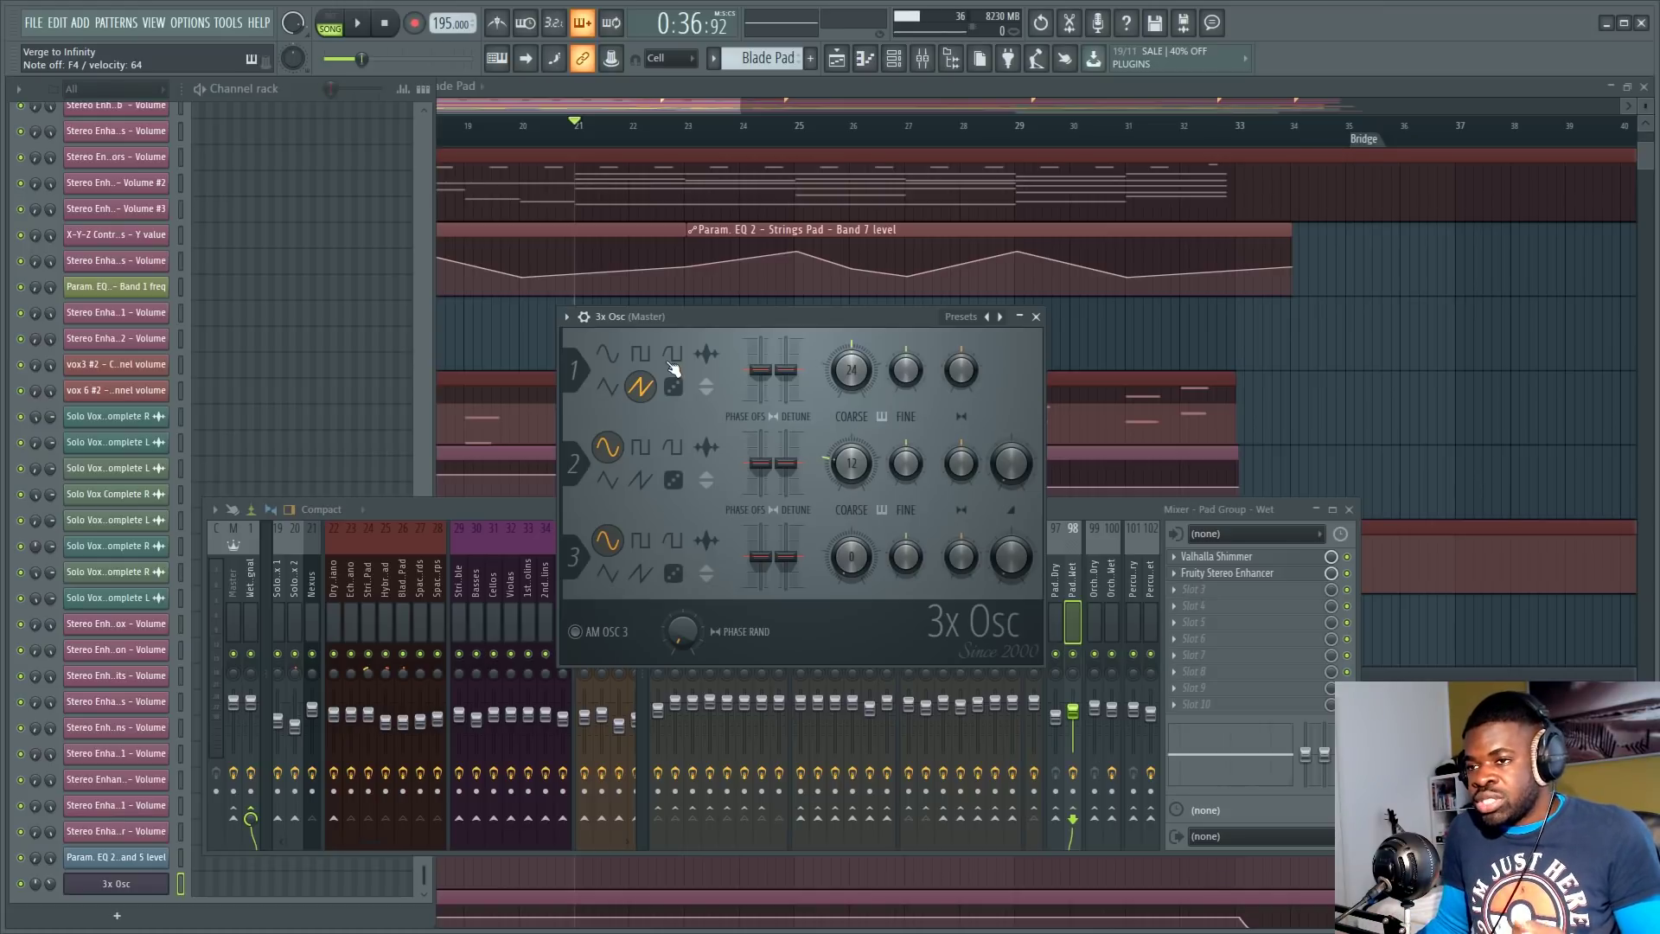
pyautogui.moveTo(714, 318); pyautogui.dragTo(568, 320)
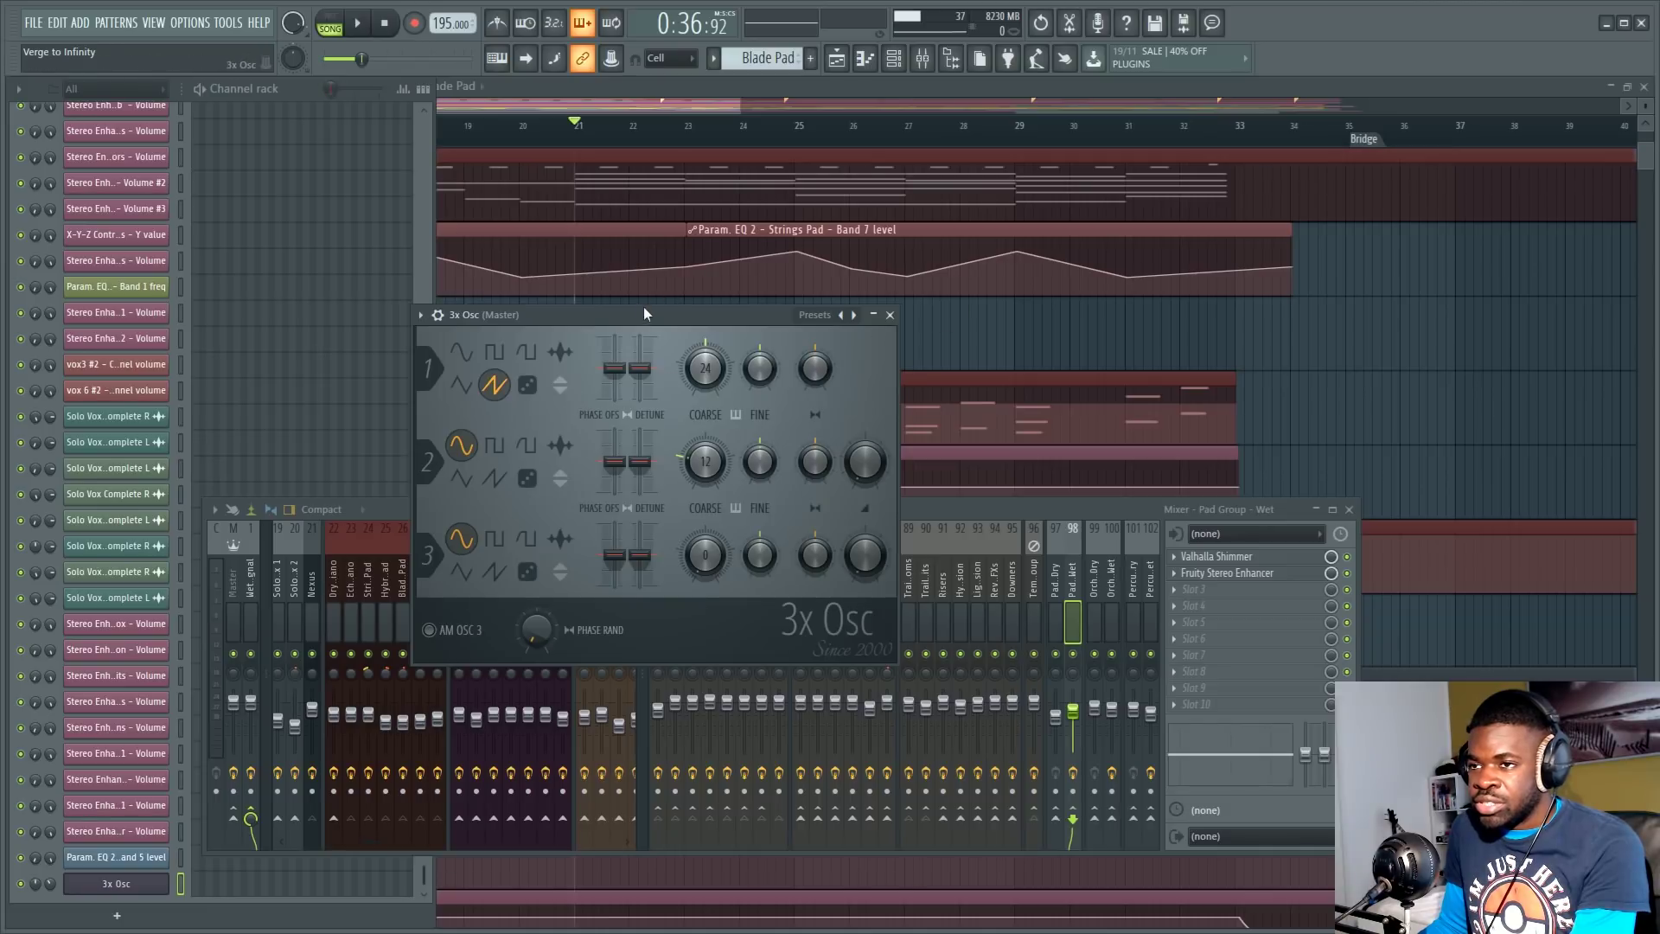
pyautogui.moveTo(643, 308); pyautogui.dragTo(488, 452)
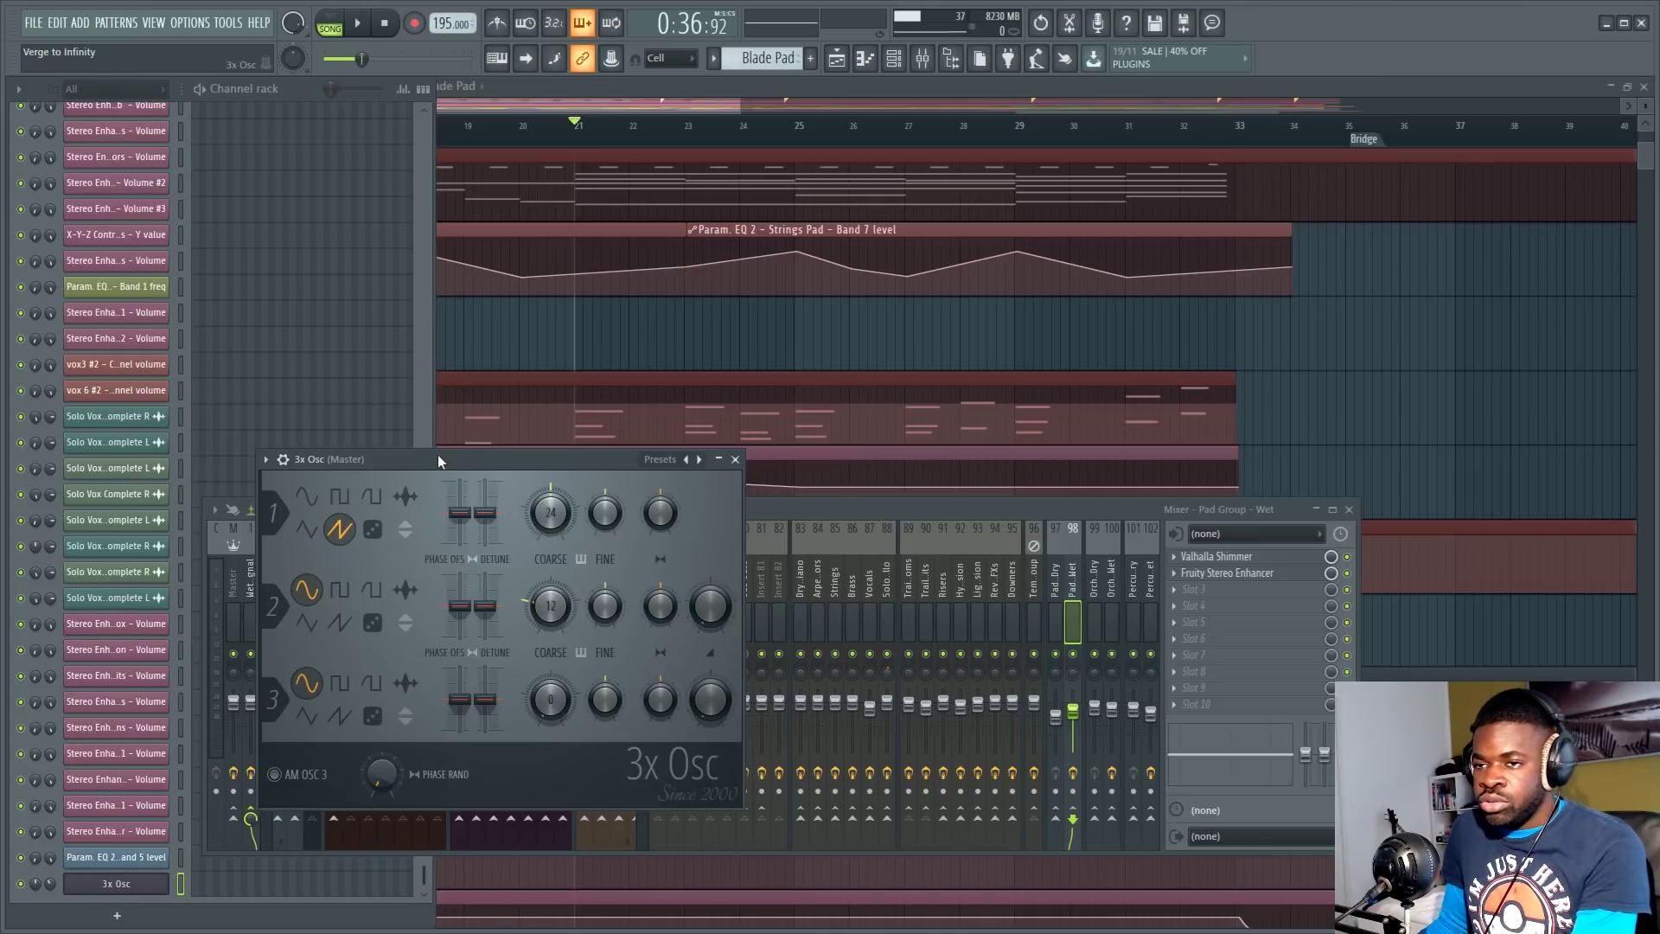
# Step: Move the 3x Osc window up over the playlist, clear of most of the mixer, and audition a note
pyautogui.moveTo(441, 459); pyautogui.dragTo(534, 360)
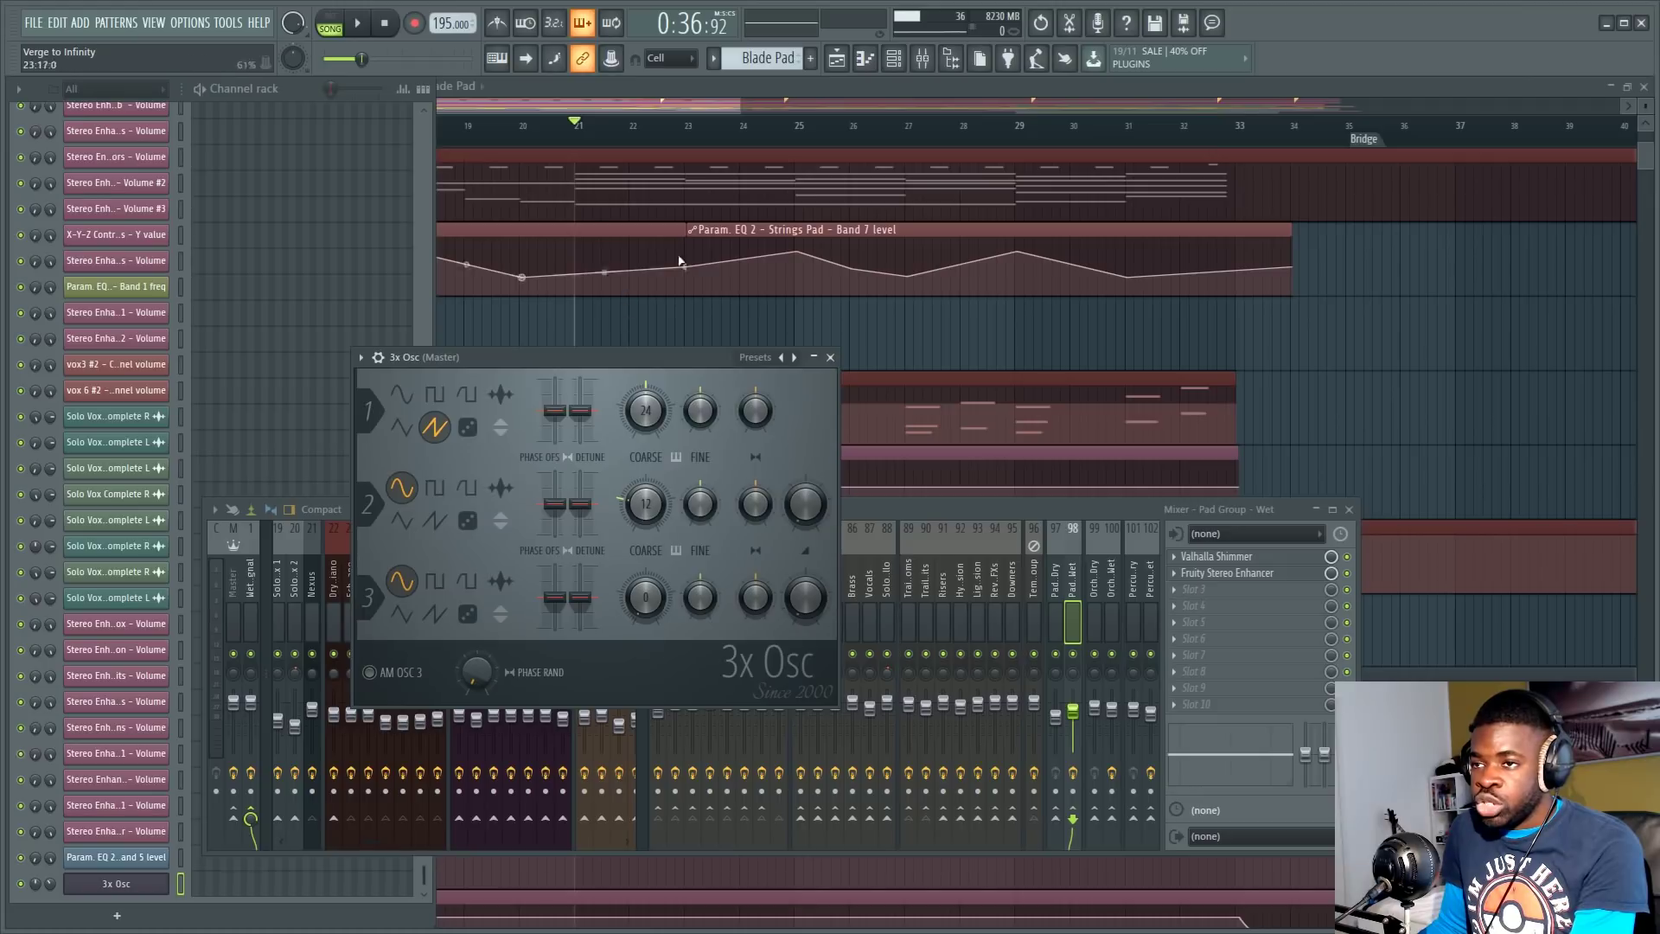
pyautogui.scroll(-5, 1064, 214)
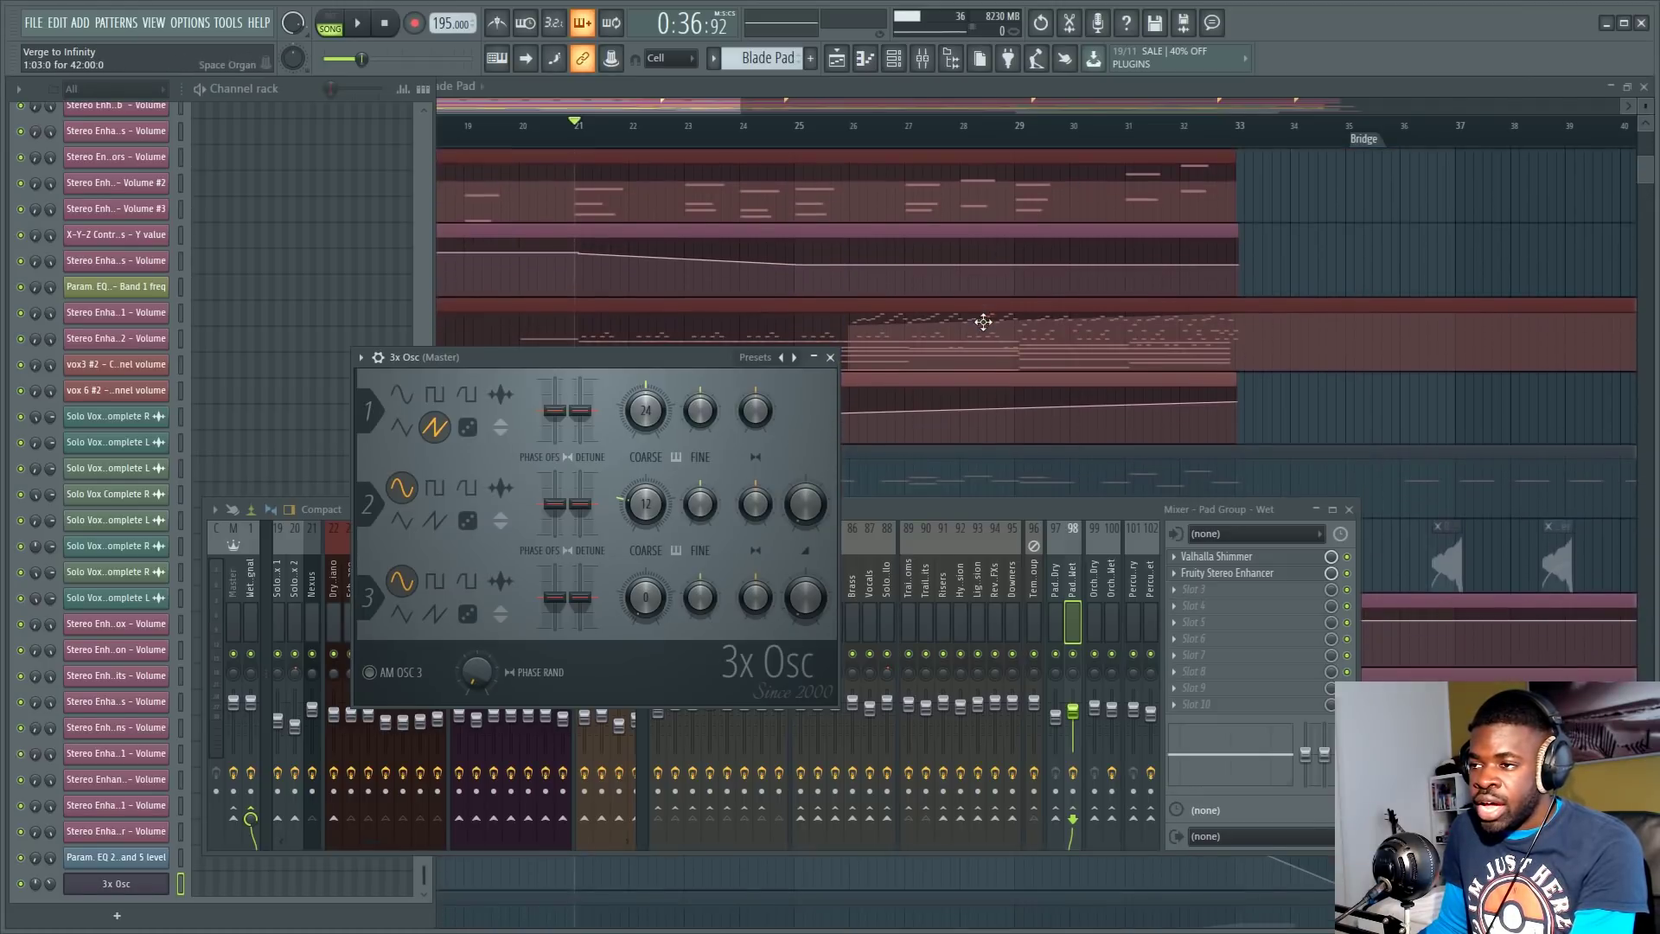
pyautogui.scroll(3, 961, 346)
pyautogui.moveTo(531, 354); pyautogui.dragTo(513, 386)
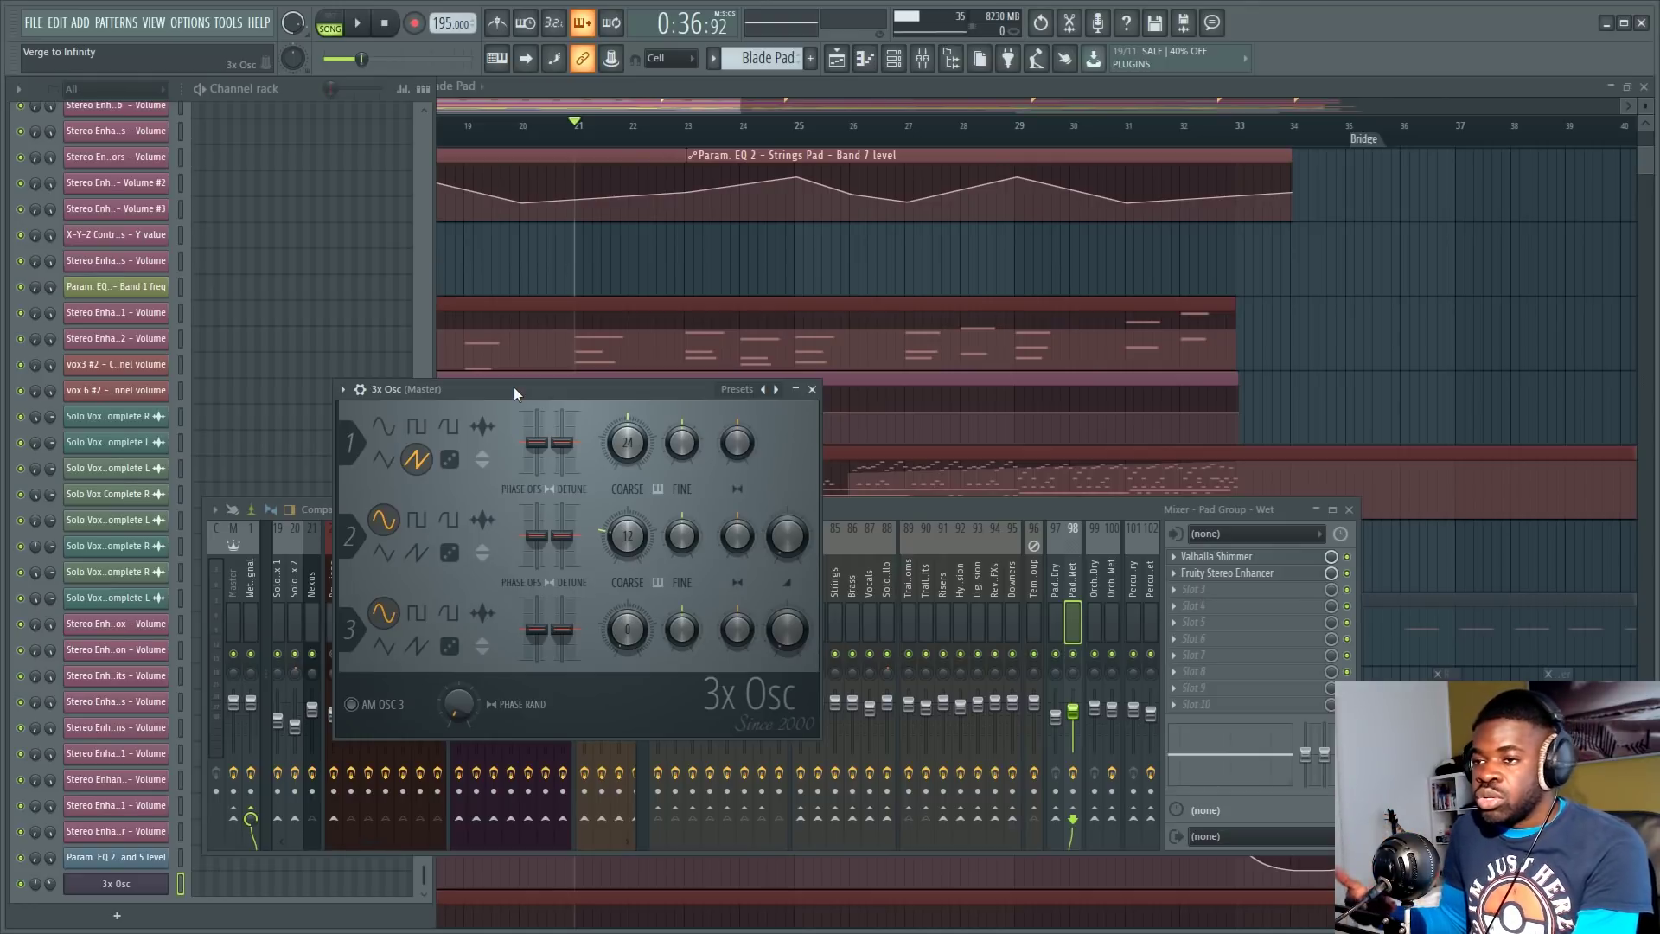
pyautogui.moveTo(514, 386); pyautogui.dragTo(540, 363)
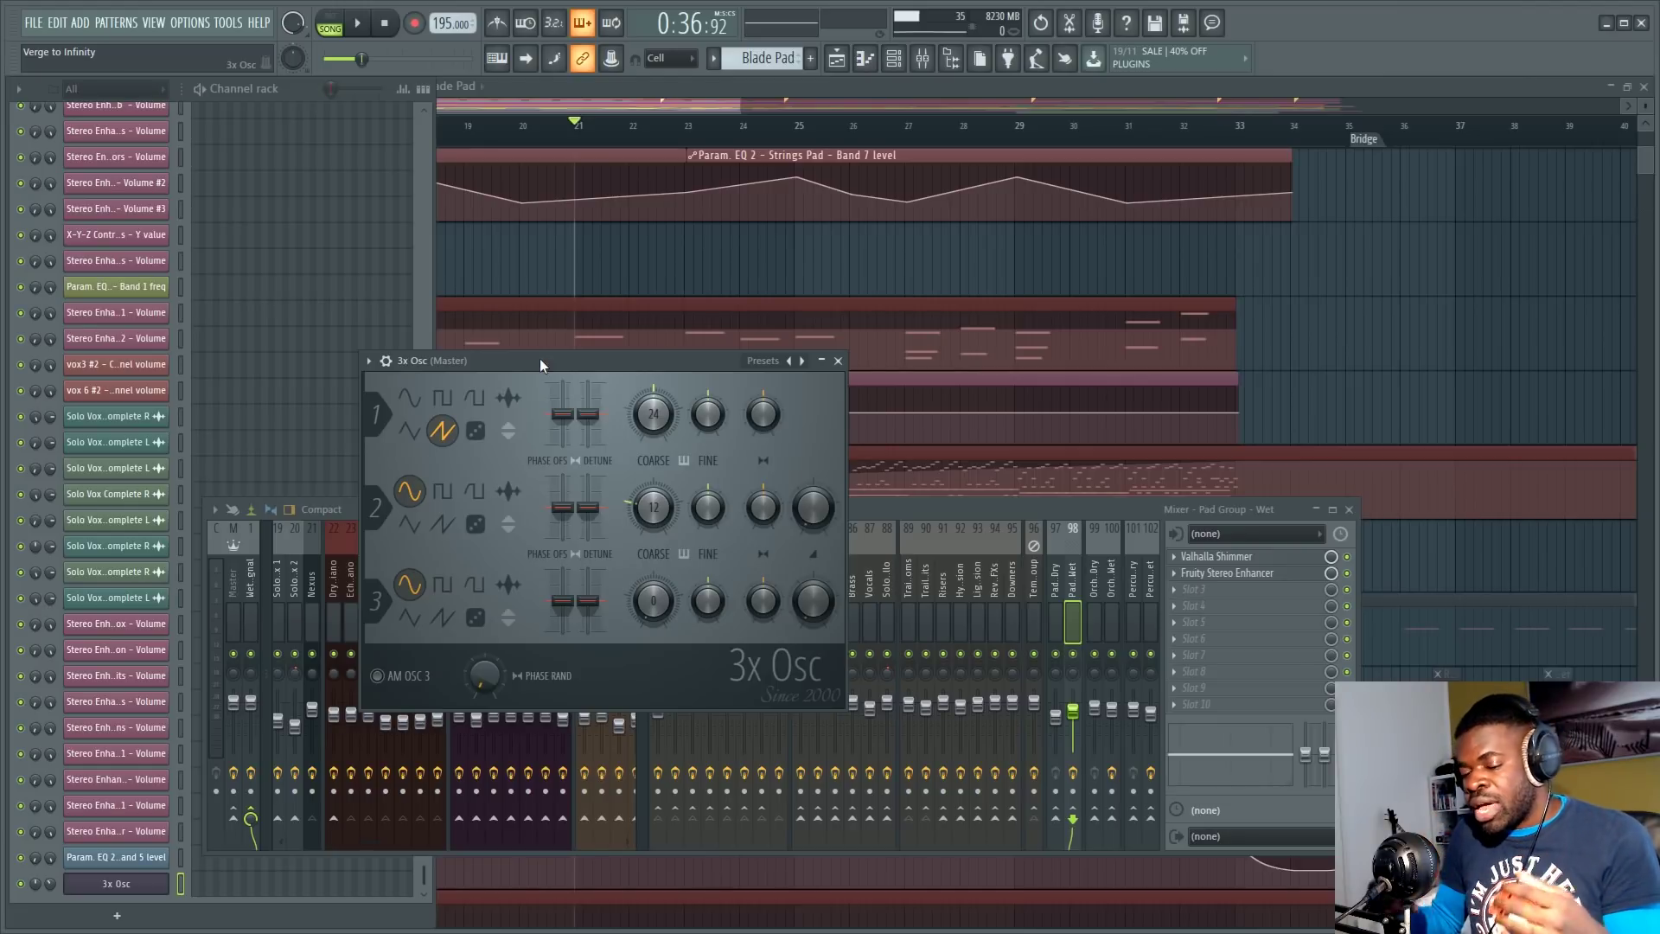
pyautogui.moveTo(540, 358); pyautogui.dragTo(761, 213)
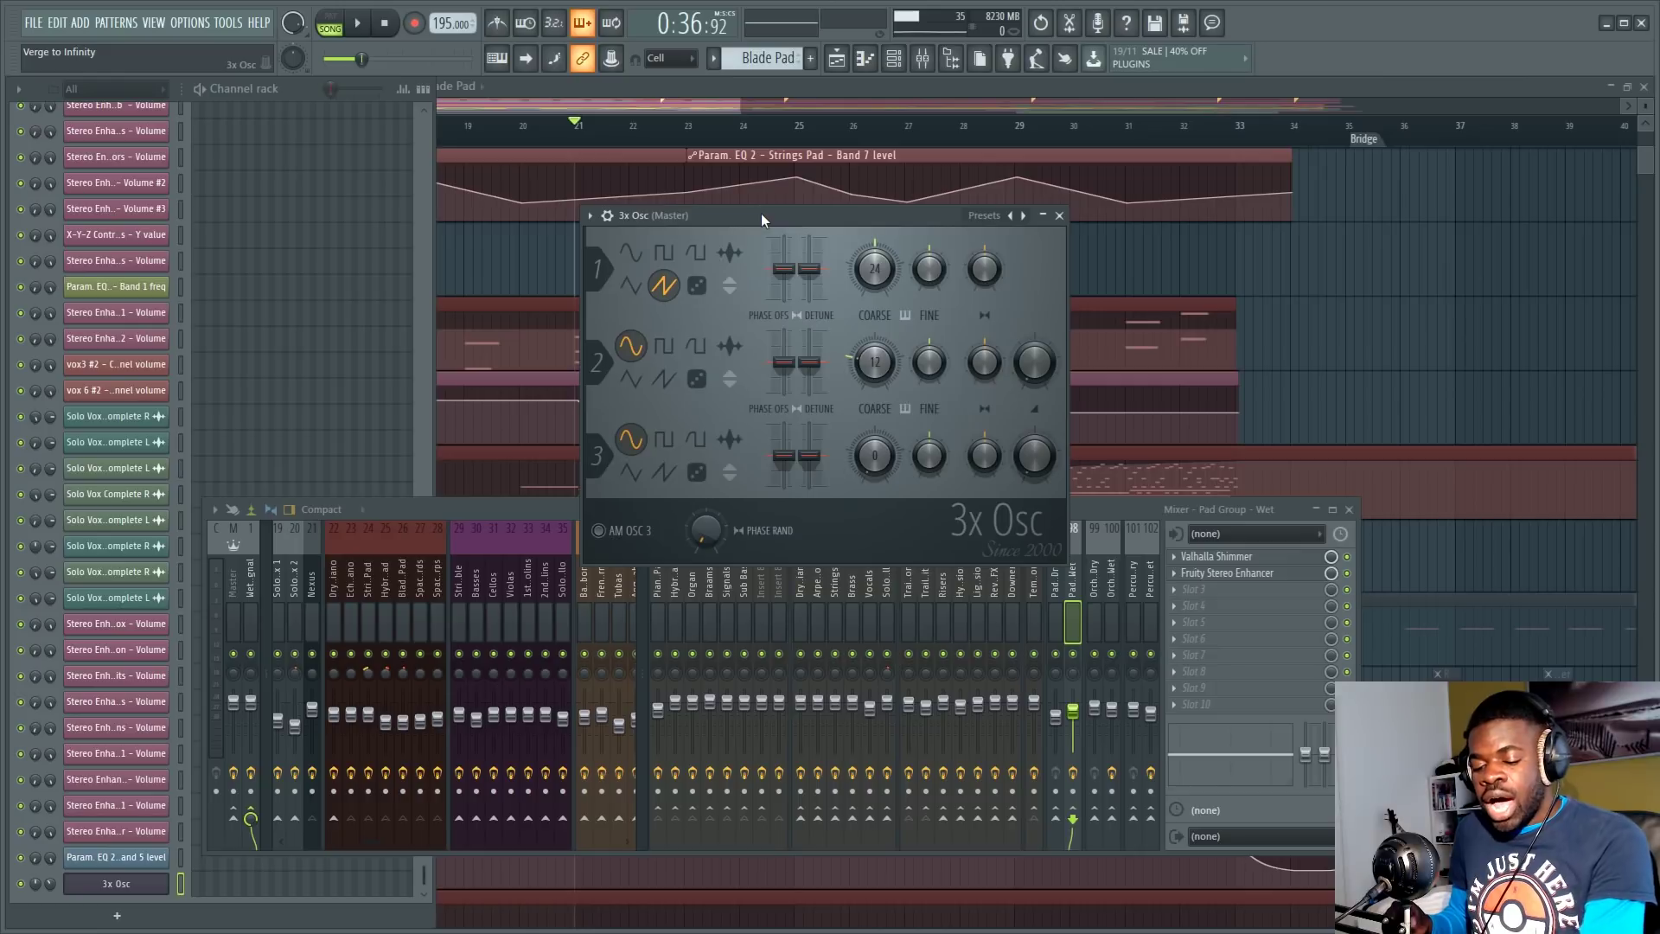
pyautogui.press('v')
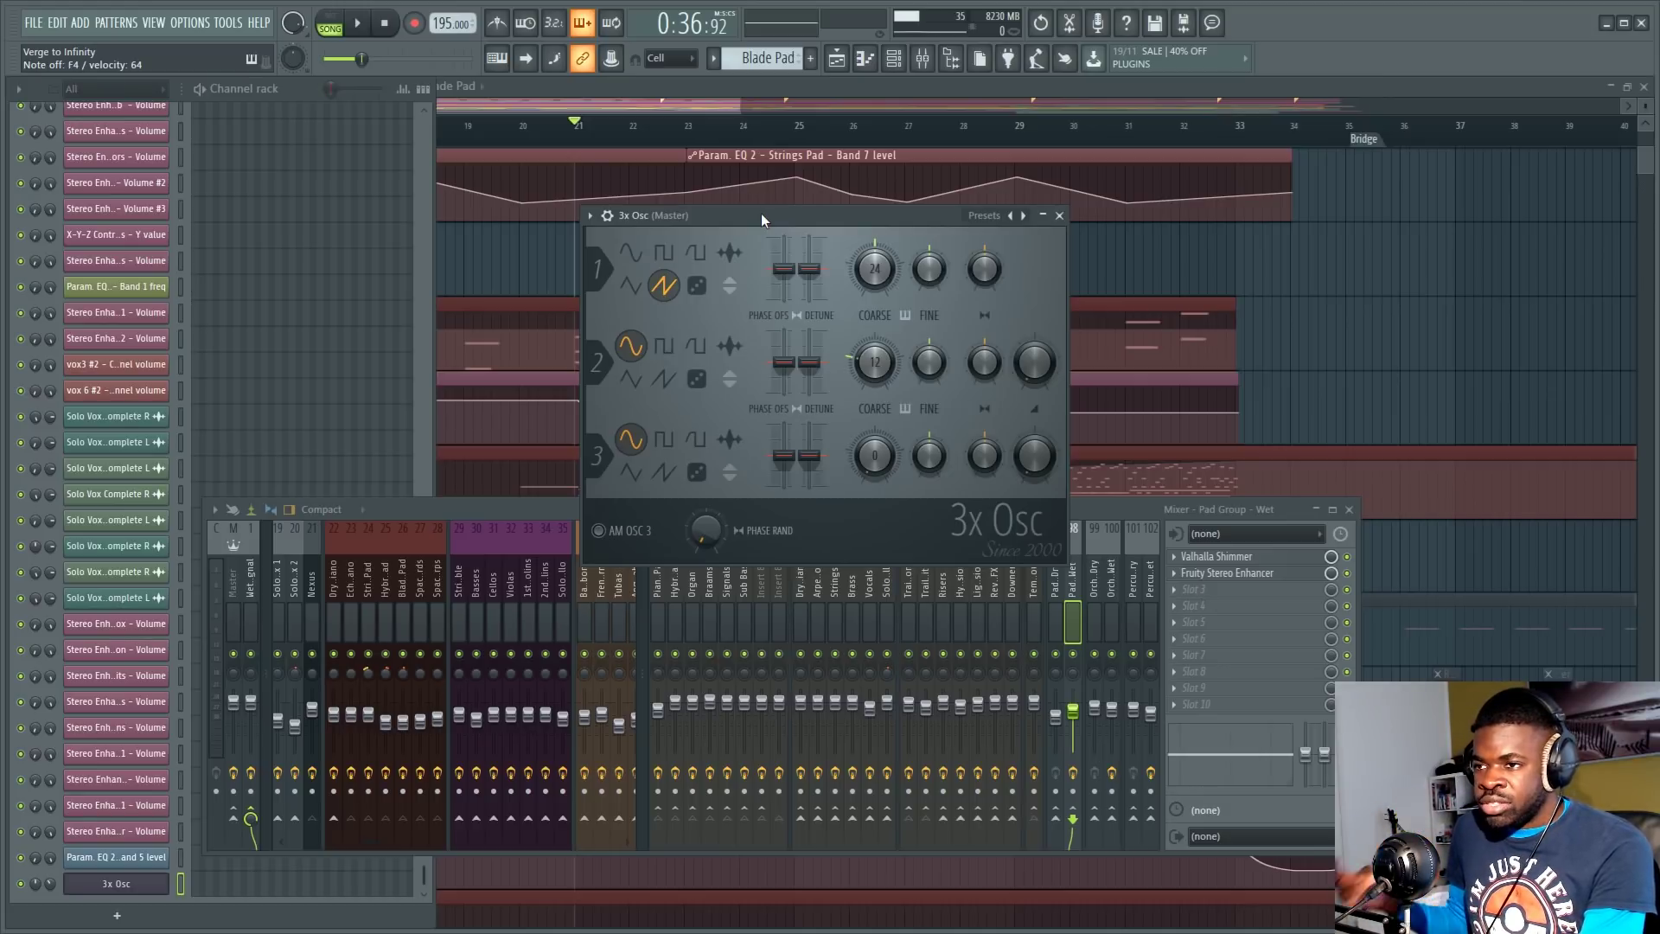
pyautogui.moveTo(682, 219); pyautogui.dragTo(602, 197)
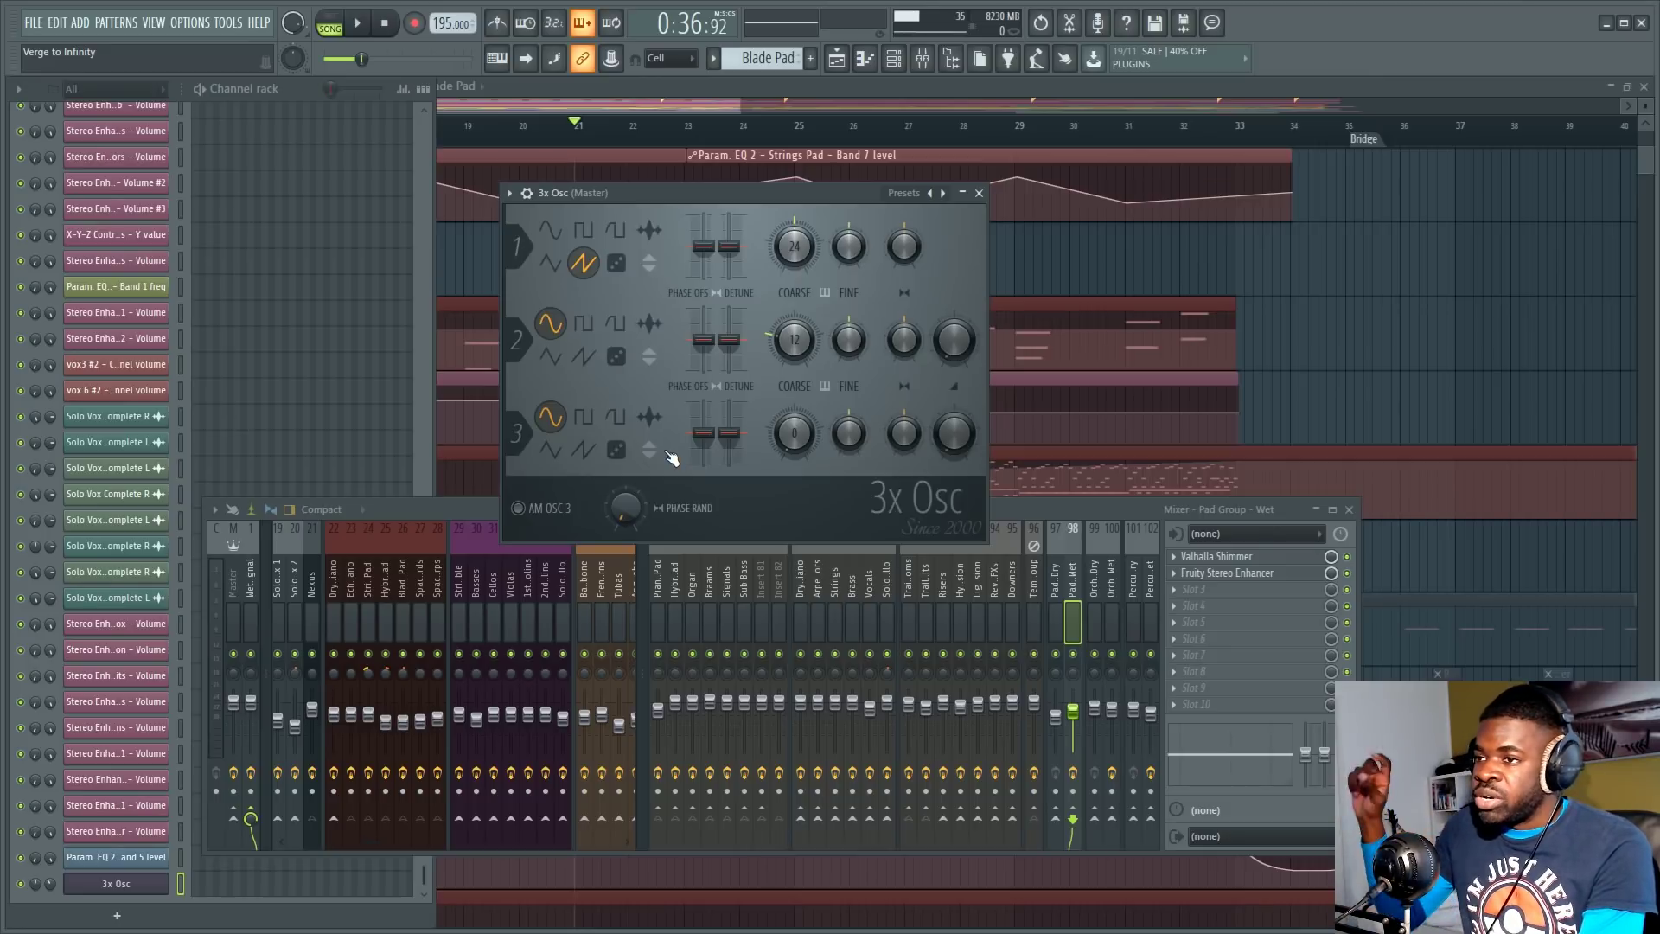
# Step: Show the 3x Osc channel's detailed settings and enable the envelope for Volume
pyautogui.click(539, 192)
pyautogui.moveTo(546, 201); pyautogui.dragTo(578, 185)
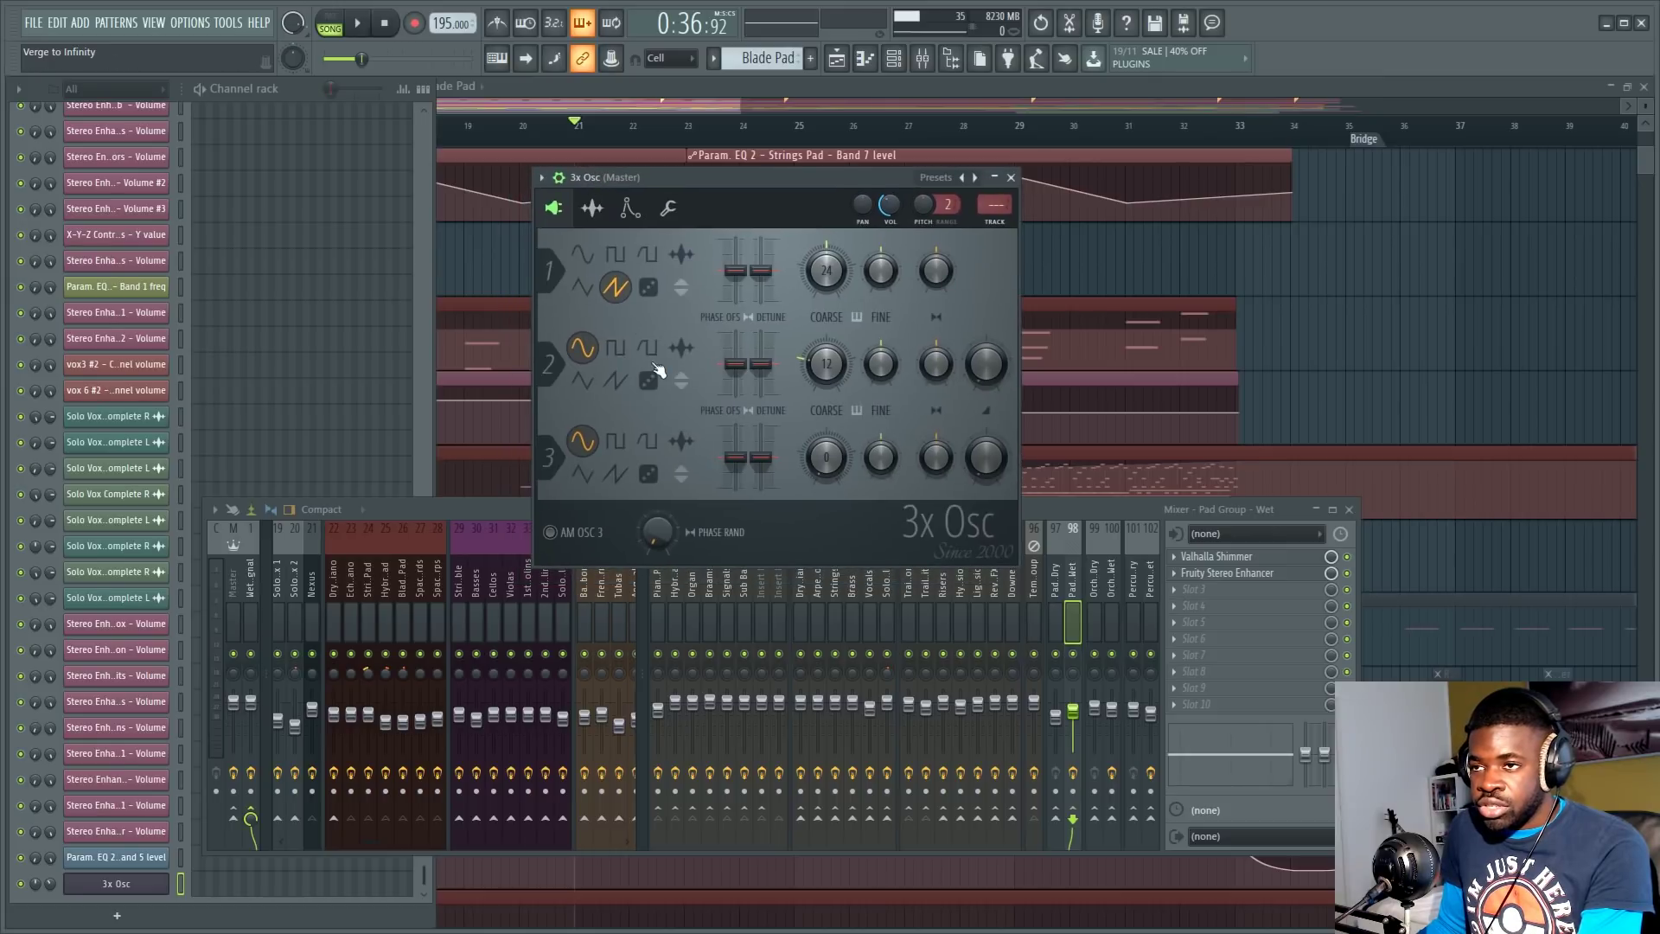
pyautogui.click(631, 212)
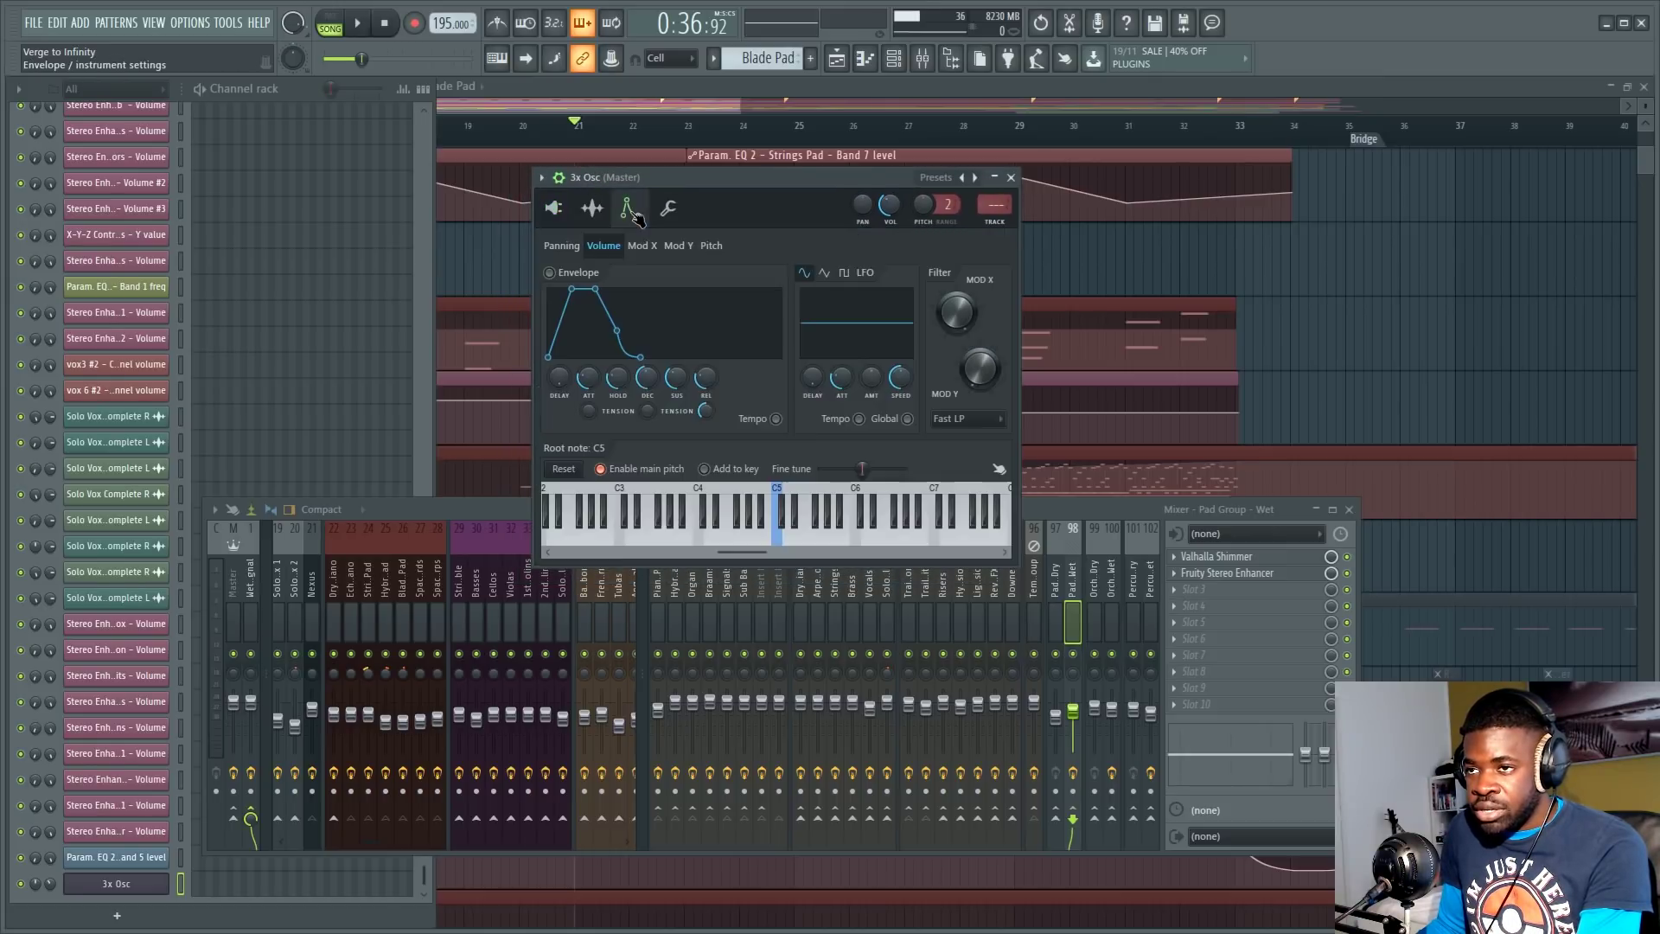
pyautogui.click(575, 273)
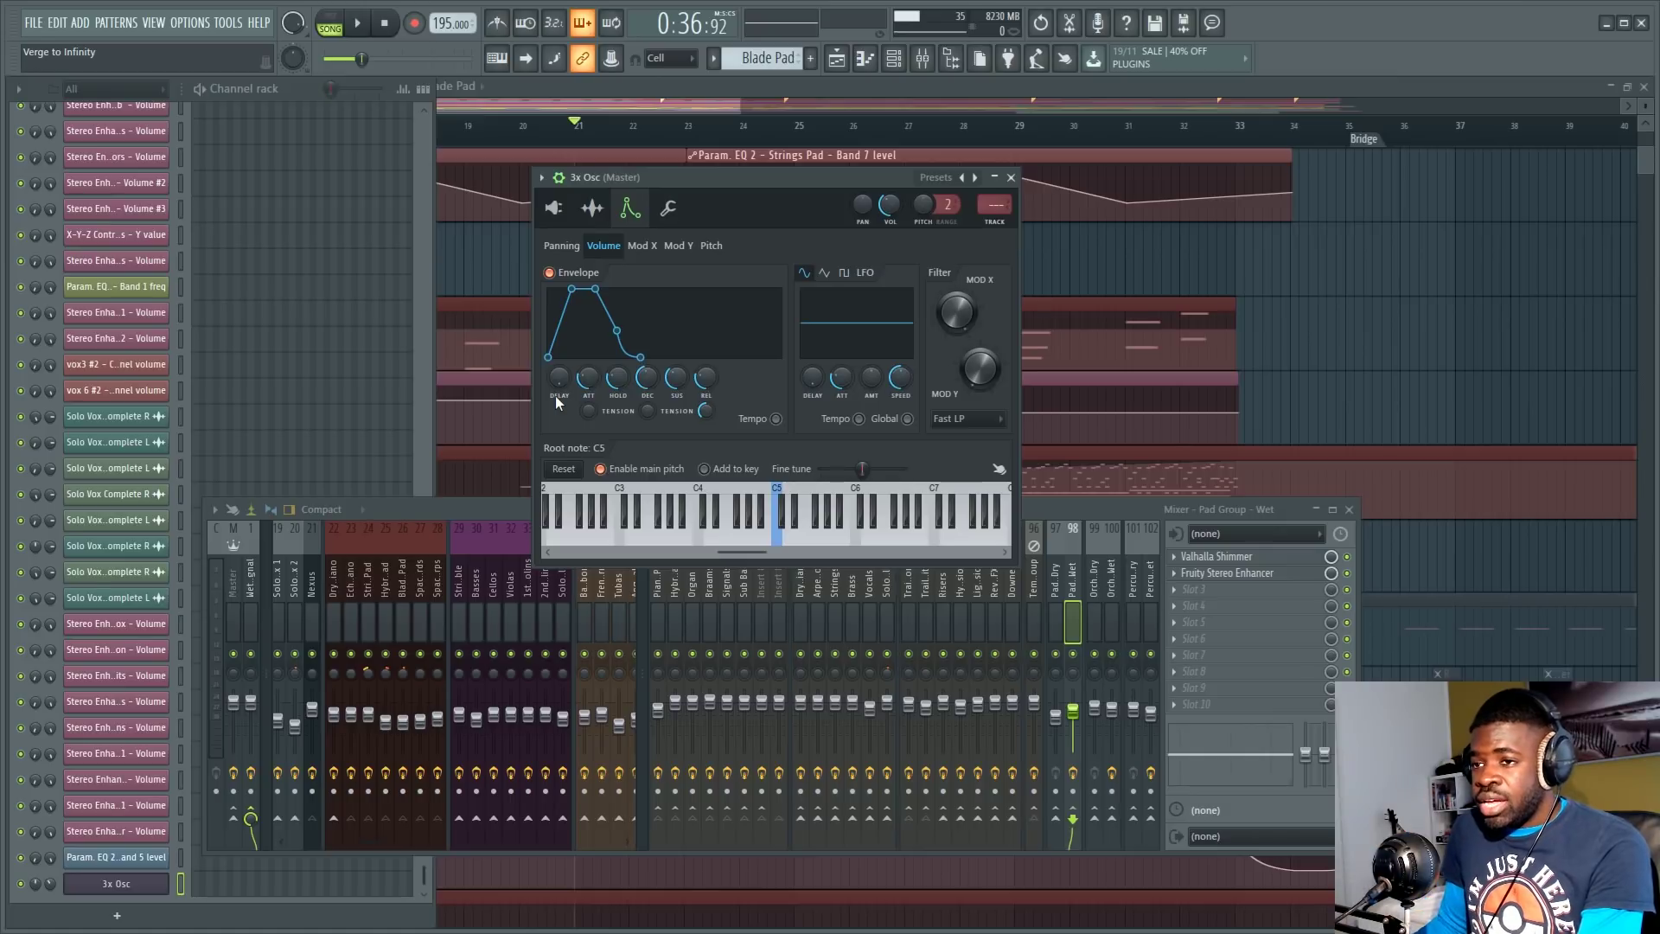
# Step: Lower the volume envelope's attack, hold and sustain to zero and audition the short decaying sound
pyautogui.moveTo(588, 378); pyautogui.dragTo(588, 415)
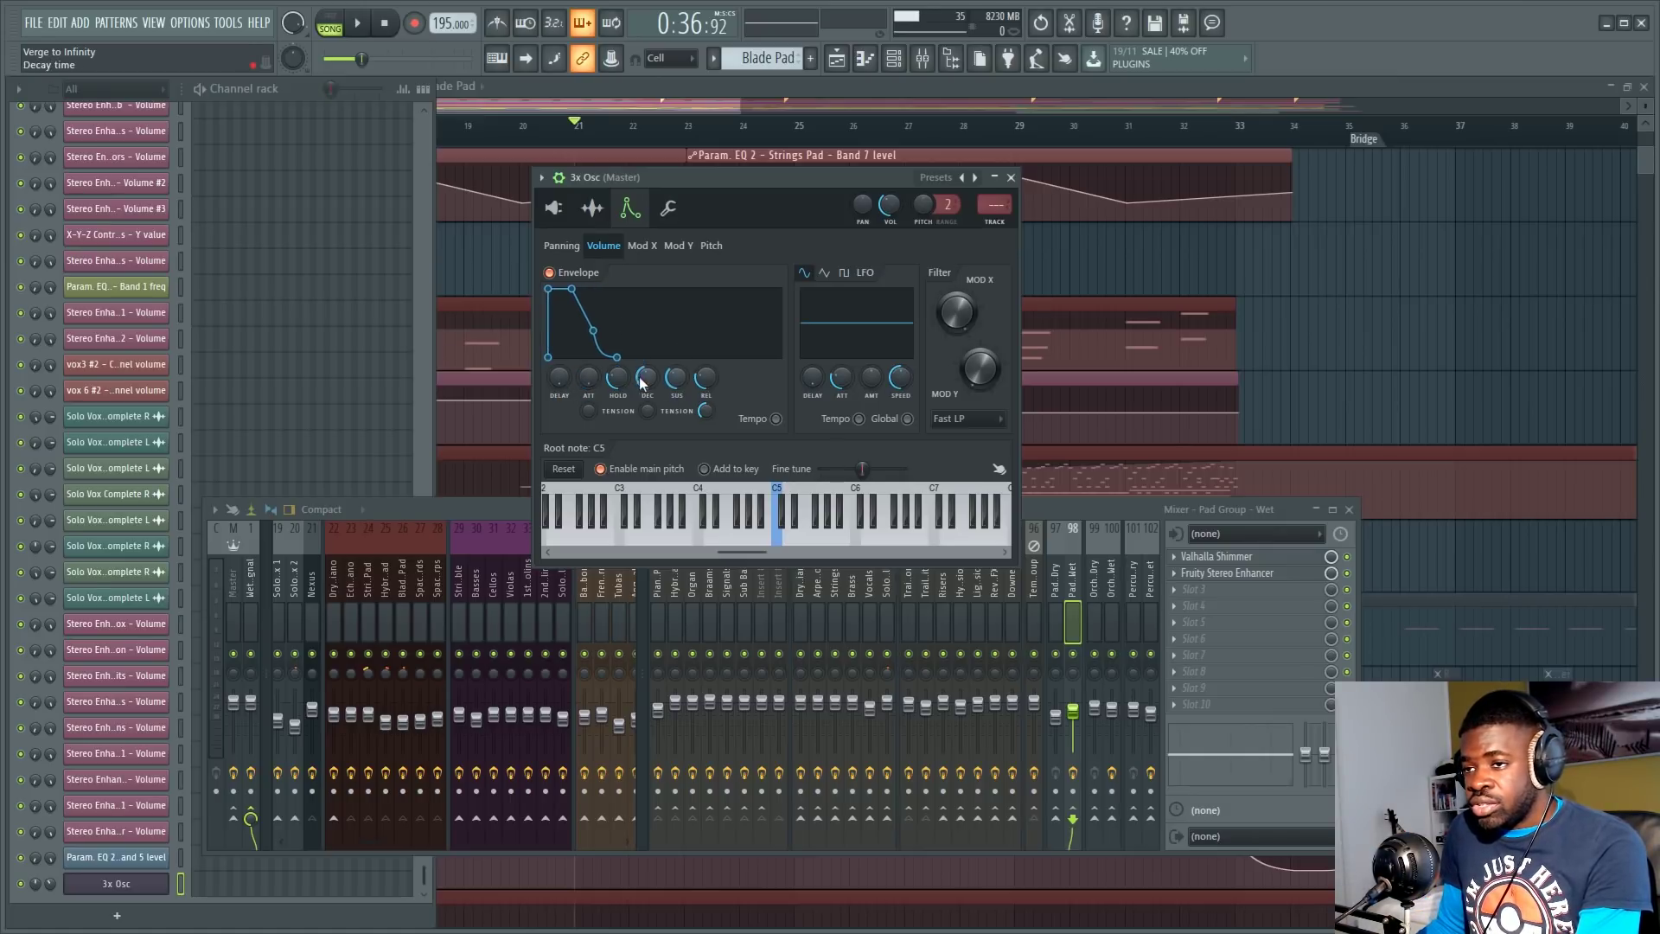
pyautogui.moveTo(676, 378)
pyautogui.mouseDown()
pyautogui.moveTo(676, 415)
pyautogui.moveTo(617, 415)
pyautogui.moveTo(677, 367)
pyautogui.moveTo(646, 368)
pyautogui.moveTo(645, 385)
pyautogui.moveTo(645, 370)
pyautogui.mouseUp()
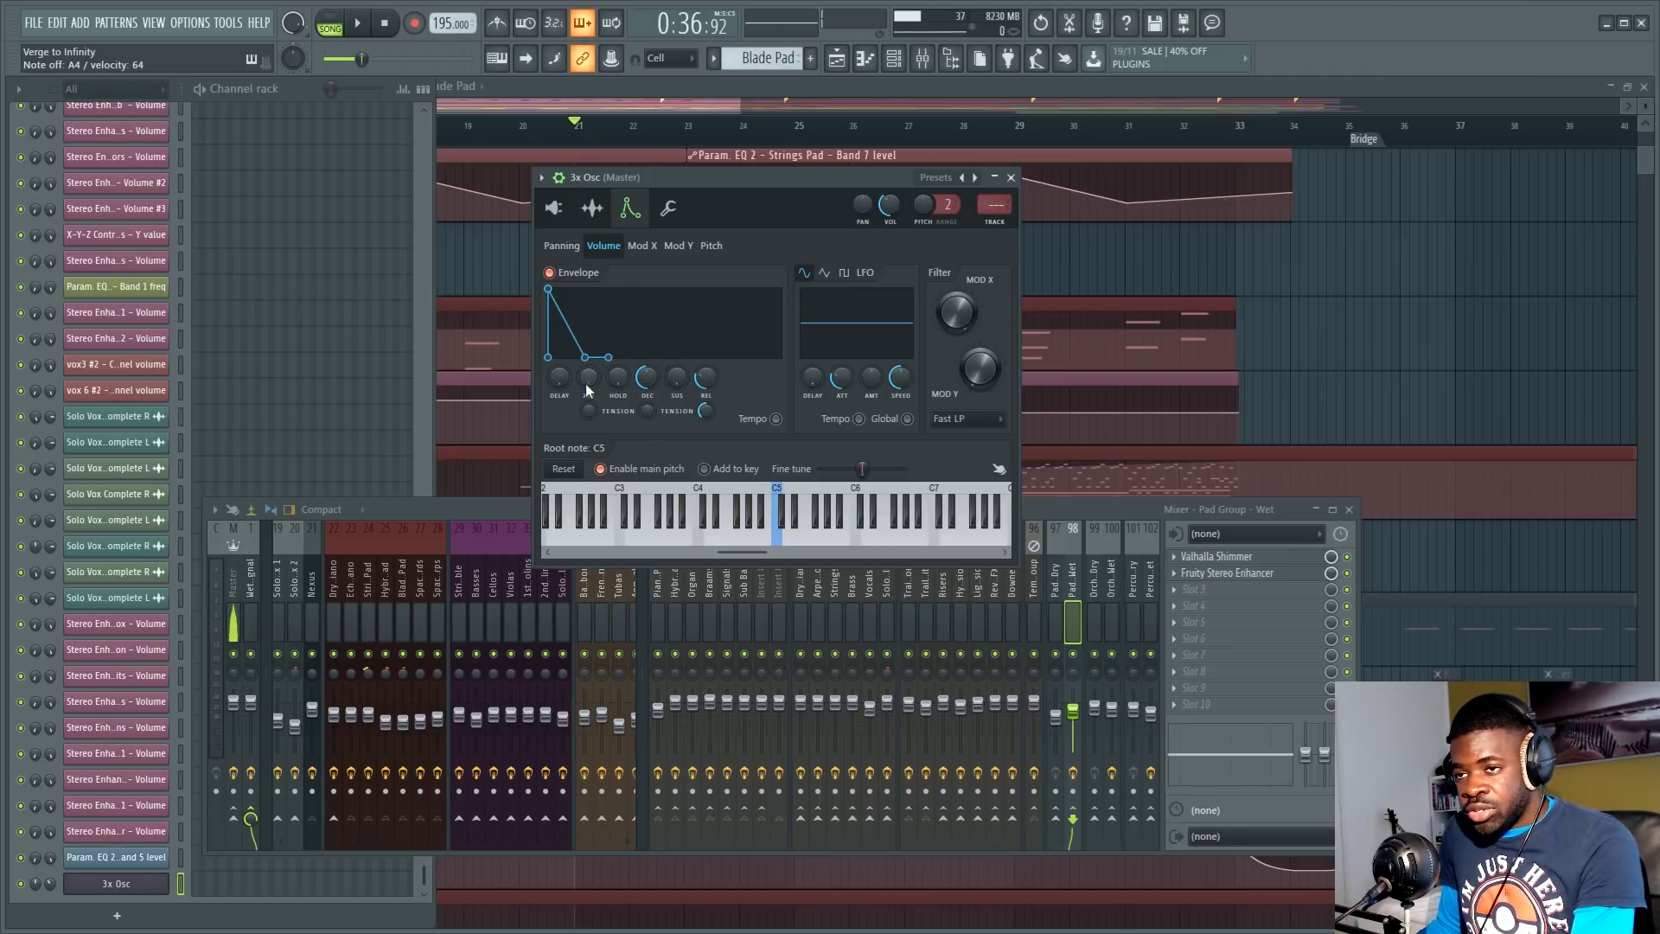
pyautogui.moveTo(589, 396)
pyautogui.mouseDown()
pyautogui.moveTo(589, 358)
pyautogui.moveTo(594, 384)
pyautogui.mouseUp()
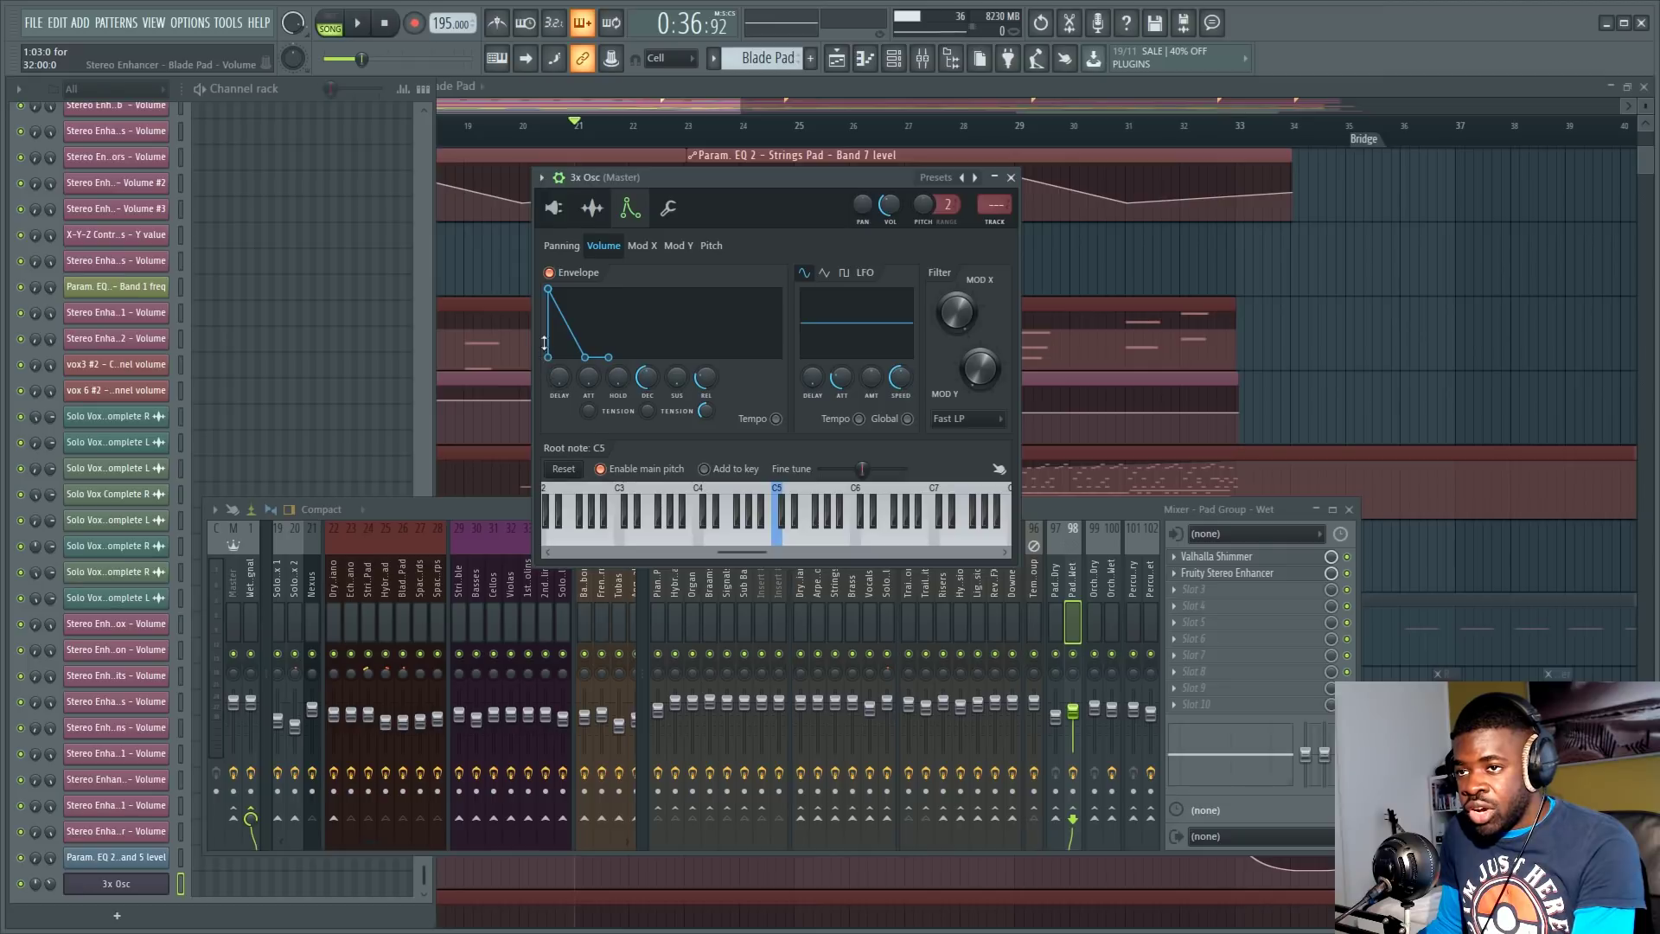
# Step: Lengthen the volume envelope's attack for a slow fade-in, then shorten it partway
pyautogui.moveTo(590, 385); pyautogui.dragTo(589, 381)
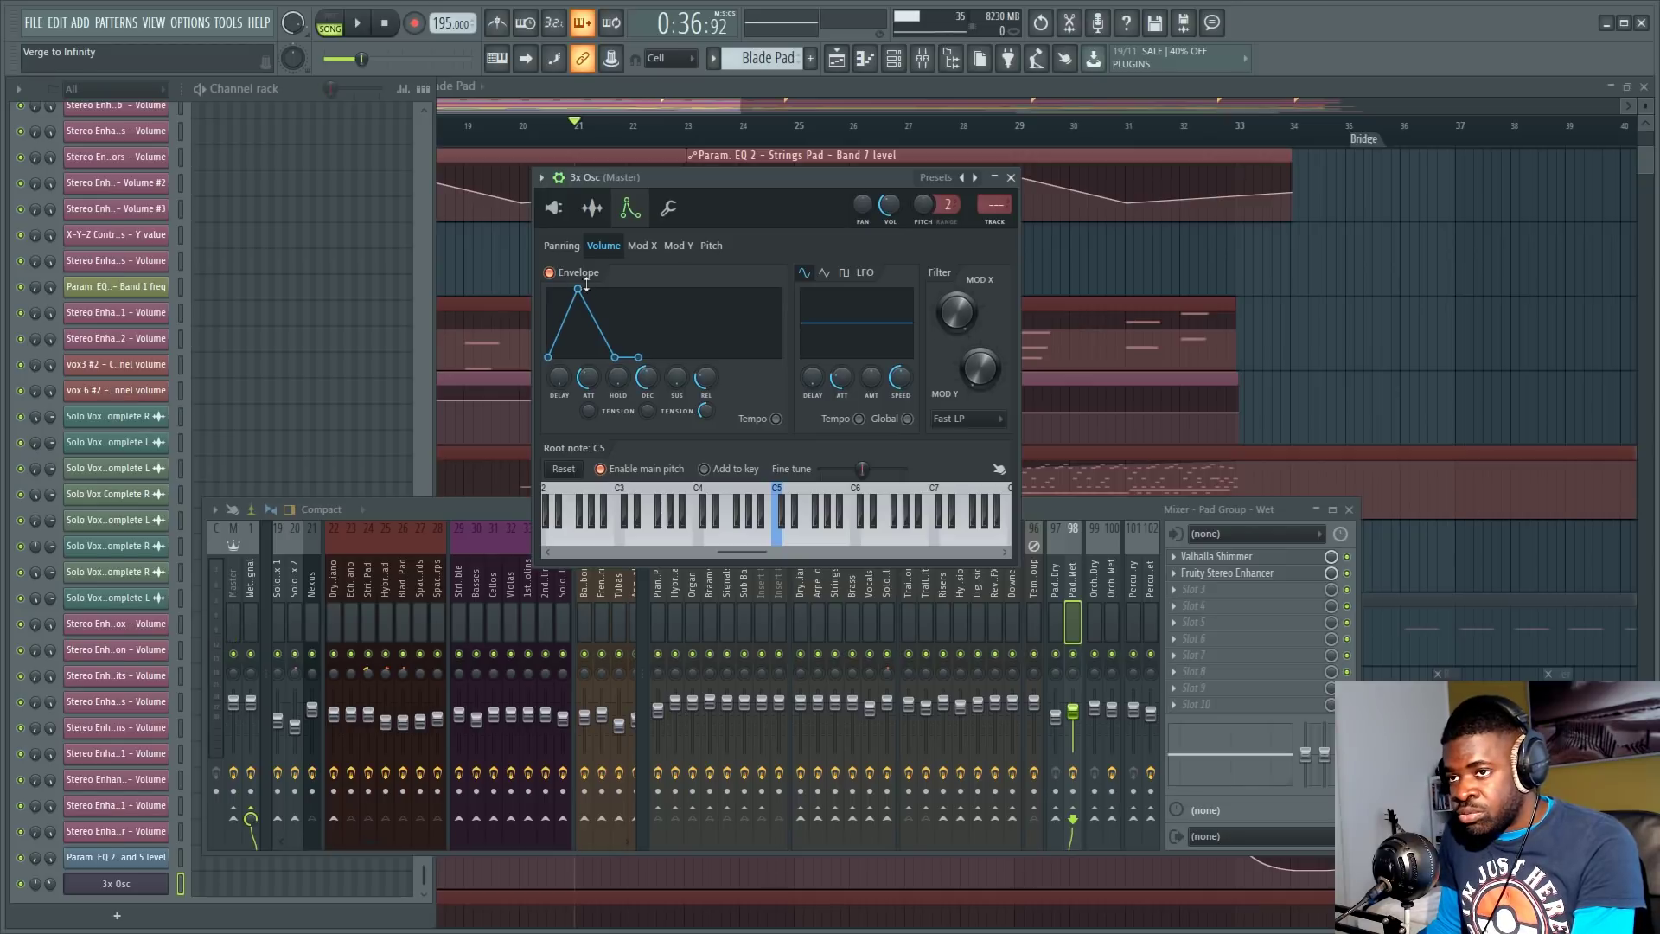
pyautogui.moveTo(588, 381); pyautogui.dragTo(588, 373)
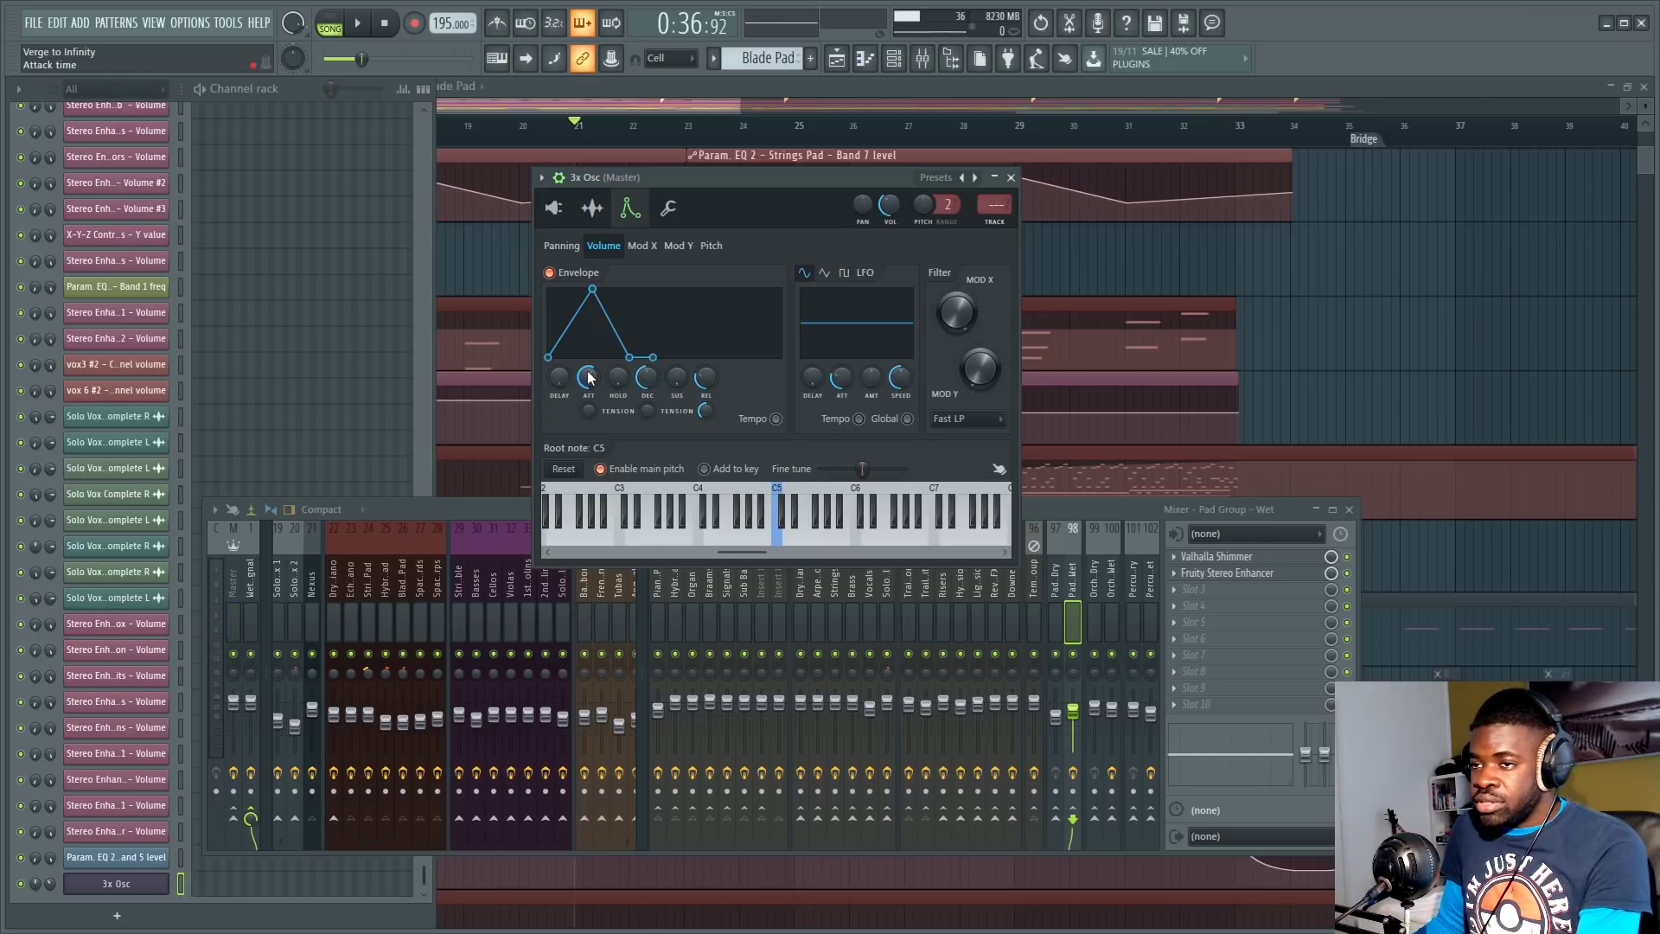
pyautogui.scroll(-4, 588, 377)
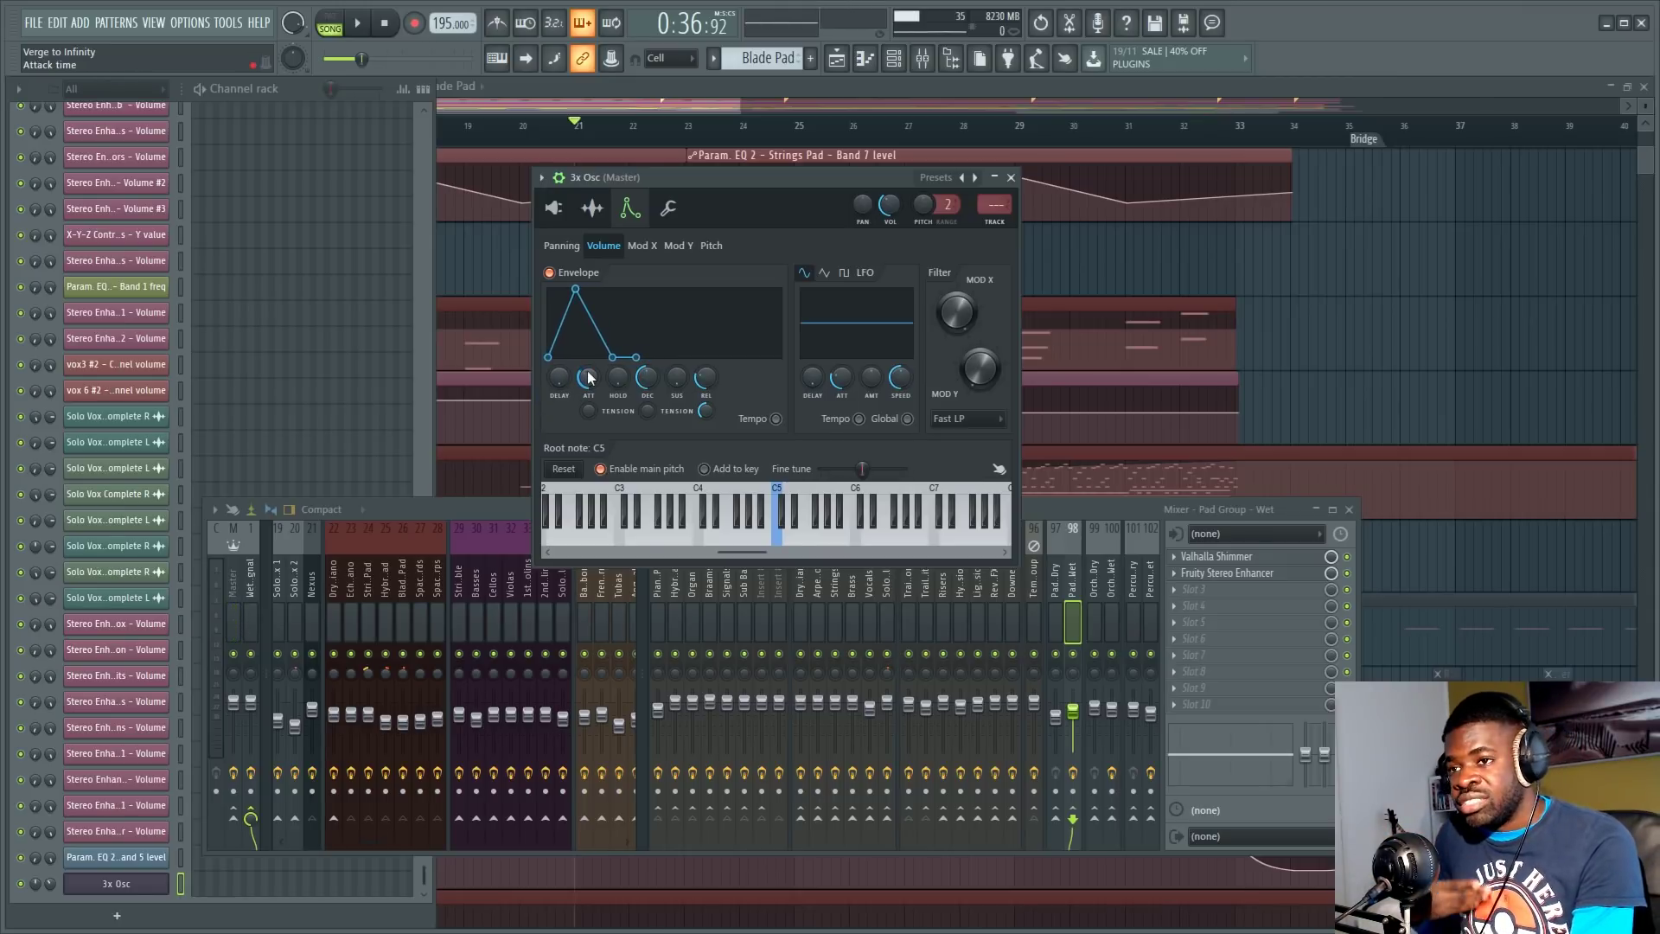
# Step: Bring the attack back to zero, shorten the decay, and compare low and high sustain levels on the volume envelope
pyautogui.moveTo(588, 377); pyautogui.dragTo(677, 377)
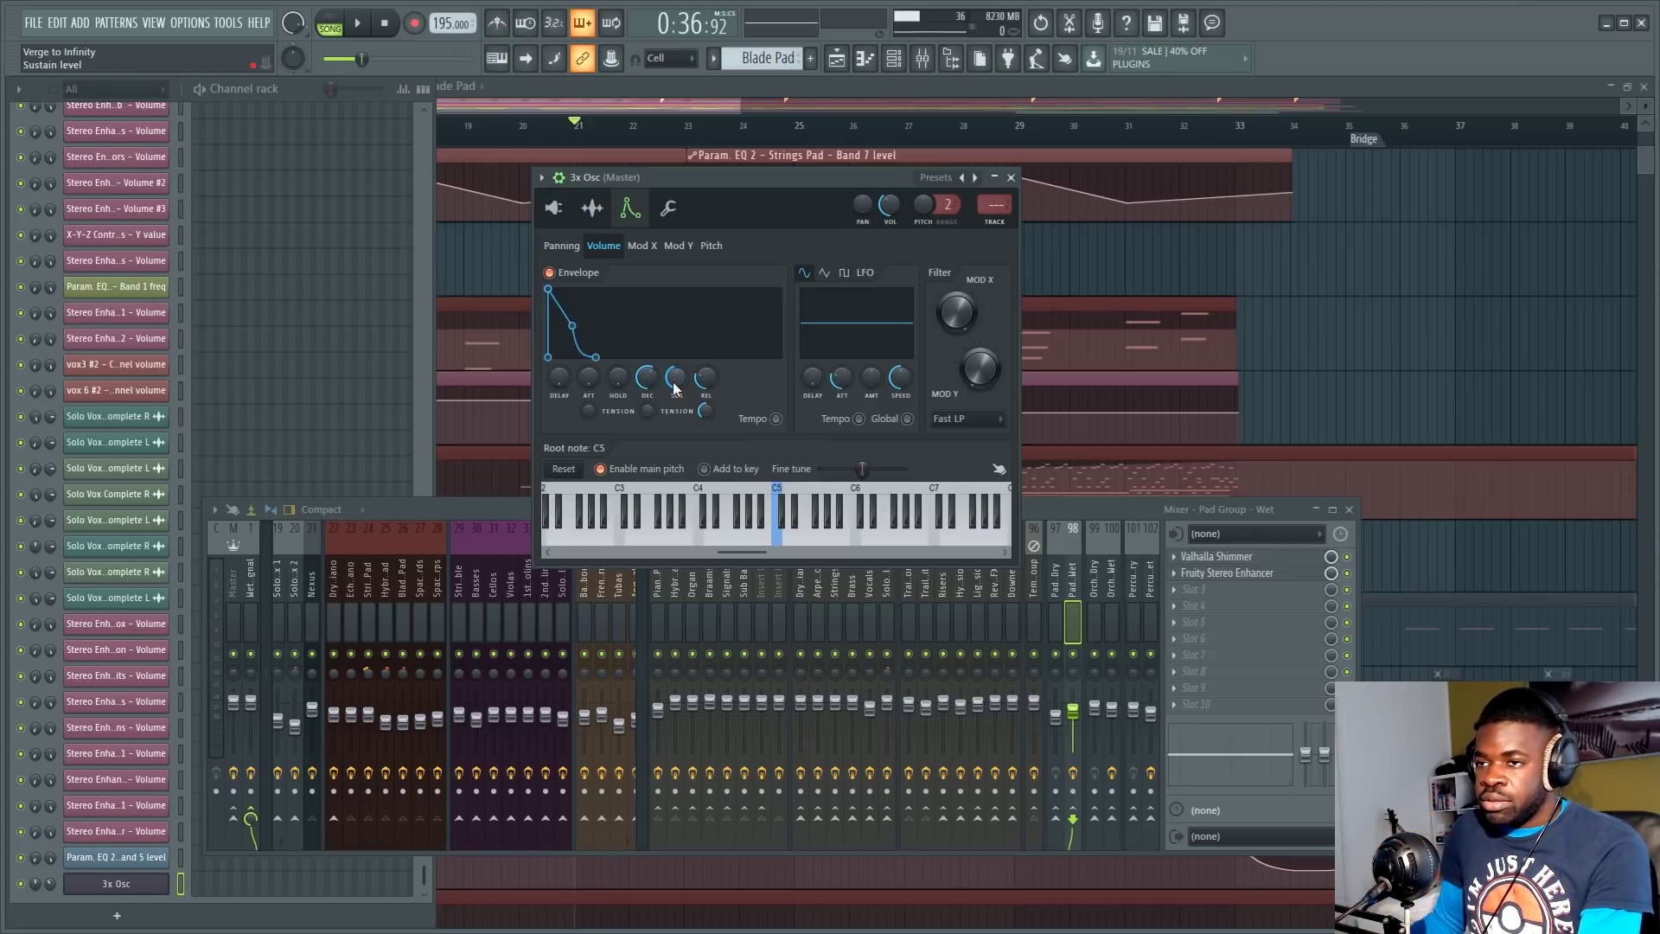
pyautogui.moveTo(647, 377); pyautogui.dragTo(649, 385)
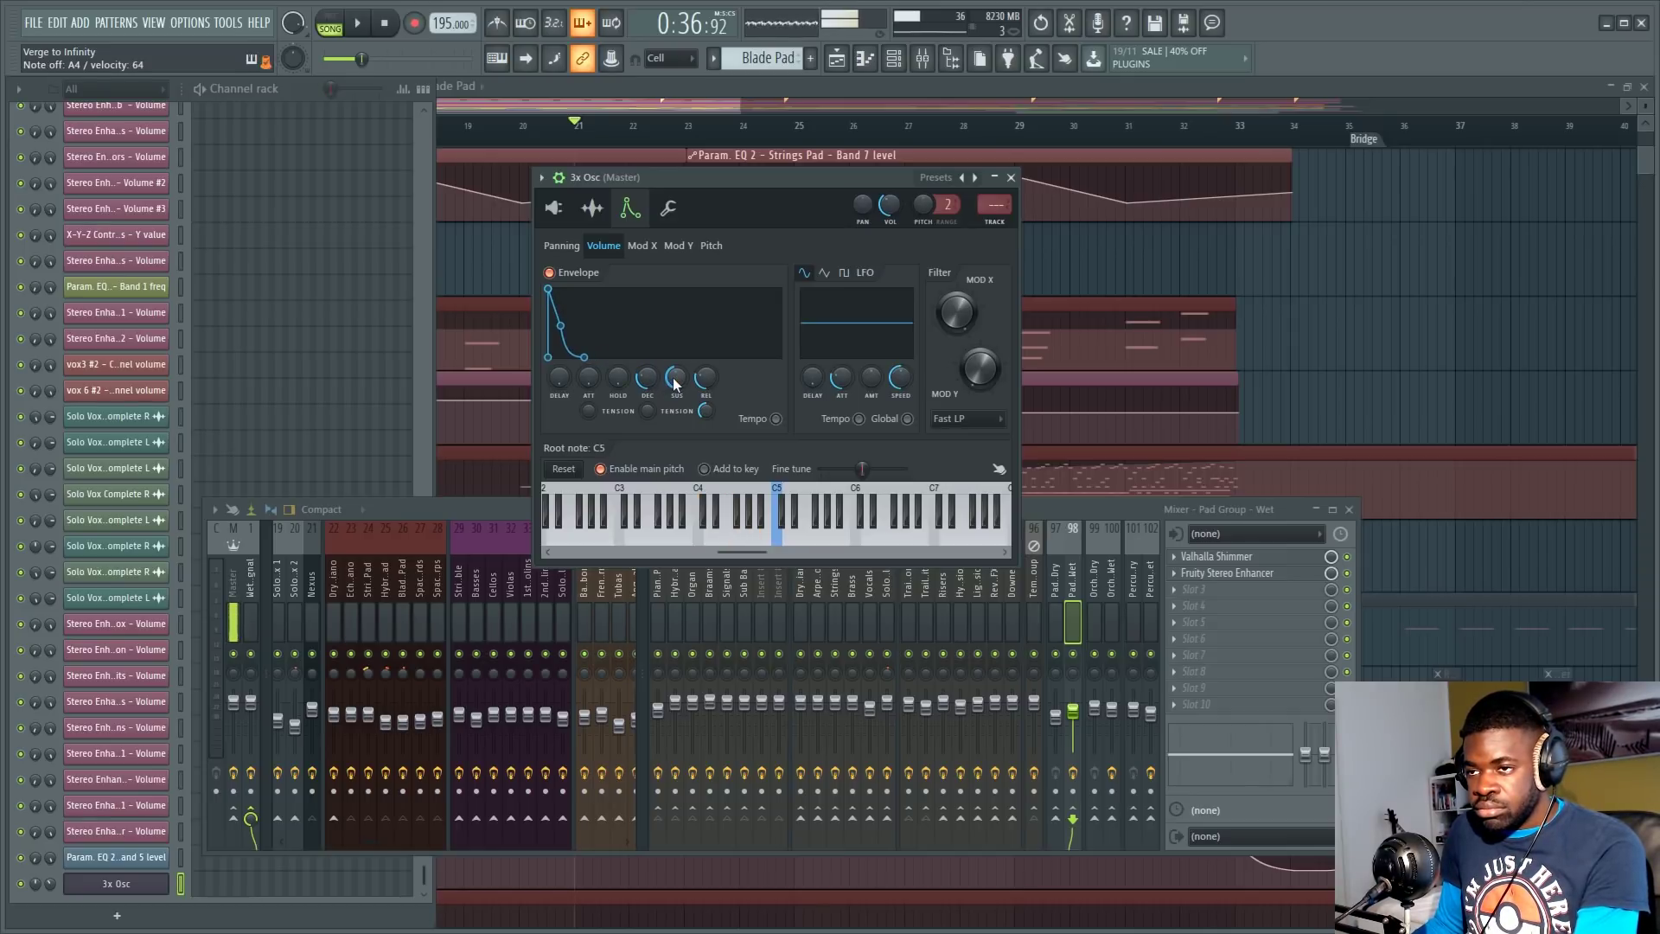
pyautogui.moveTo(676, 378); pyautogui.dragTo(676, 399)
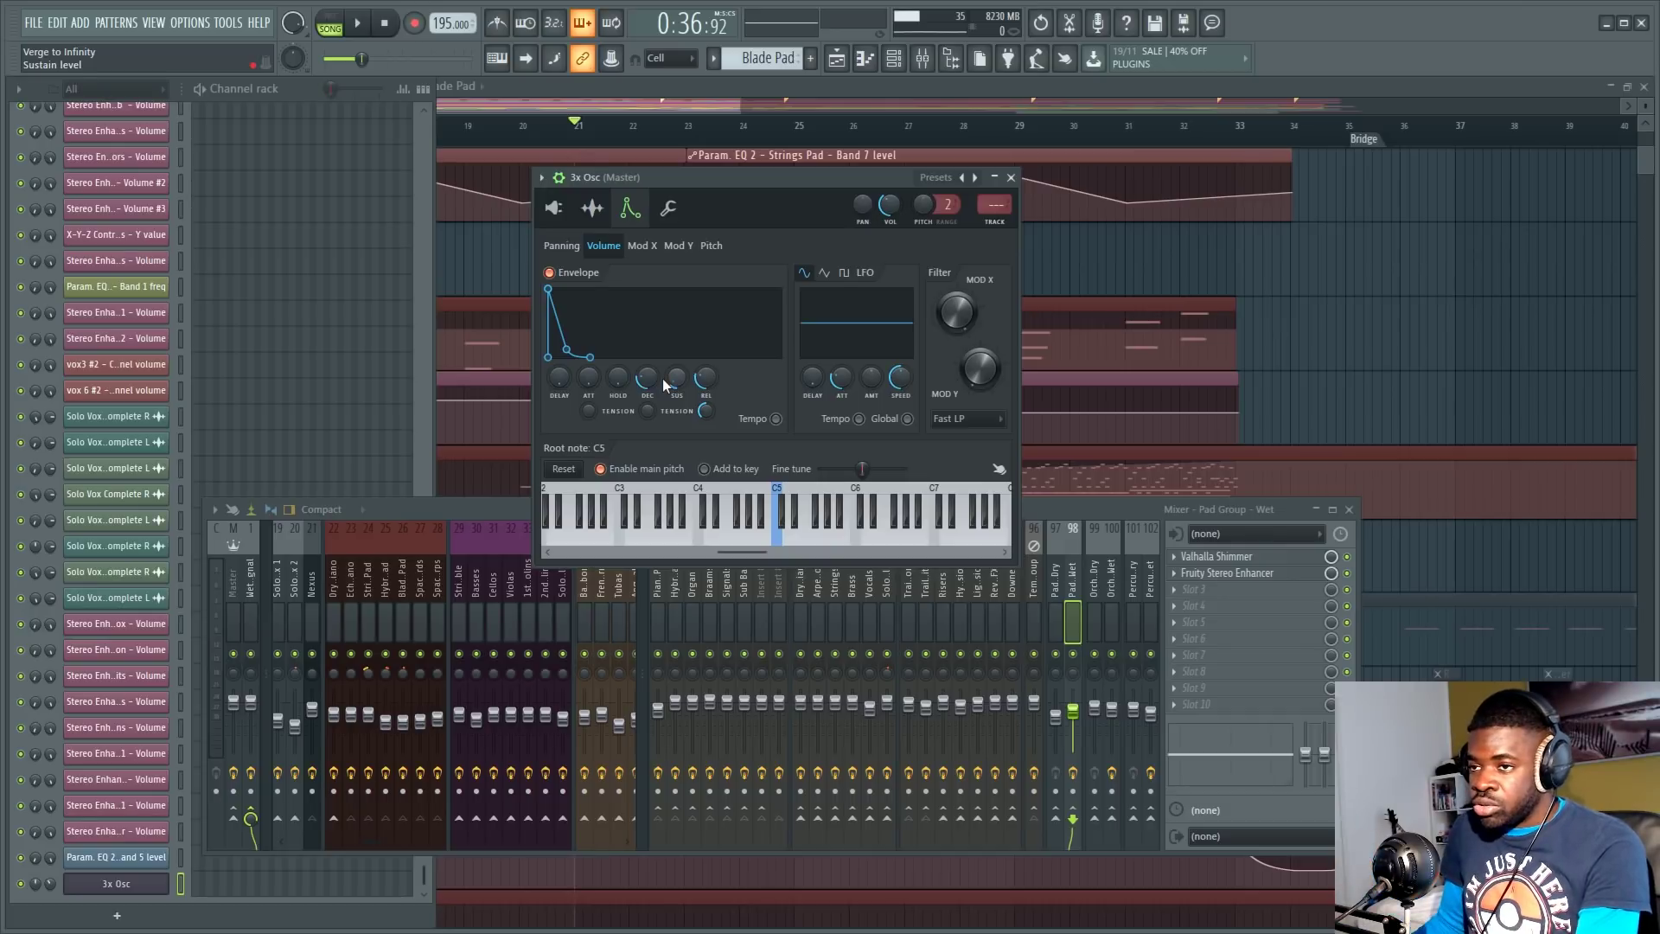
pyautogui.moveTo(666, 385); pyautogui.dragTo(670, 363)
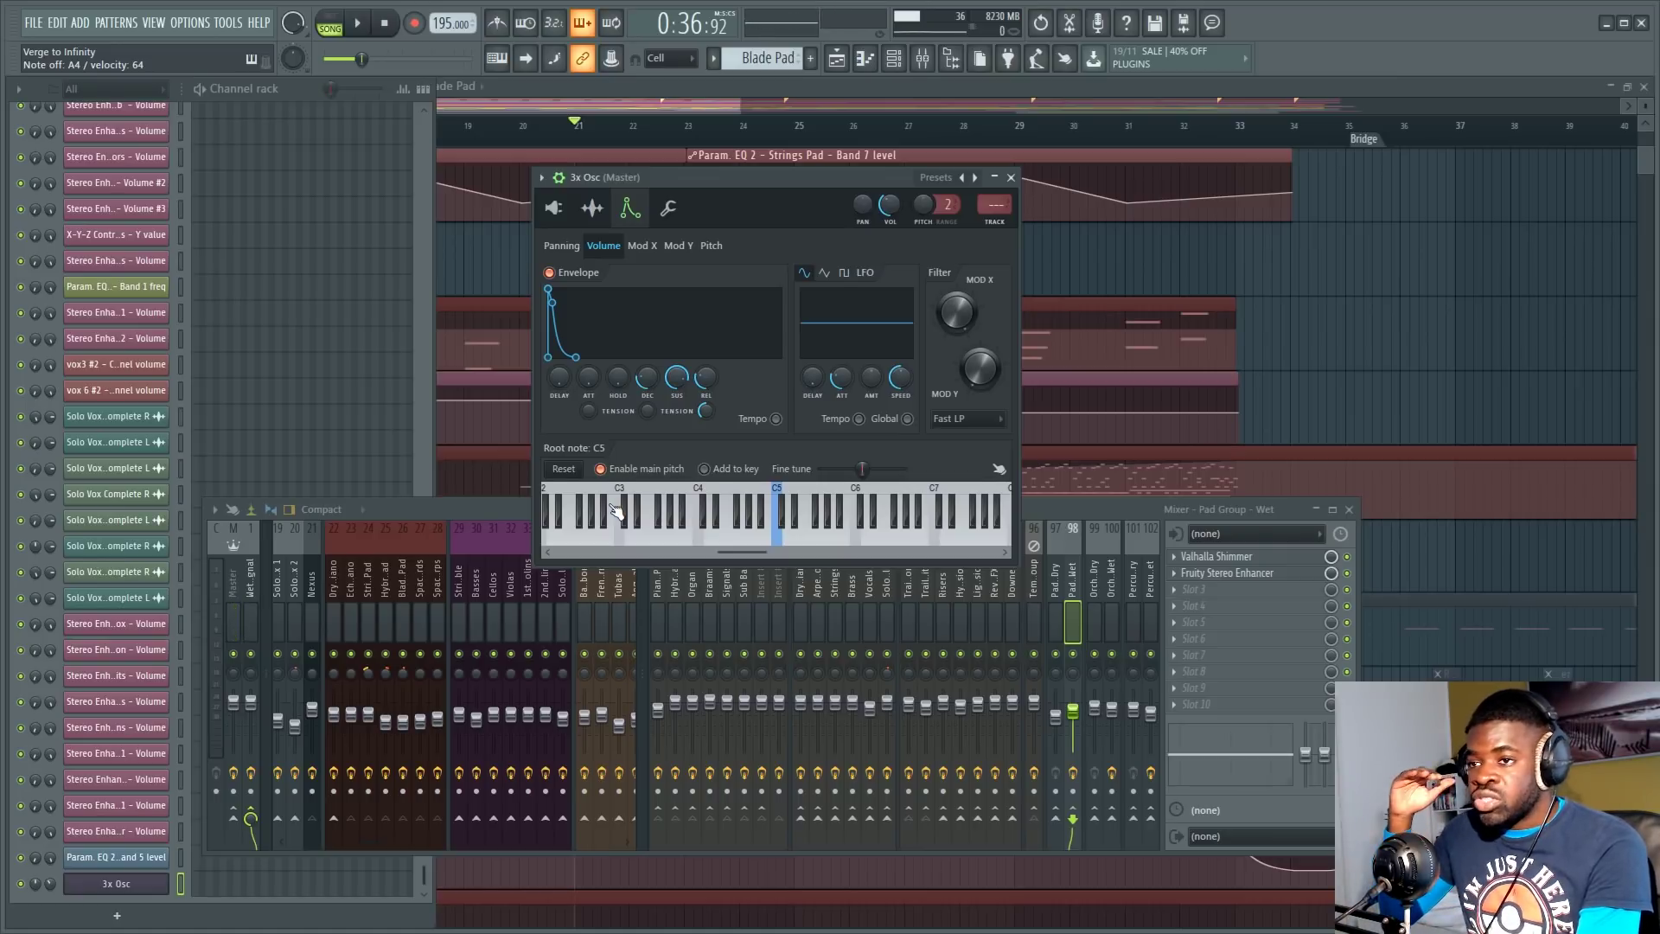
# Step: Compare a long and a very short decay on the volume envelope with the sustain level kept low
pyautogui.moveTo(645, 378); pyautogui.dragTo(608, 340)
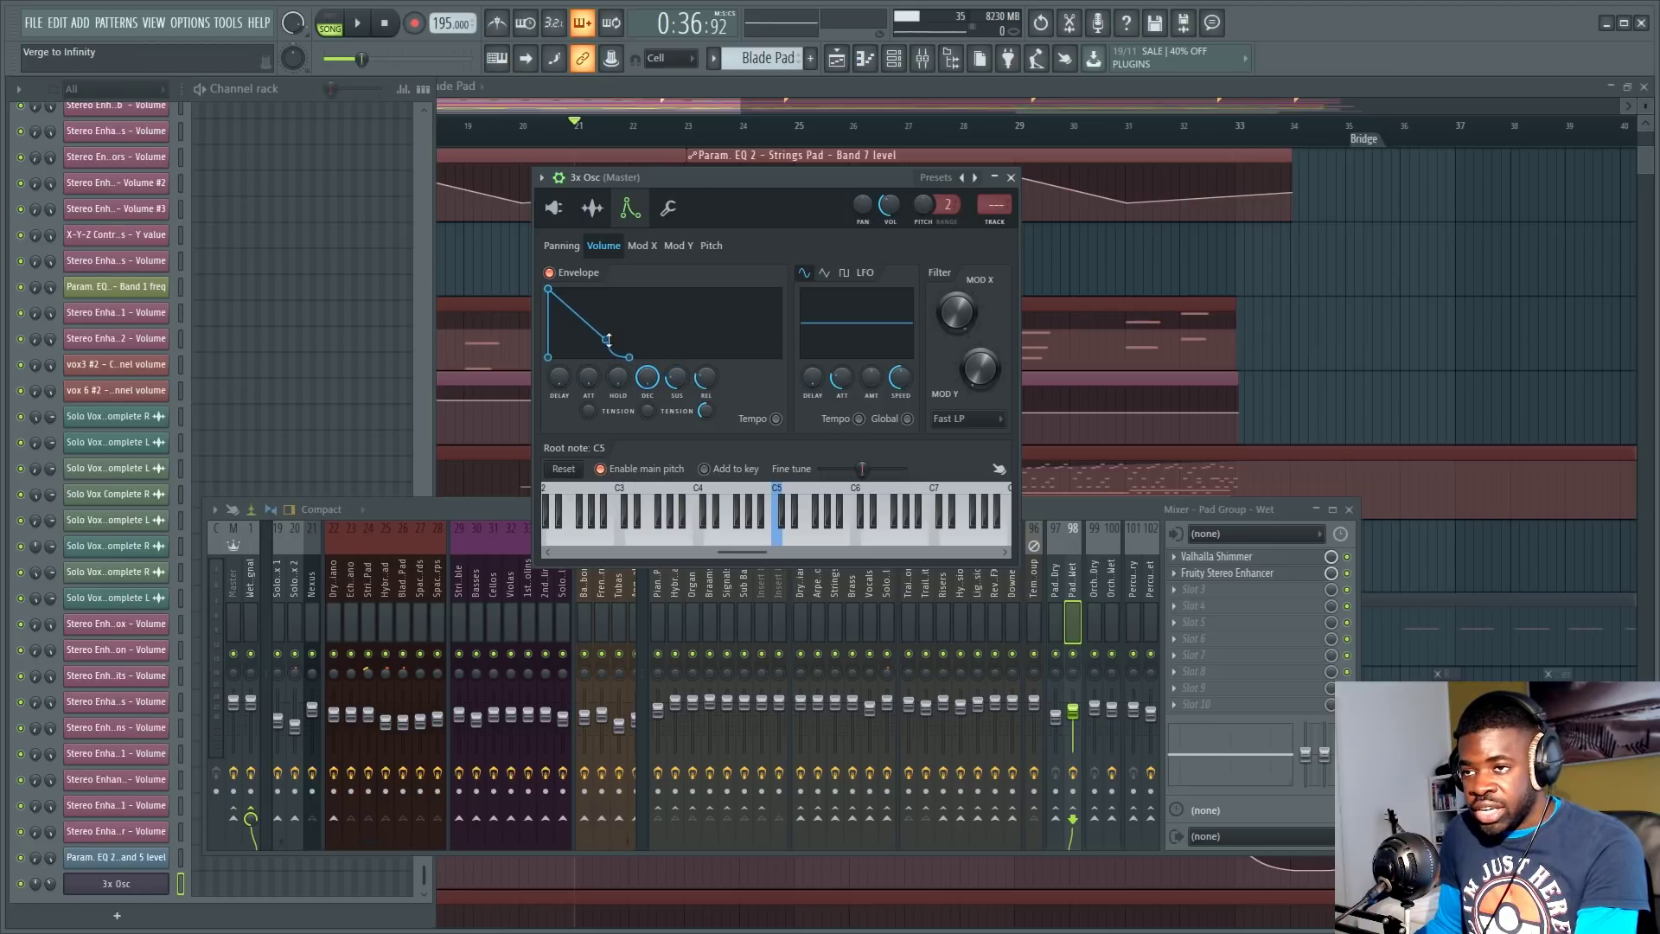
pyautogui.scroll(-3, 648, 380)
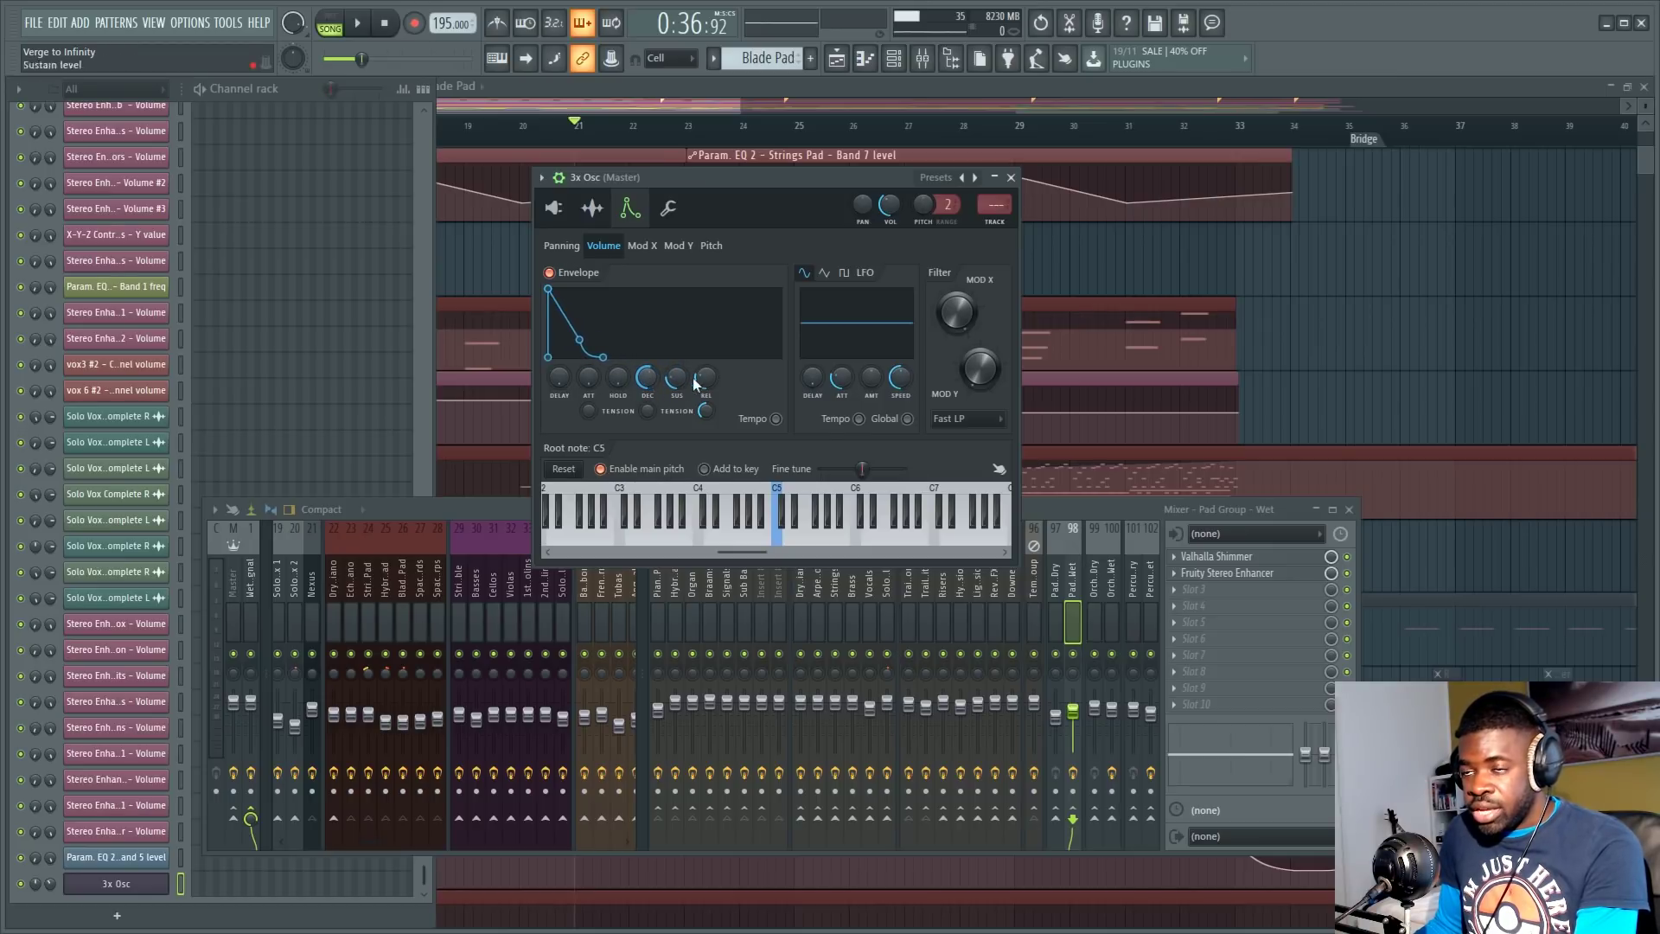
pyautogui.moveTo(646, 378); pyautogui.dragTo(646, 413)
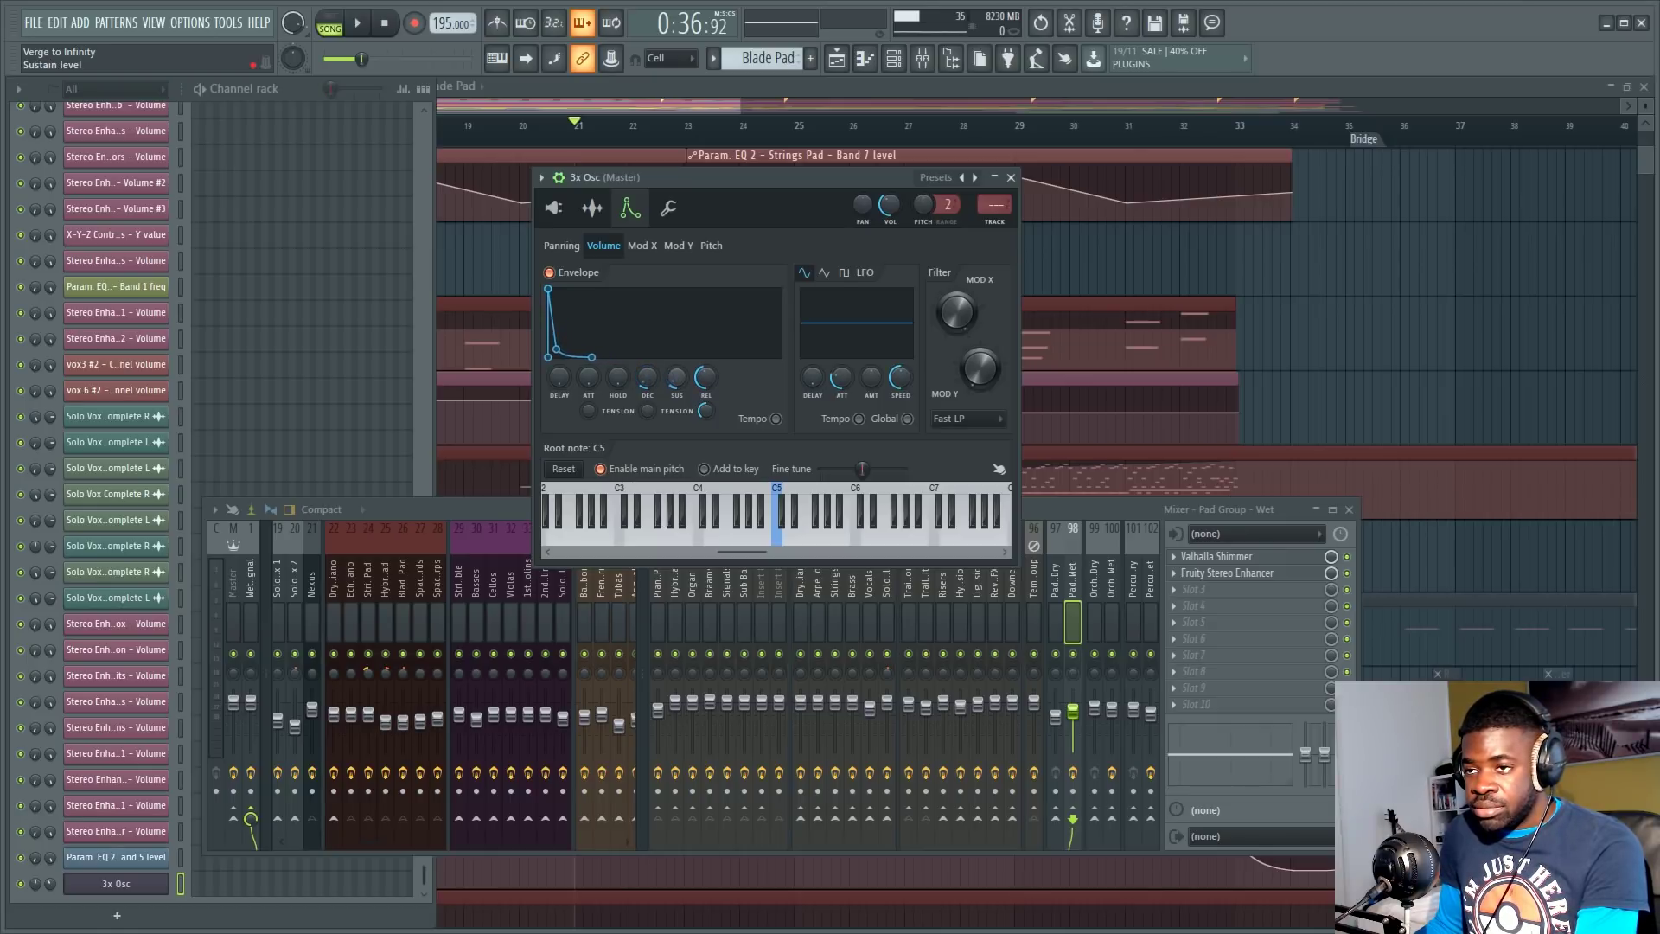
# Step: Compare a long release with a minimal release on the volume envelope while playing test notes
pyautogui.scroll(-2, 655, 378)
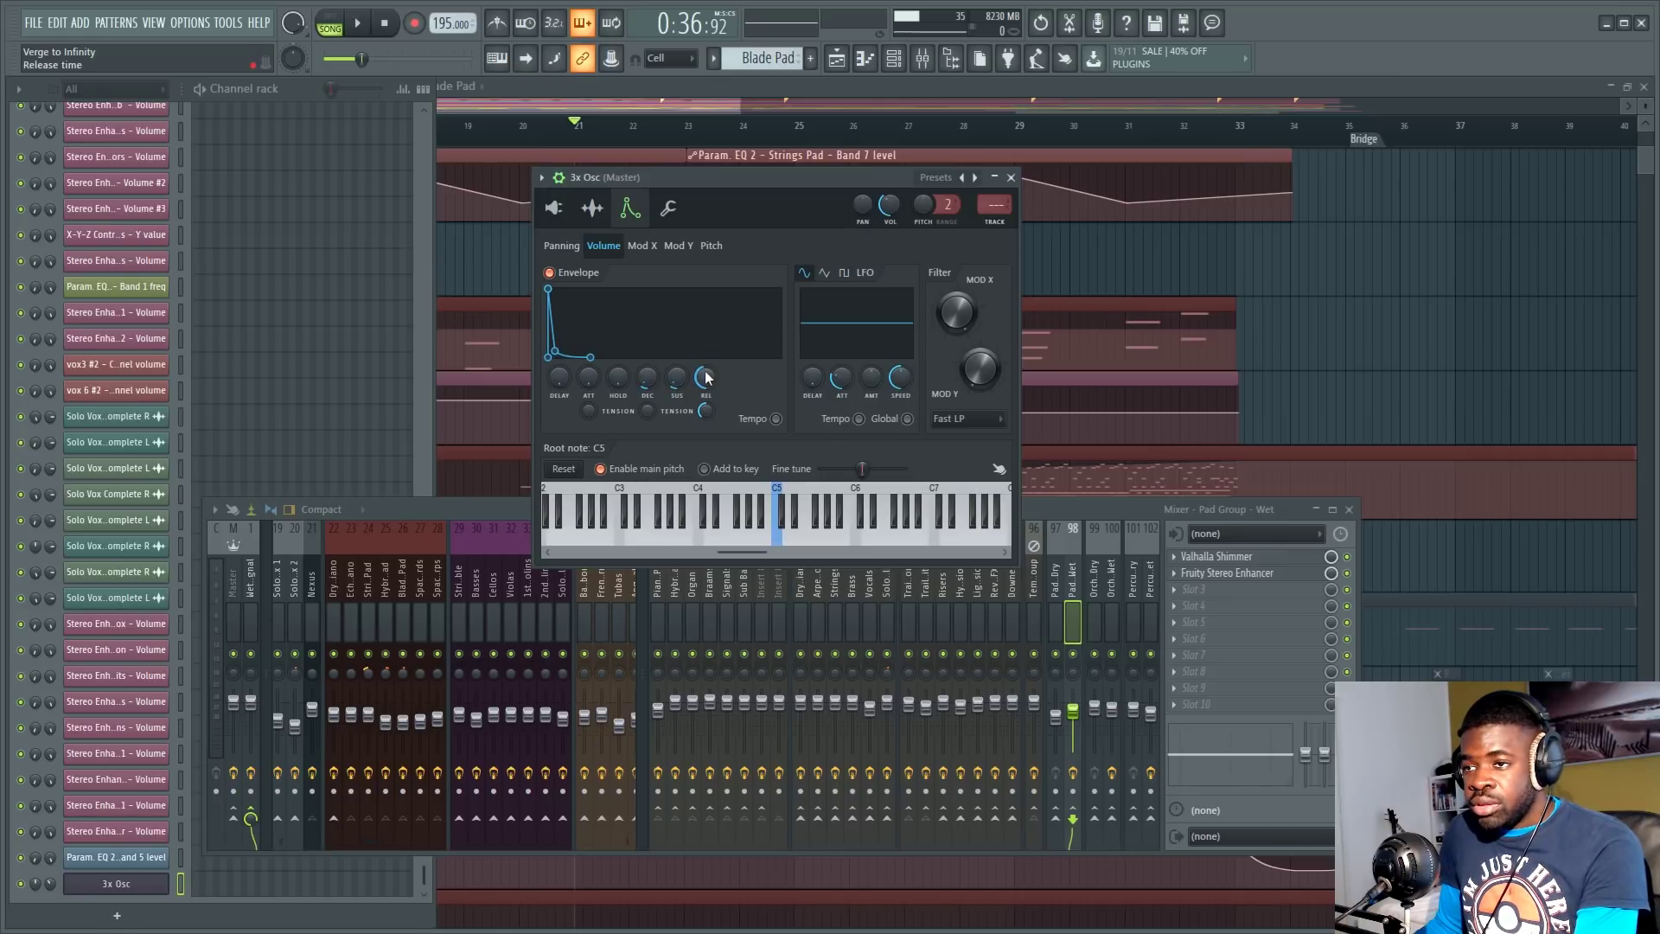
pyautogui.scroll(1, 707, 378)
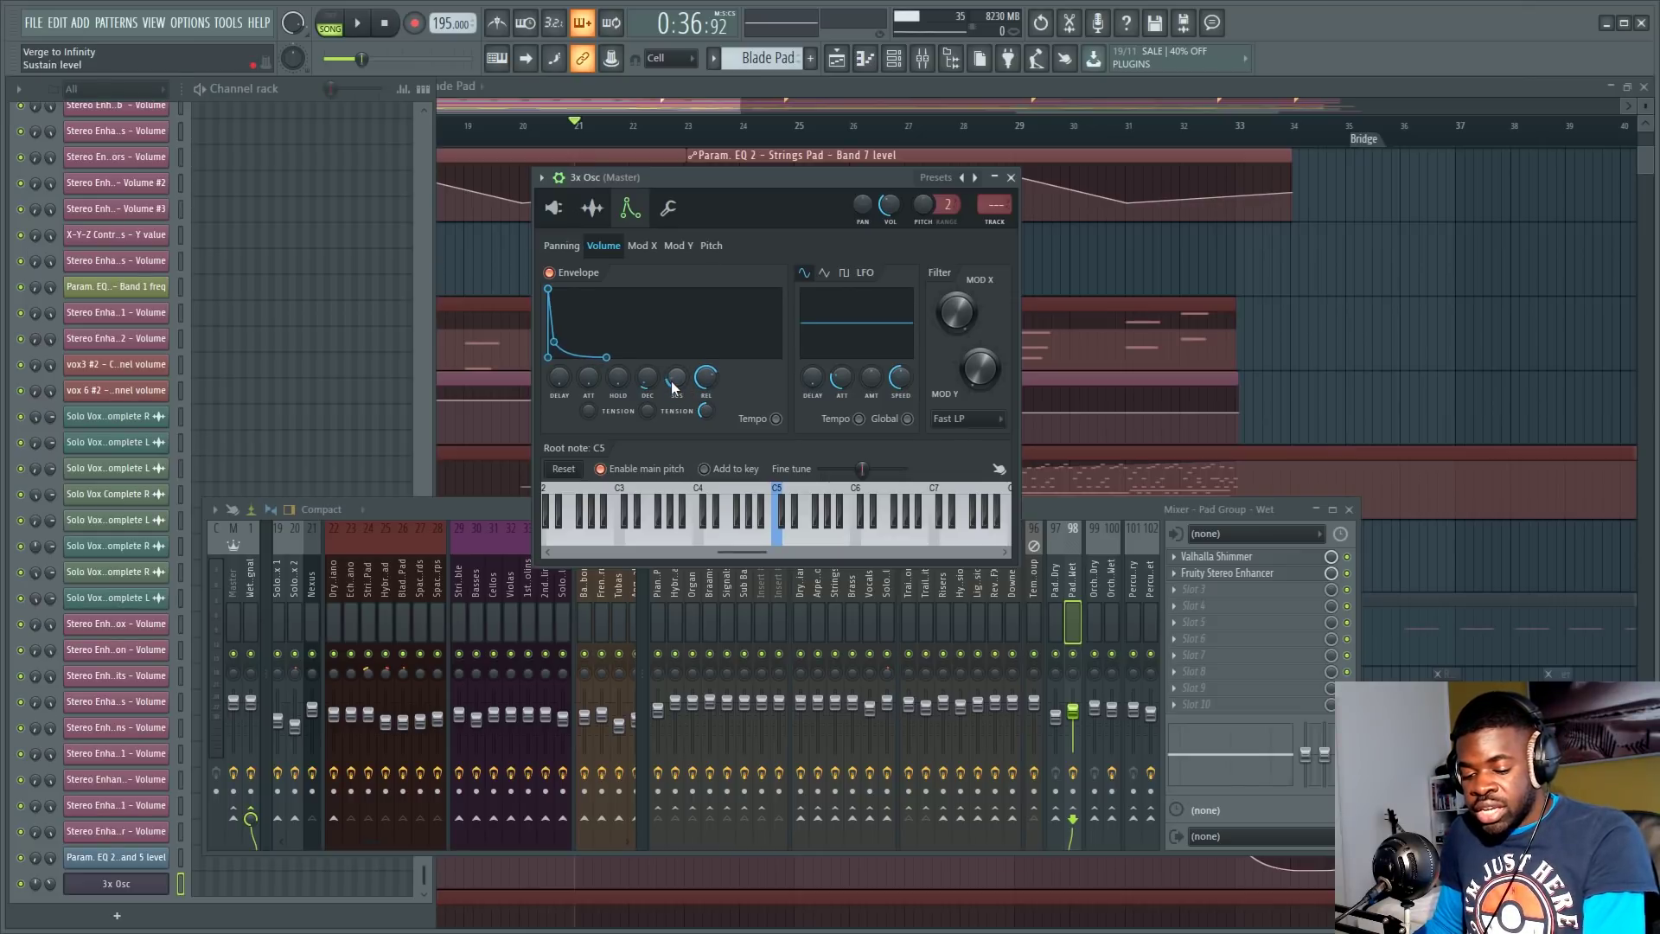
pyautogui.press('v')
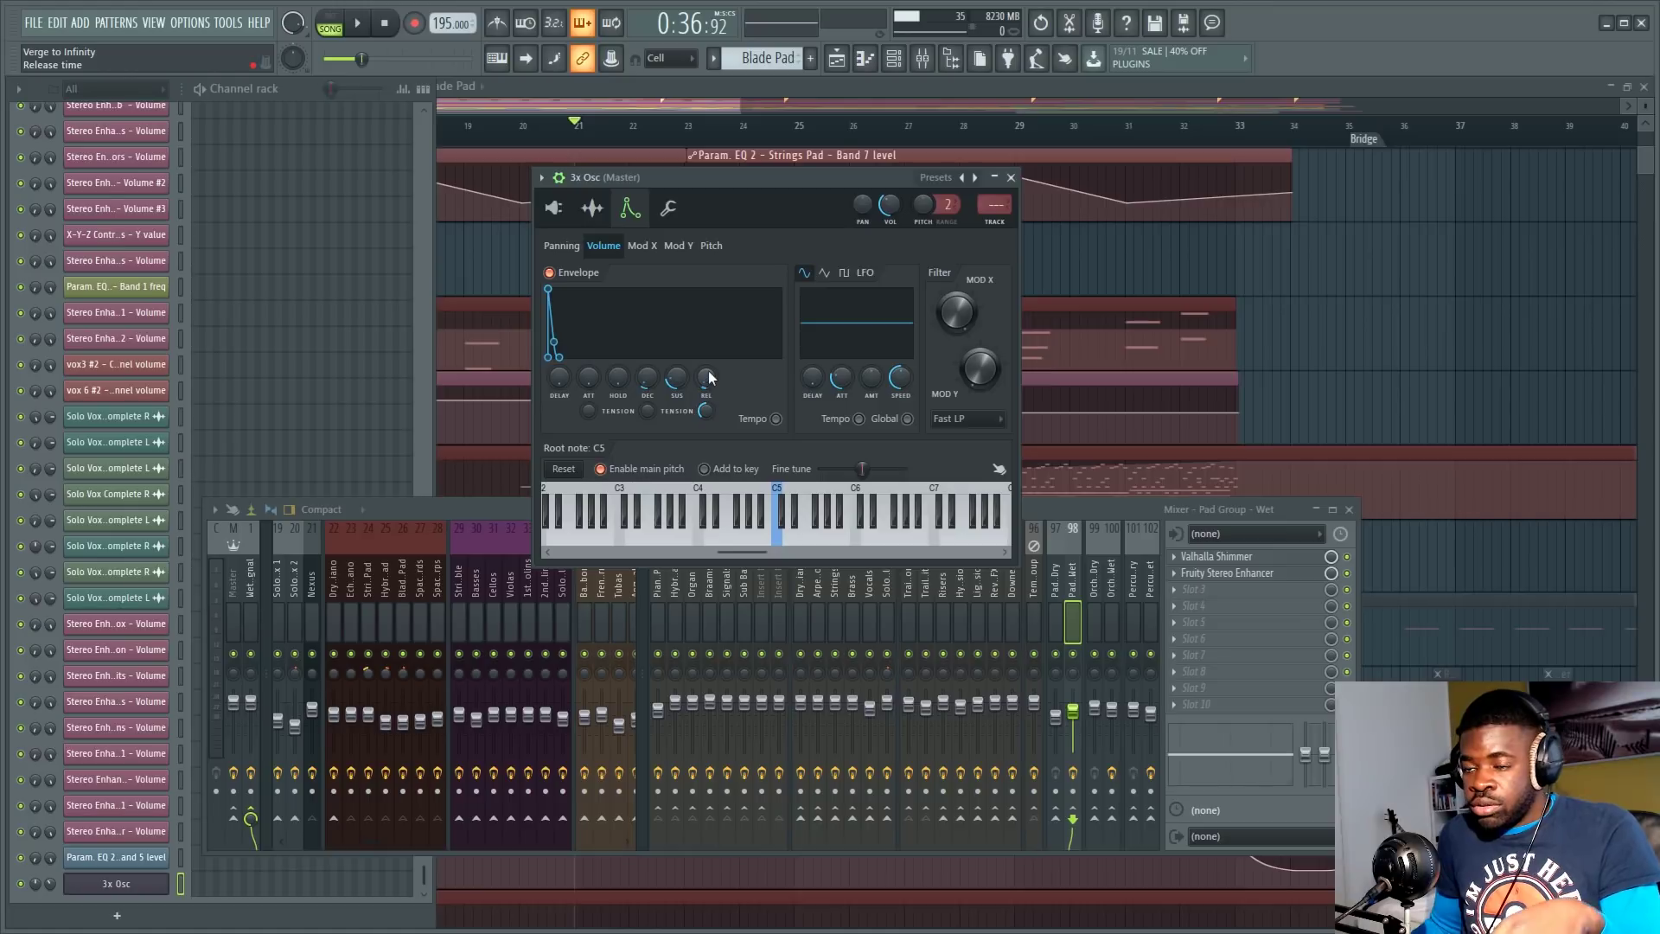
pyautogui.press('v')
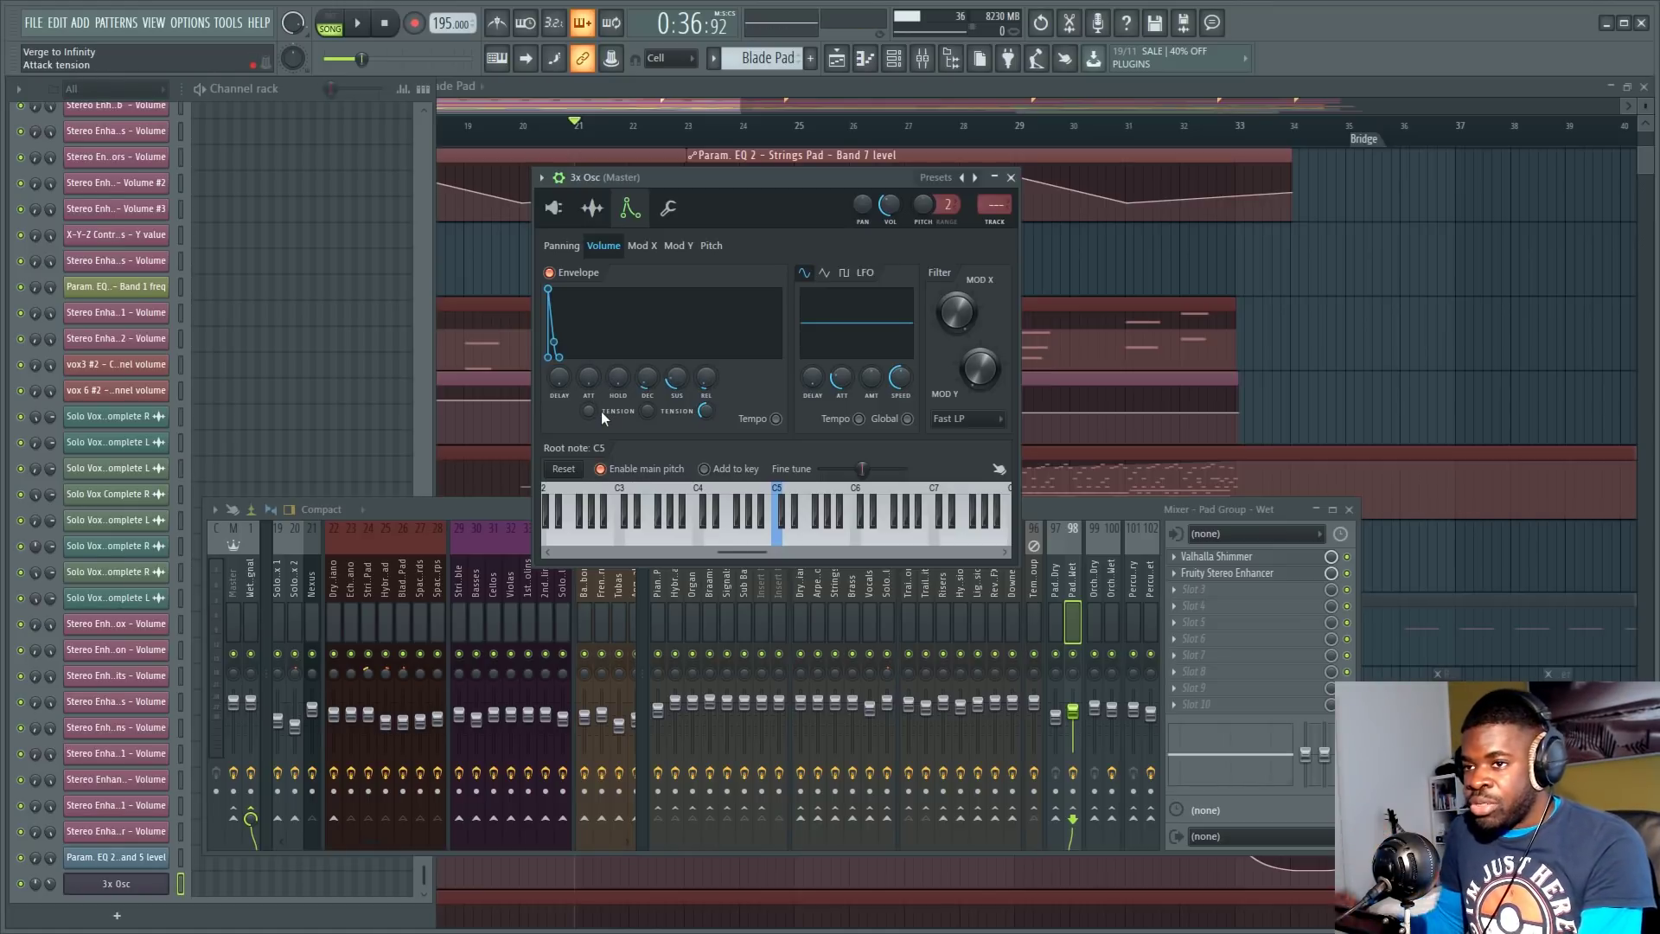
# Step: Reset the volume envelope's attack and decay to their defaults, keeping the hold time at zero
pyautogui.moveTo(595, 389); pyautogui.dragTo(613, 401)
pyautogui.rightClick(618, 377)
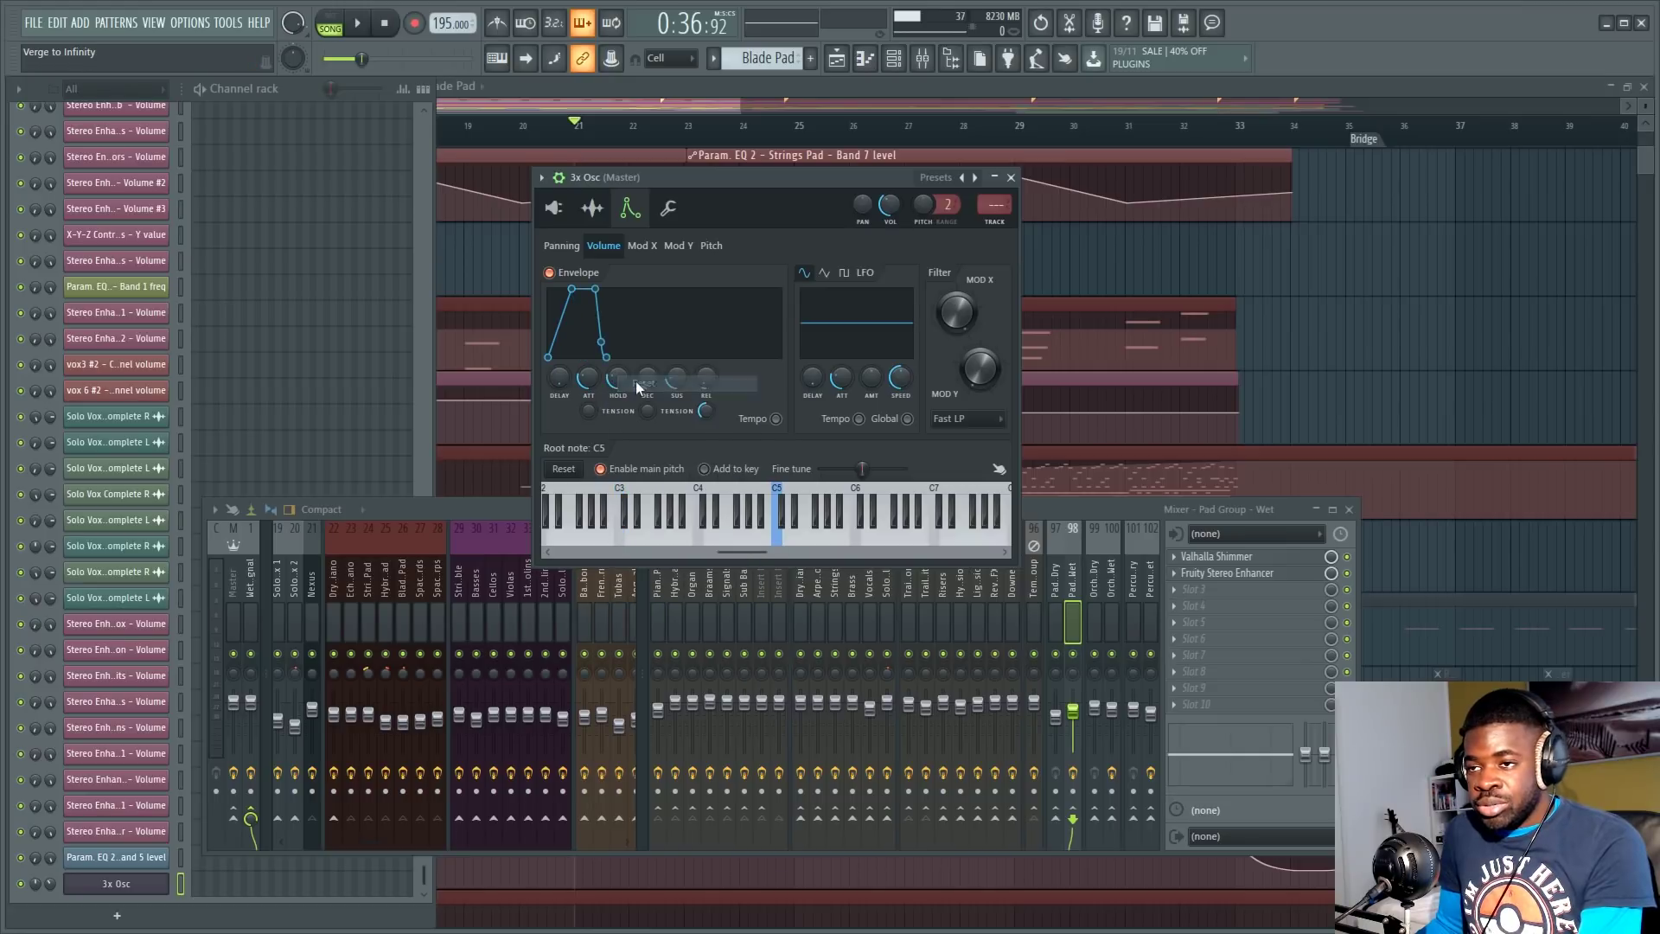
pyautogui.rightClick(648, 377)
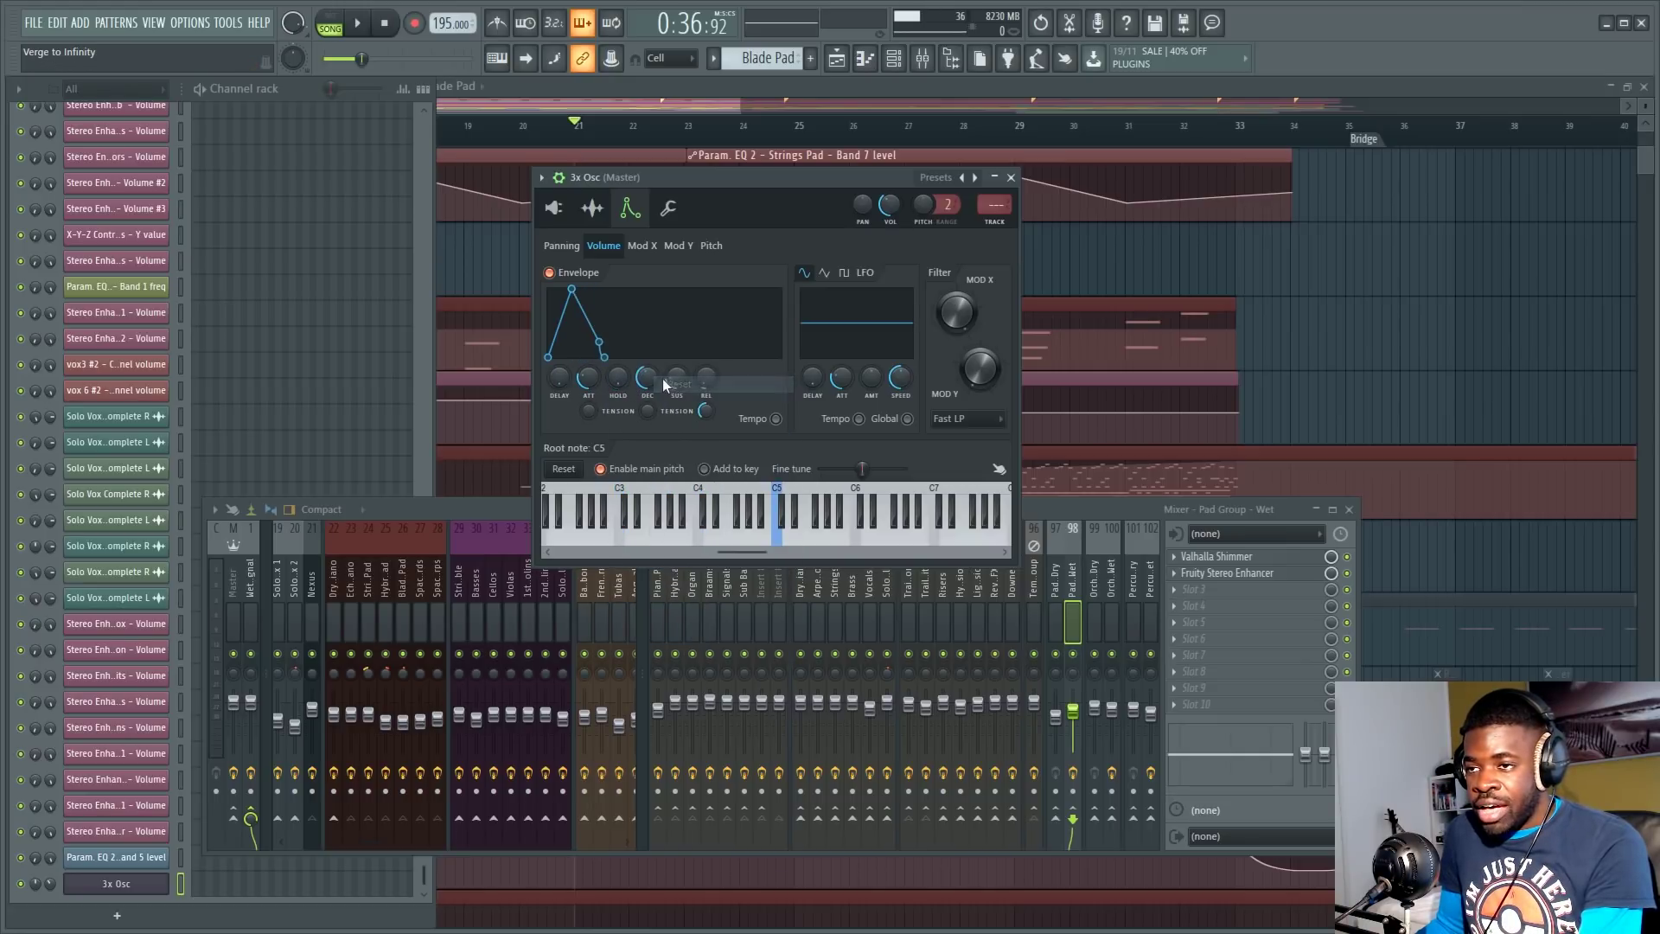
pyautogui.click(692, 385)
# Step: Shape a pad envelope with a longer attack, maximum decay and sustain, and a slightly longer release
pyautogui.moveTo(588, 377); pyautogui.dragTo(677, 366)
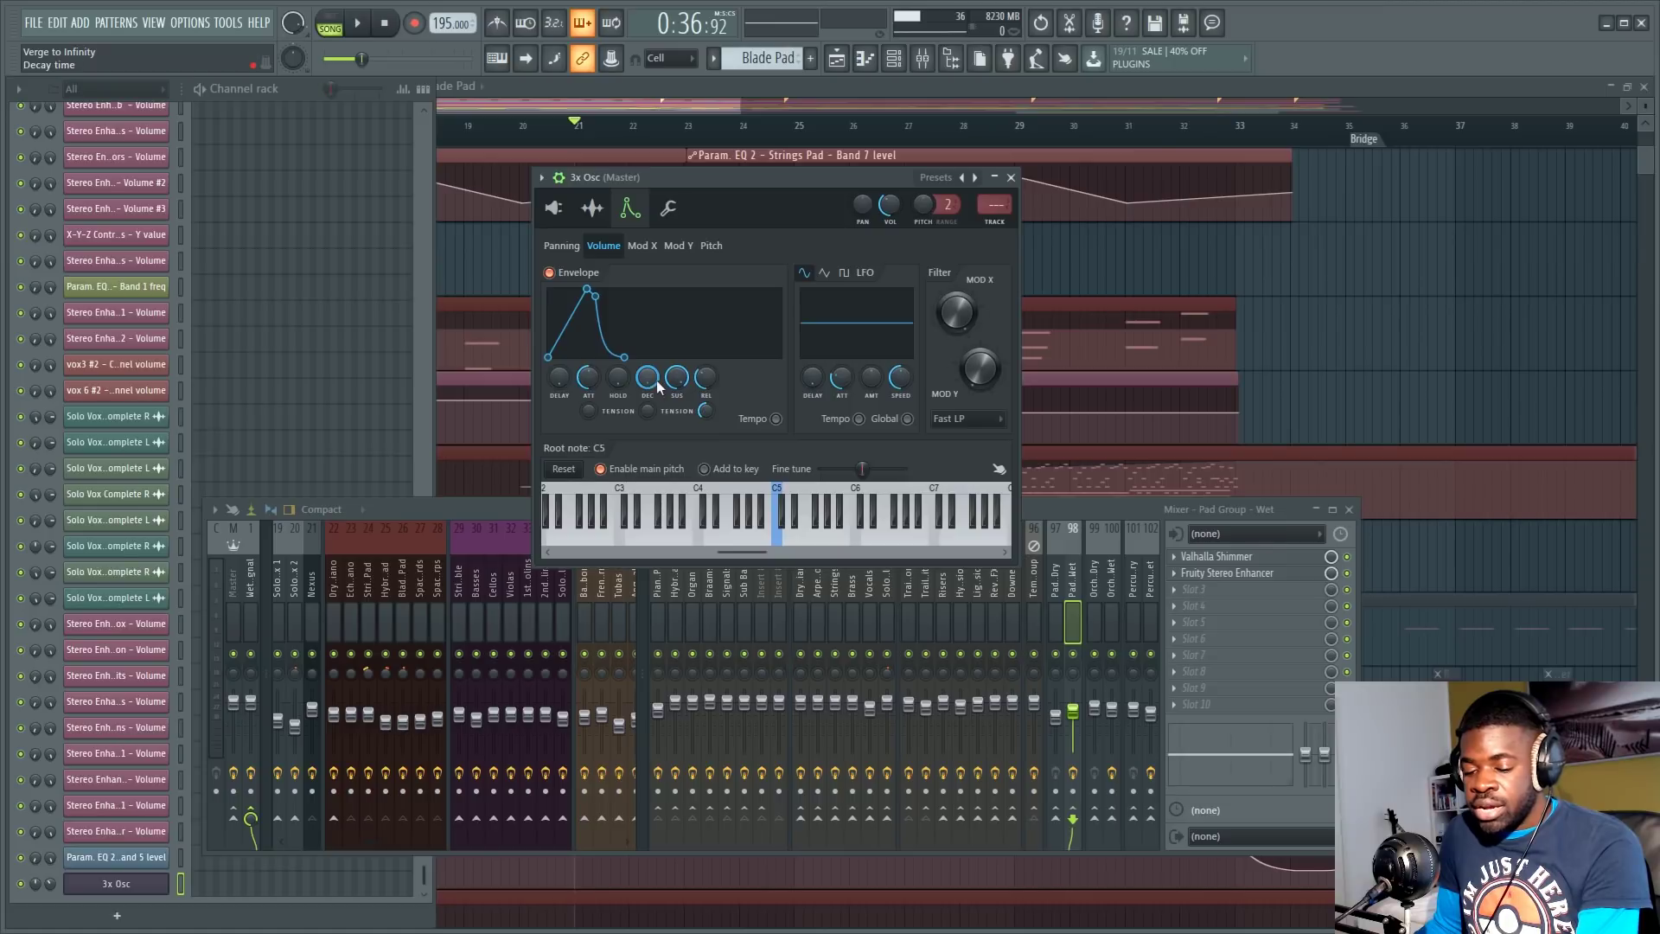
pyautogui.moveTo(677, 377); pyautogui.dragTo(678, 391)
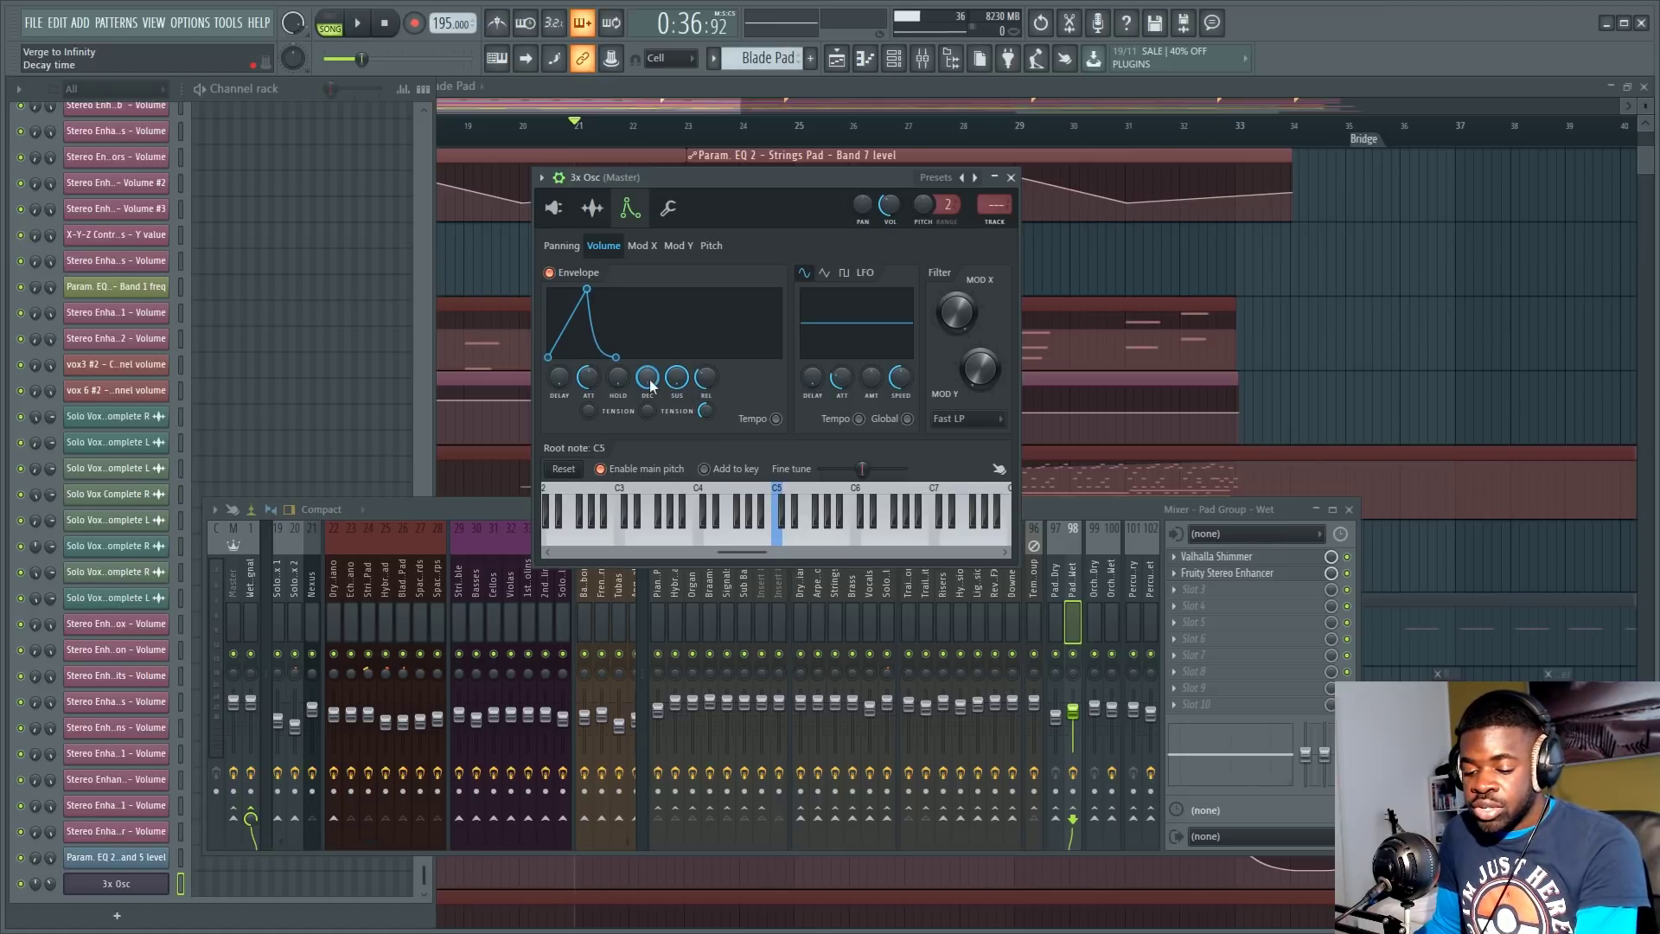
pyautogui.moveTo(651, 385); pyautogui.dragTo(650, 379)
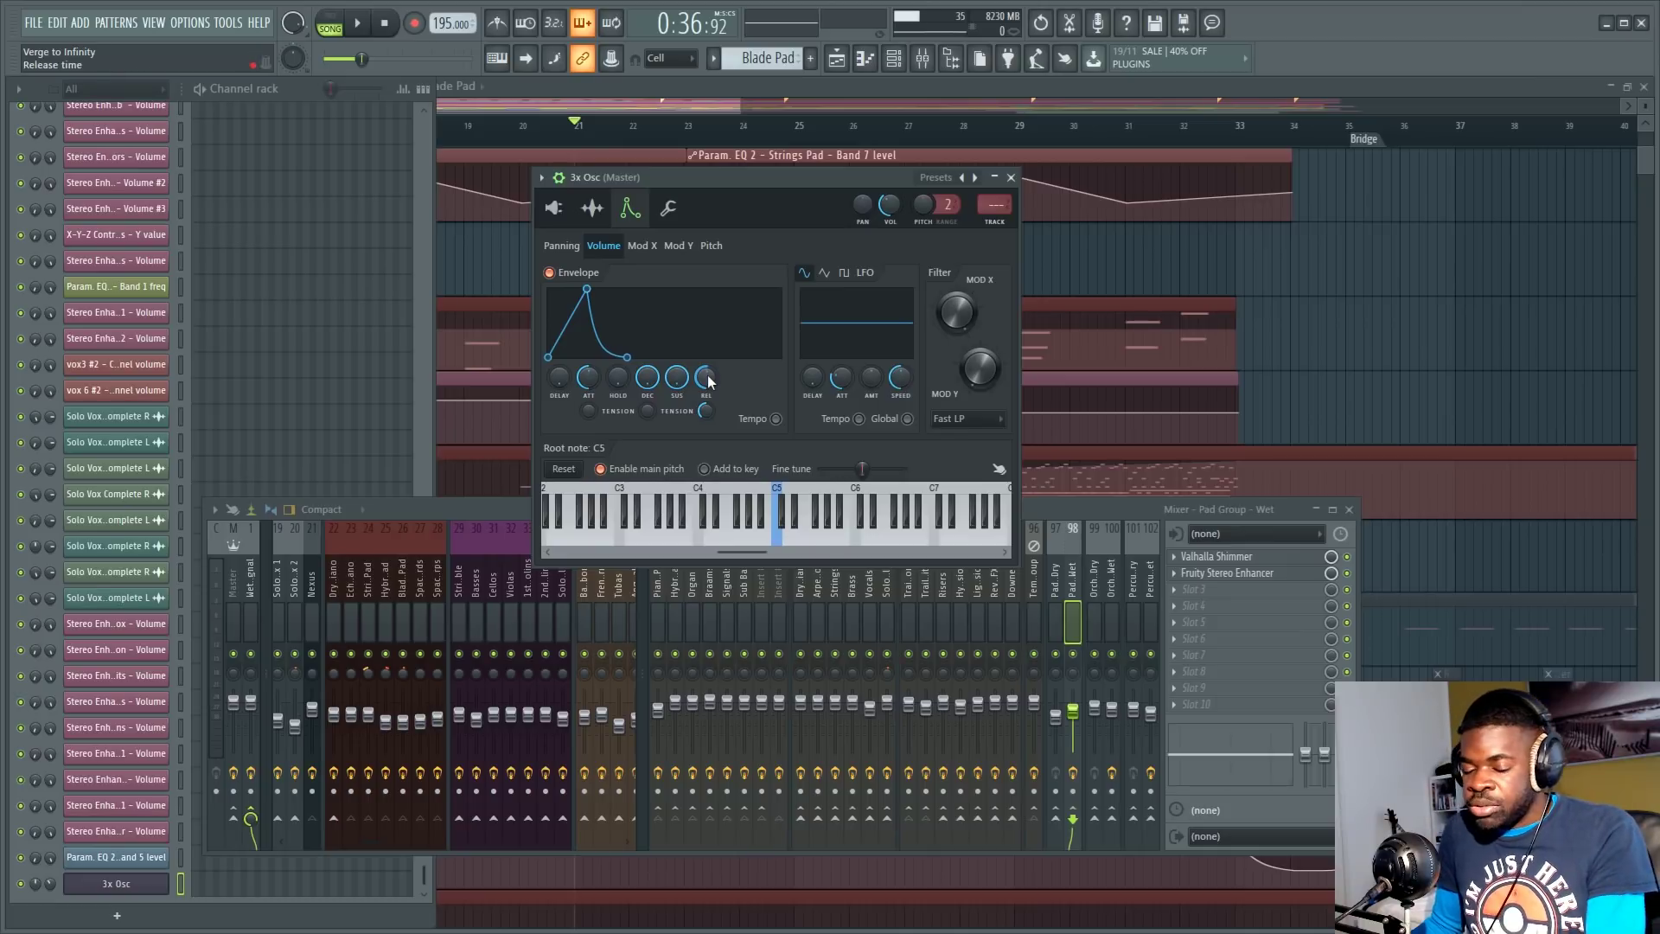
# Step: View the oscillator and sample settings, return to the envelope settings and lower the volume attack to zero
pyautogui.click(554, 209)
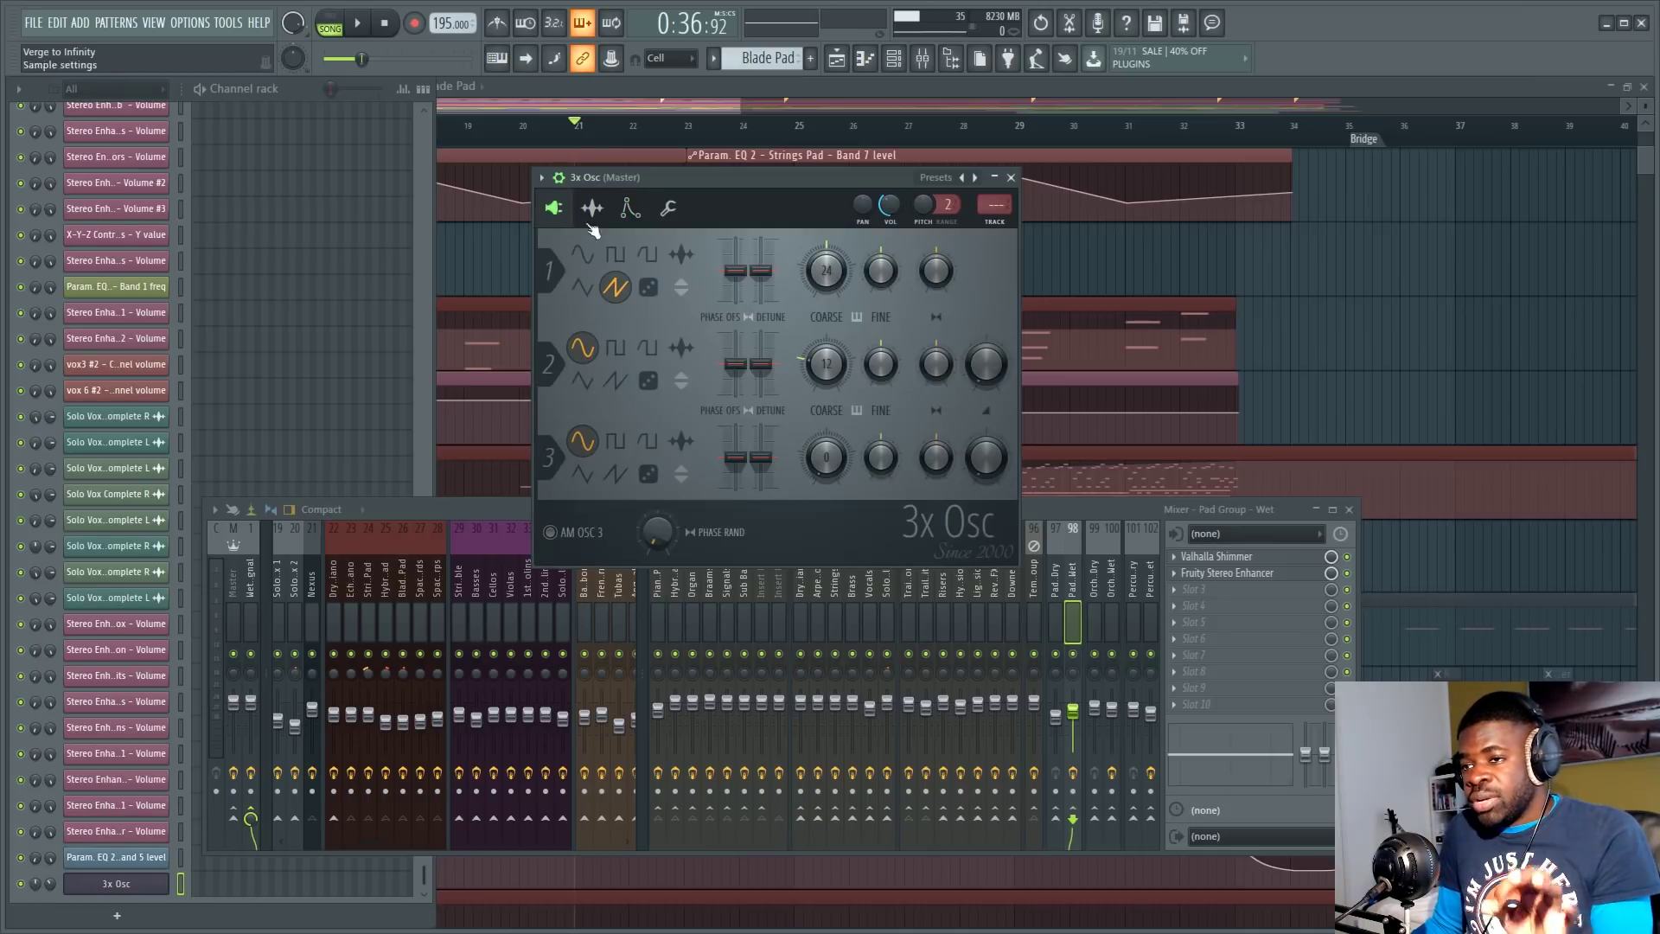
pyautogui.click(592, 208)
pyautogui.click(631, 207)
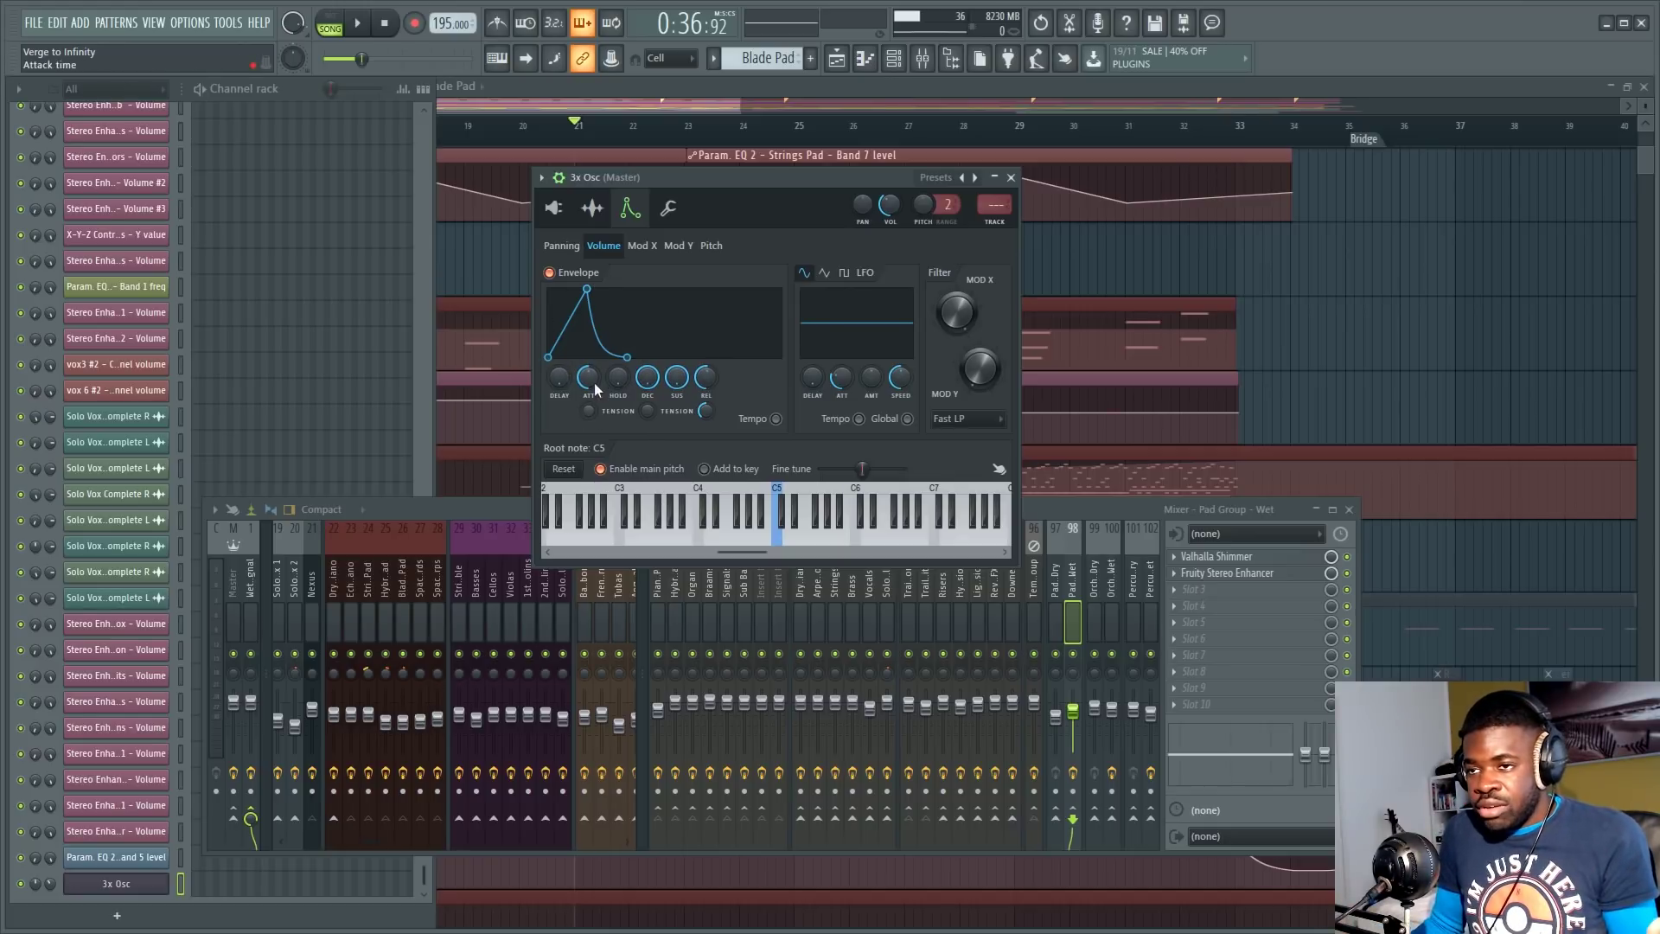
pyautogui.moveTo(589, 378); pyautogui.dragTo(589, 424)
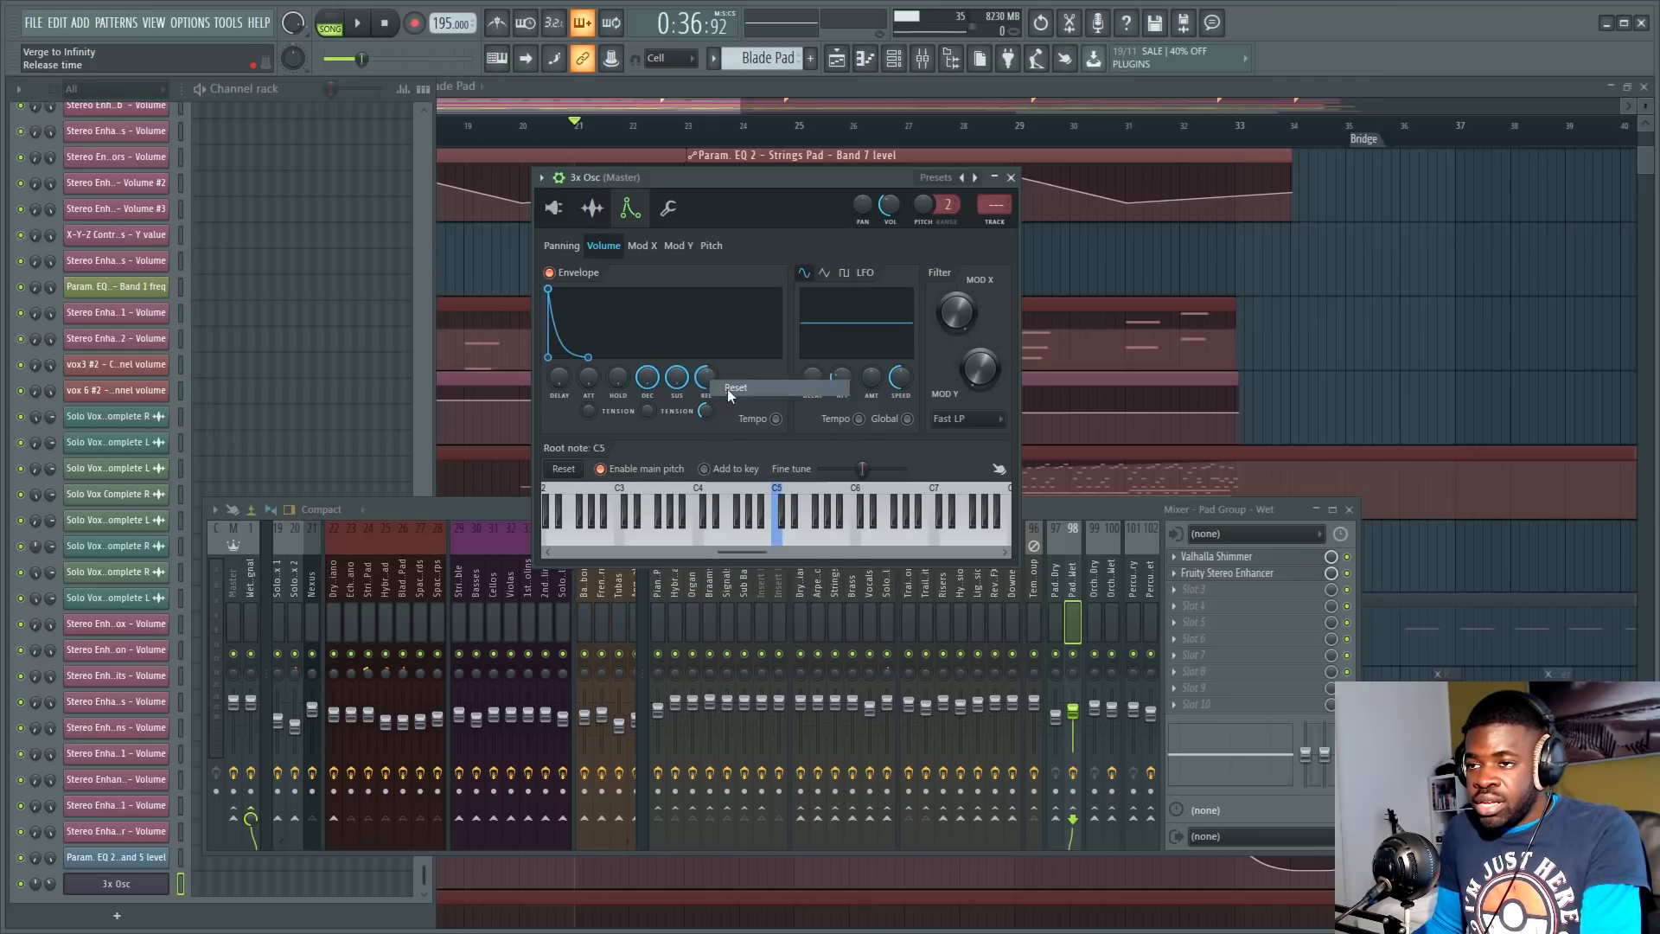
# Step: Shorten the release and slightly lower the sustain of the 3x Osc volume envelope, view the oscillators and close the synth
pyautogui.moveTo(706, 378); pyautogui.dragTo(706, 428)
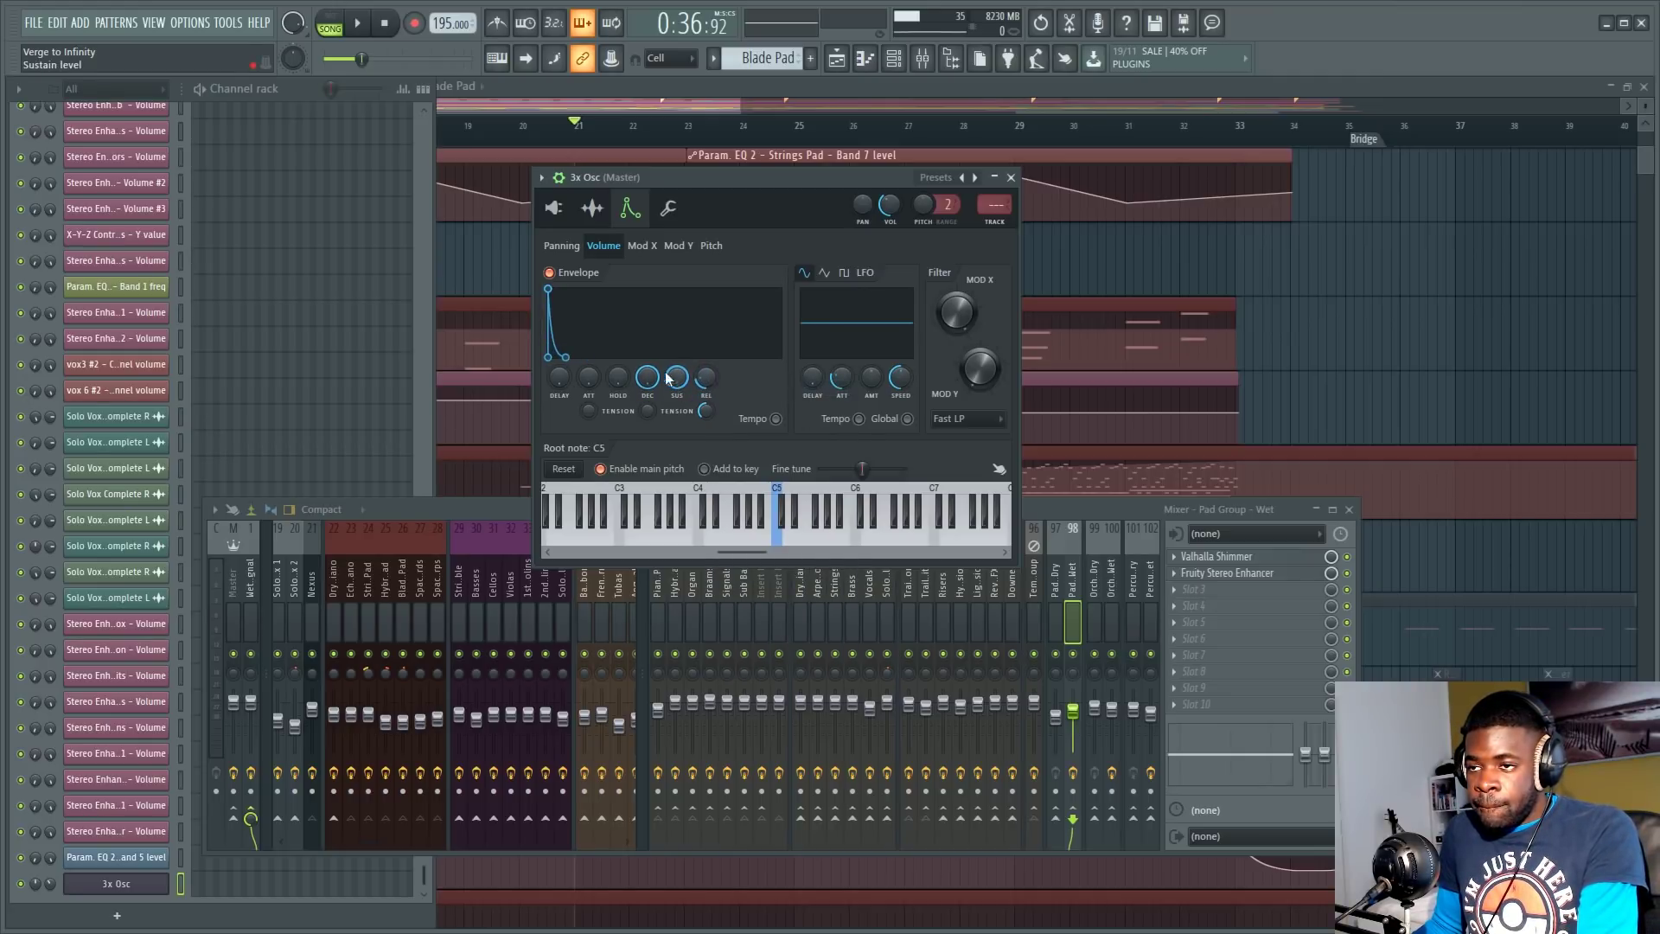
pyautogui.scroll(-5, 670, 377)
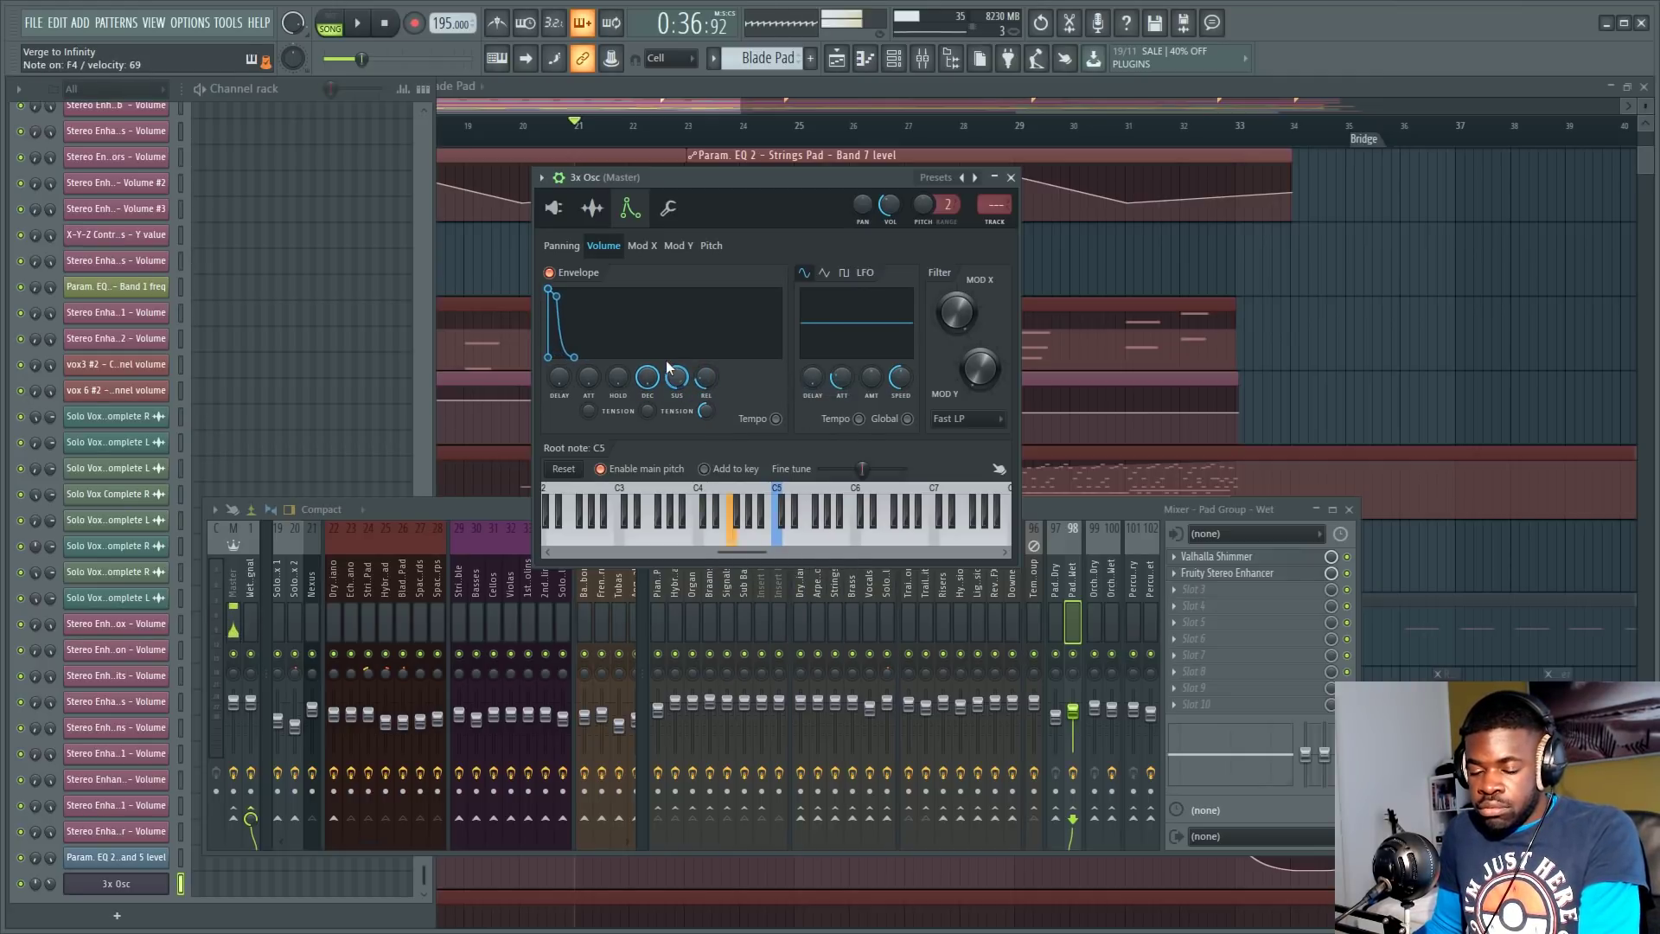
pyautogui.click(592, 207)
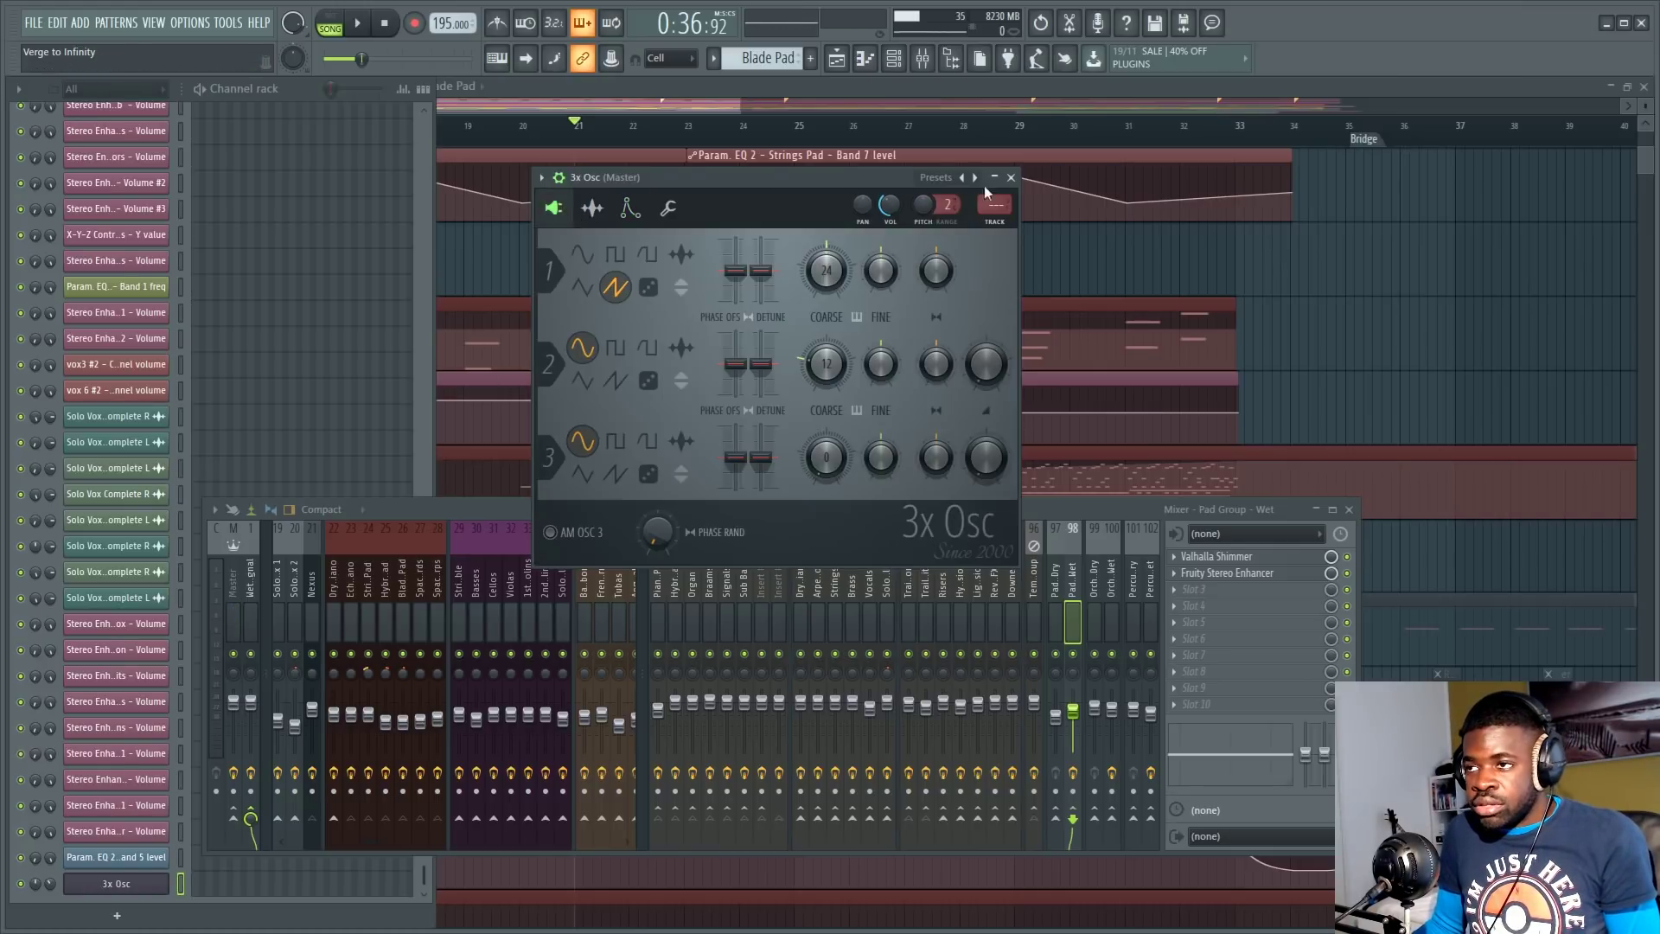
pyautogui.click(1011, 178)
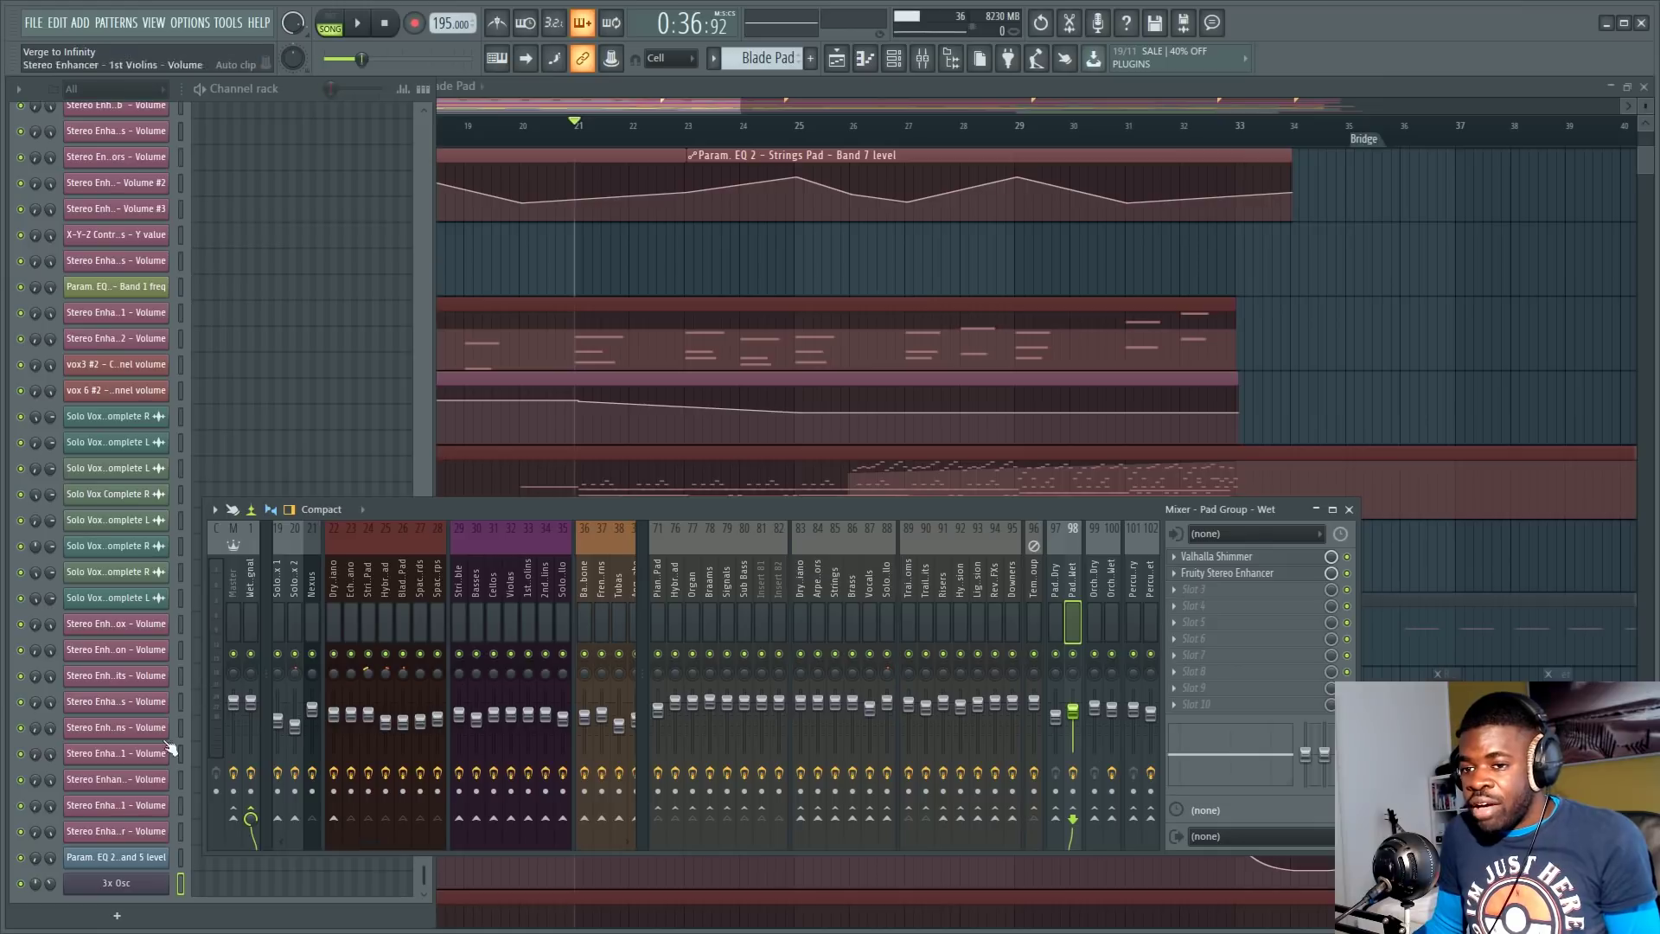
# Step: Return to the playlist and open the Hybrid Pads clip's notes in the piano roll
pyautogui.click(125, 905)
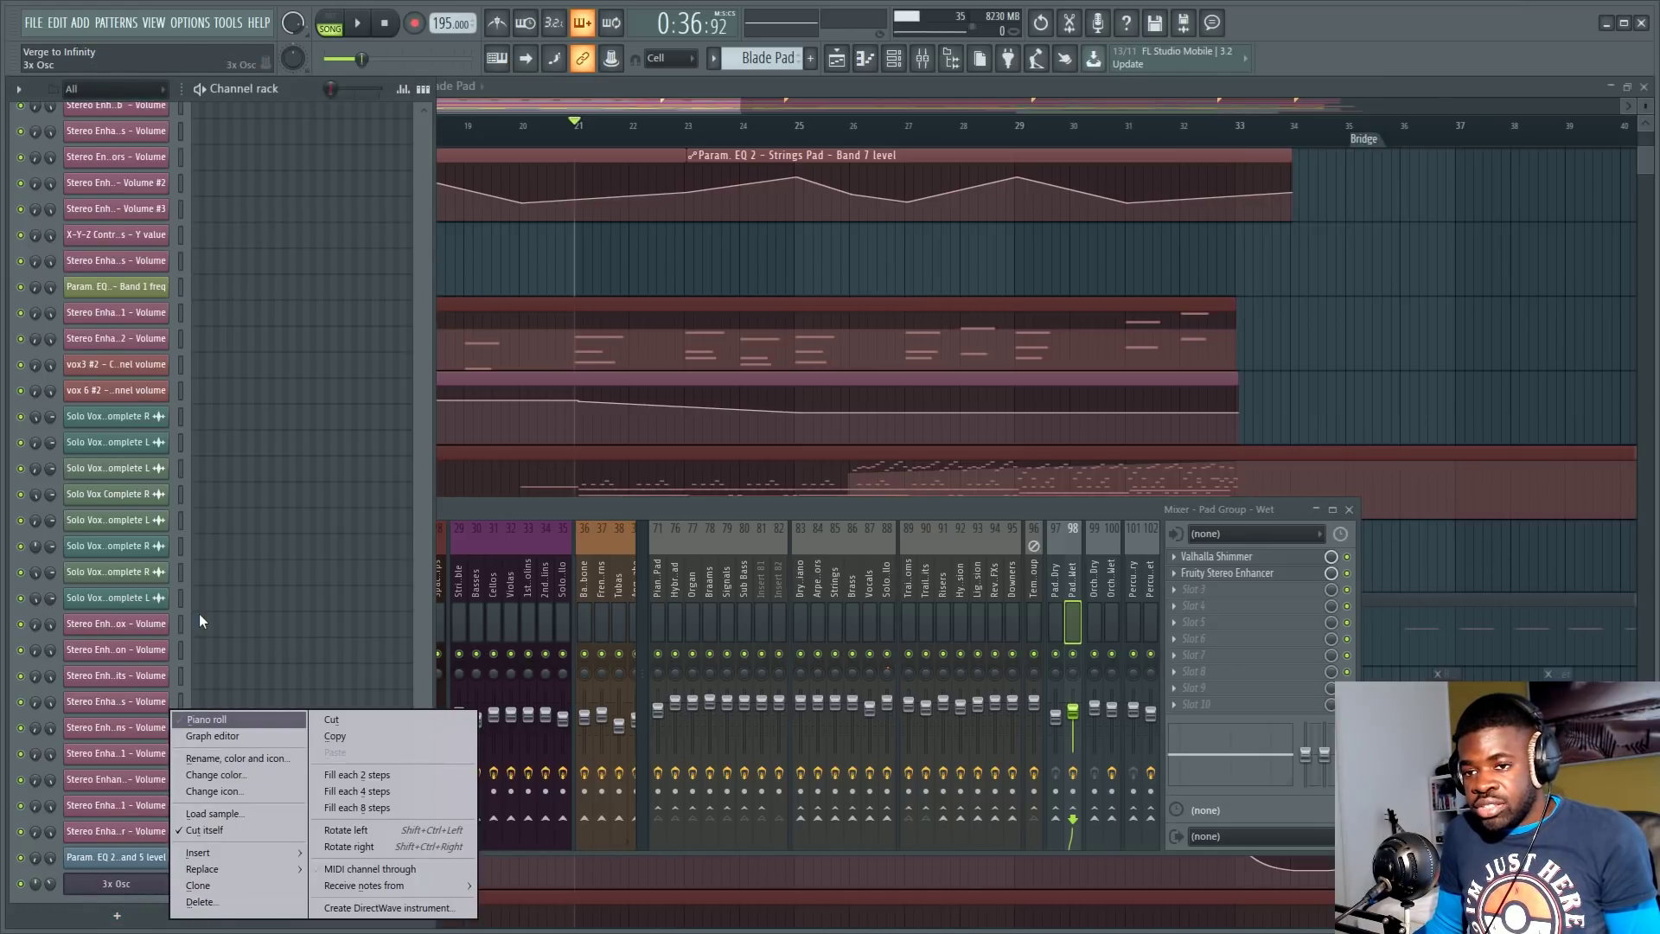
pyautogui.click(187, 622)
pyautogui.click(1073, 351)
pyautogui.scroll(3, 807, 281)
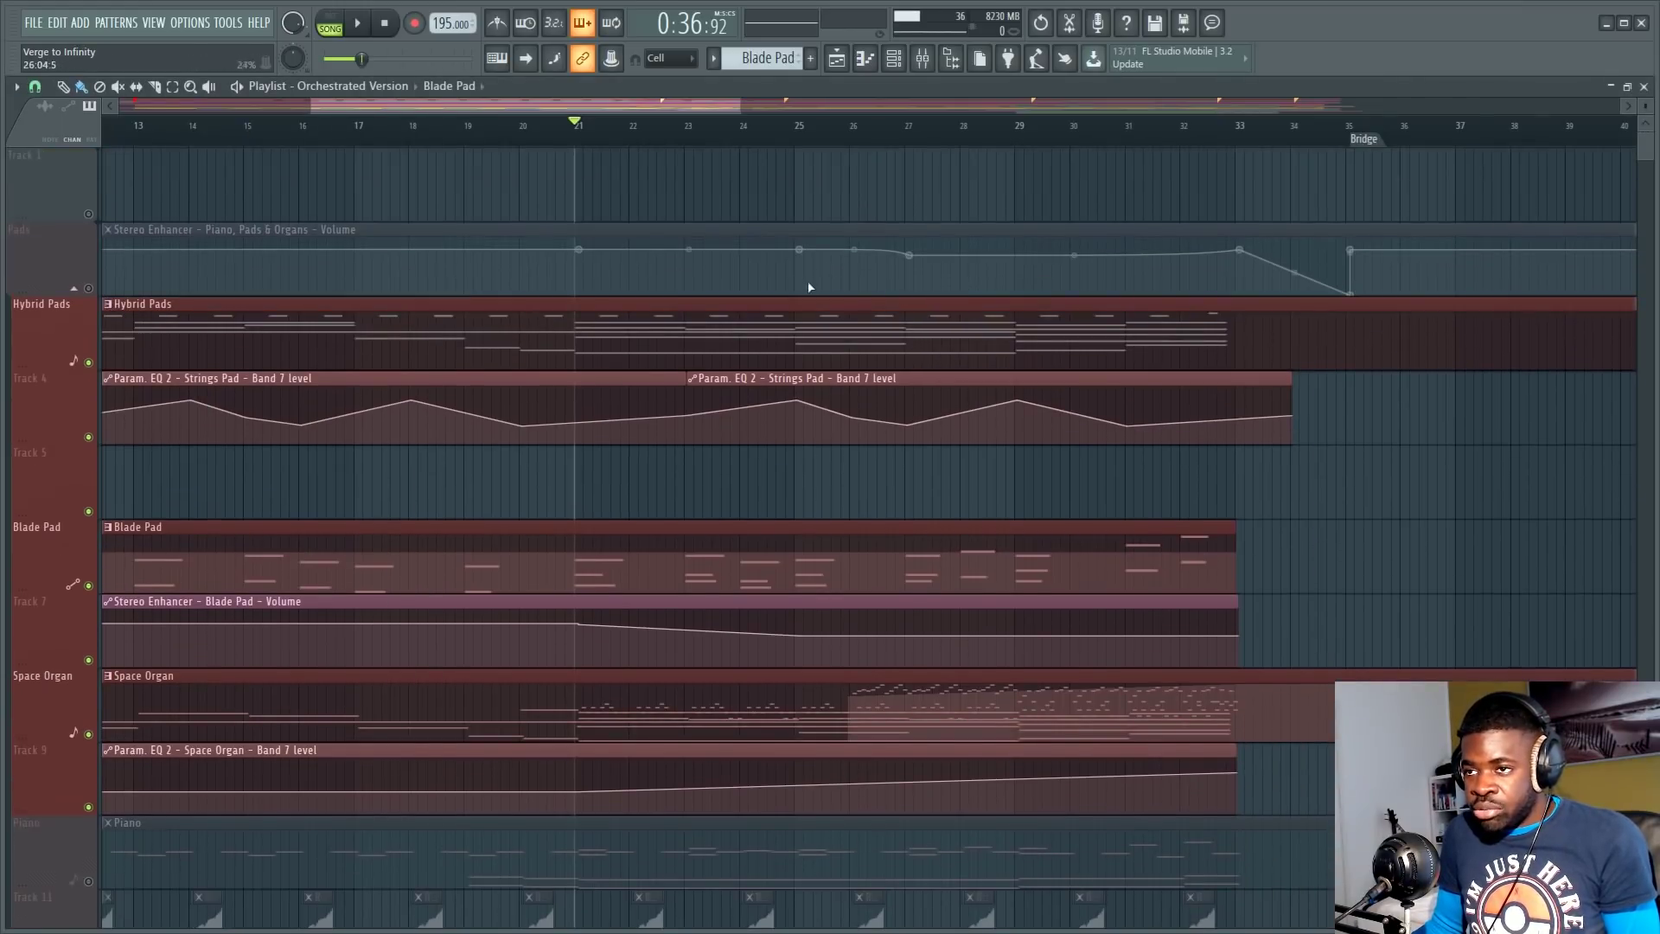
pyautogui.scroll(-1, 639, 268)
pyautogui.scroll(-1, 640, 268)
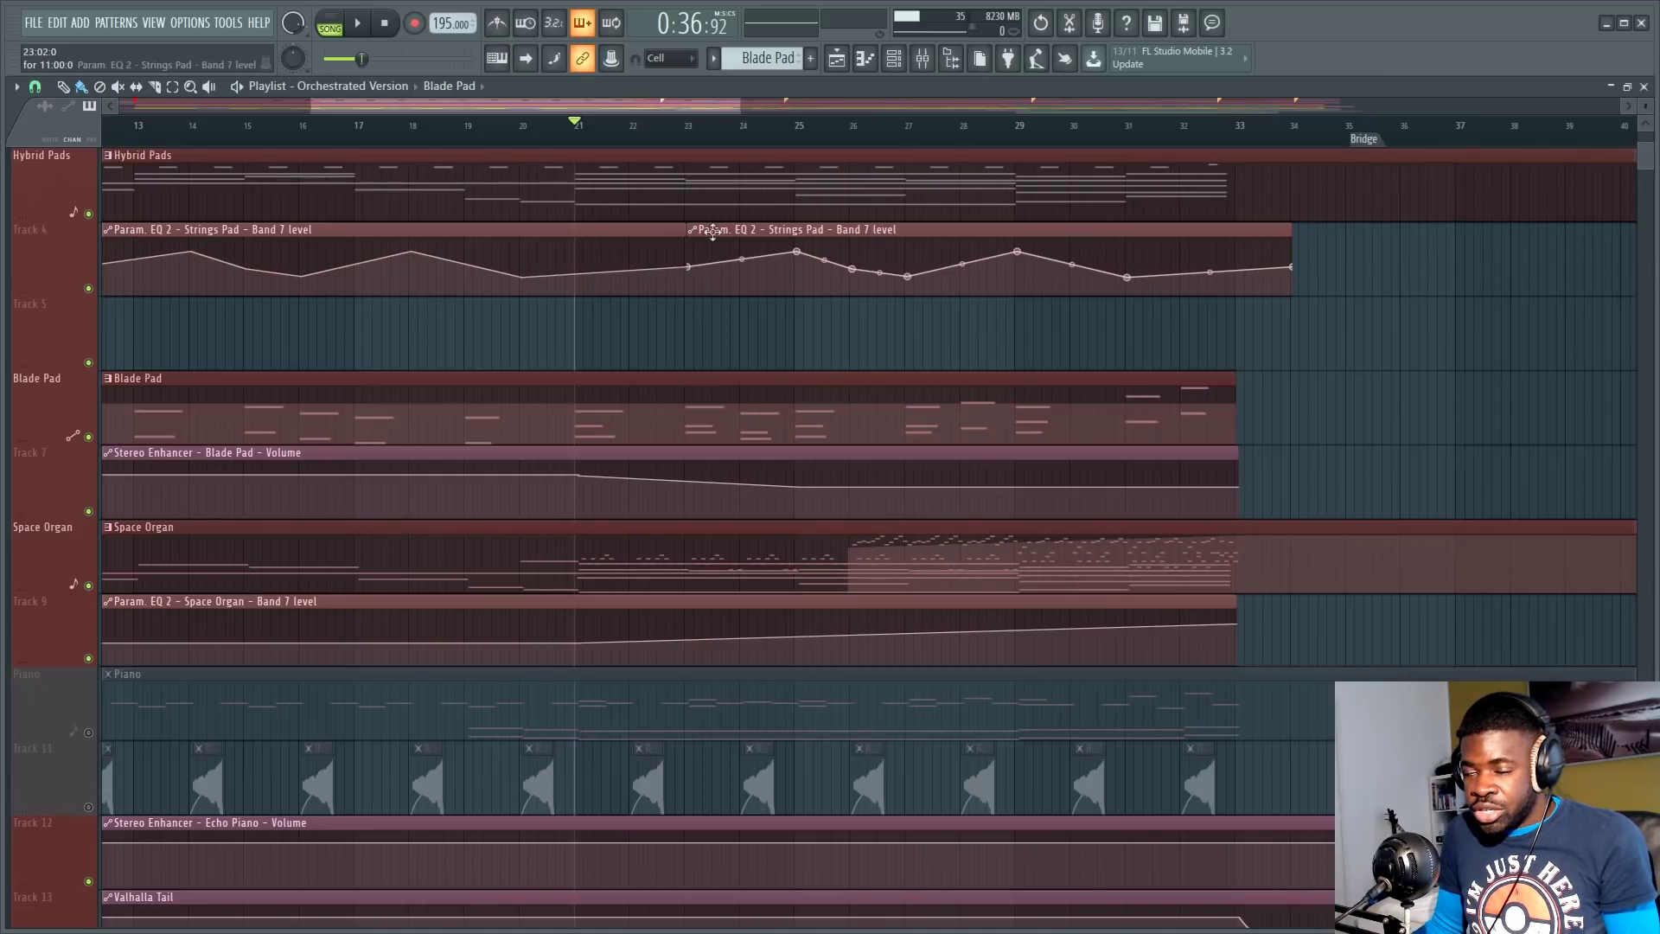
pyautogui.doubleClick(723, 204)
# Step: View the Pad Group channel's Kontakt instrument list and go back to the playlist
pyautogui.press('F6')
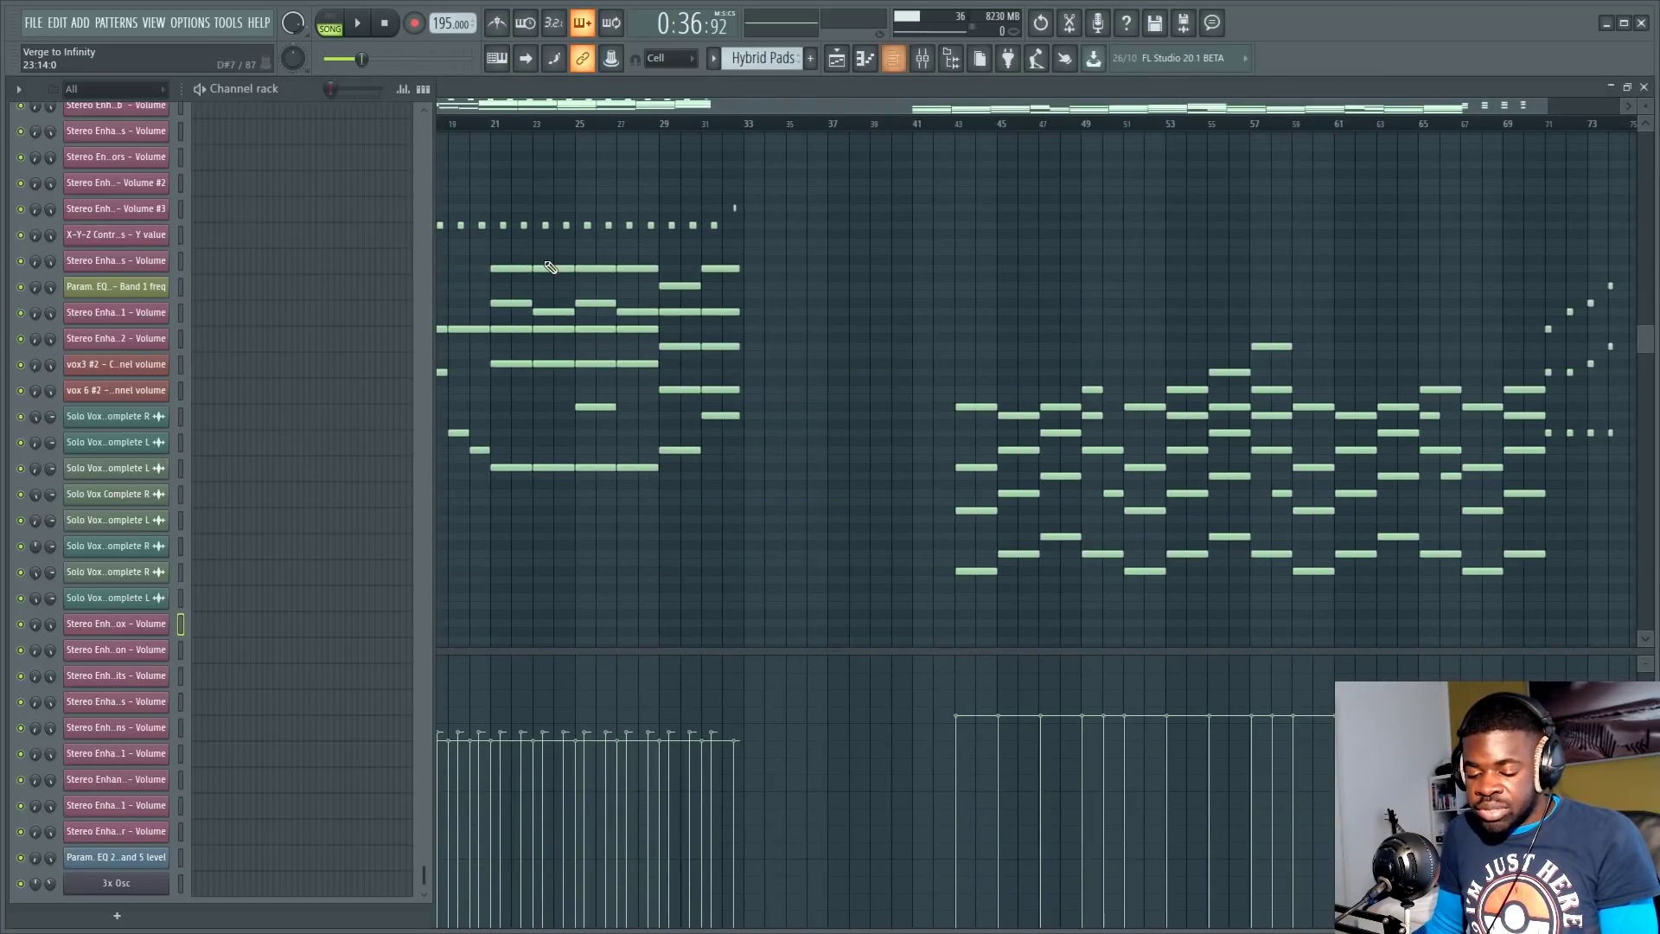
pyautogui.click(138, 132)
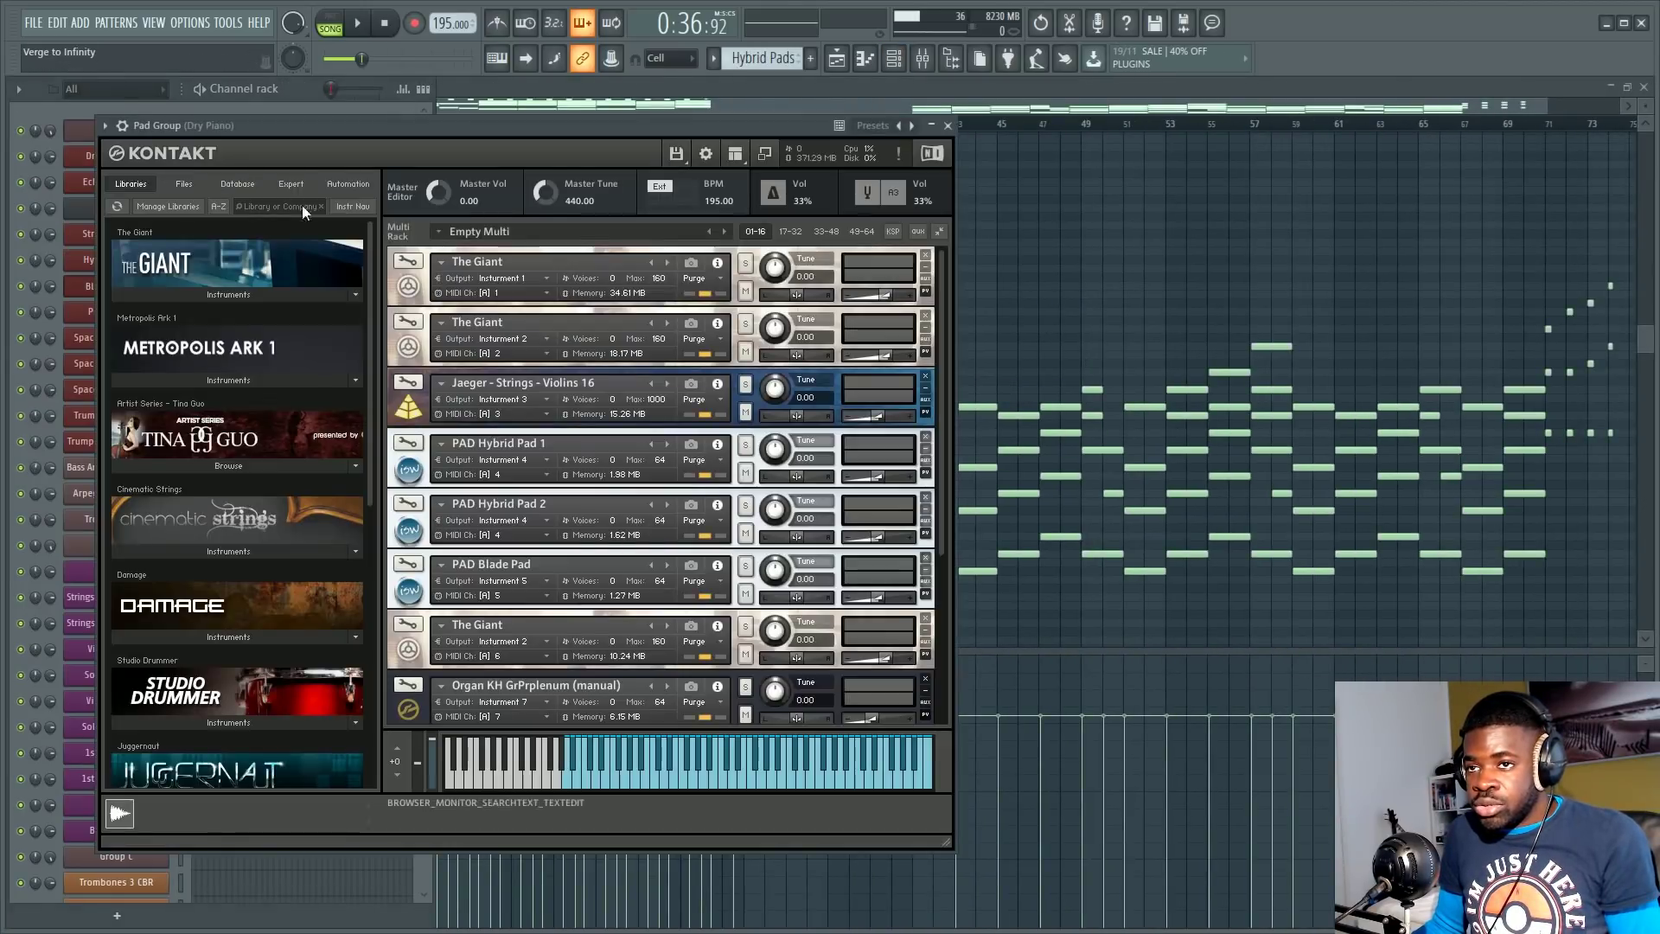
pyautogui.press('F5')
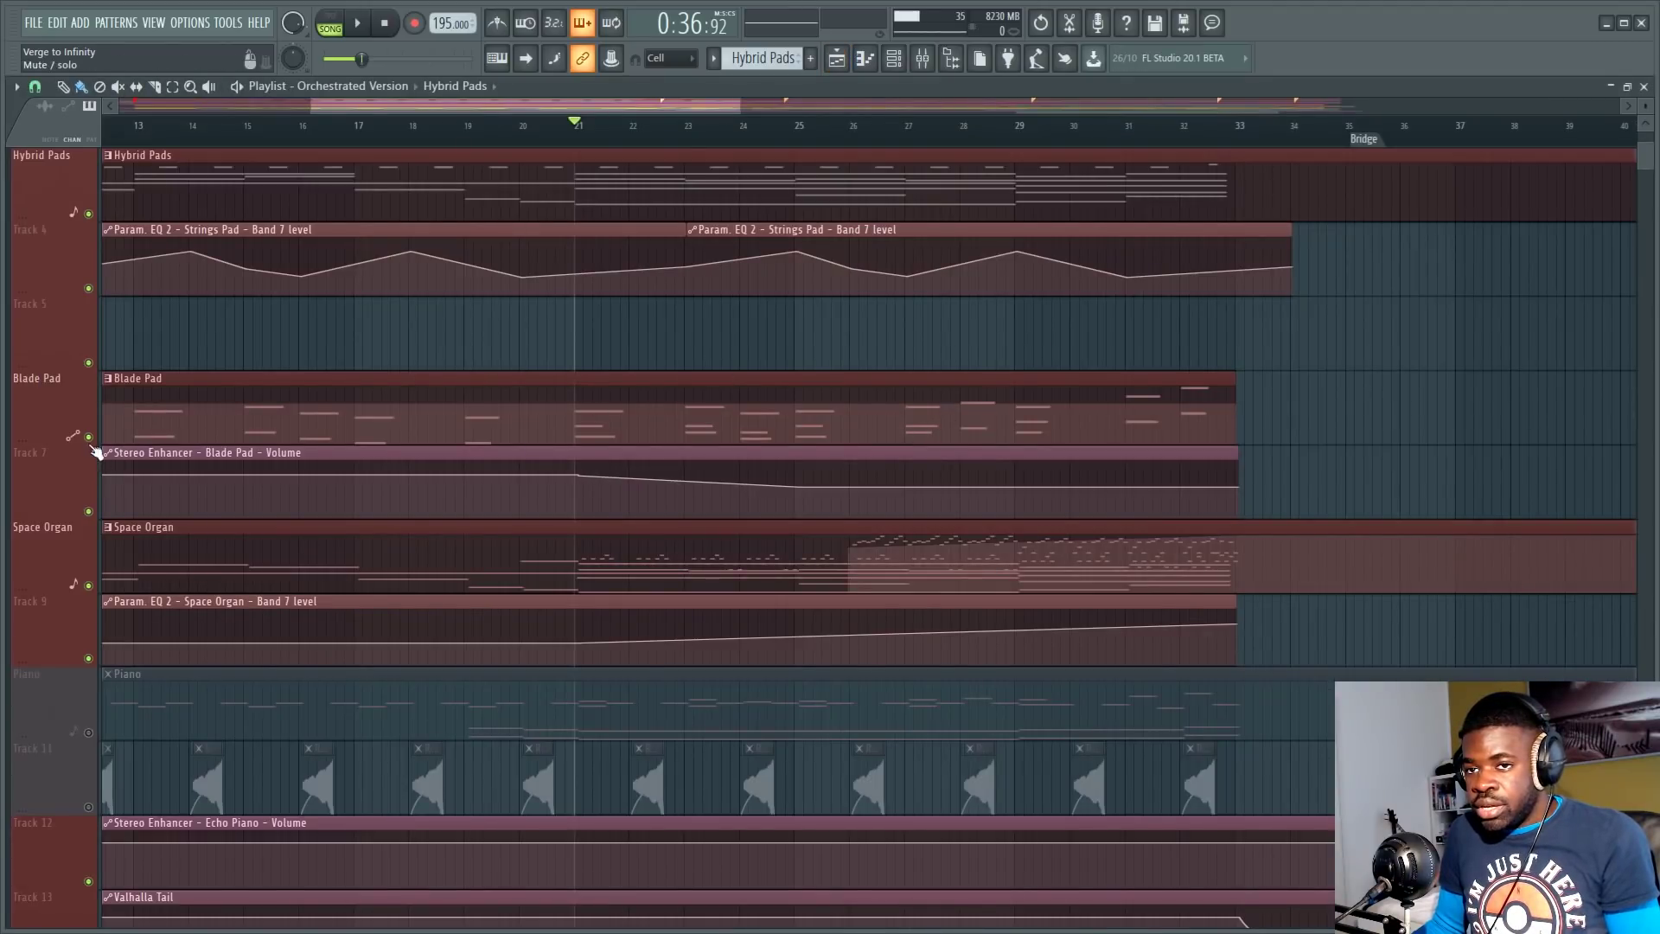
# Step: Solo the Blade Pad playlist track, play it while viewing its notes in the piano roll, and stop playback
pyautogui.click(88, 437)
pyautogui.press('space')
pyautogui.doubleClick(538, 431)
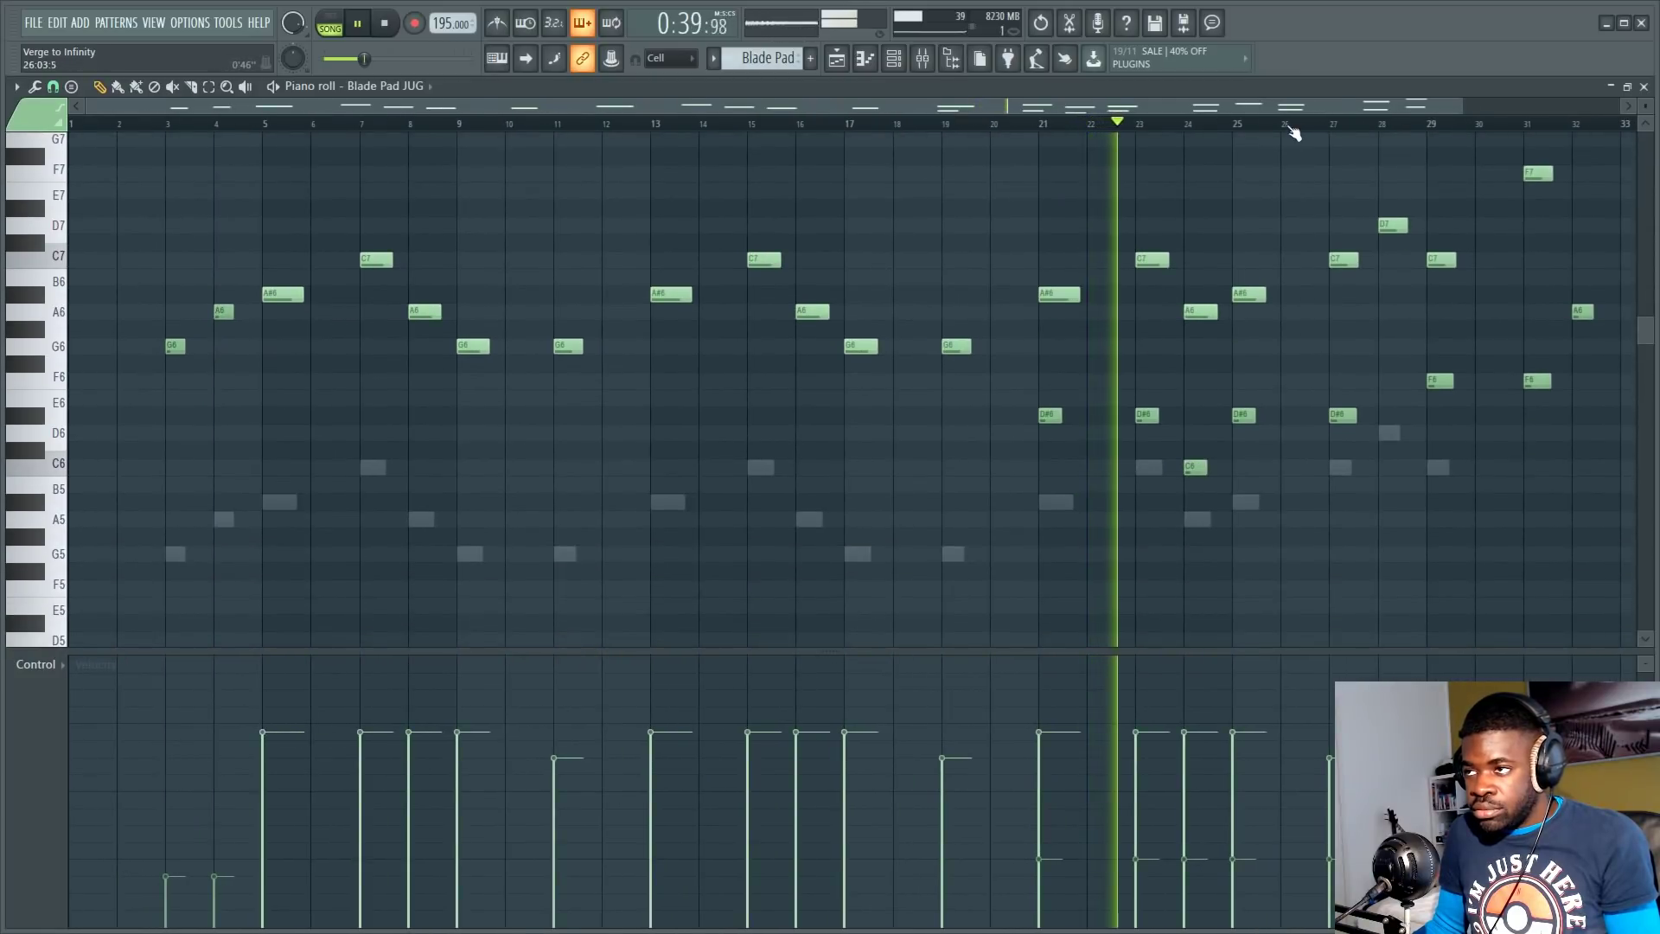
pyautogui.scroll(3, 995, 151)
pyautogui.press('space')
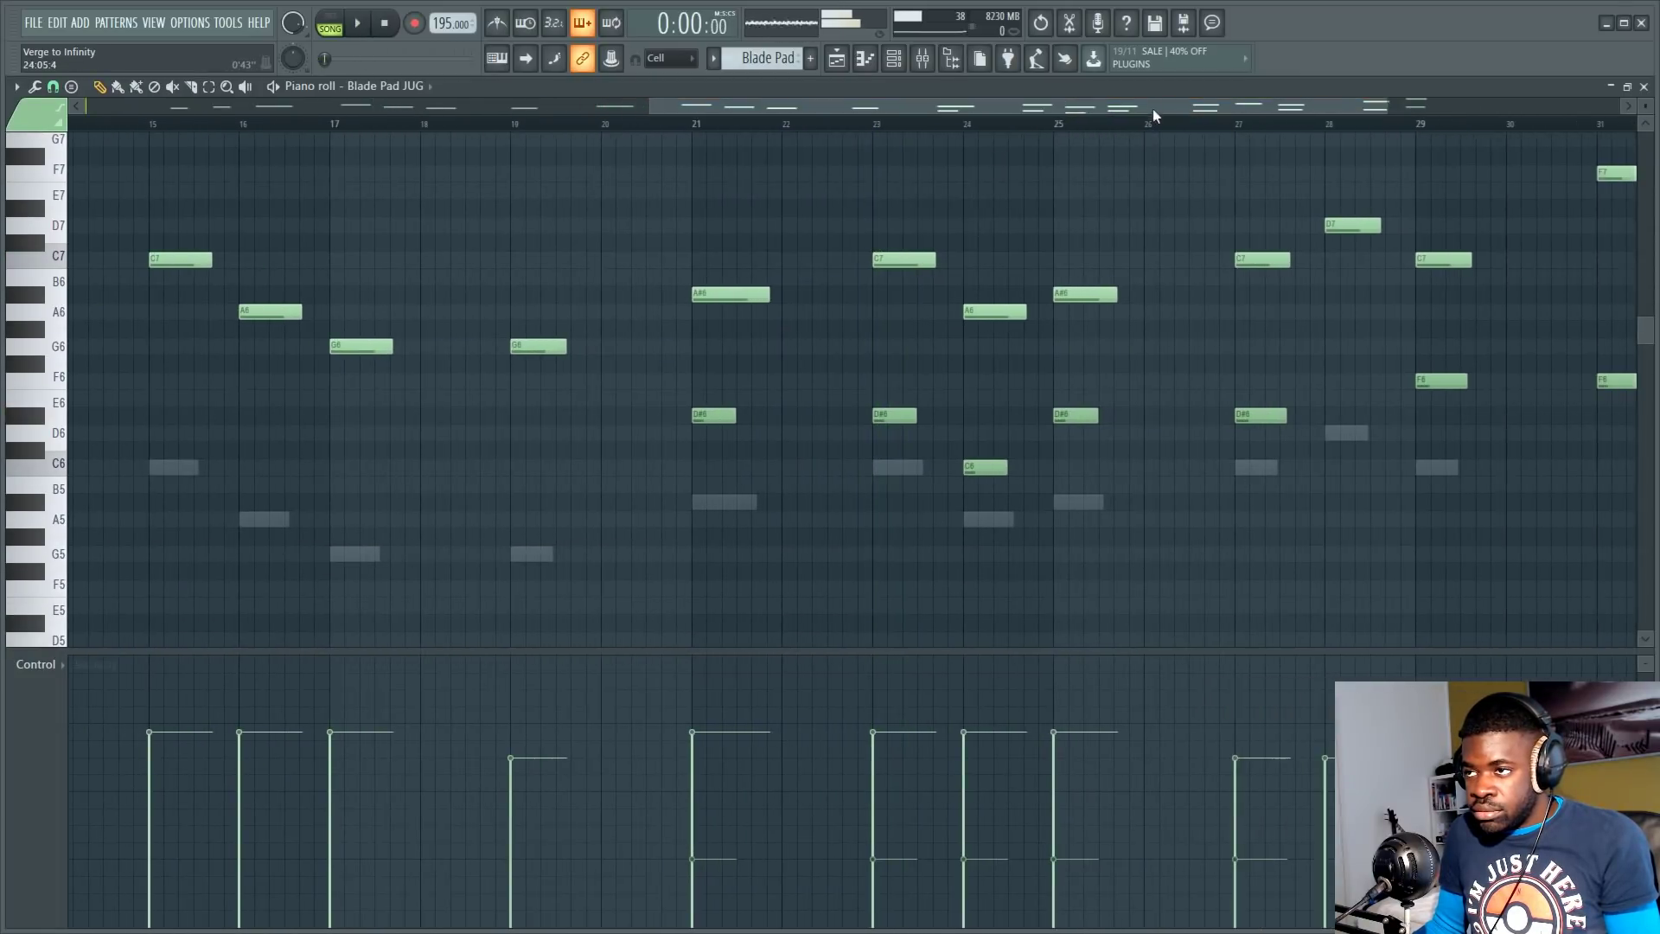
# Step: Open the Pad Group channel's Kontakt instrument and move its window clear of the channel list
pyautogui.press('F6')
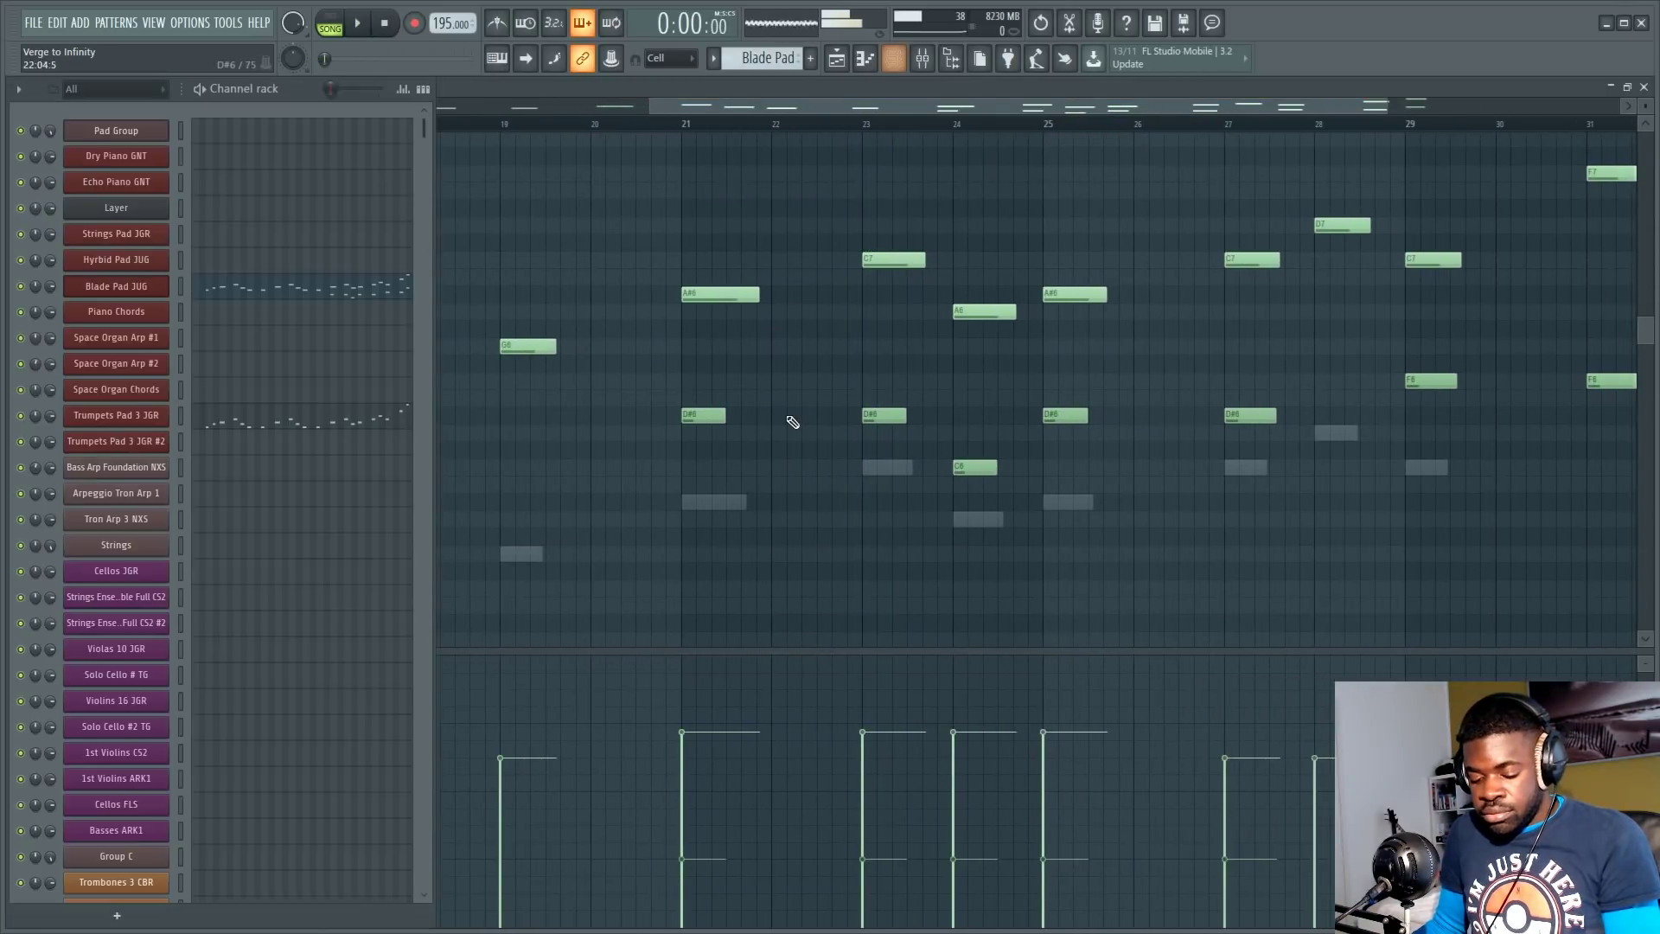
pyautogui.click(114, 130)
pyautogui.moveTo(502, 126); pyautogui.dragTo(690, 129)
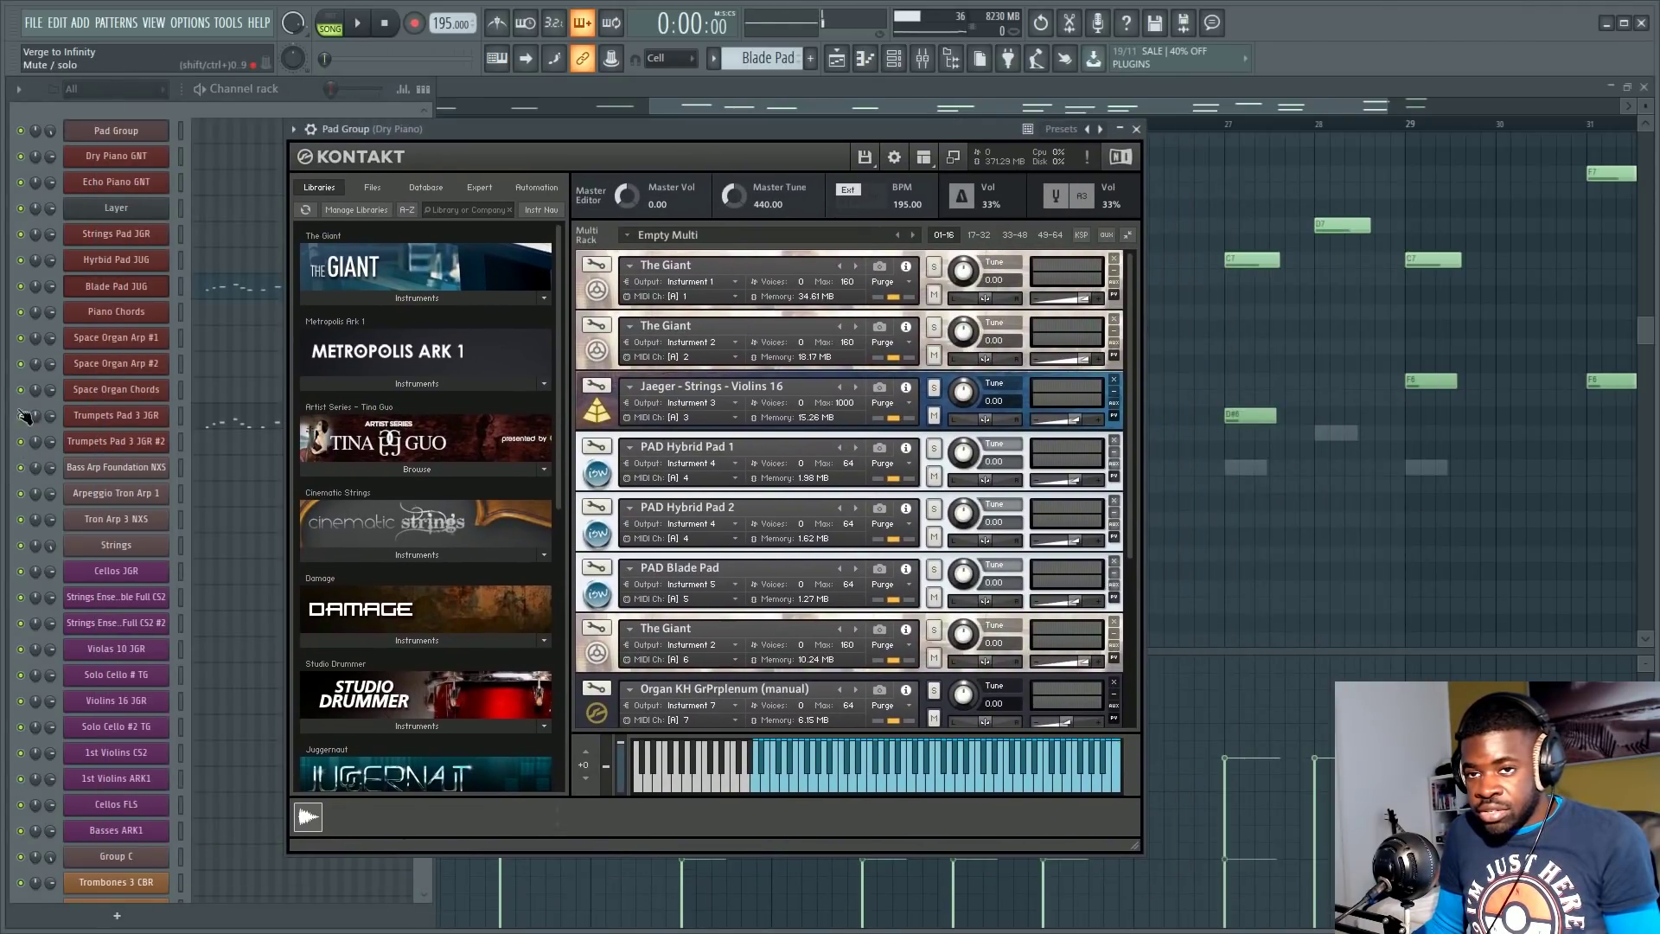
pyautogui.click(340, 464)
# Step: Show the mixer, reposition it, select the Blade Pad JUG channel for playing and select the Blade Pad mixer track
pyautogui.press('F9')
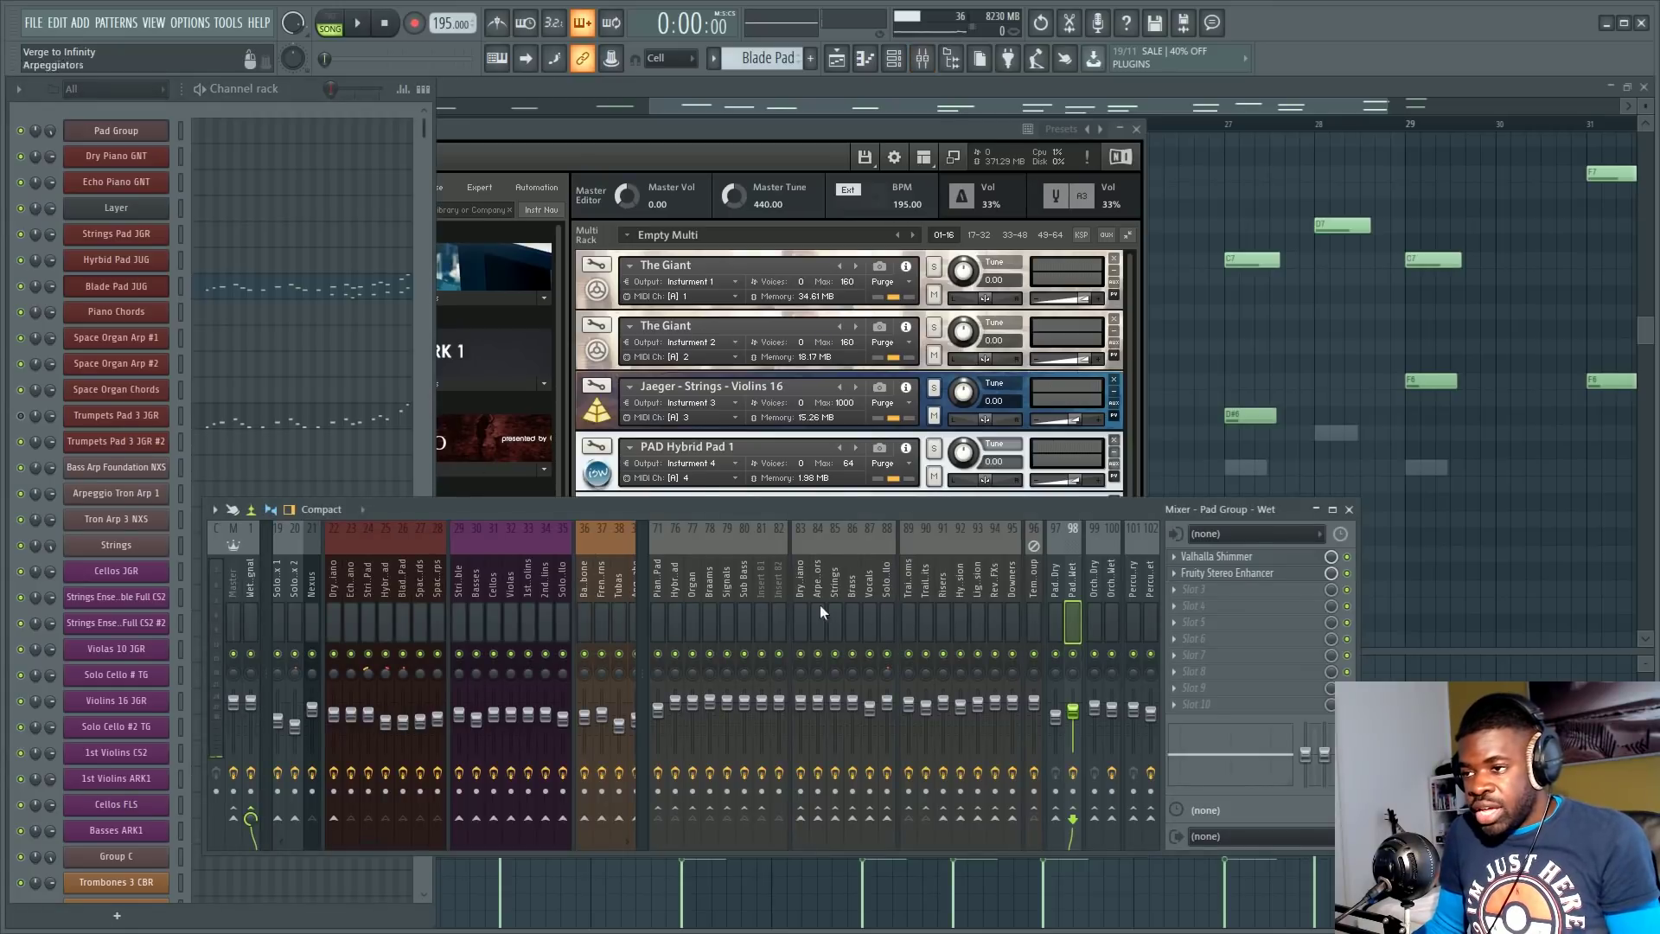
pyautogui.click(697, 590)
pyautogui.moveTo(641, 508); pyautogui.dragTo(752, 532)
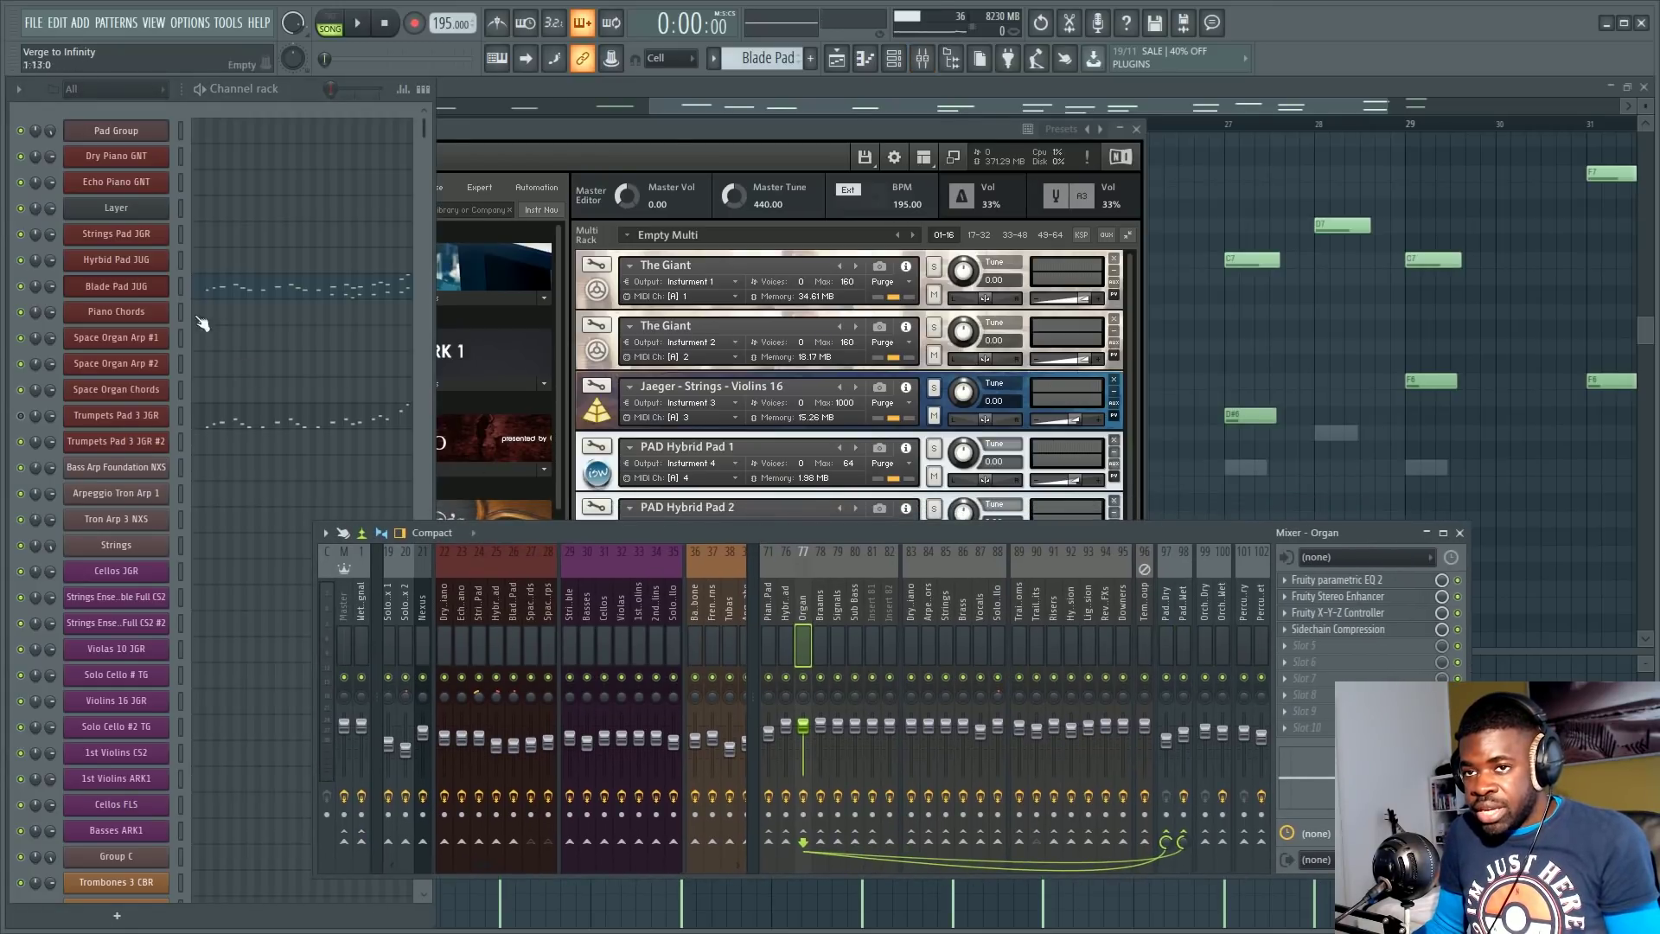
pyautogui.click(183, 288)
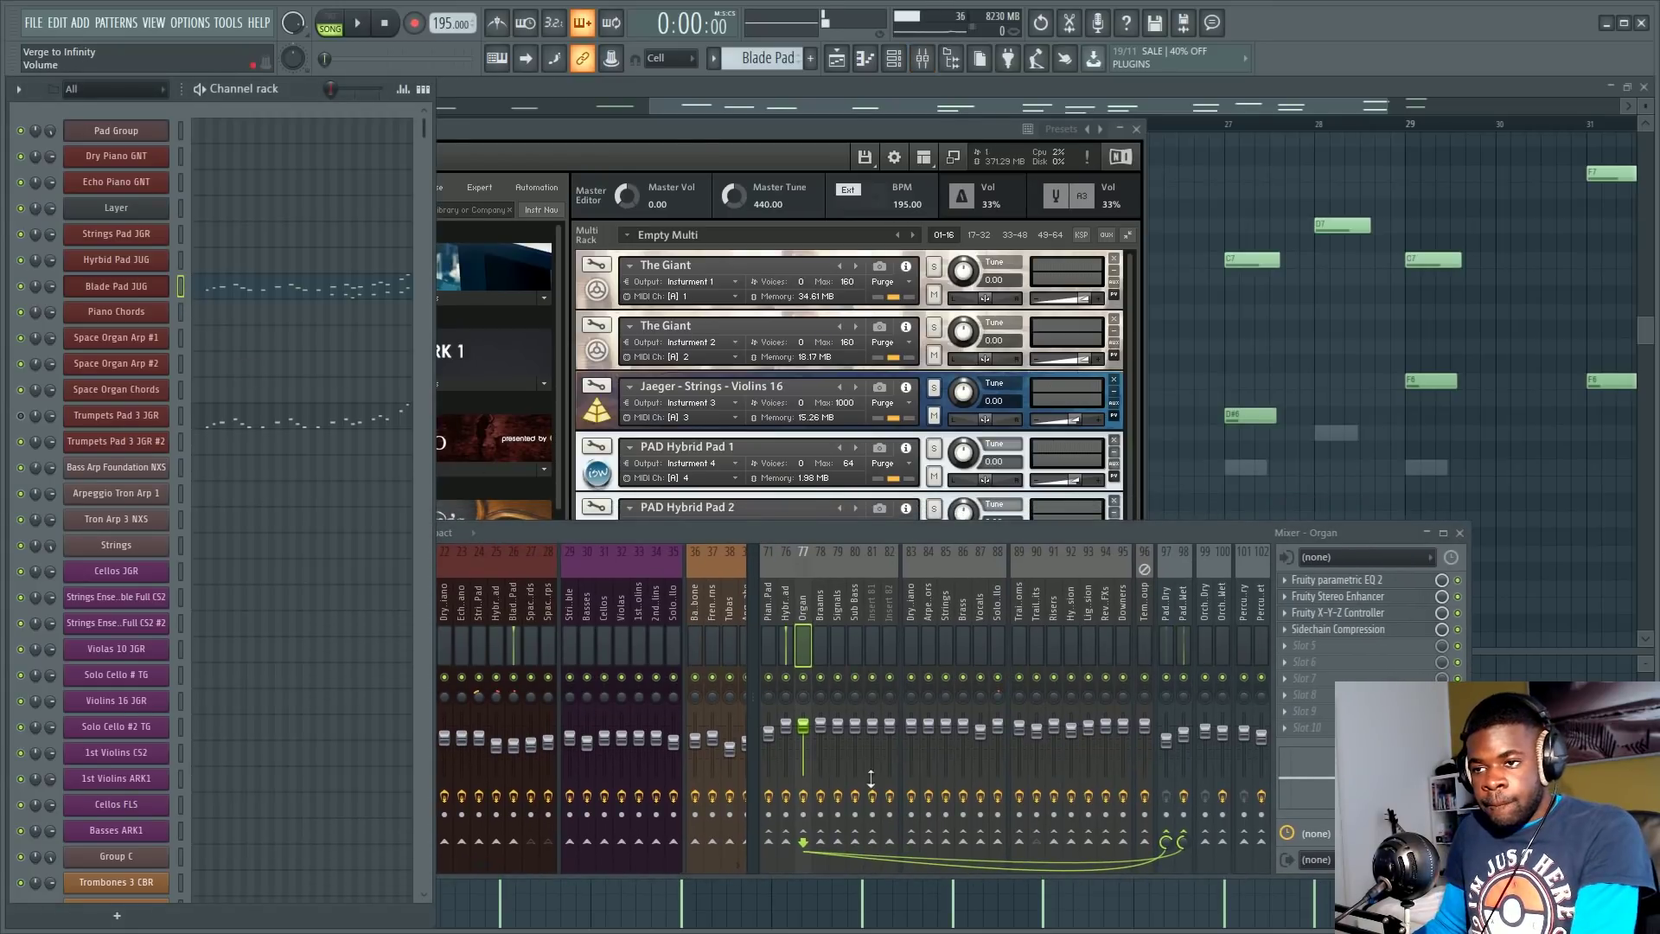
pyautogui.click(512, 604)
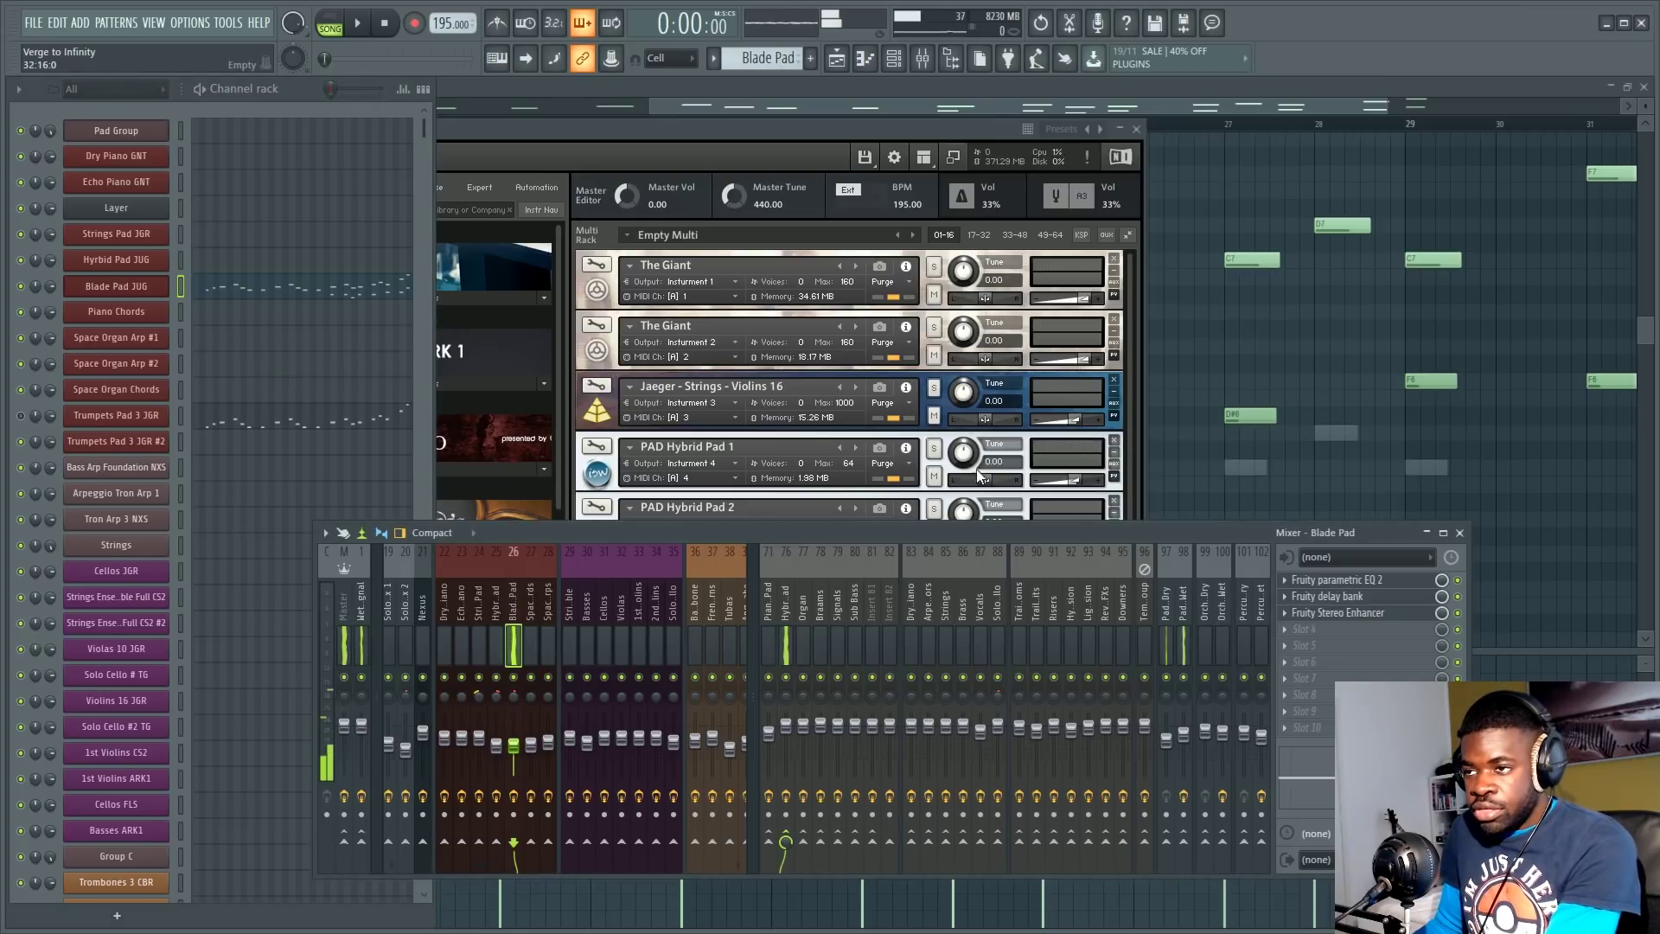
# Step: Expand the PAD Blade Pad instrument in Kontakt and mute the Pad Group - Wet mixer track
pyautogui.click(1124, 346)
pyautogui.click(597, 596)
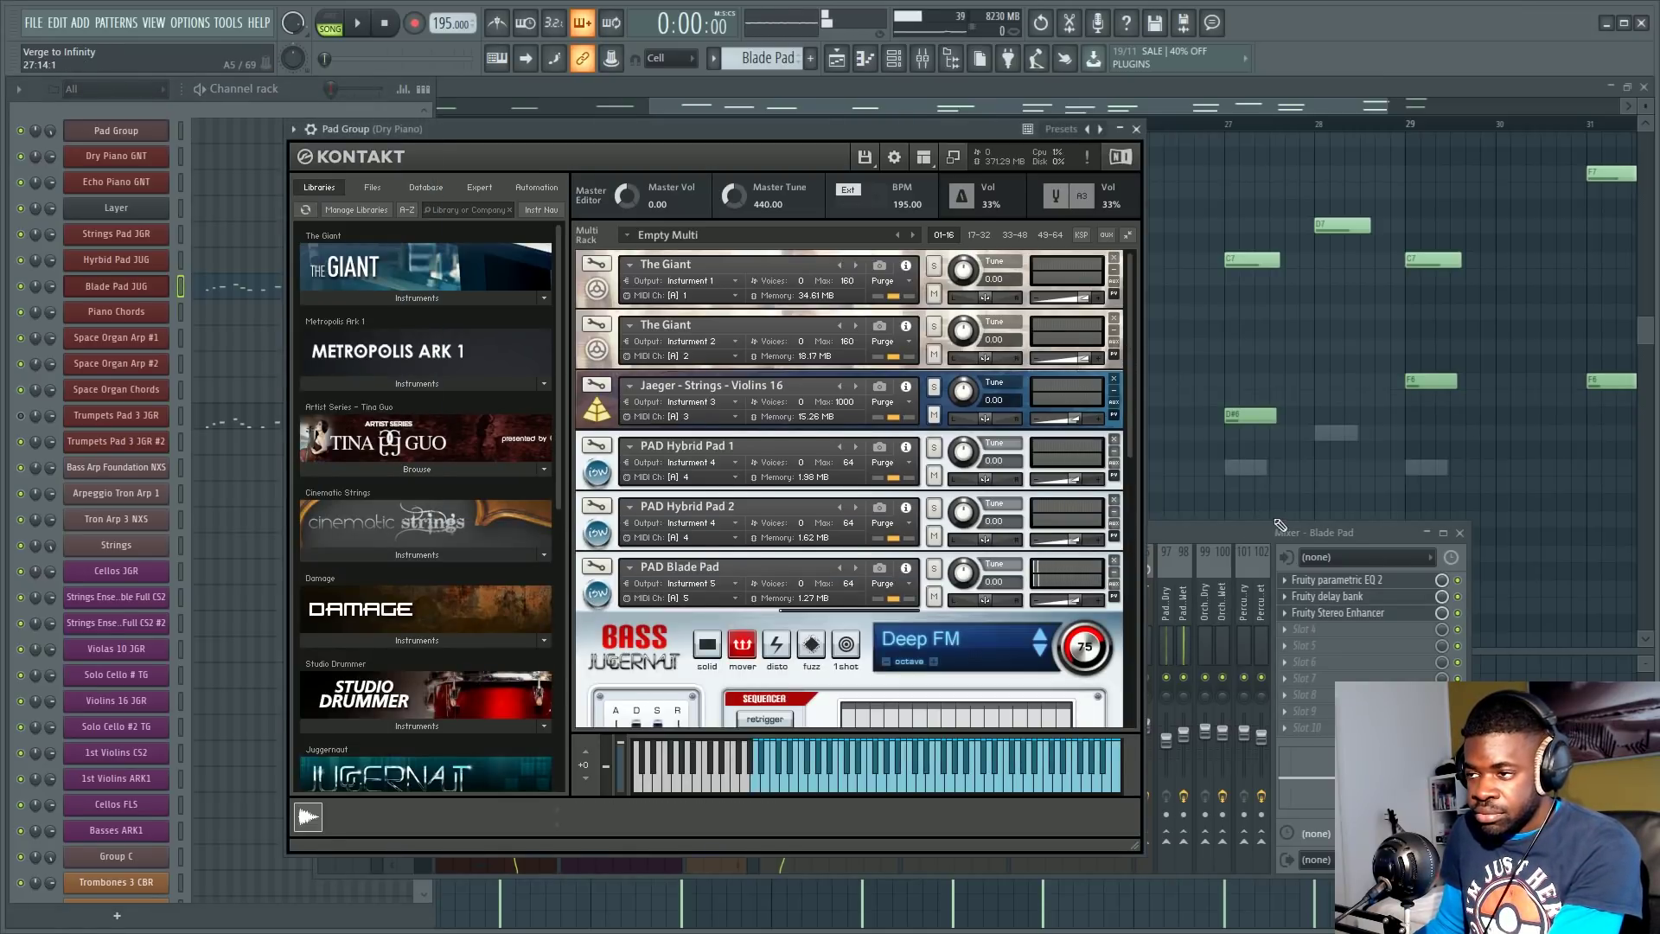
pyautogui.click(1252, 529)
pyautogui.moveTo(1252, 529); pyautogui.dragTo(1273, 556)
pyautogui.click(1252, 689)
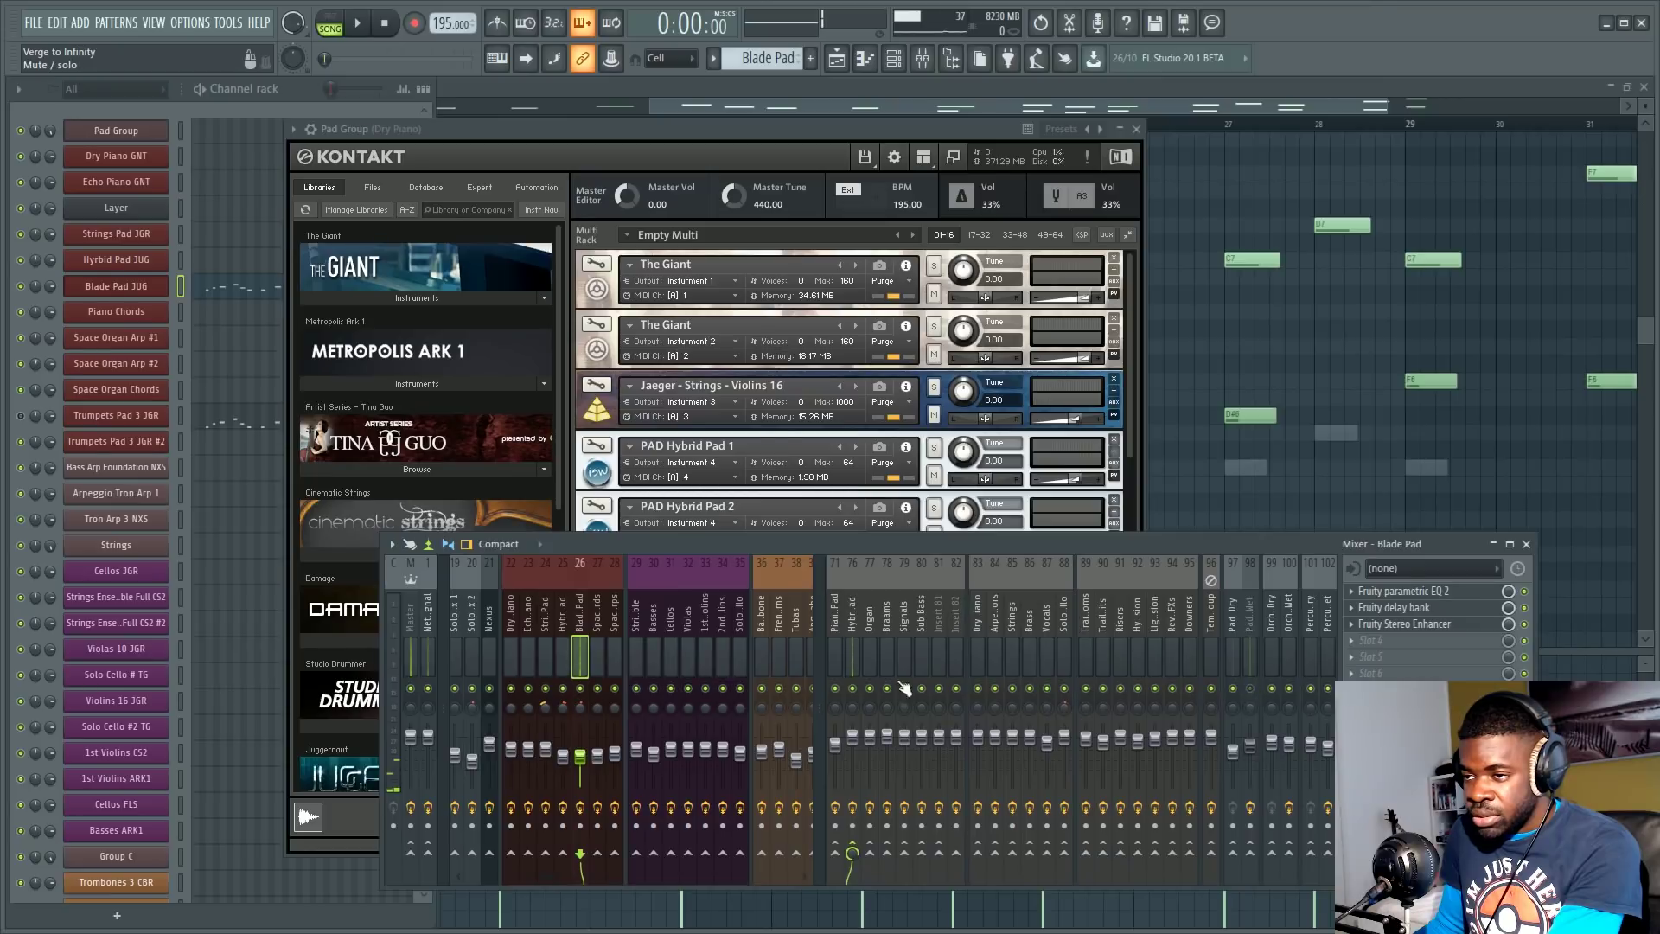
# Step: Bring Kontakt to the front and examine the PAD Blade Pad's Bass Juggernaut sound and envelope controls while playing notes
pyautogui.click(719, 152)
pyautogui.moveTo(733, 134); pyautogui.dragTo(759, 109)
pyautogui.scroll(-5, 1150, 451)
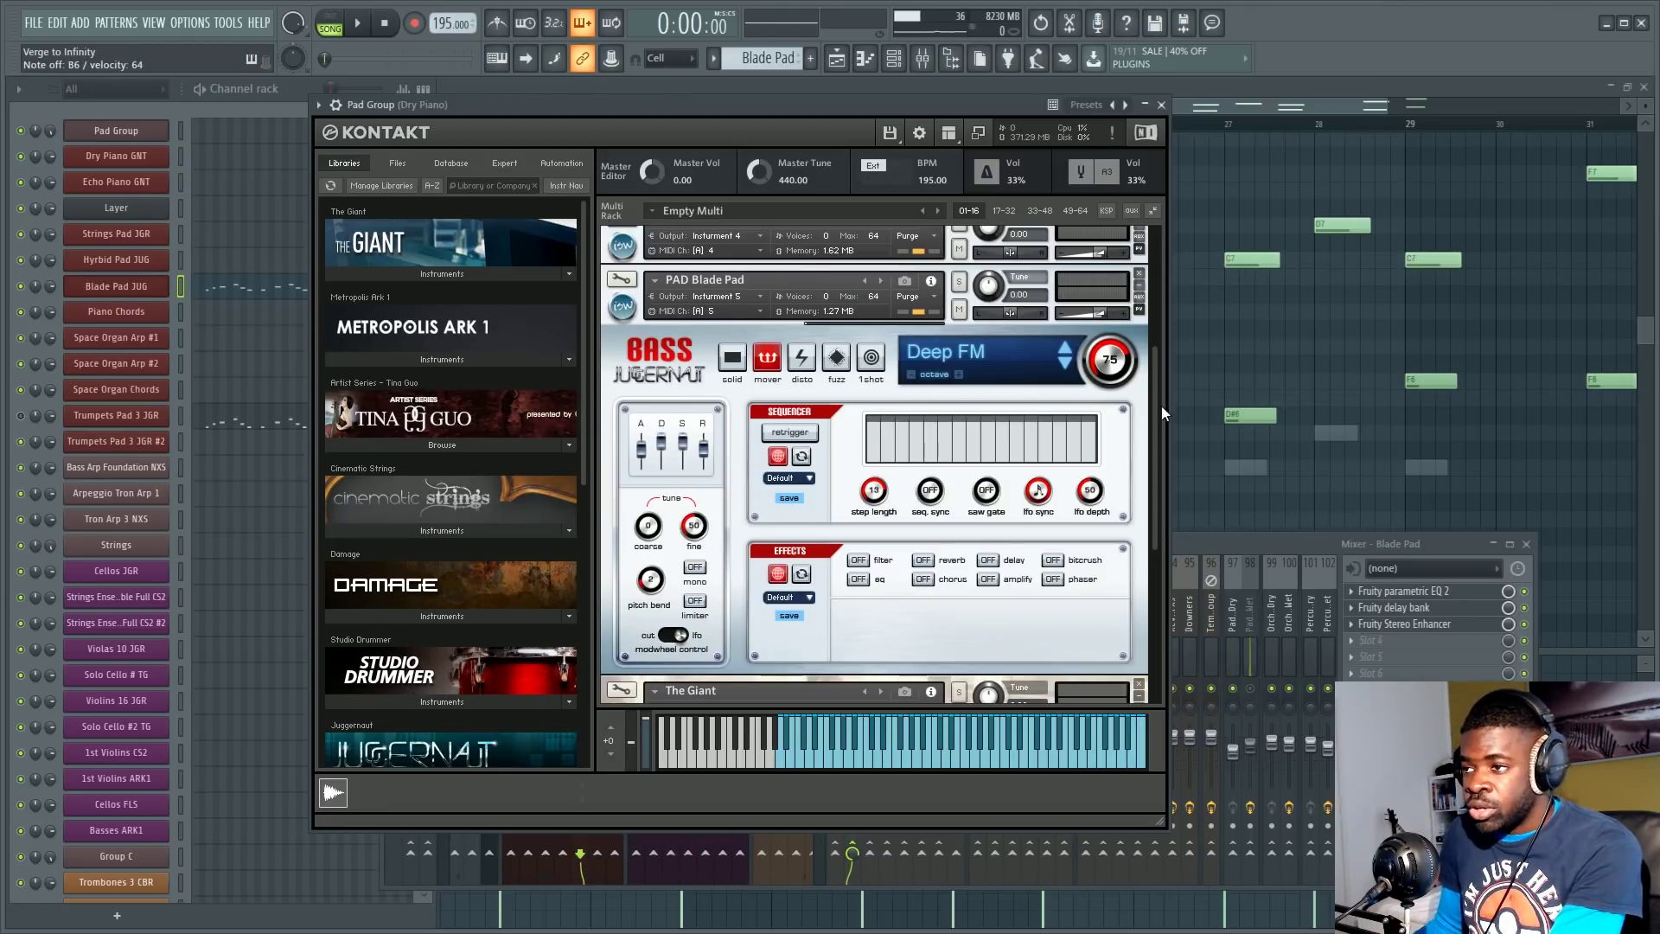
pyautogui.scroll(-1, 1162, 414)
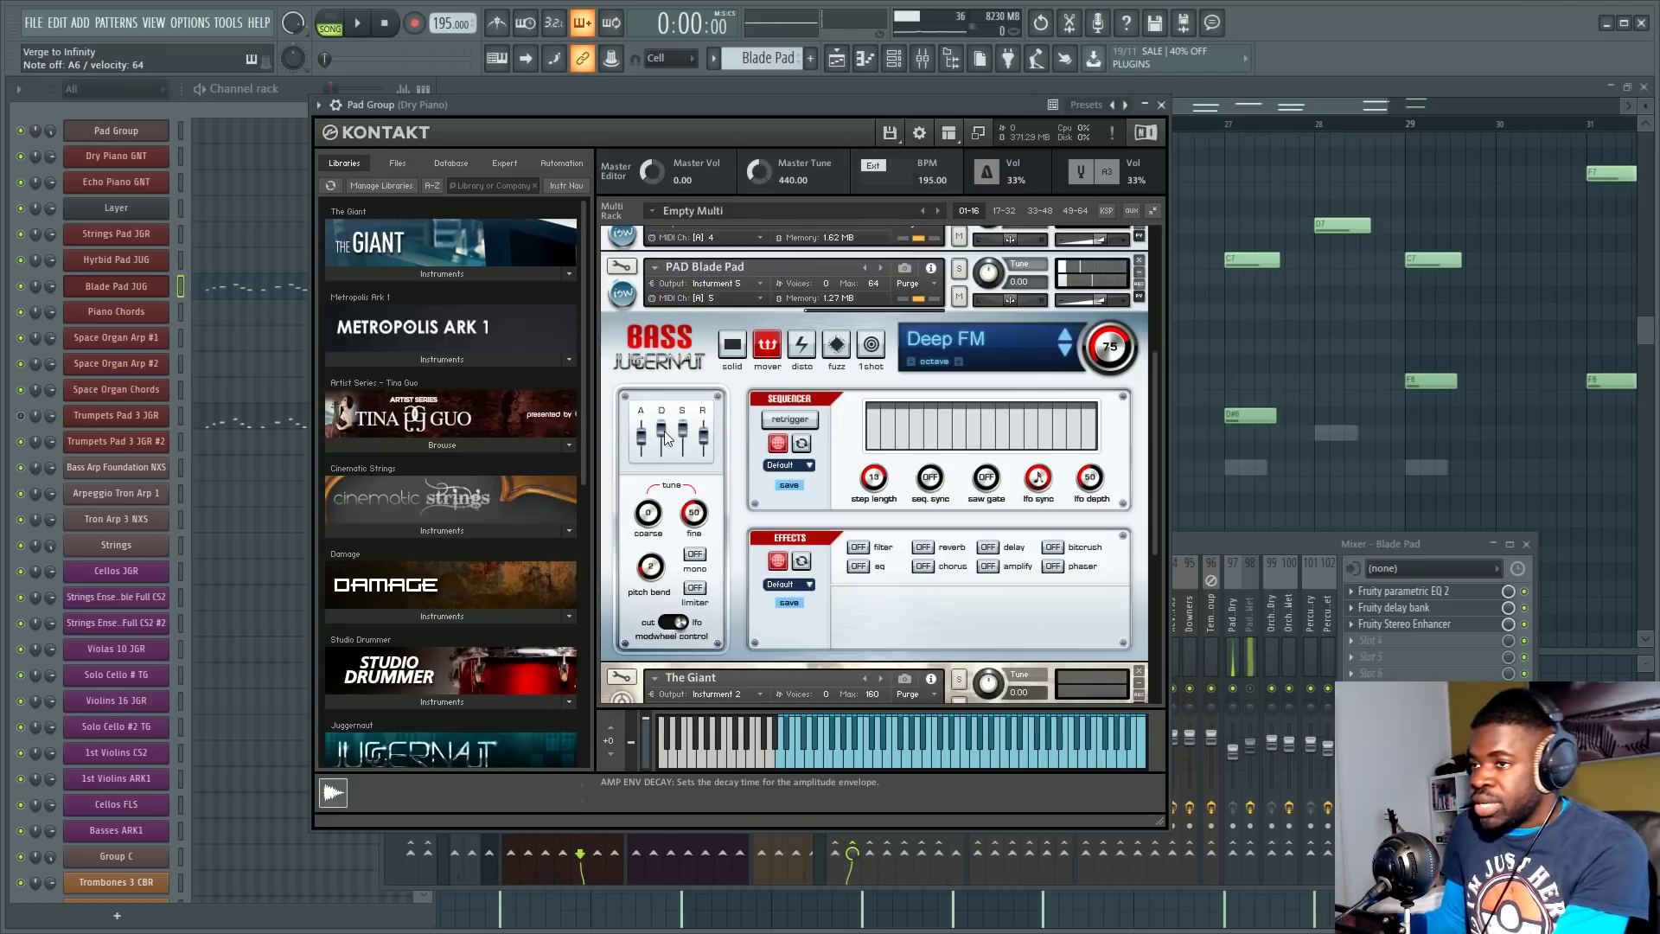
# Step: Browse the Bass Juggernaut mover presets and reselect Deep FM
pyautogui.click(948, 353)
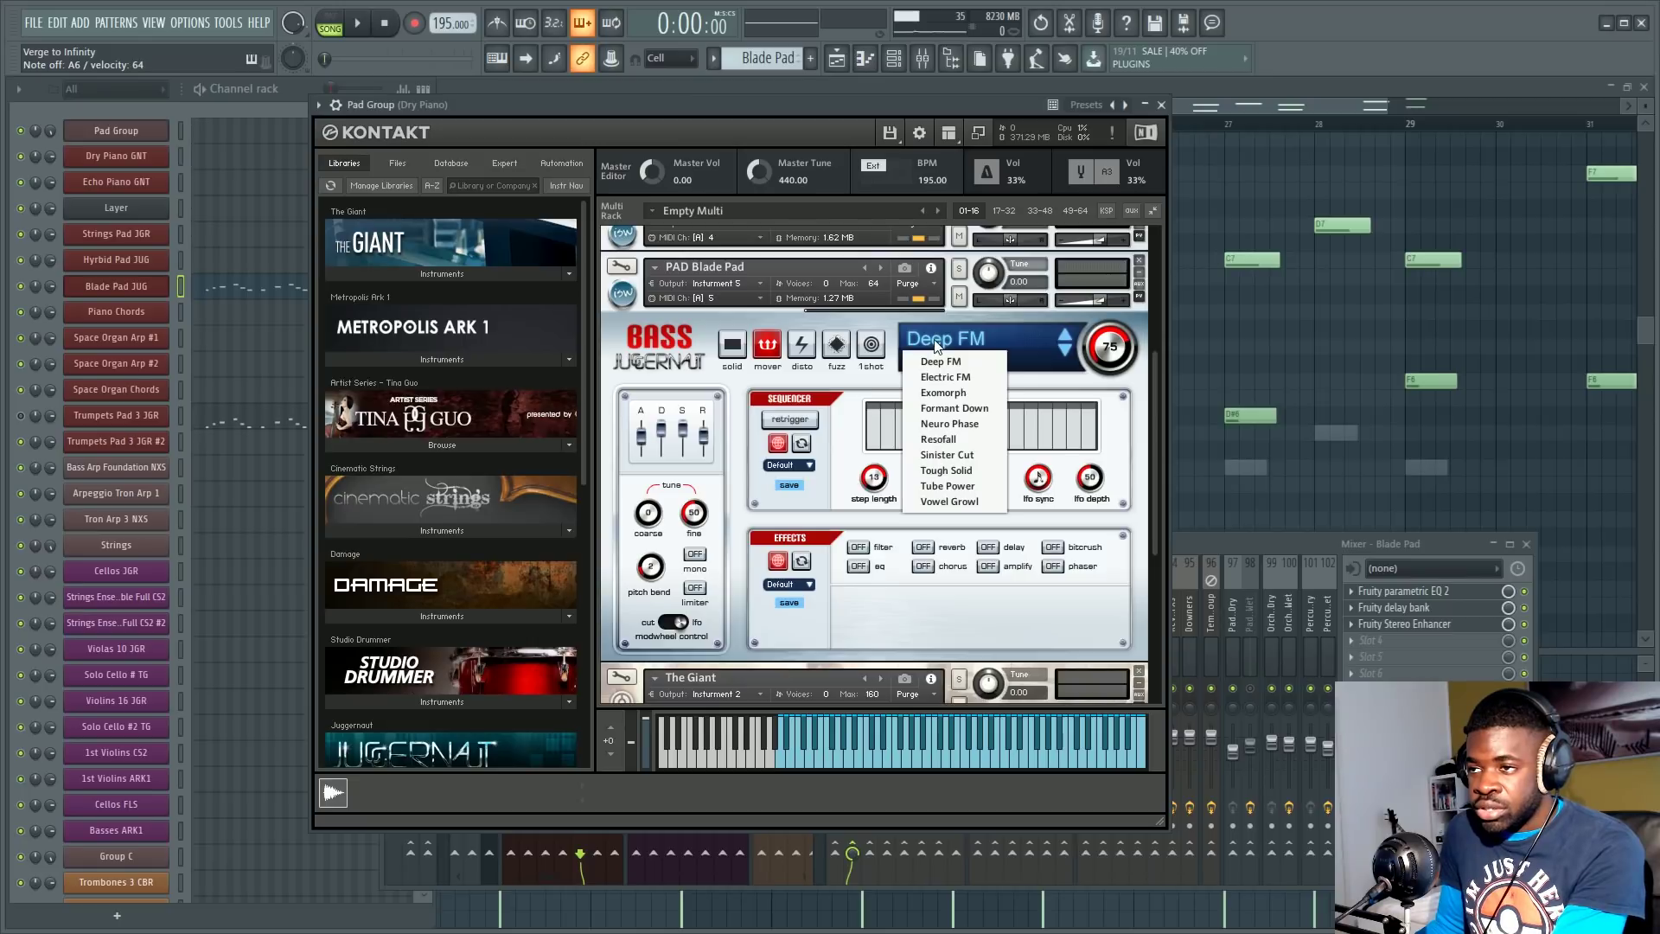
pyautogui.click(938, 361)
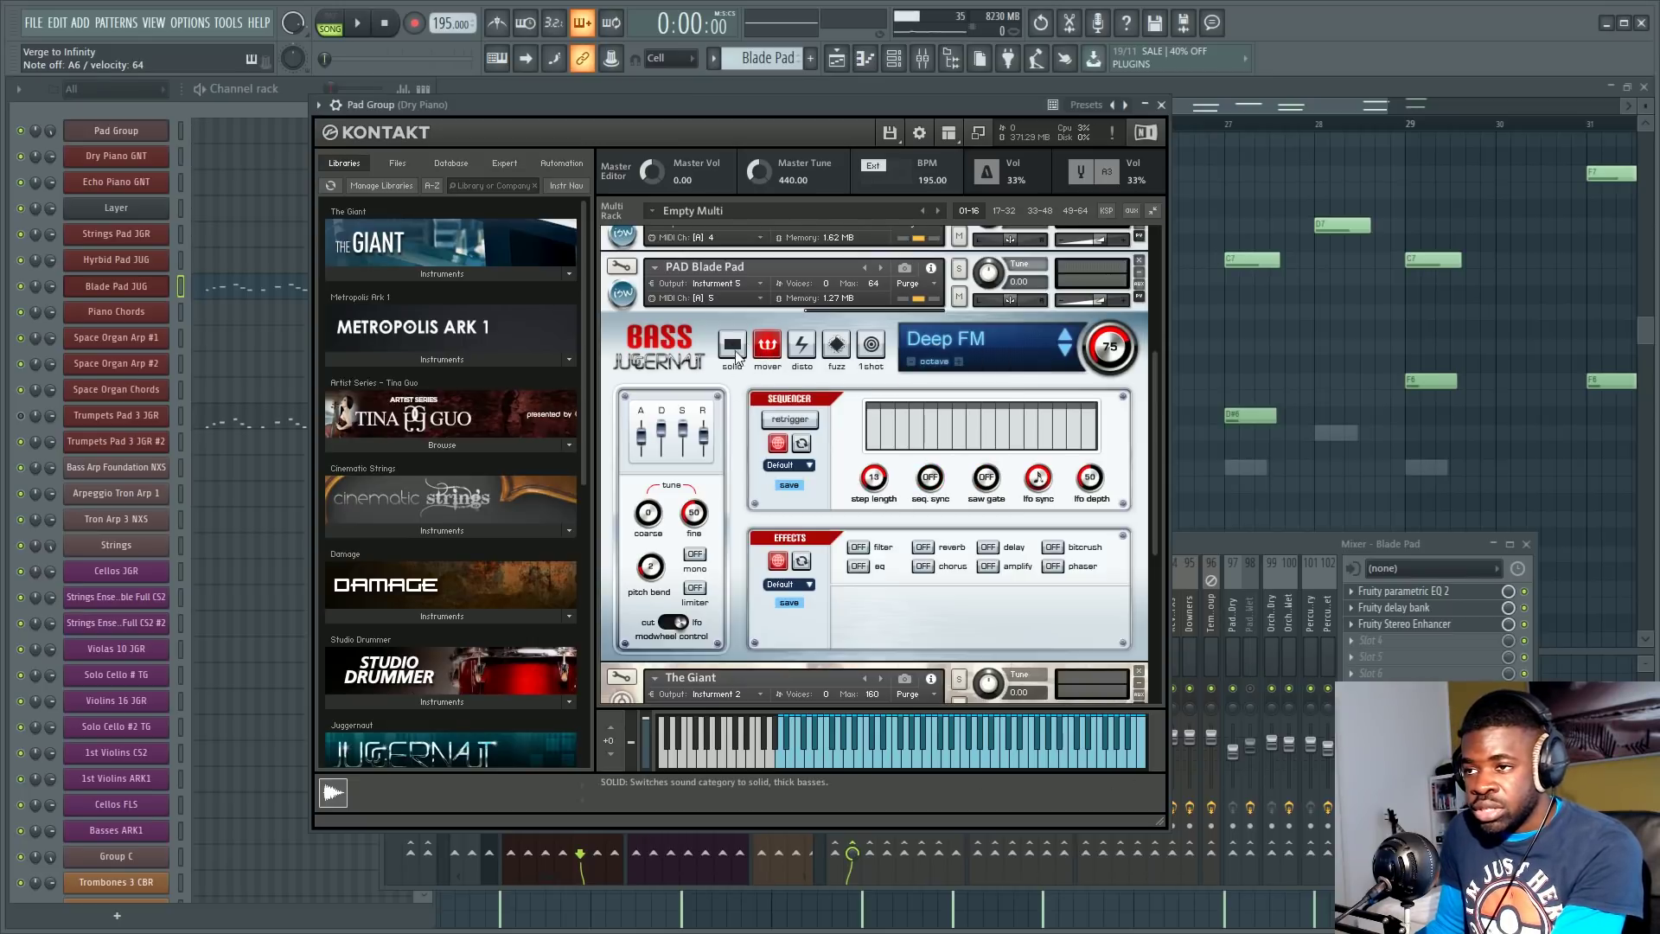
pyautogui.click(946, 346)
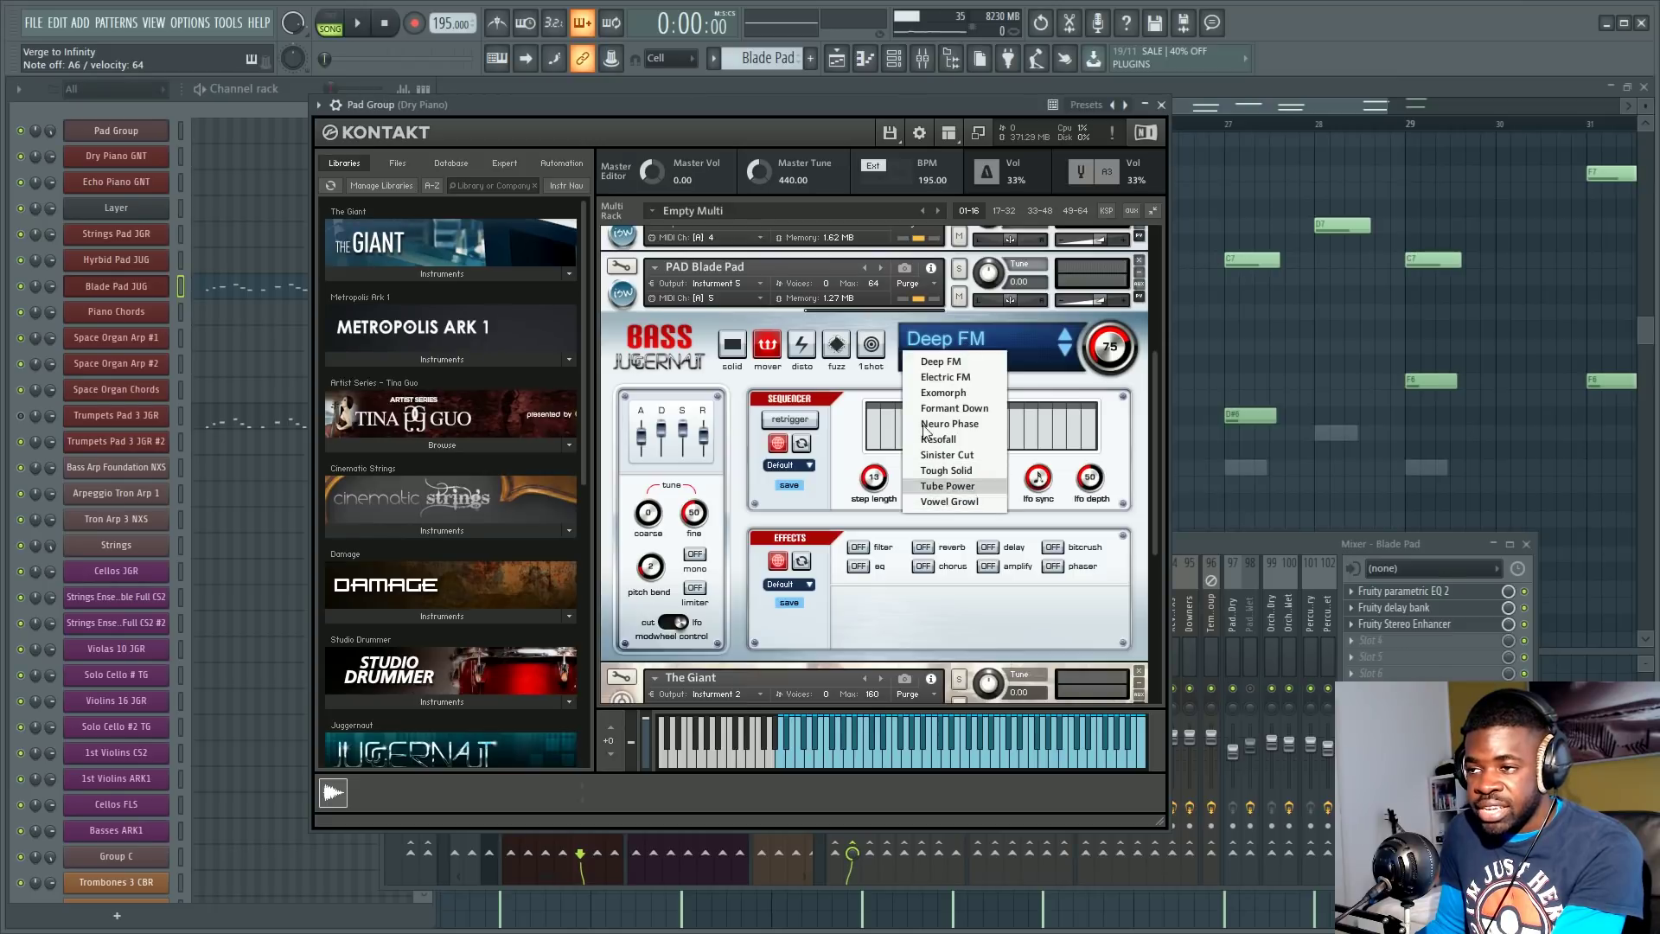
pyautogui.click(947, 400)
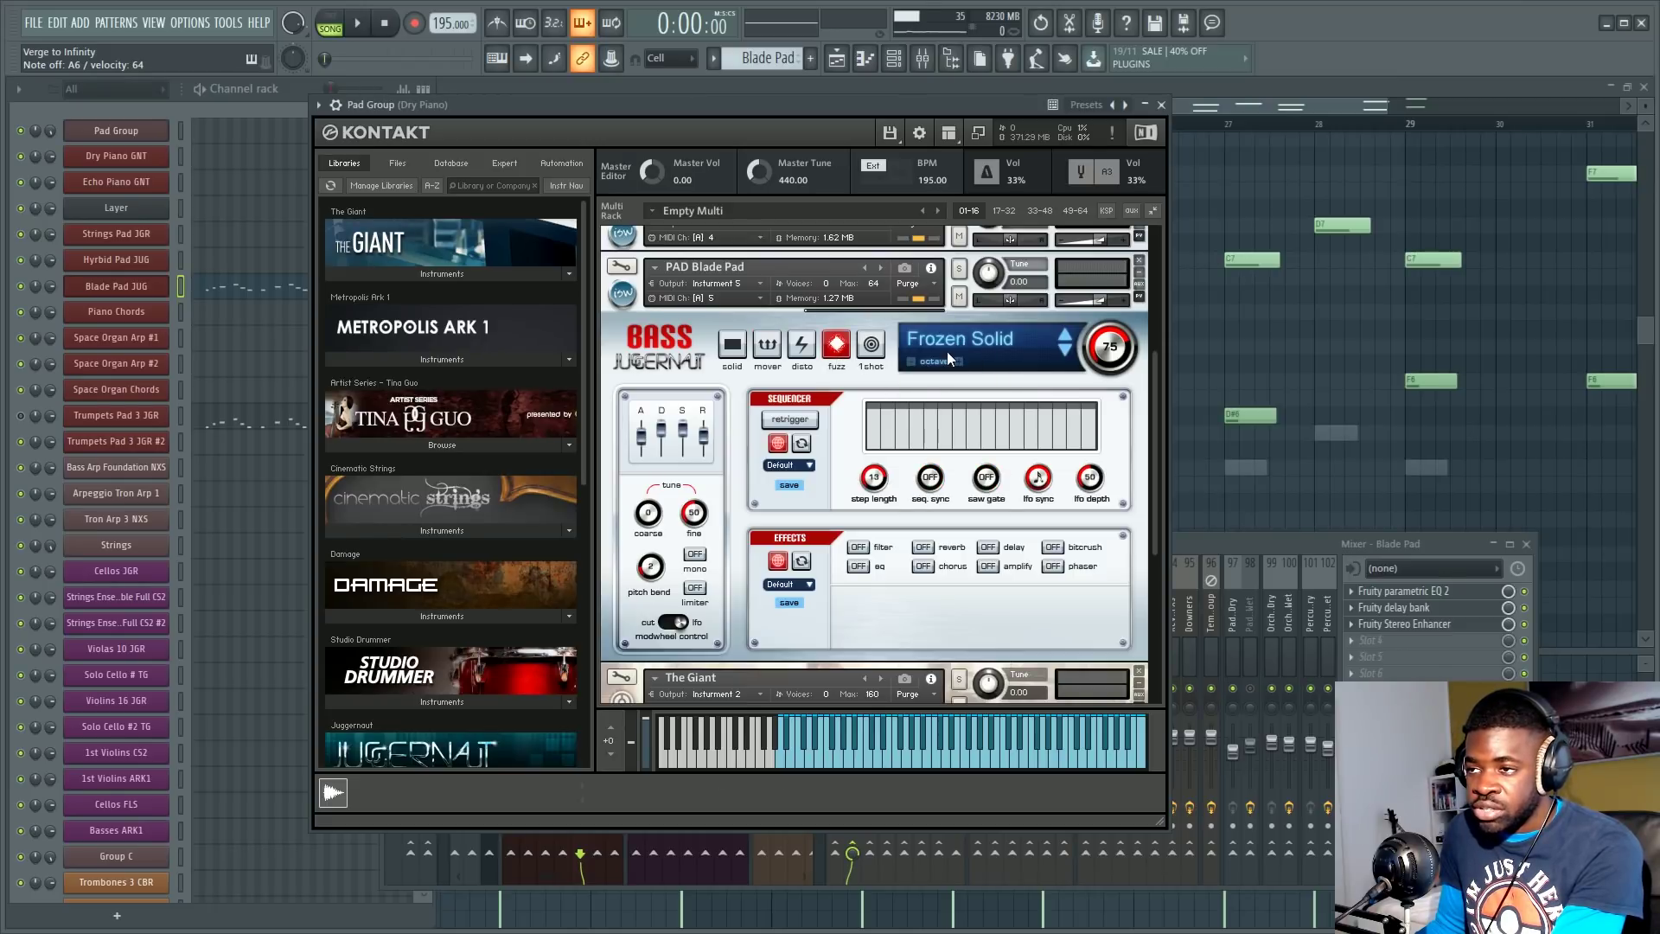
# Step: Audition fuzz and 1shot presets, including Heavy Metals, Analog King and Cone Growl, with test notes
pyautogui.click(1066, 351)
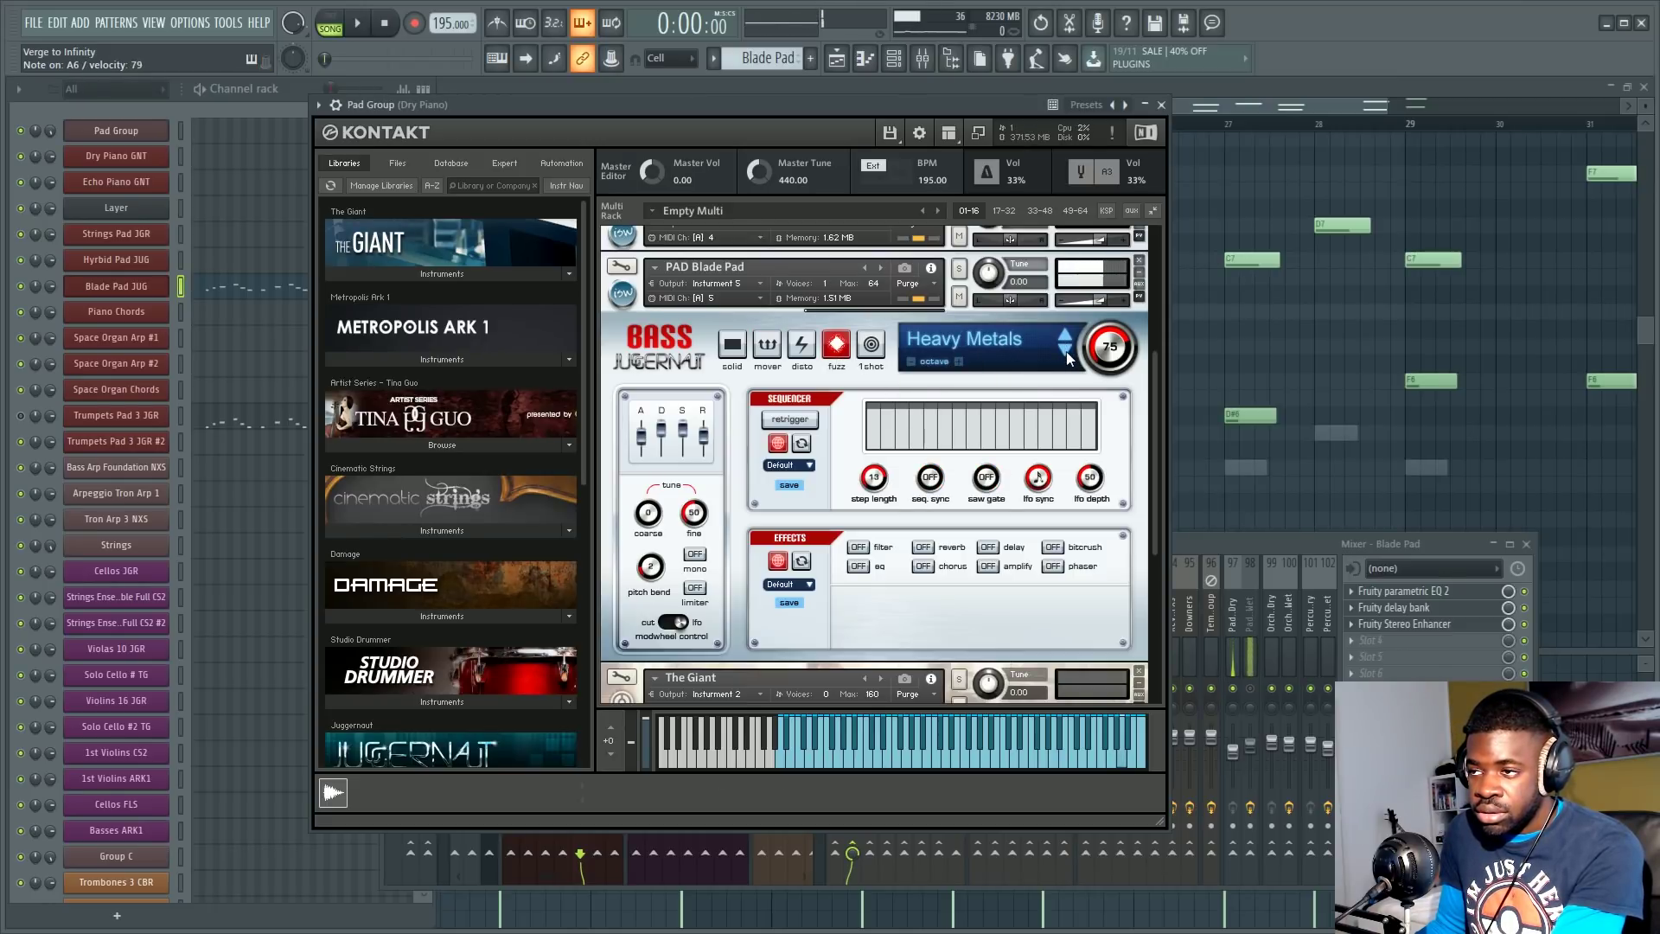
pyautogui.click(1066, 351)
pyautogui.click(873, 347)
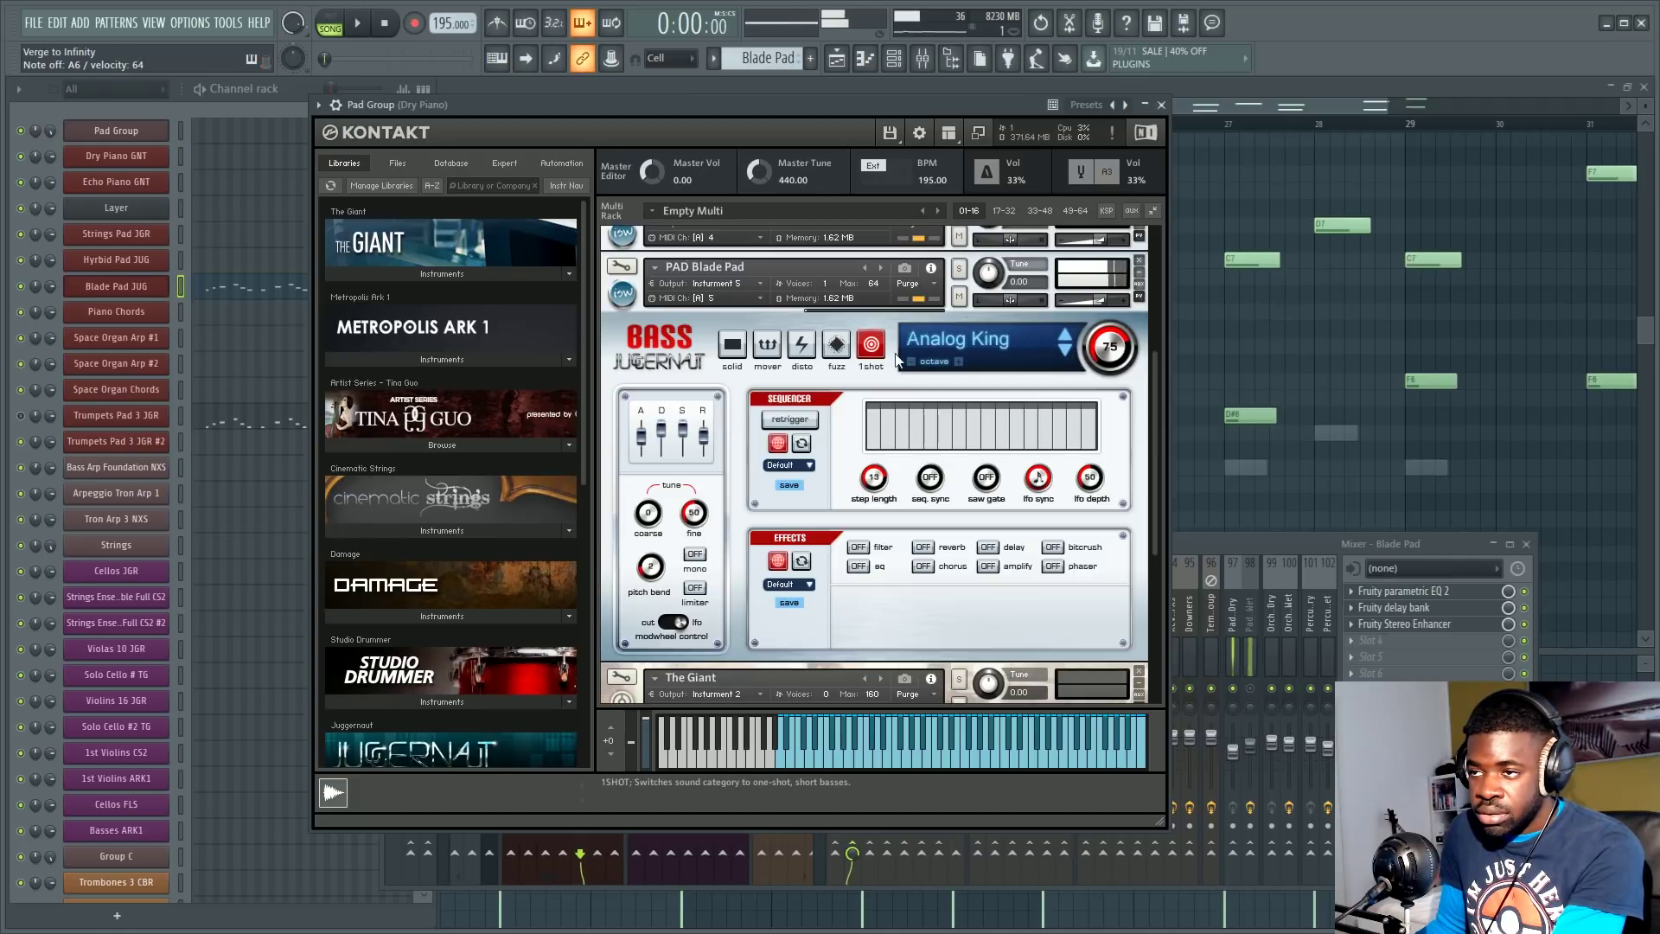
pyautogui.click(1065, 351)
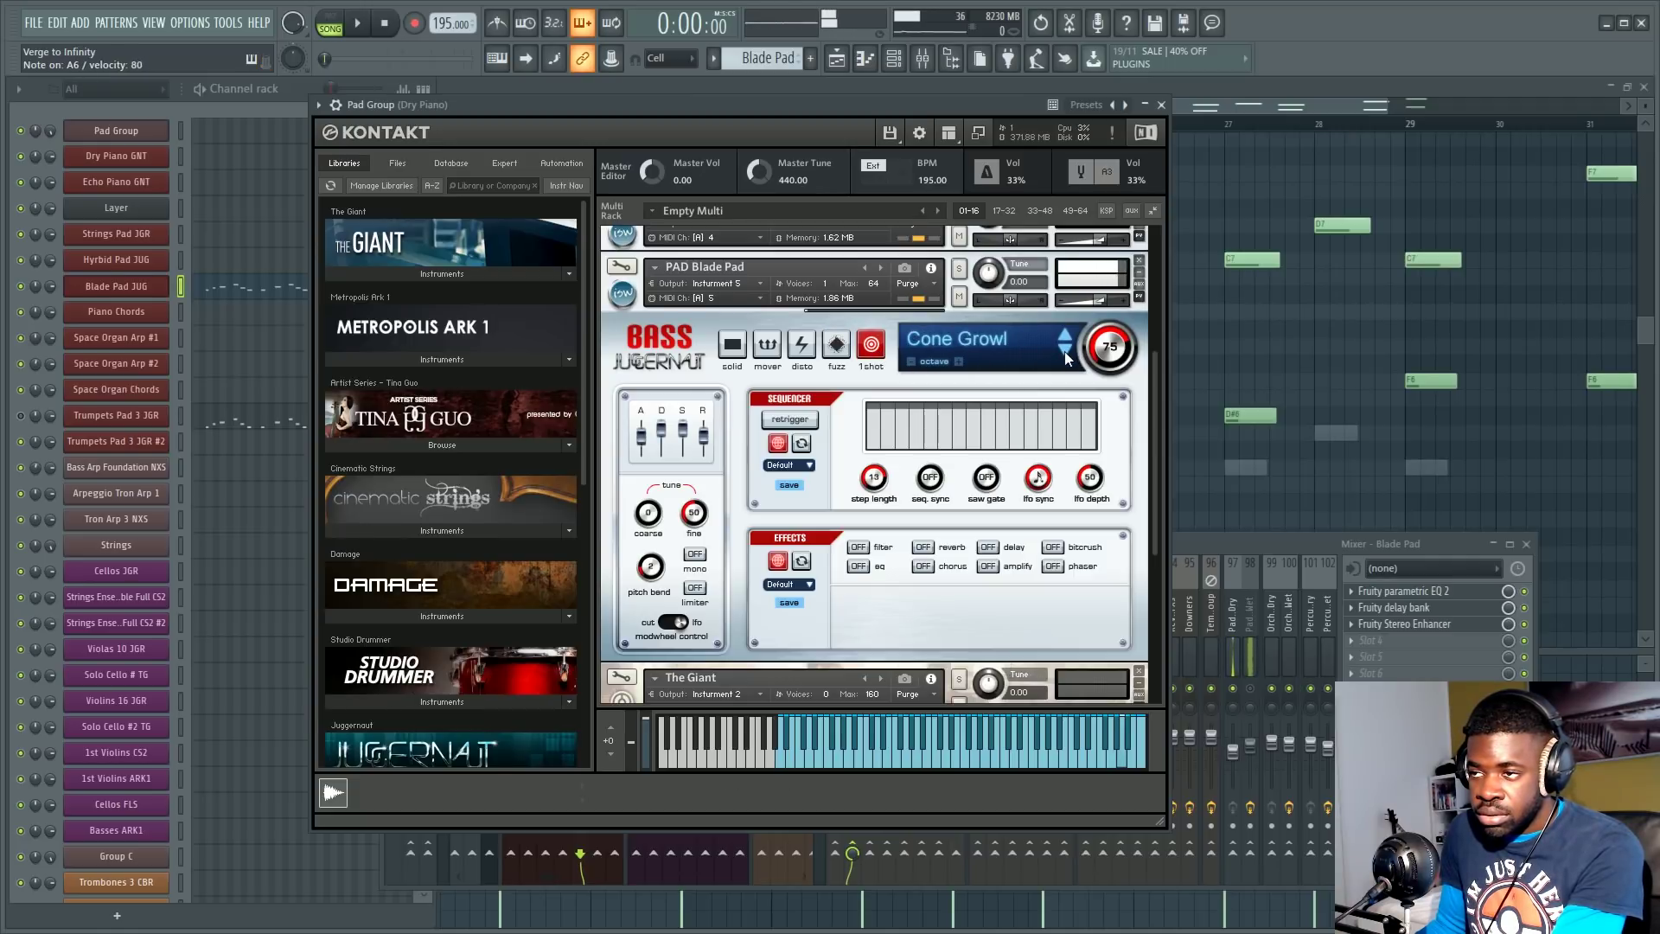
pyautogui.click(1065, 351)
# Step: Audition the disto presets ScramWobble and Evil Phase, and return to the mover category's Deep FM preset
pyautogui.click(1060, 350)
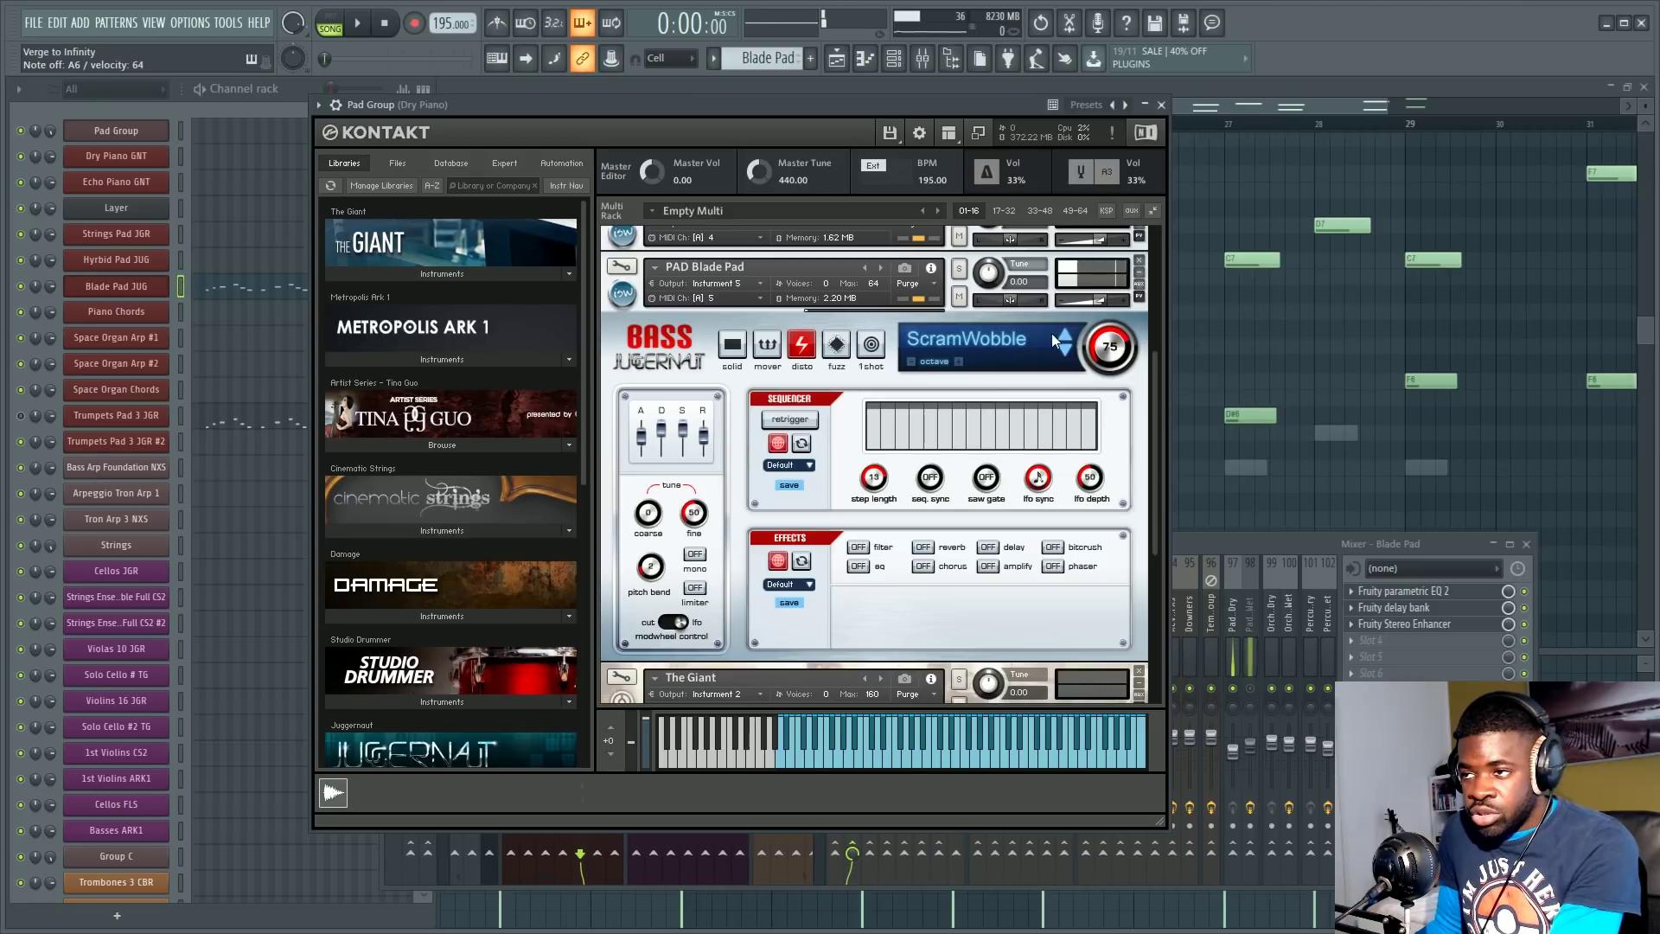
pyautogui.click(1065, 335)
pyautogui.click(1065, 335)
pyautogui.click(1065, 336)
pyautogui.click(968, 338)
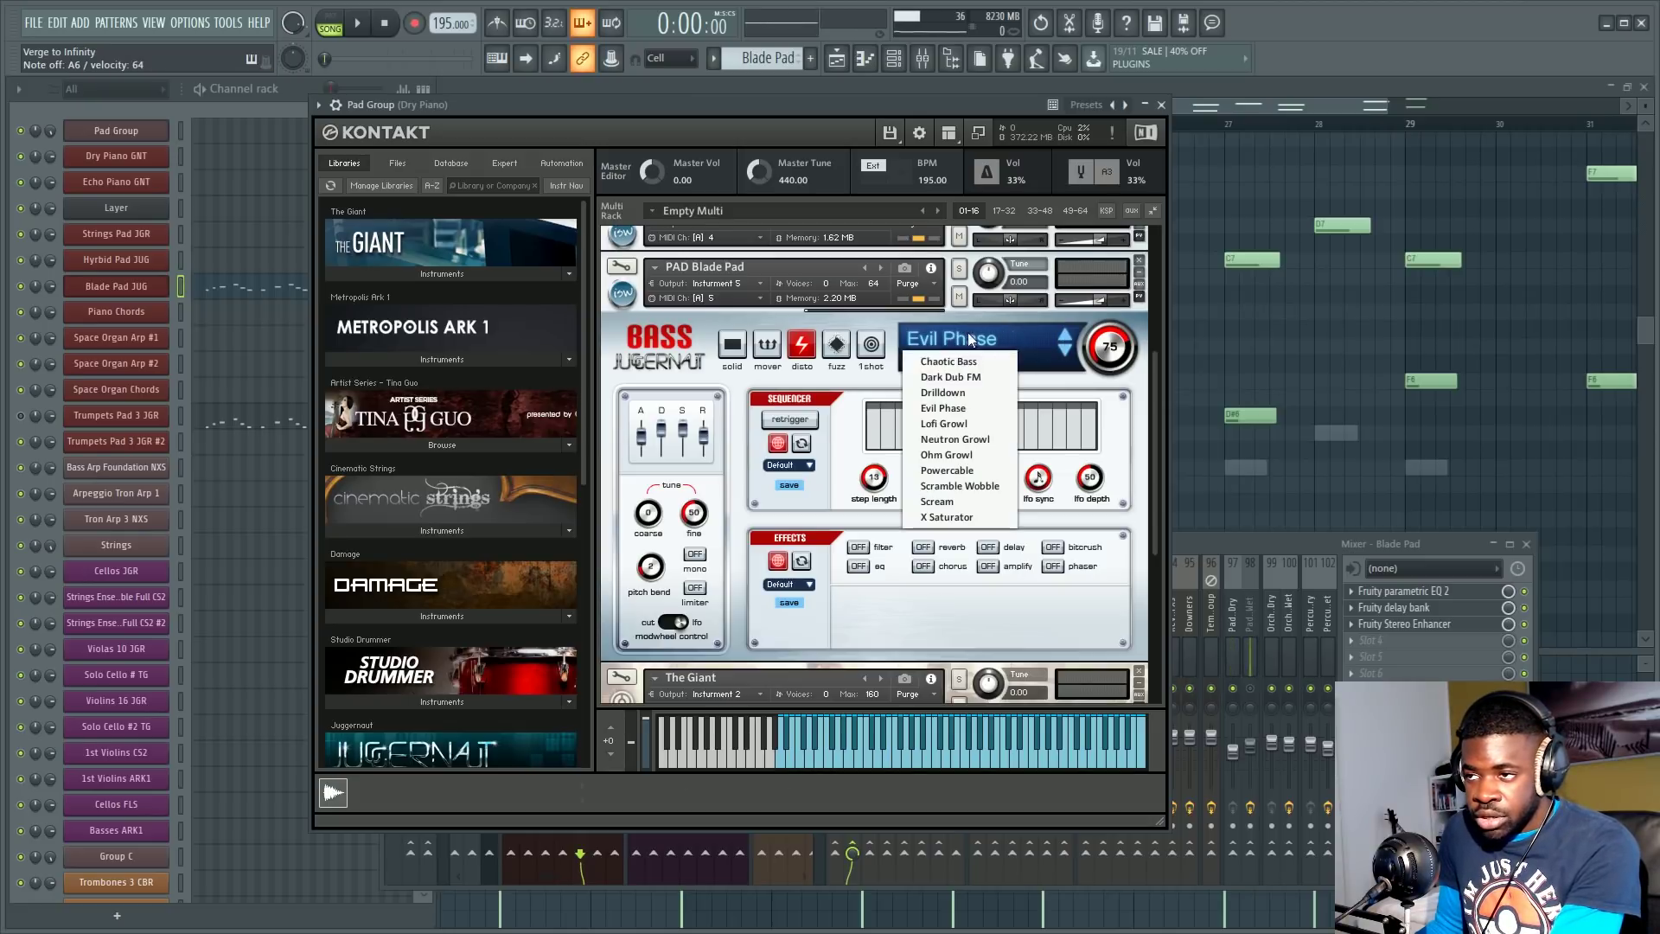
pyautogui.click(946, 392)
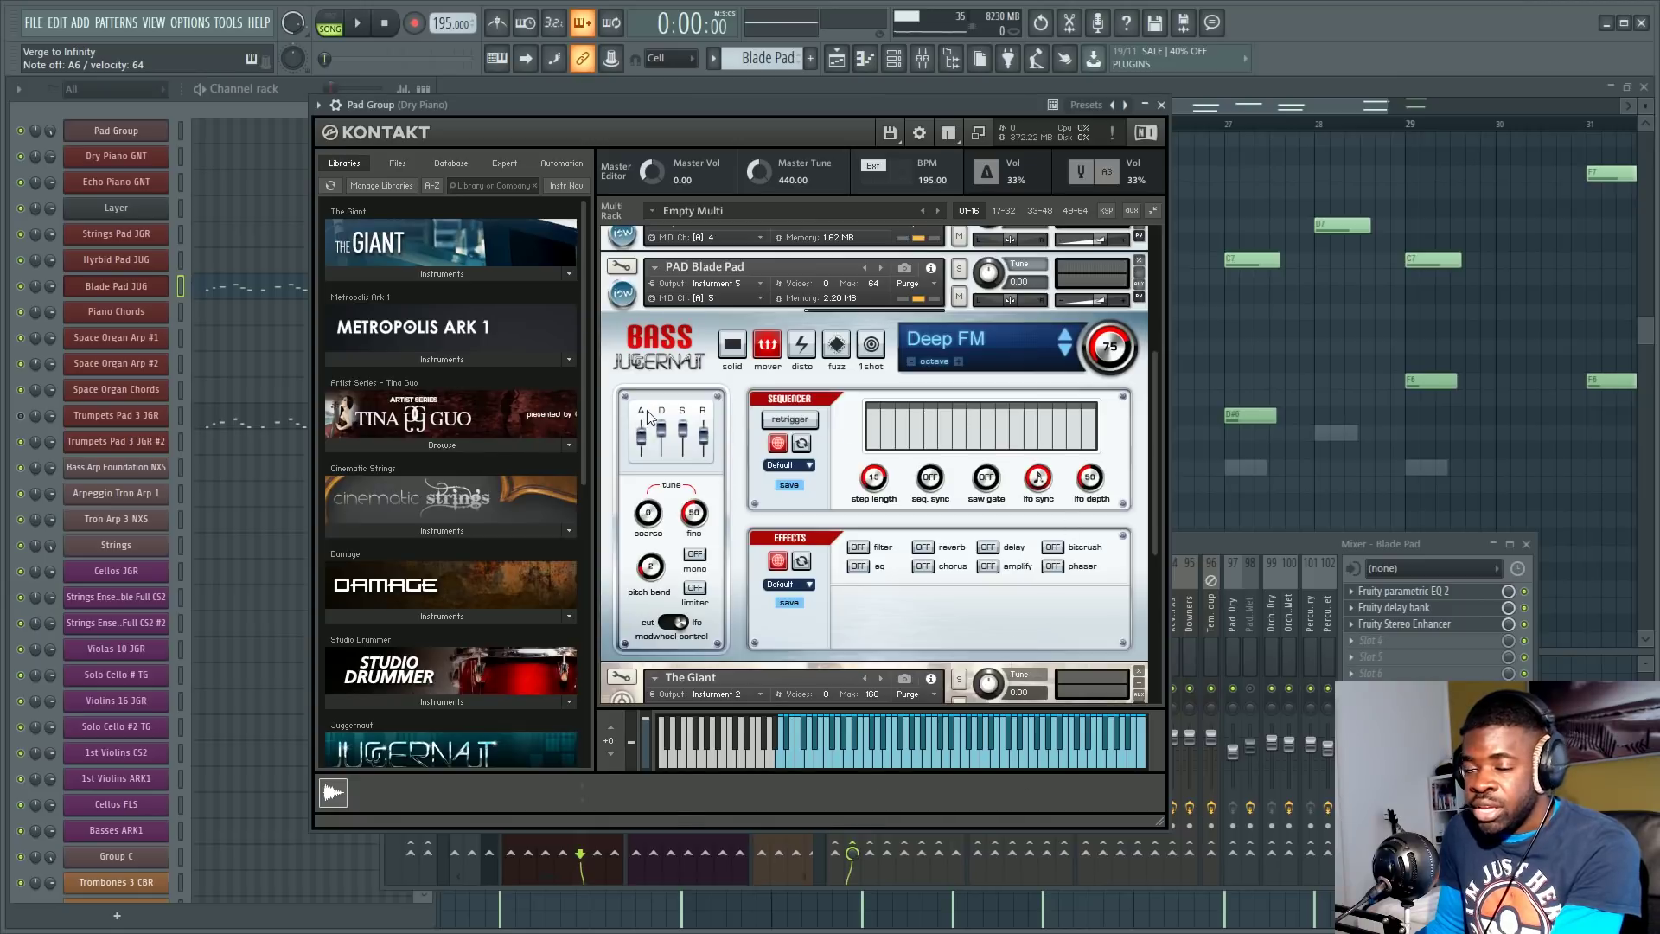
# Step: Examine the Blade Pad's sequencer and effects sections and open the mover preset list
pyautogui.scroll(-2, 661, 403)
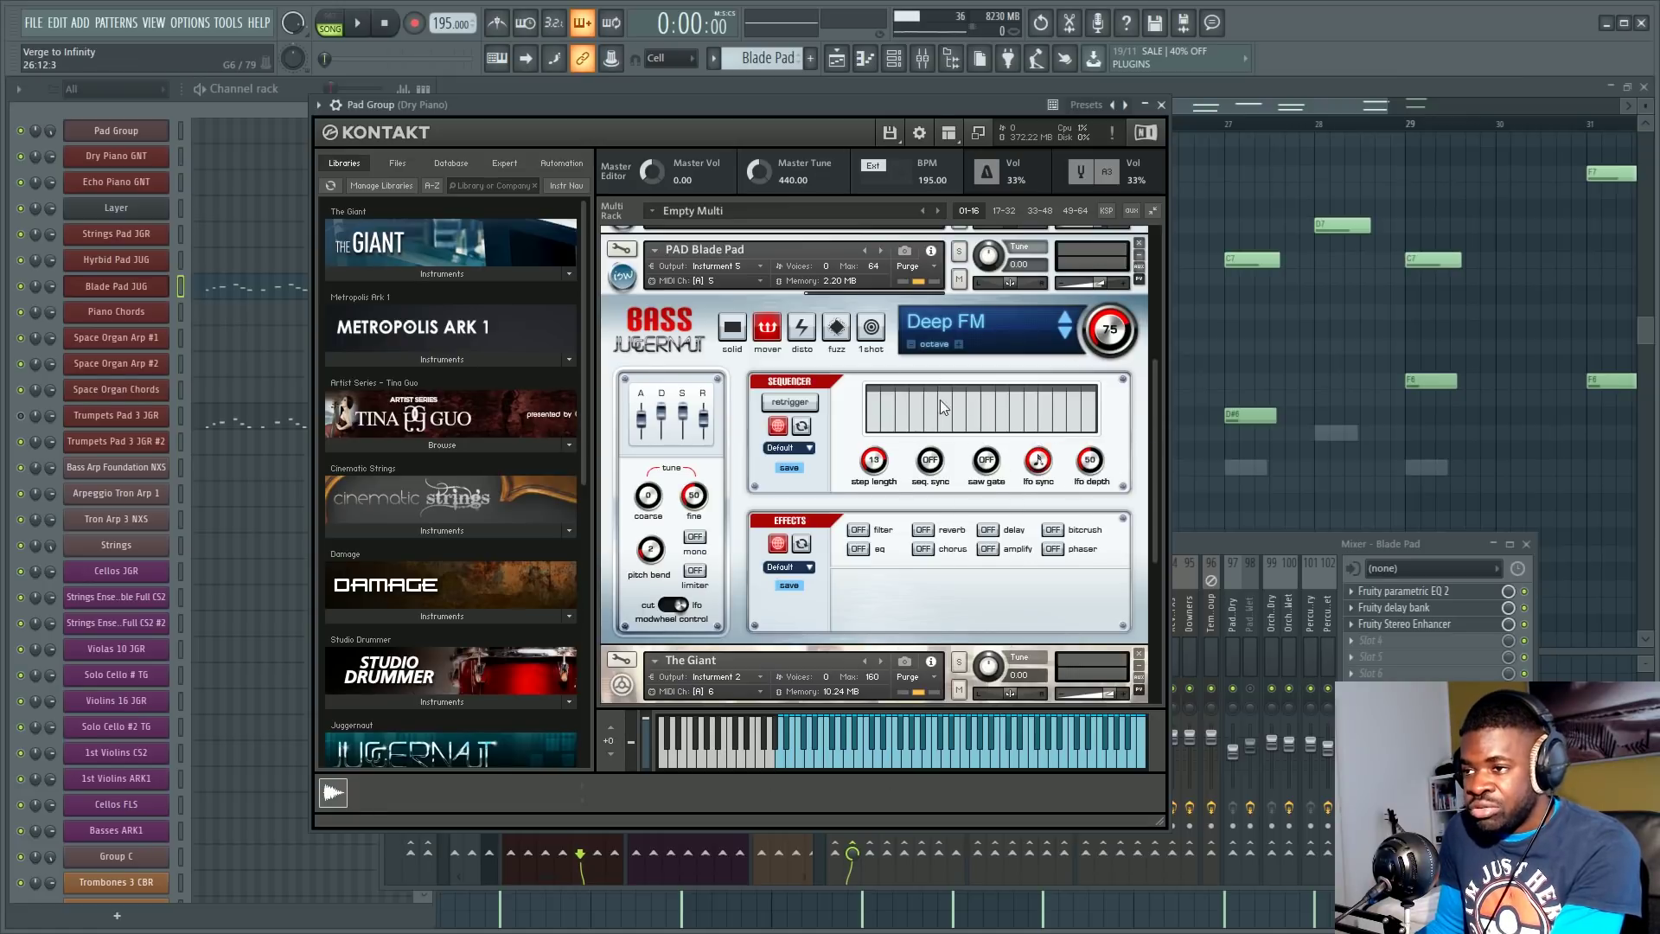
pyautogui.scroll(-2, 941, 399)
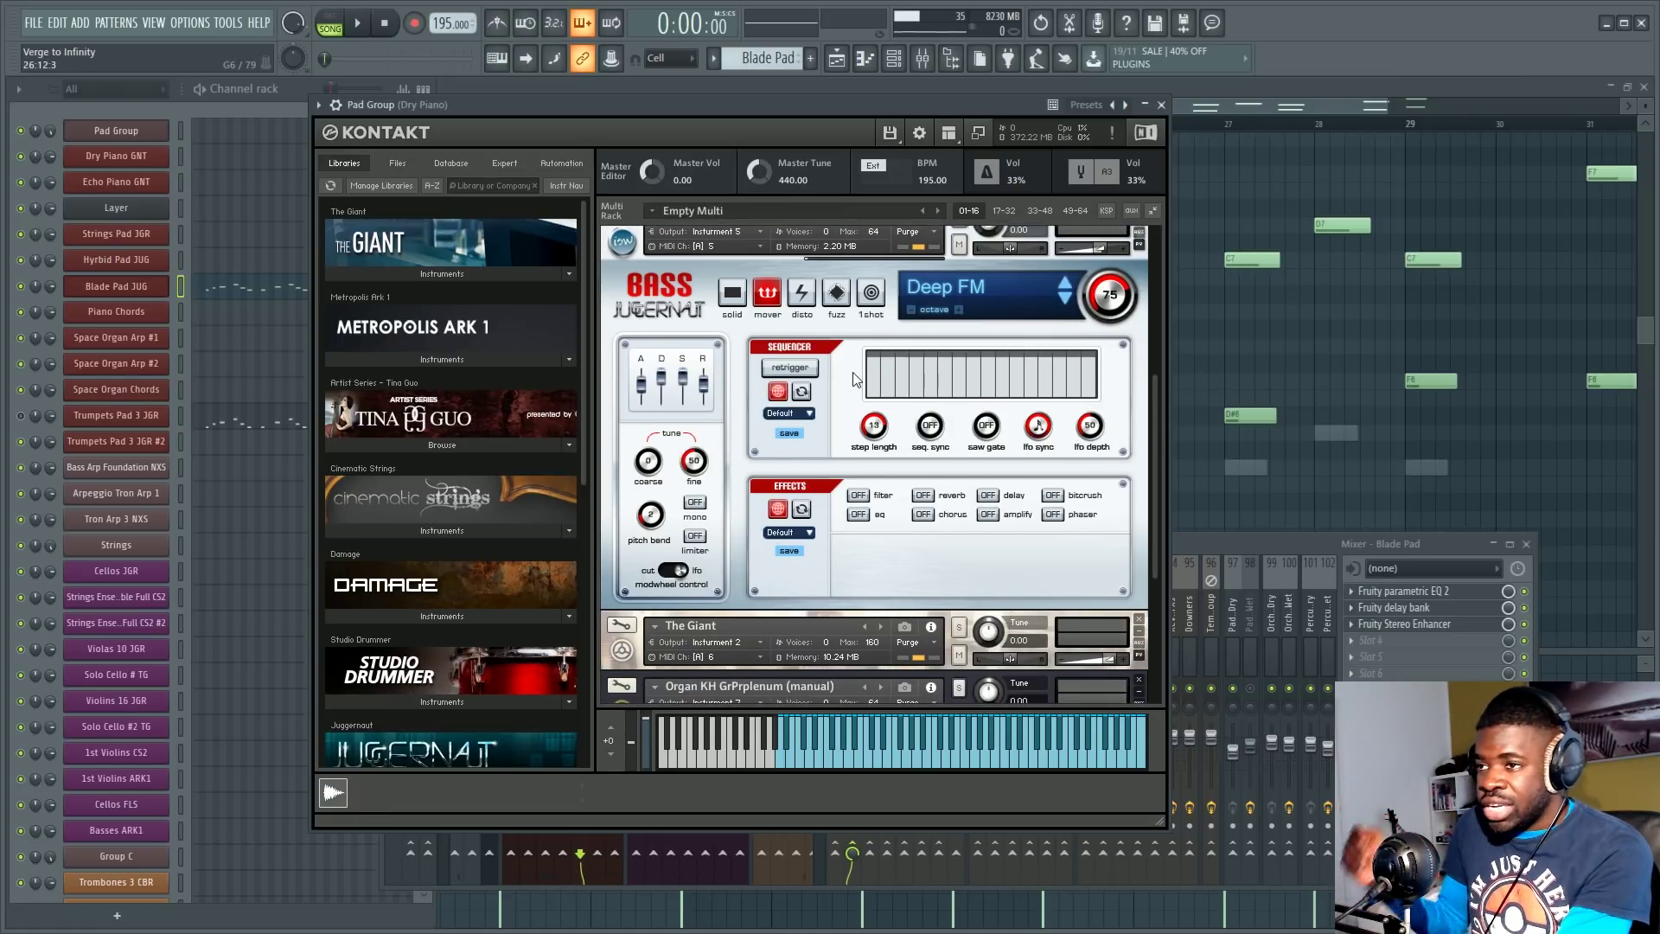
pyautogui.scroll(1, 907, 389)
pyautogui.click(968, 336)
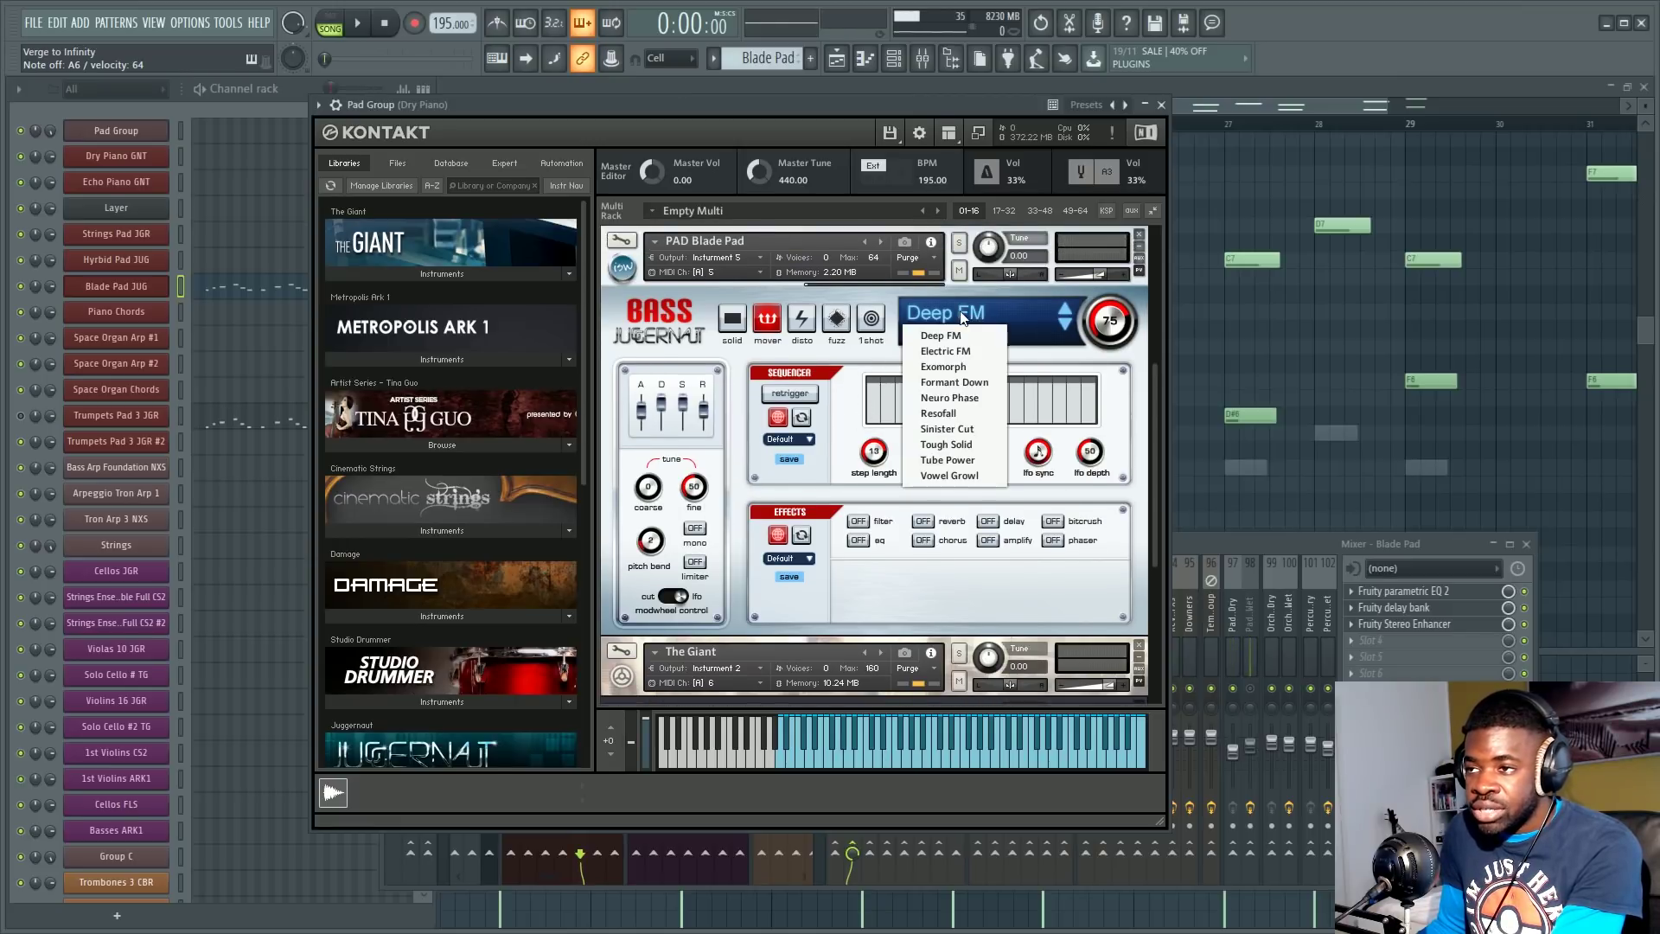
# Step: Keep Deep FM as the Blade Pad preset and open the Fruity delay bank on its mixer track
pyautogui.click(964, 318)
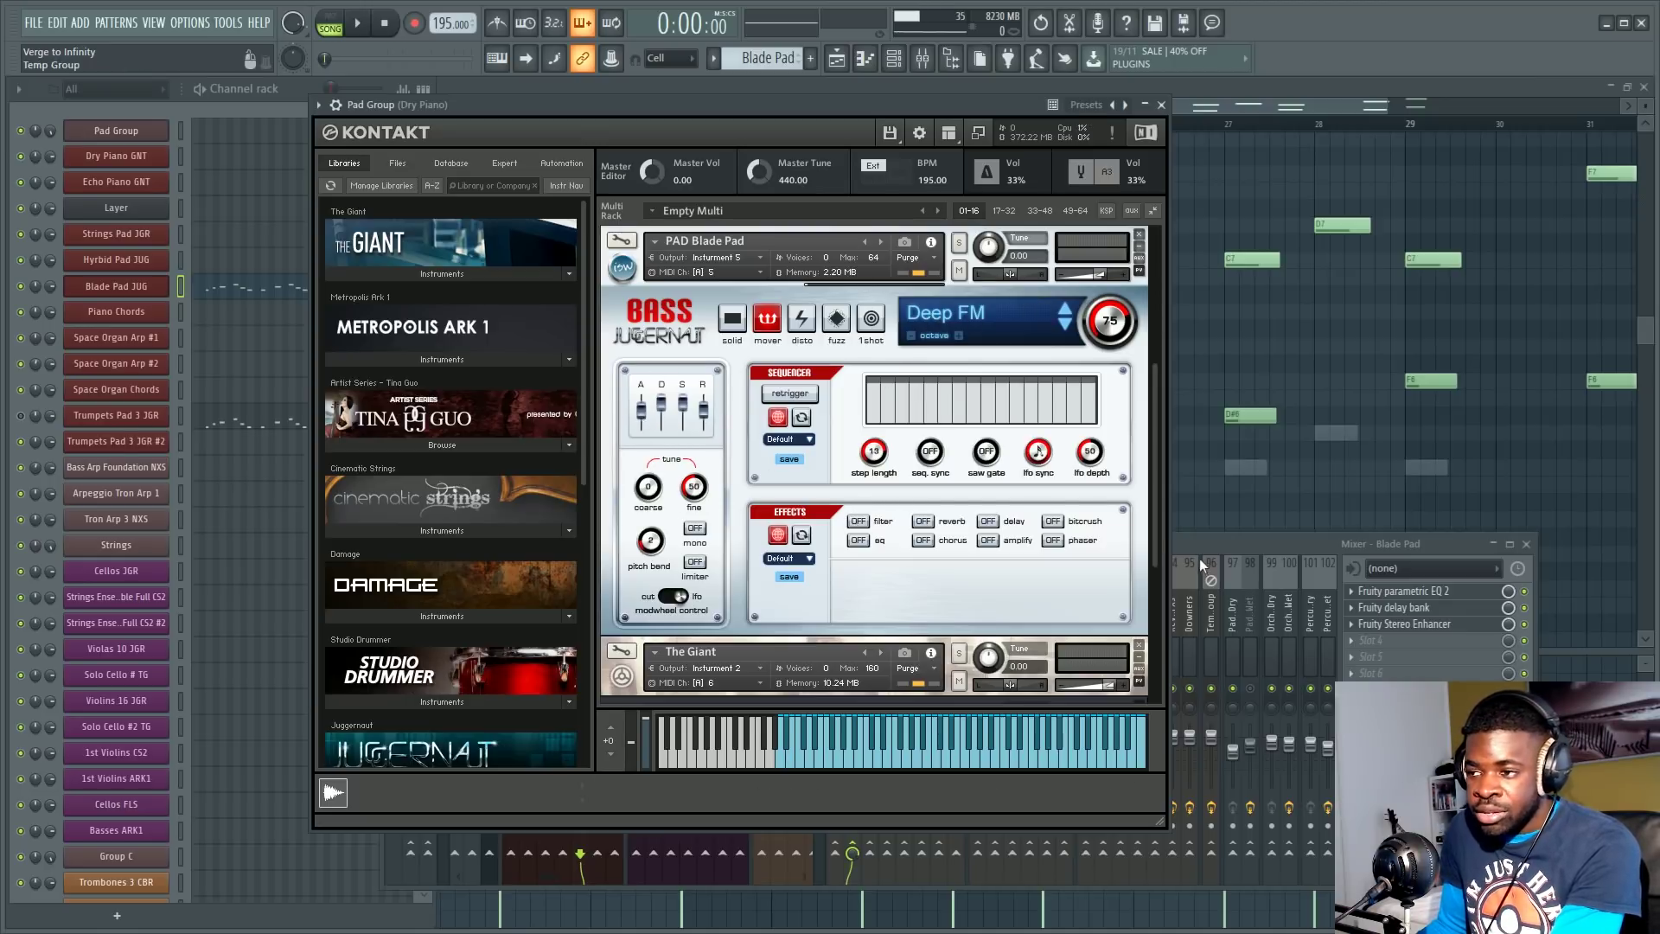
pyautogui.press('F9')
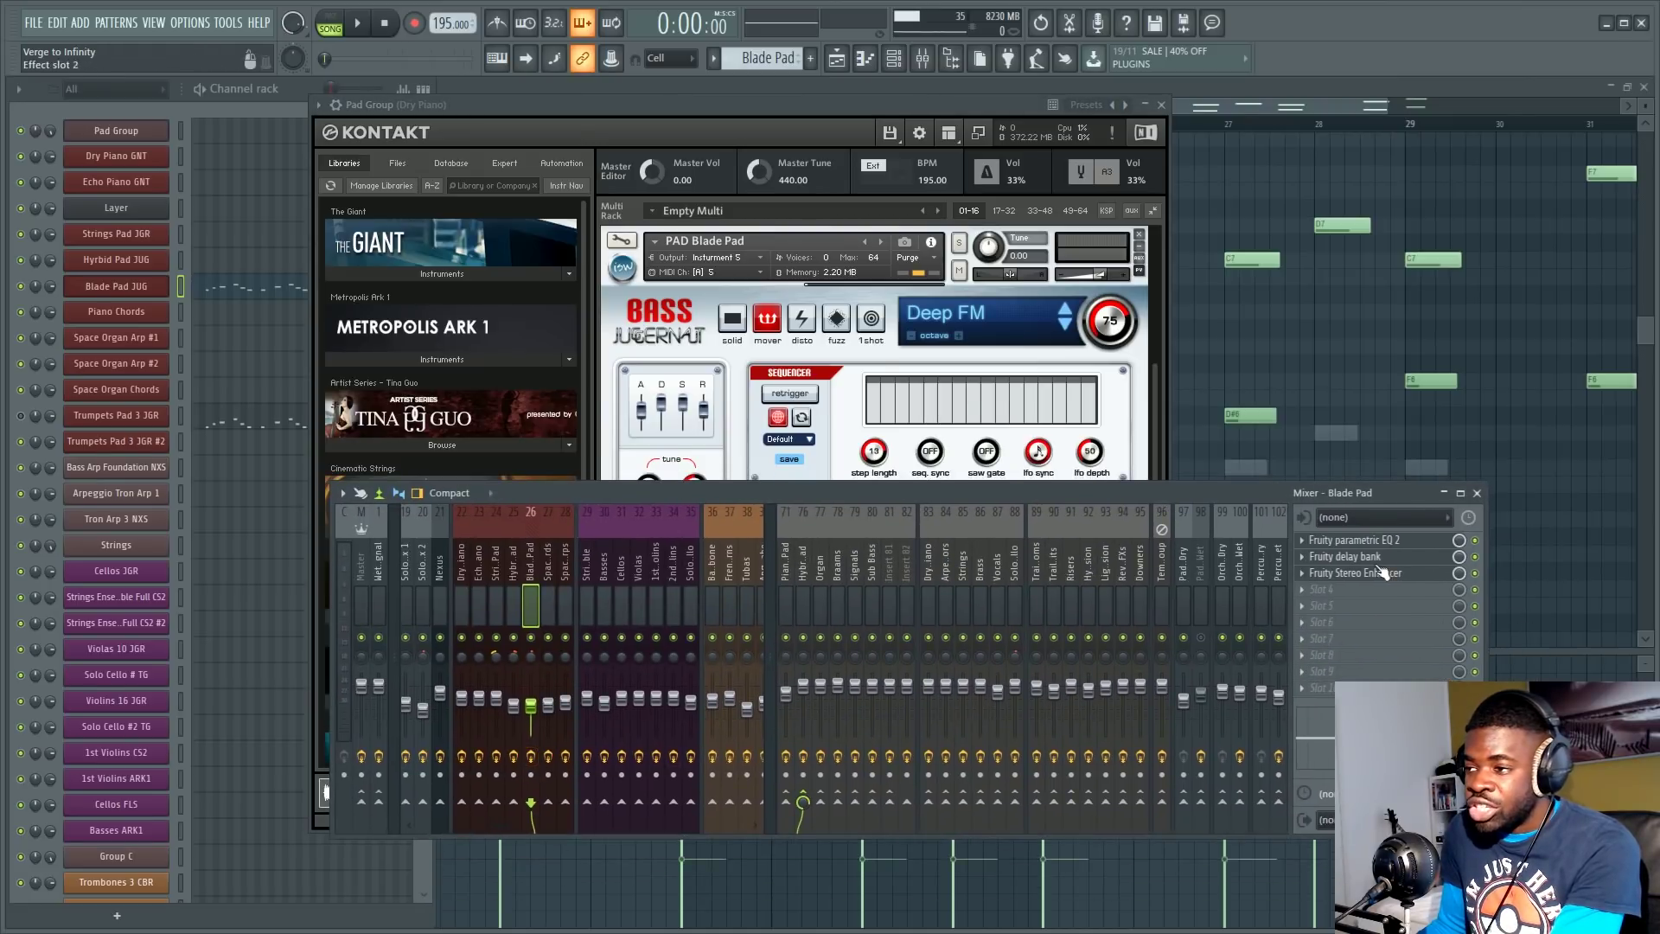
pyautogui.click(1377, 540)
pyautogui.click(1361, 557)
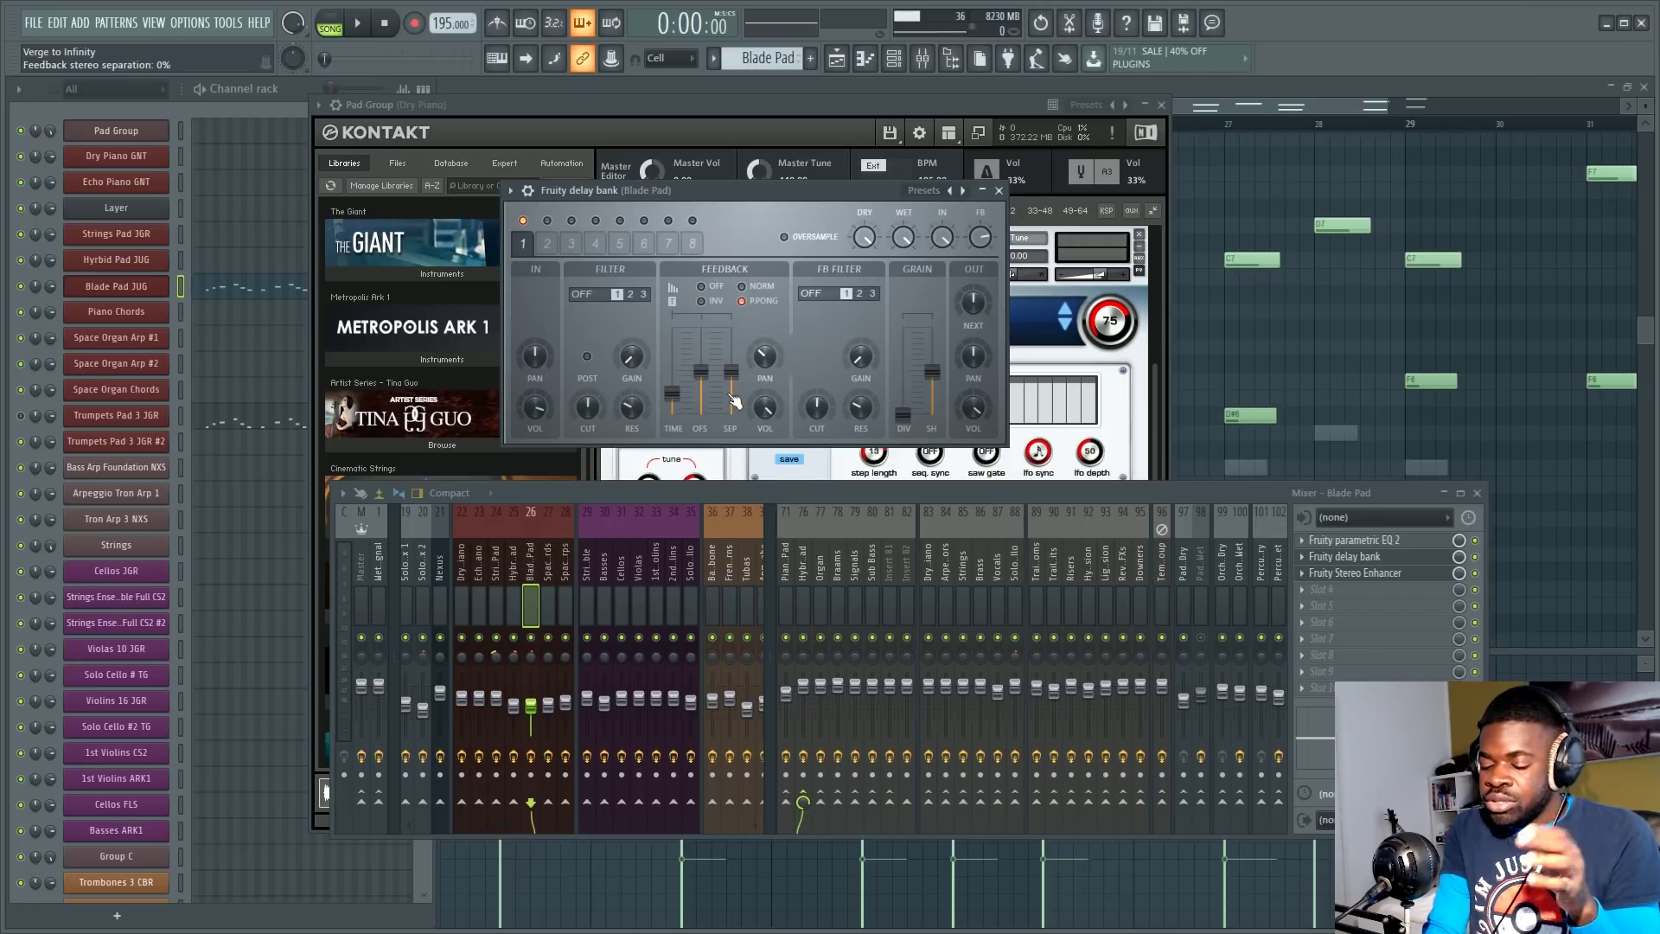
# Step: Select the Pad Group - Wet mixer track and open its Valhalla Shimmer reverb
pyautogui.click(1201, 638)
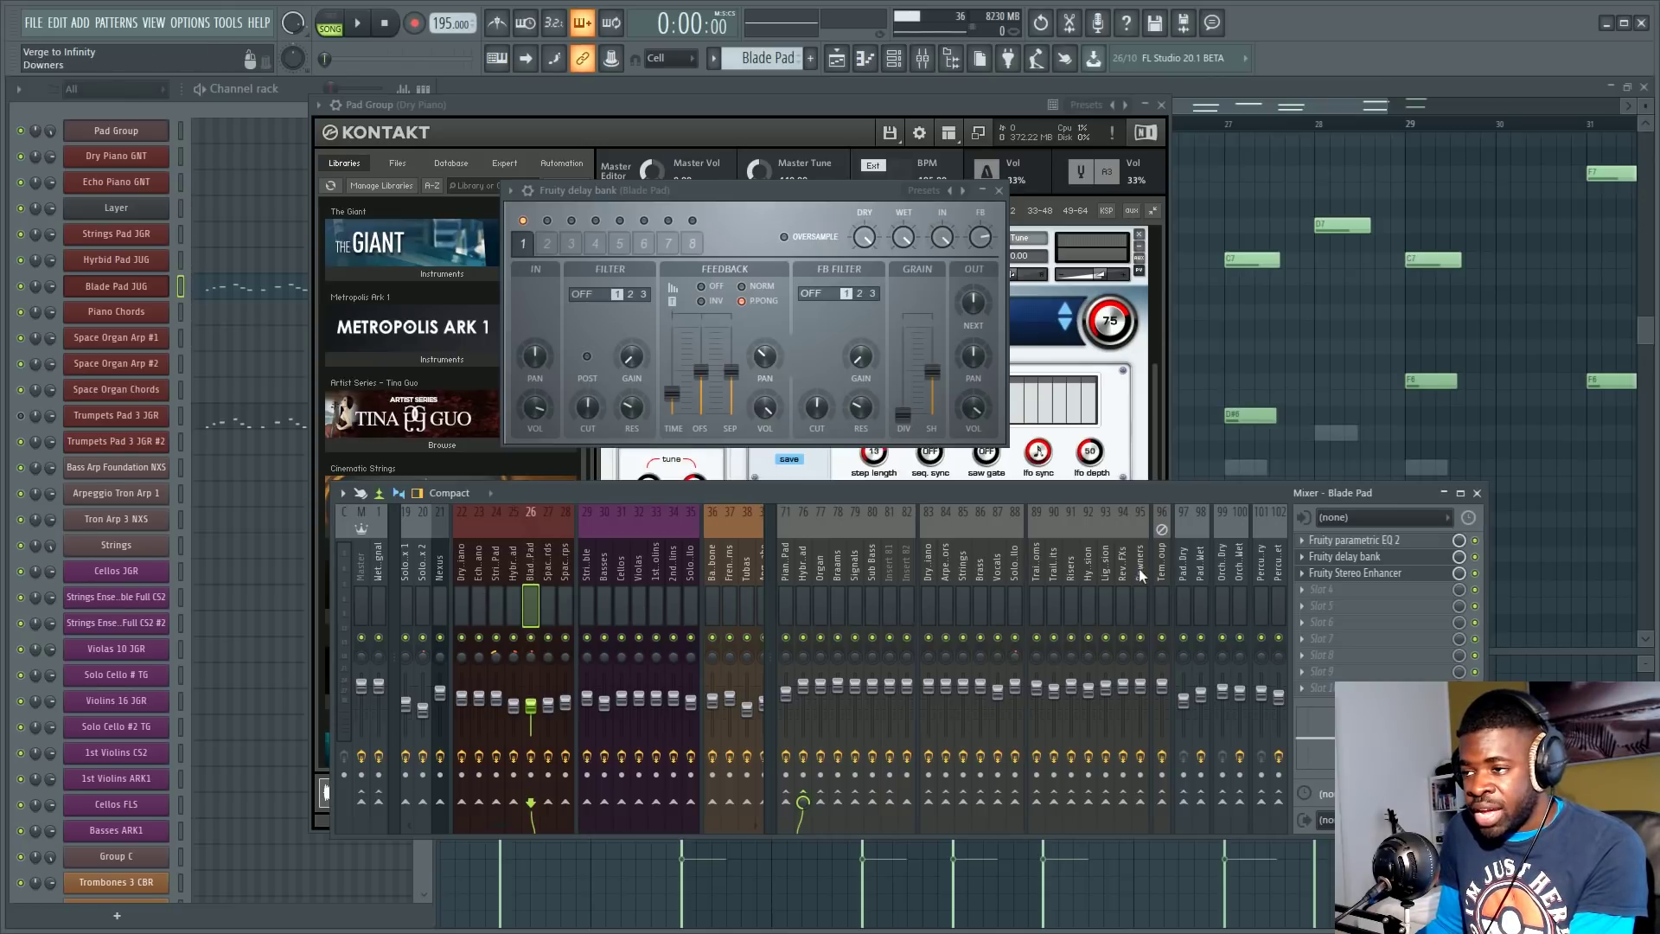
pyautogui.click(1199, 566)
pyautogui.click(1379, 544)
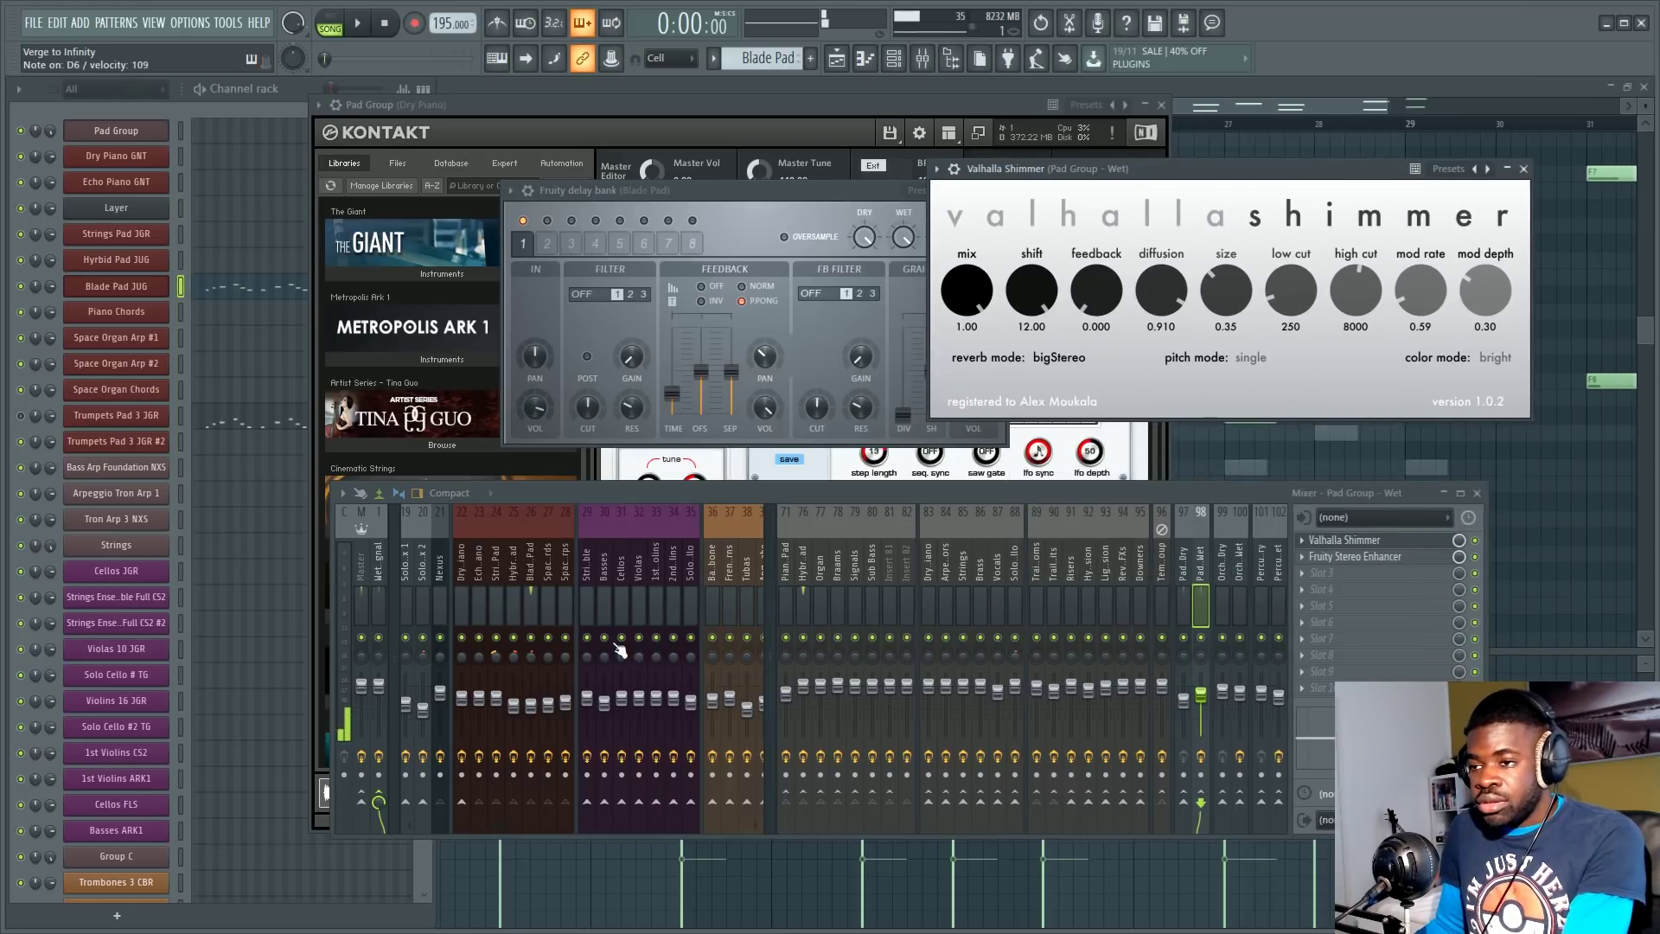
# Step: Open the Hybrid Pad track's Fruity X-Y-Z Controller and sweep its point between the vertical extremes, leaving it slightly above centre
pyautogui.click(533, 573)
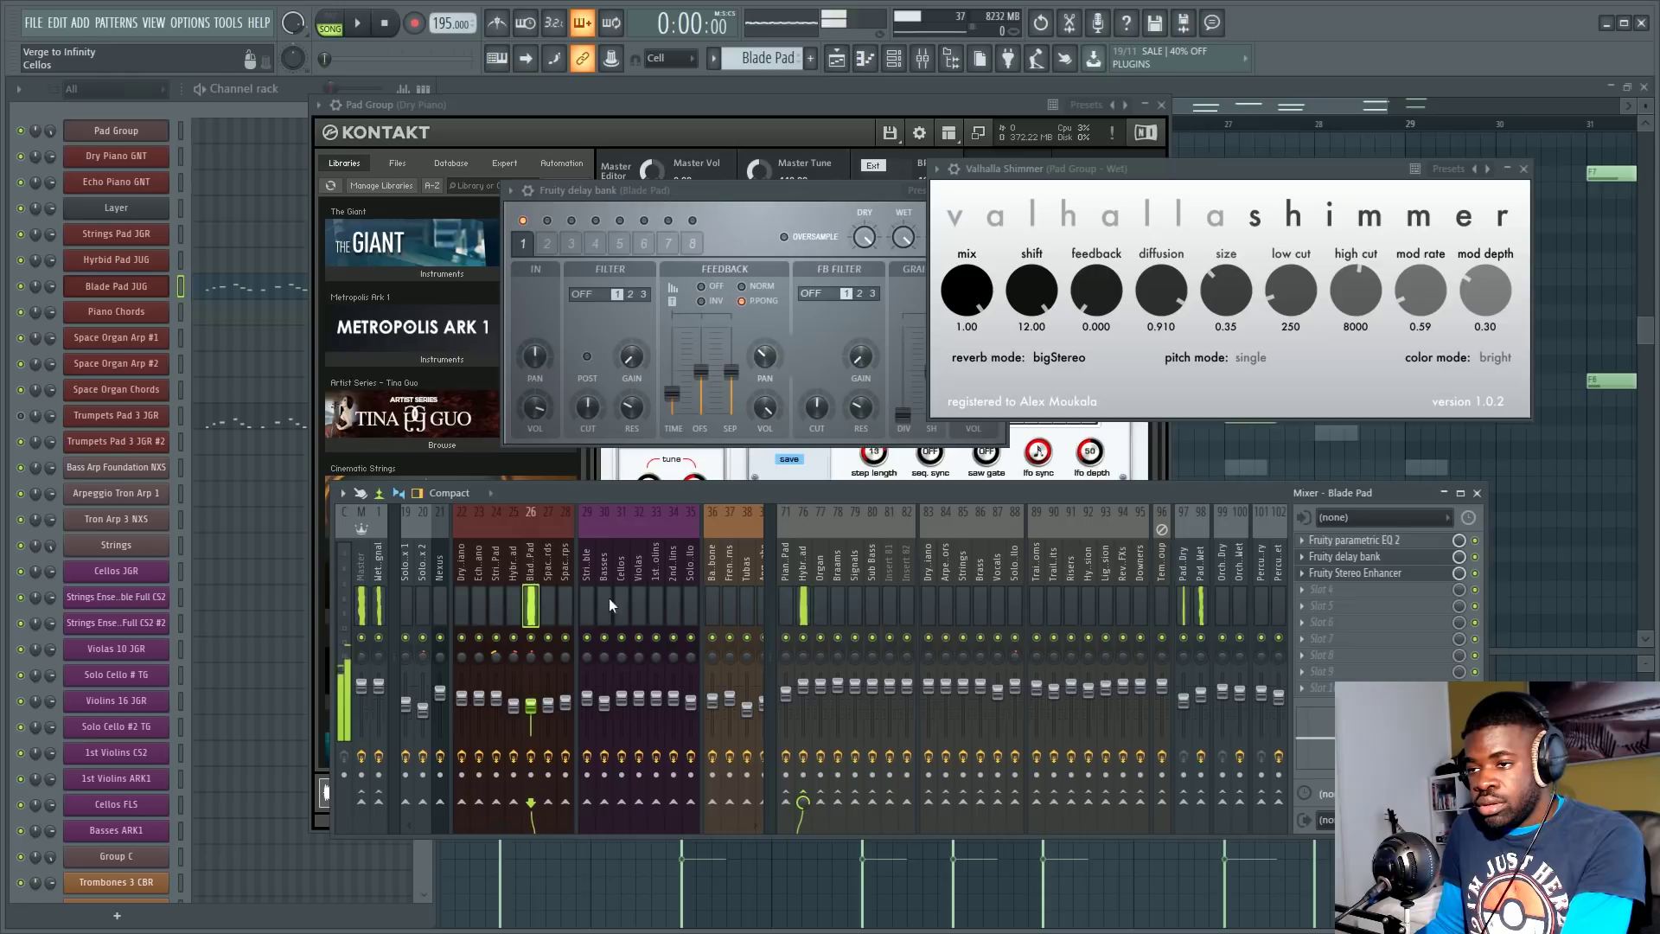
pyautogui.click(803, 601)
pyautogui.click(1364, 591)
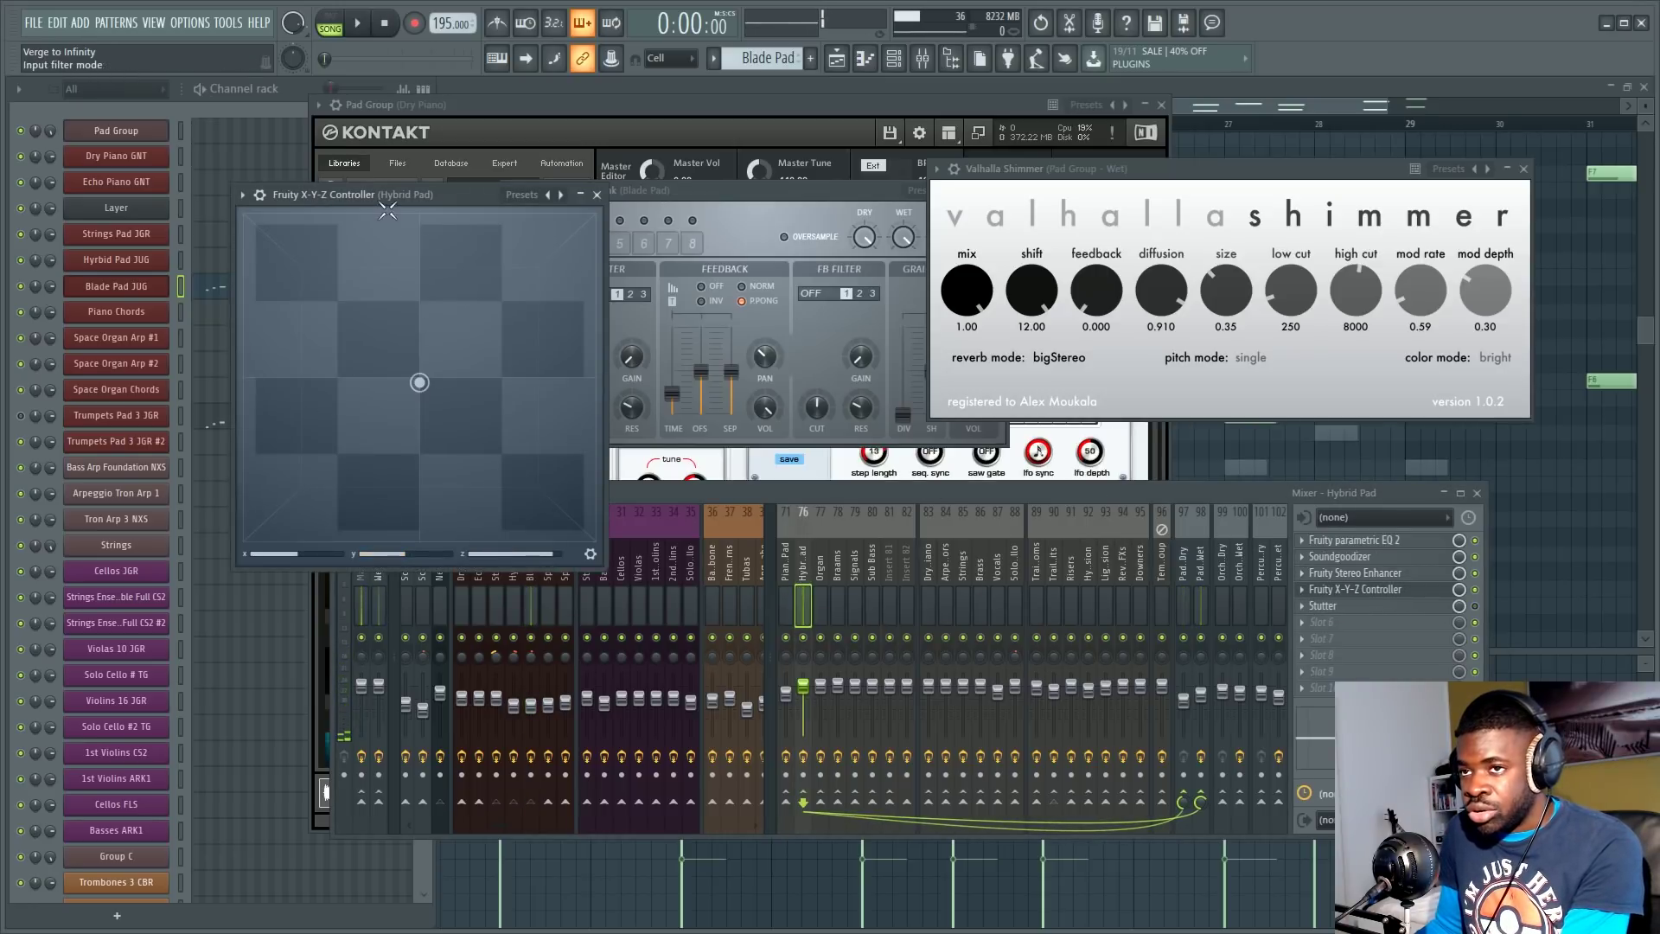
pyautogui.moveTo(363, 194); pyautogui.dragTo(446, 206)
pyautogui.moveTo(505, 413); pyautogui.dragTo(501, 536)
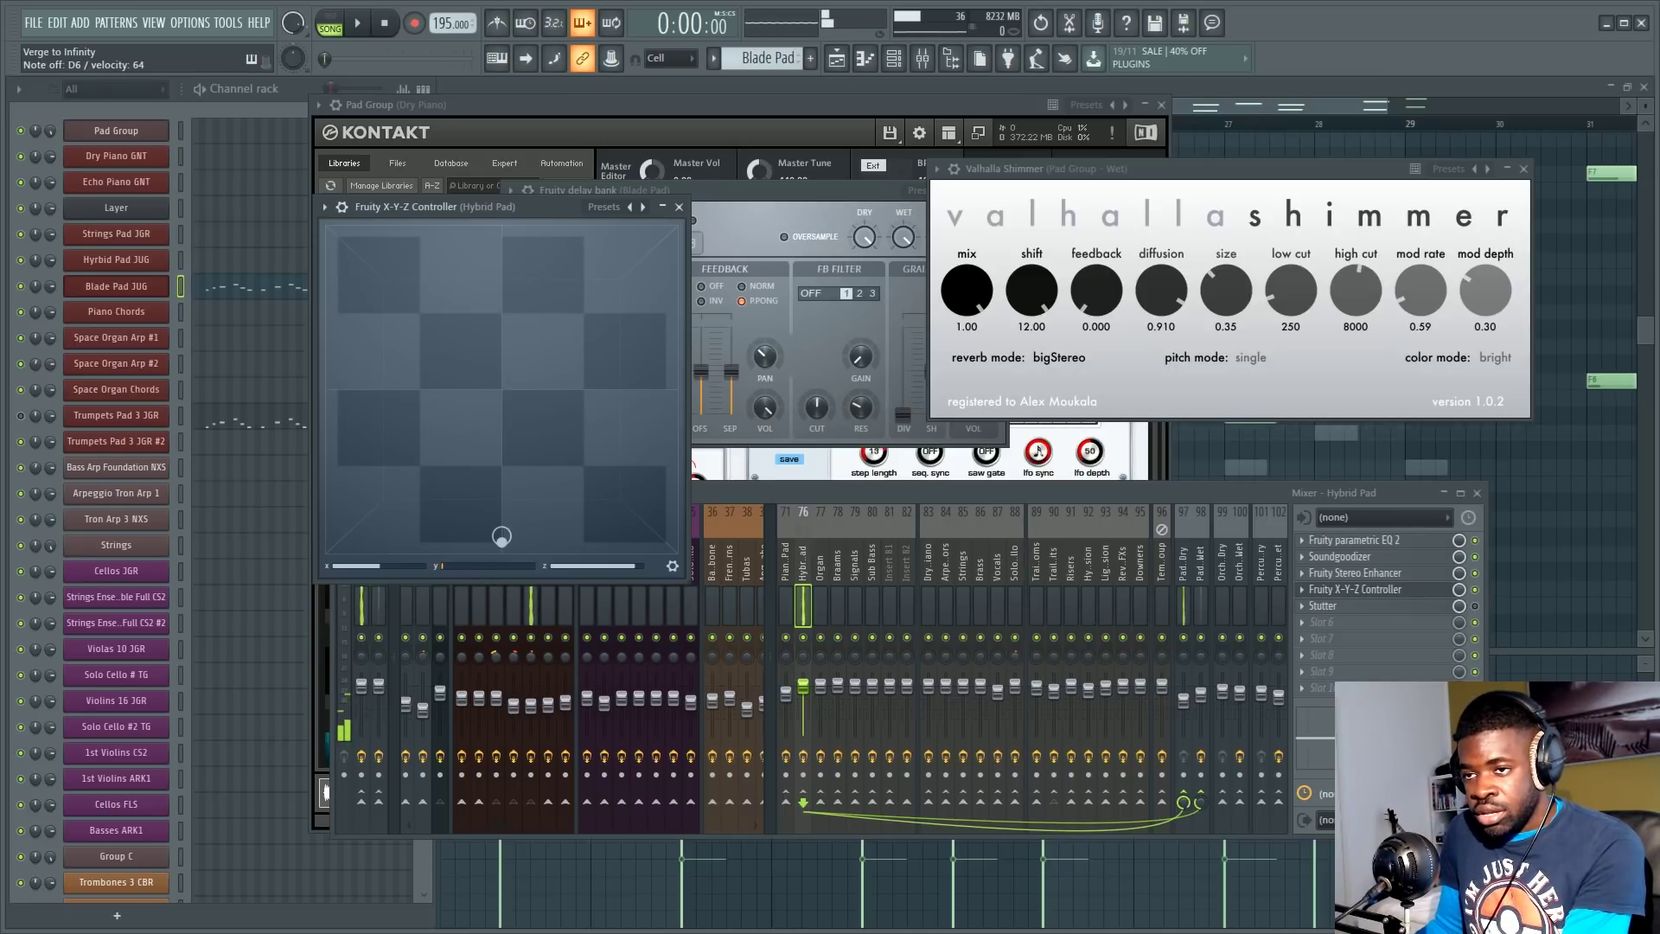
pyautogui.moveTo(502, 536); pyautogui.dragTo(502, 236)
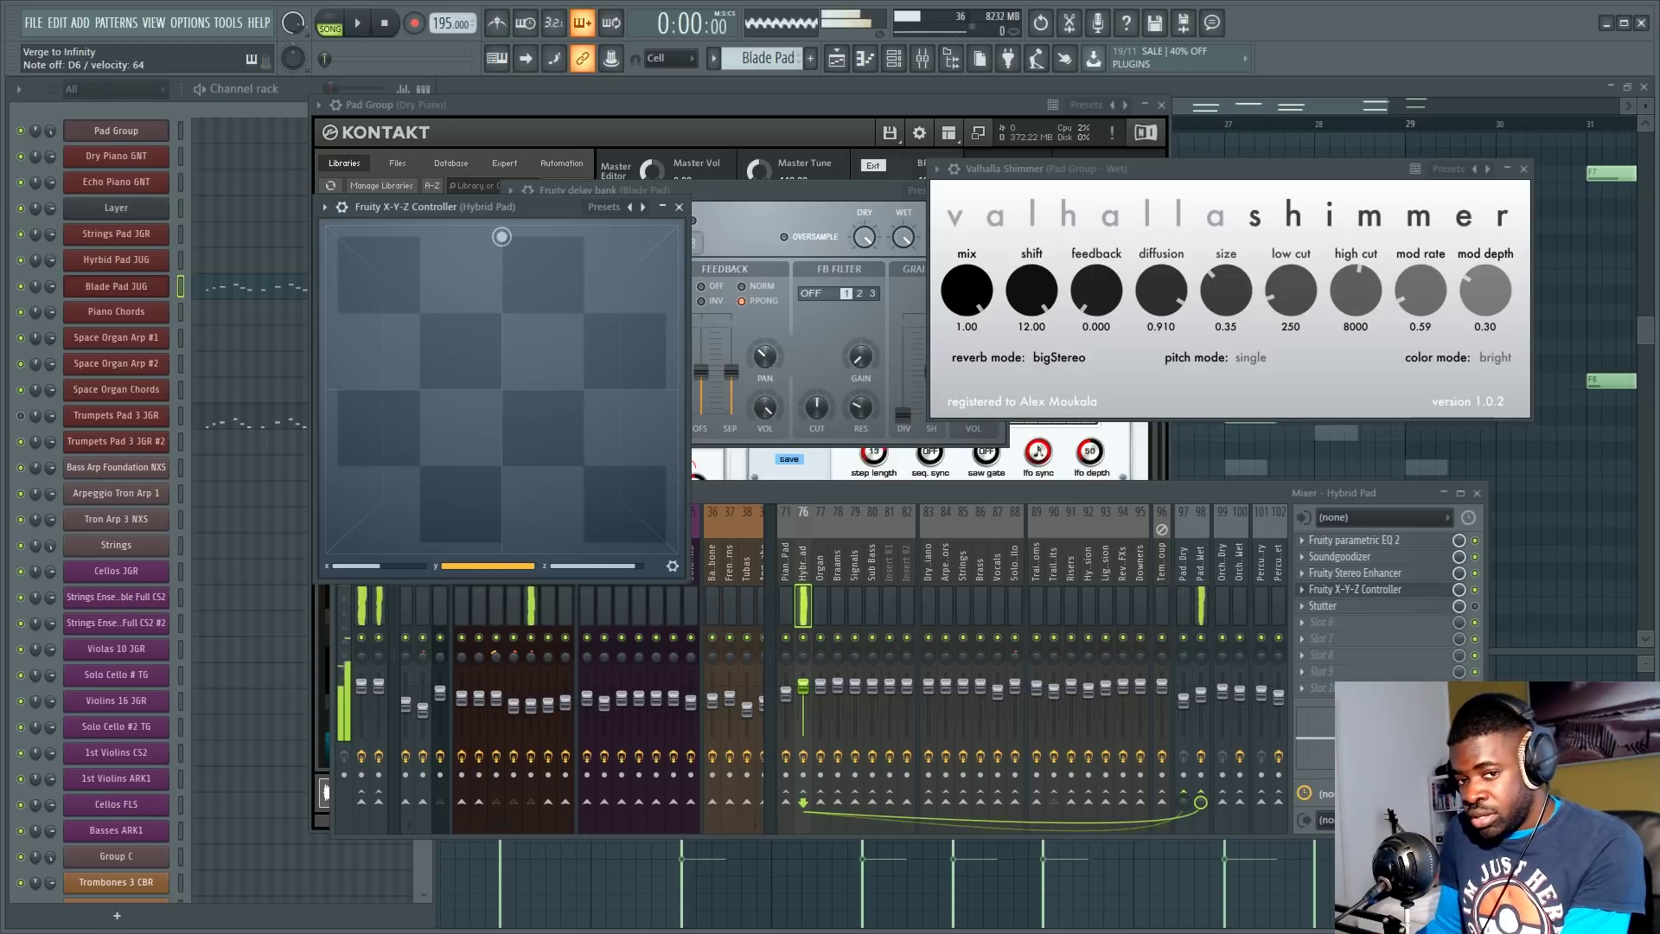
pyautogui.moveTo(502, 236); pyautogui.dragTo(502, 345)
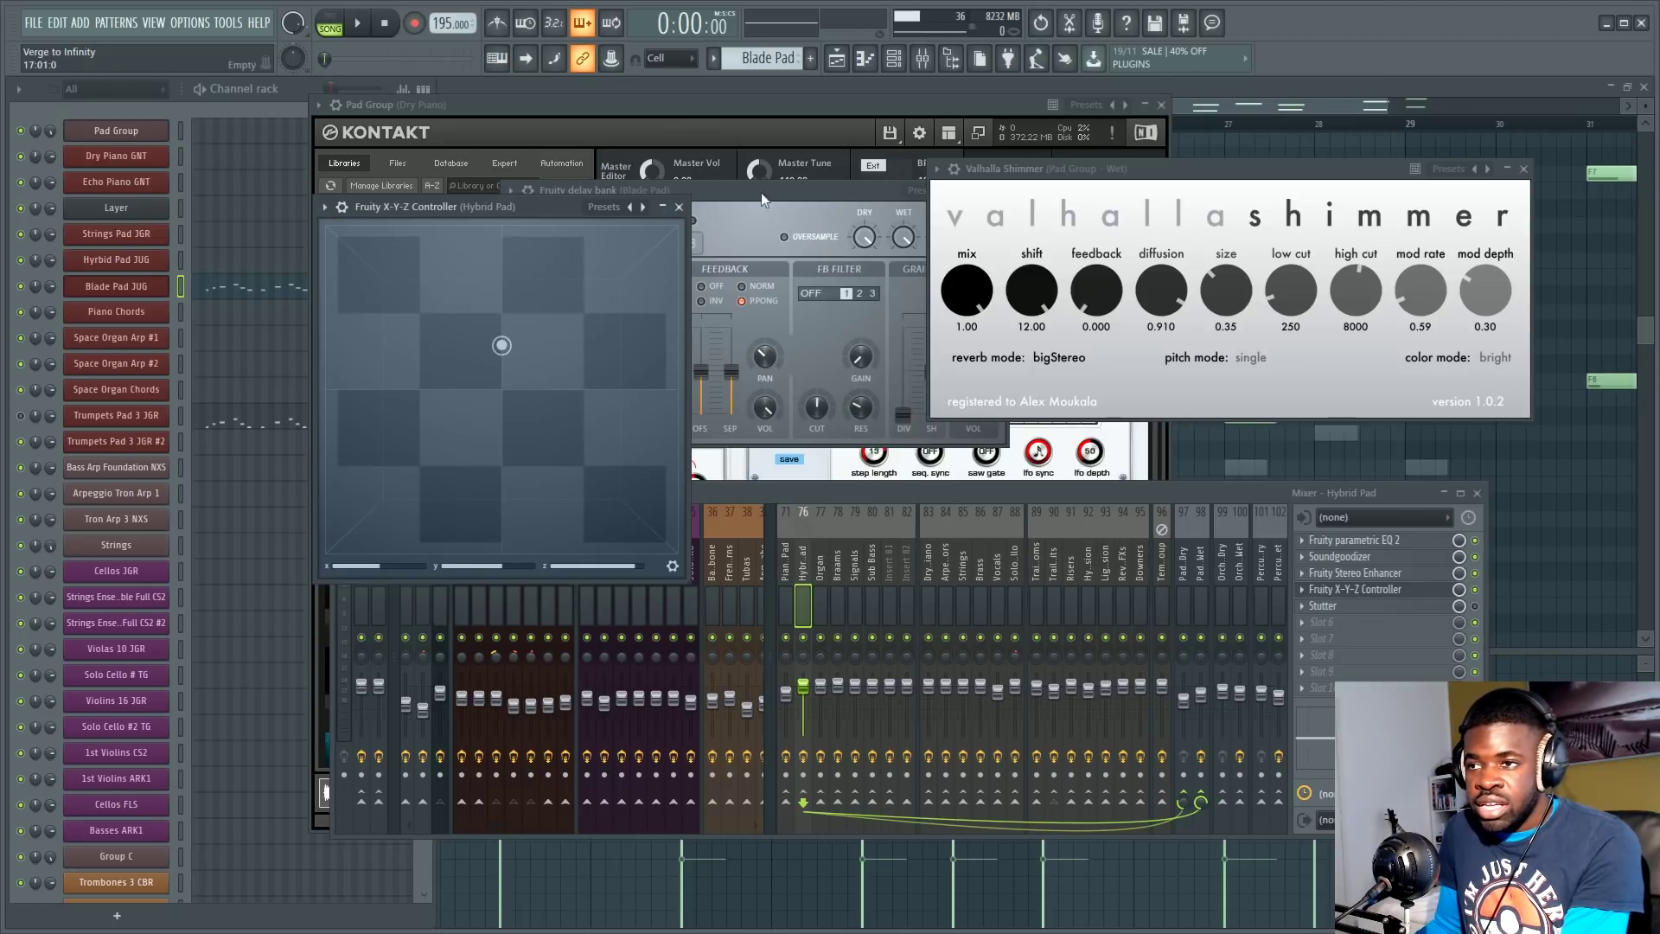
# Step: Review the Valhalla Shimmer settings again, and collapse the PAD Blade Pad instrument in the Kontakt rack
pyautogui.click(761, 130)
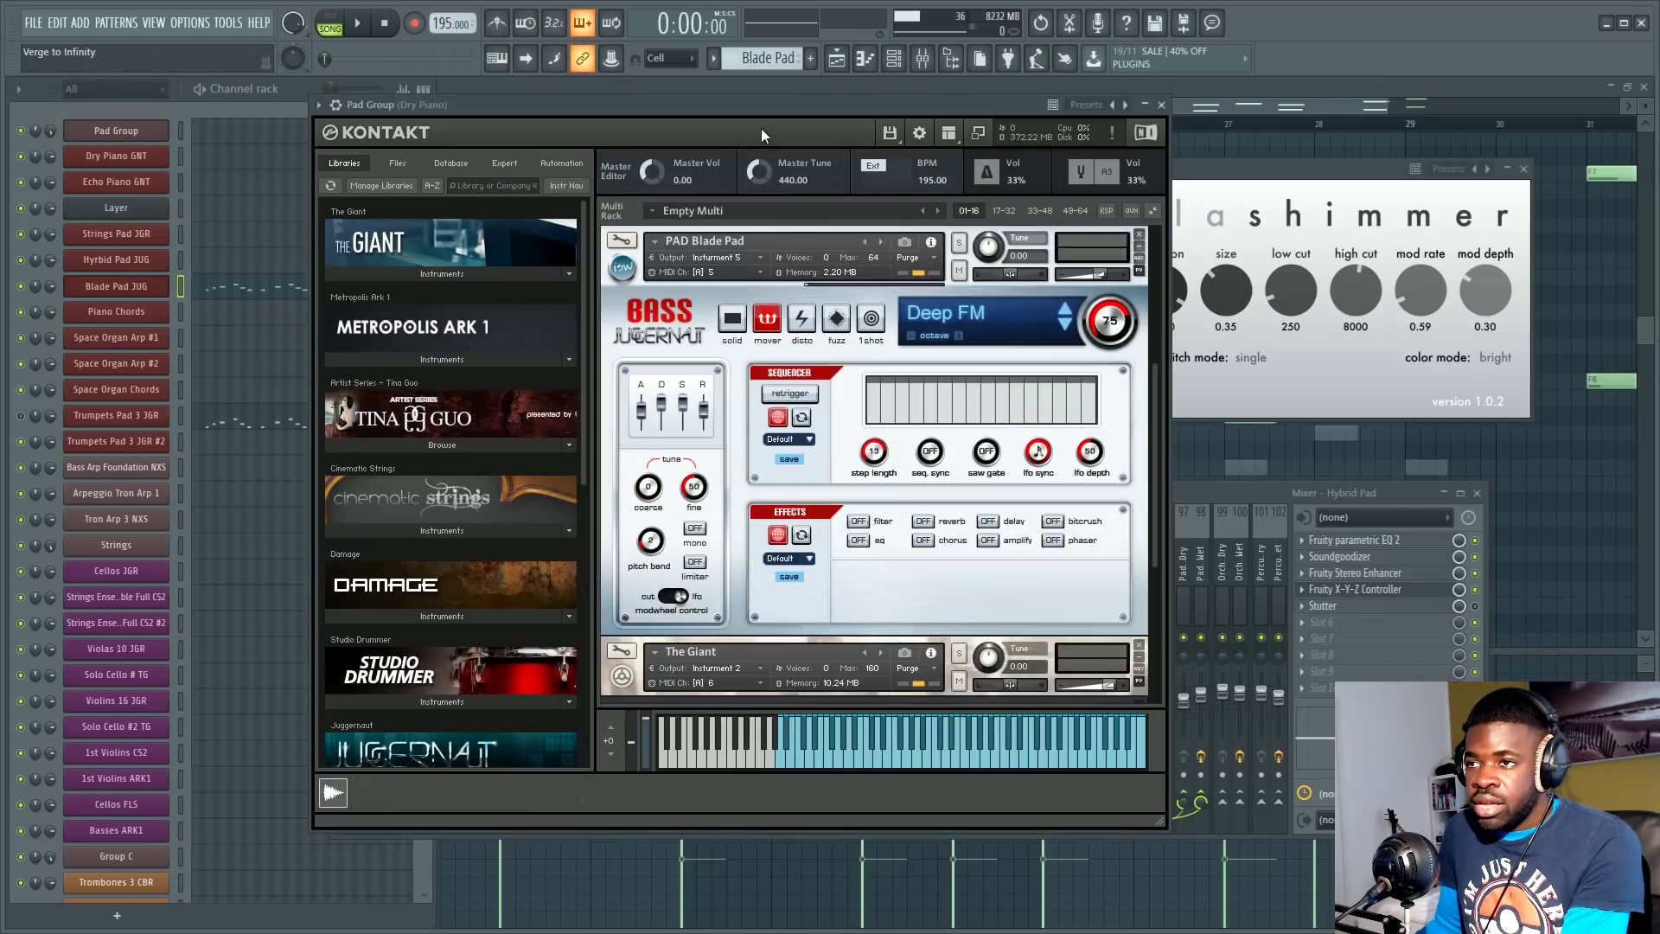
pyautogui.click(1335, 500)
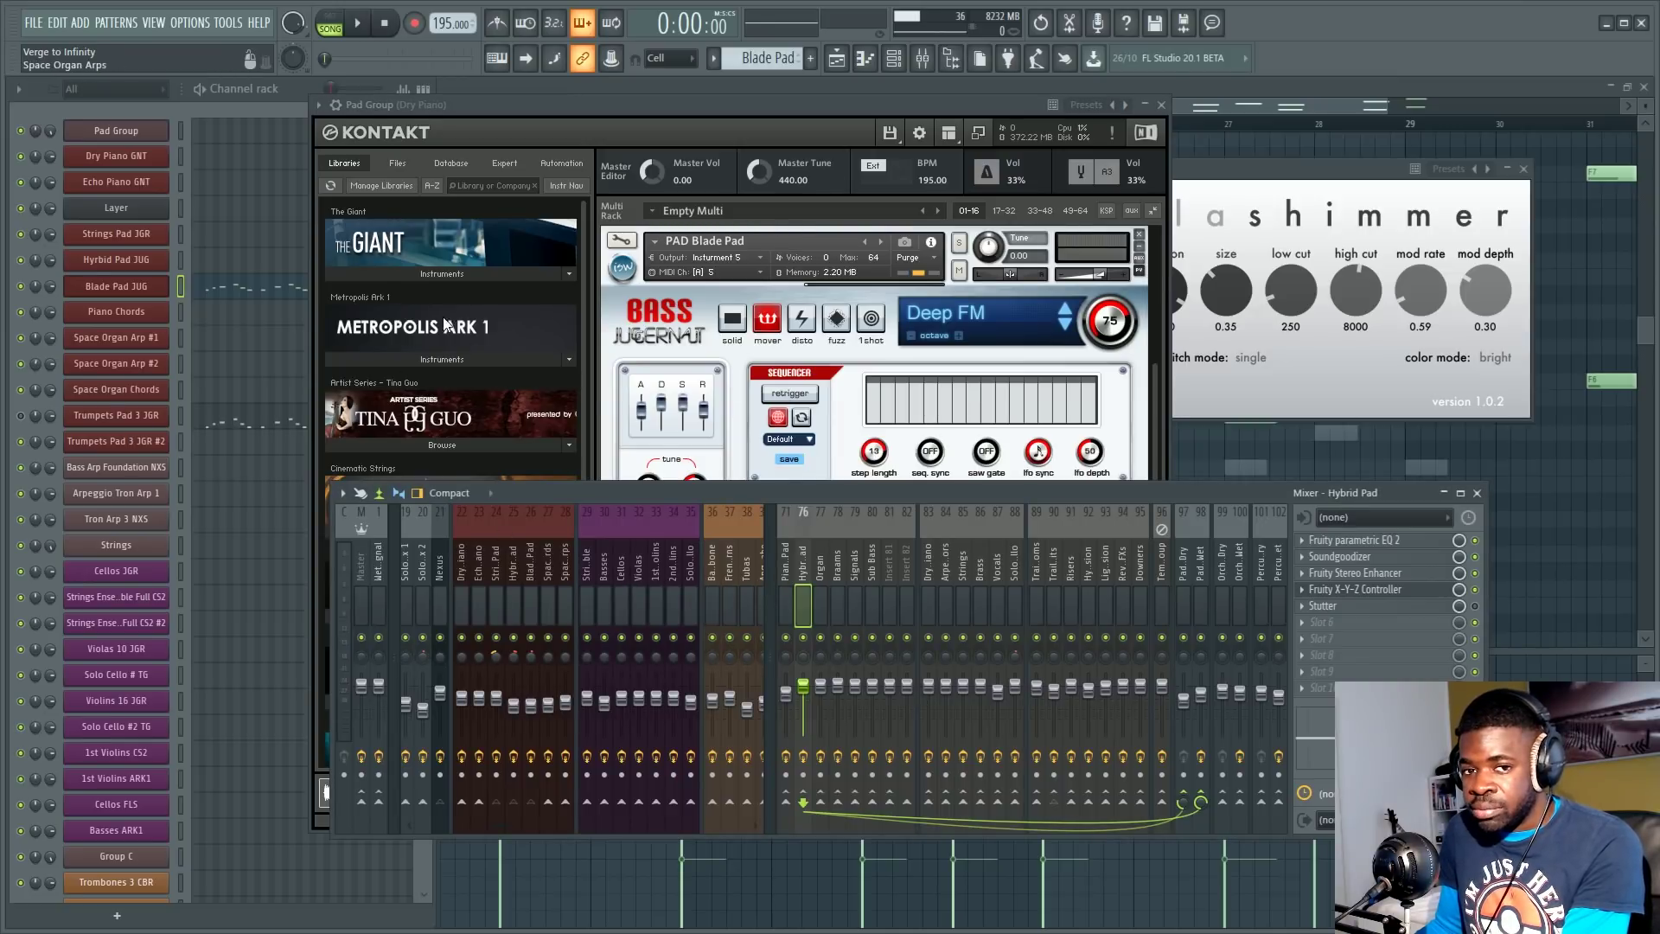
pyautogui.click(1200, 201)
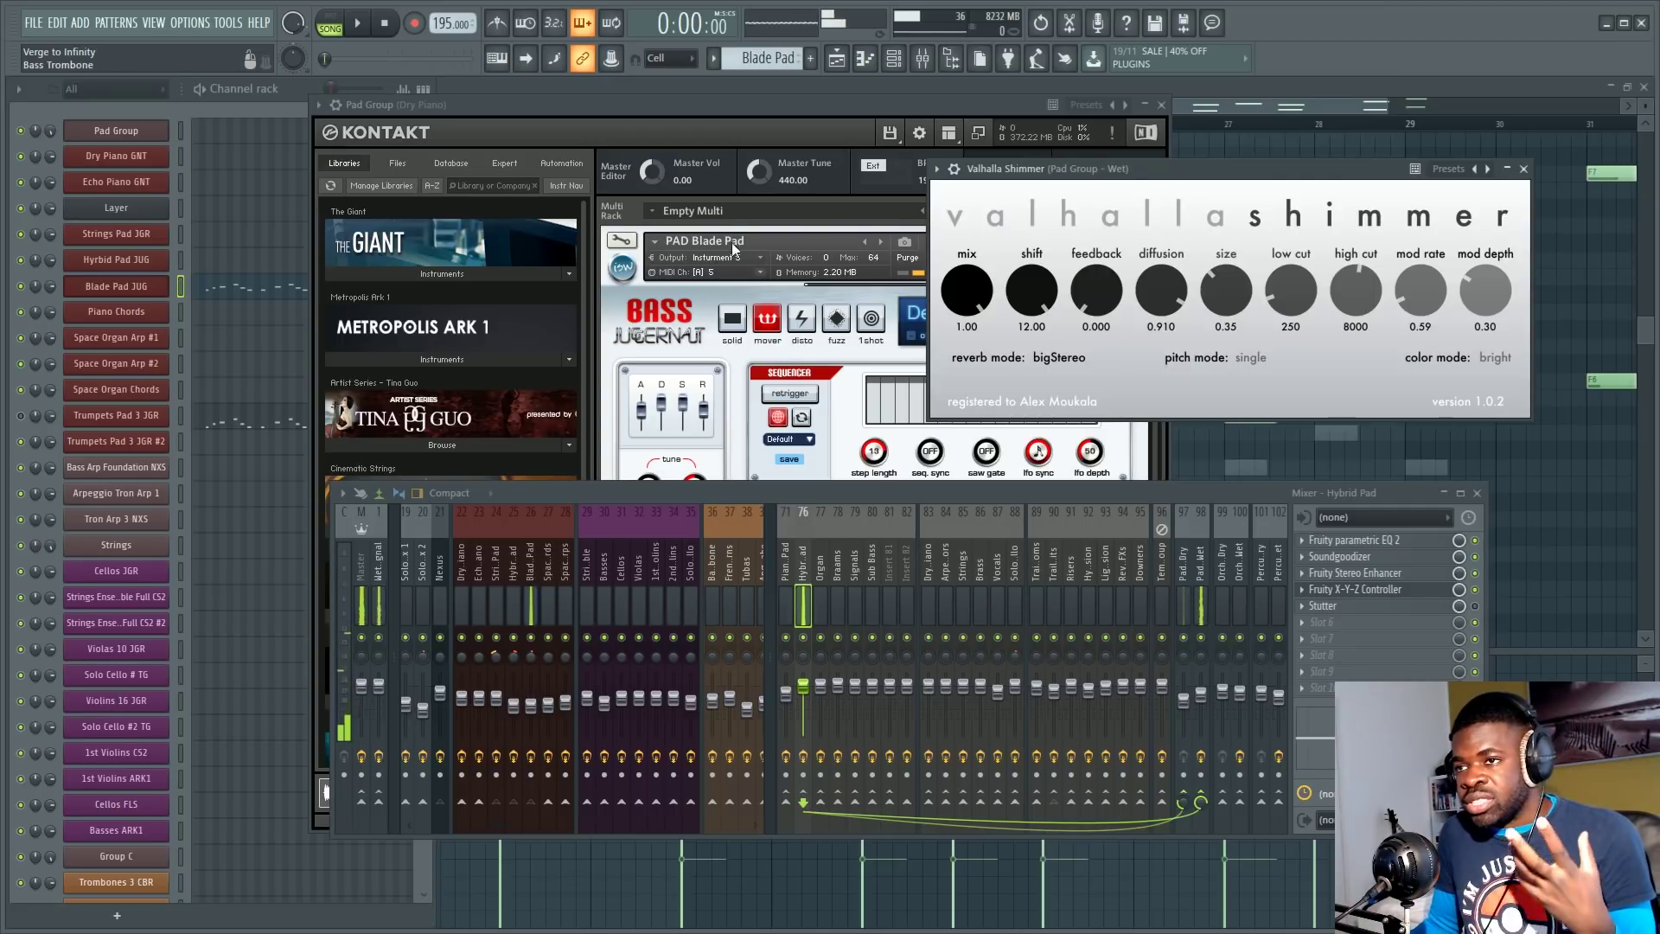
pyautogui.click(702, 137)
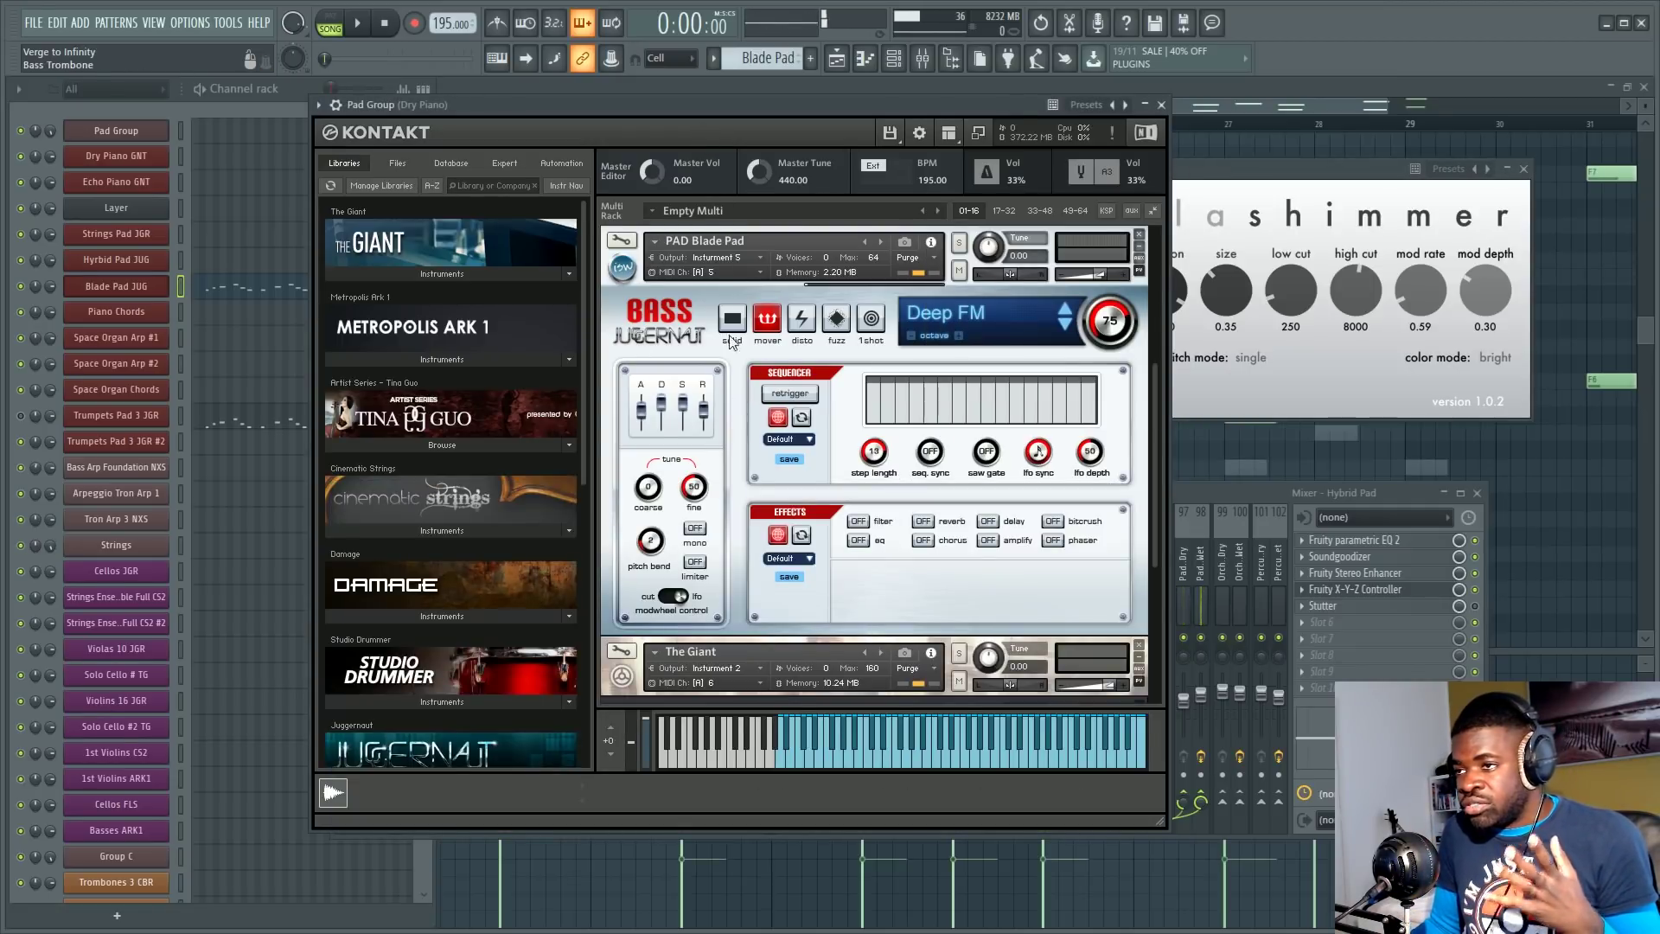
pyautogui.click(624, 270)
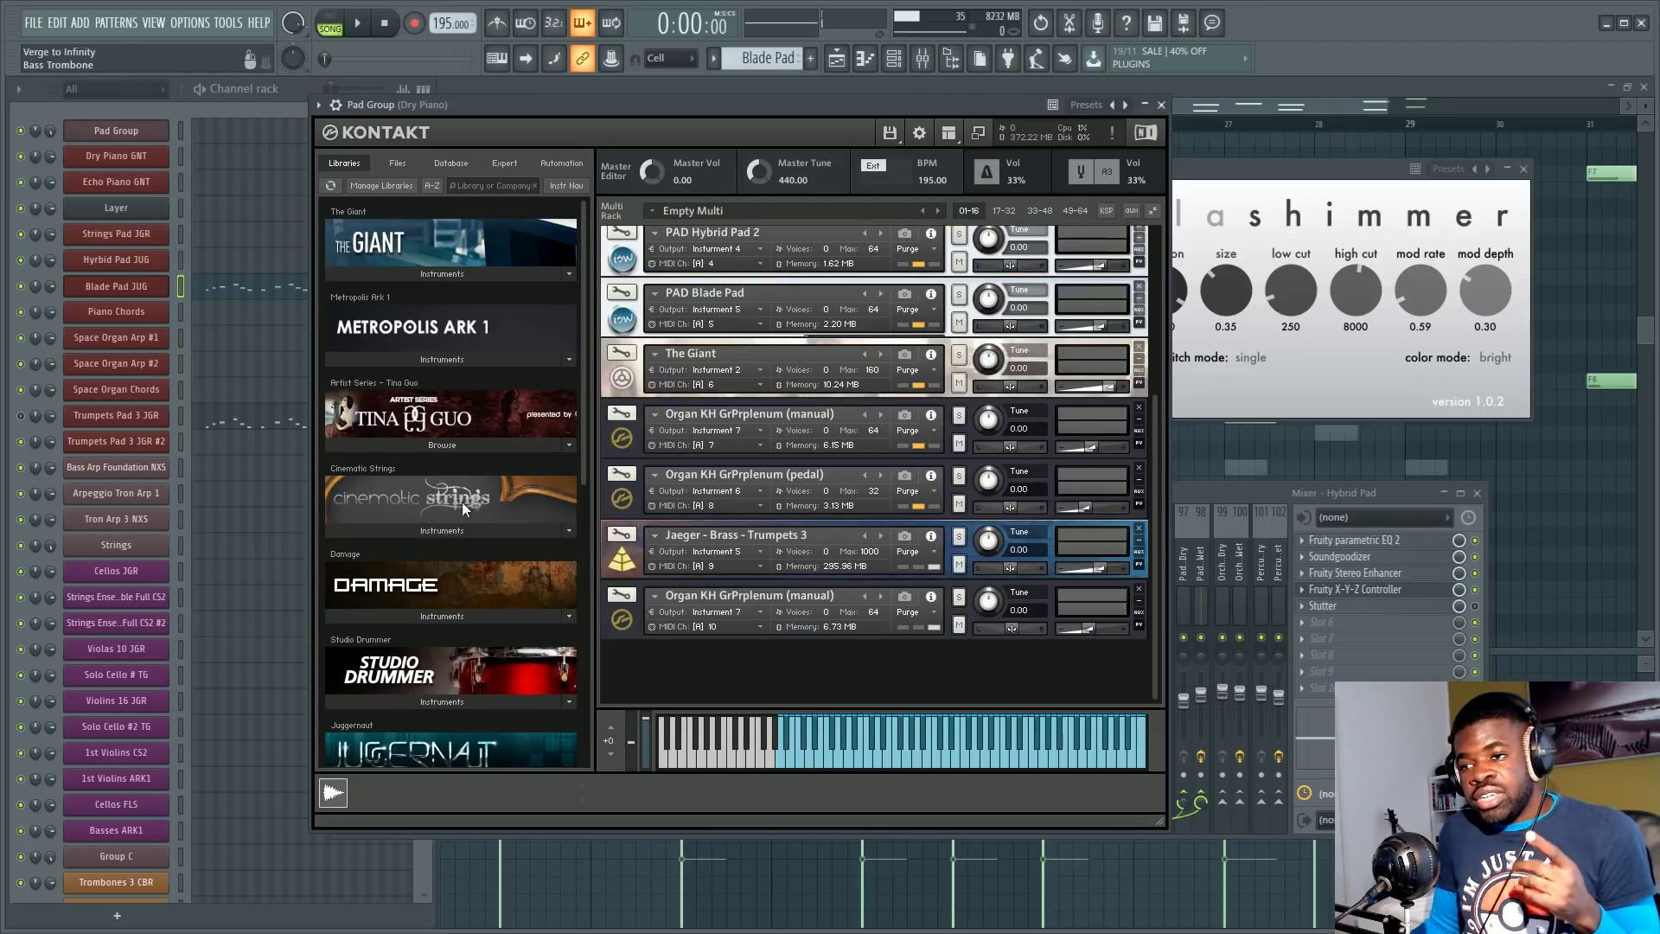
# Step: Select the Trumpets Pad 3 JGR channel and show the main page of Jaeger - Brass - Trumpets 3 in Kontakt
pyautogui.click(166, 432)
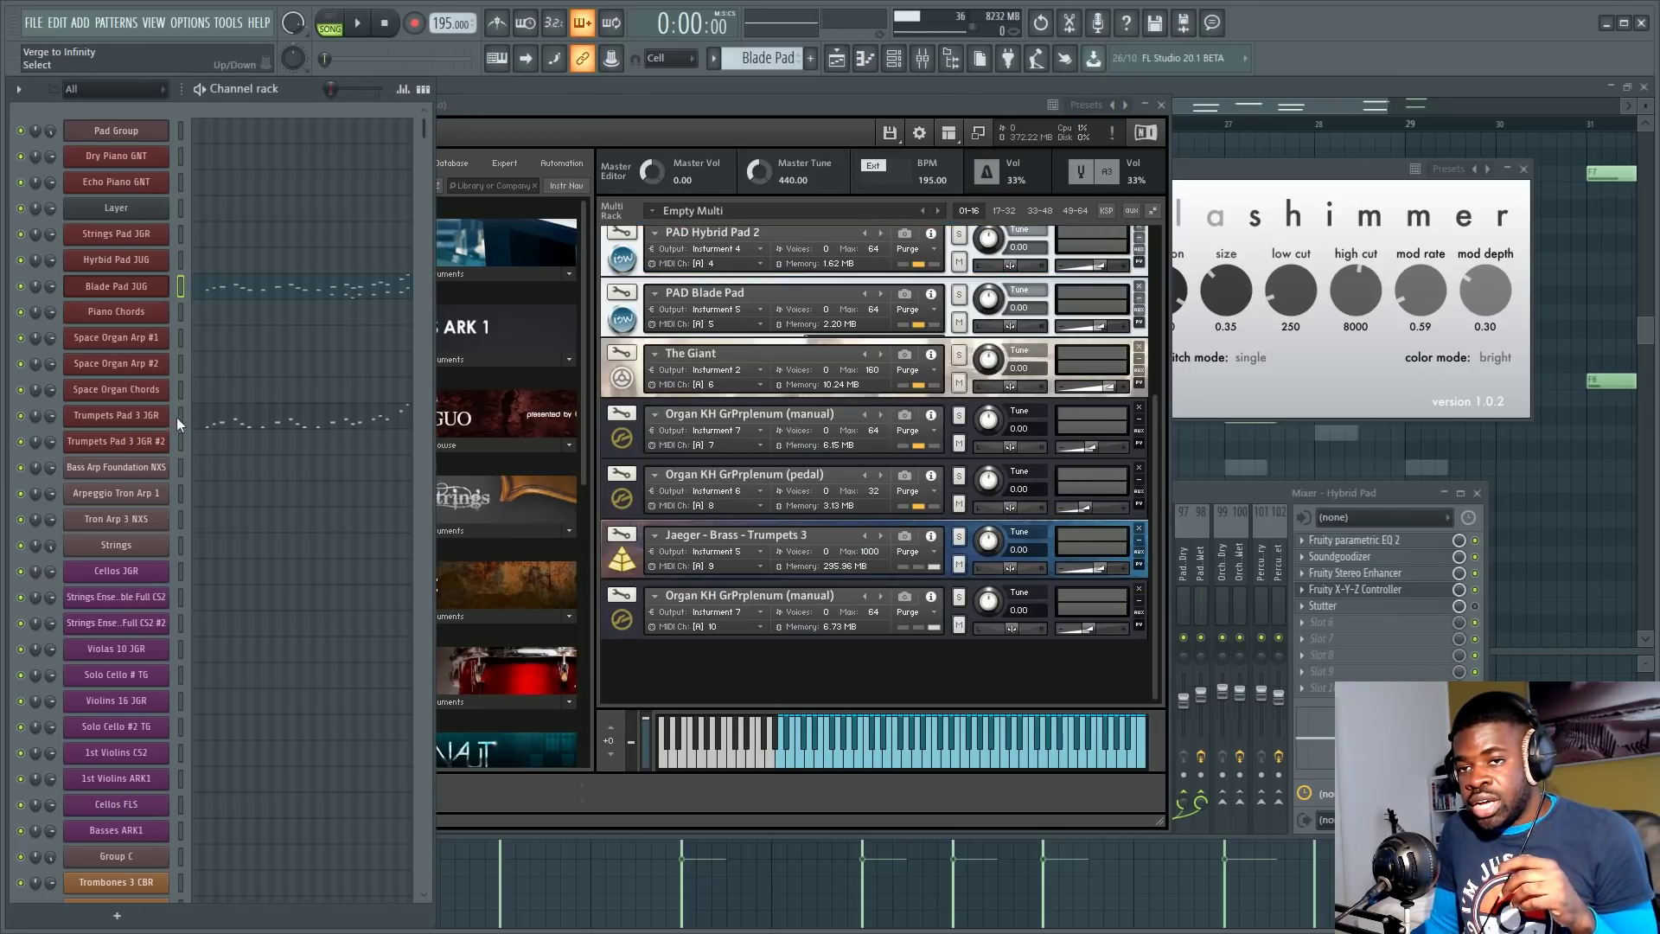
pyautogui.click(180, 417)
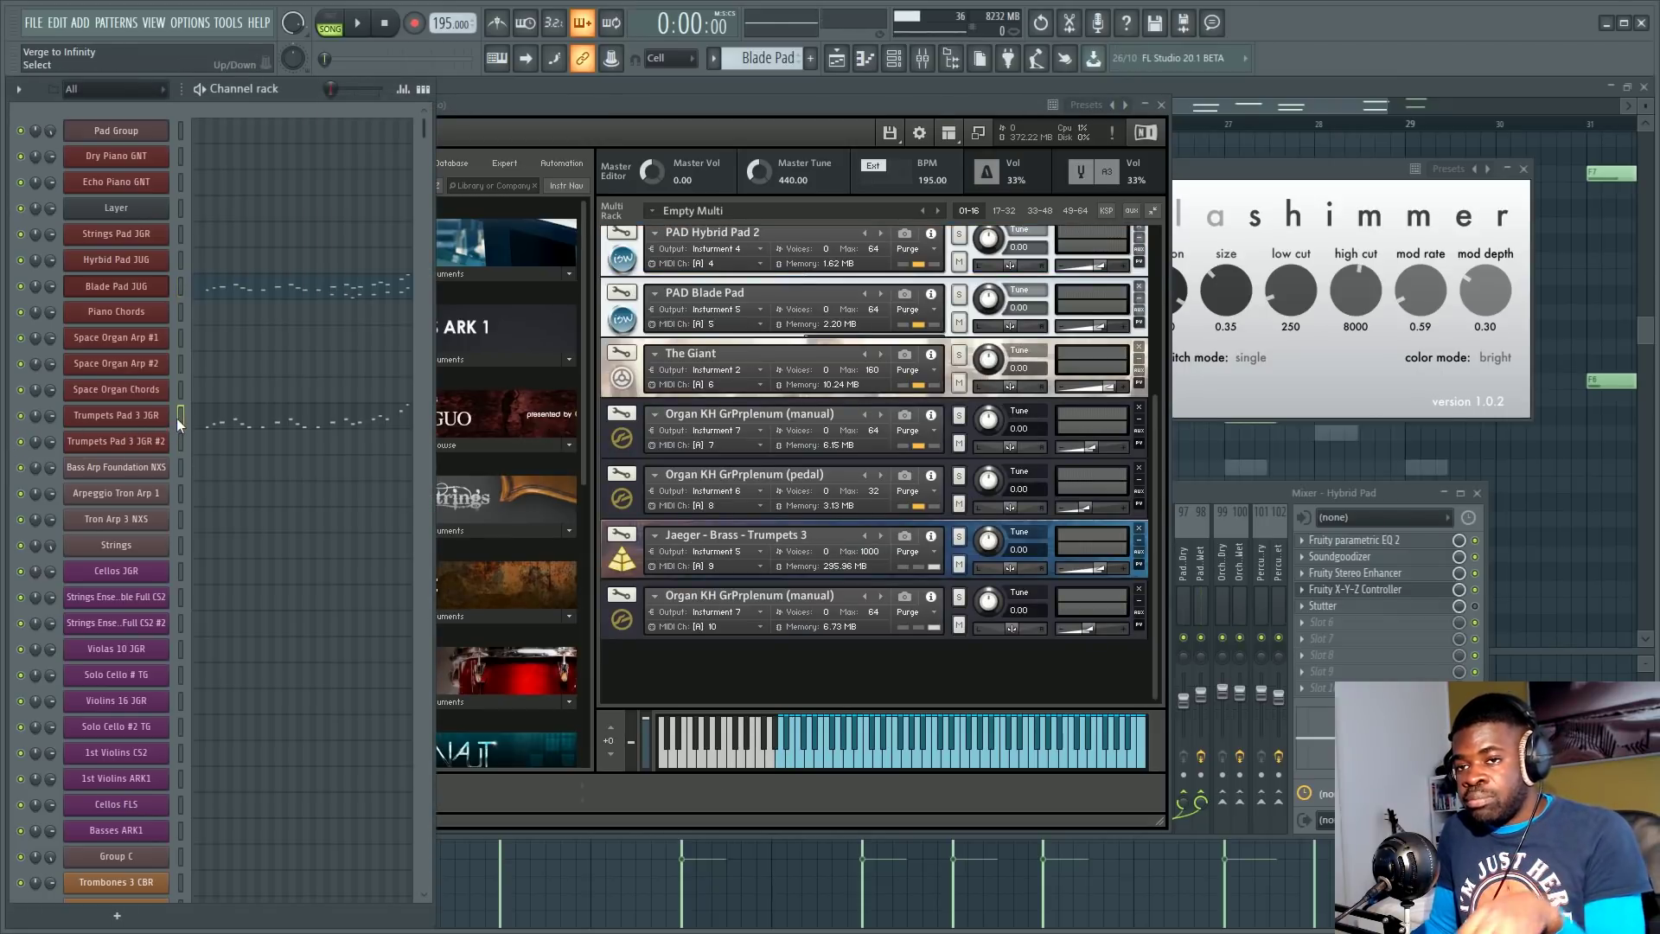
pyautogui.click(630, 571)
pyautogui.scroll(-5, 863, 552)
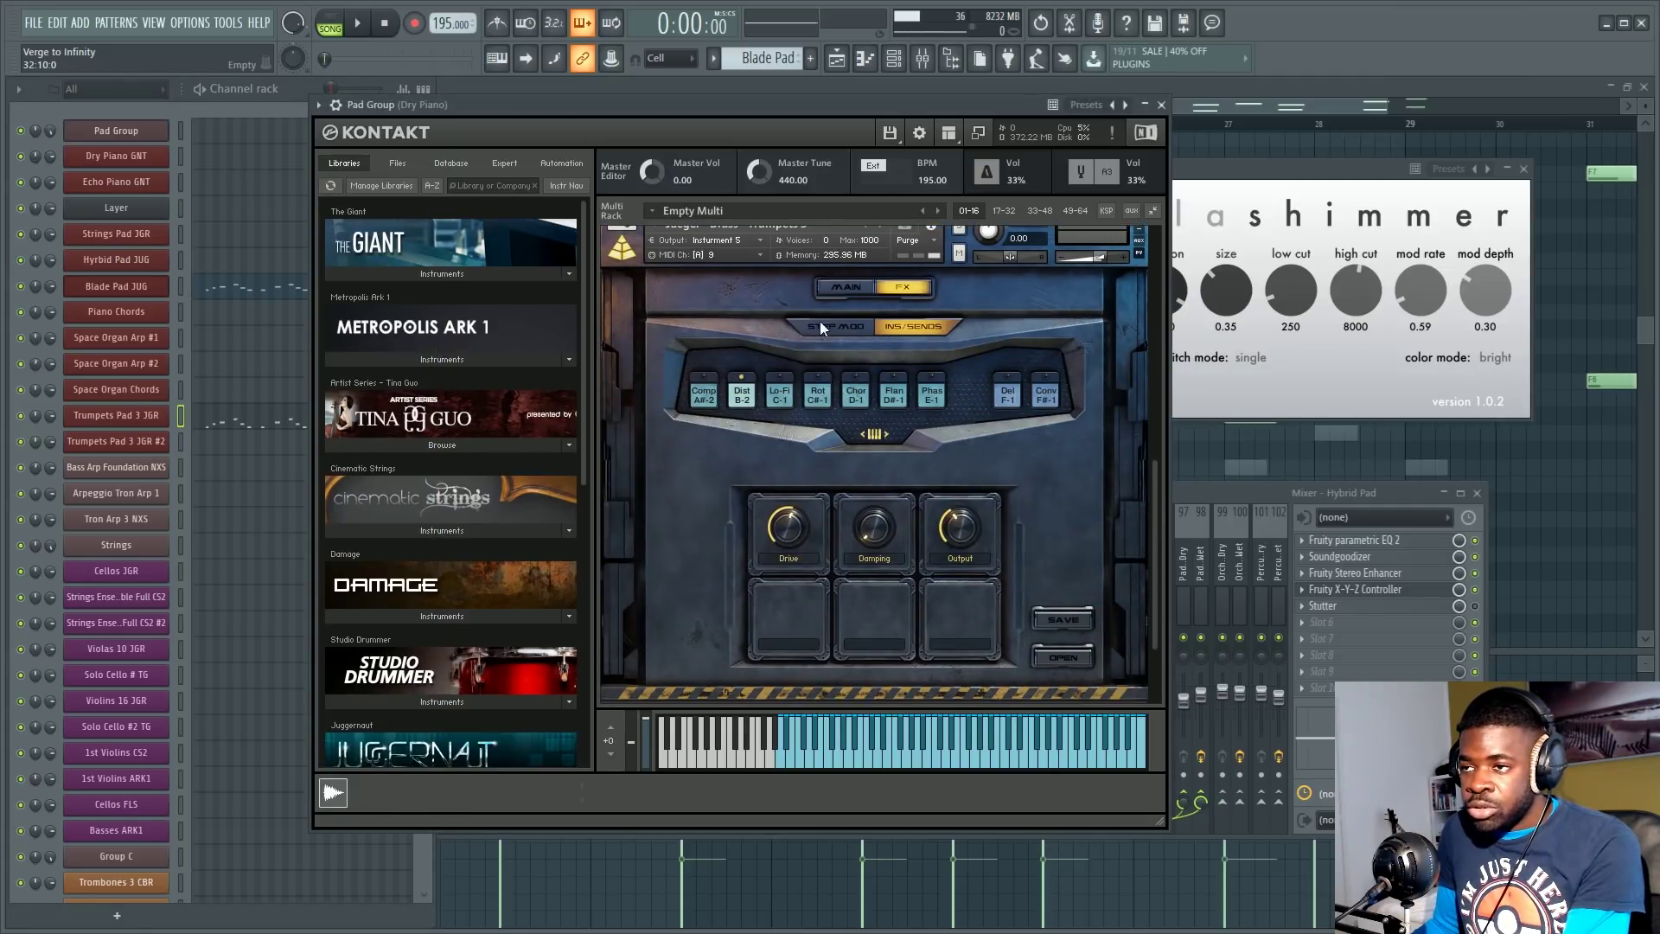
pyautogui.click(842, 287)
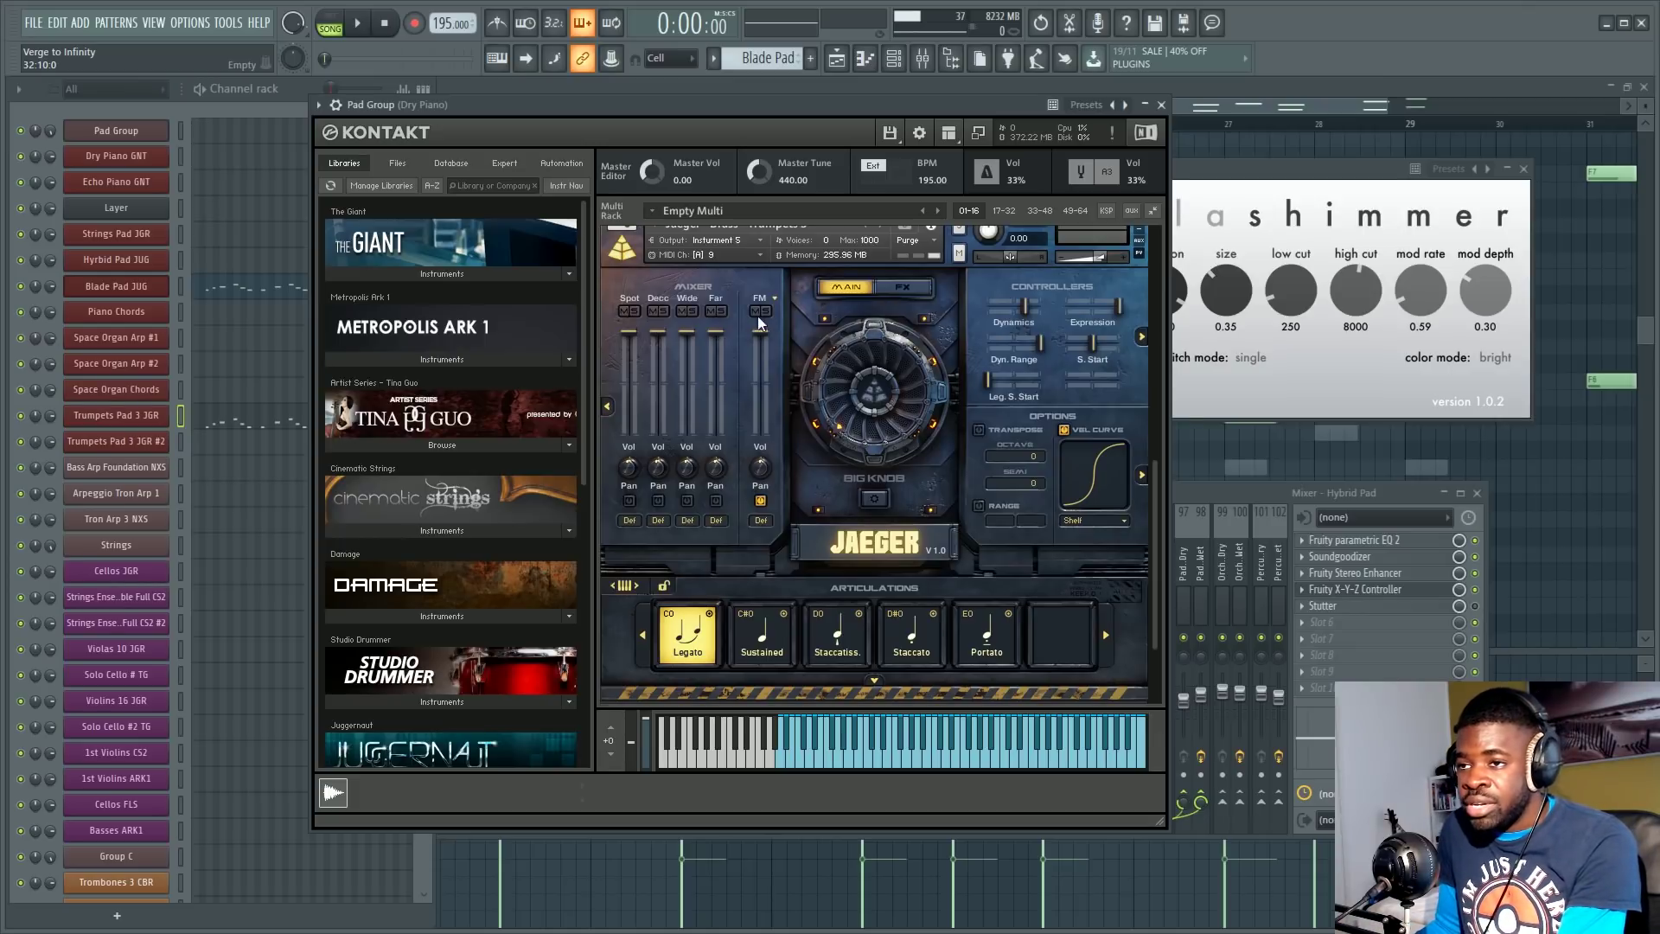
# Step: Open the Trumpets Pad 3 JGR notes in the piano roll, solo the channel and play from bar 3
pyautogui.click(218, 425)
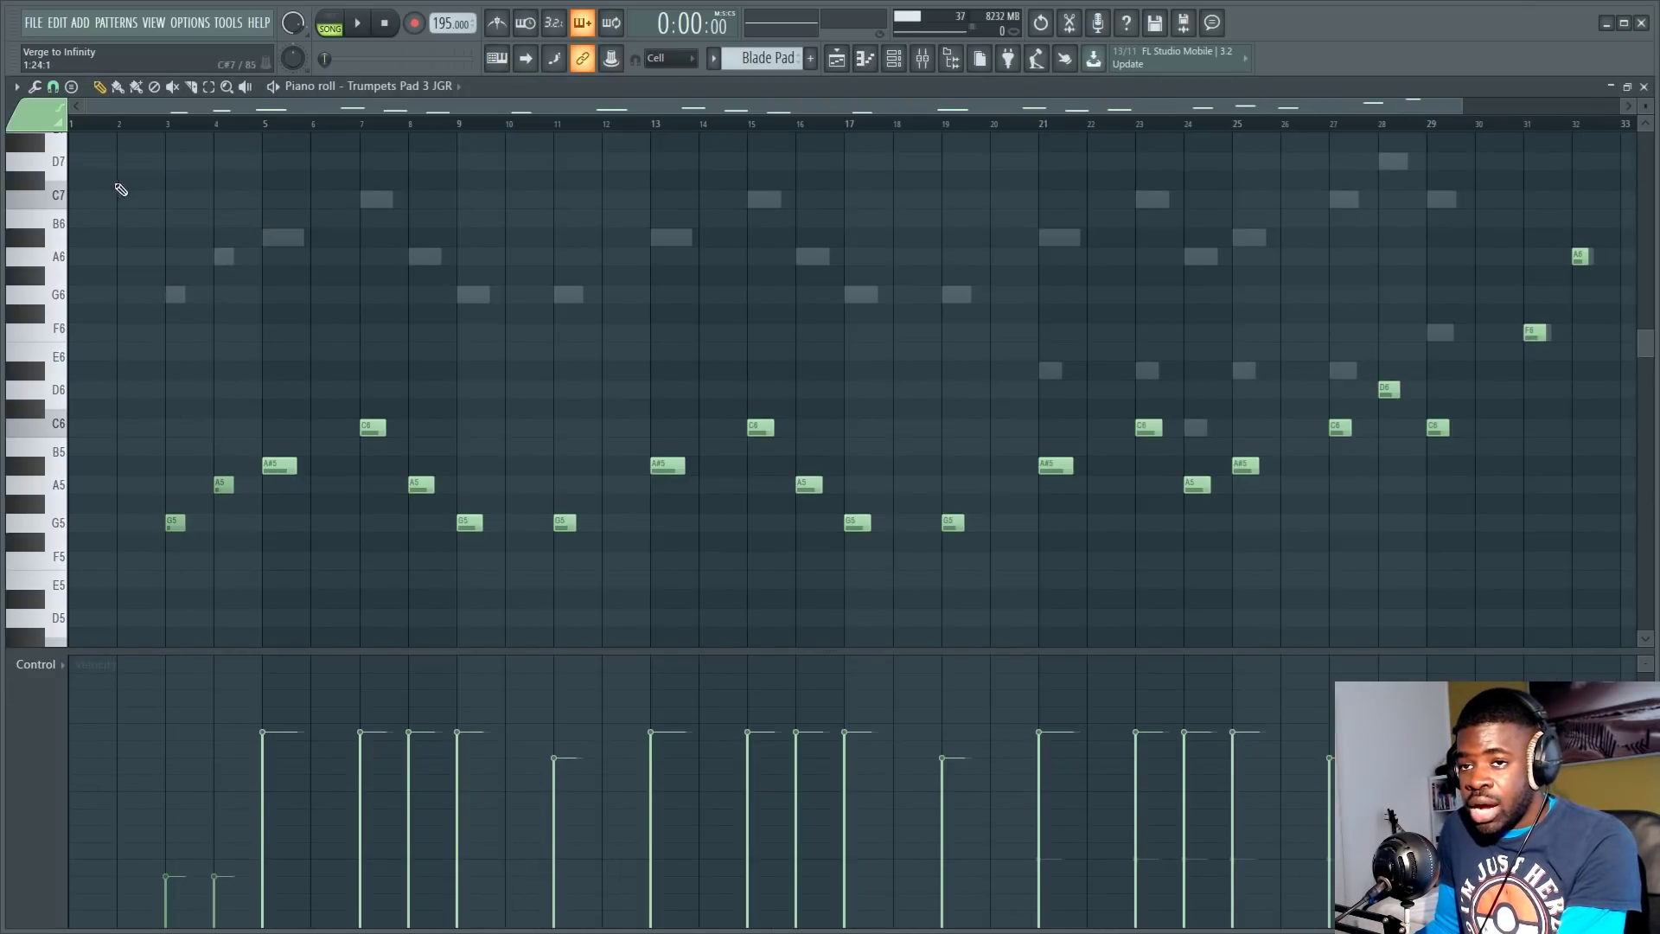
pyautogui.press('F6')
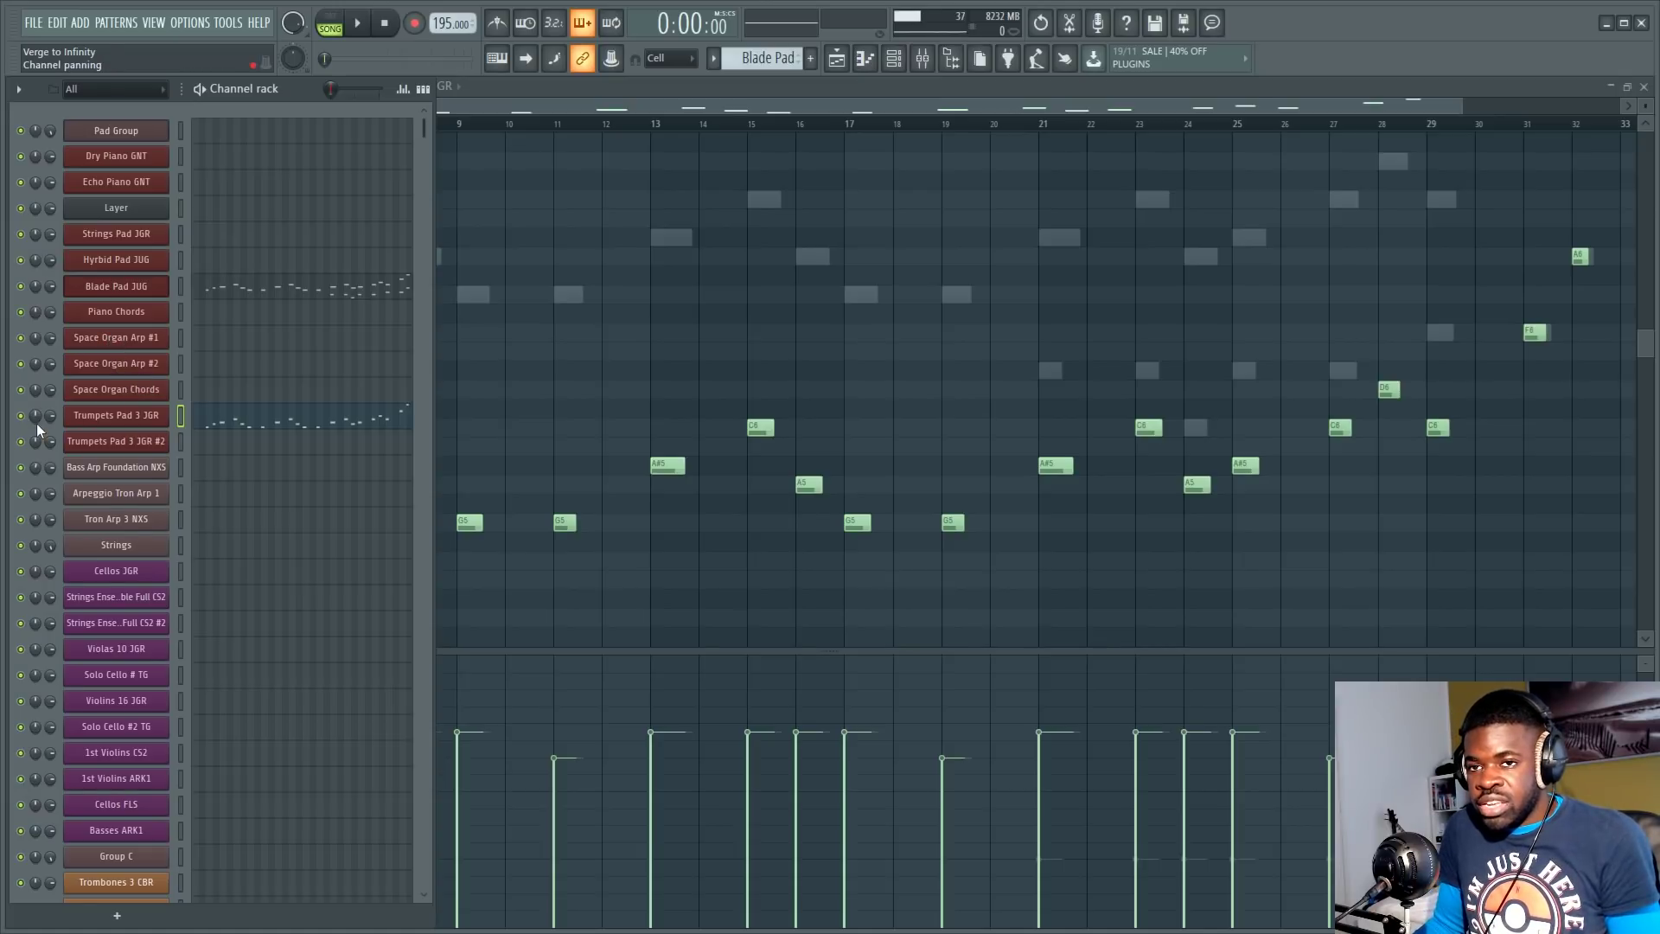
pyautogui.click(318, 425)
pyautogui.click(169, 128)
pyautogui.press('space')
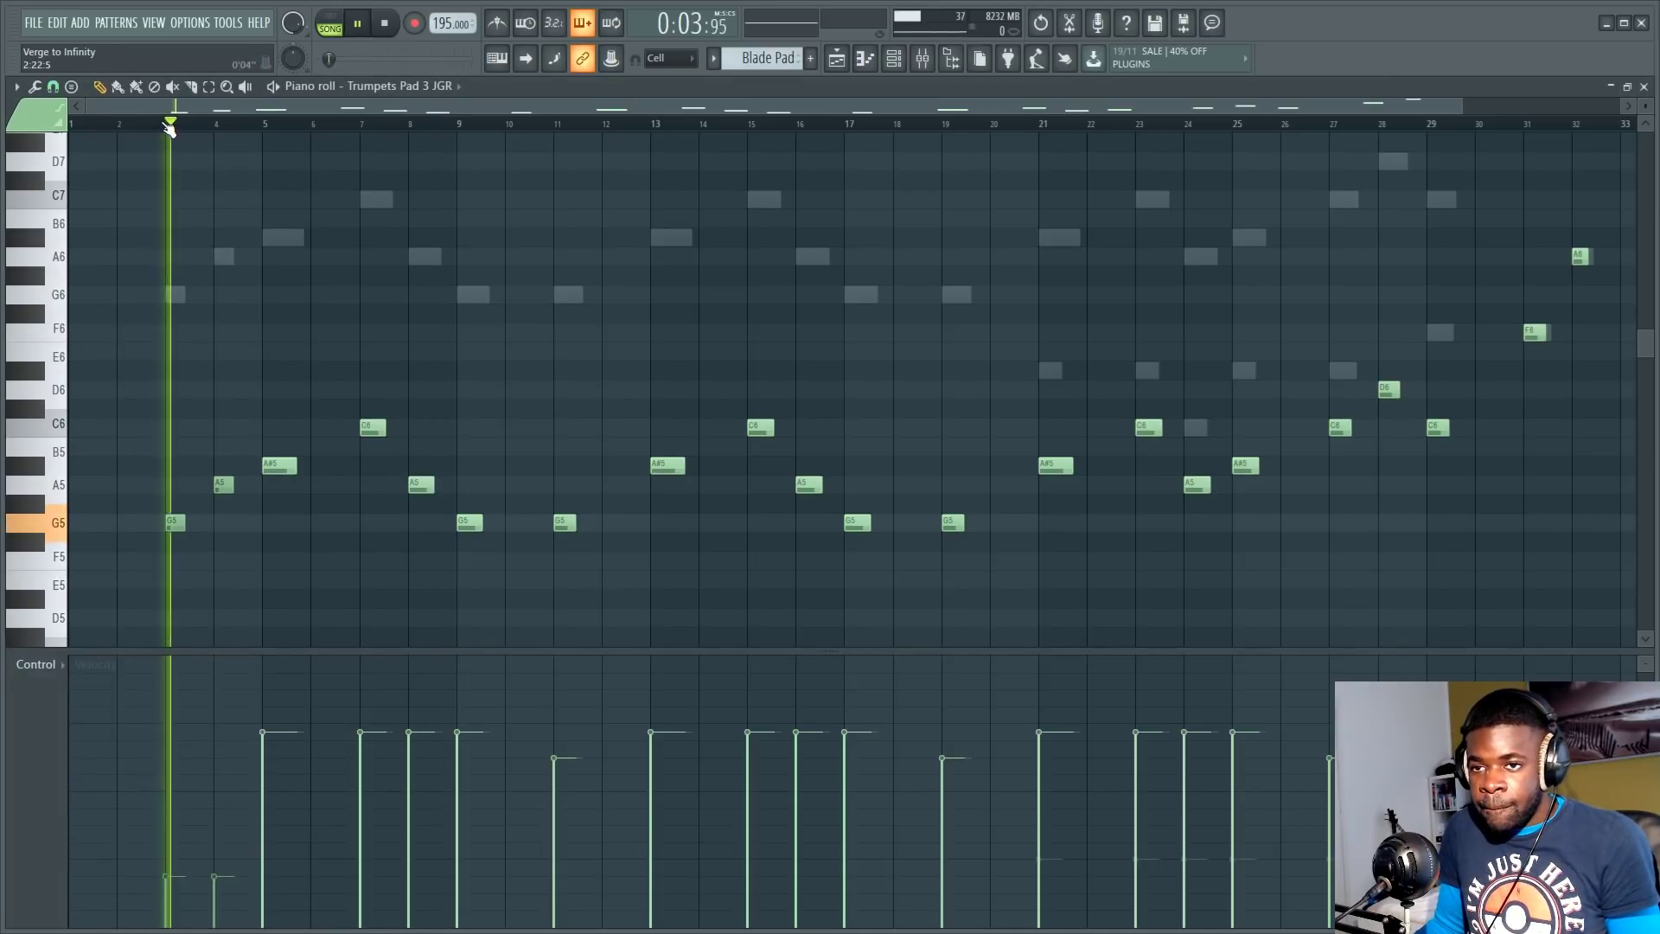
# Step: Watch the mixer levels during the soloed trumpet playback, stop it and select the Blade Pad track
pyautogui.press('F6')
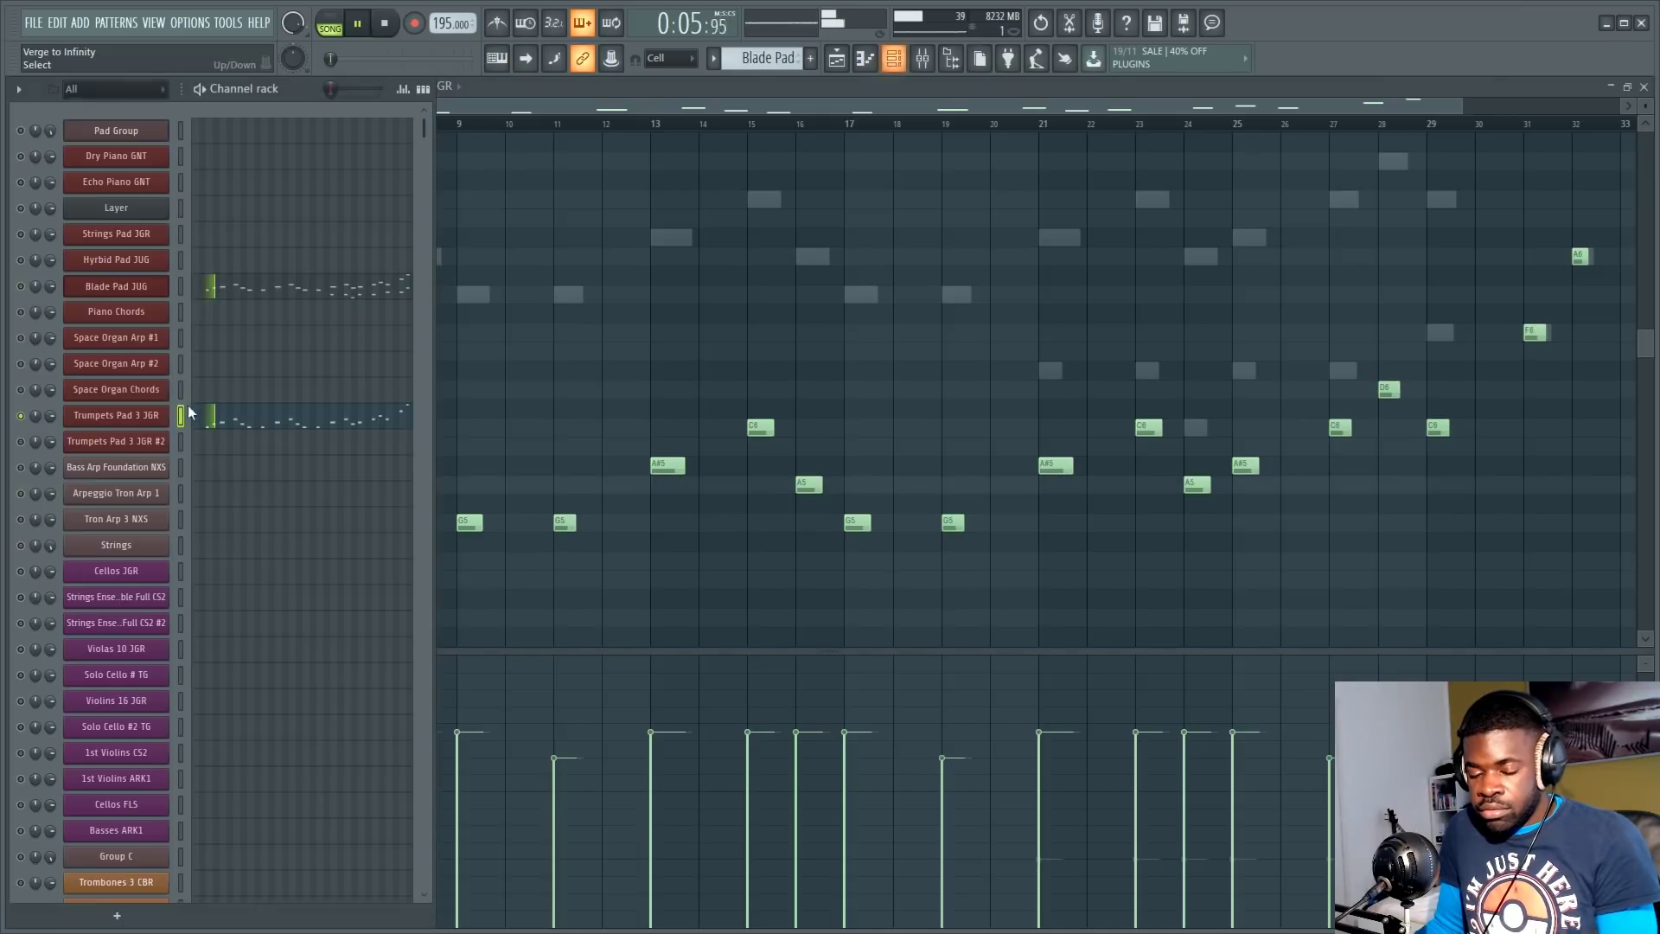
pyautogui.press('F9')
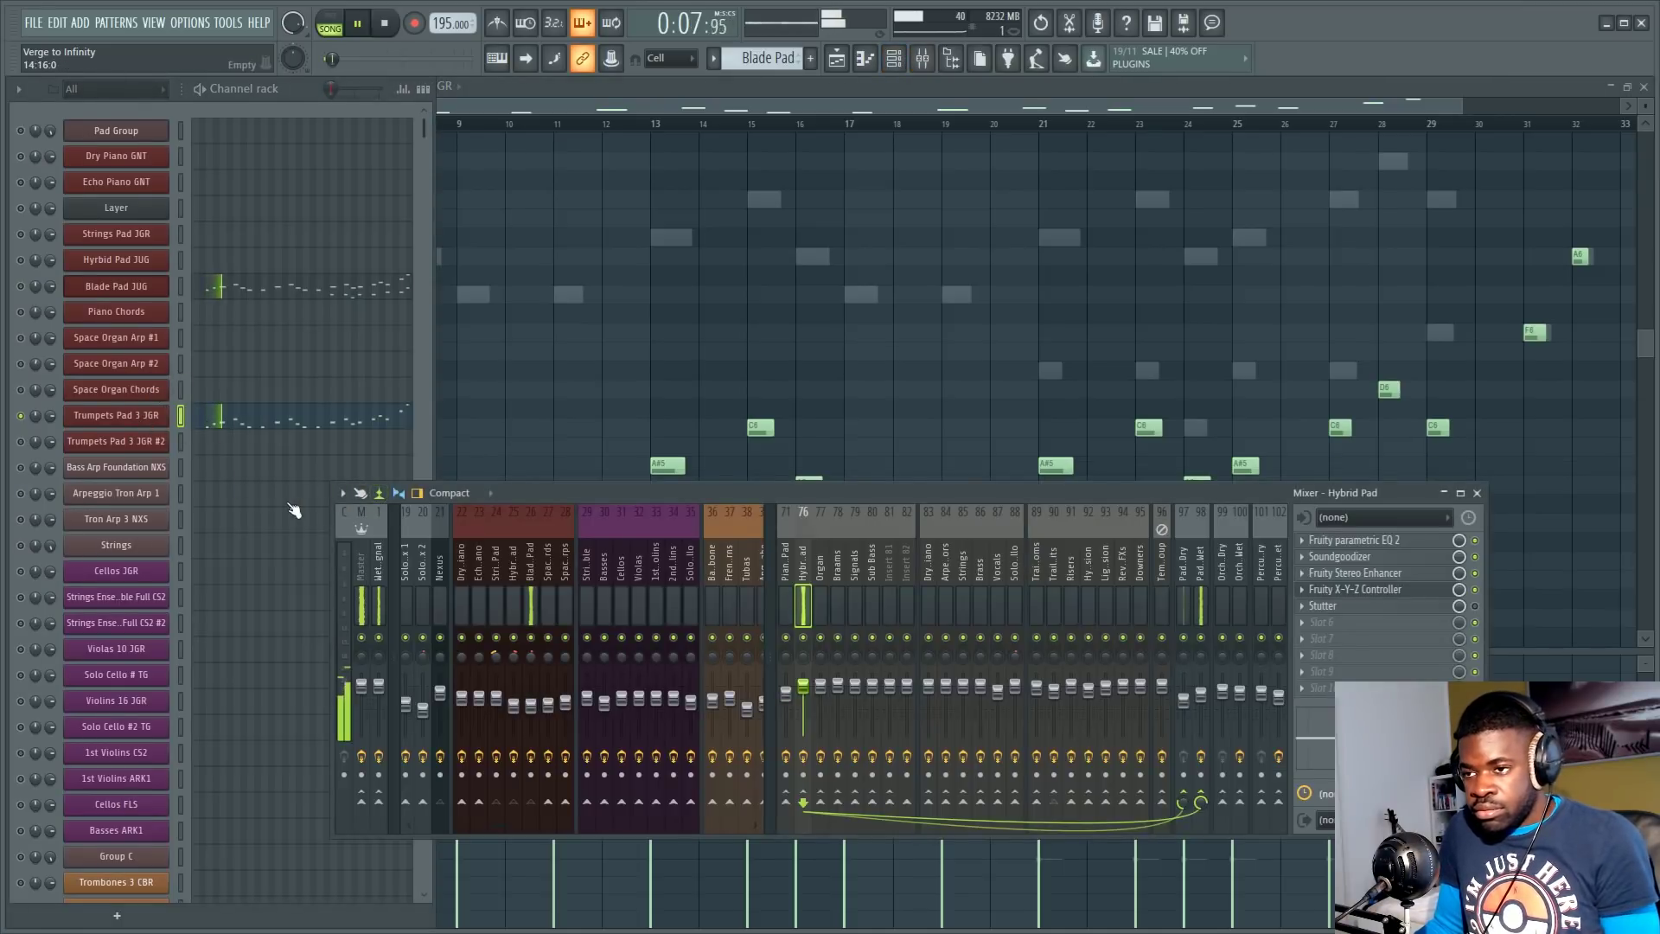
pyautogui.press('space')
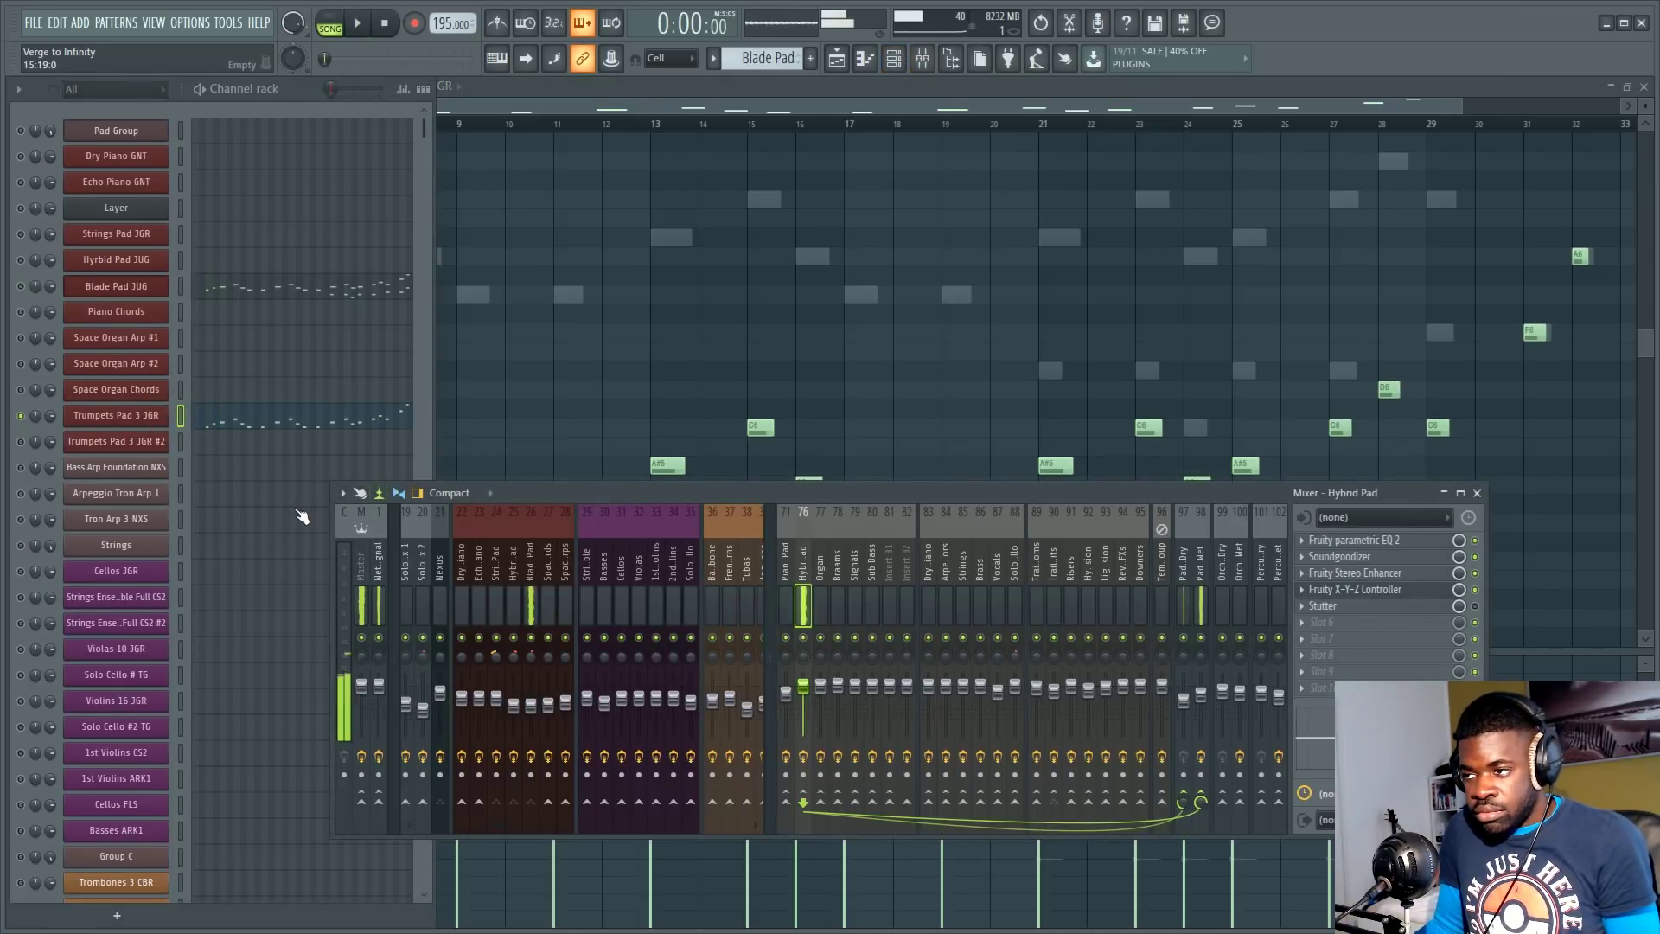
pyautogui.click(527, 563)
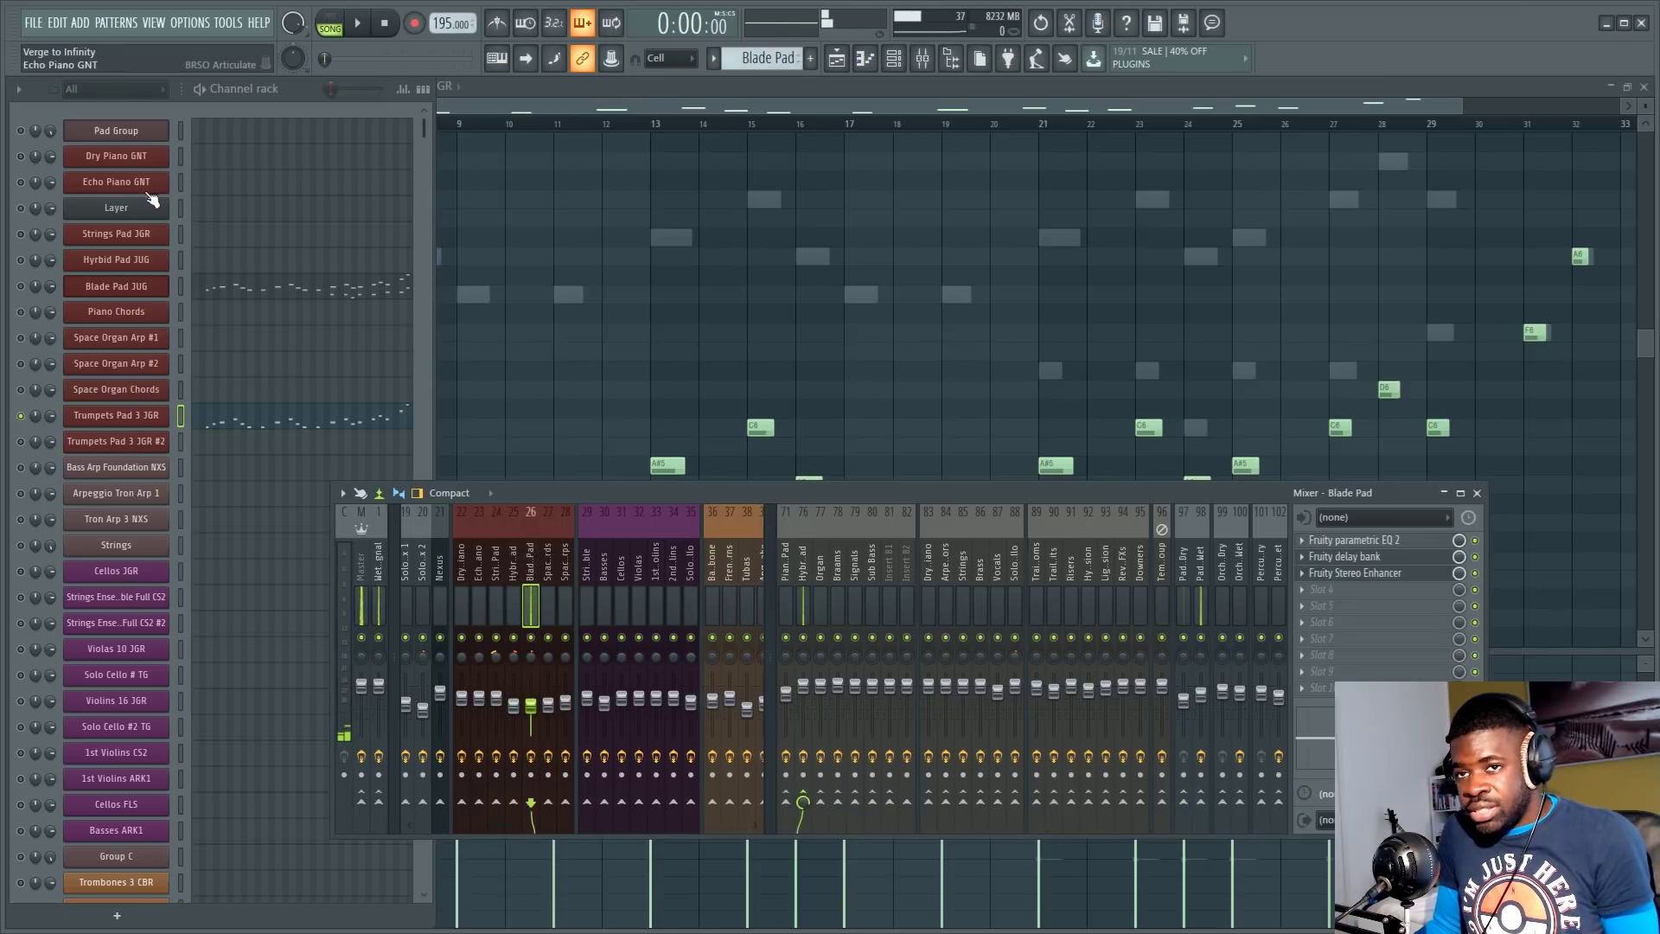
# Step: Reopen the Pad Group's Kontakt rack and show the inserts and sends effects of Jaeger - Brass - Trumpets 3
pyautogui.click(116, 131)
pyautogui.scroll(-7, 796, 498)
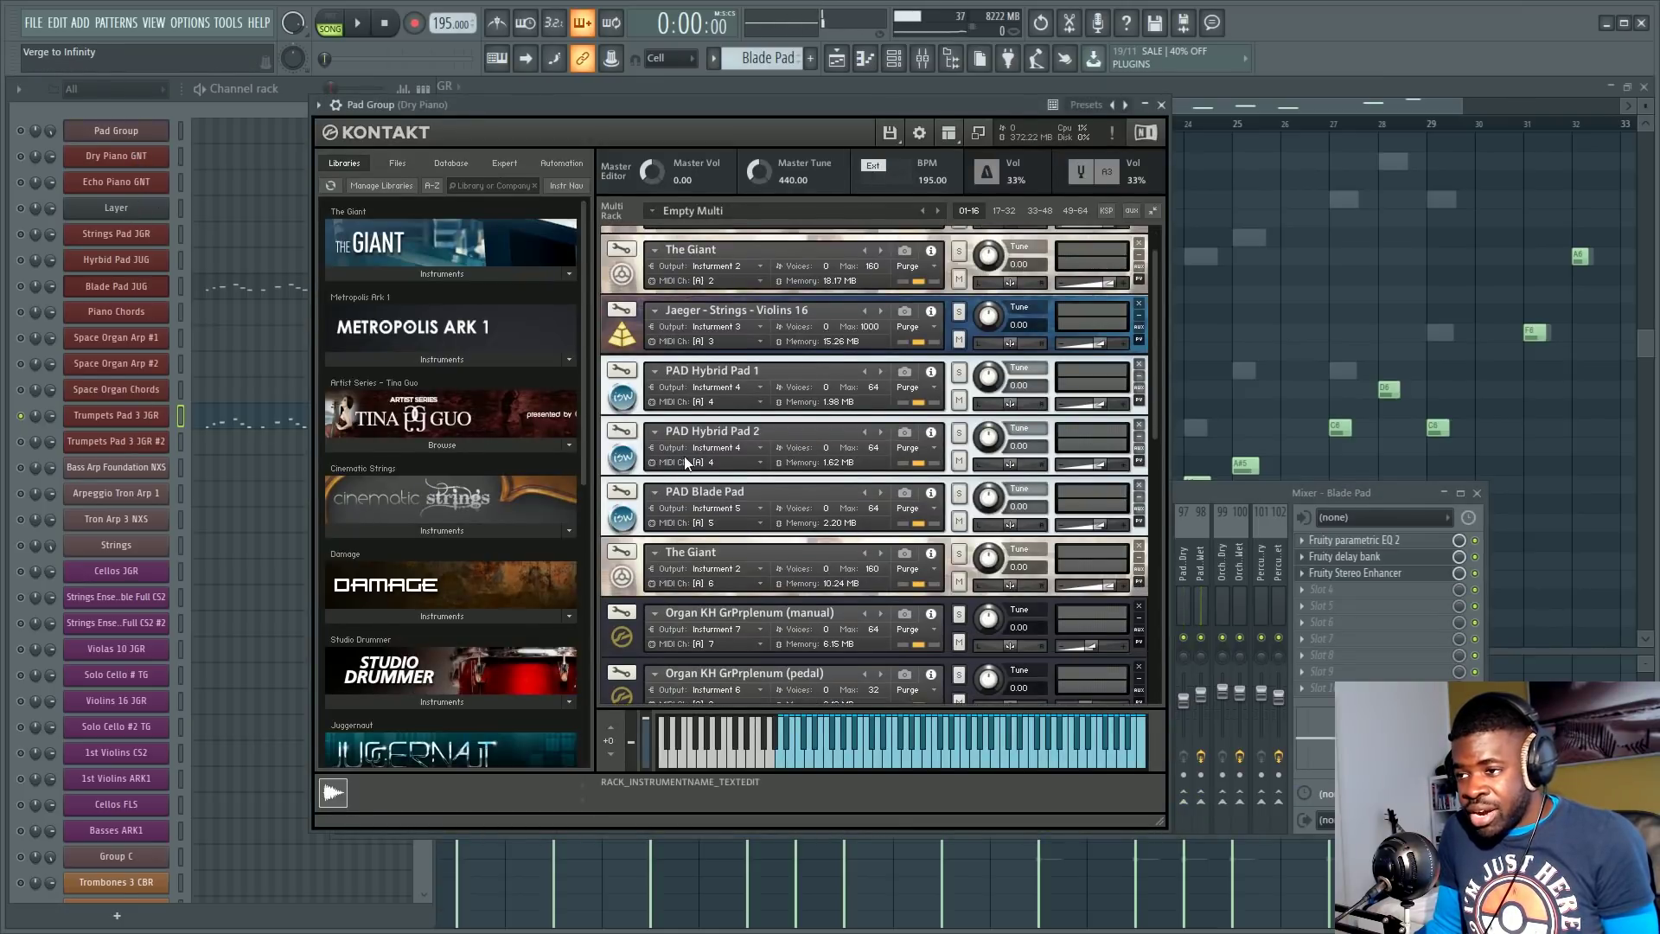
pyautogui.scroll(-4, 803, 582)
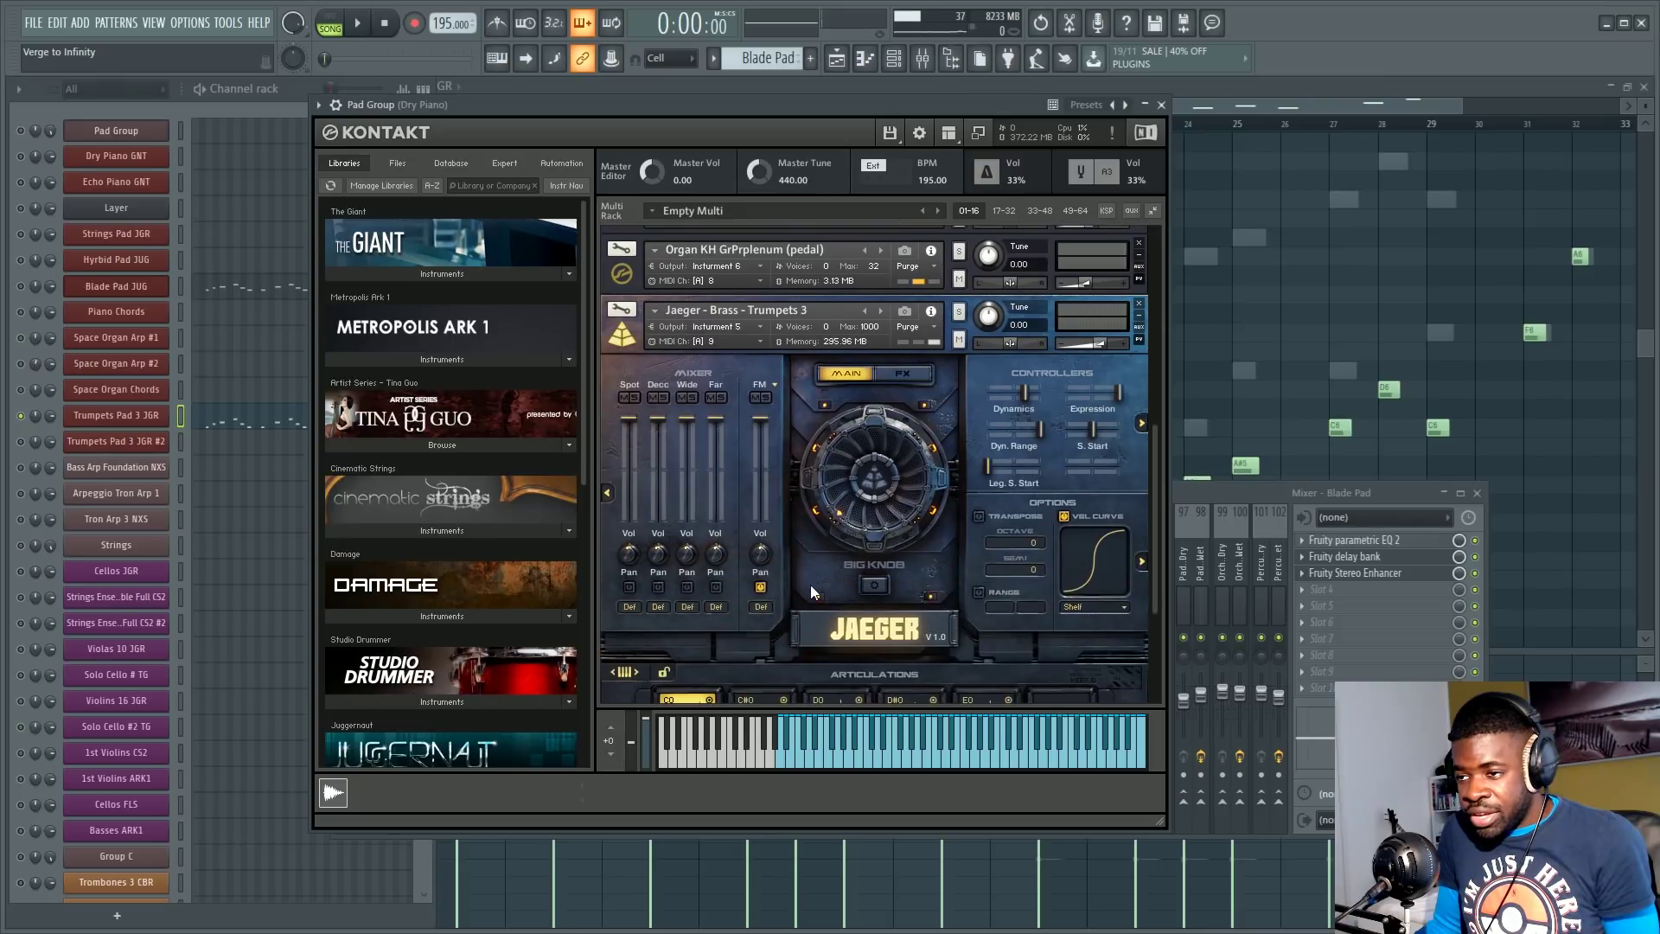
pyautogui.click(904, 277)
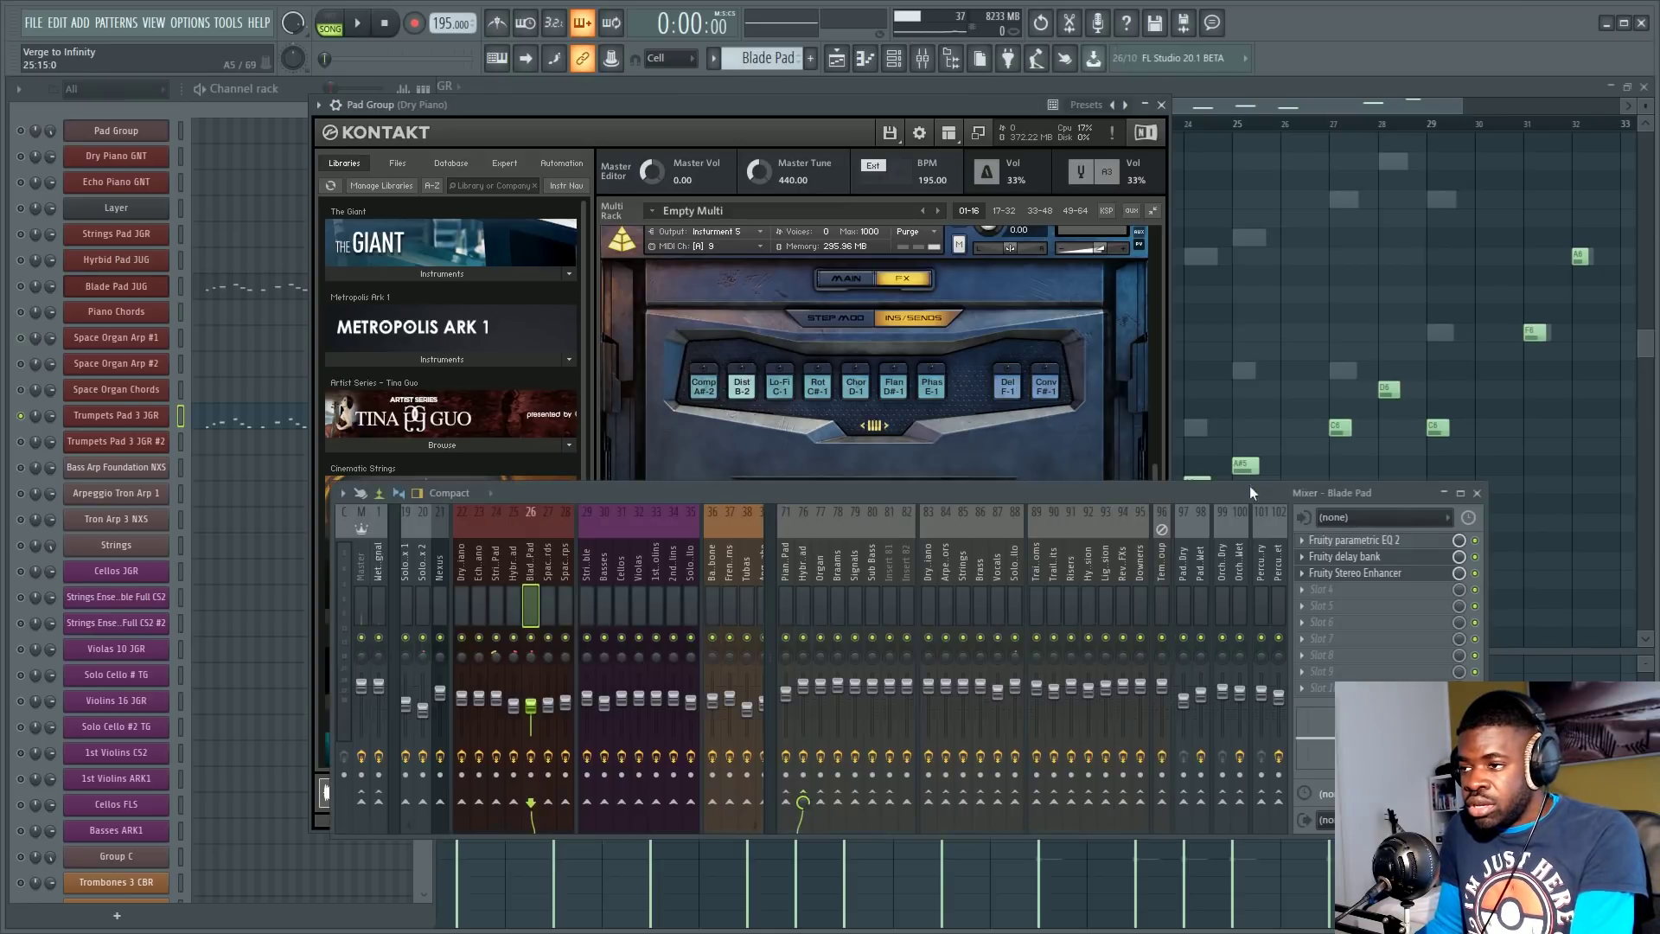
# Step: Compare the Blade Pad mixer track with the Trumpets 3 effects, and return the instrument to its main page
pyautogui.click(1248, 486)
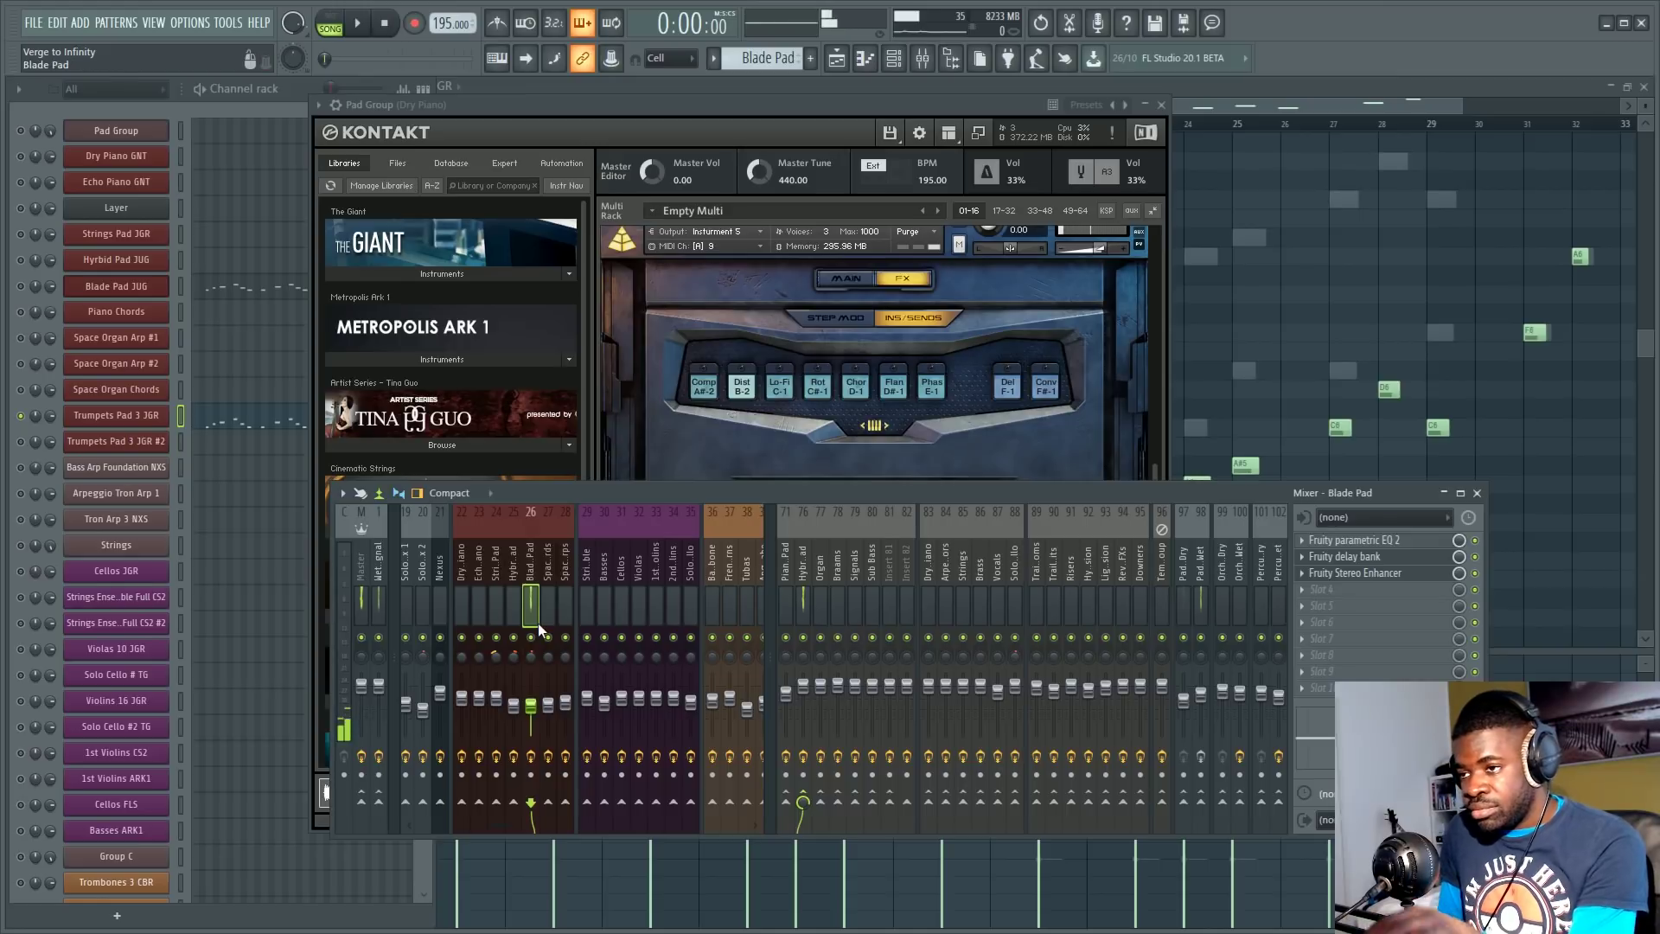
pyautogui.click(882, 308)
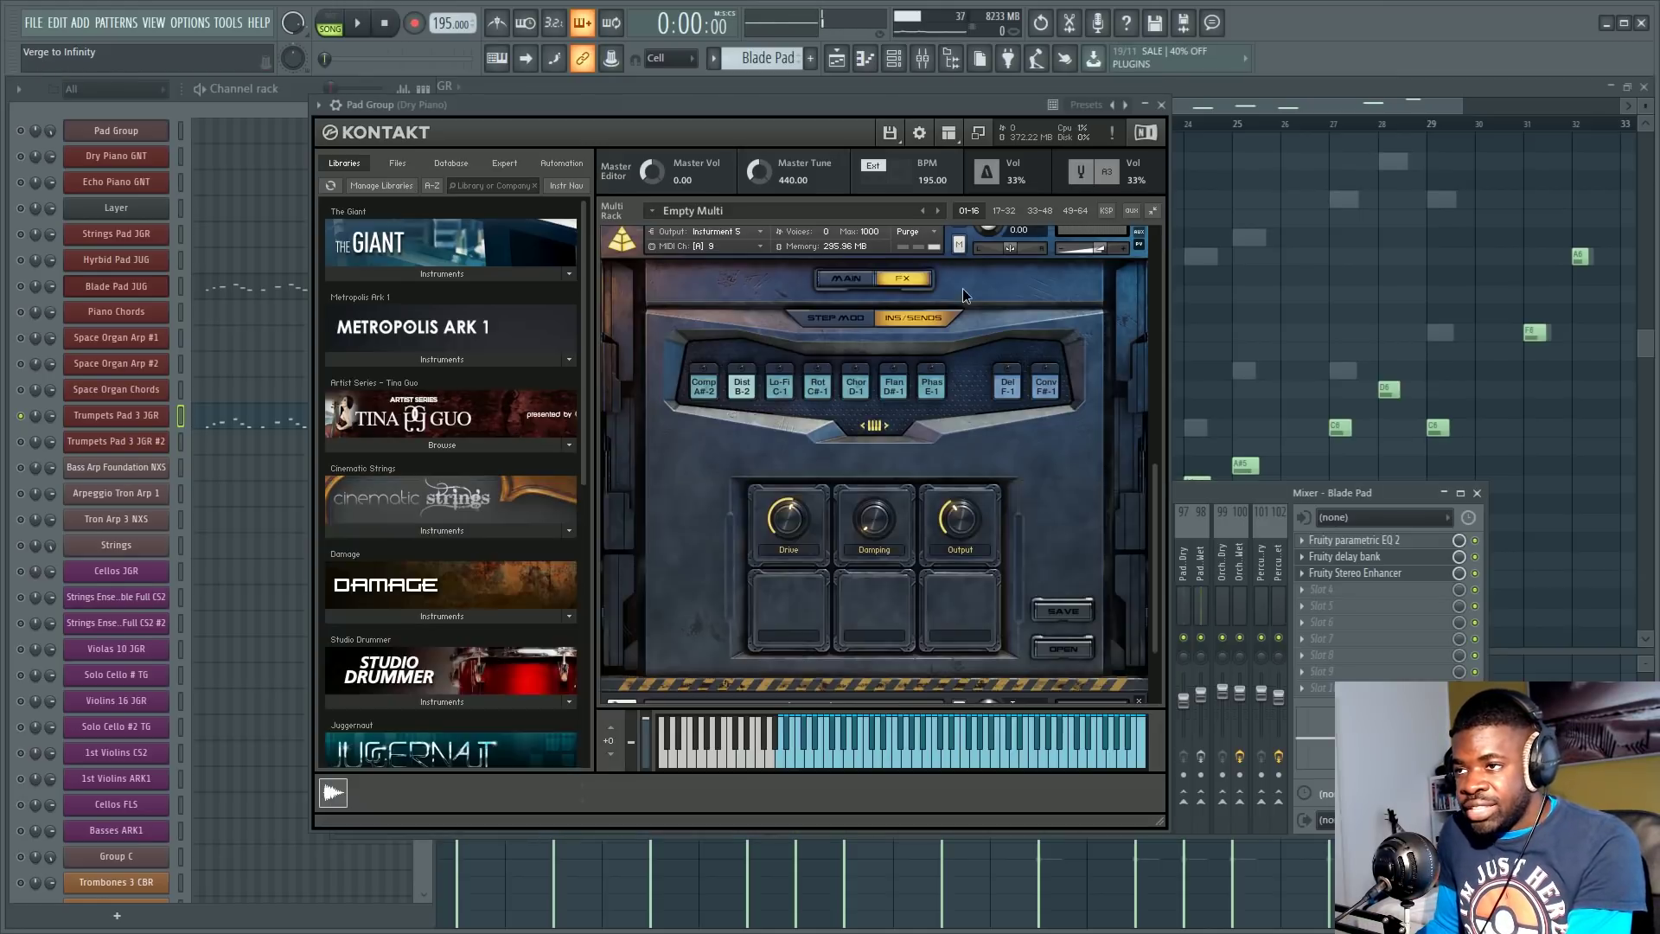
pyautogui.scroll(1, 896, 278)
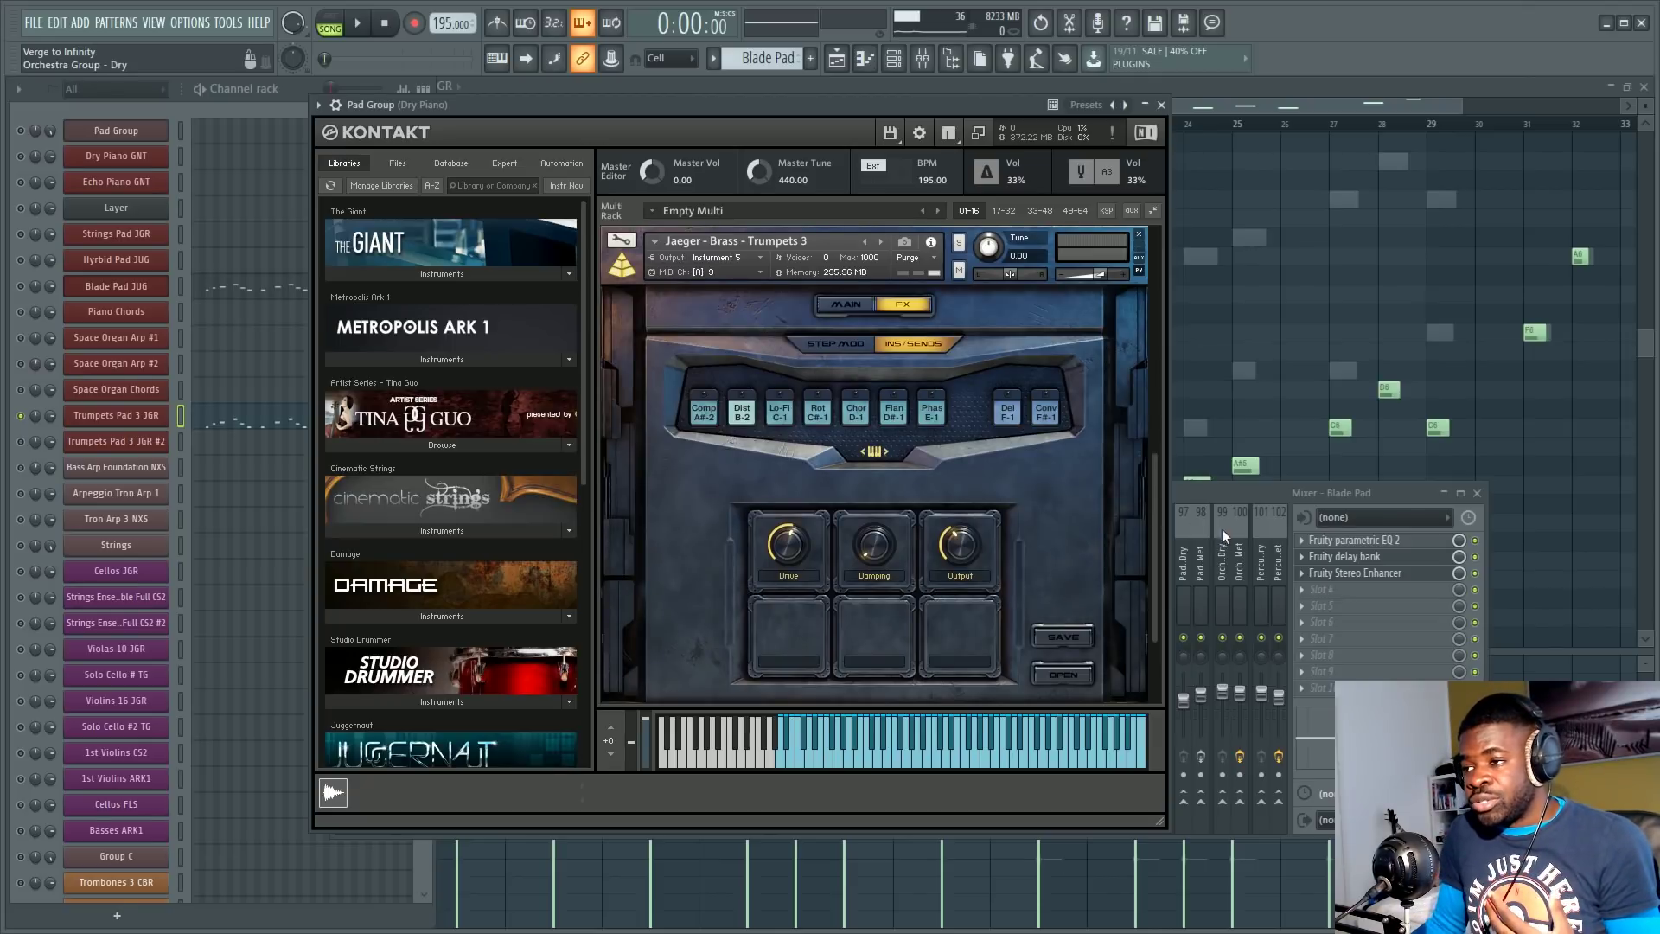
pyautogui.click(1217, 494)
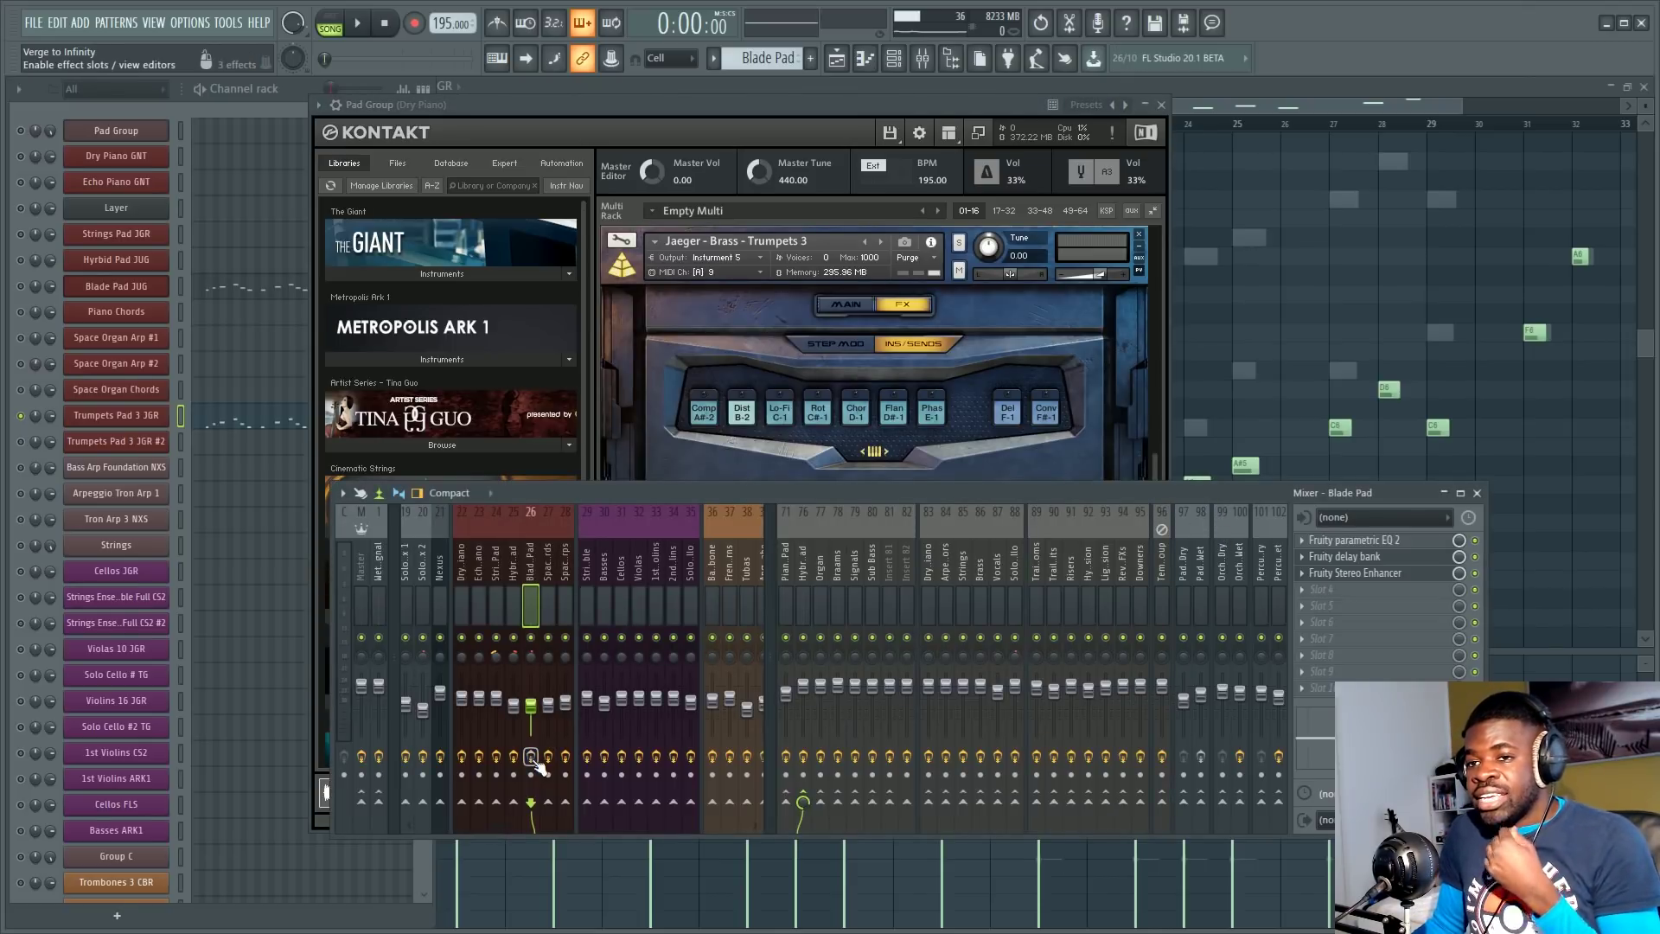
pyautogui.click(1091, 340)
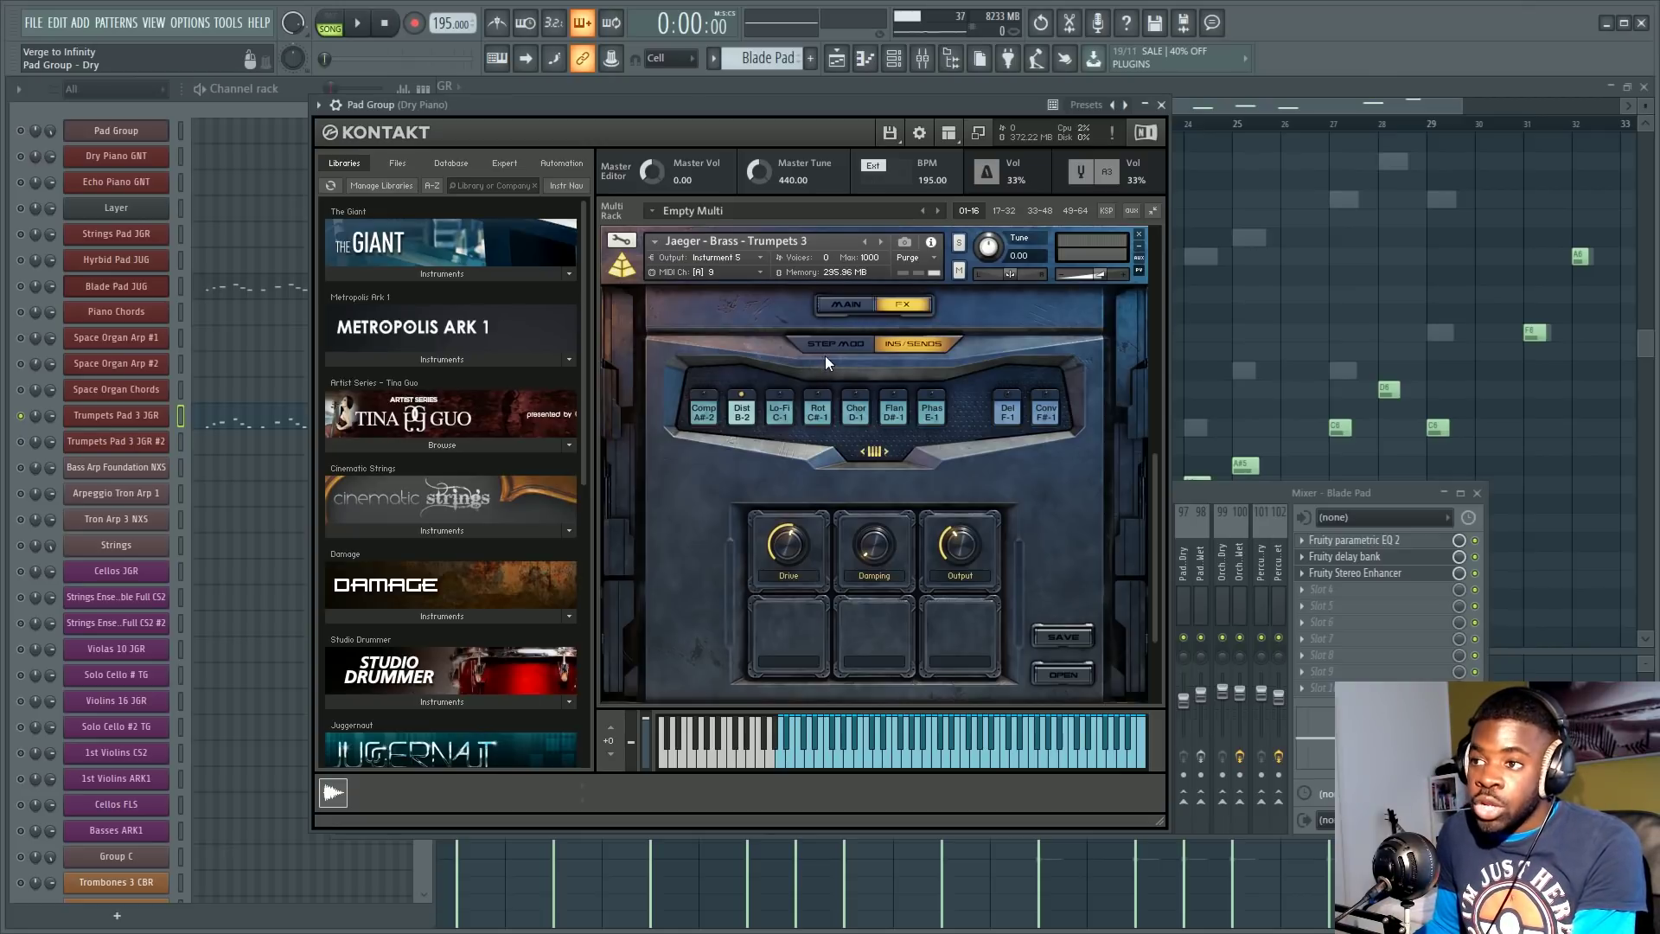
pyautogui.click(847, 306)
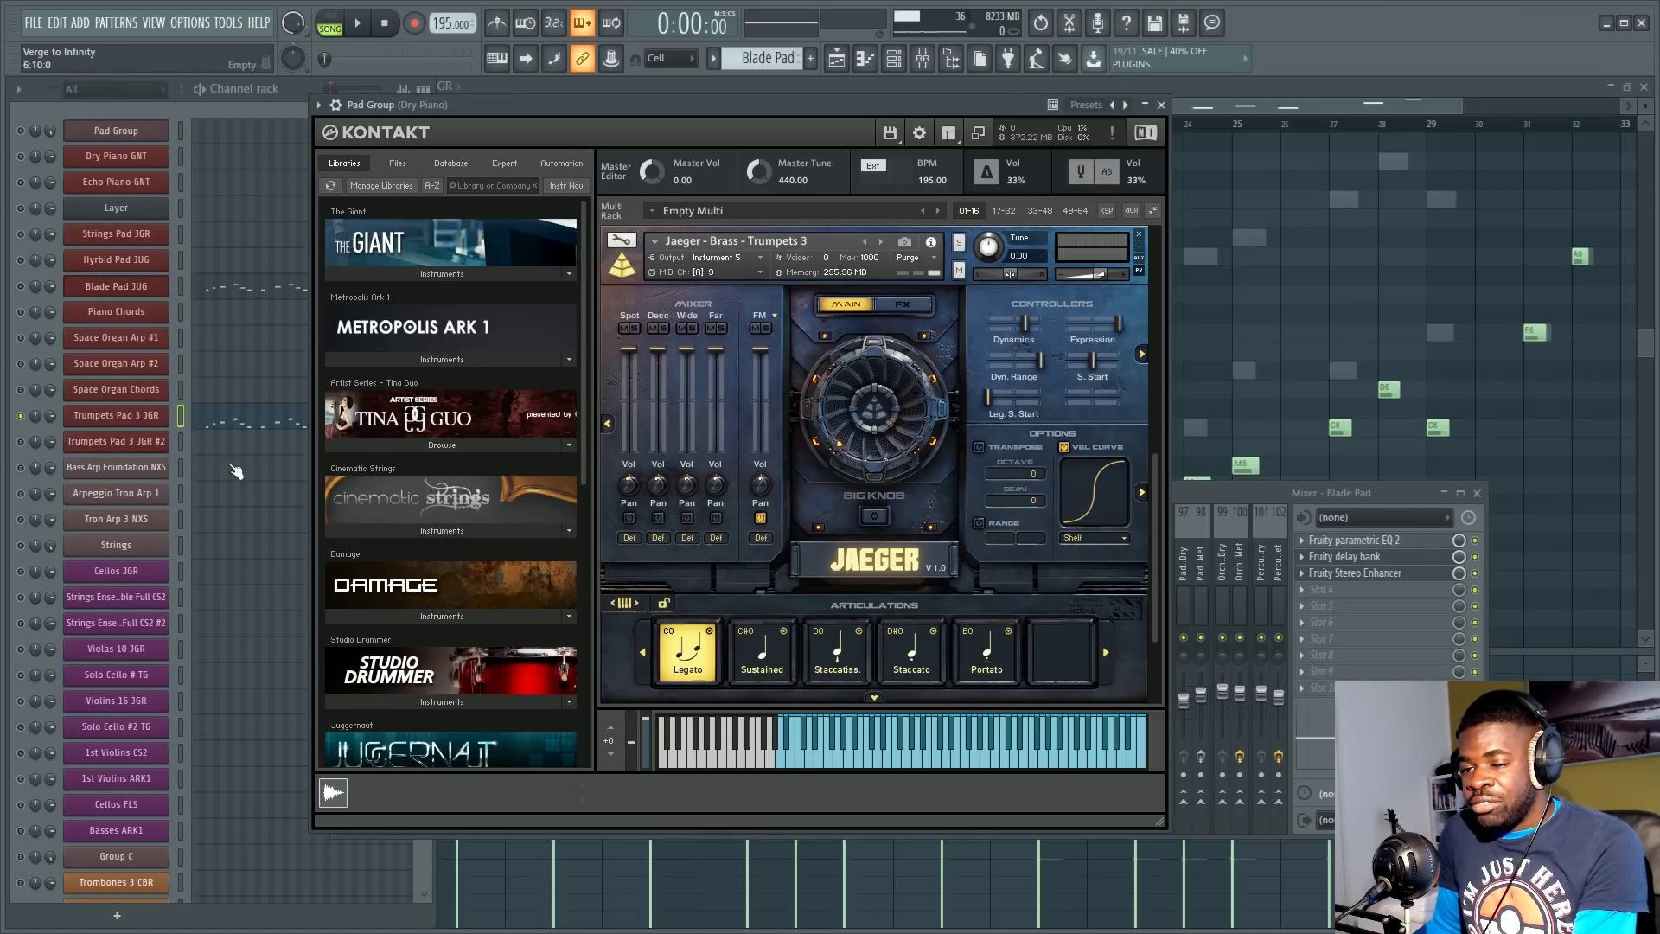
# Step: Enable the Blade Pad JUG channel alongside Trumpets Pad 3 JGR and play both layers together
pyautogui.click(1204, 500)
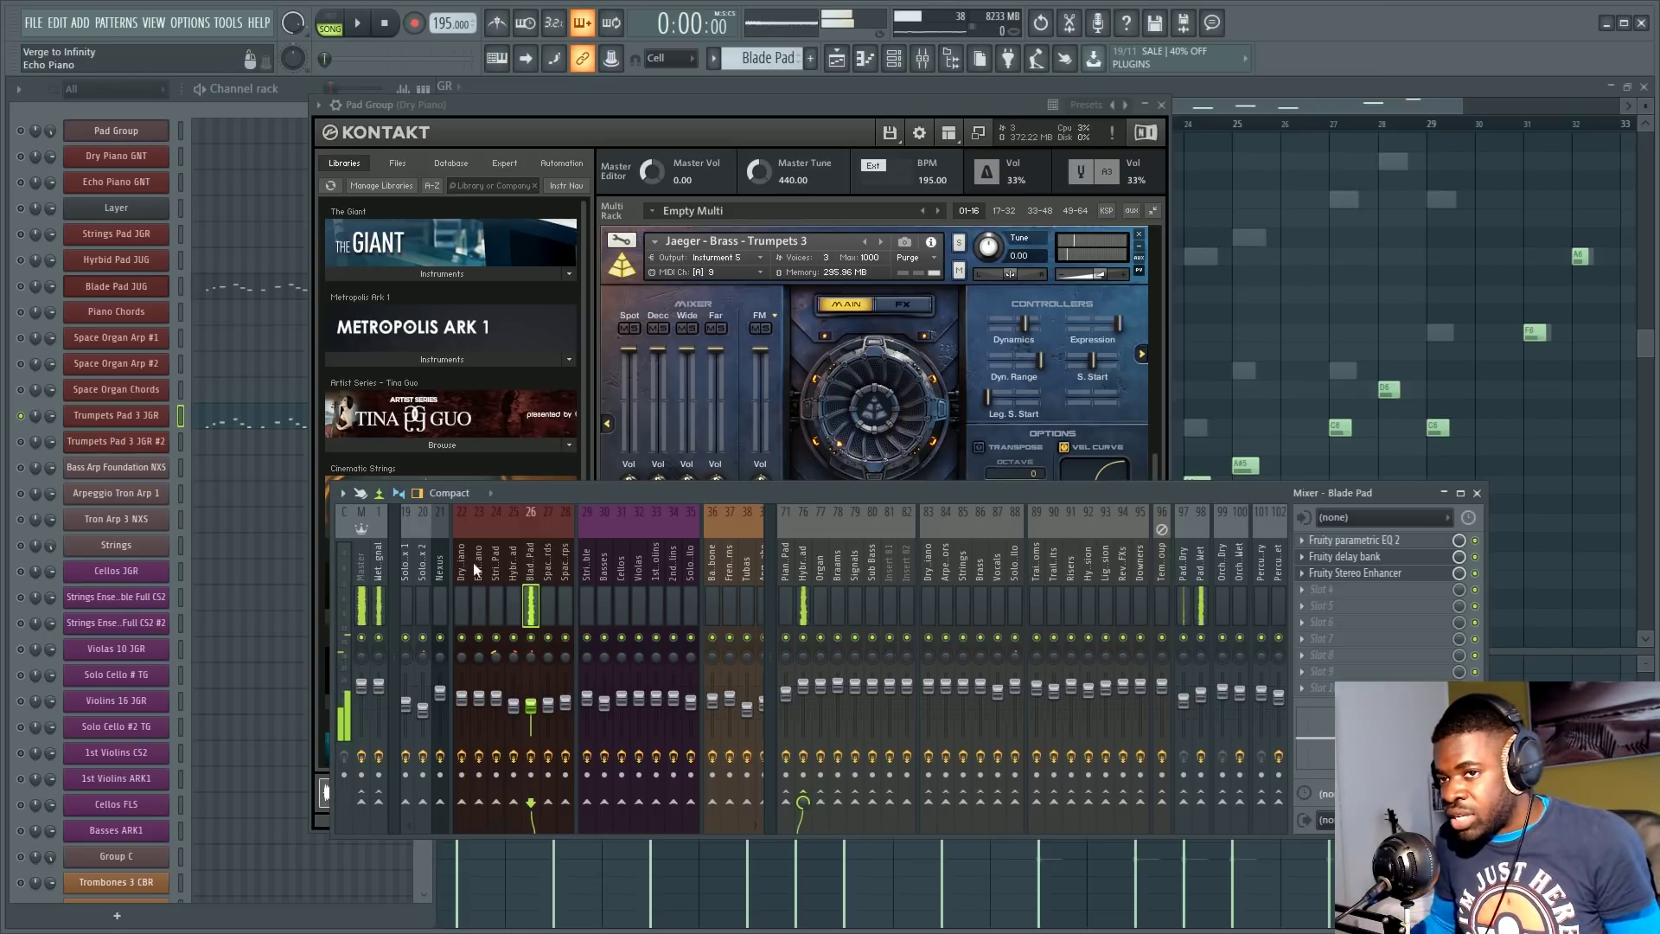
pyautogui.click(39, 311)
pyautogui.press('space')
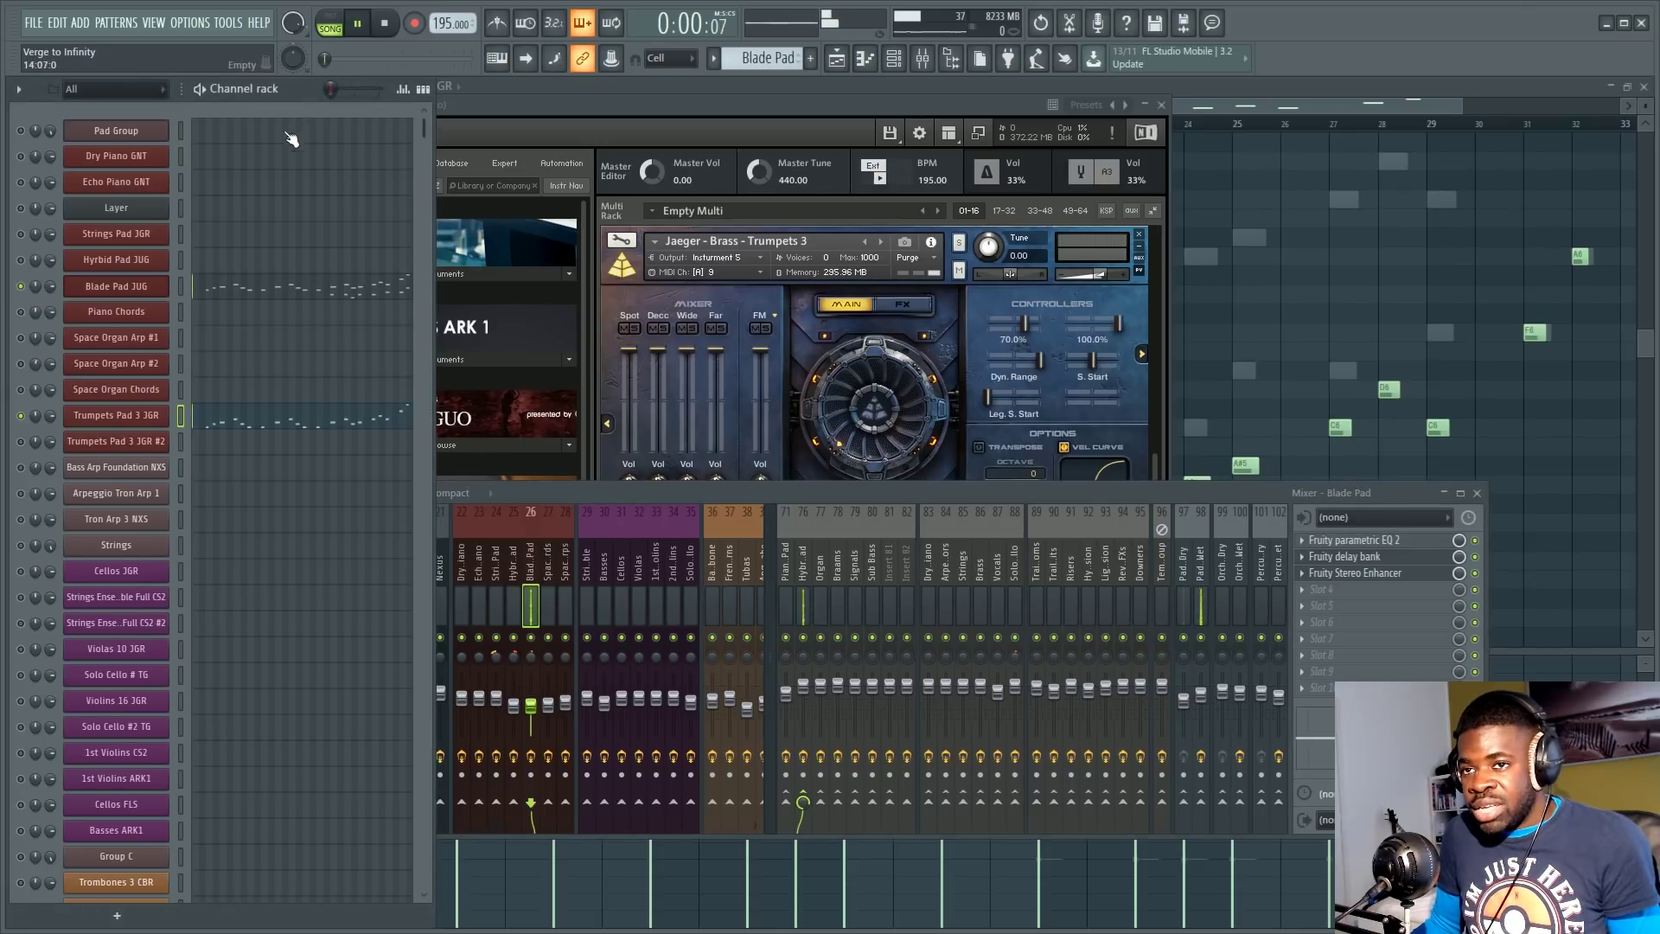
# Step: Follow the Trumpets Pad 3 JGR notes in the piano roll during the layered playback, and stop it
pyautogui.click(235, 424)
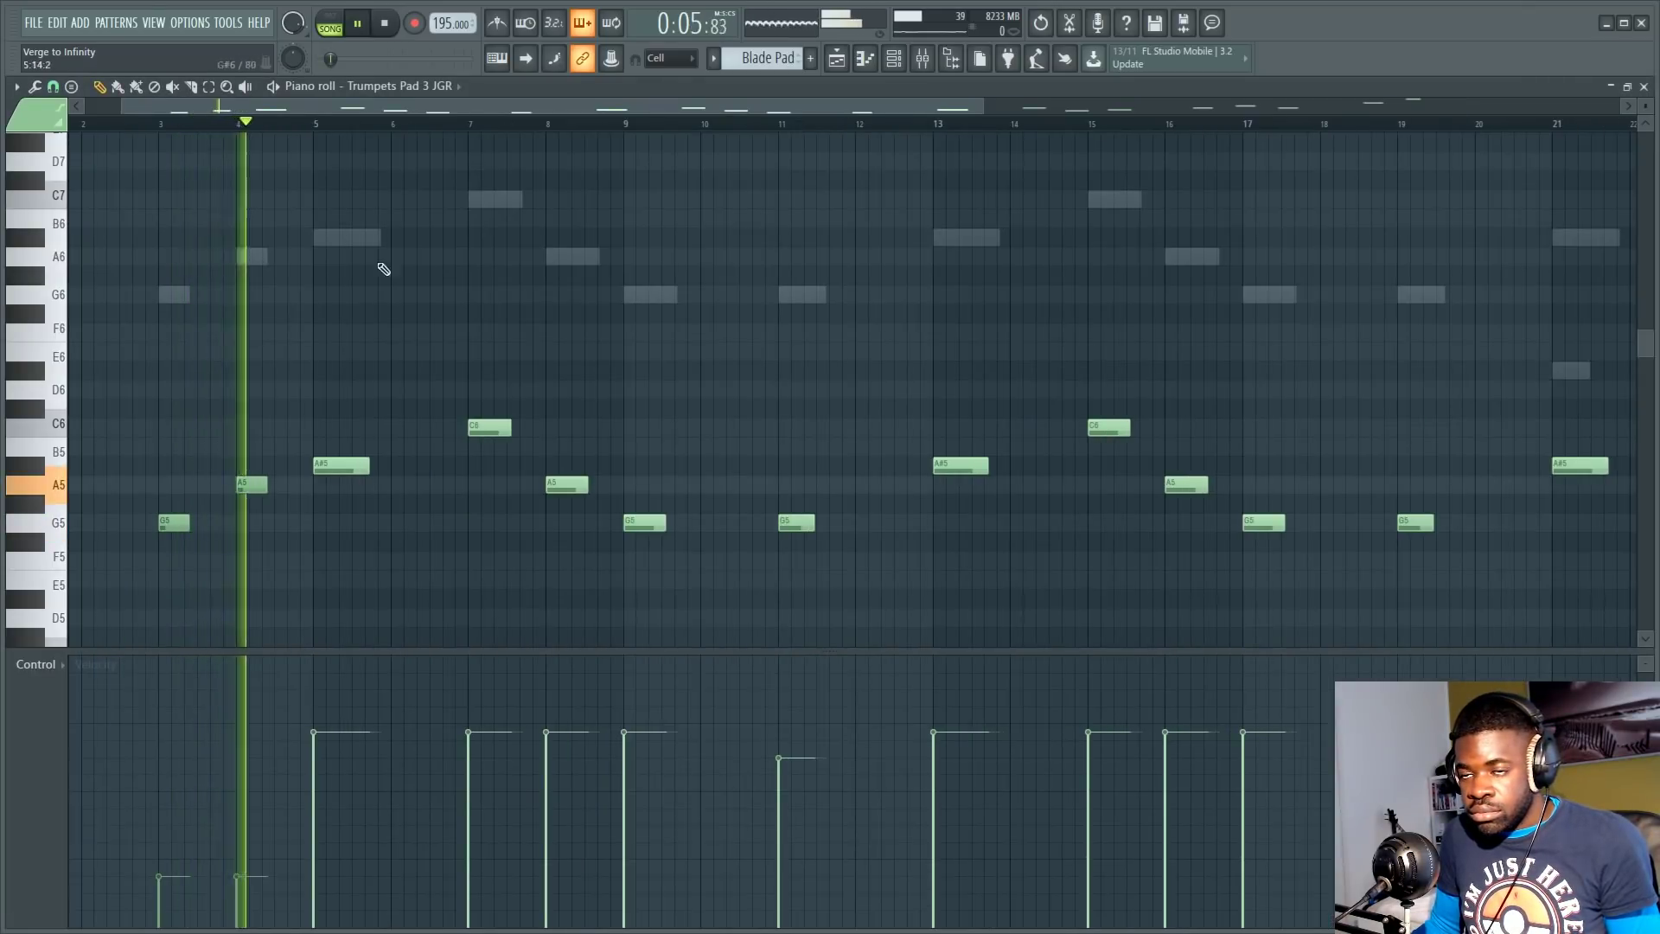
pyautogui.scroll(3, 233, 397)
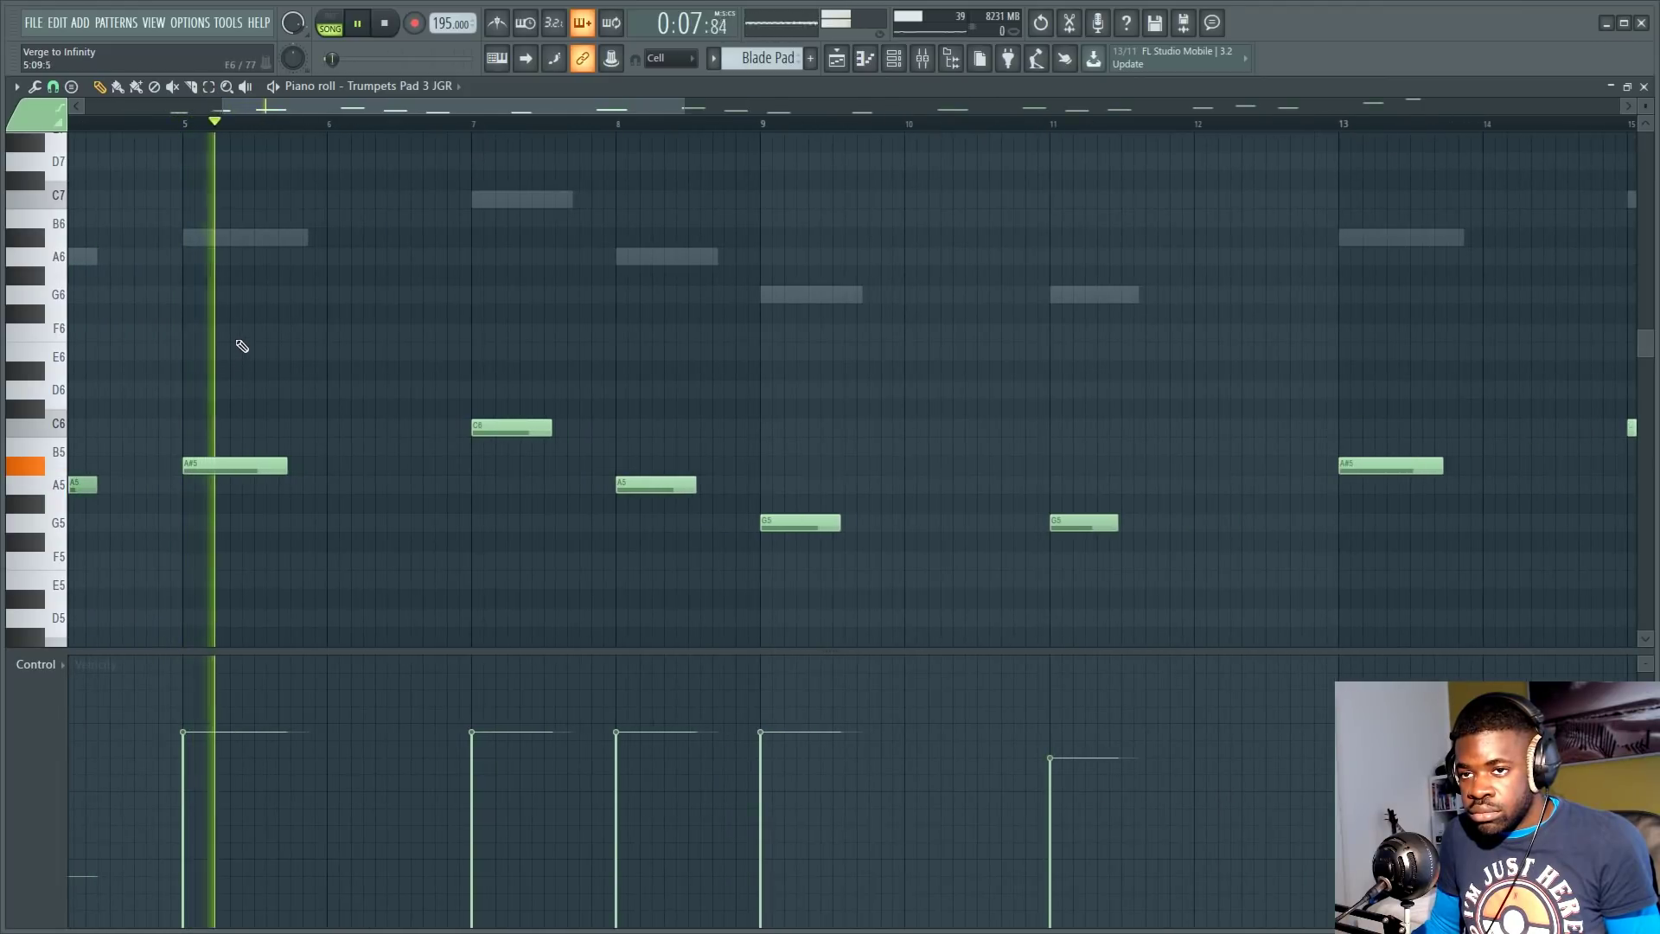
pyautogui.press('space')
pyautogui.scroll(-4, 280, 222)
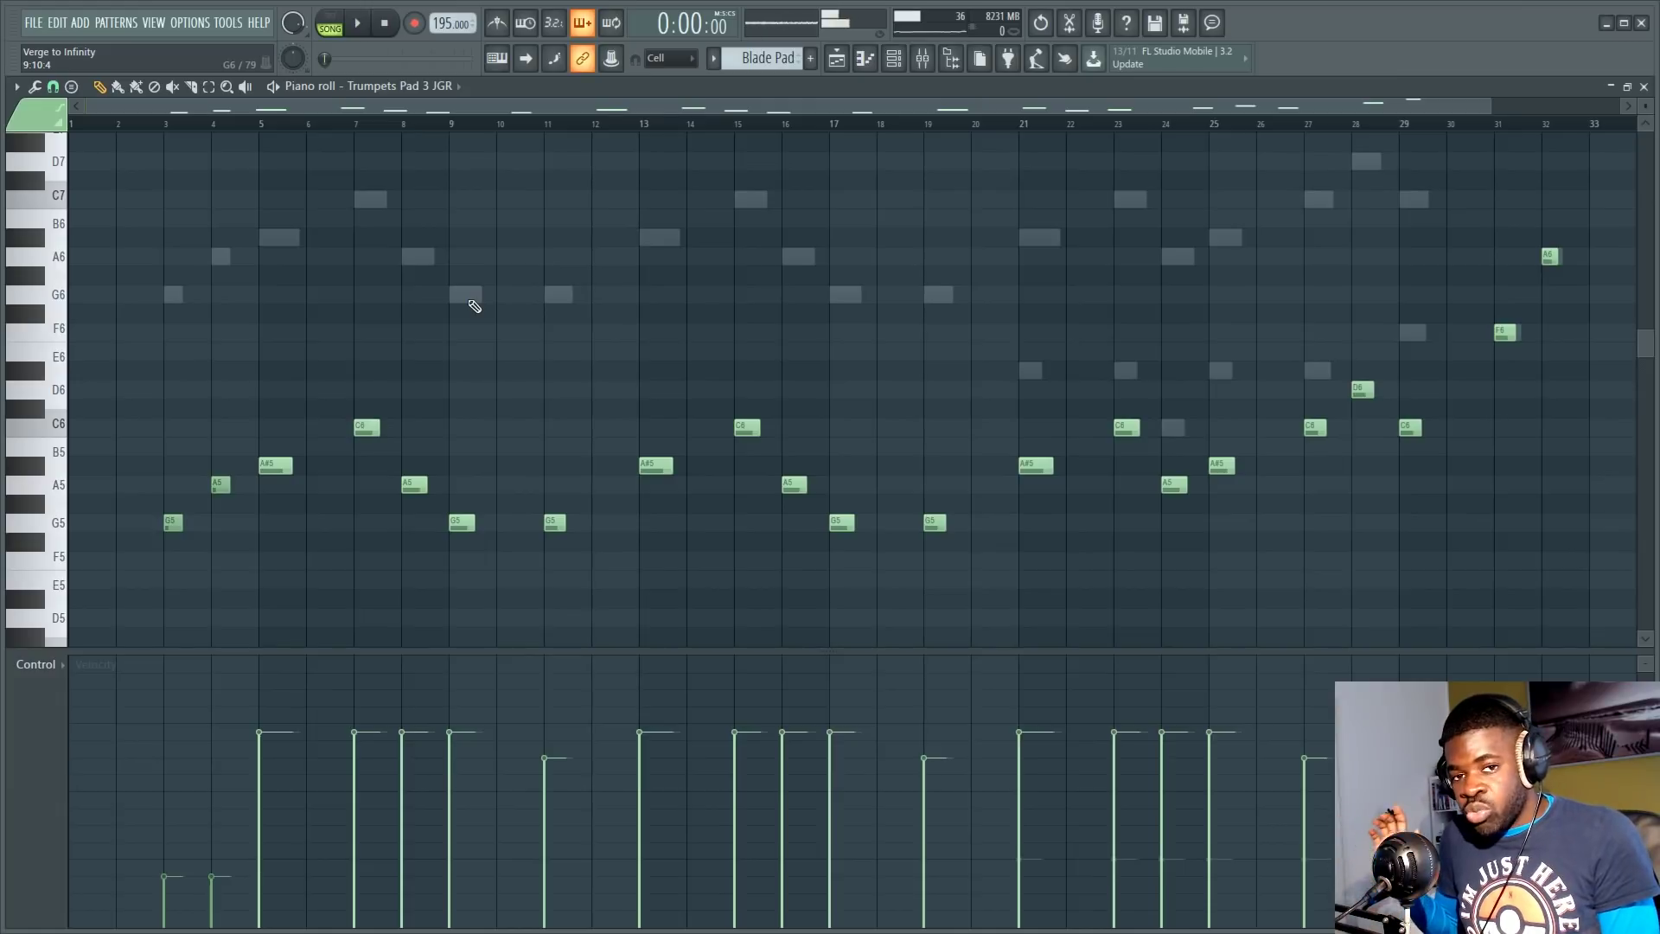
# Step: Solo the Hybrid Pads track in the playlist, start playback and open its pattern in the piano roll
pyautogui.press('F5')
pyautogui.scroll(7, 101, 297)
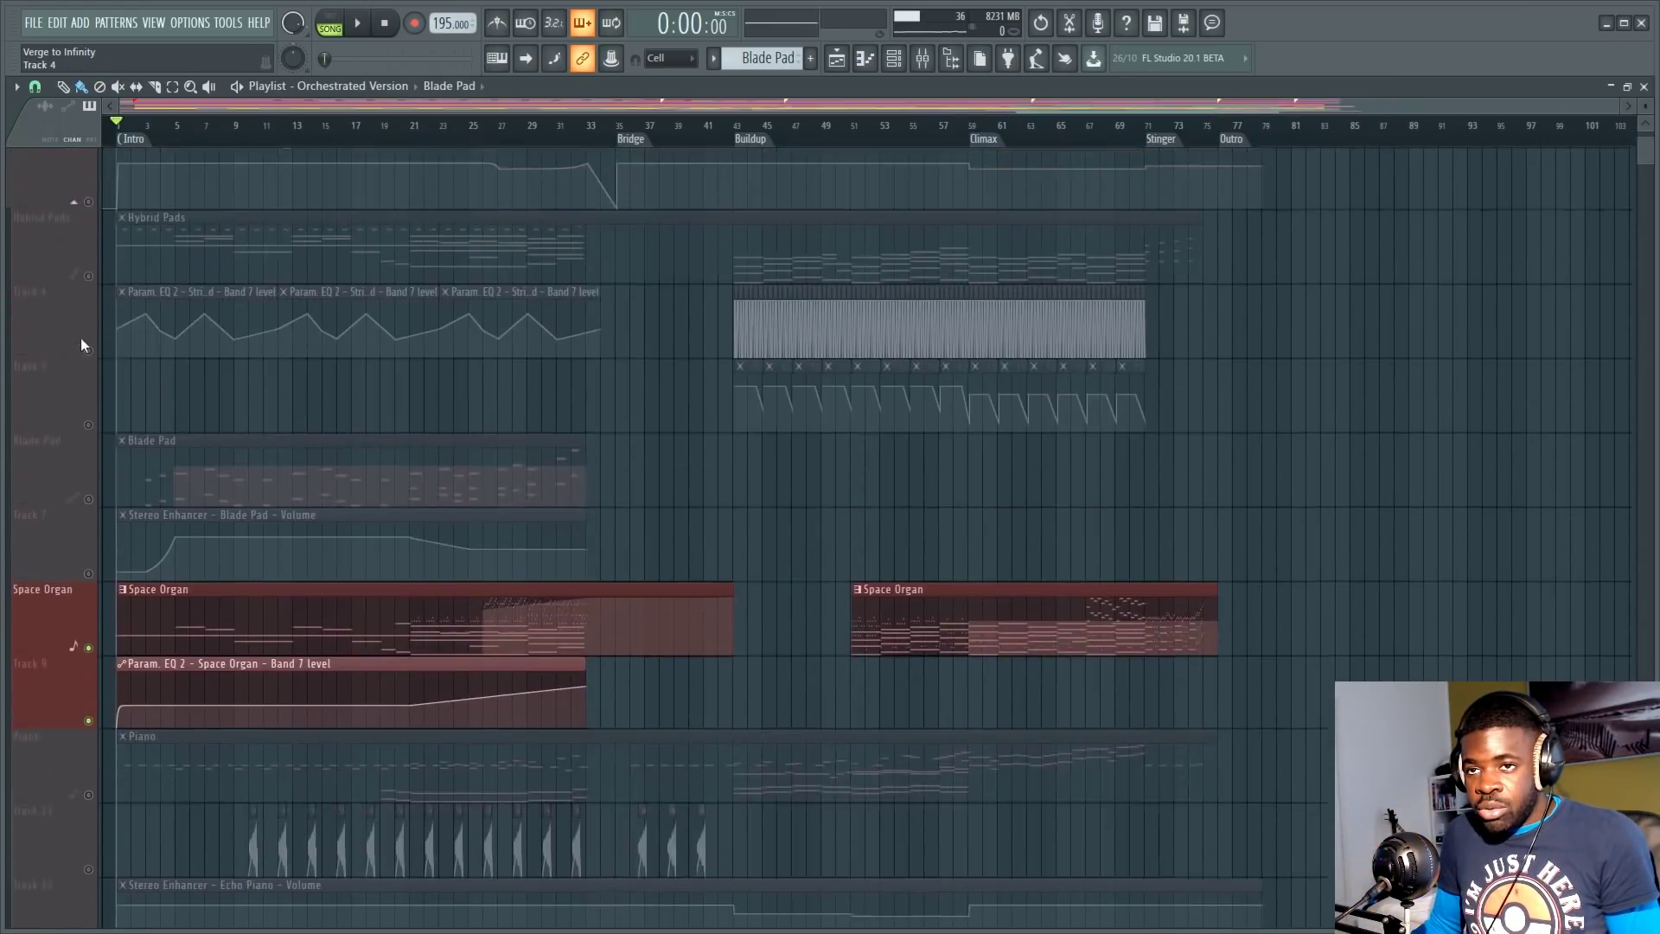
pyautogui.press('space')
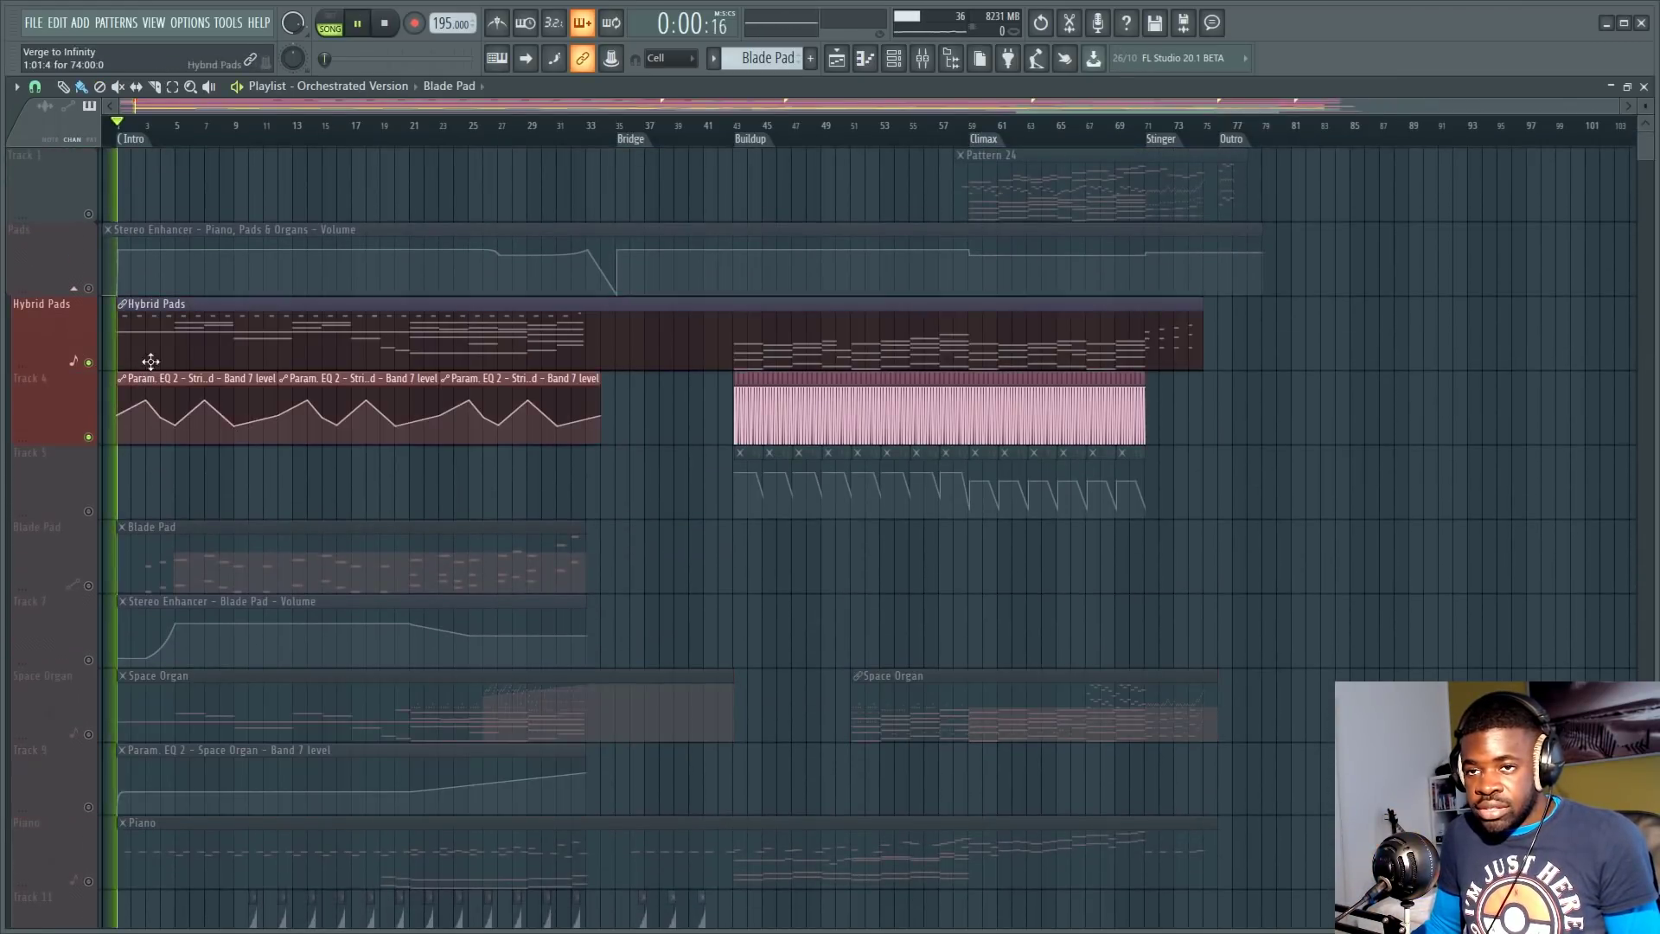
pyautogui.doubleClick(148, 360)
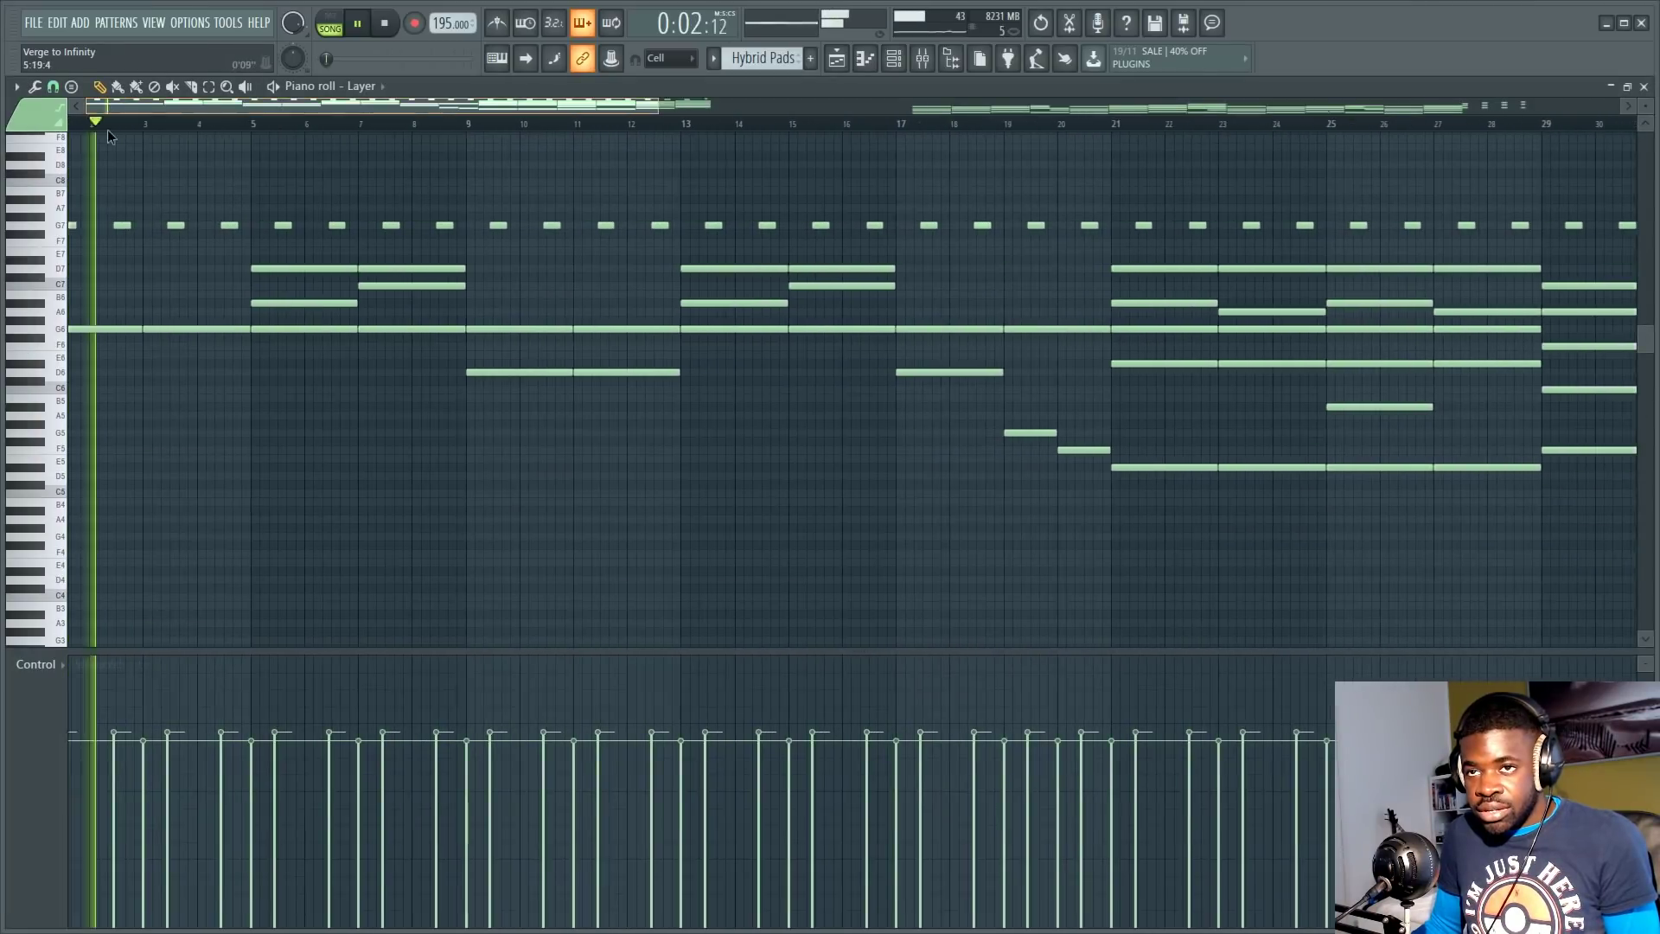
pyautogui.scroll(3, 190, 123)
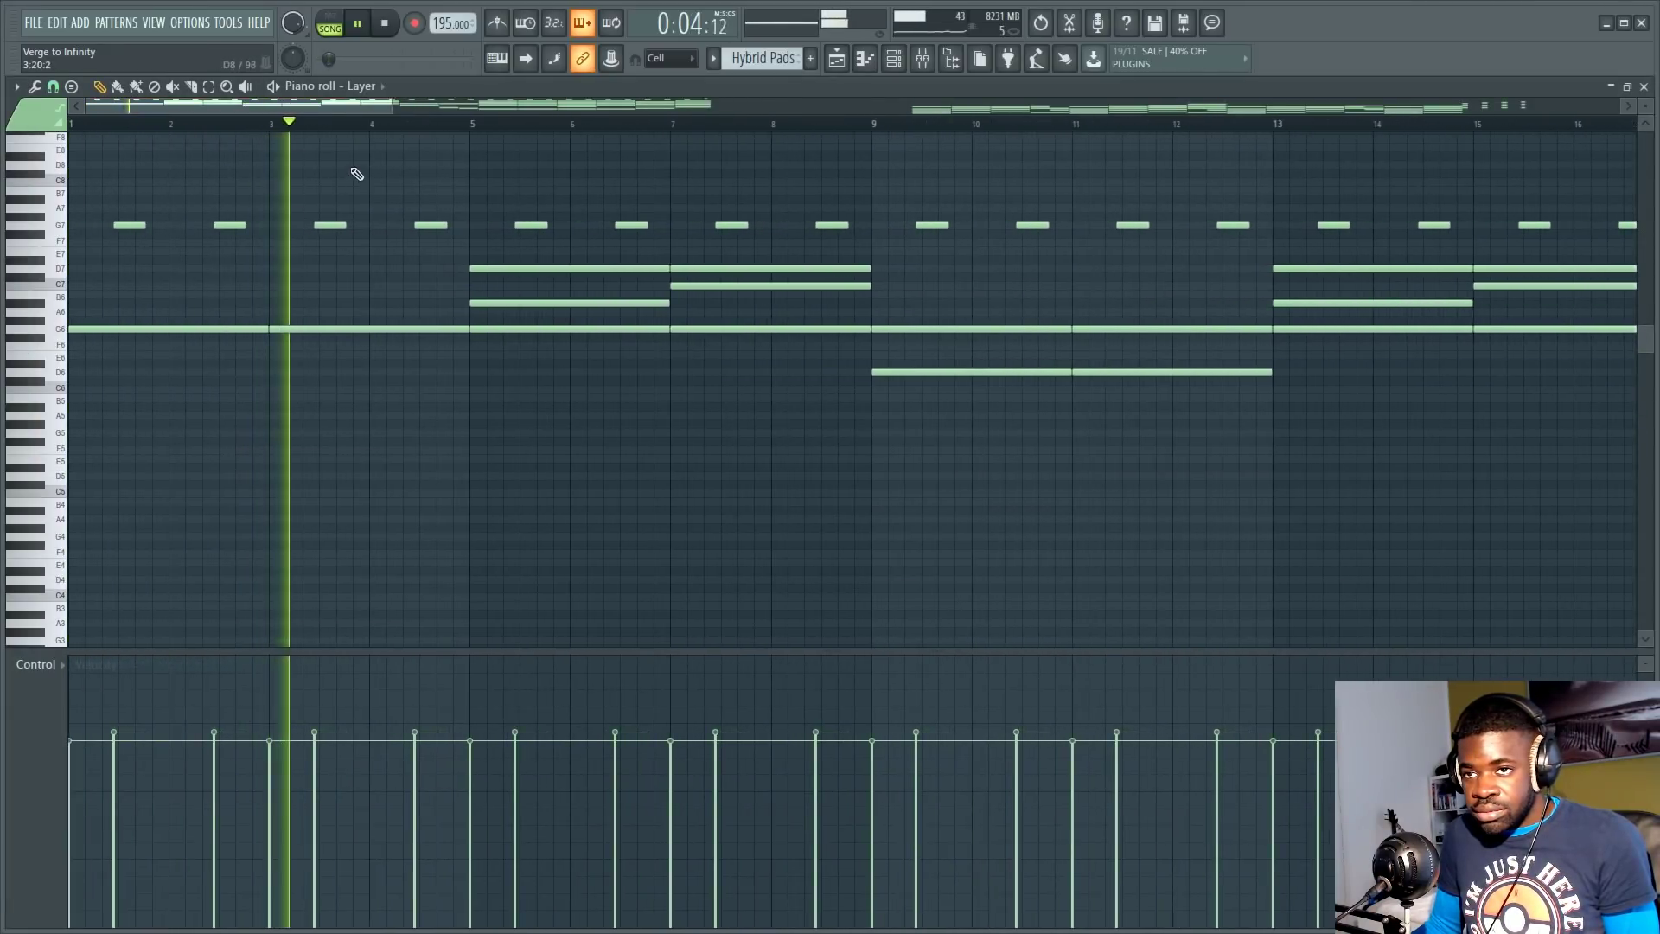
# Step: Show the Hybrid Pad mixer track's effects during playback, and close the mixer
pyautogui.press('F9')
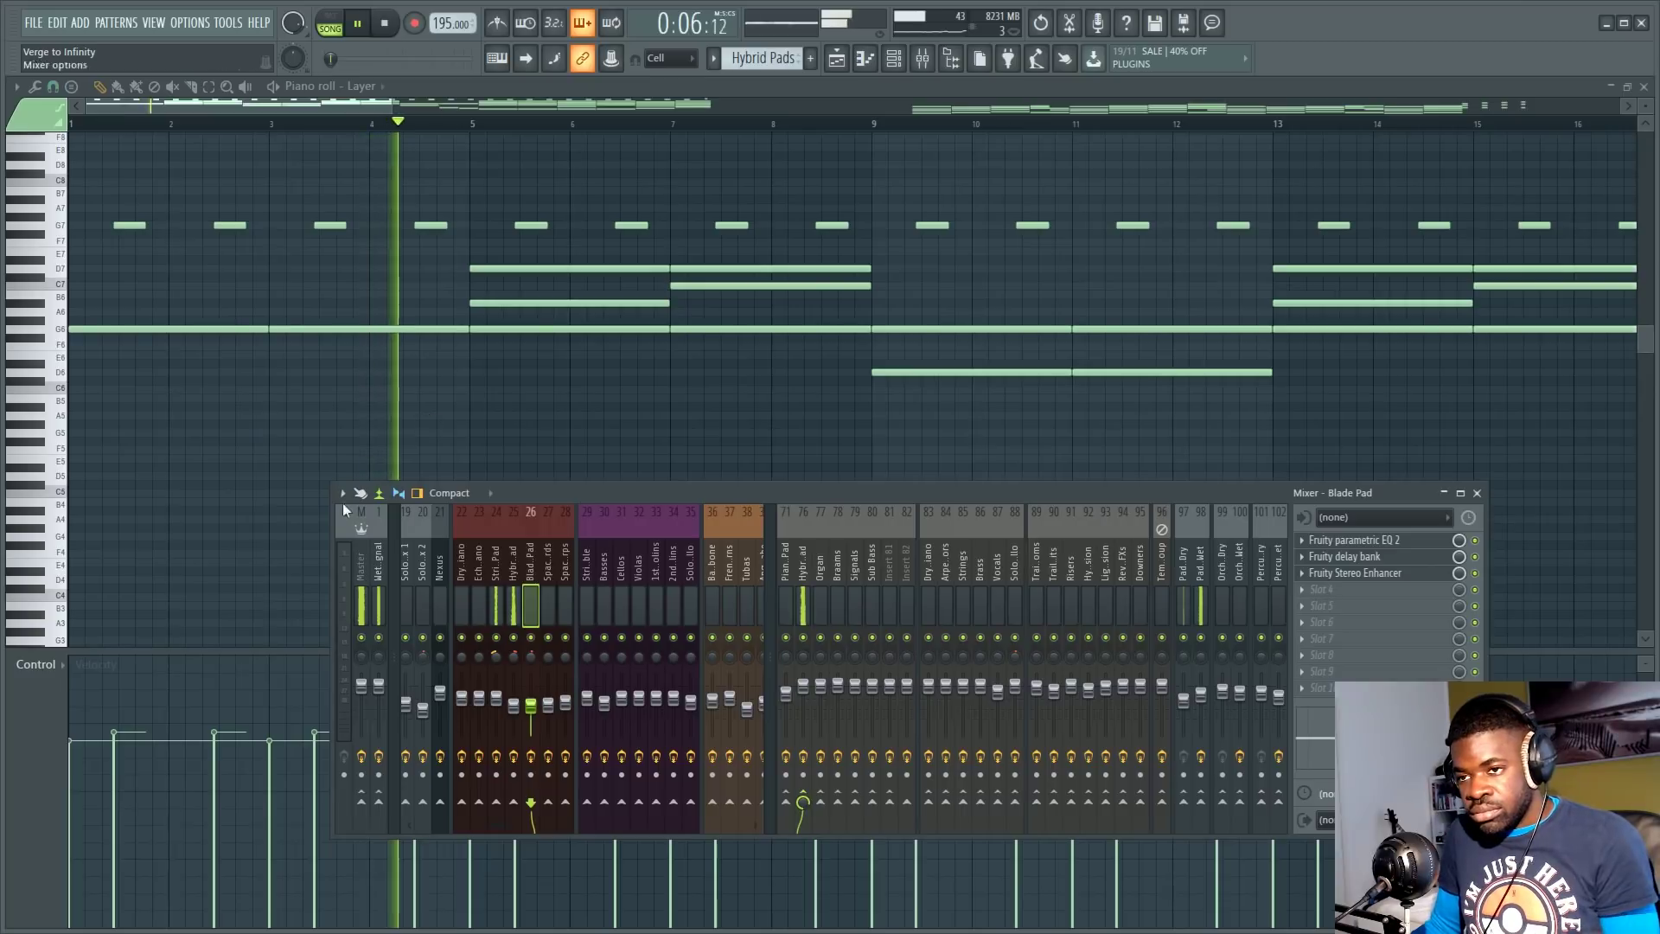
pyautogui.click(517, 574)
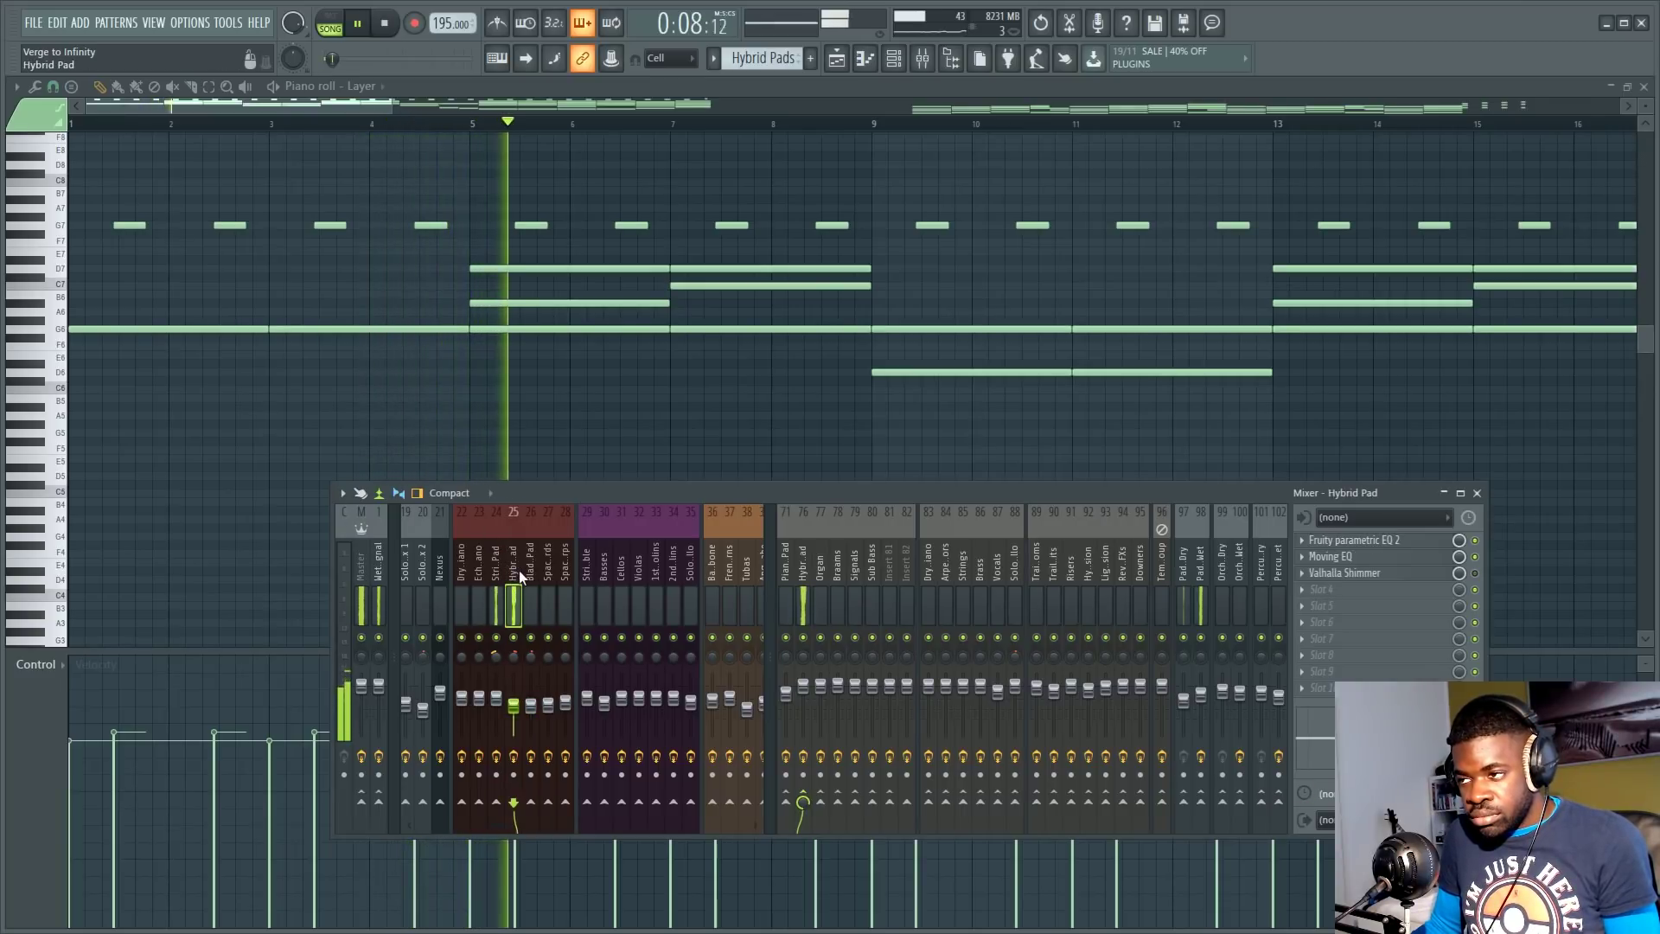
pyautogui.scroll(-3, 631, 130)
pyautogui.press('F9')
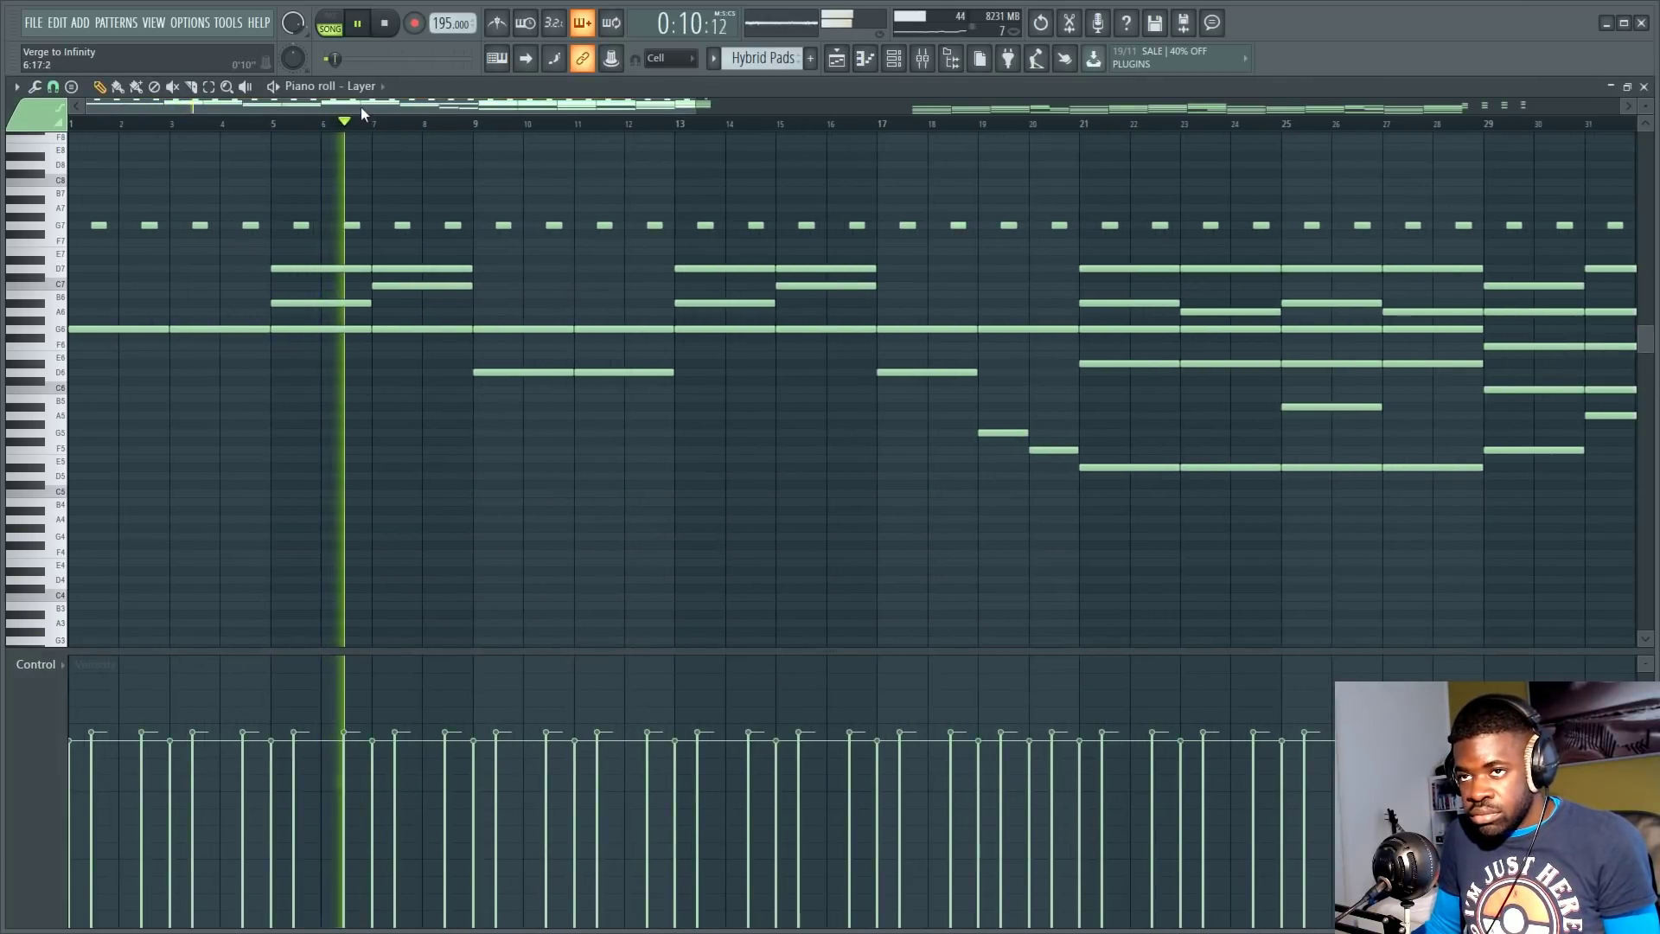
# Step: Follow the Hybrid Pads notes in the piano roll during the intro playback, and stop it
pyautogui.scroll(3, 333, 125)
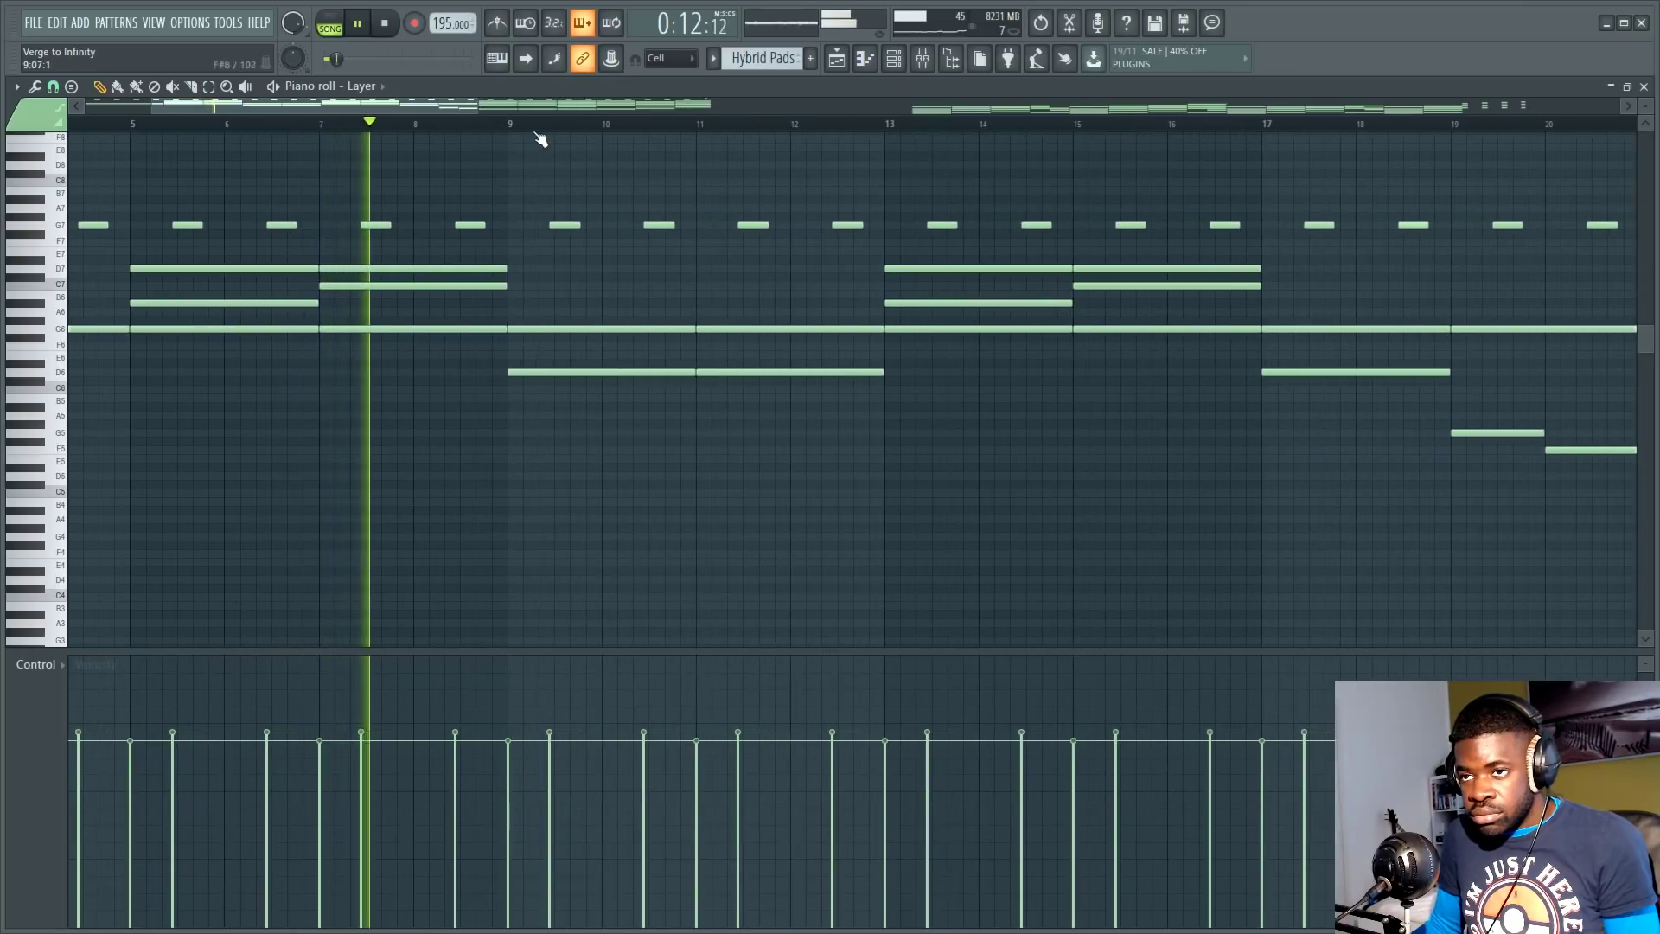
pyautogui.moveTo(485, 106); pyautogui.dragTo(491, 107)
pyautogui.scroll(-5, 867, 130)
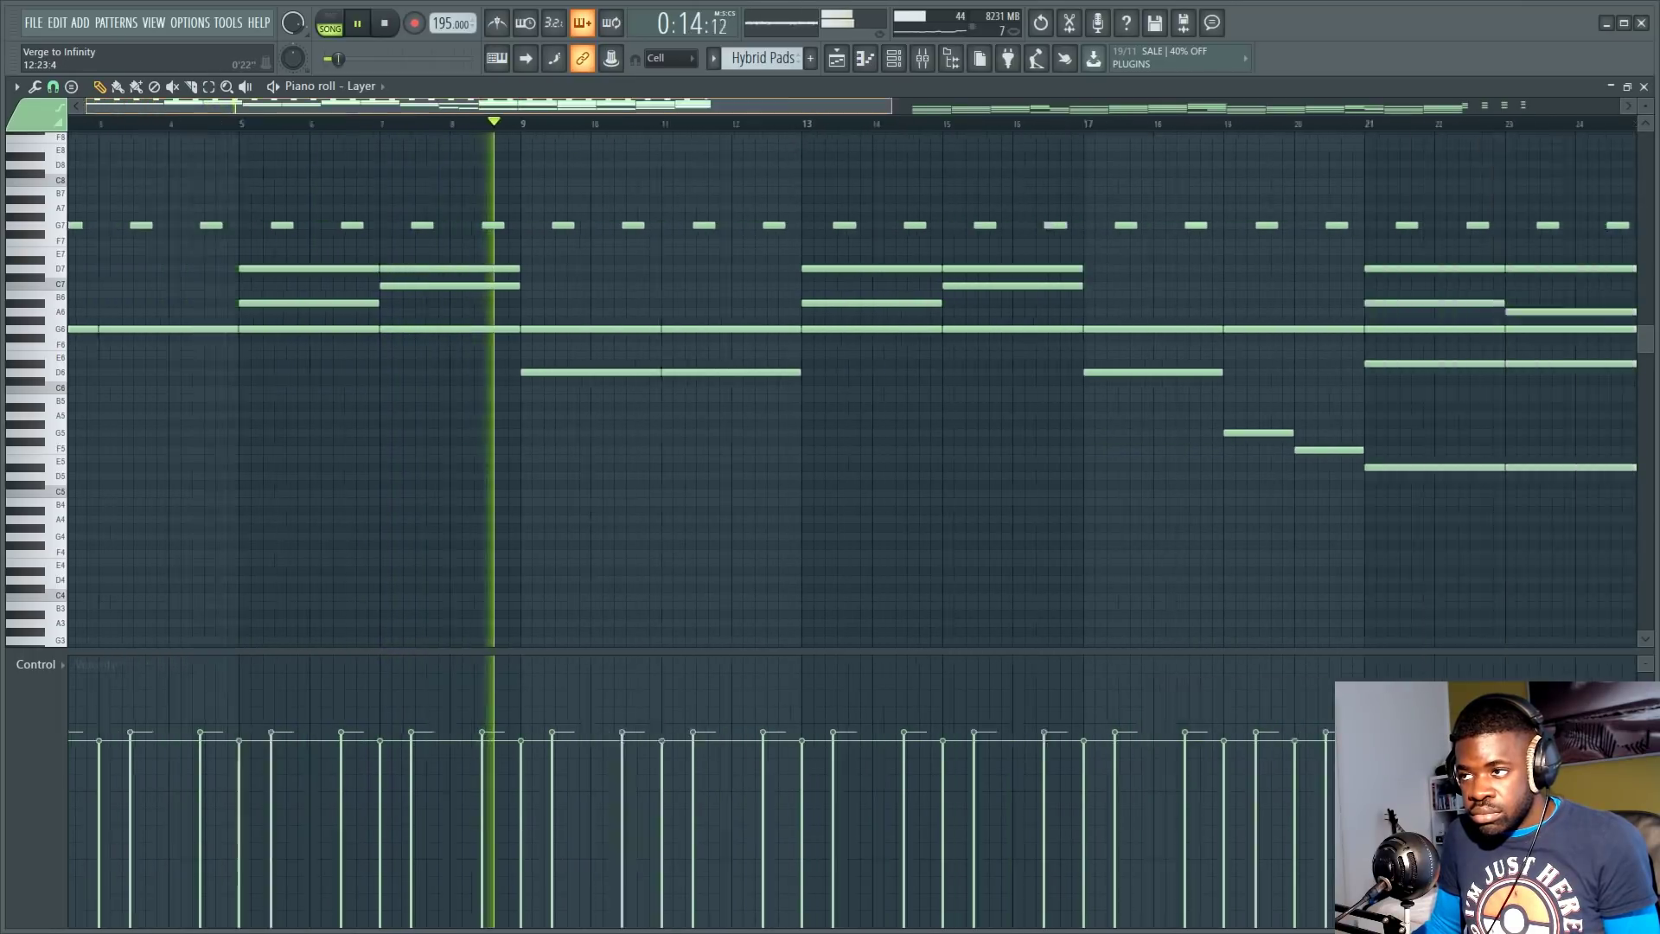
pyautogui.press('space')
# Step: Play the Hybrid Pads from bar 21, watch which channels the layer triggers in the channel rack, and stop
pyautogui.scroll(-1, 471, 144)
pyautogui.click(465, 128)
pyautogui.press('space')
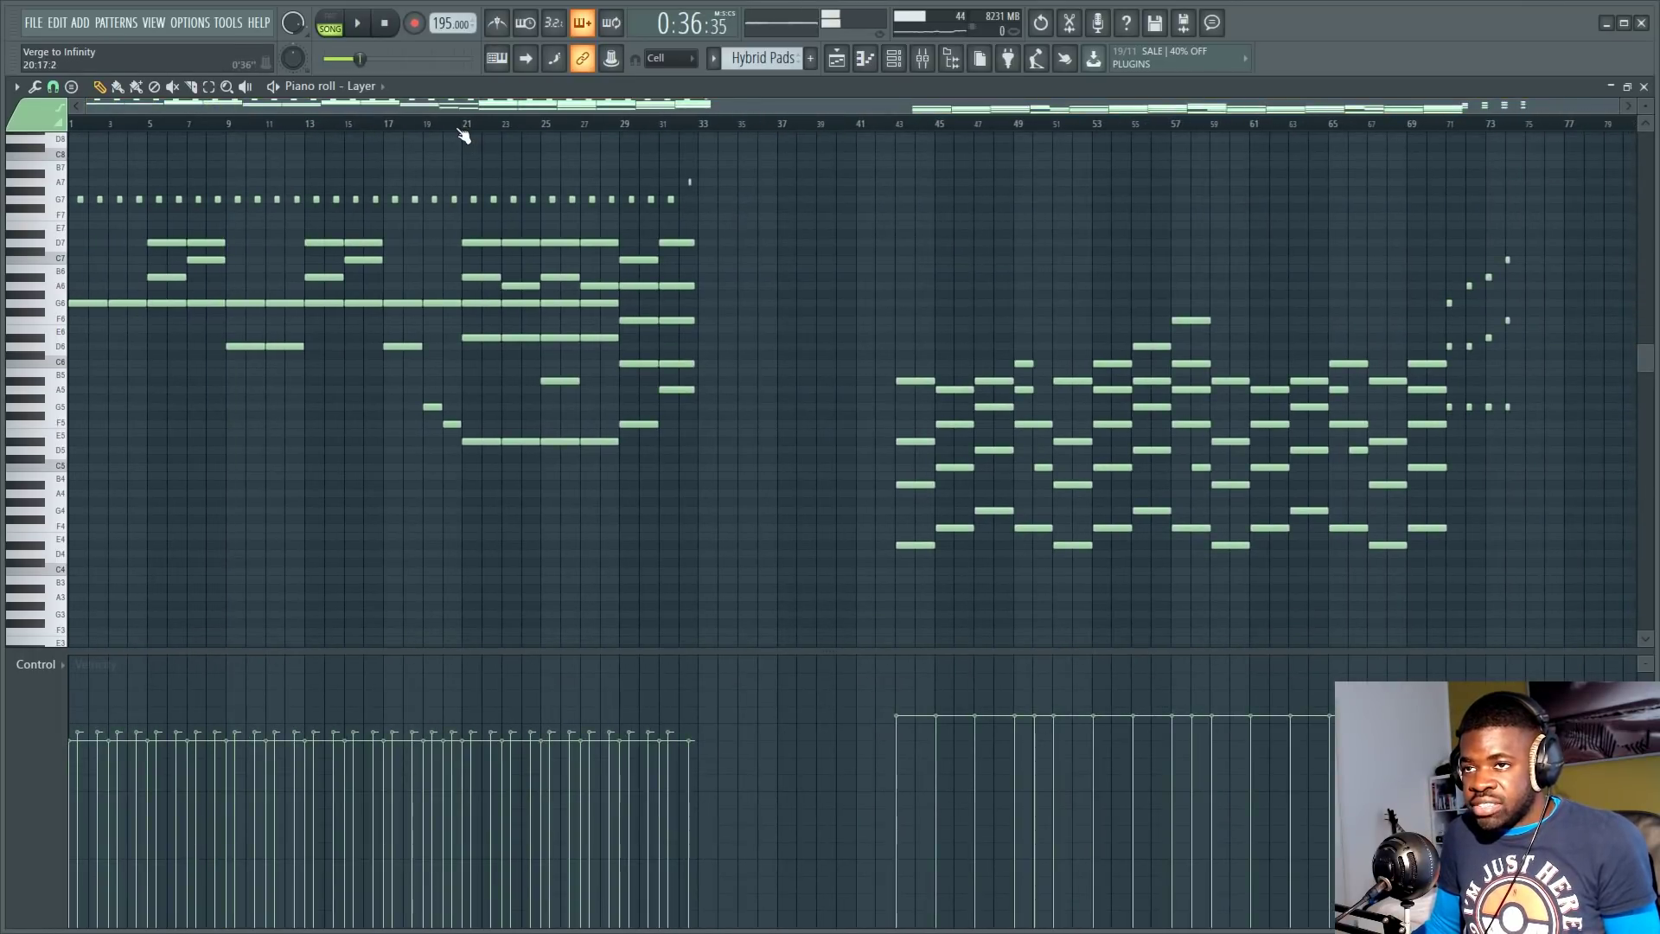
pyautogui.scroll(4, 471, 147)
pyautogui.press('F6')
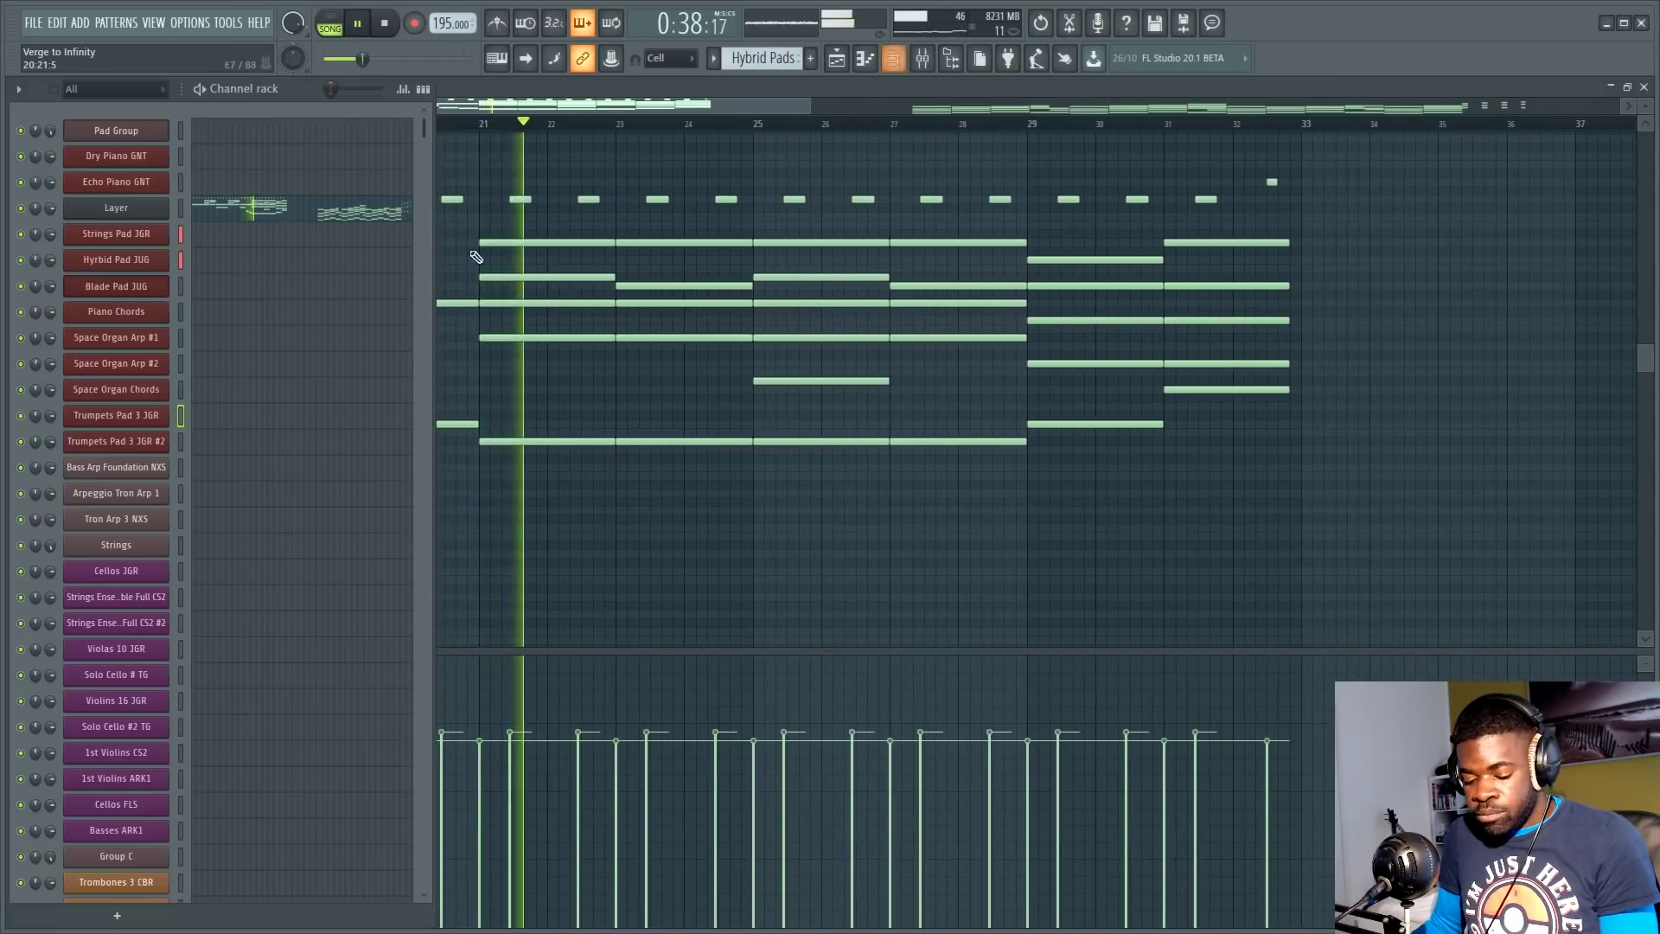
pyautogui.scroll(-10, 292, 415)
pyautogui.scroll(5, 276, 484)
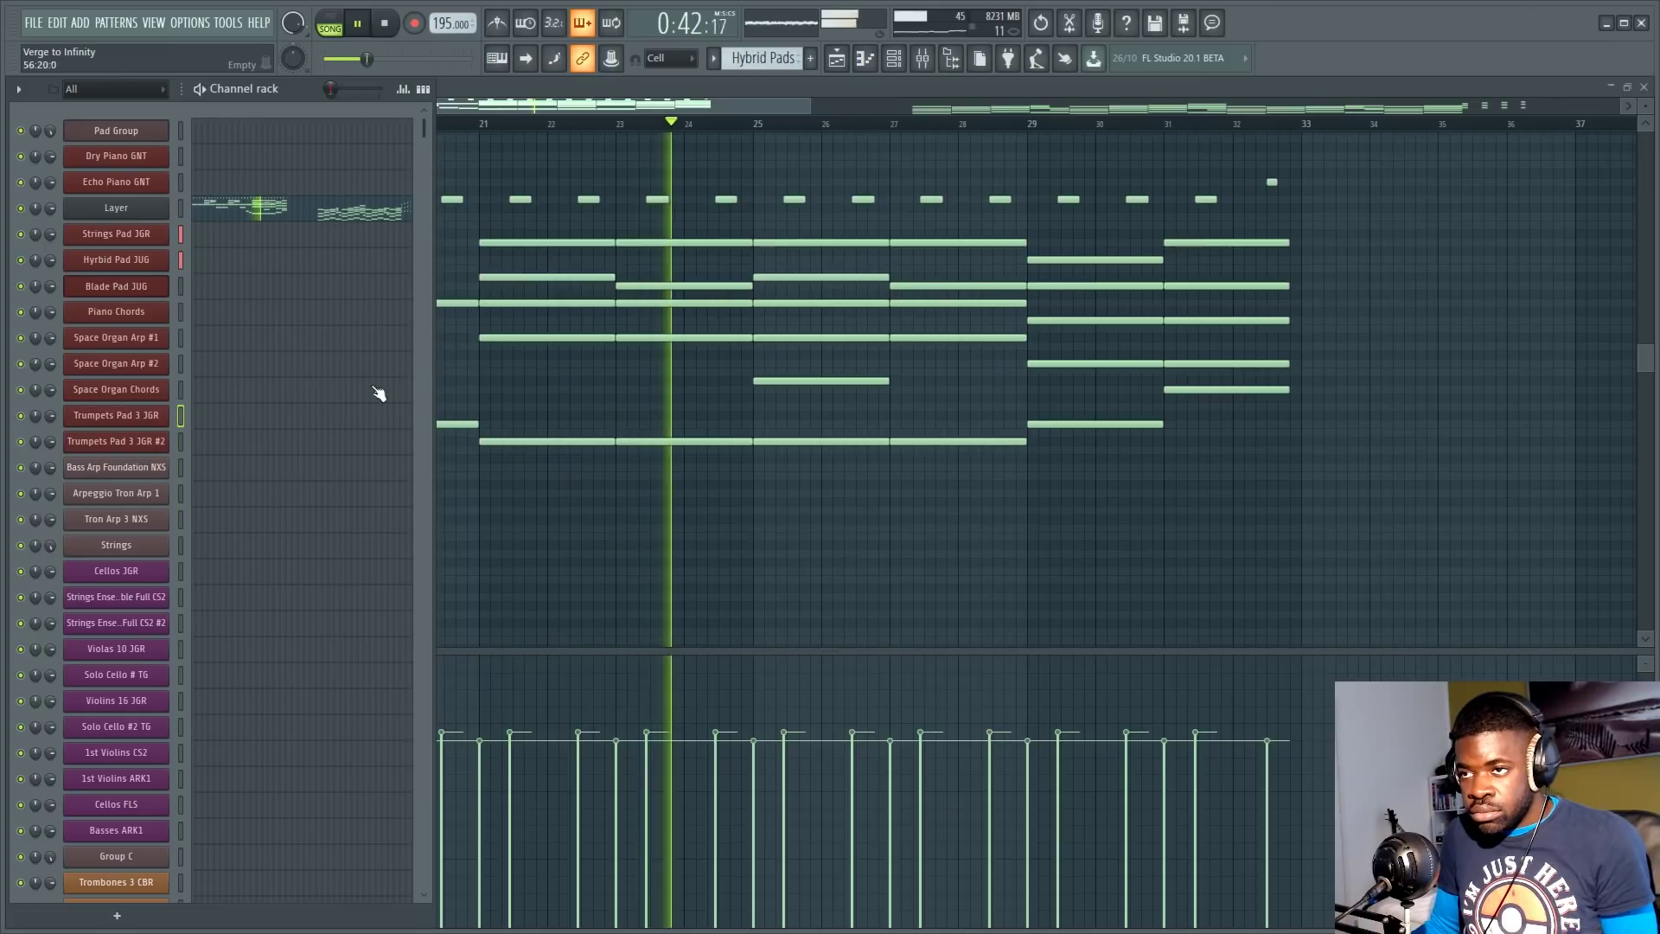
pyautogui.press('space')
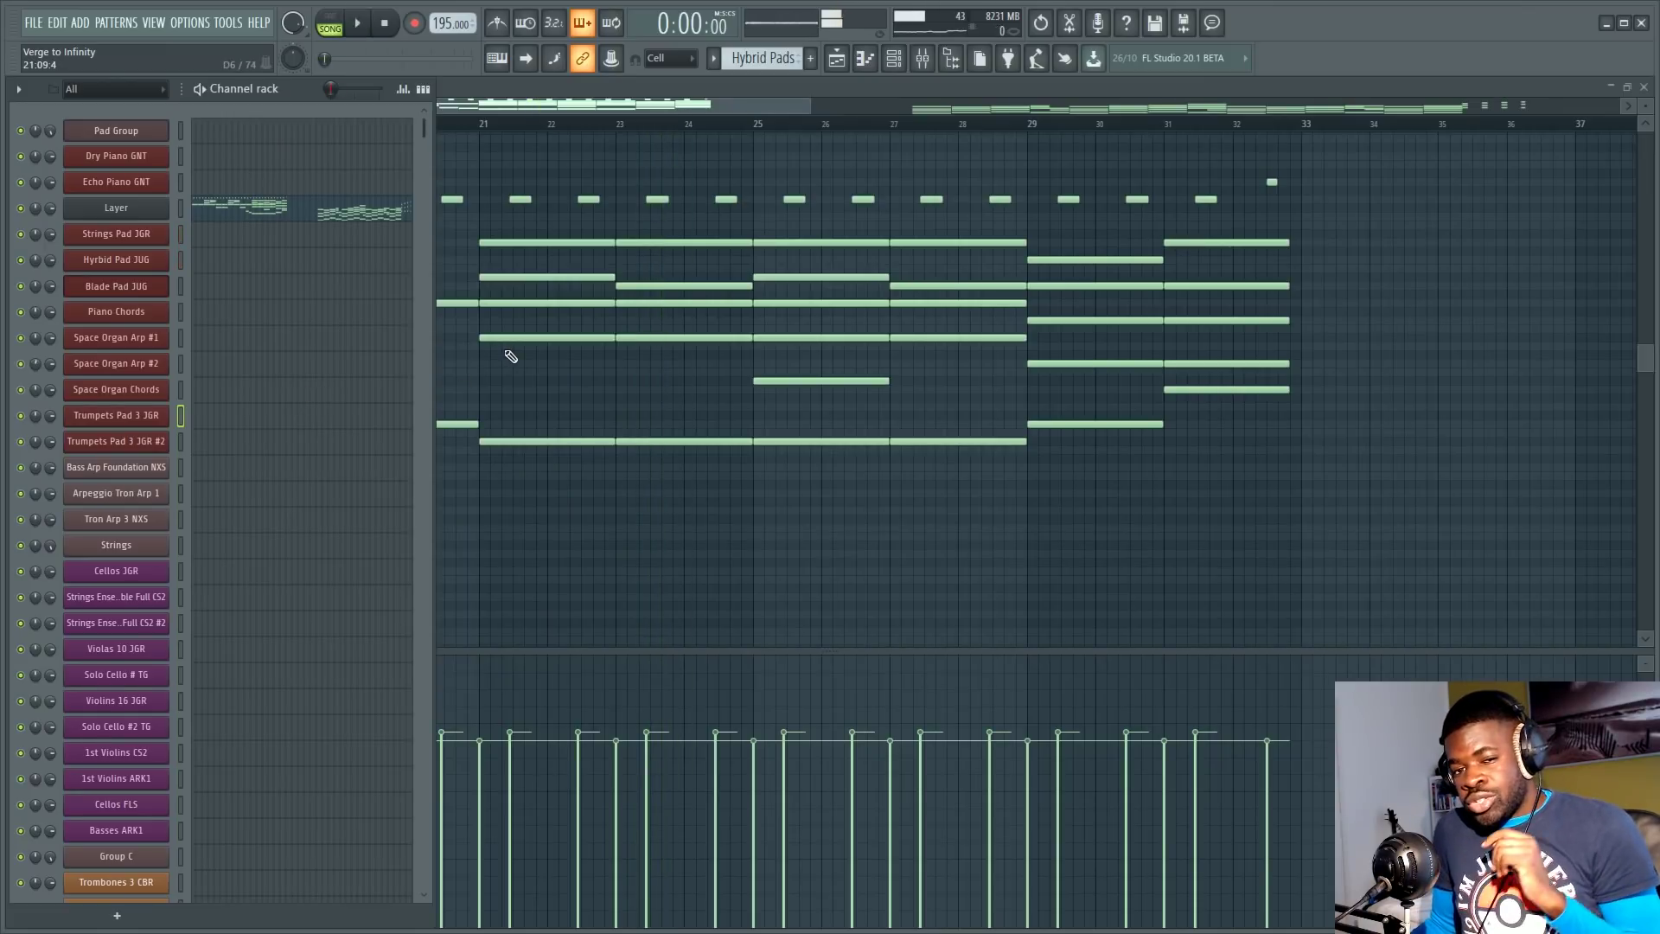
# Step: Solo the Blade Pad track with its volume automation in the playlist and place the playhead at bar 5
pyautogui.press('F9')
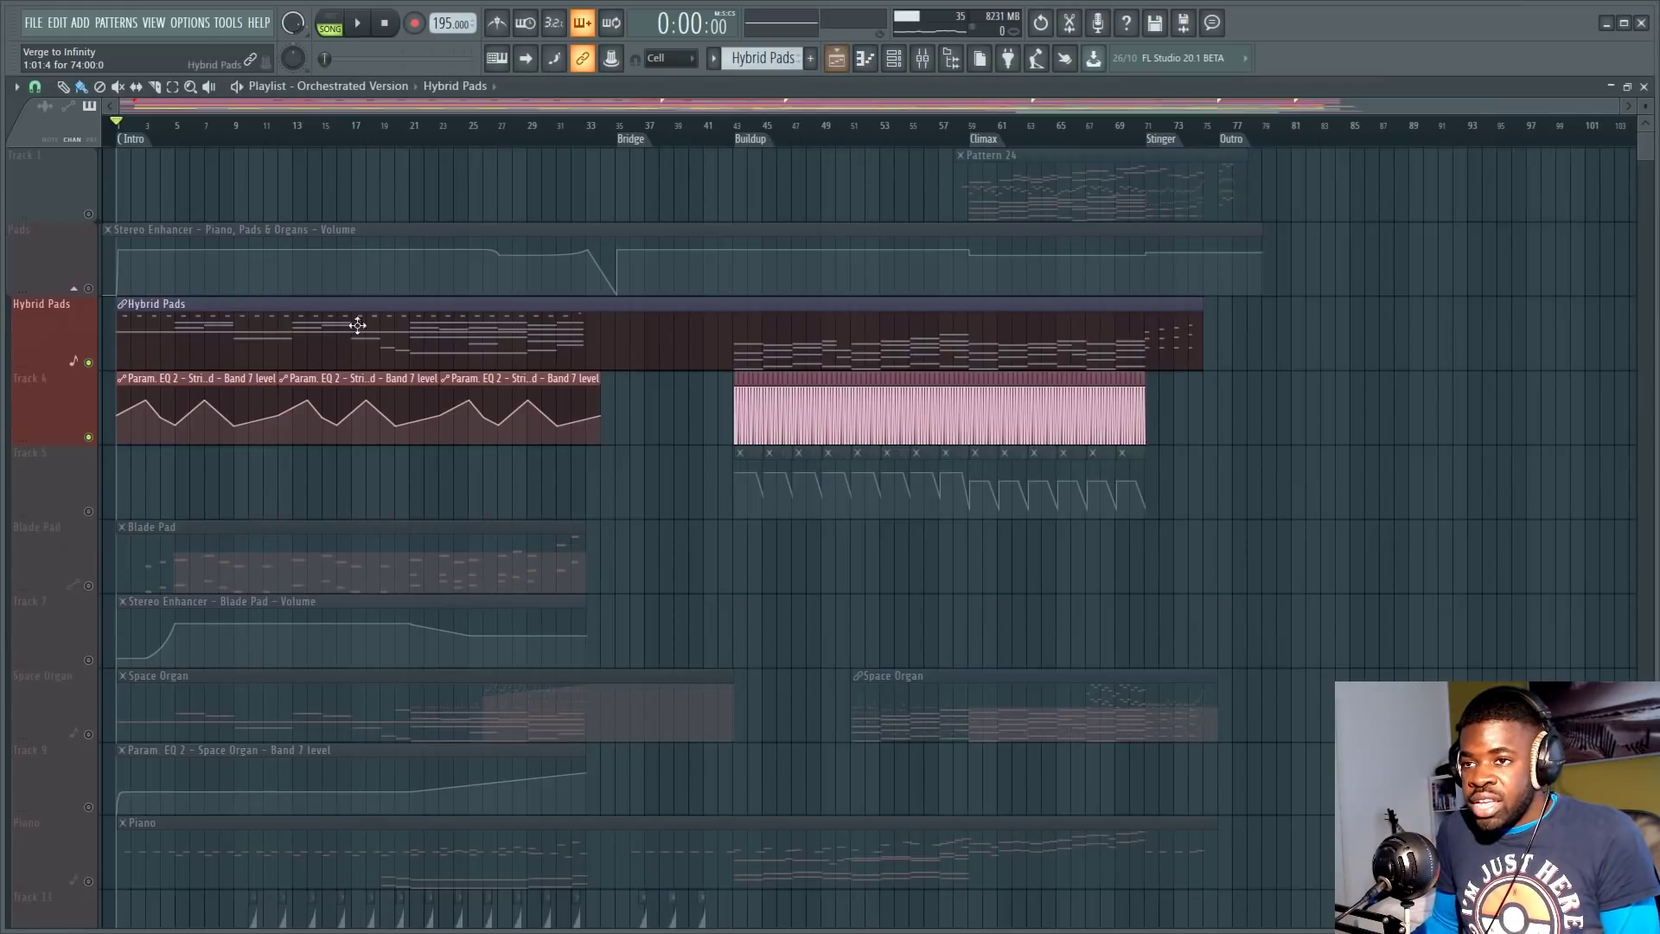
pyautogui.scroll(-1, 108, 415)
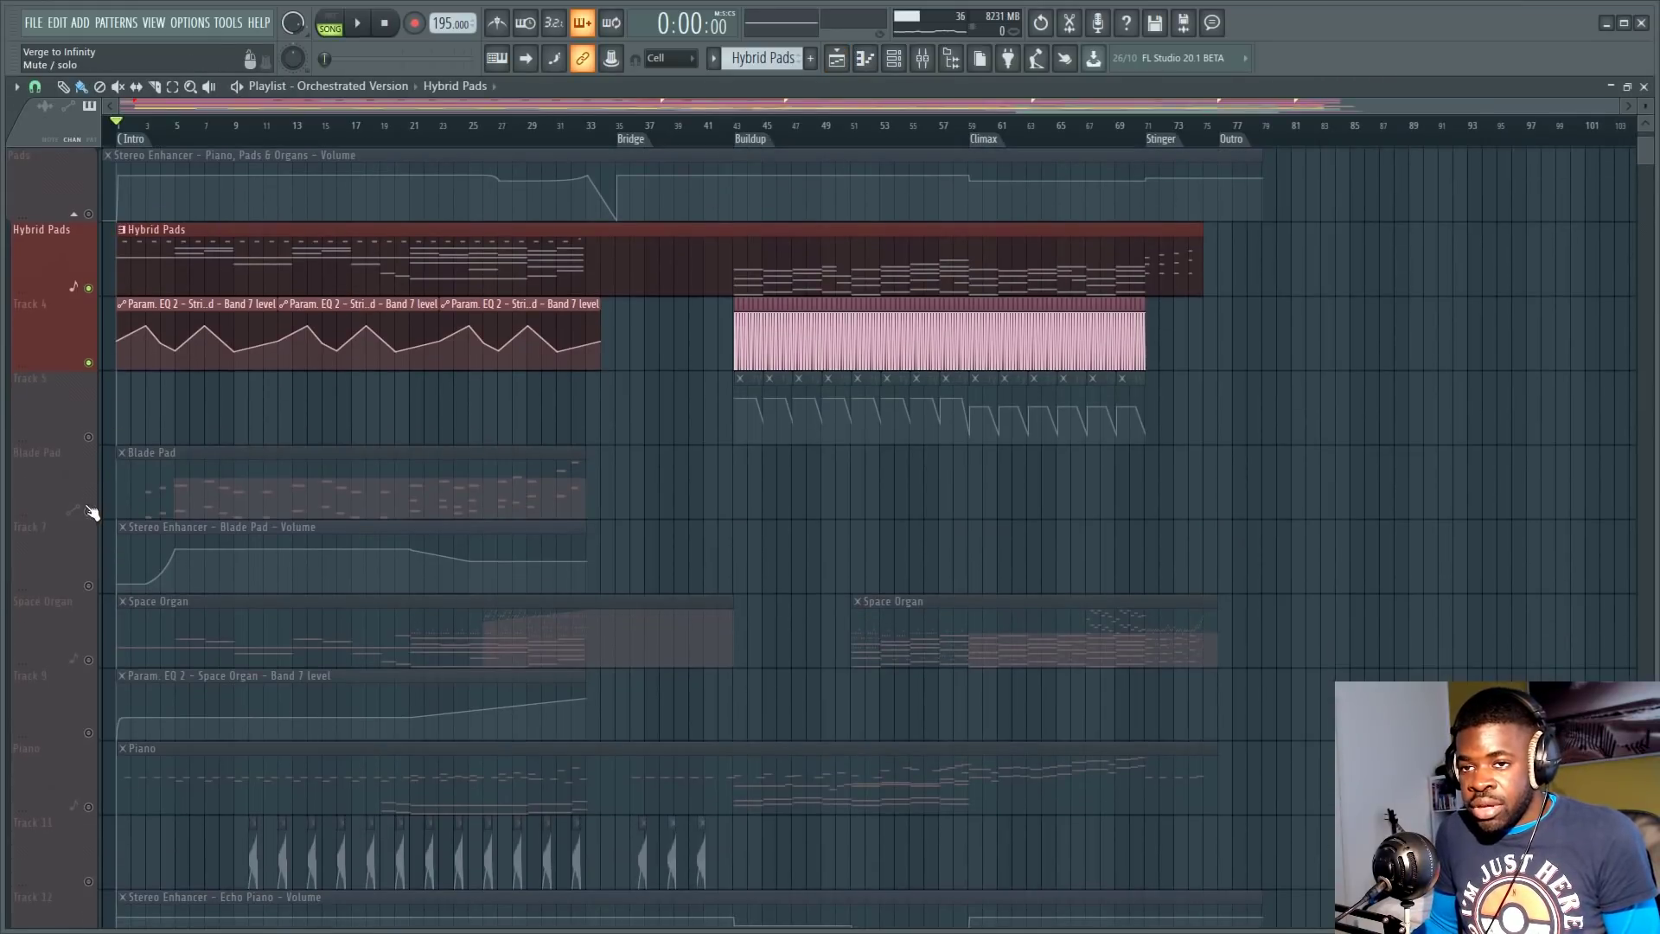
pyautogui.scroll(3, 98, 569)
pyautogui.click(97, 569)
pyautogui.click(173, 125)
pyautogui.scroll(5, 173, 126)
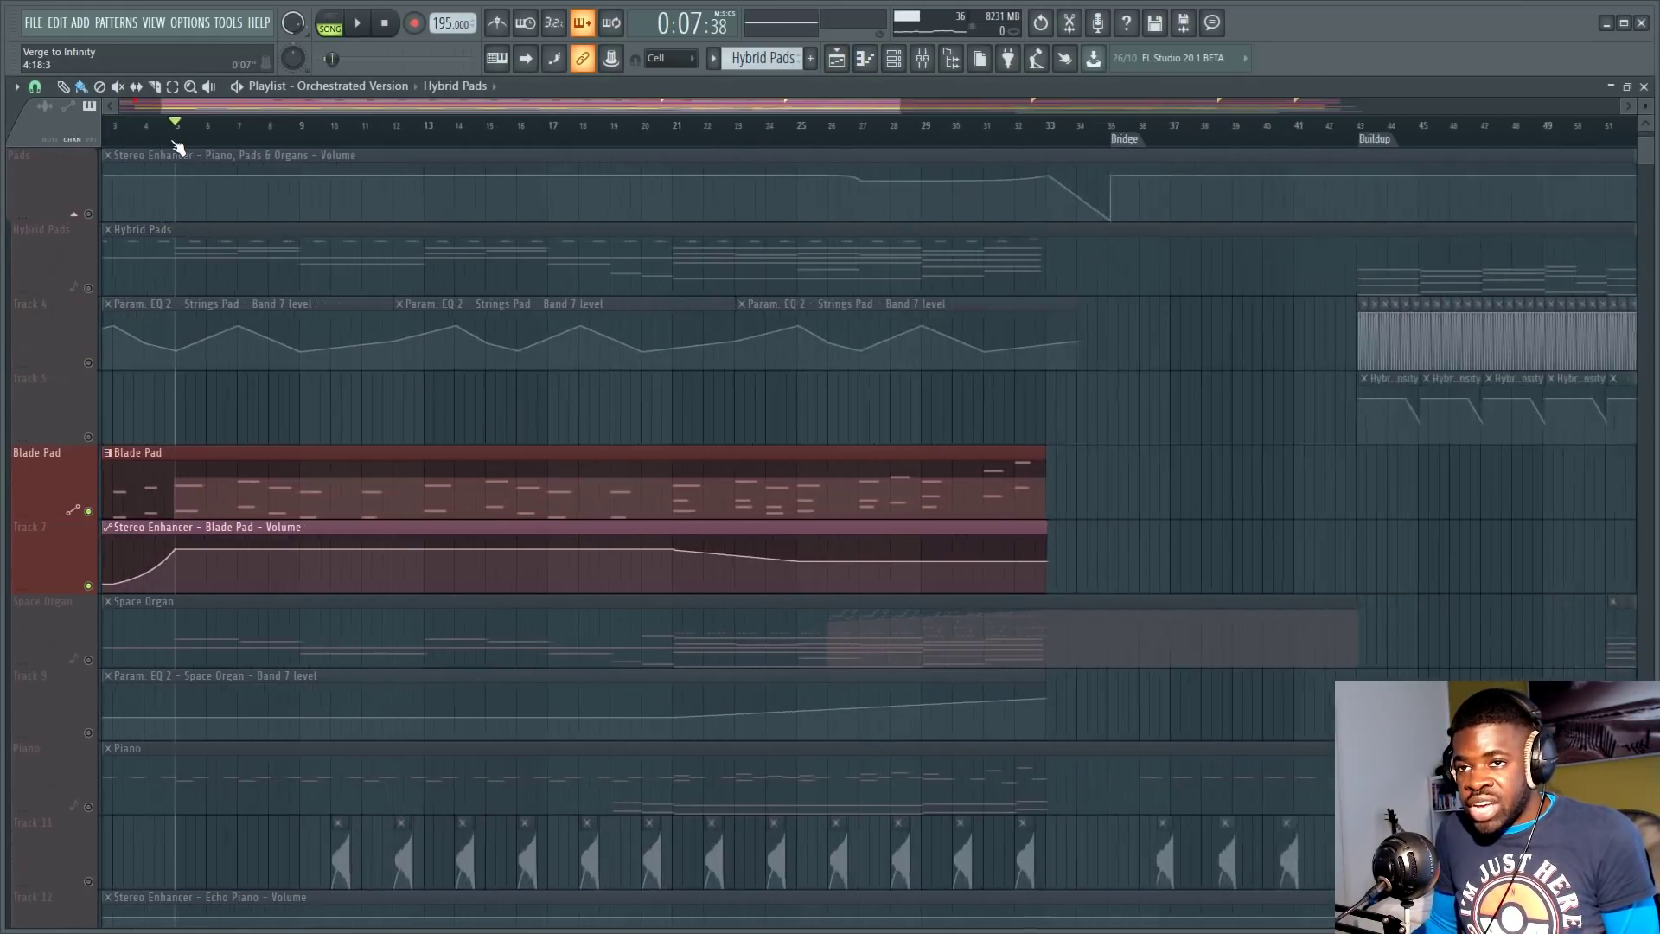
# Step: Unmute the Hybrid Pads track together with Track 6 and Track 5 beside the soloed Blade Pad
pyautogui.scroll(1, 92, 363)
pyautogui.click(92, 363)
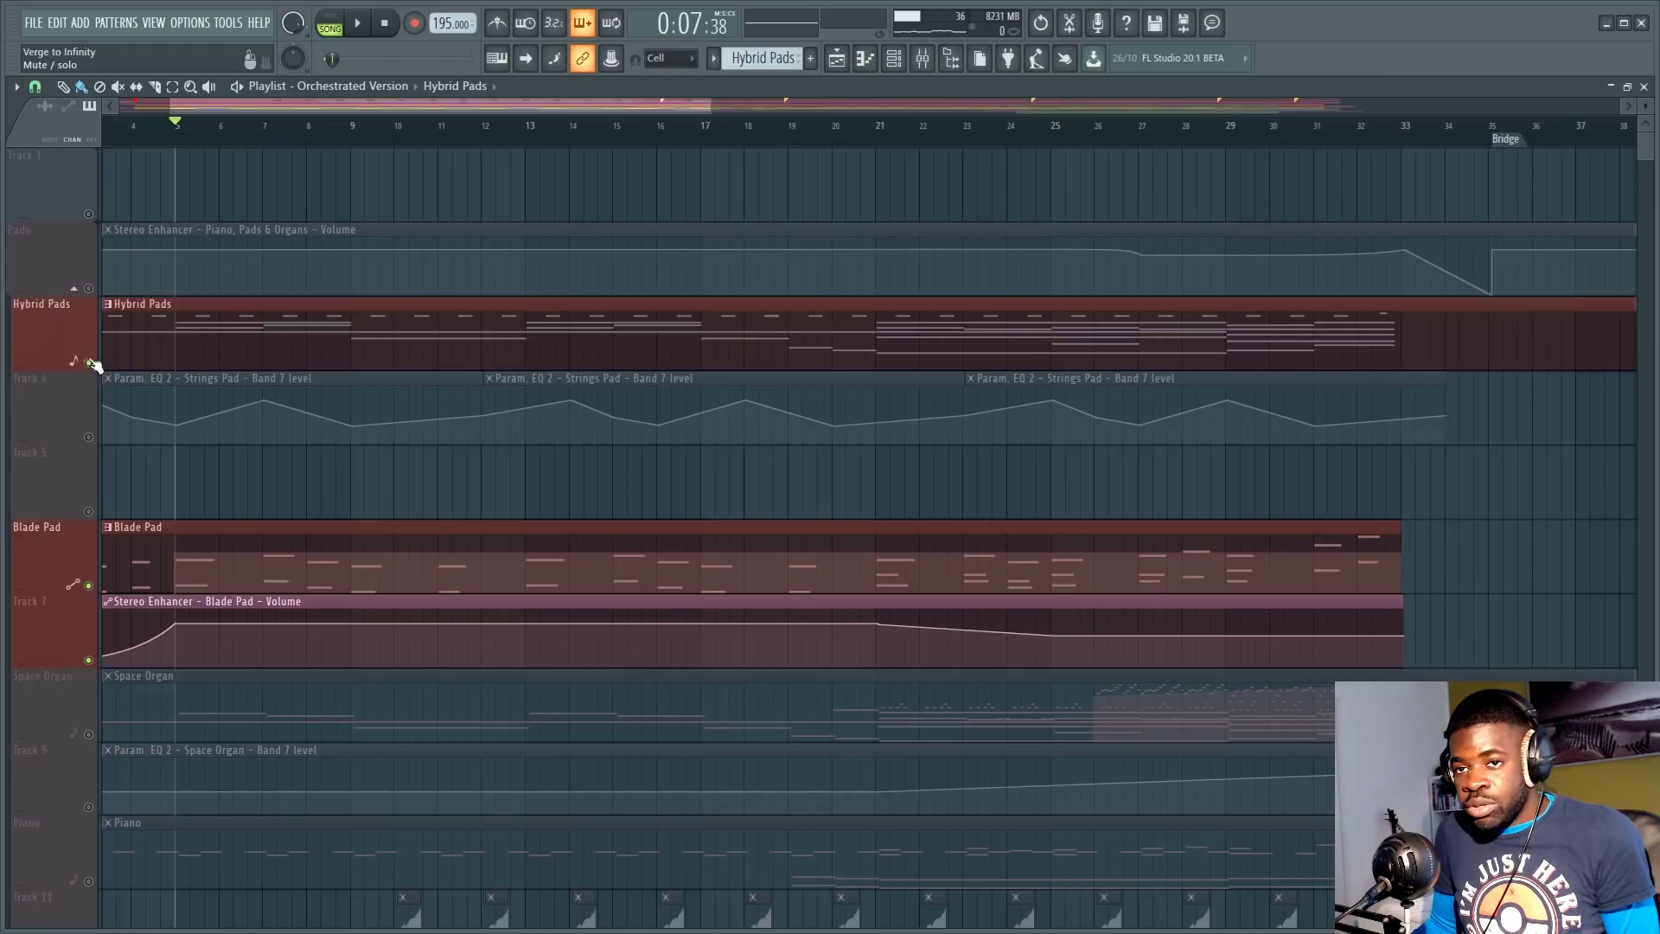
pyautogui.click(92, 442)
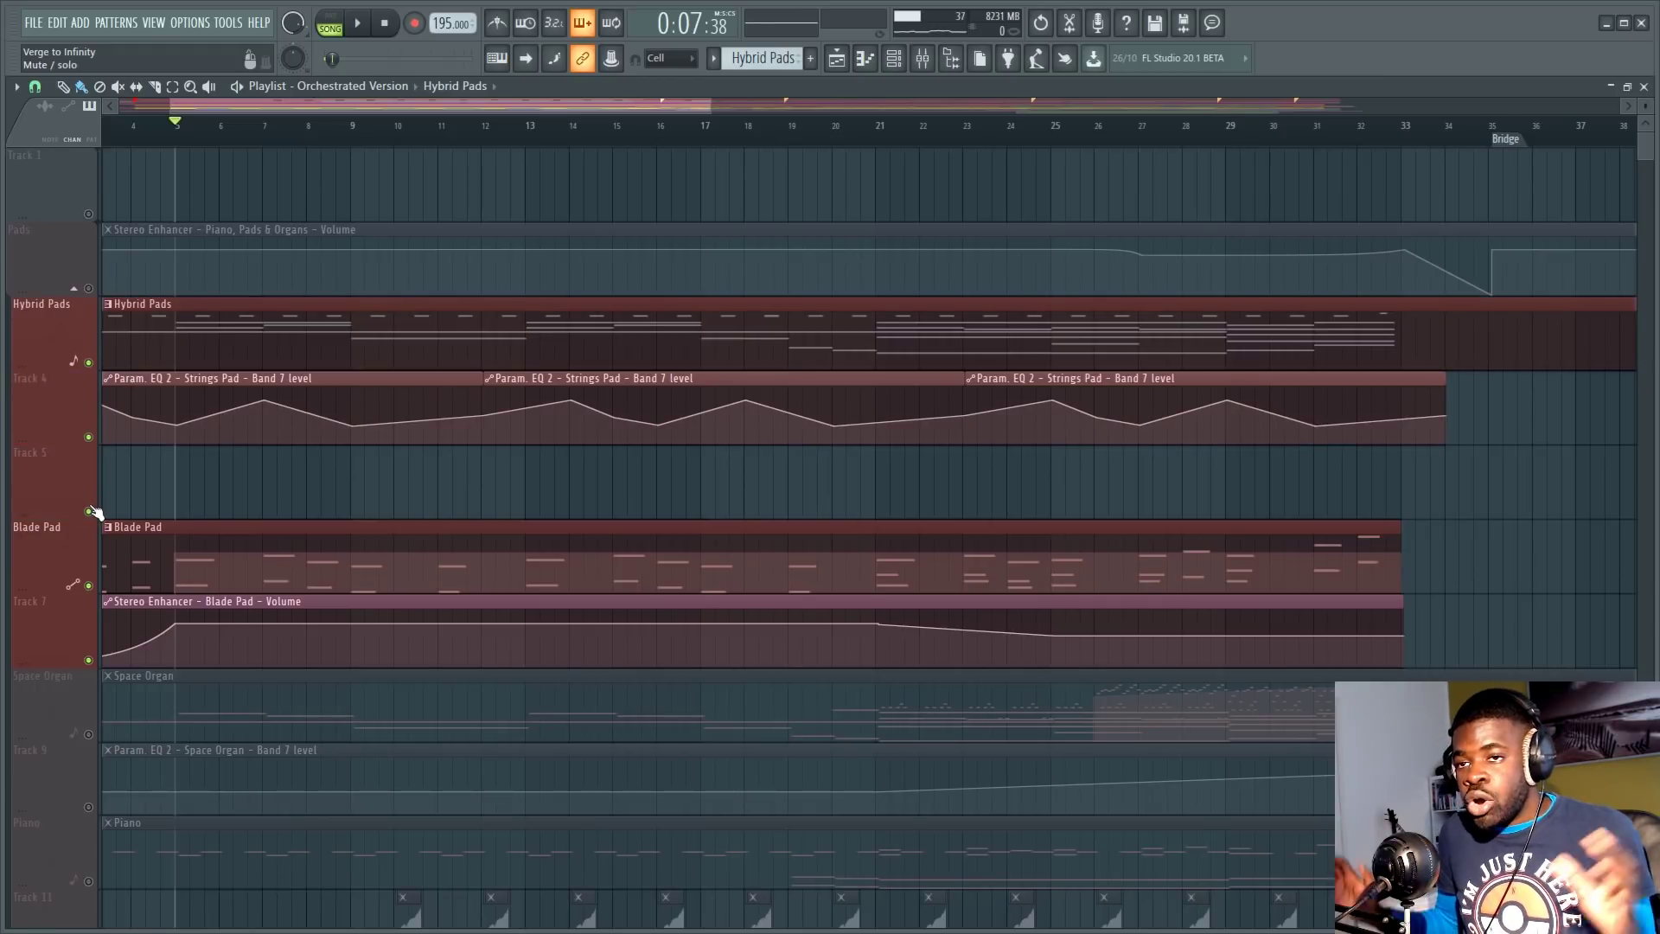
# Step: Open the Layer channel's Hybrid Pads notes in the piano roll
pyautogui.press('F6')
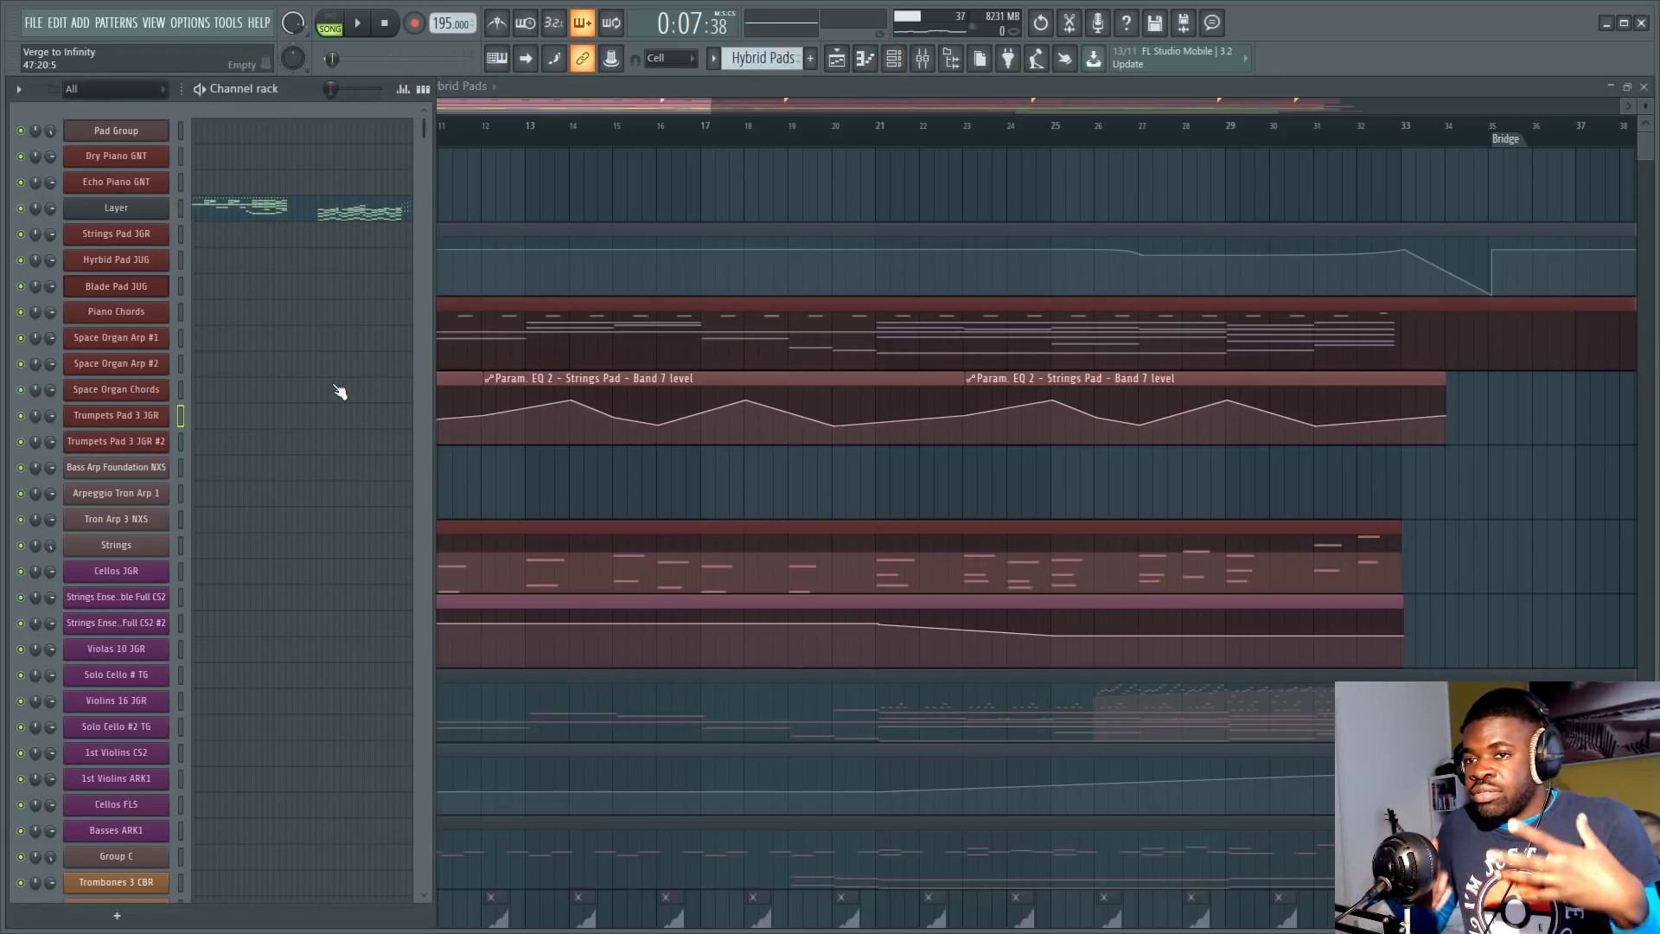
pyautogui.click(312, 230)
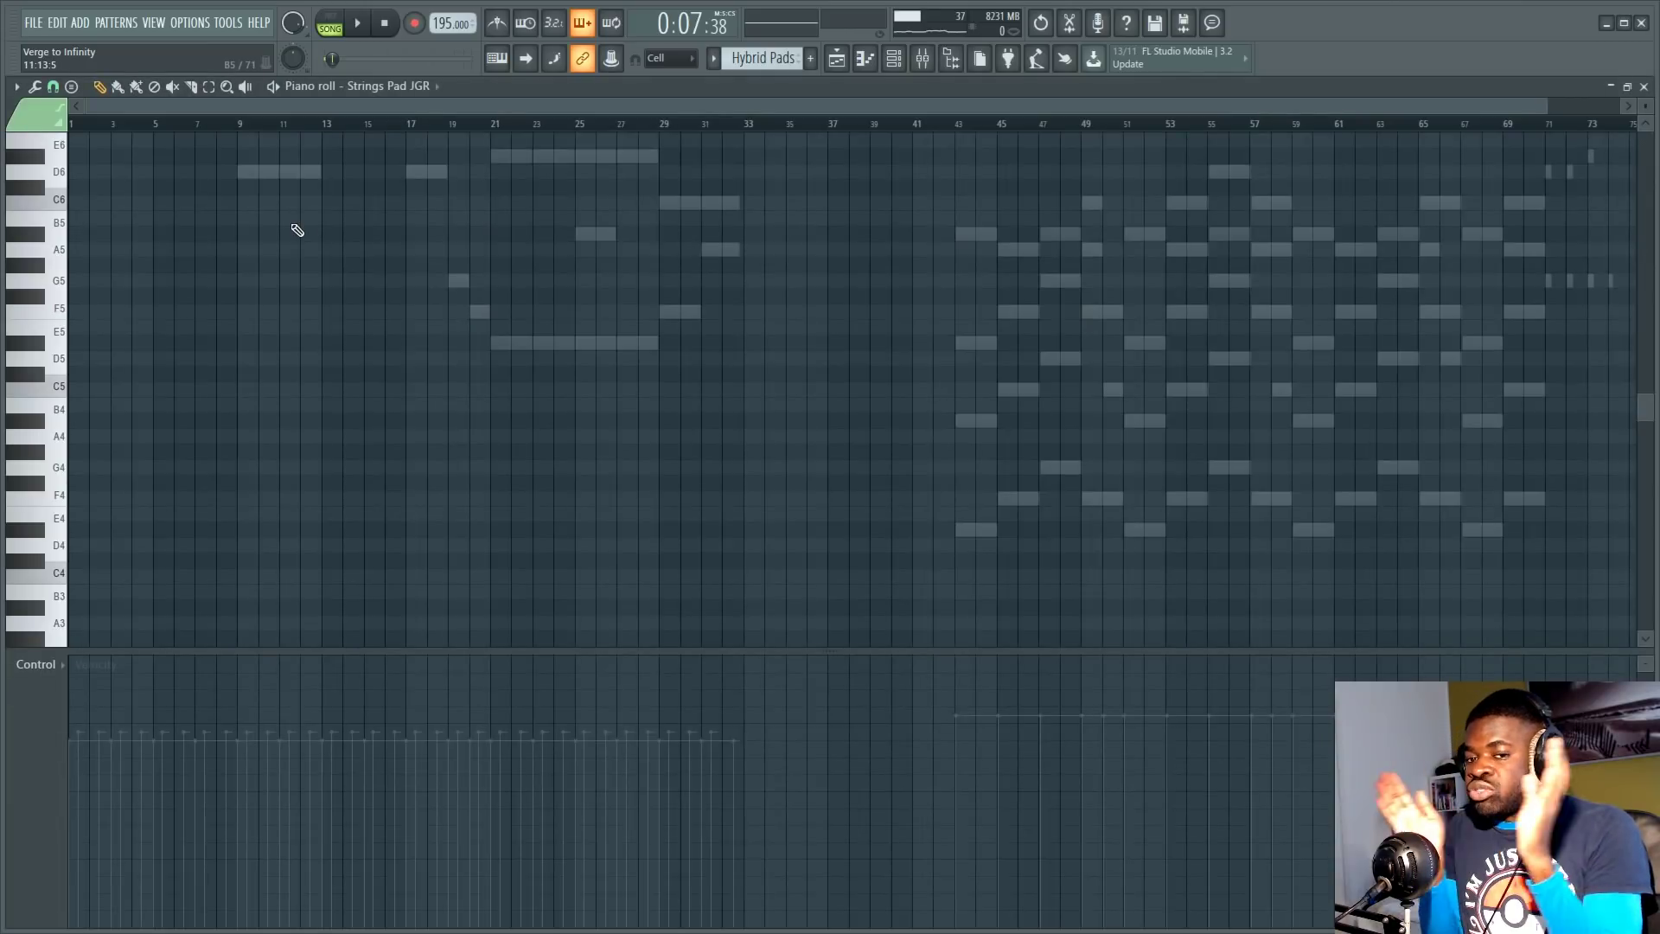
pyautogui.press('F6')
pyautogui.click(291, 218)
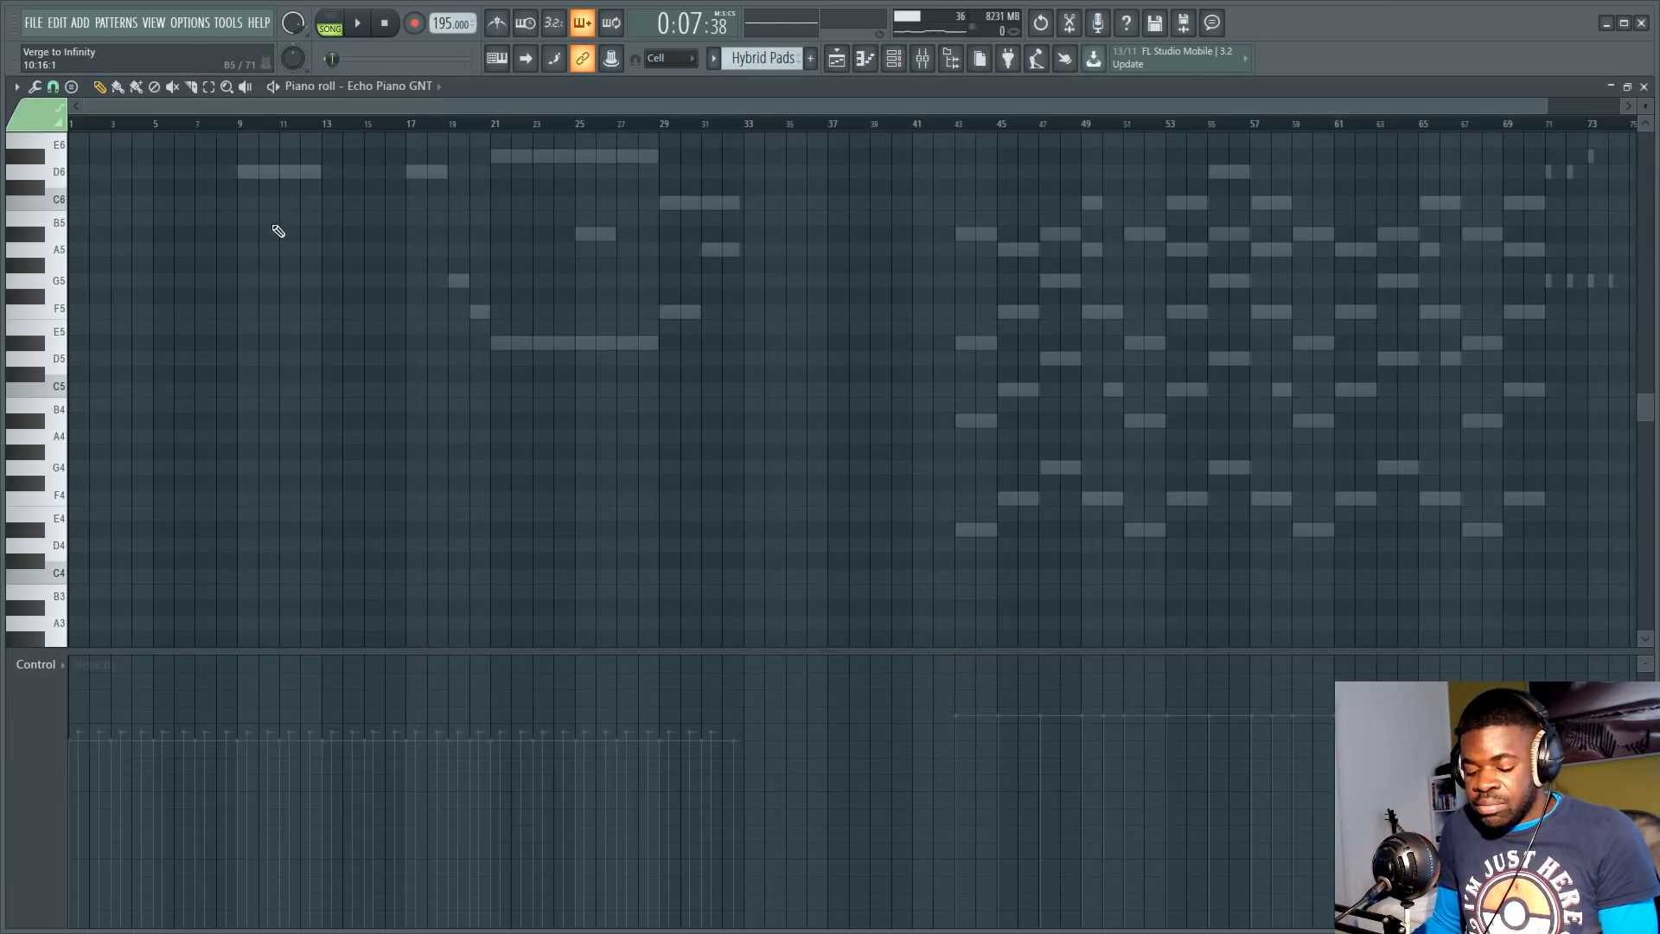
pyautogui.press('F6')
pyautogui.click(267, 213)
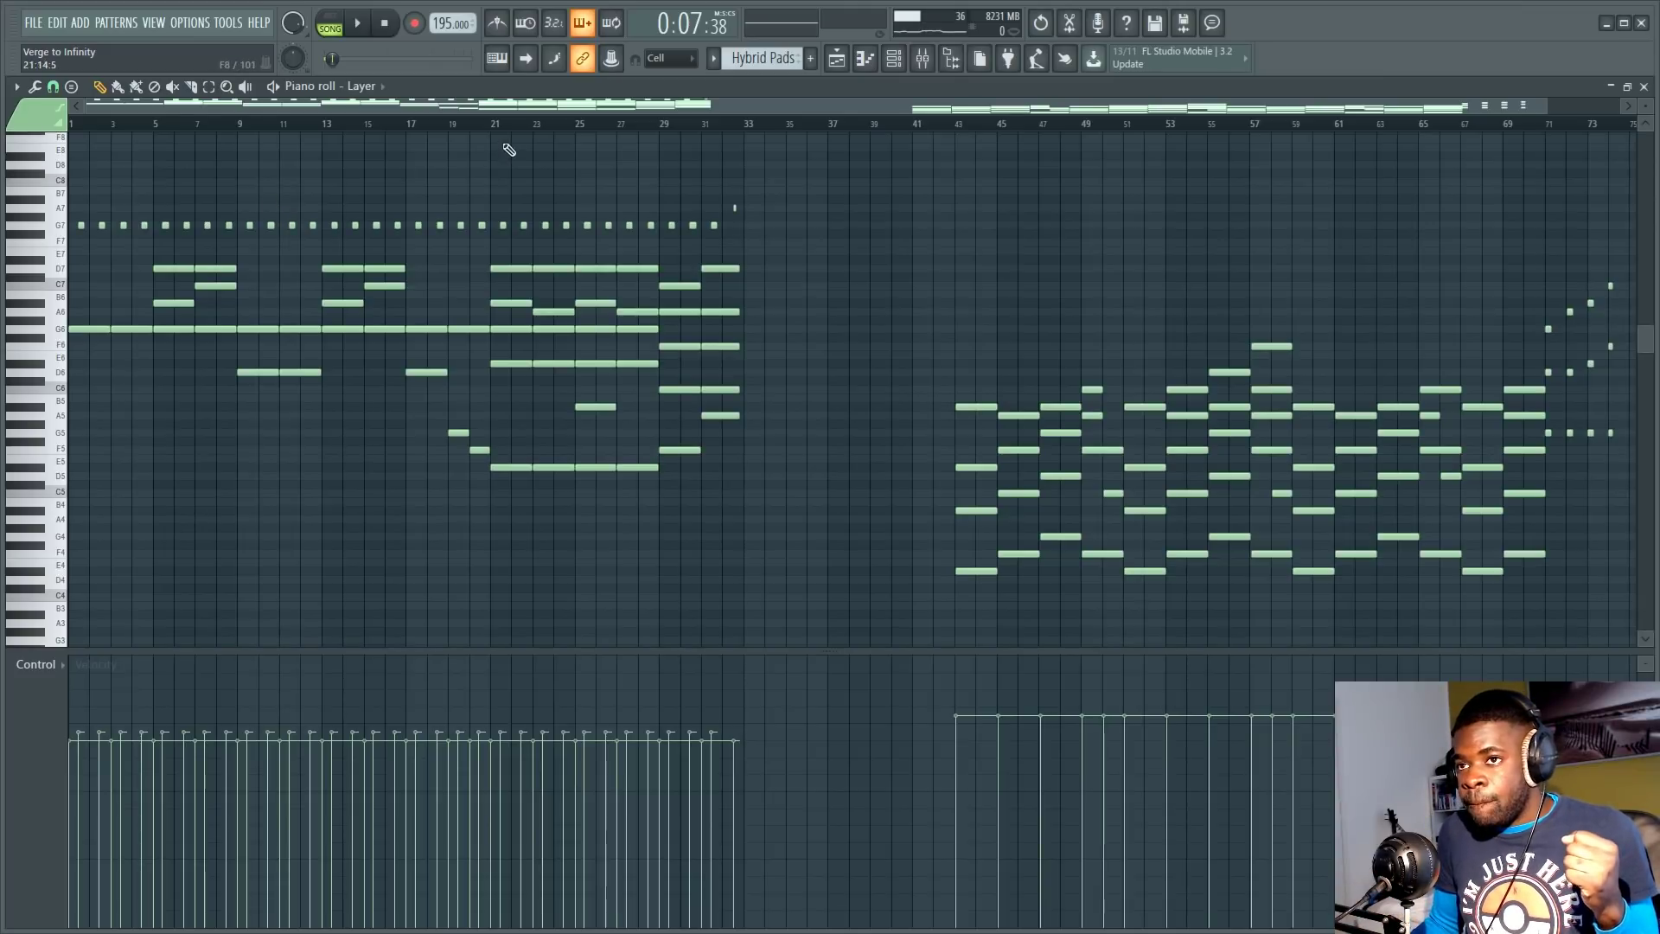
# Step: Examine the Layer's repeated high notes and sustained chords from bar 21 to bar 33, auditioning a high key
pyautogui.scroll(5, 501, 129)
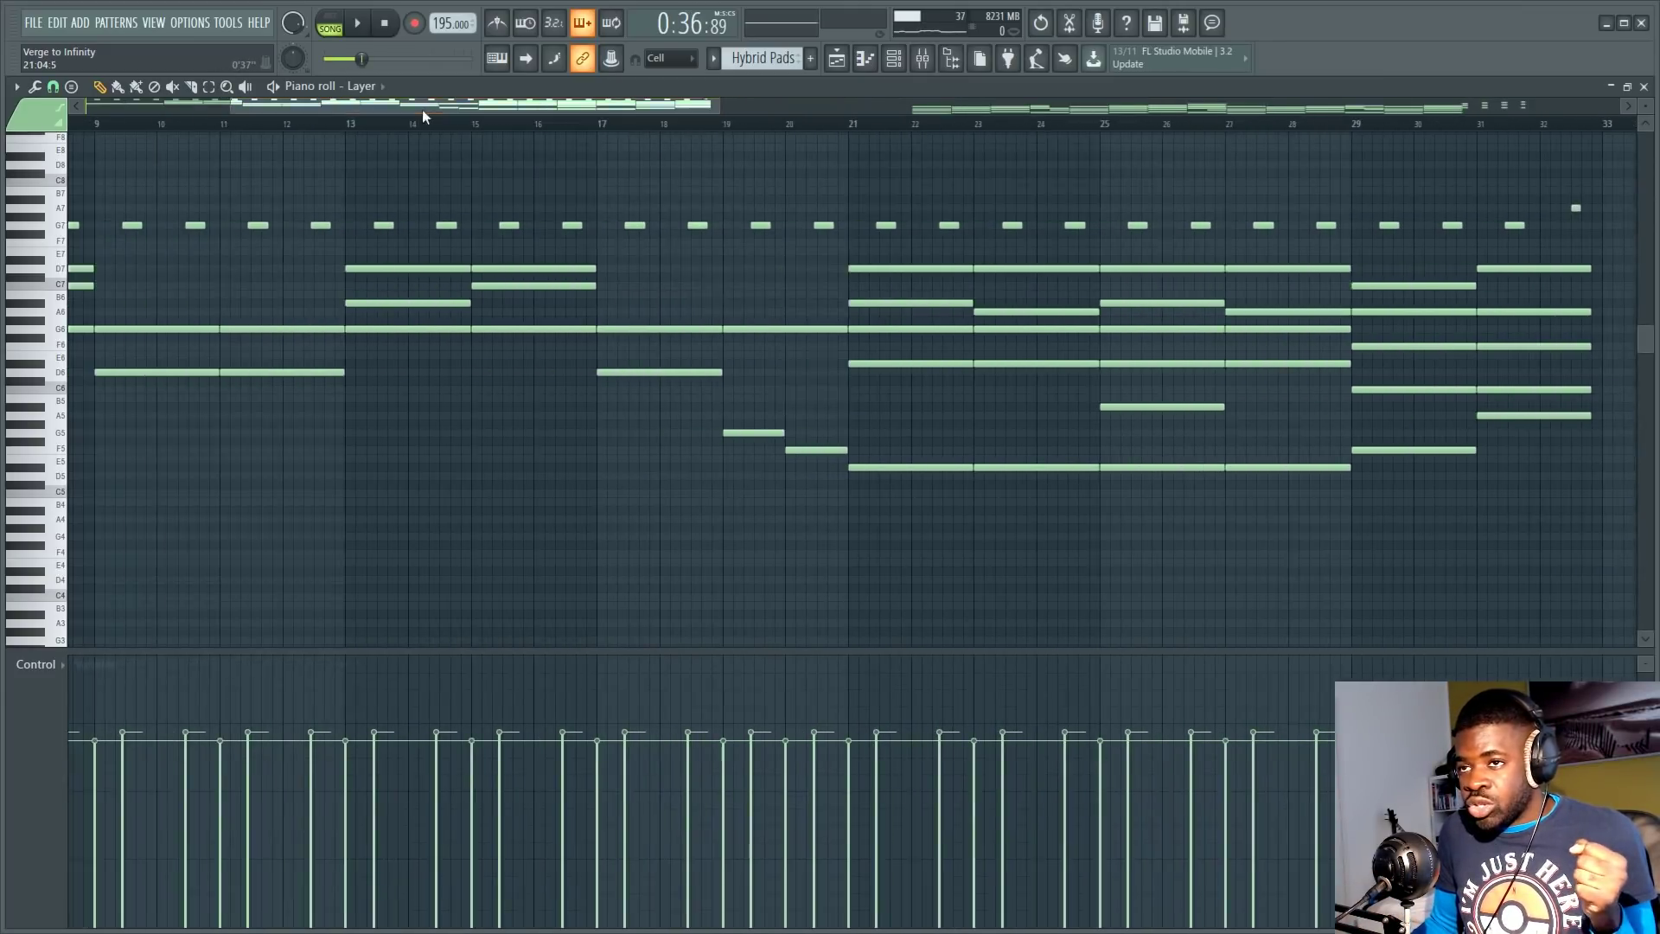
pyautogui.scroll(-5, 467, 113)
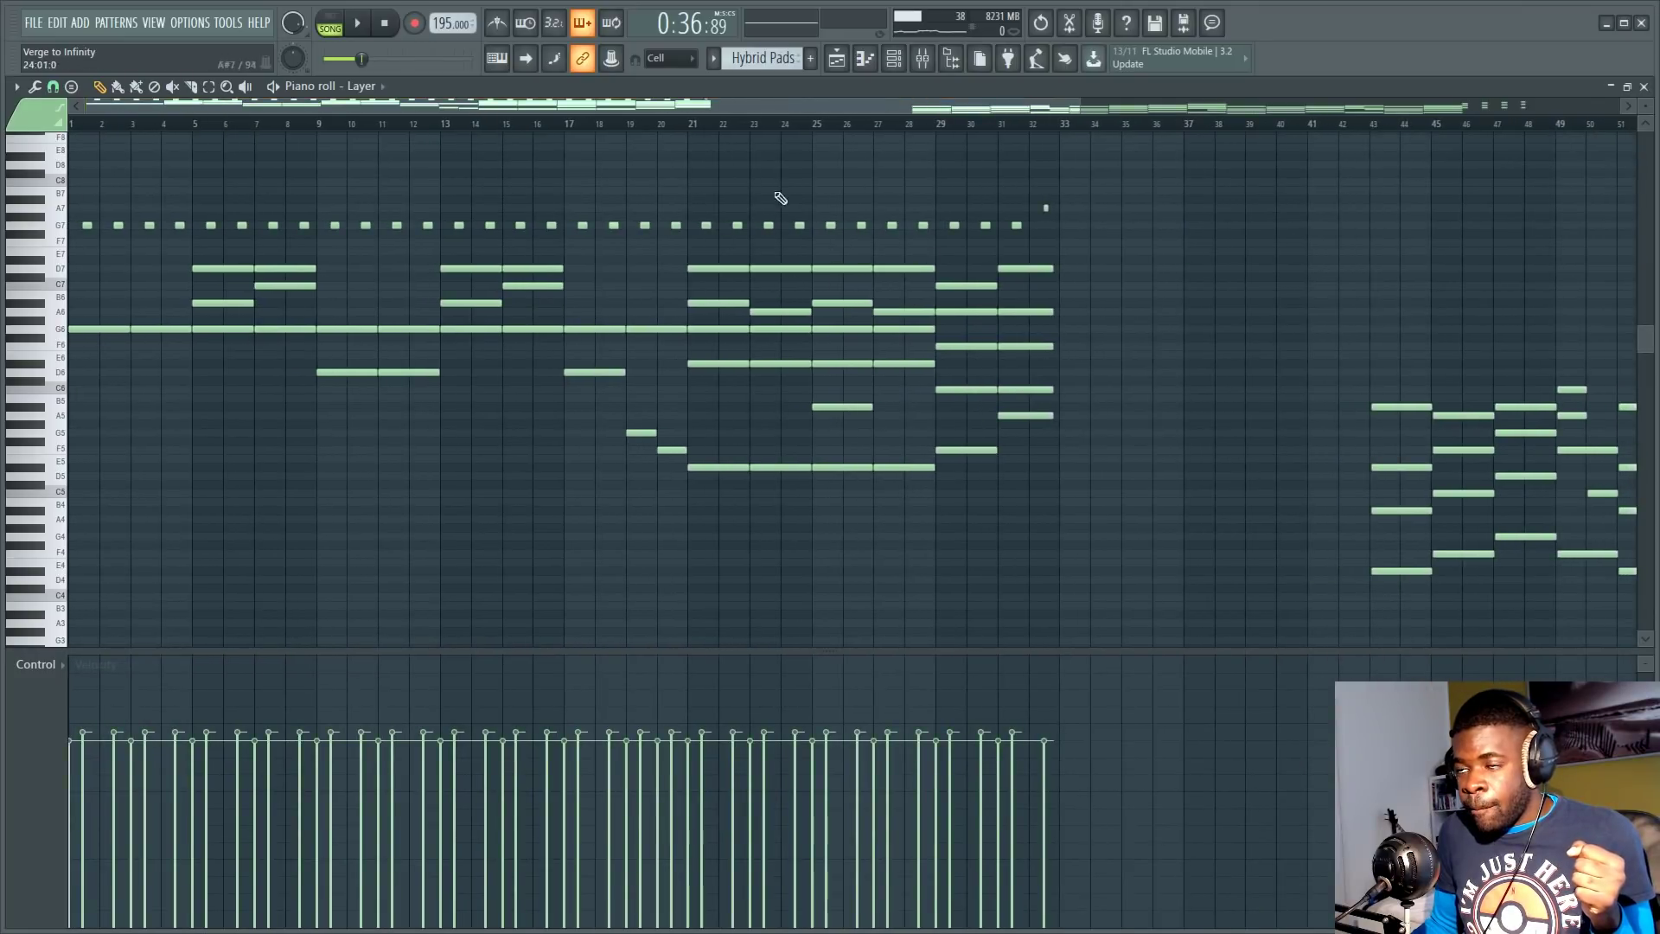
pyautogui.scroll(3, 789, 131)
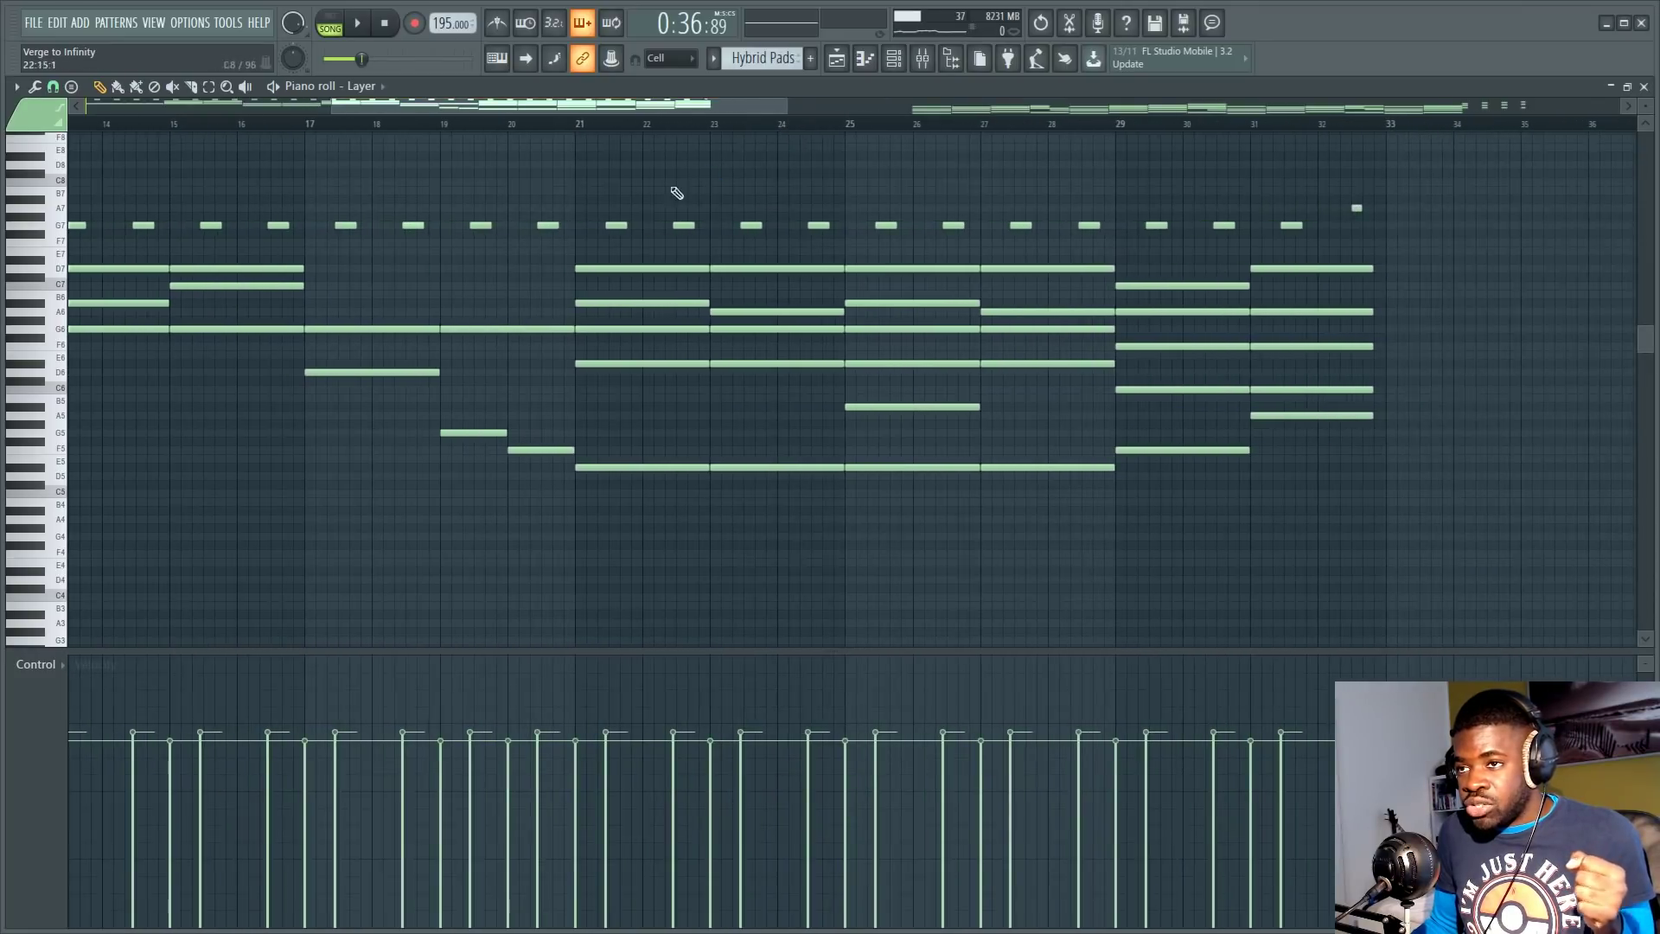
pyautogui.click(63, 234)
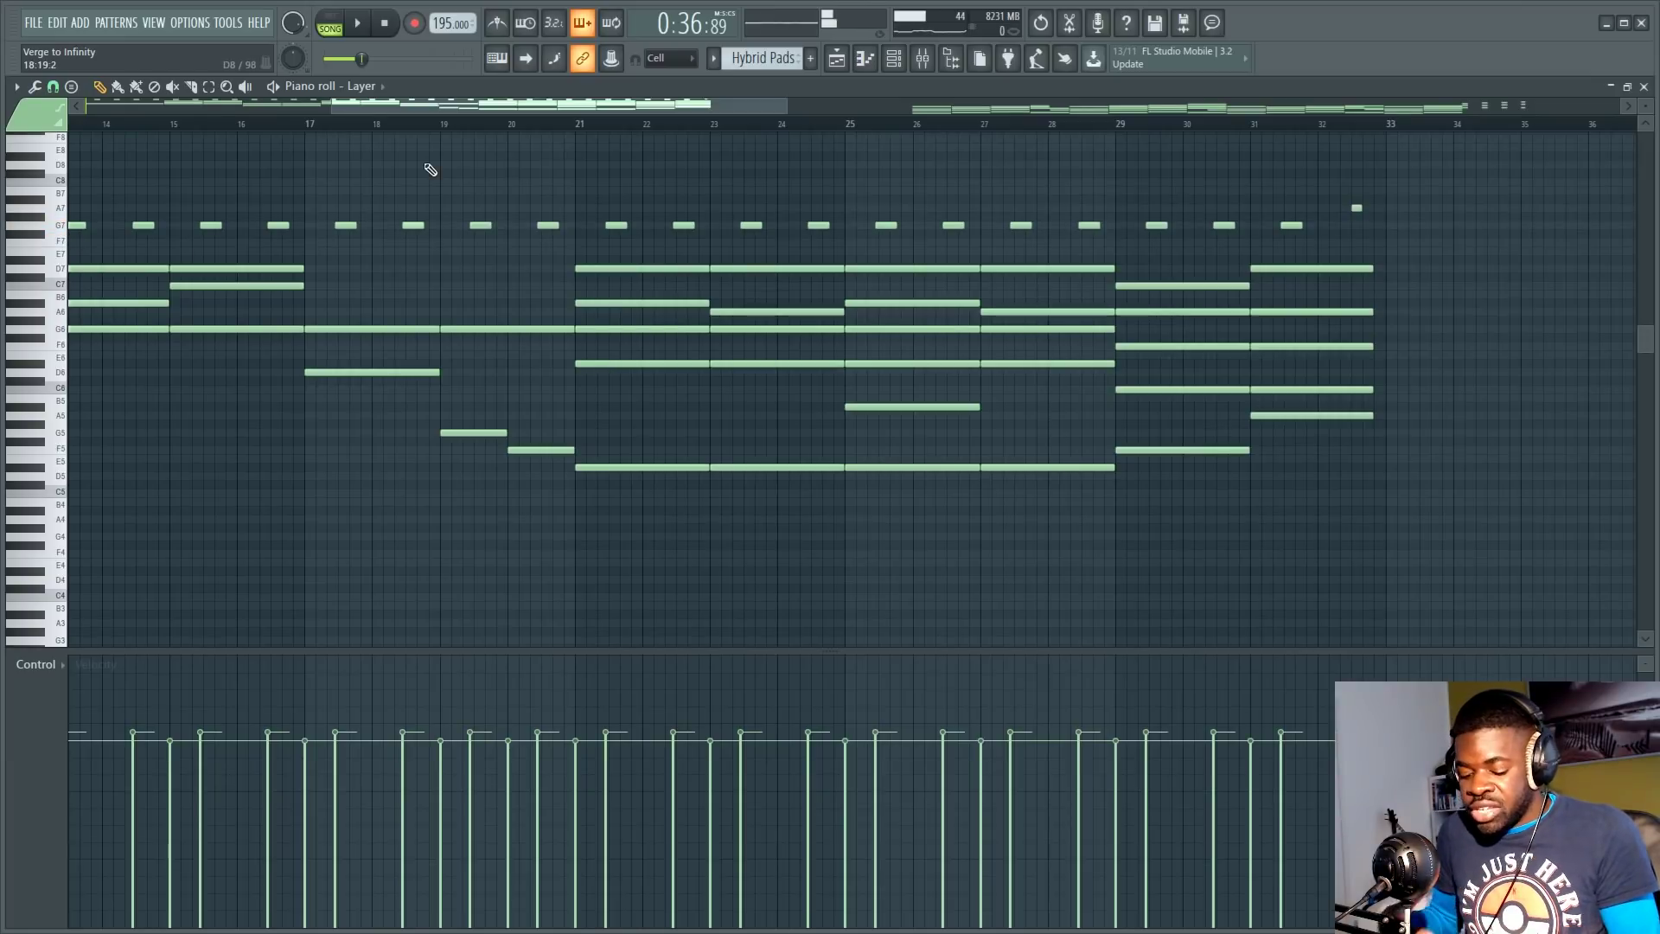
pyautogui.press('F6')
pyautogui.press('F6')
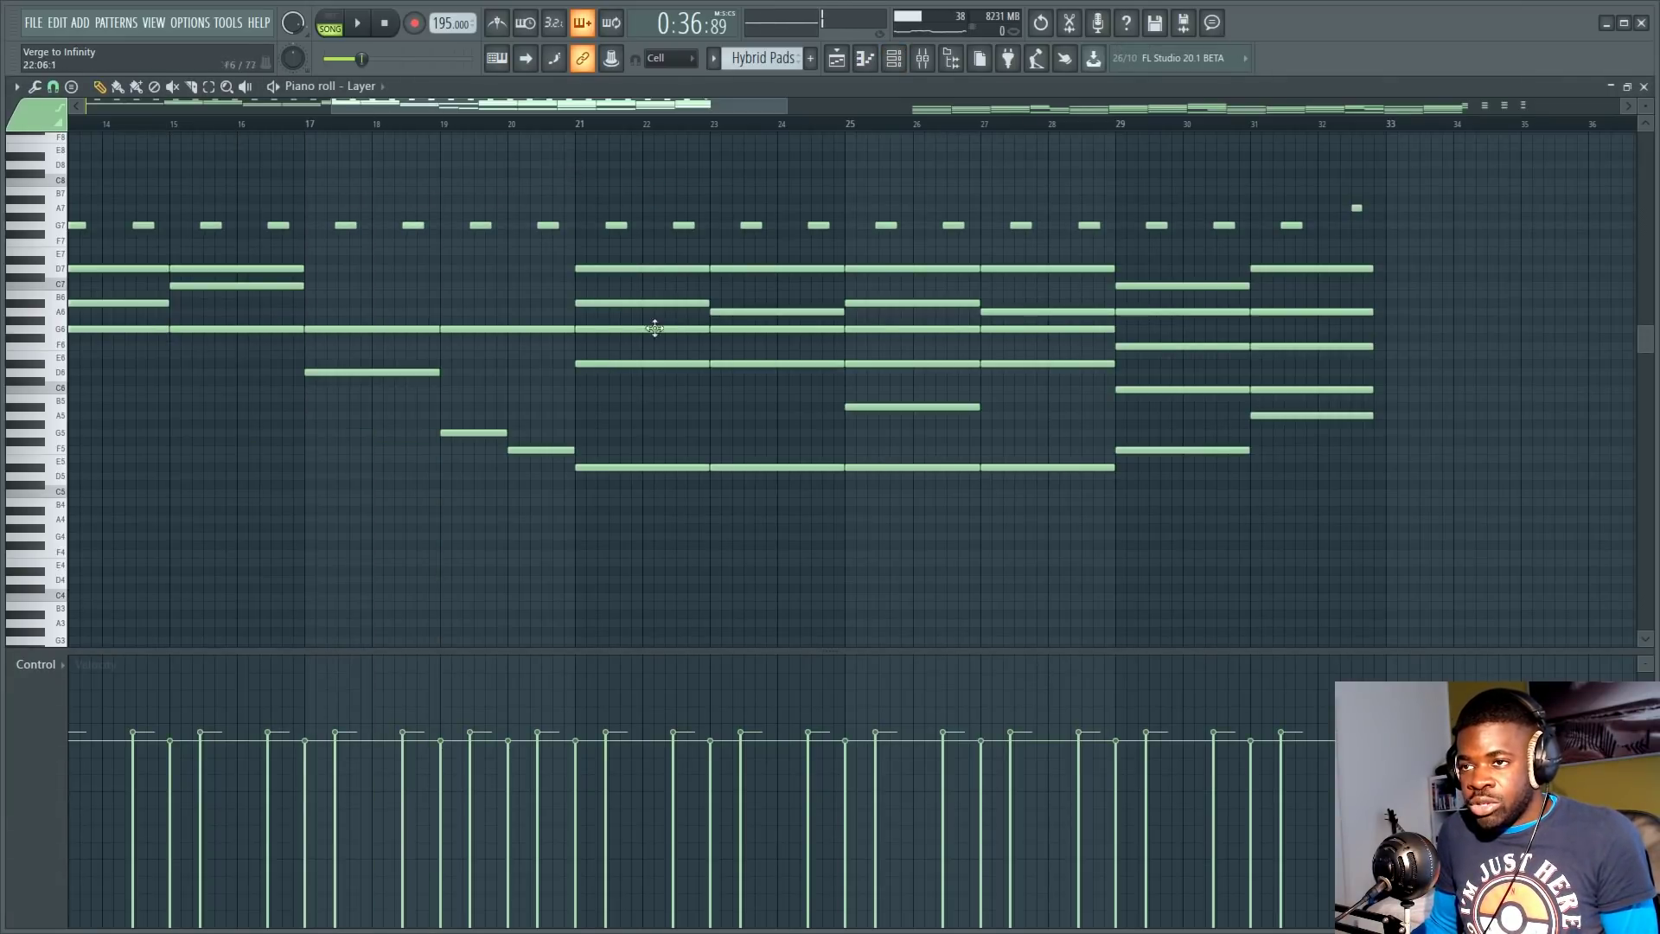
pyautogui.moveTo(575, 260); pyautogui.dragTo(1341, 548)
pyautogui.click(615, 161)
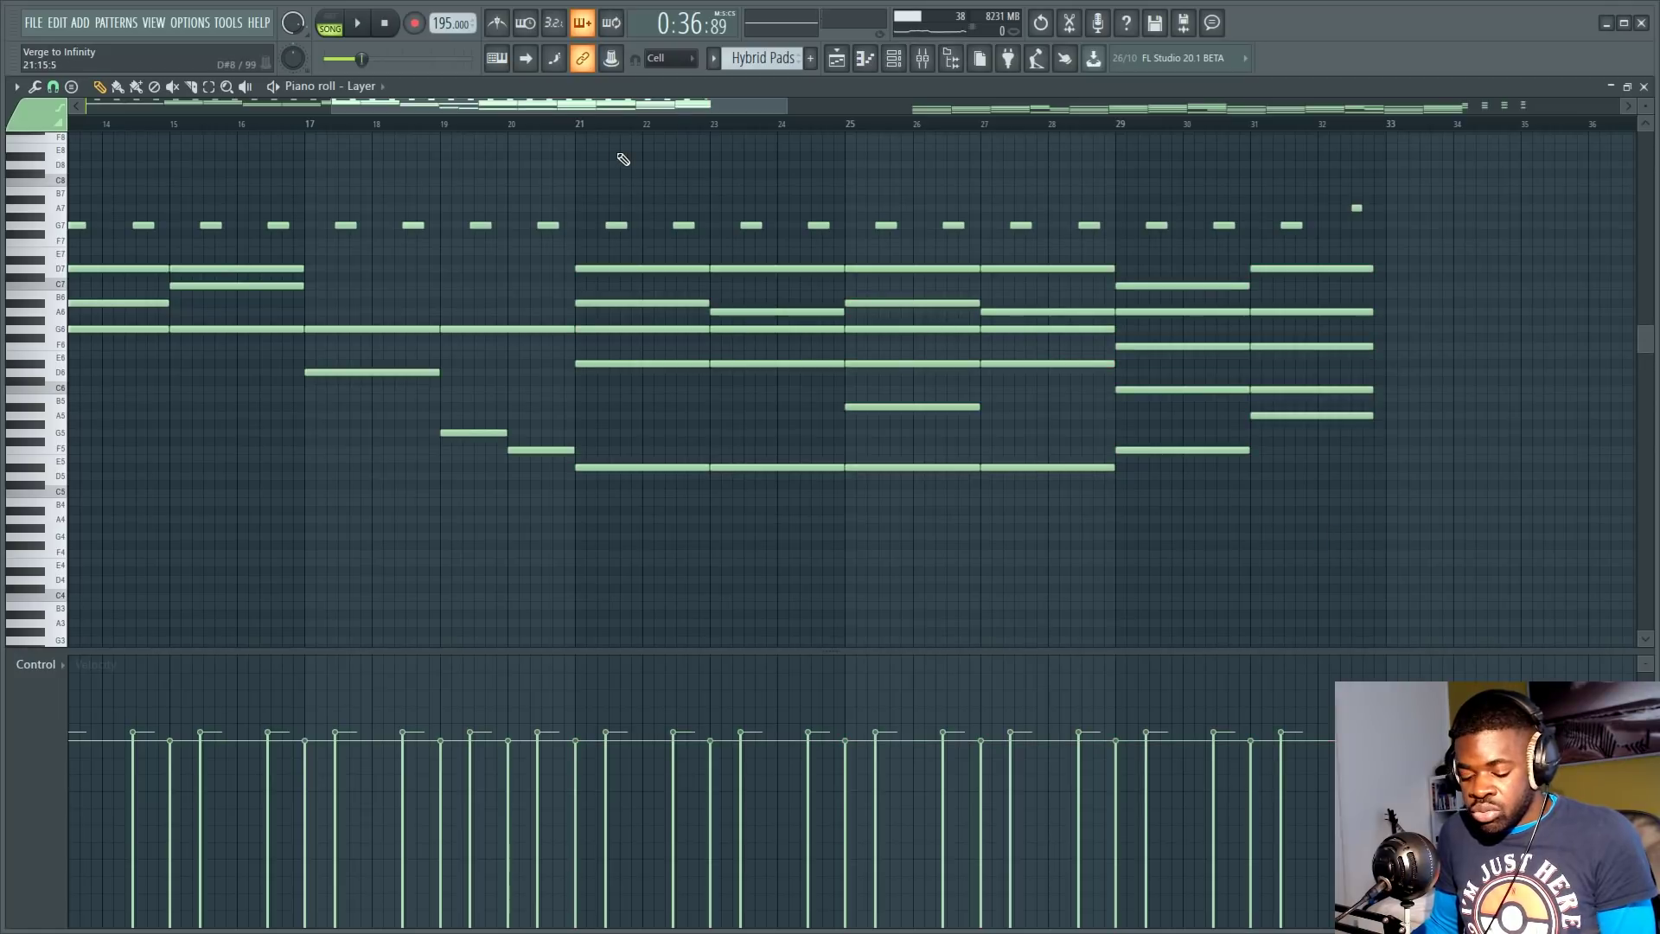
# Step: Show the Pad Group's Kontakt instrument from the channel rack and audition the Strings Pad JGR channel
pyautogui.press('F6')
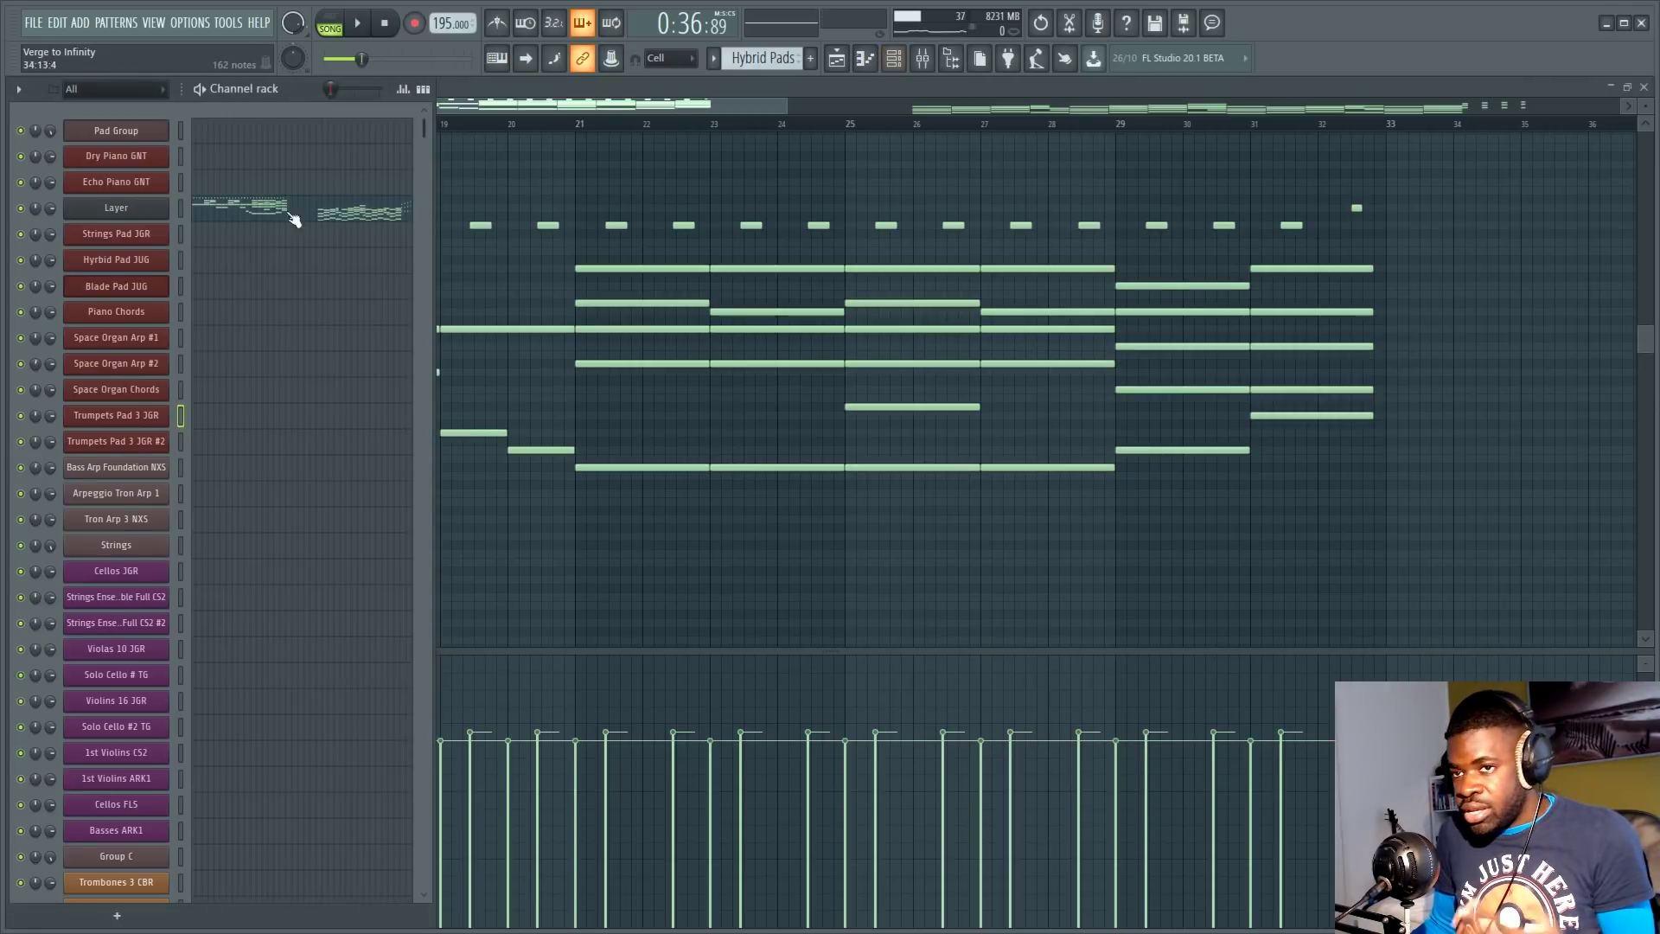
pyautogui.click(136, 130)
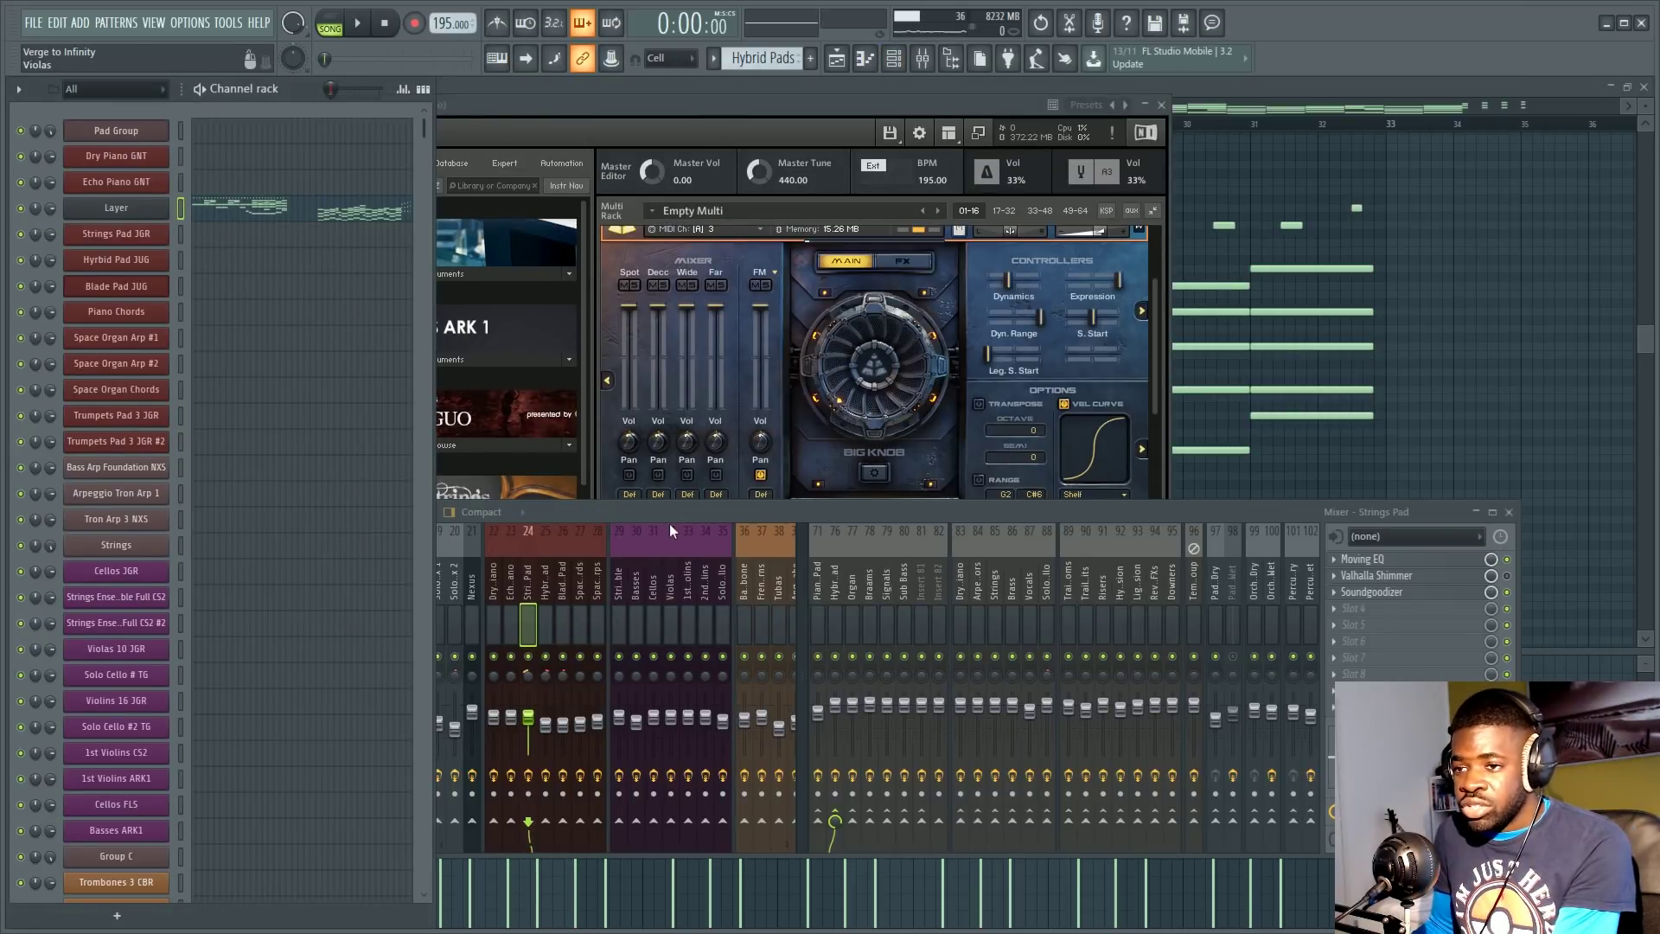
pyautogui.click(181, 236)
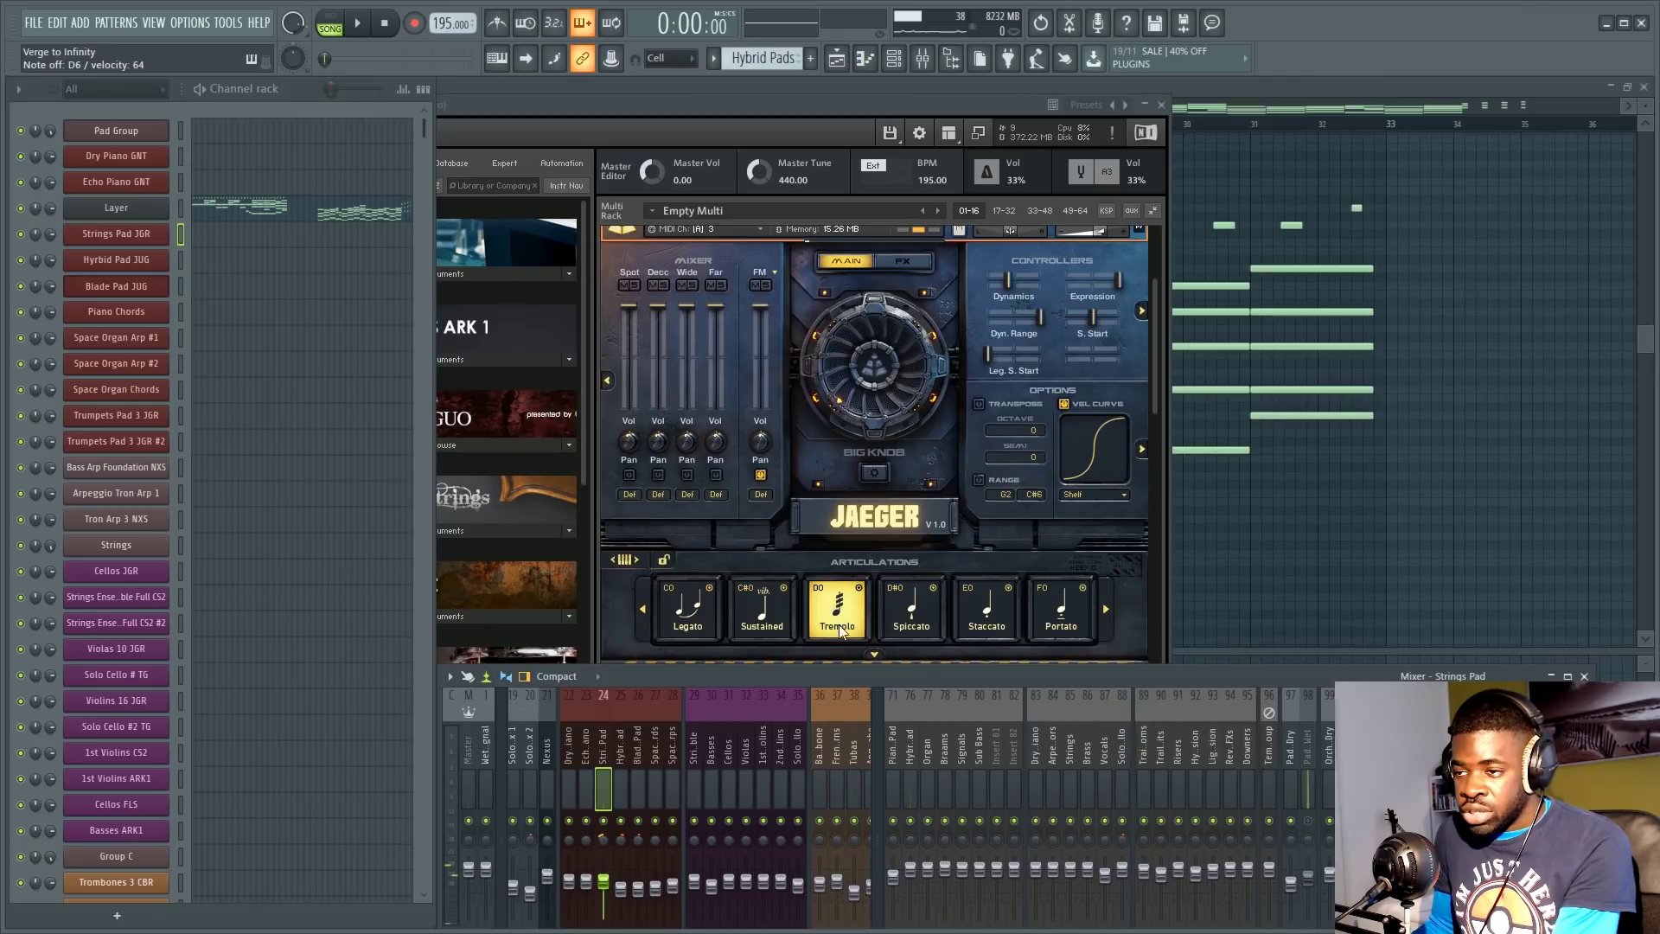
# Step: Inspect the Fruity X-Y-Z Controller on the Hybrid Pad mixer track and close it
pyautogui.moveTo(816, 672); pyautogui.dragTo(797, 472)
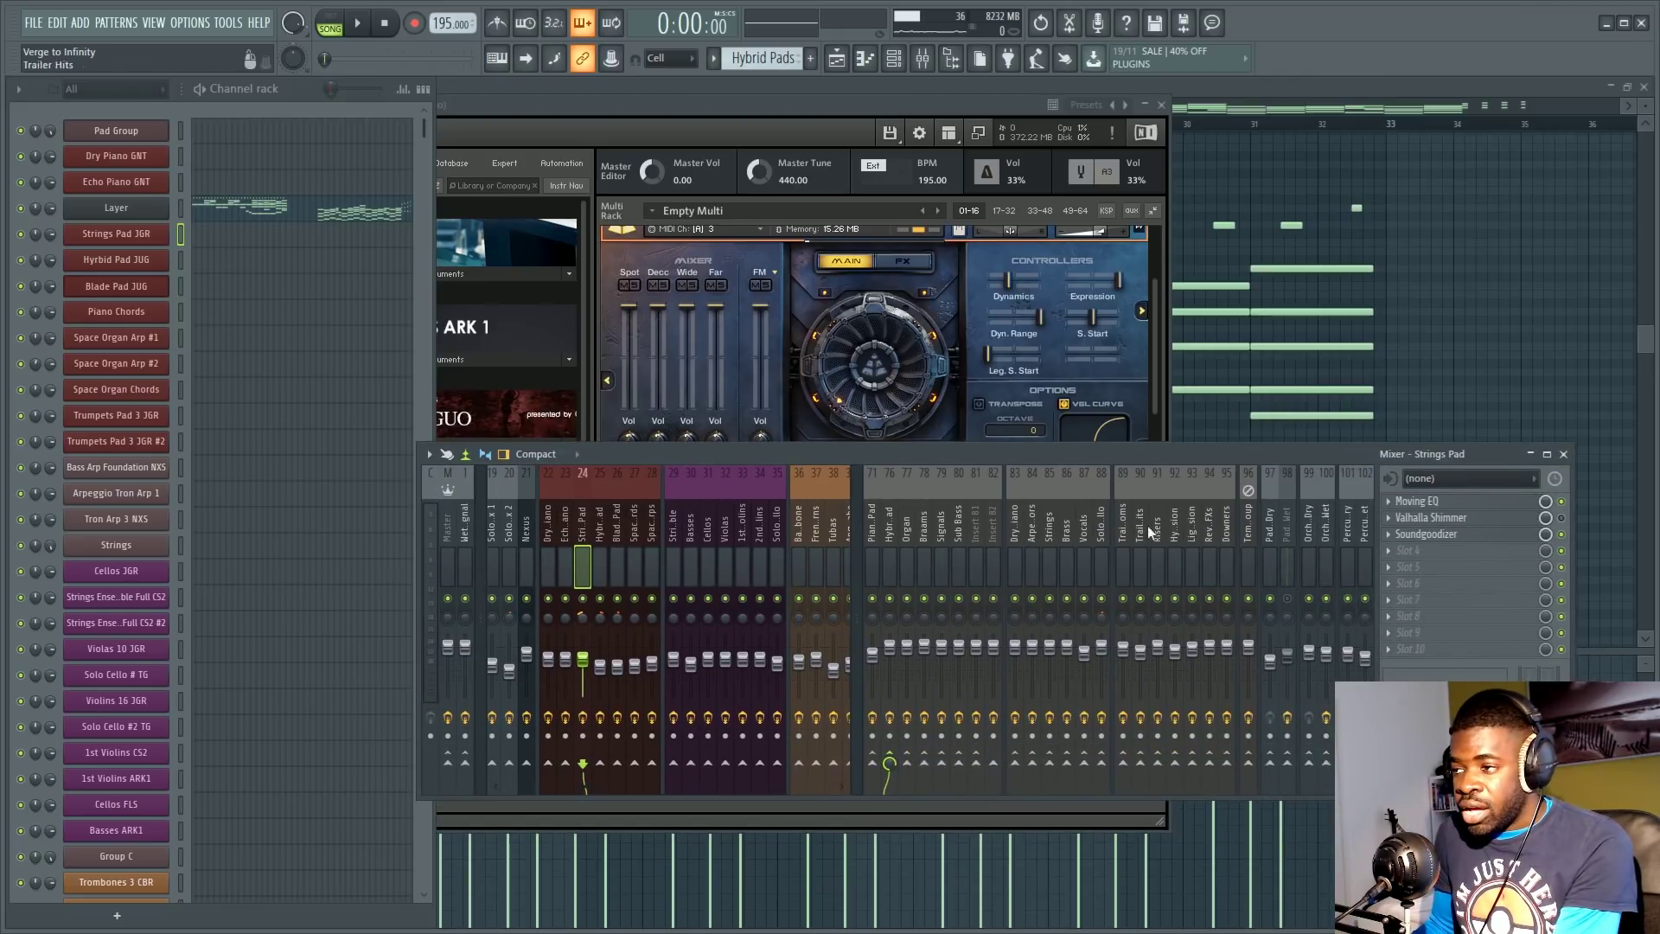
pyautogui.click(890, 529)
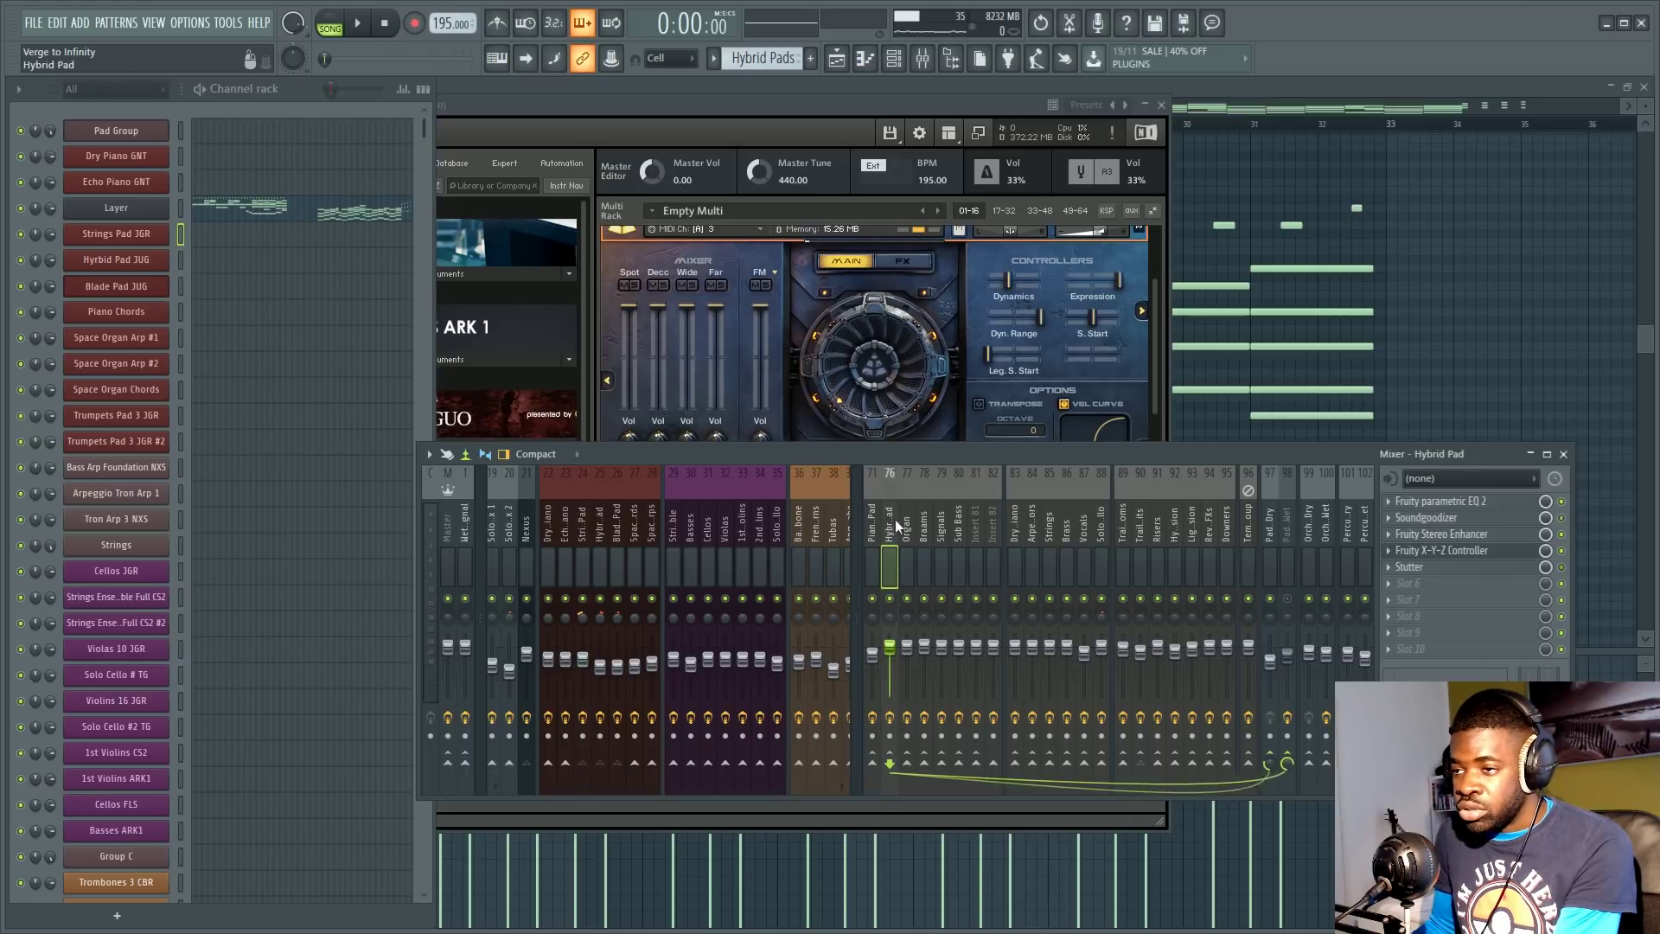
pyautogui.click(1411, 552)
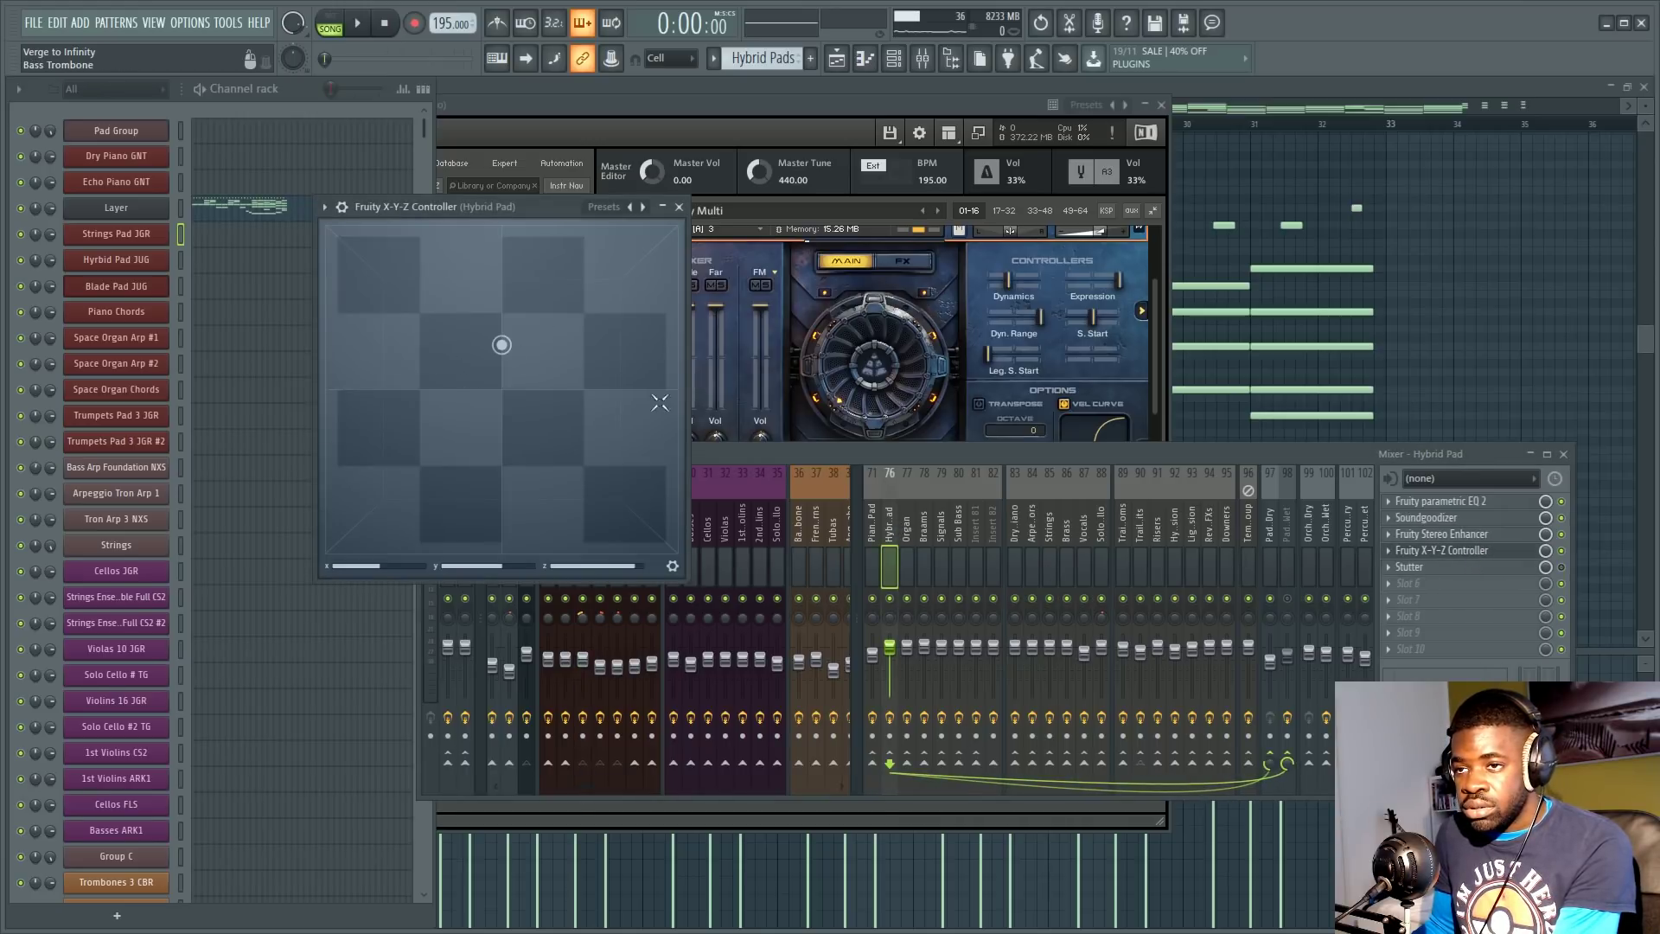
pyautogui.moveTo(903, 459); pyautogui.dragTo(924, 466)
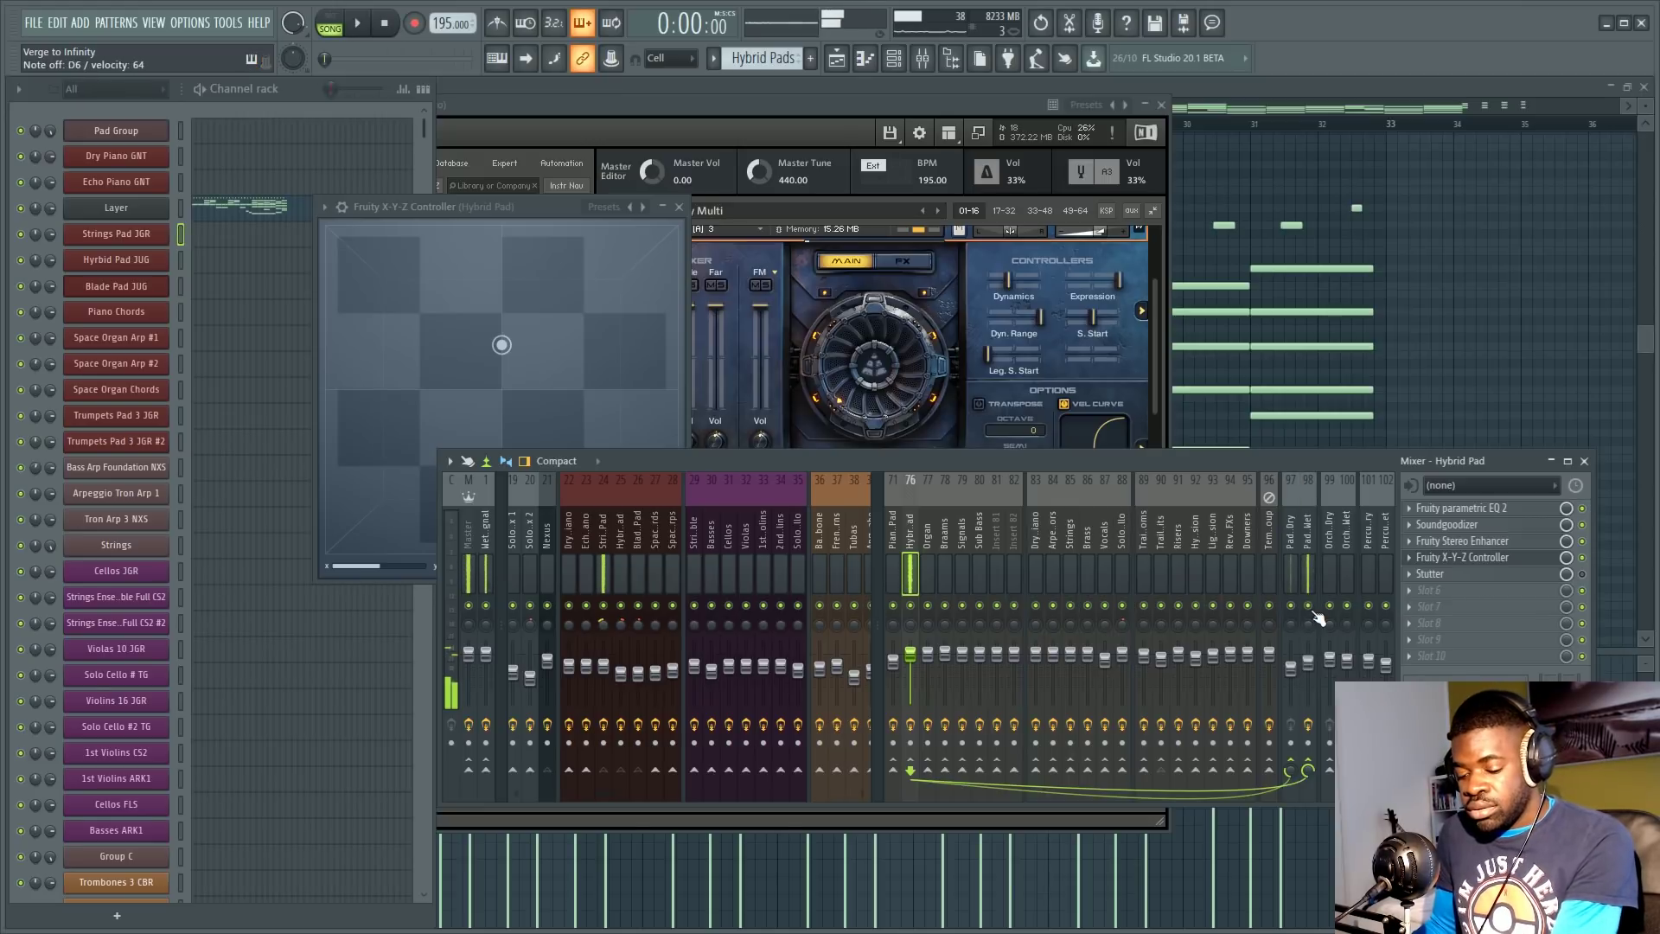
pyautogui.click(679, 207)
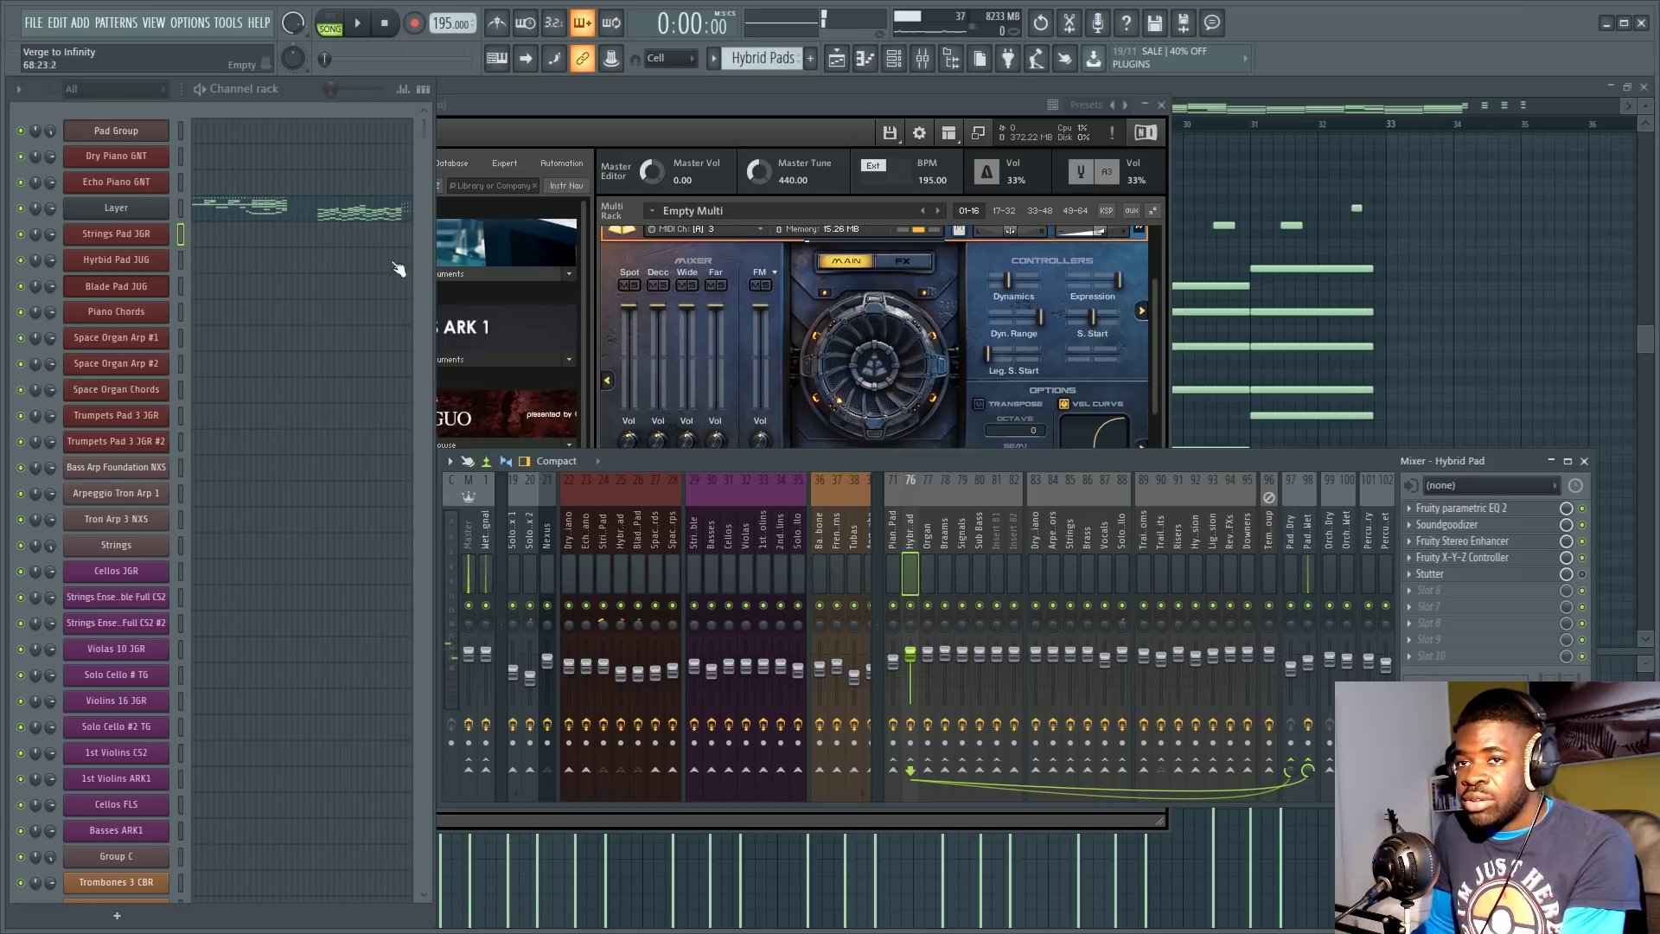
# Step: Select the Hybrid Pad JUG channel, collapse Jaeger Violins 16 in Kontakt and expand PAD Hybrid Pad 1
pyautogui.scroll(-2, 244, 512)
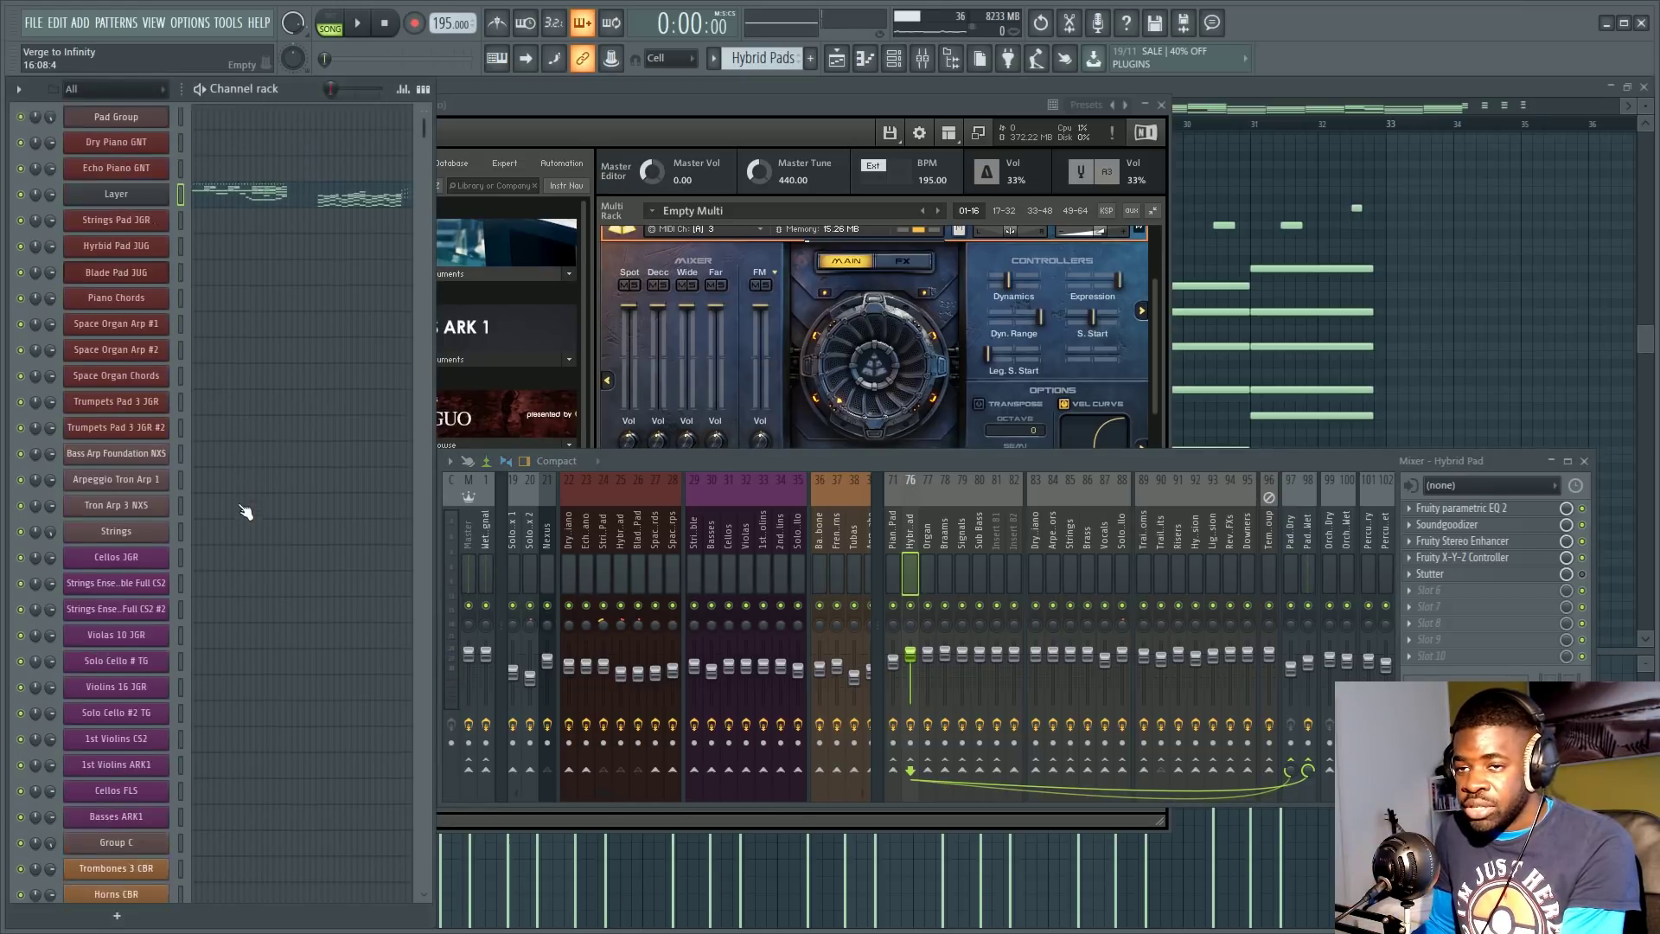
pyautogui.scroll(1, 245, 512)
pyautogui.click(187, 258)
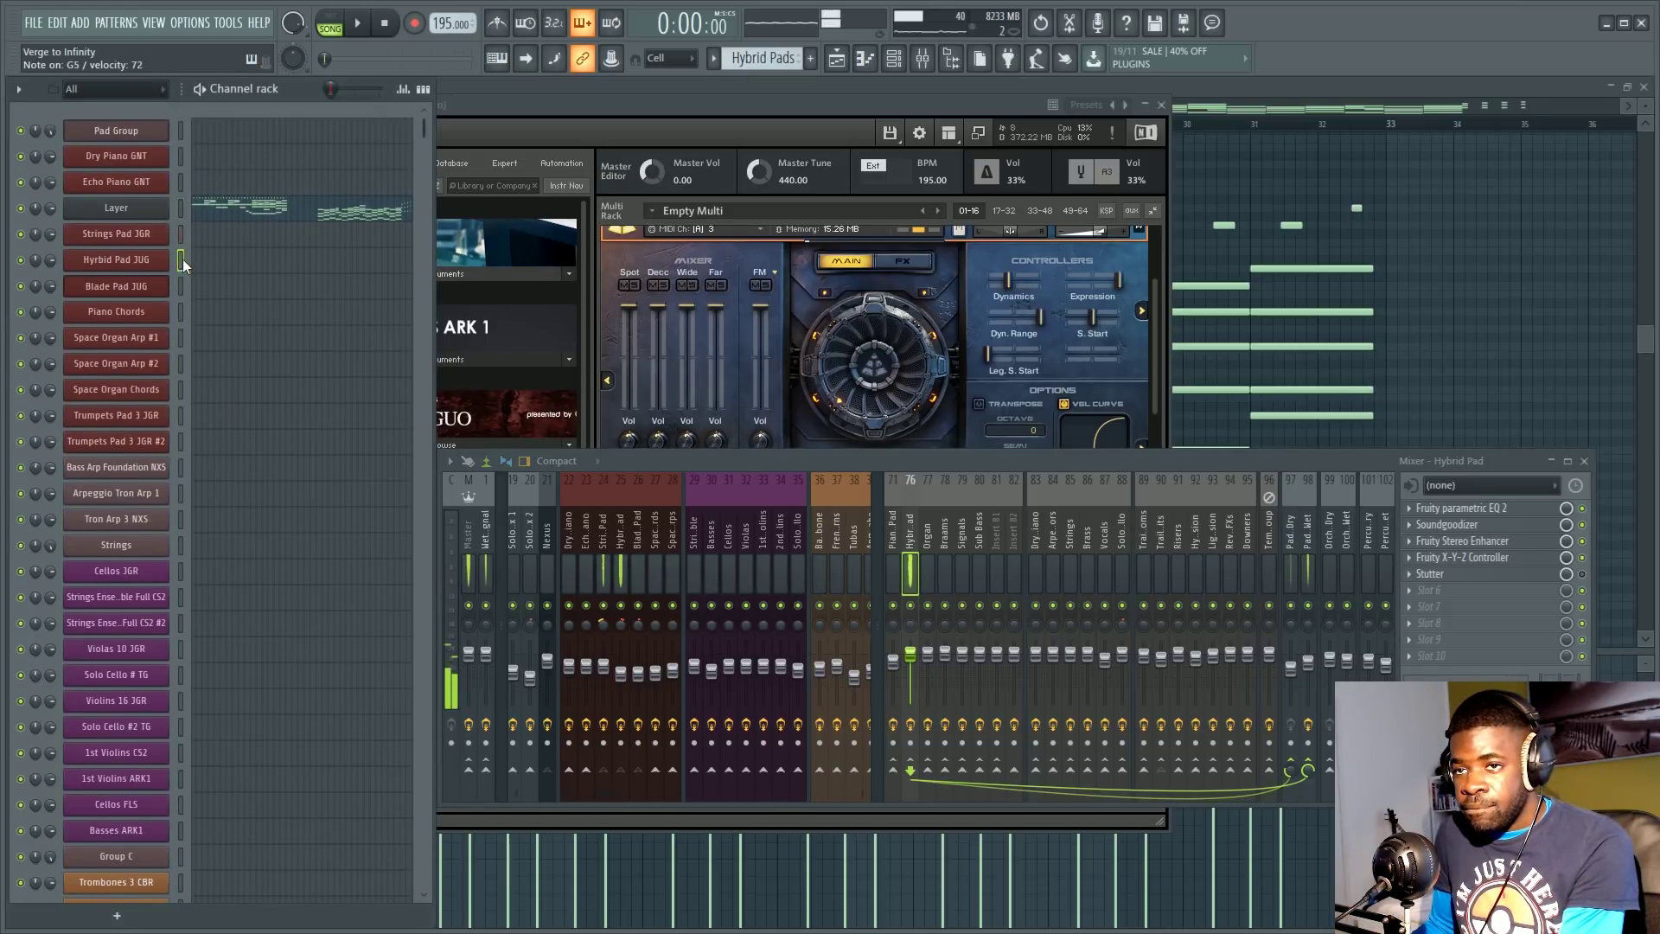
pyautogui.click(1155, 334)
pyautogui.scroll(2, 1154, 333)
pyautogui.click(622, 336)
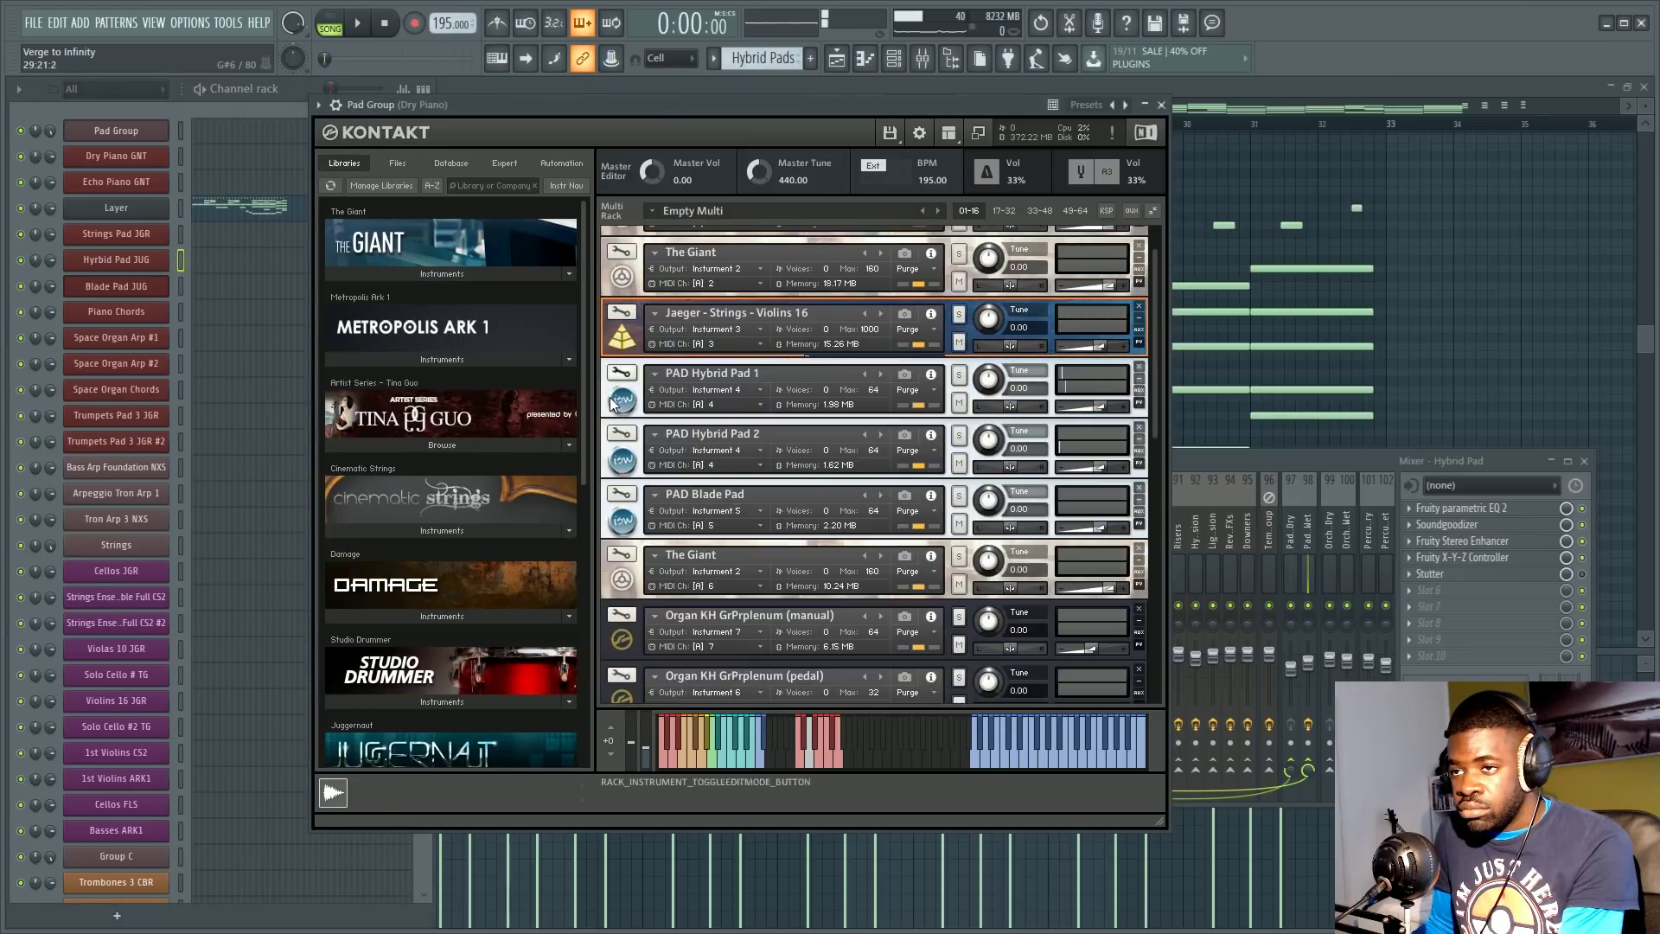
pyautogui.click(614, 402)
# Step: Compare the Strings Pad JGR and Hybrid Pad JUG channels, opening the latter's MIDI settings and auditioning a note
pyautogui.click(180, 240)
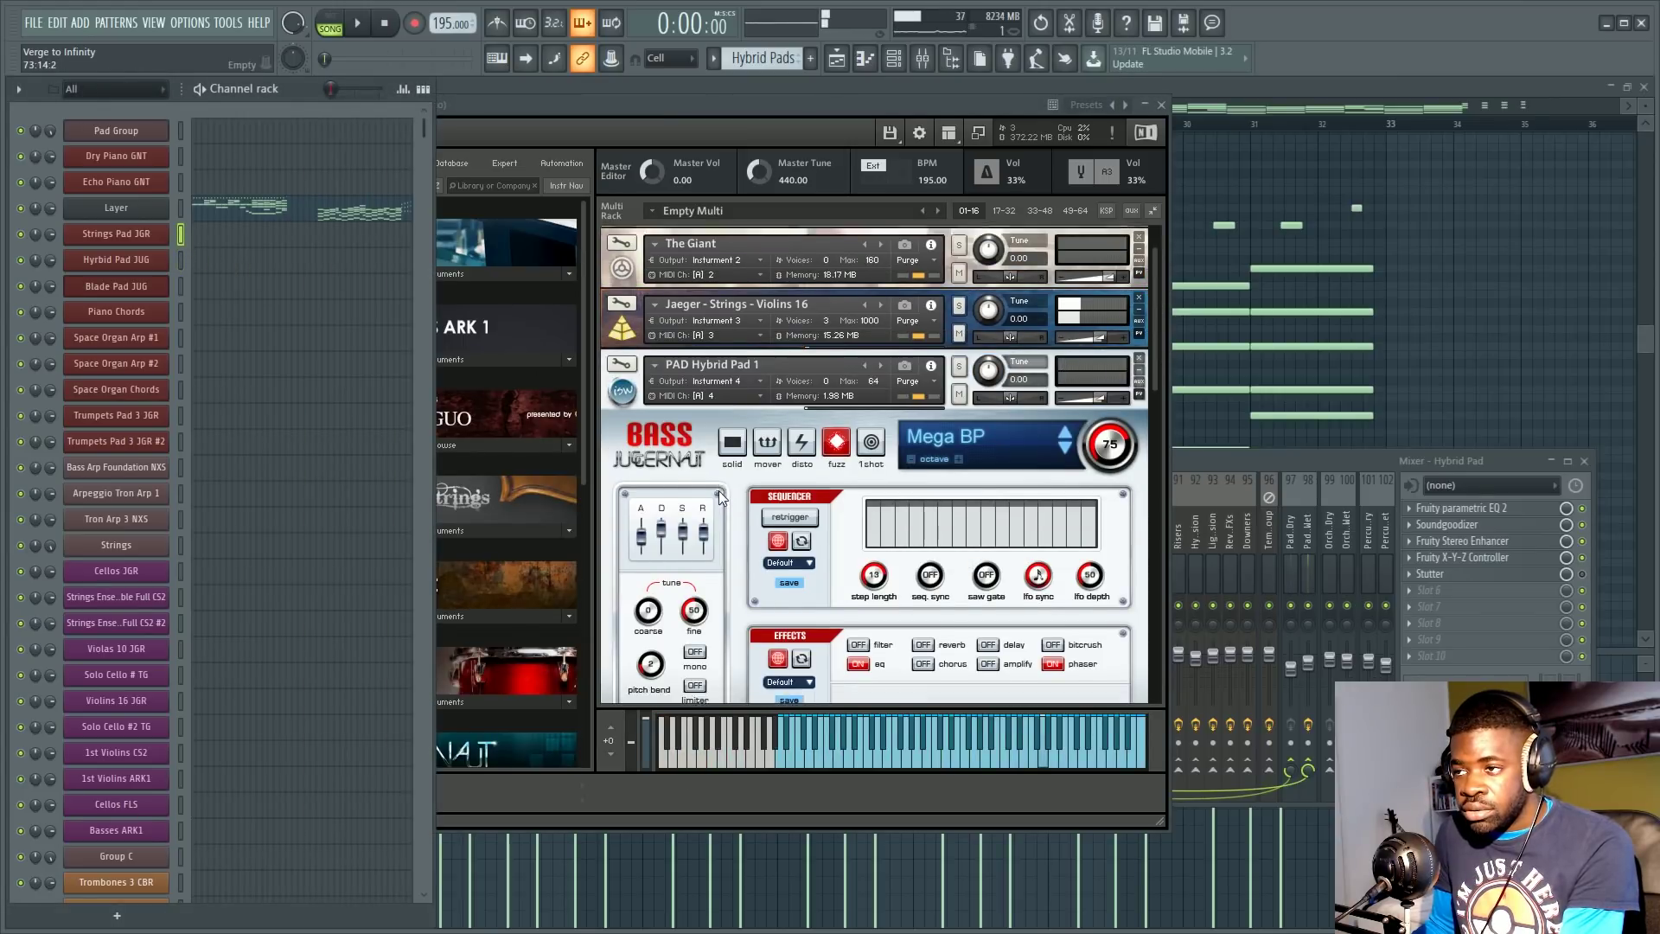
pyautogui.scroll(-1, 714, 489)
pyautogui.click(165, 260)
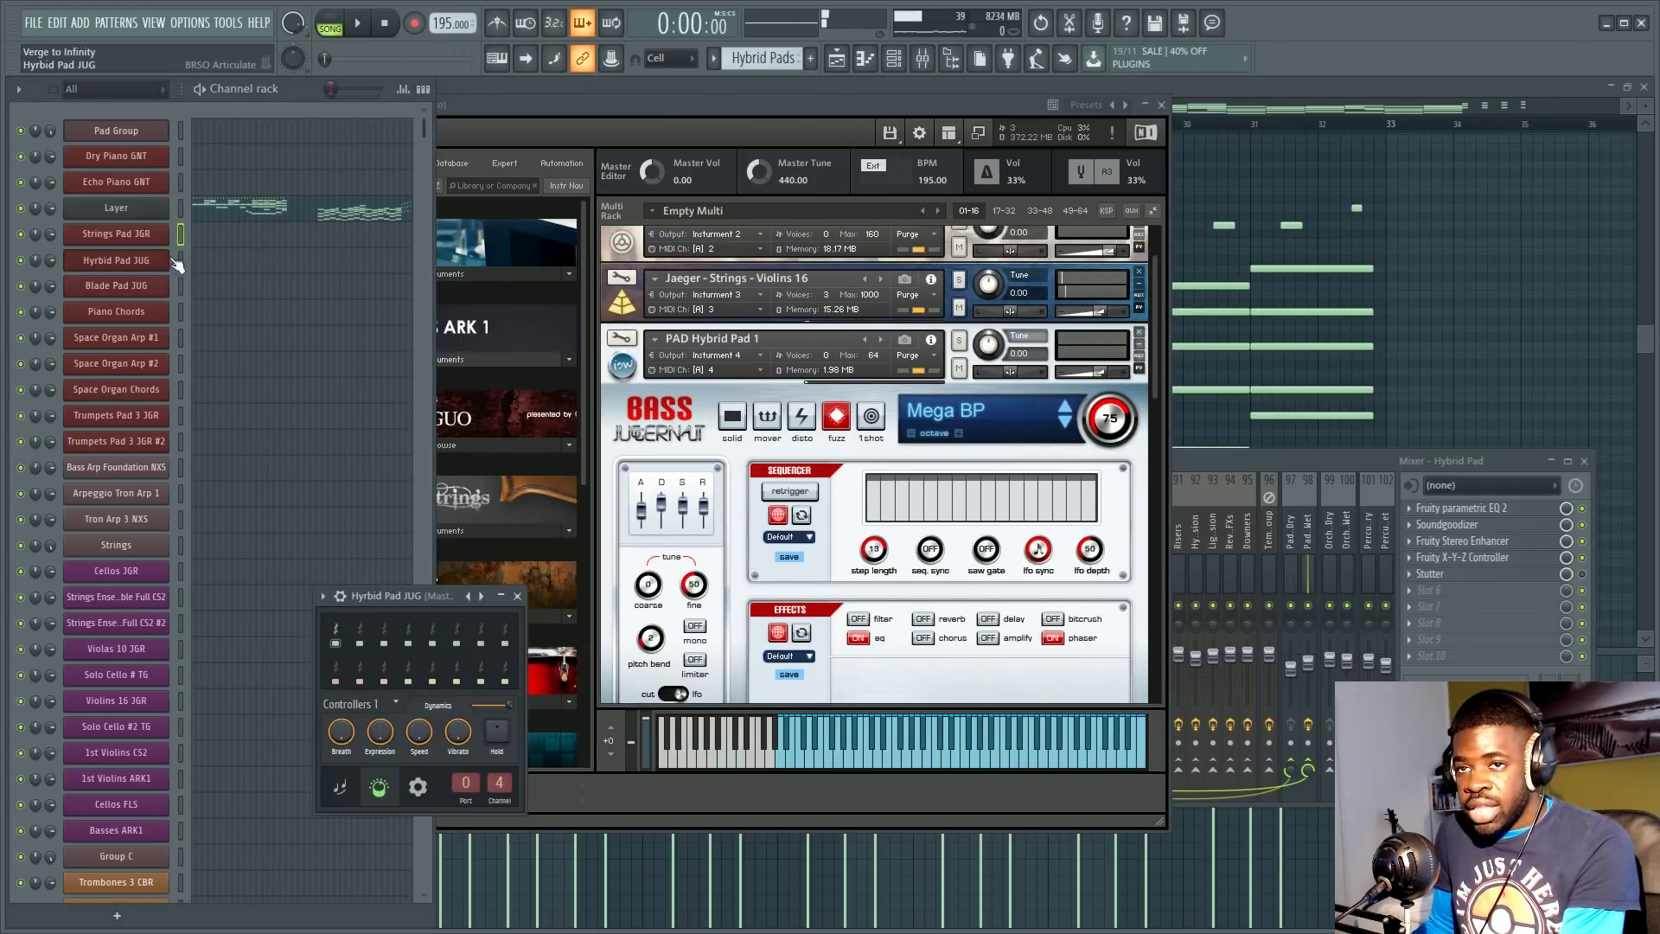
pyautogui.click(204, 285)
pyautogui.press('b')
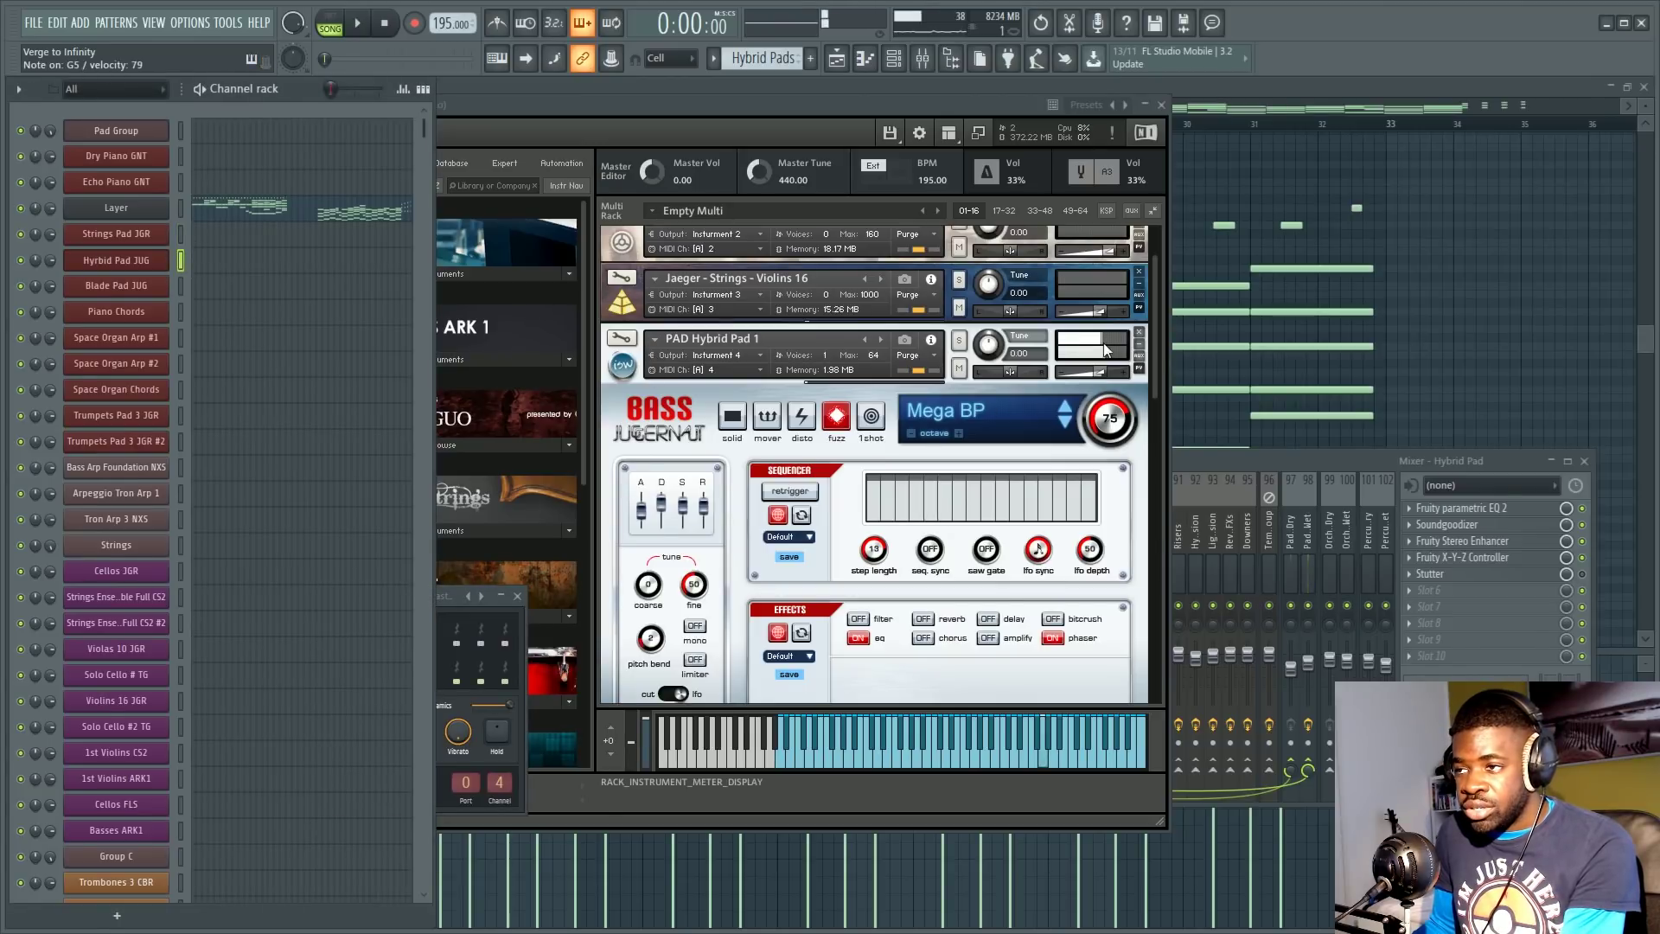
# Step: Expand both PAD Hybrid Pad 1 and PAD Hybrid Pad 2 in the Kontakt rack to show their Bass Juggernaut settings
pyautogui.click(635, 378)
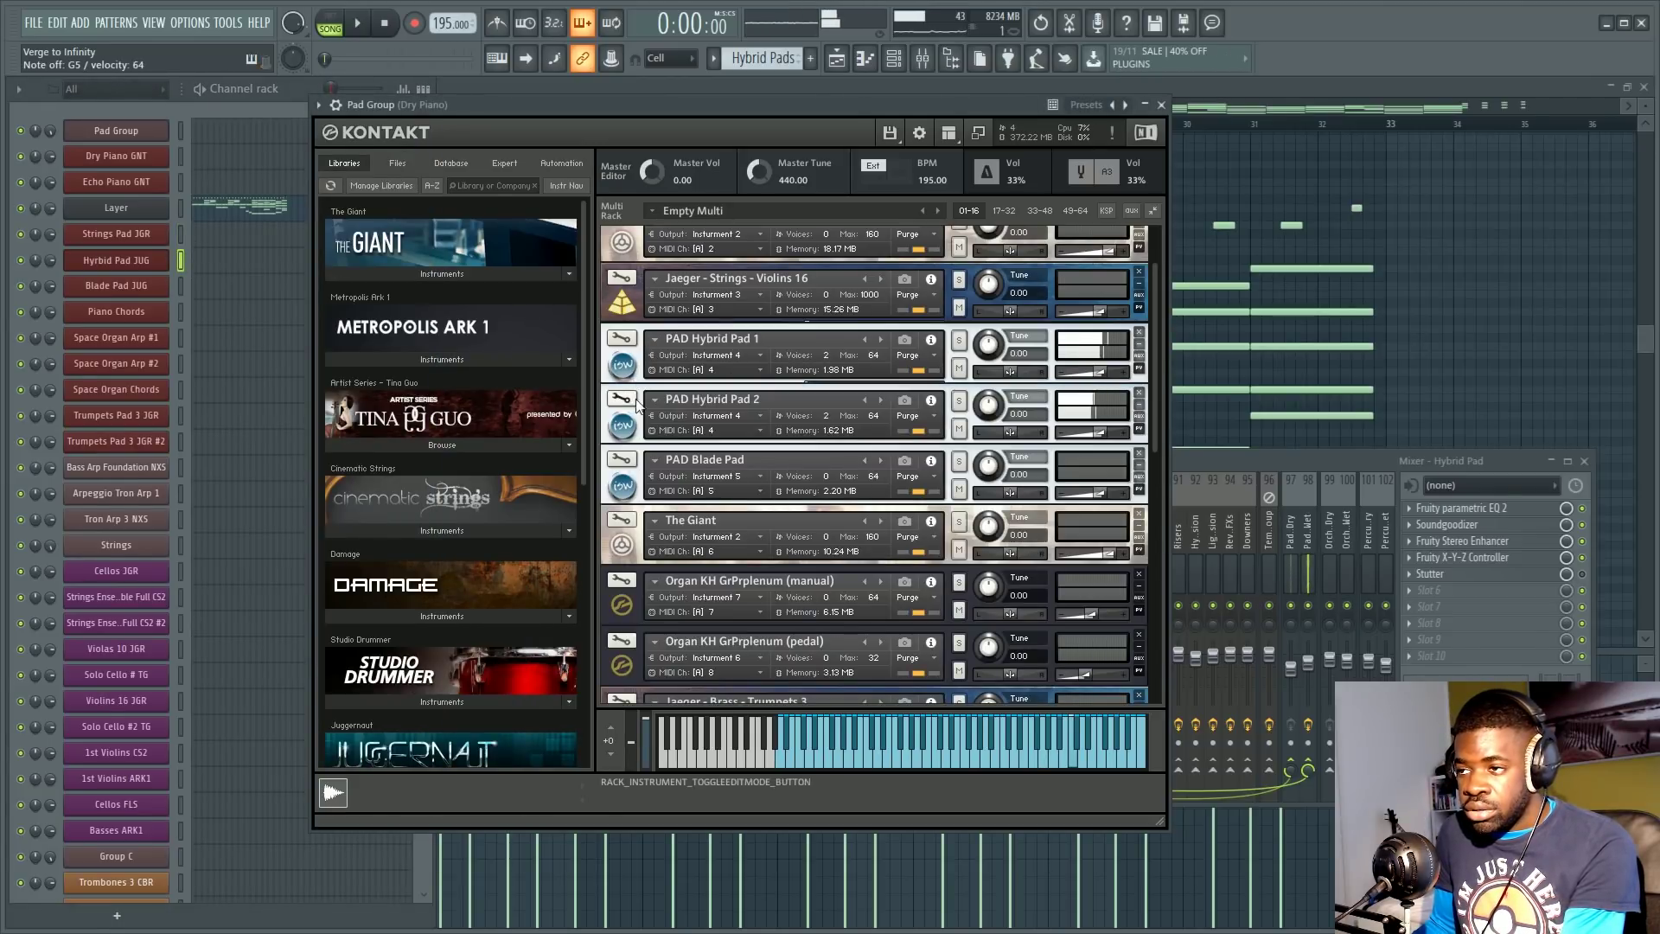
pyautogui.click(631, 376)
pyautogui.click(626, 368)
pyautogui.scroll(-2, 698, 461)
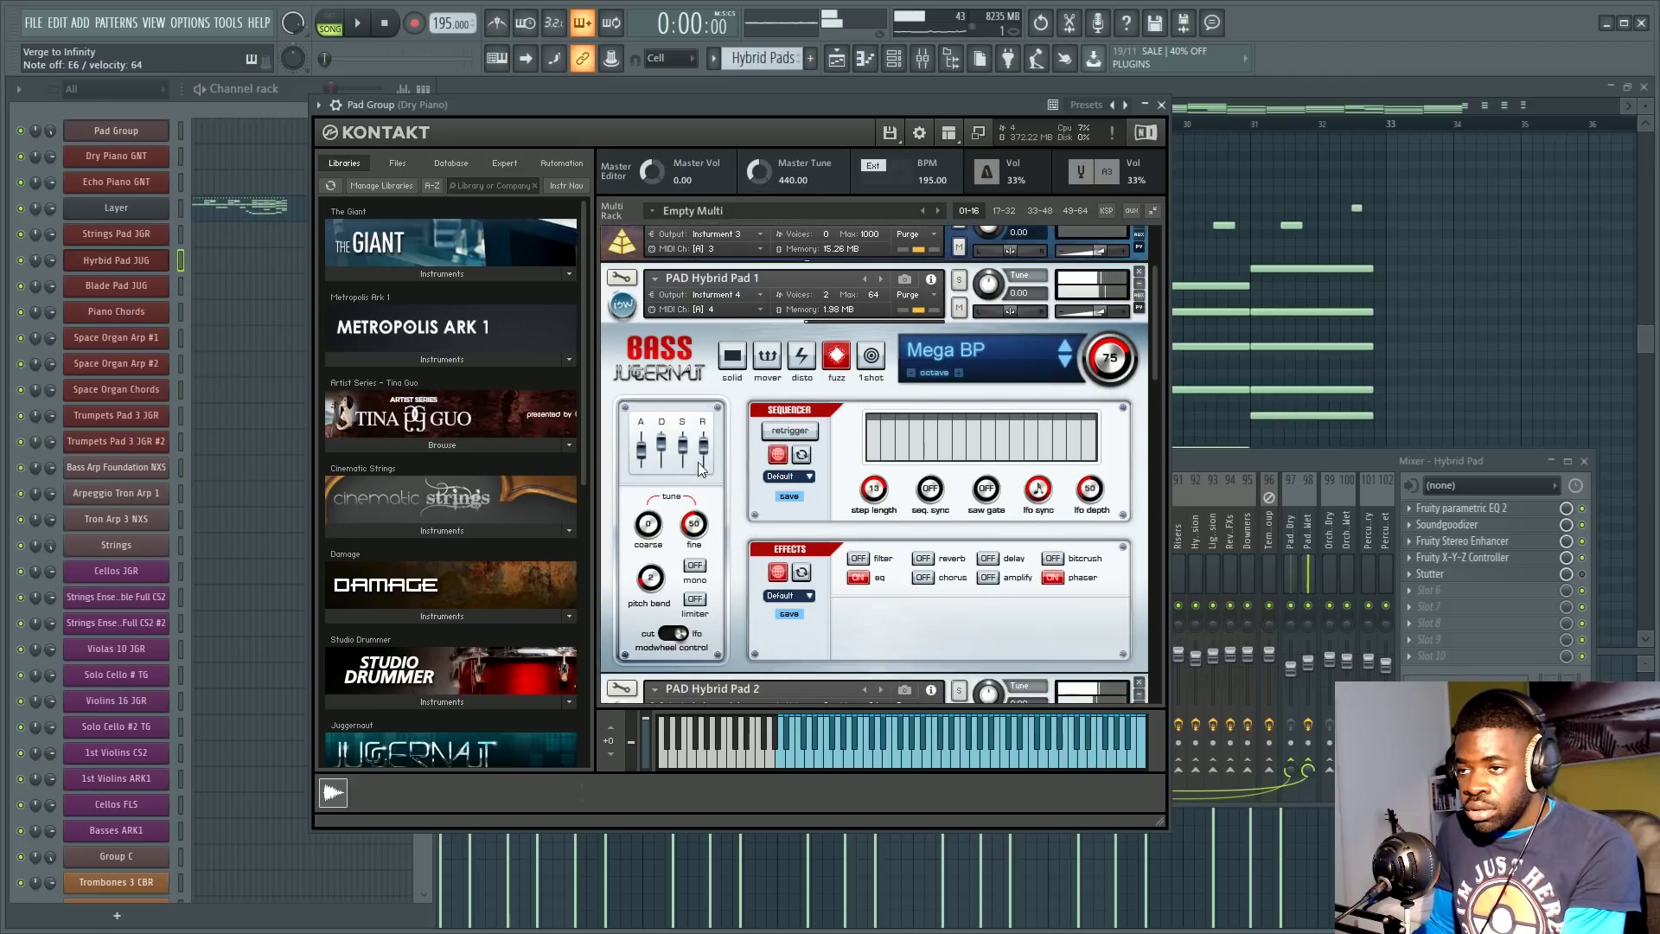
pyautogui.scroll(-2, 804, 415)
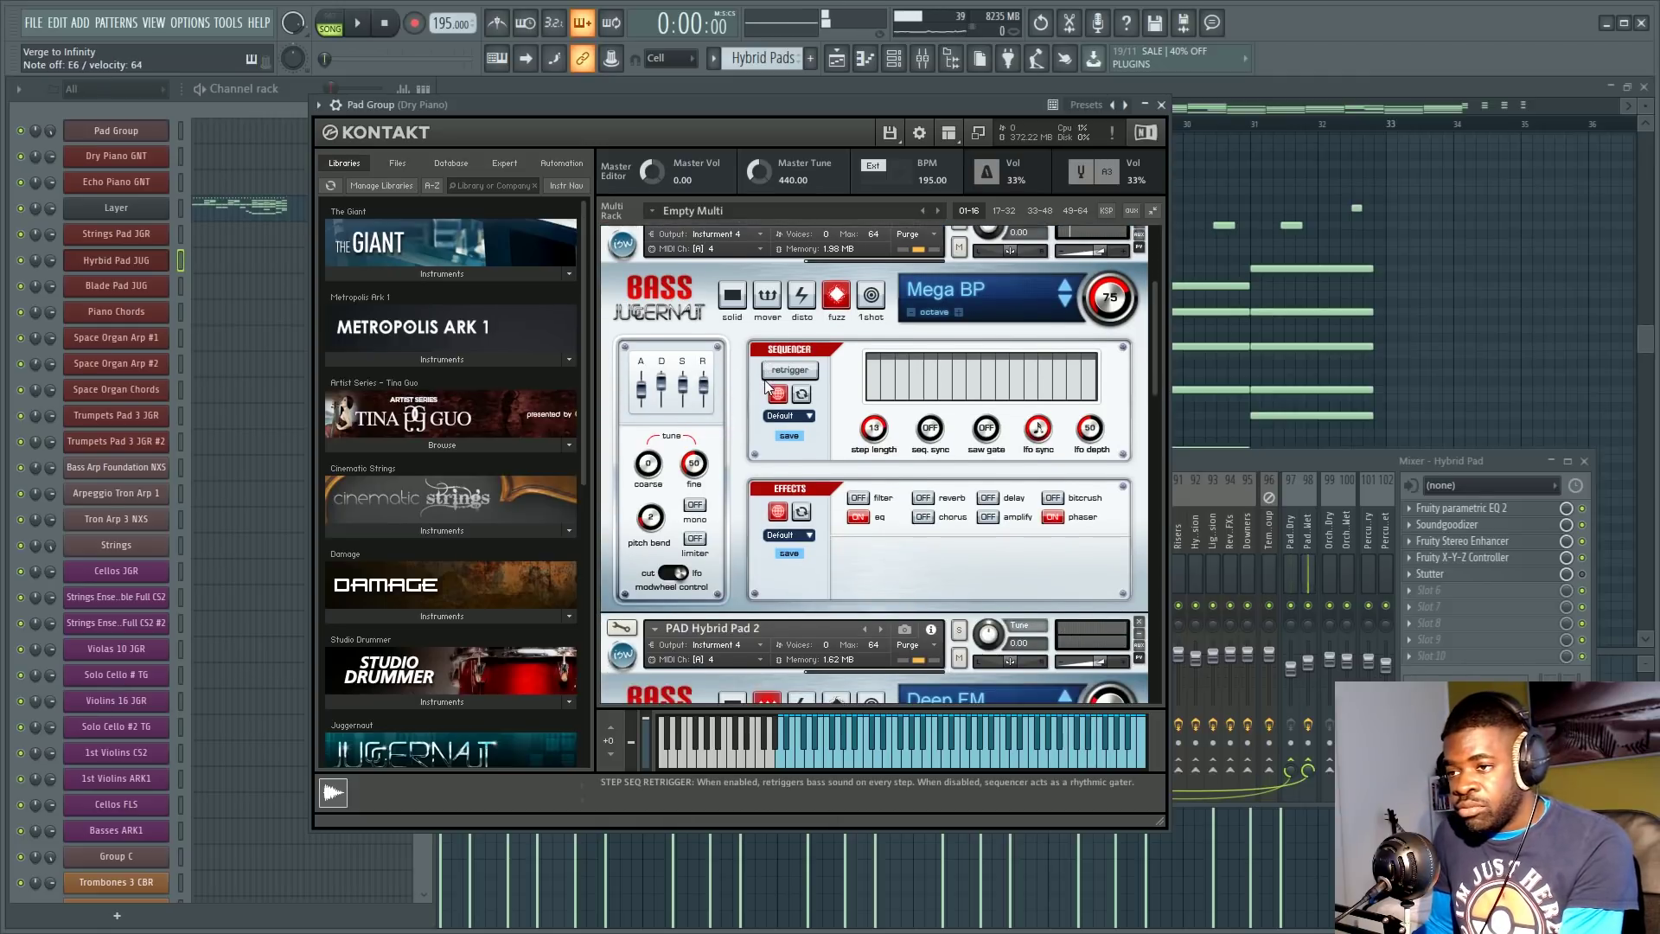
# Step: Solo PAD Hybrid Pad 1 and examine its Mega BP envelope, sequencer and effects while auditioning notes
pyautogui.scroll(1, 861, 478)
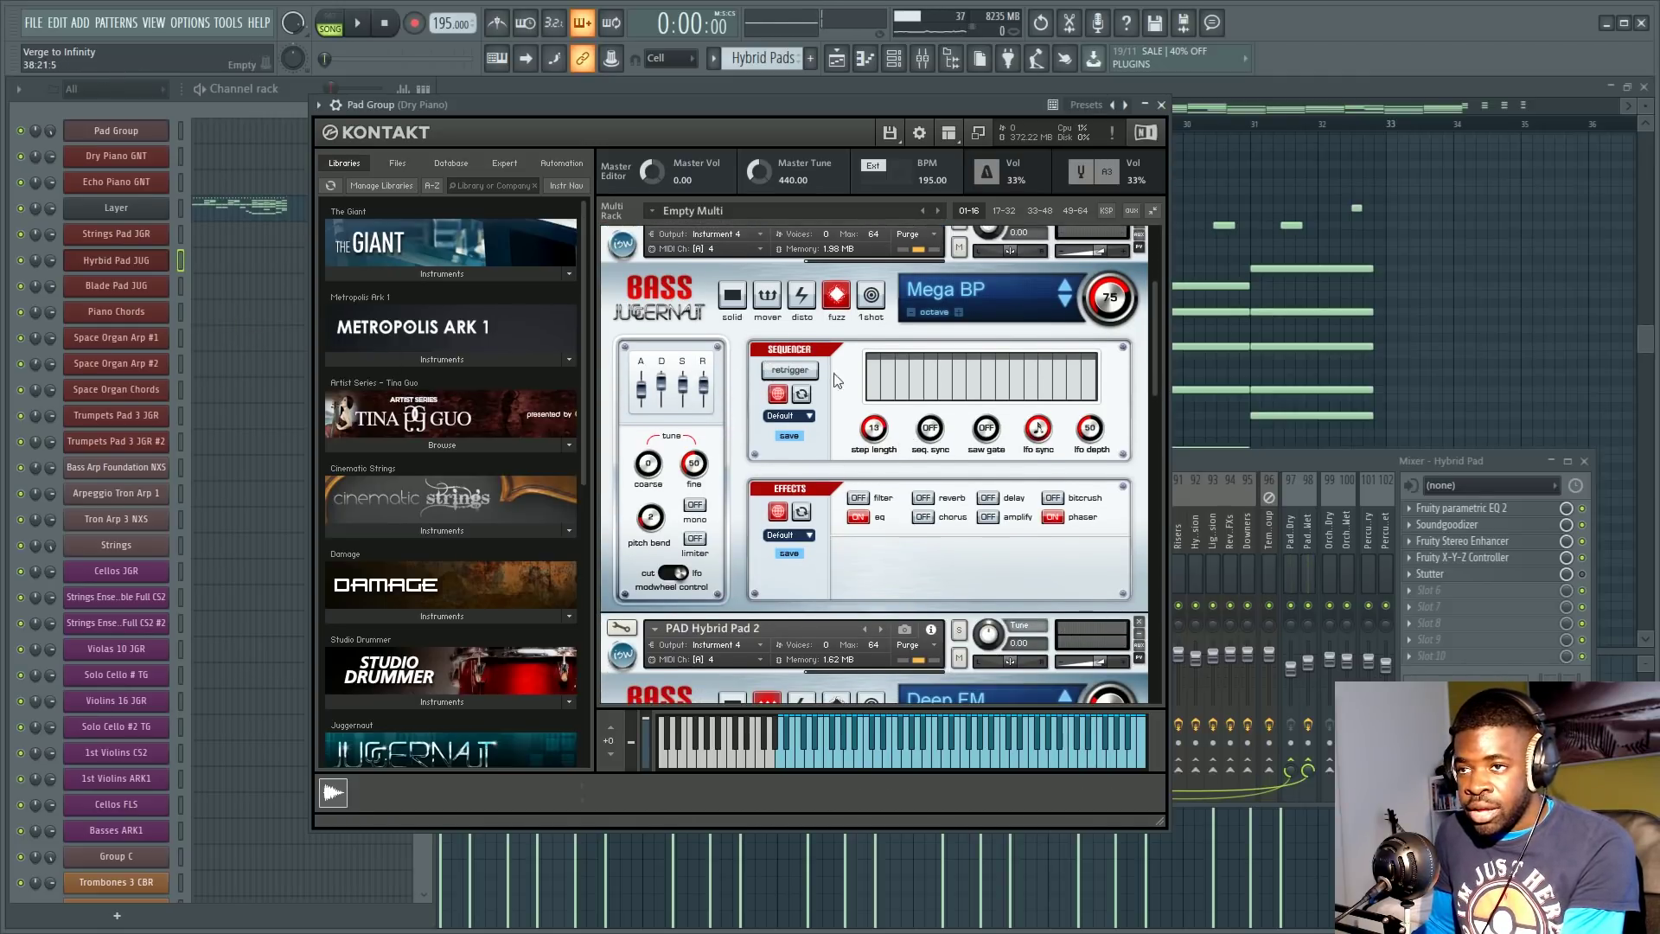
pyautogui.scroll(1, 951, 277)
pyautogui.click(960, 264)
pyautogui.scroll(-2, 917, 438)
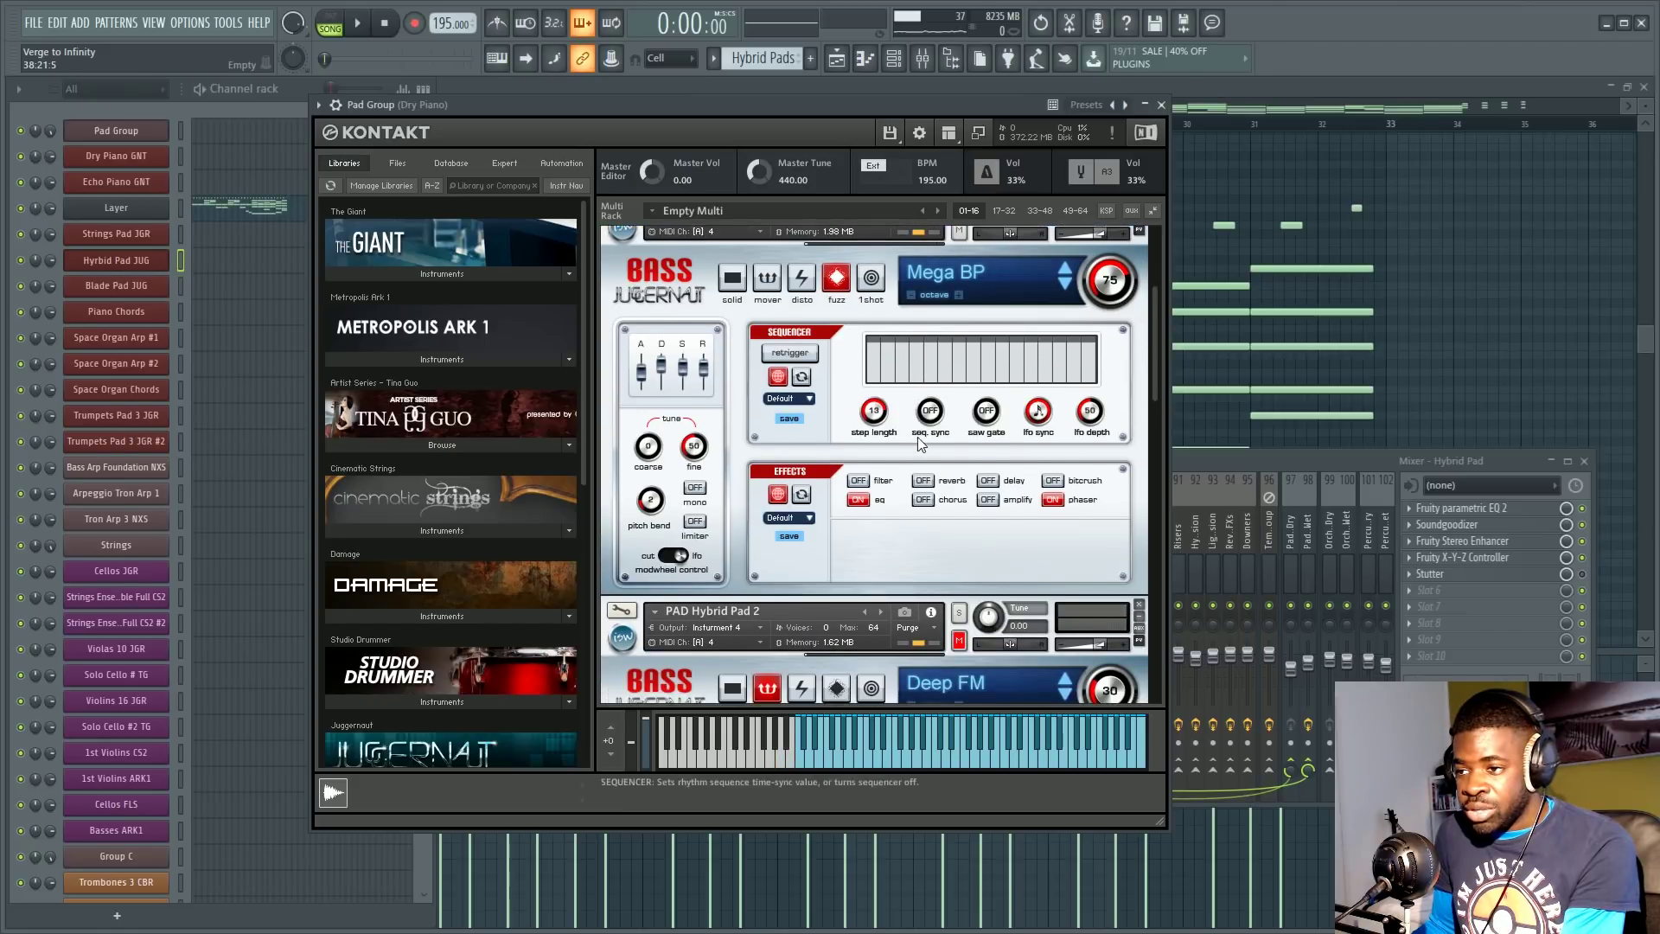
pyautogui.scroll(2, 821, 432)
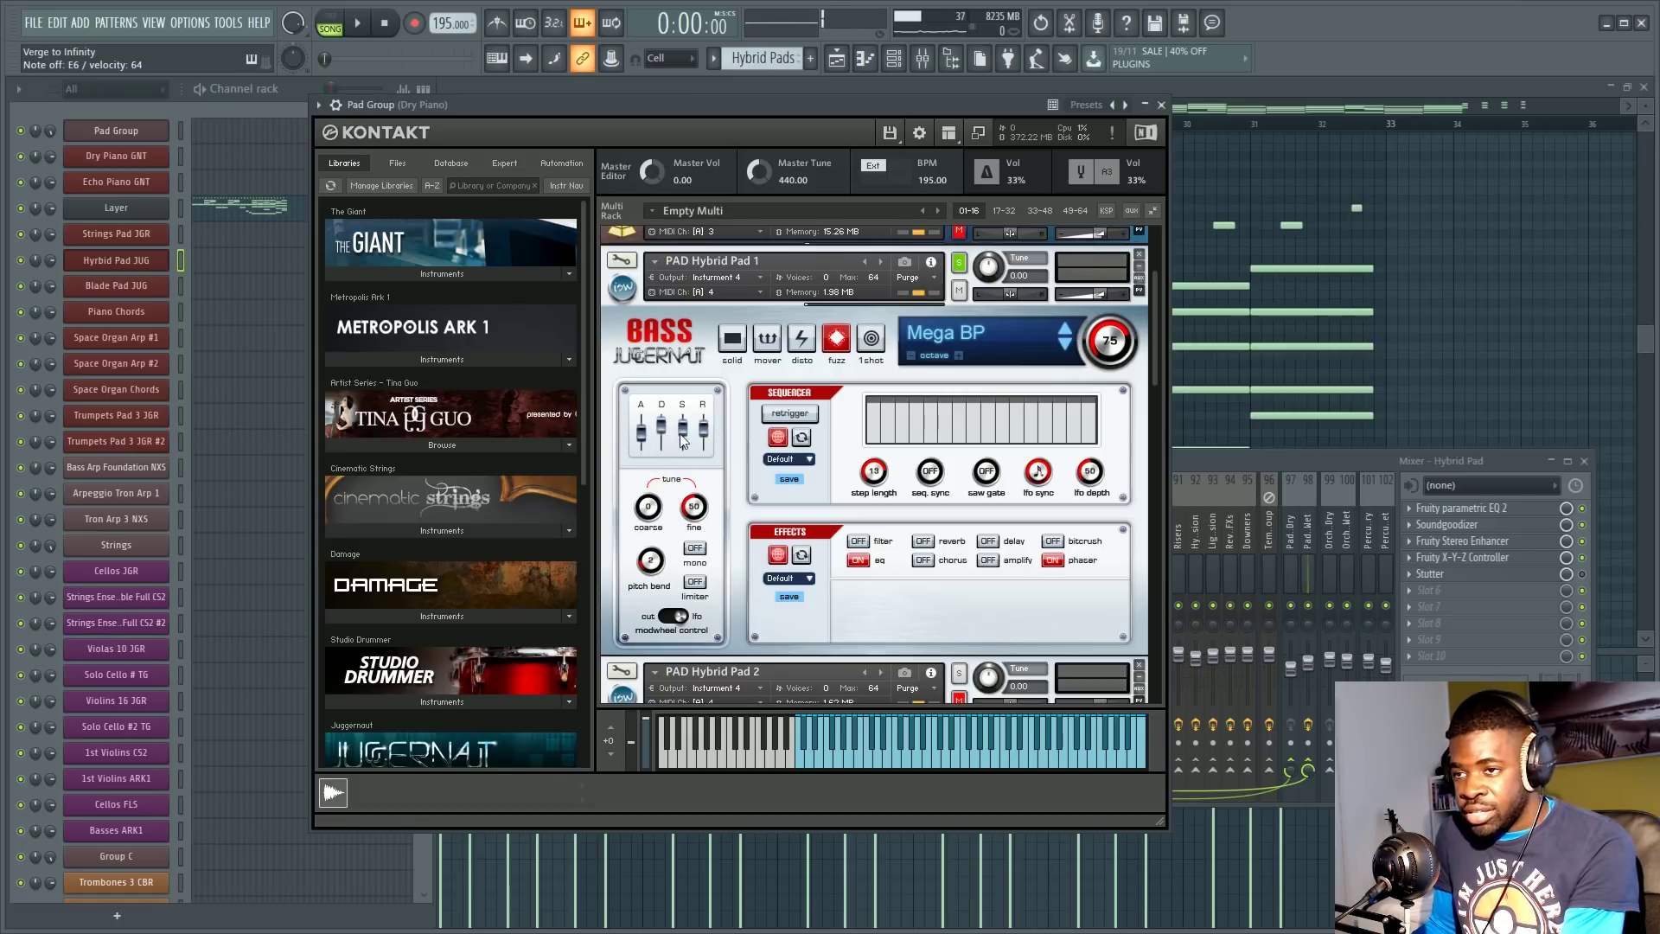
pyautogui.scroll(-1, 821, 500)
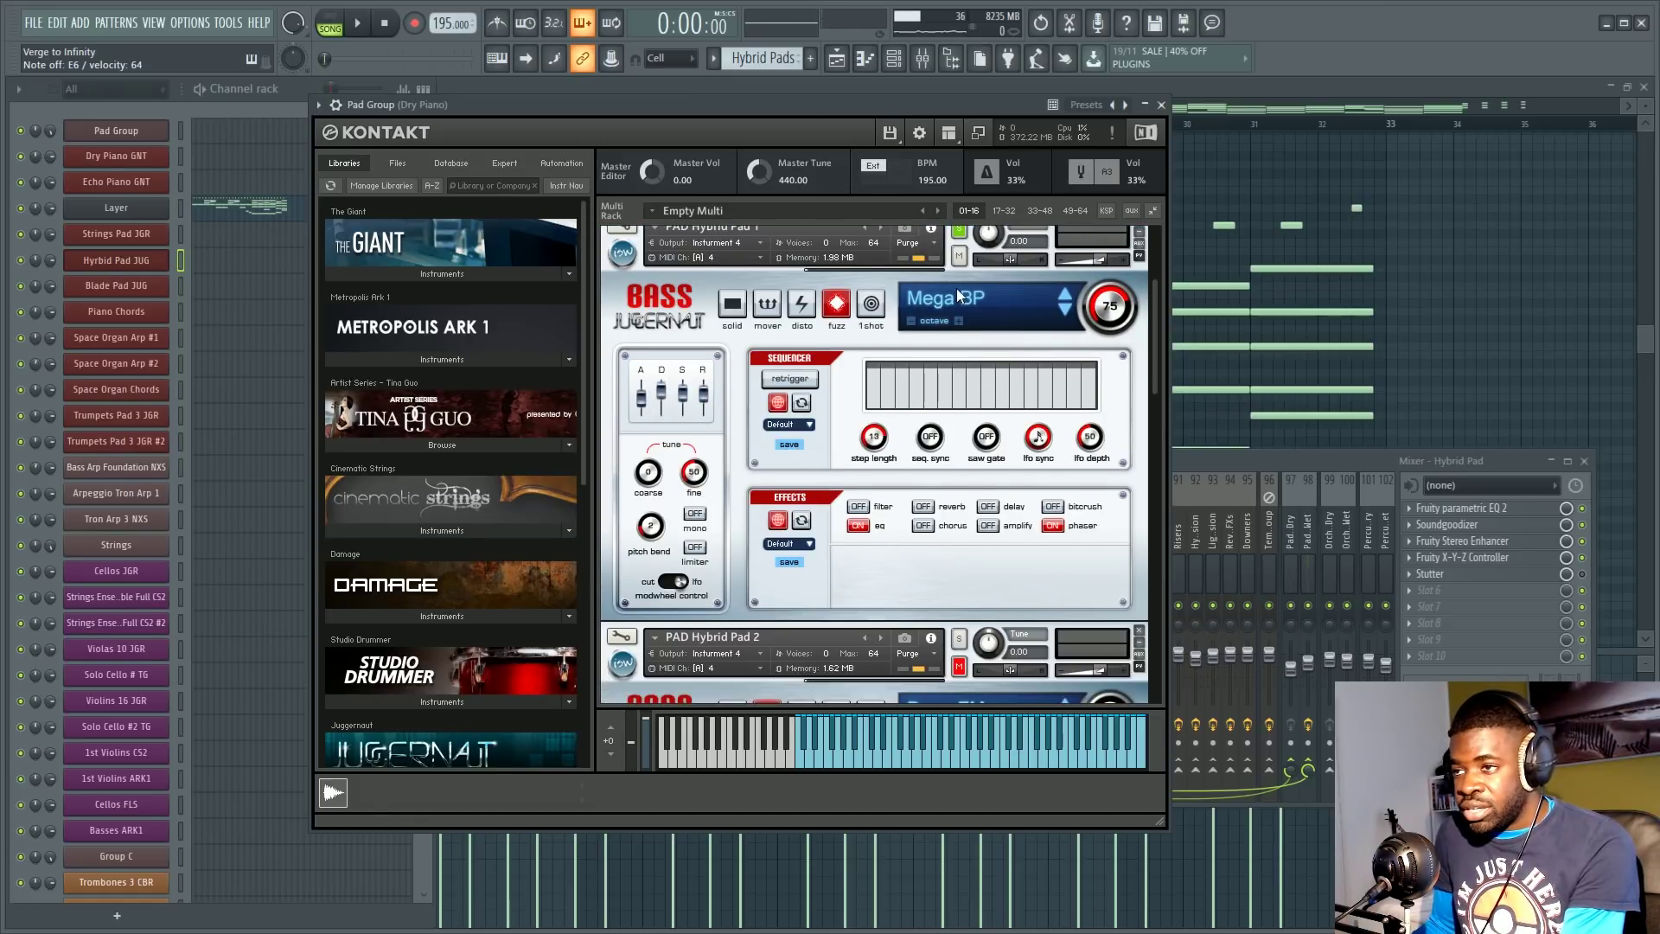
# Step: Audition PAD Hybrid Pad 1 with its EQ low and mid bands boosted, and return both bands to 0
pyautogui.click(888, 525)
pyautogui.scroll(-1, 911, 543)
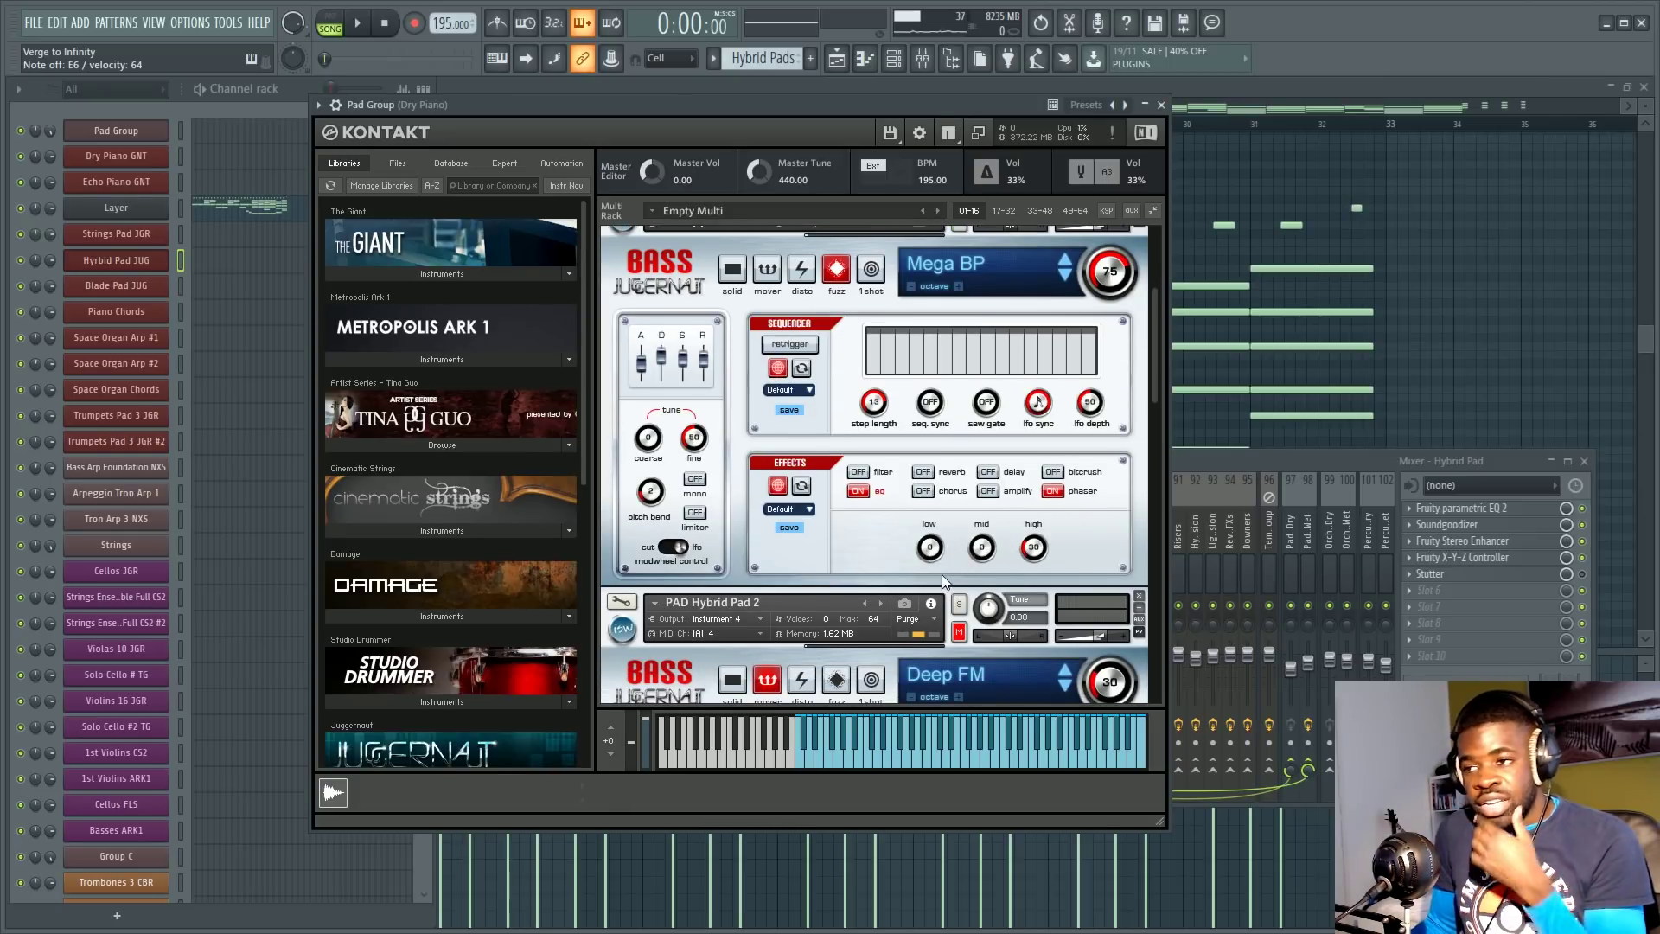
pyautogui.moveTo(929, 546); pyautogui.dragTo(977, 444)
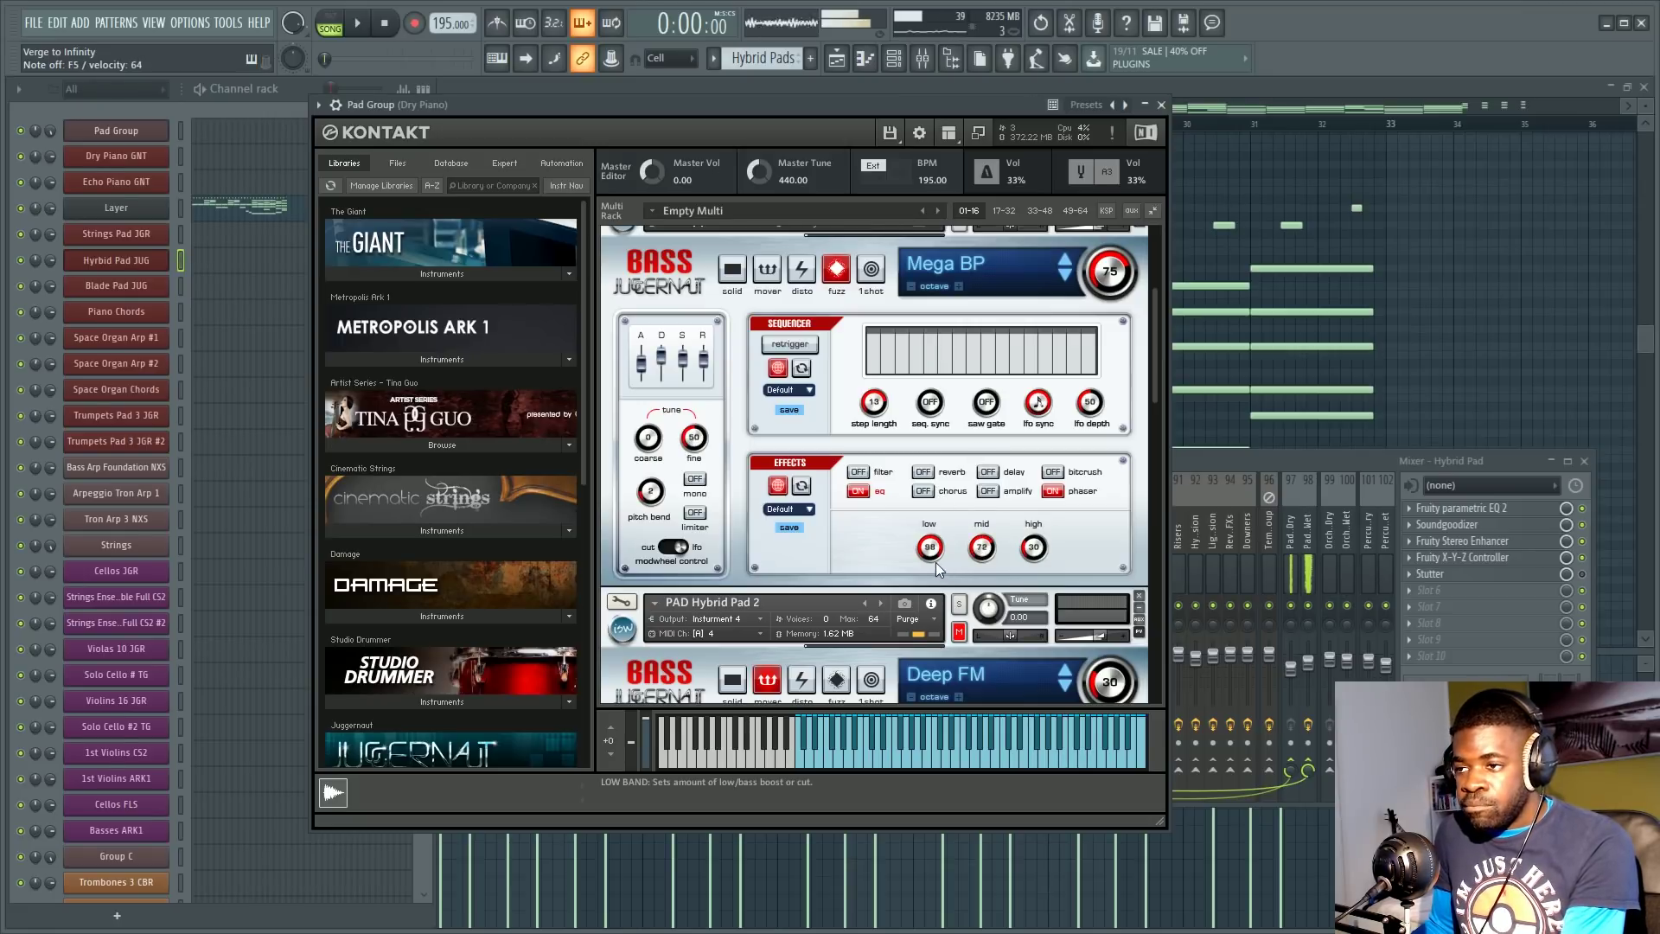
pyautogui.moveTo(936, 562); pyautogui.dragTo(936, 644)
pyautogui.moveTo(931, 557); pyautogui.dragTo(931, 605)
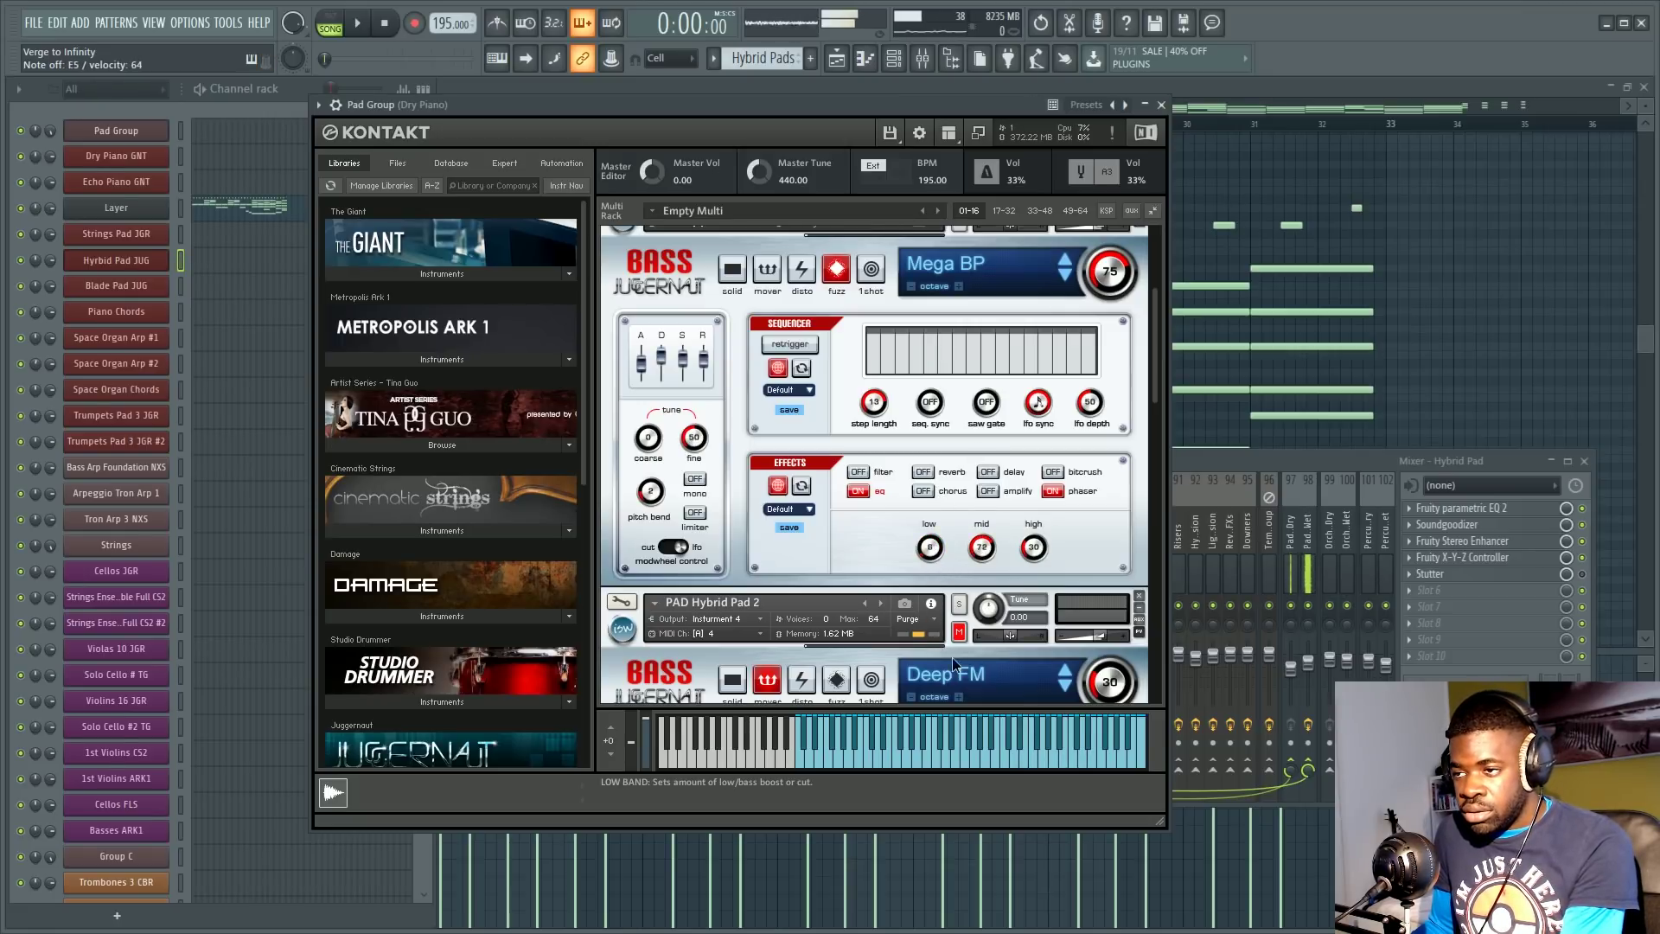
pyautogui.moveTo(981, 548); pyautogui.dragTo(982, 605)
# Step: Display the phaser settings of PAD Hybrid Pad 1 and audition the phased sound
pyautogui.scroll(2, 990, 484)
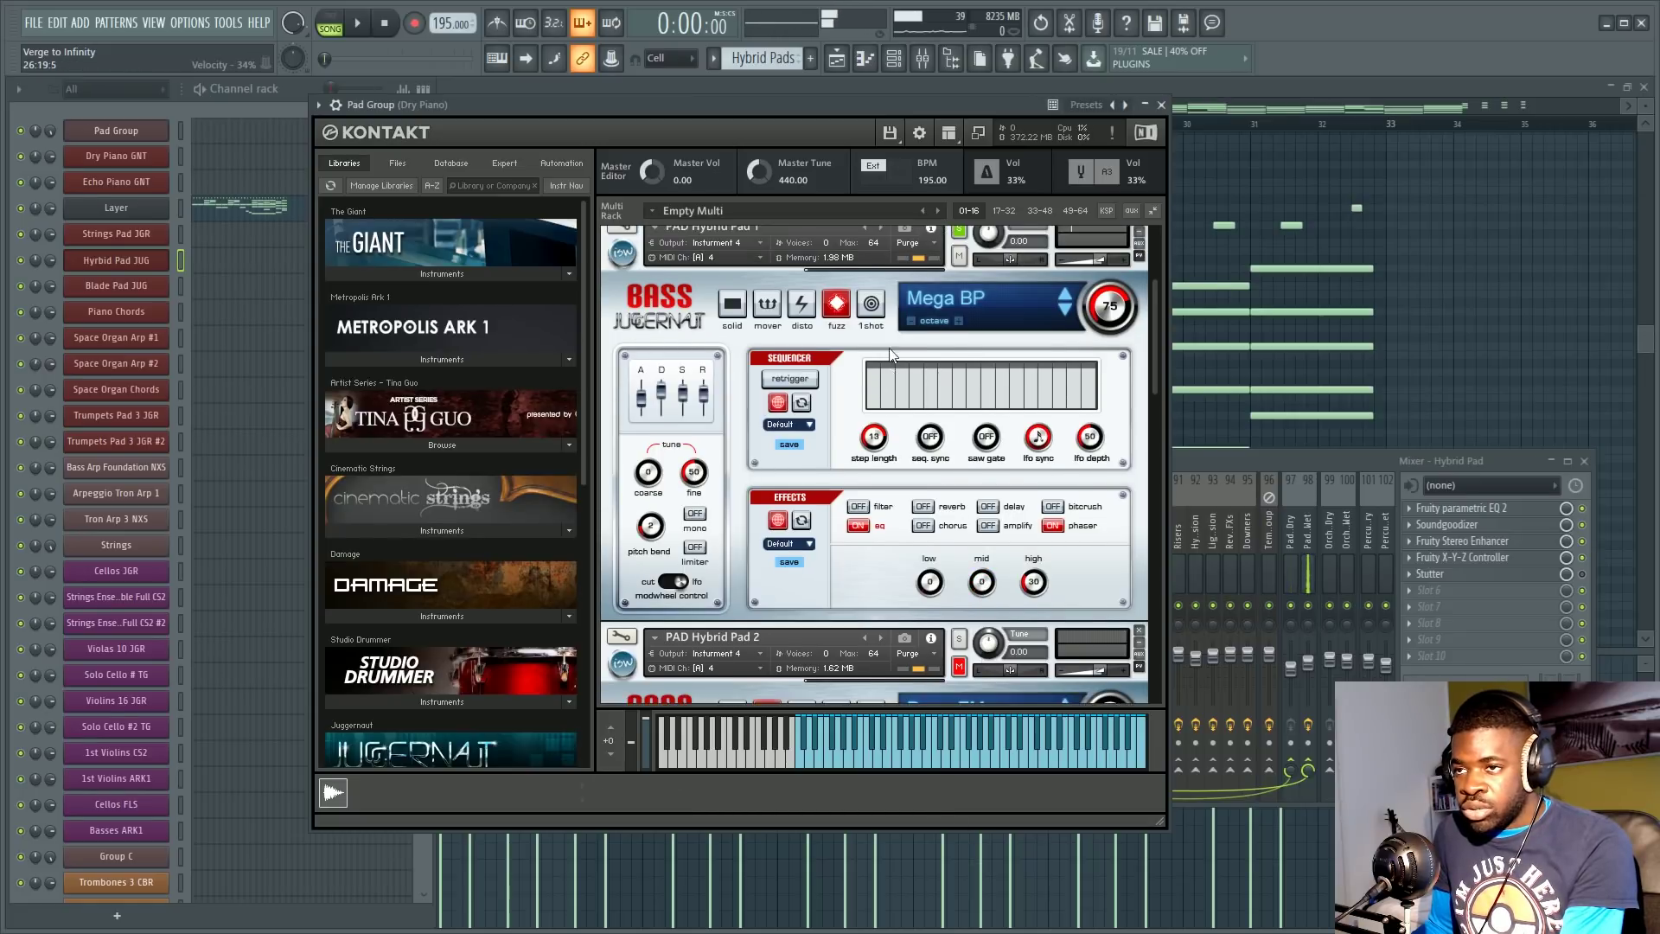
pyautogui.scroll(-3, 865, 401)
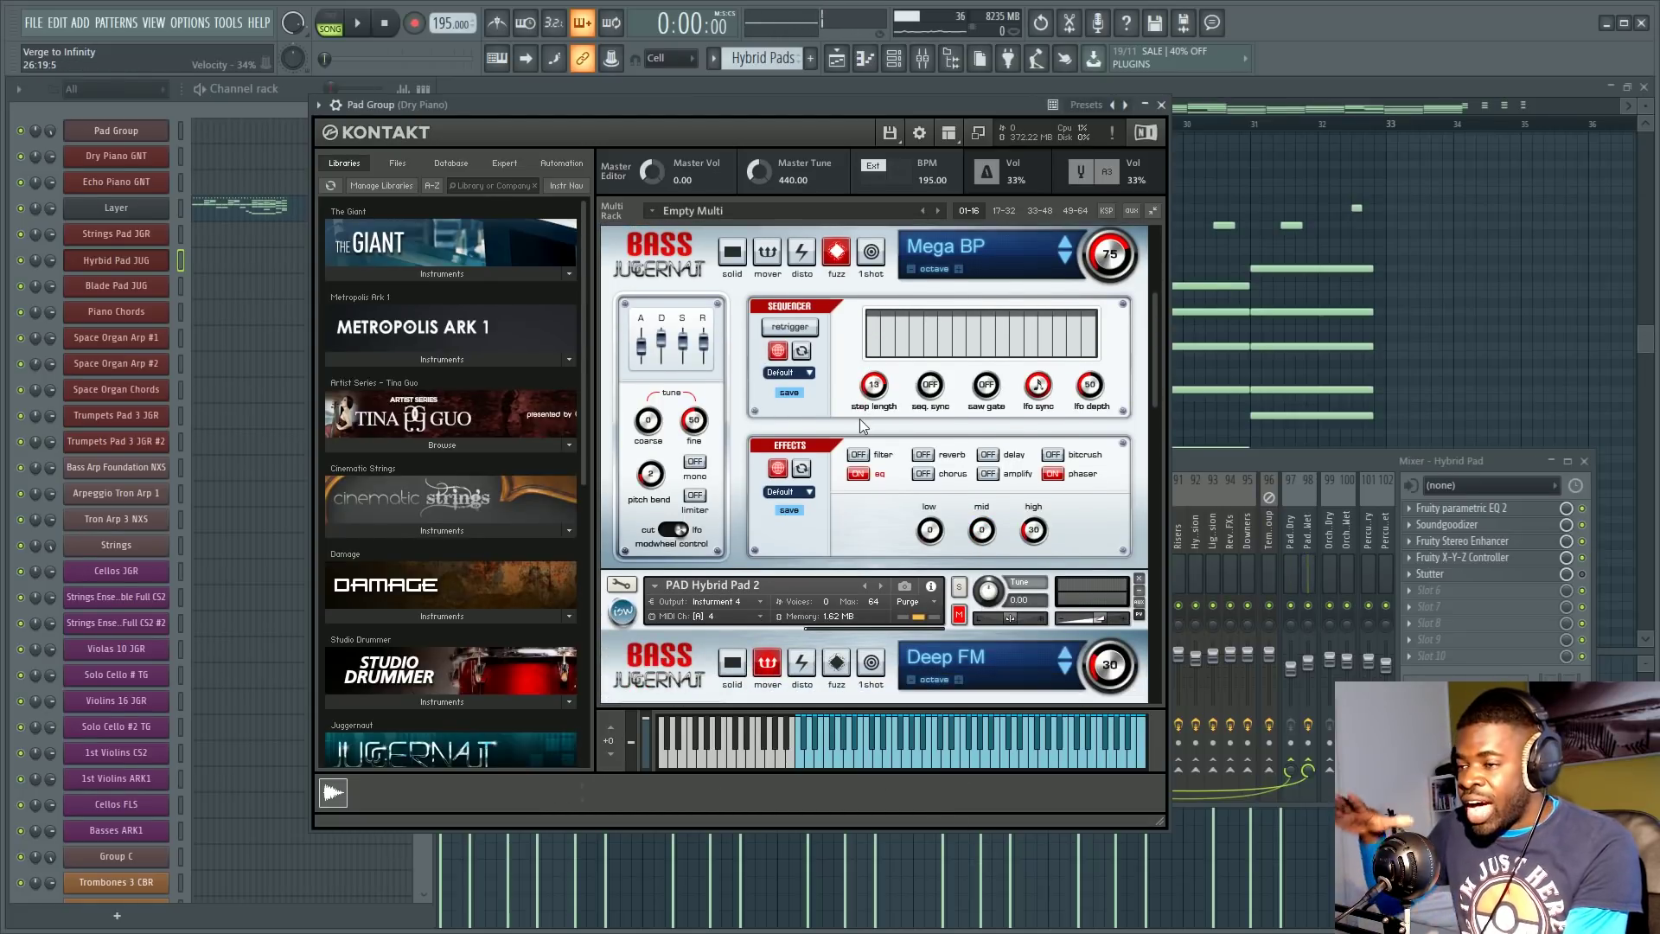
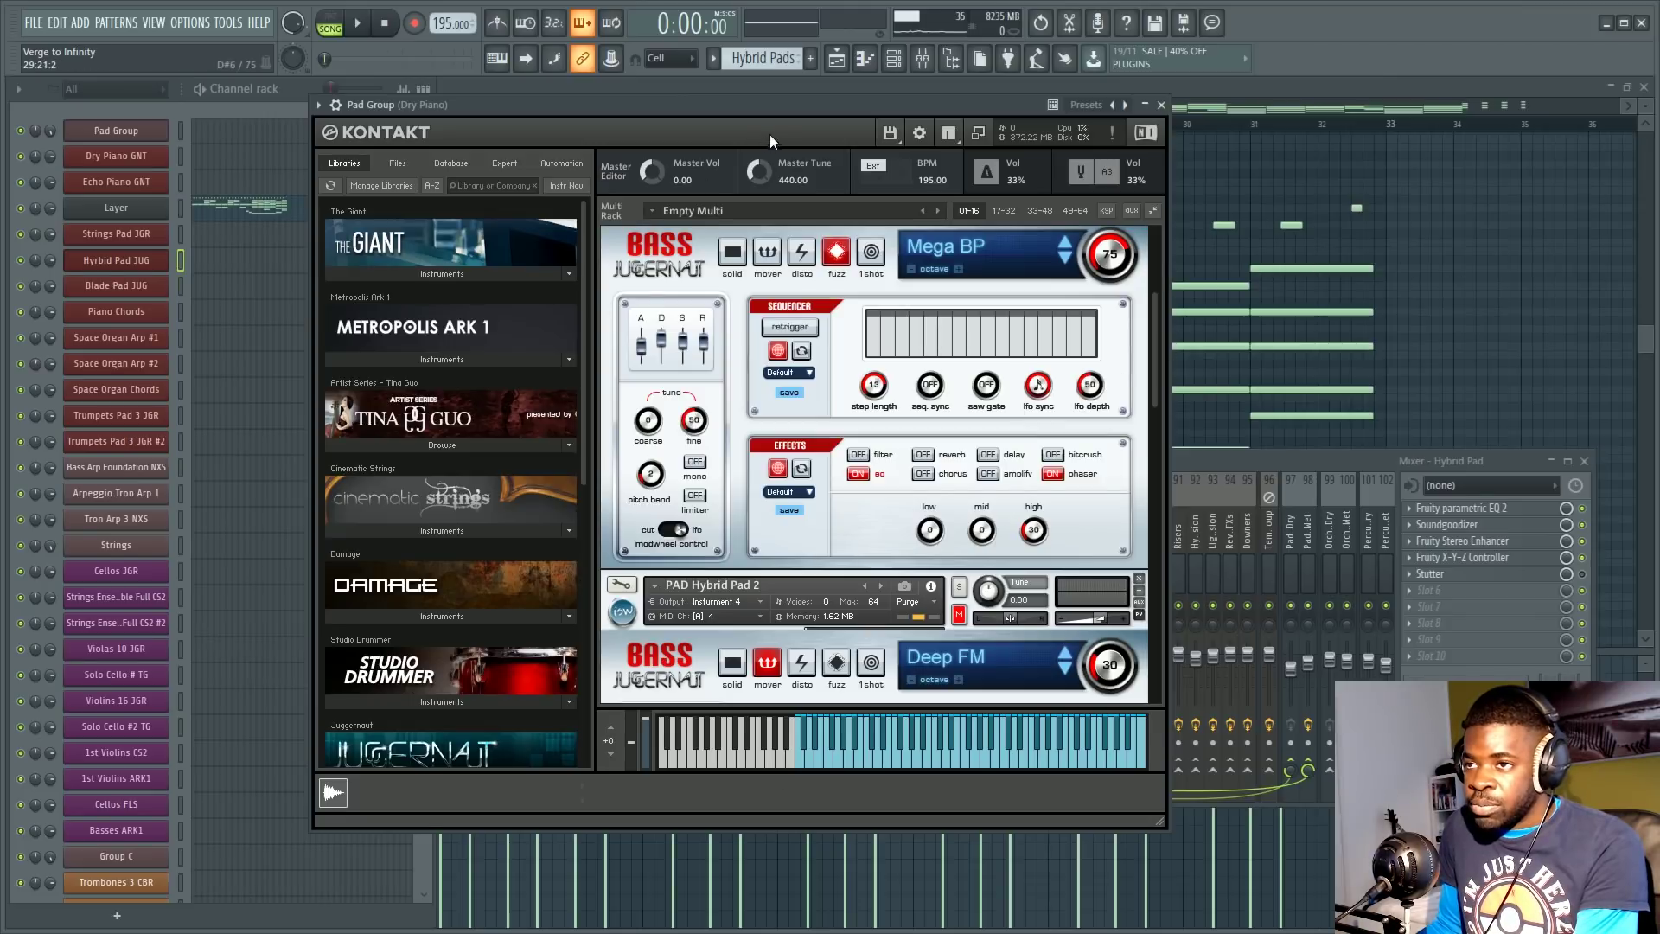
pyautogui.click(1072, 482)
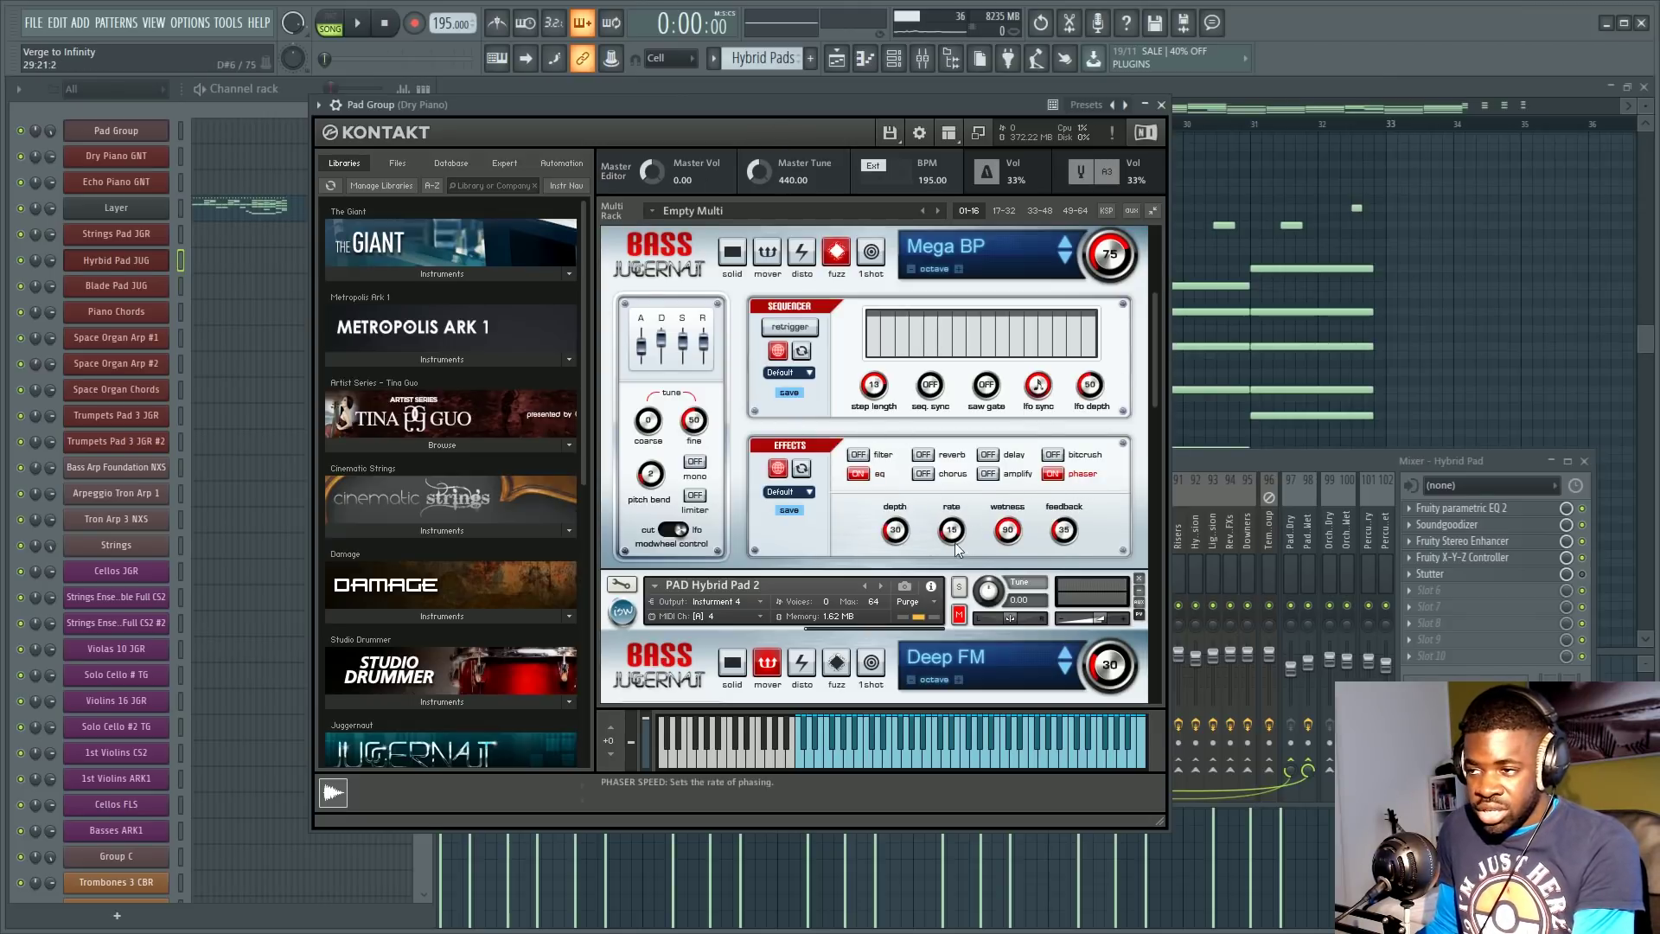
pyautogui.click(1054, 475)
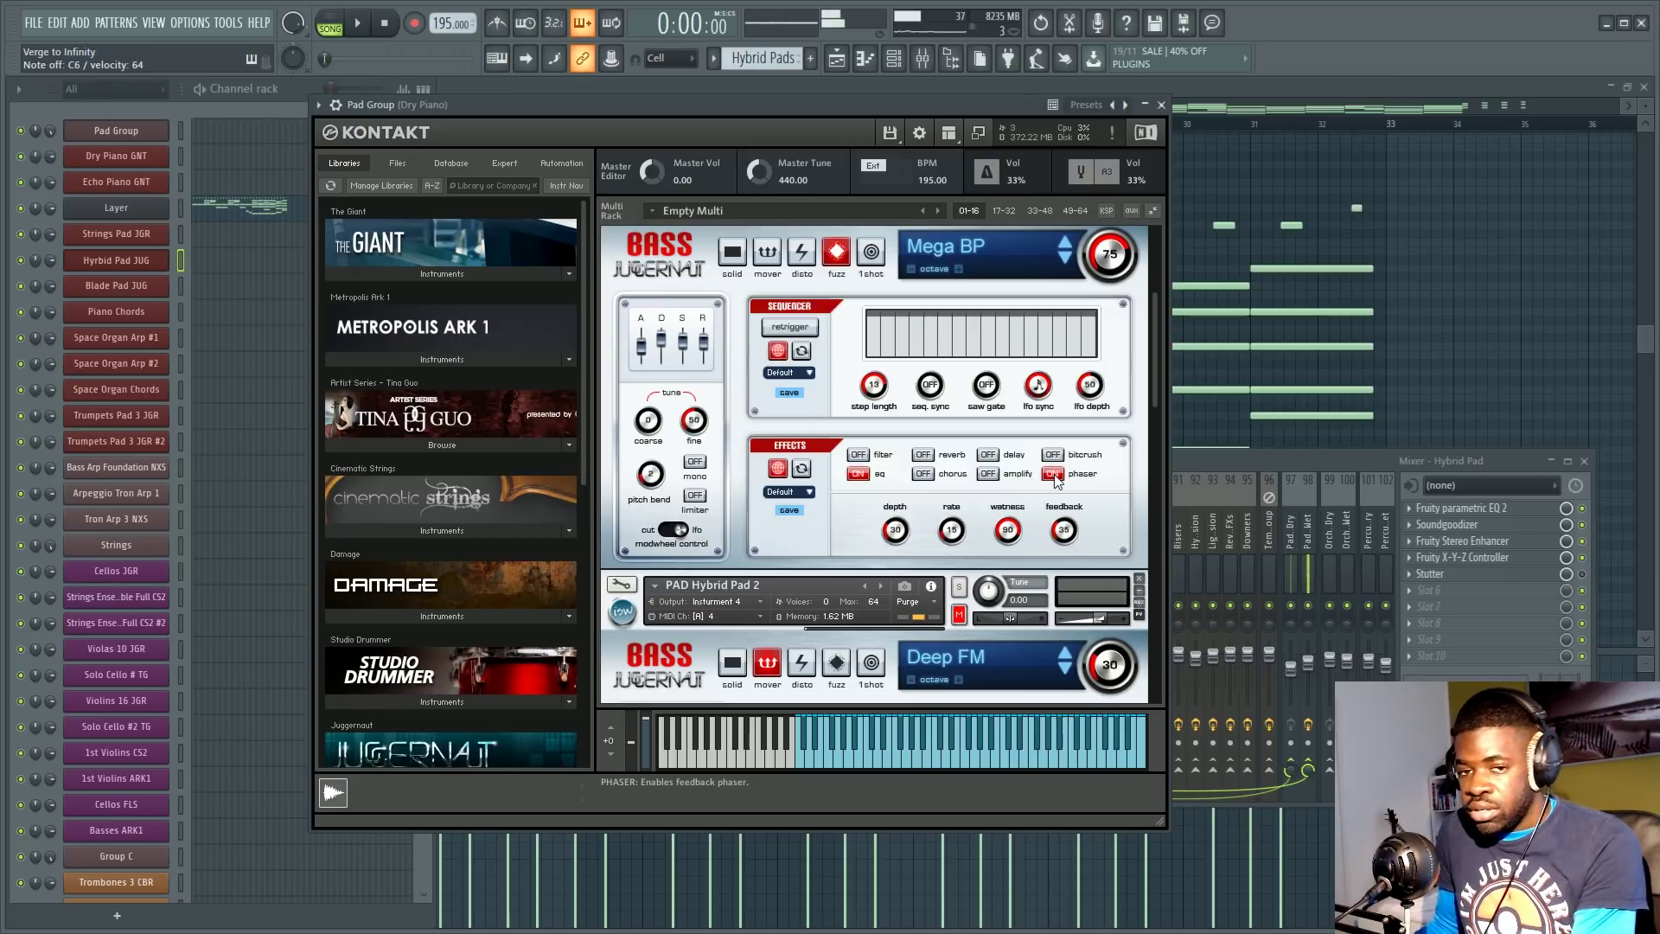
# Step: Switch the solo from PAD Hybrid Pad 1 to PAD Hybrid Pad 2 and display the latter's amplify settings
pyautogui.scroll(-3, 1056, 480)
pyautogui.scroll(3, 1055, 481)
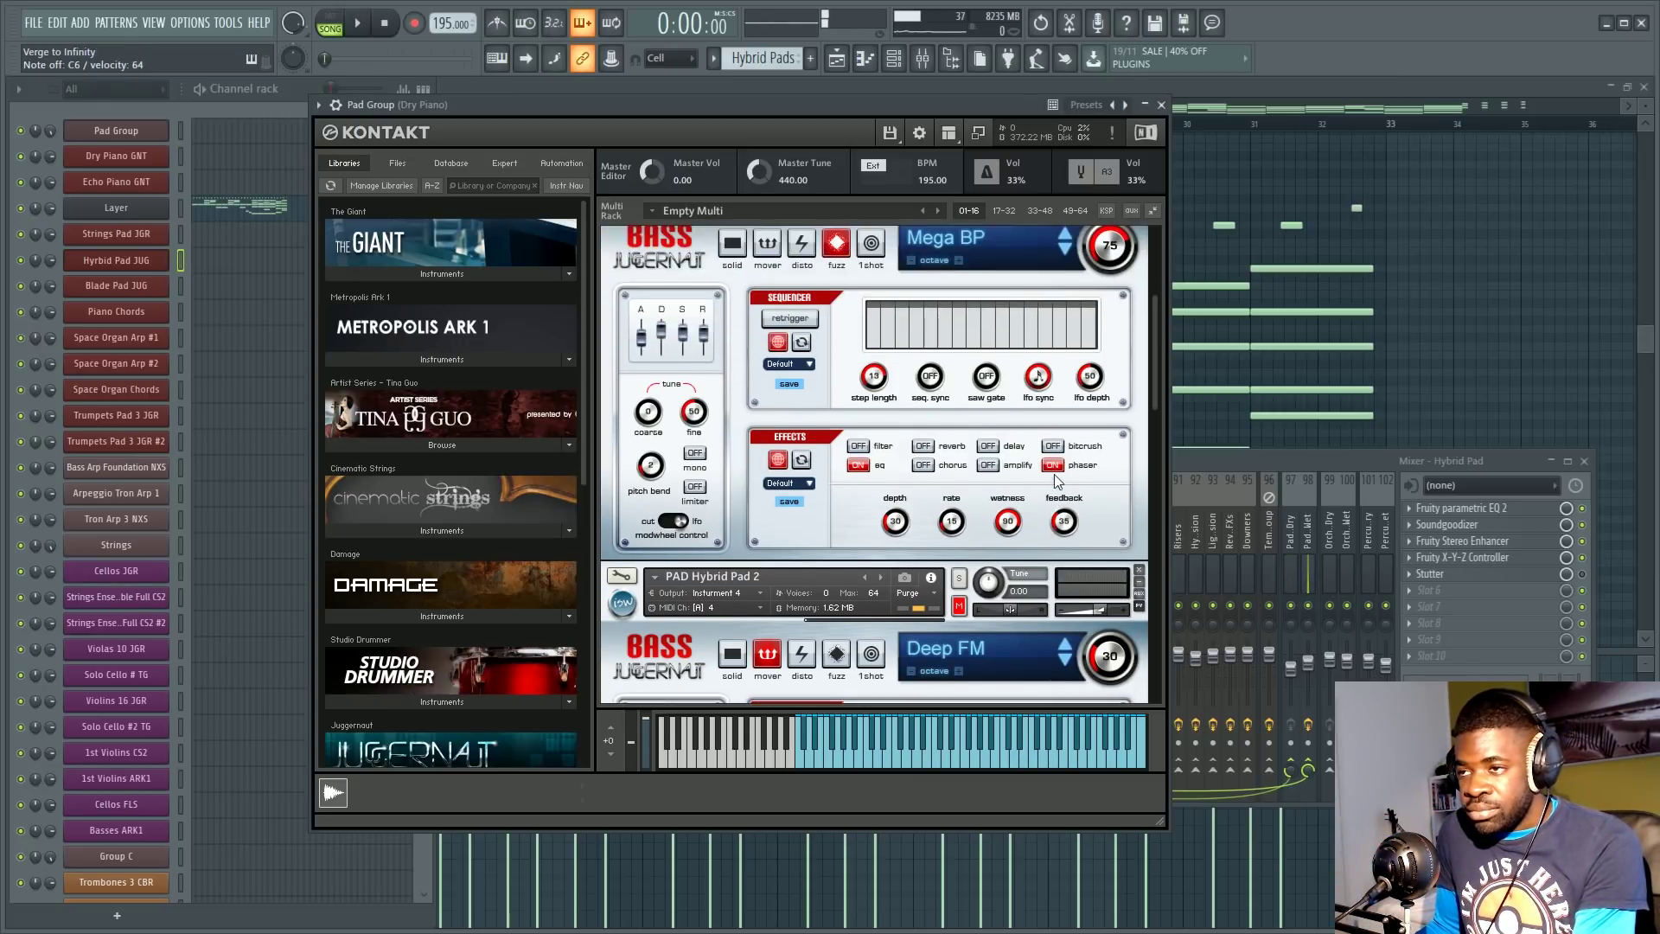
pyautogui.scroll(-6, 962, 600)
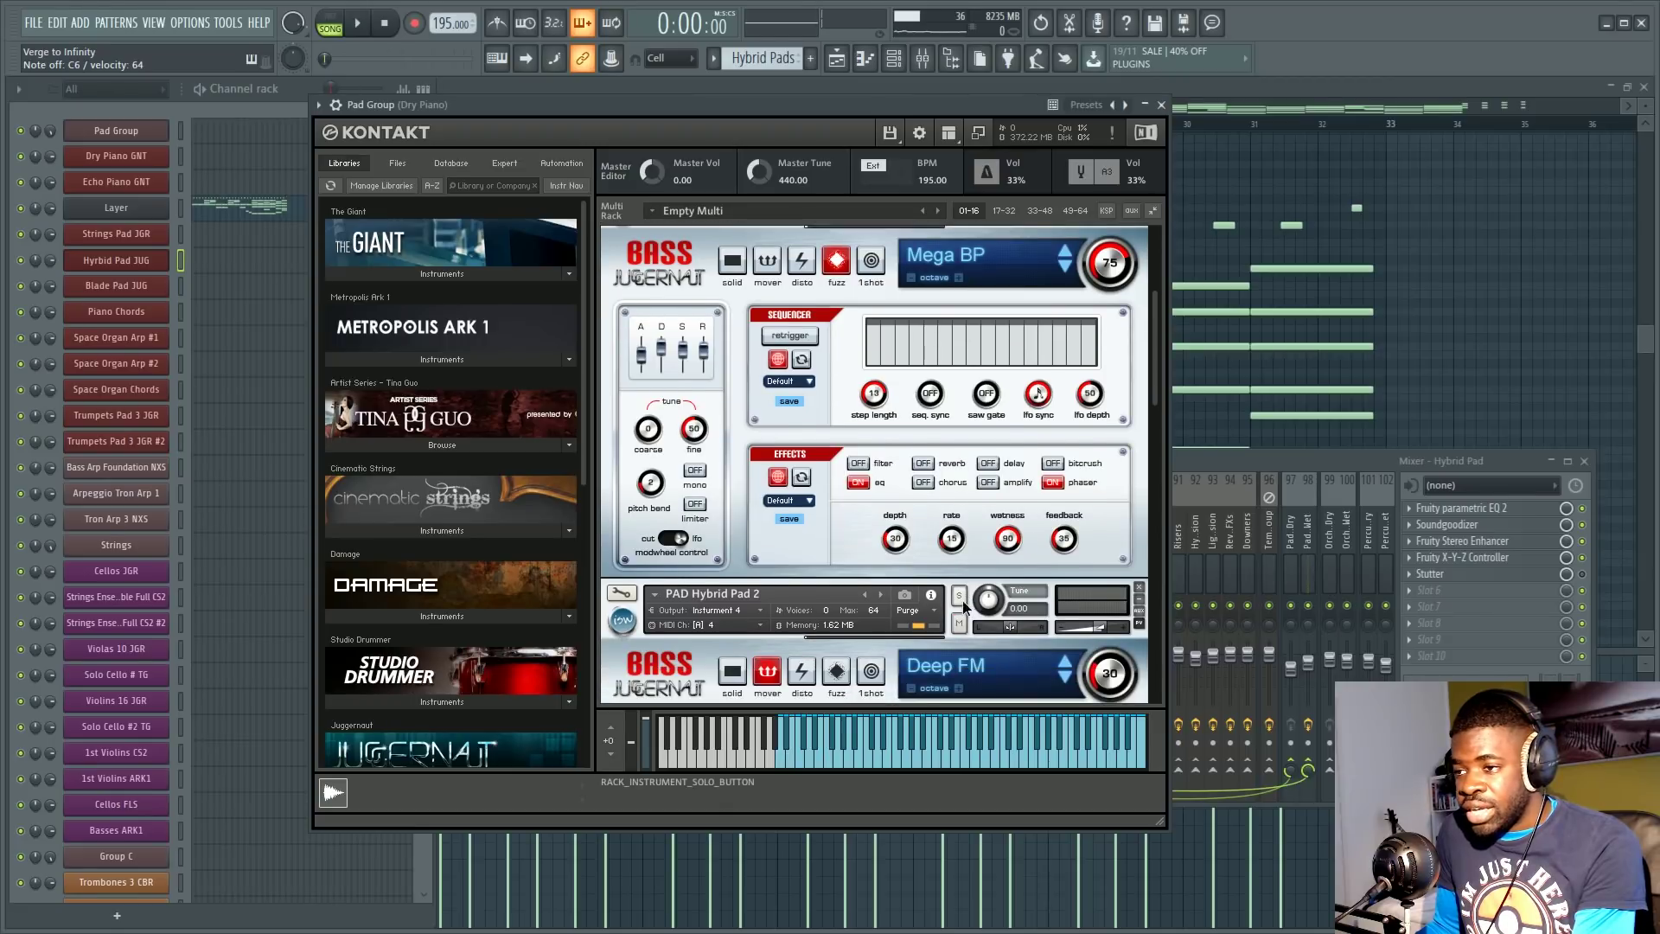
pyautogui.scroll(-1, 963, 586)
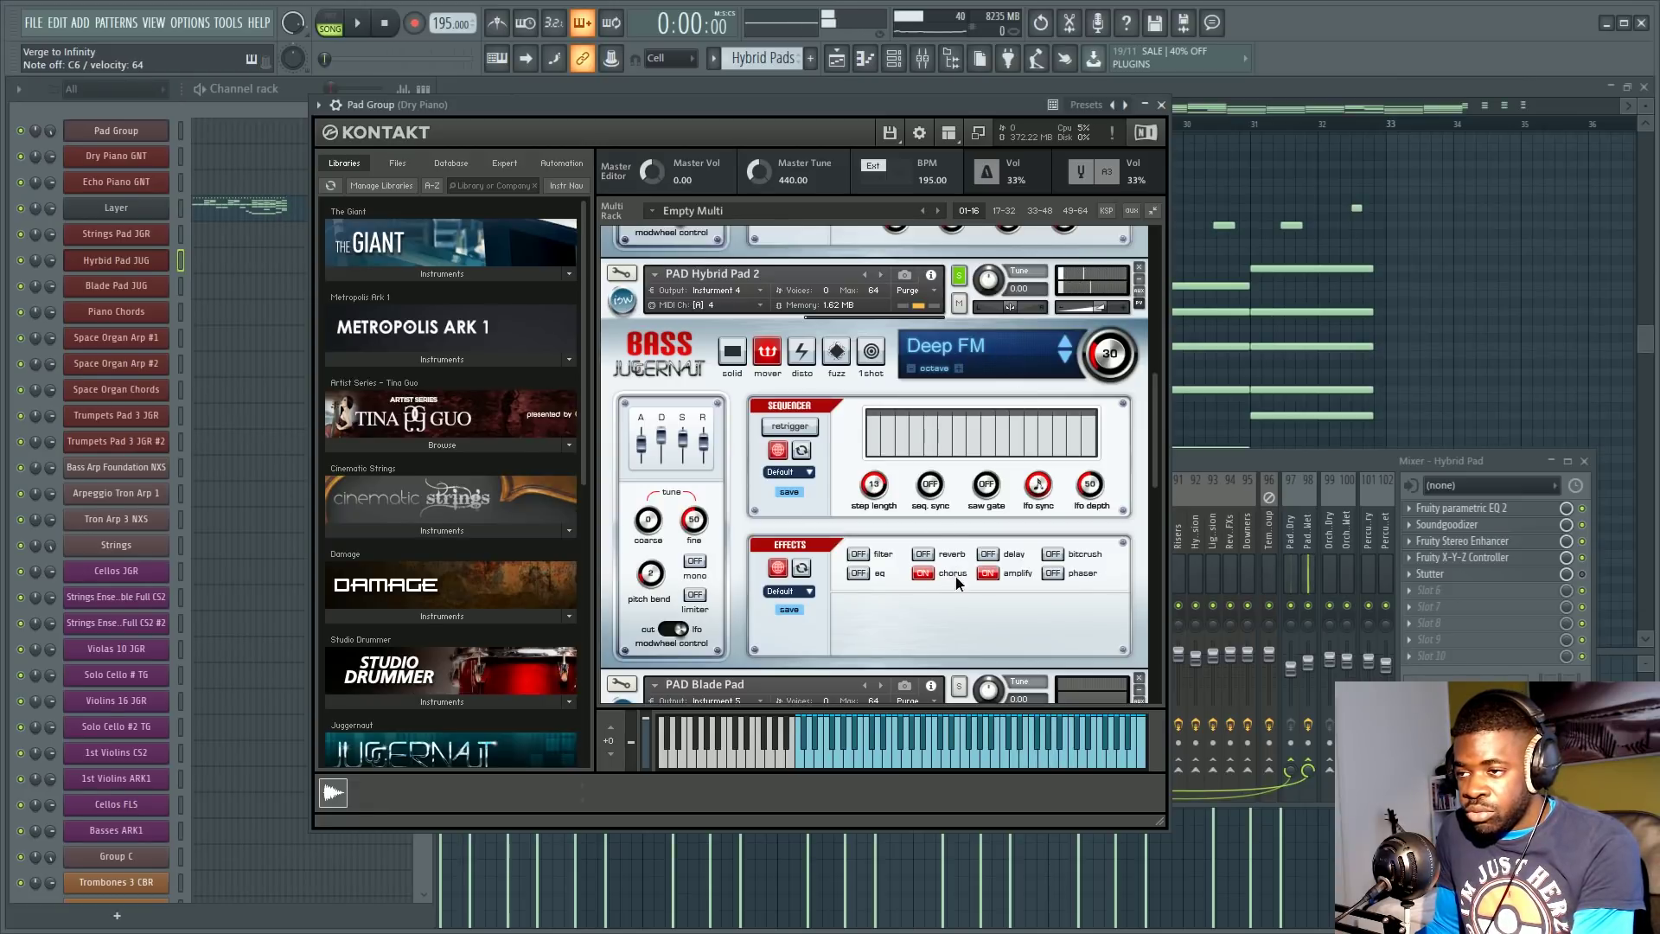
pyautogui.click(1018, 573)
# Step: Unsolo PAD Hybrid Pad 2 and audition both hybrid pads together
pyautogui.scroll(1, 890, 586)
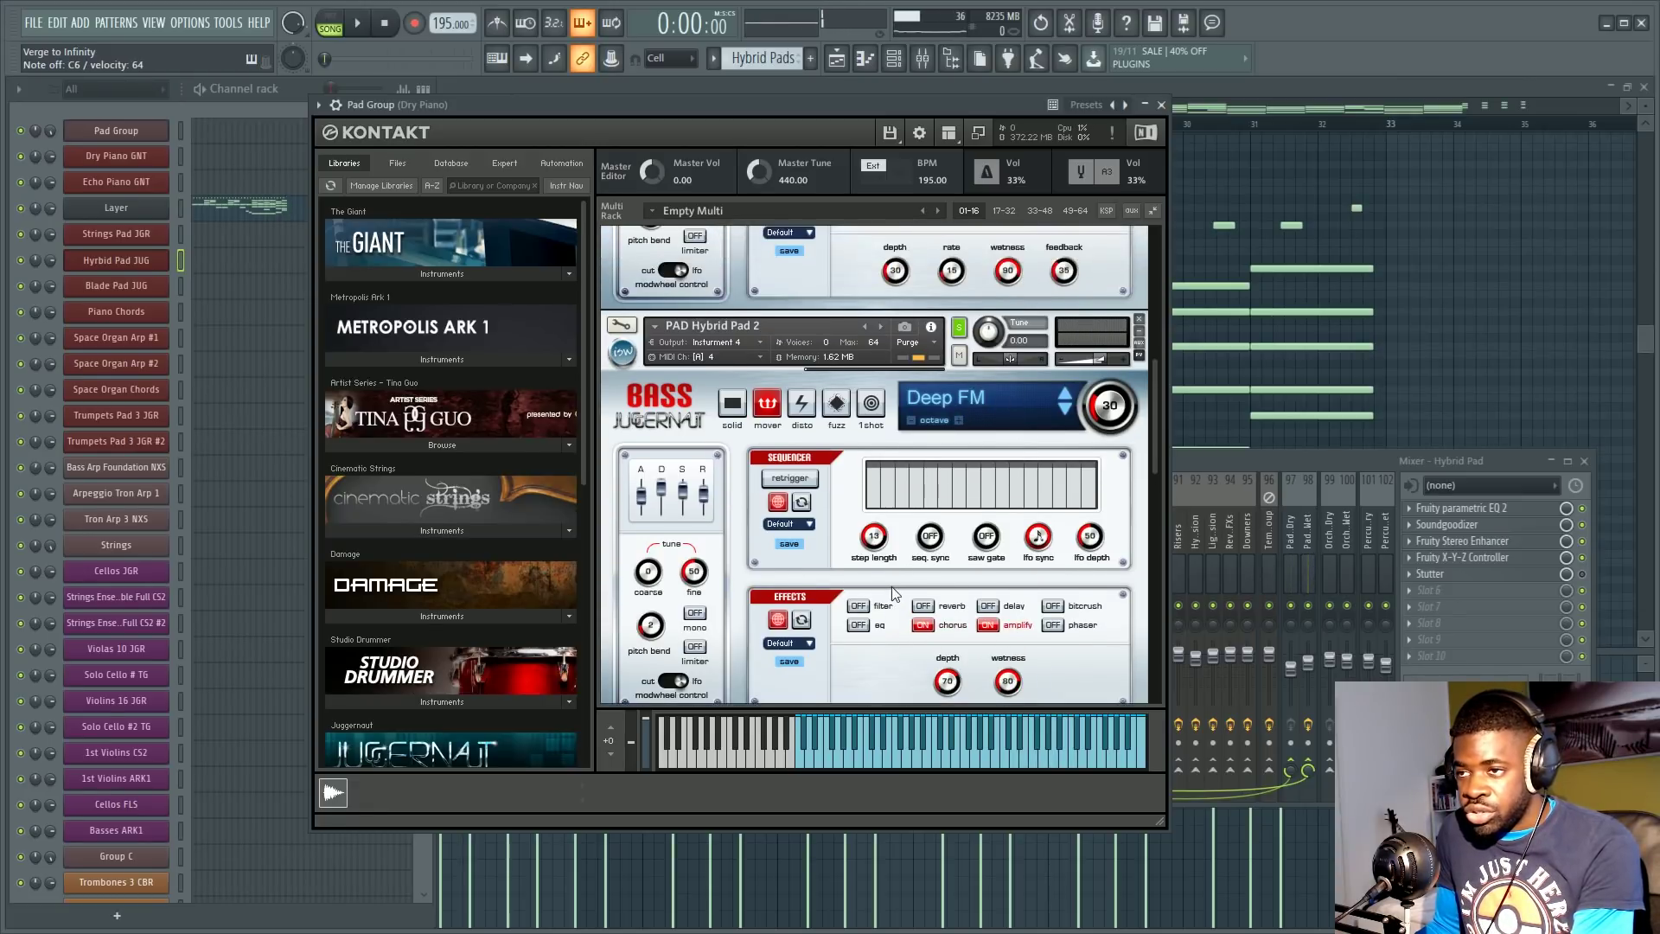
pyautogui.scroll(1, 893, 587)
pyautogui.scroll(3, 933, 467)
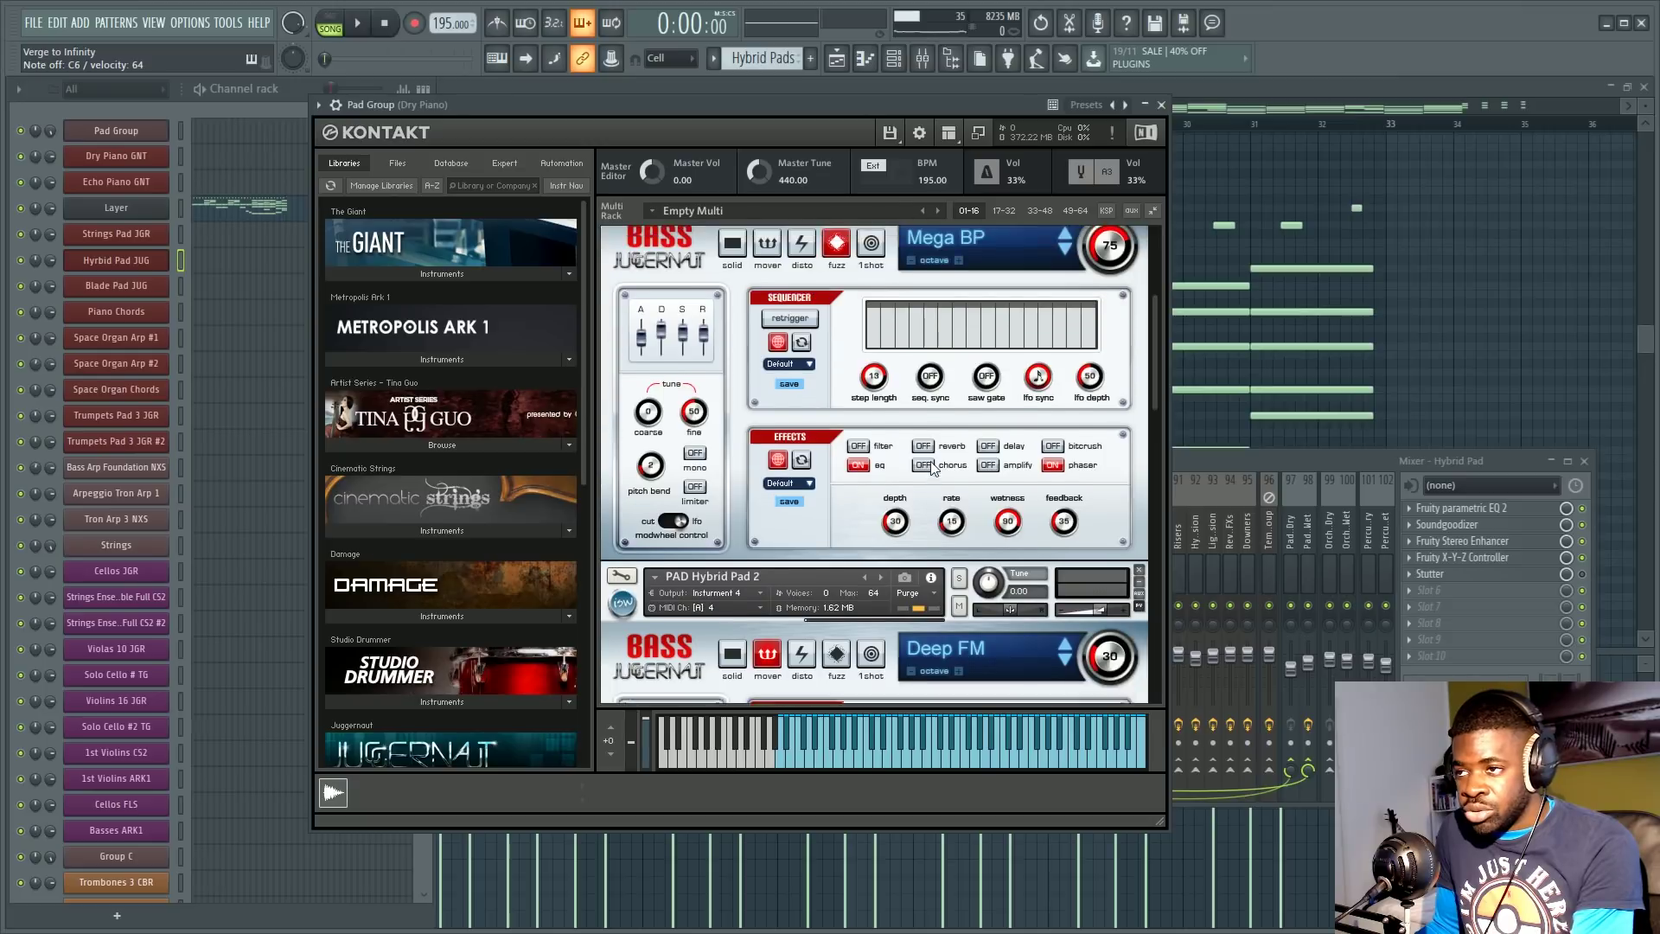
pyautogui.scroll(1, 932, 467)
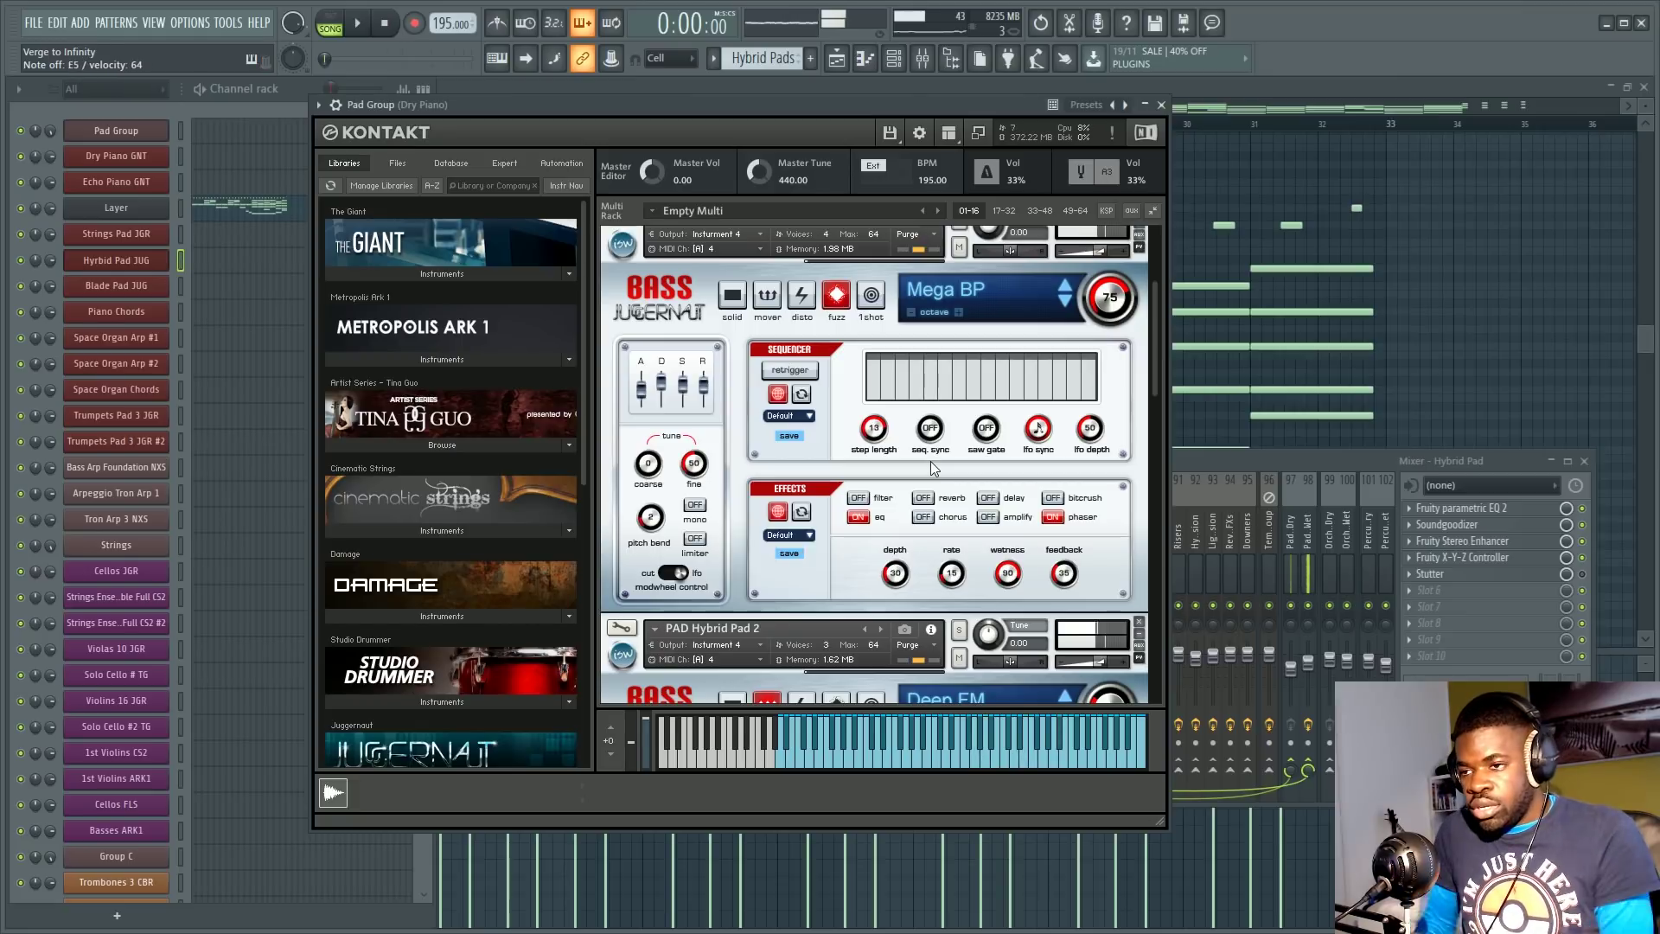
# Step: Play the Hybrid Pads pattern and collapse the PAD Hybrid Pad 2 and PAD Hybrid Pad 1 instruments in the Kontakt rack
pyautogui.scroll(-4, 930, 460)
pyautogui.scroll(-3, 931, 461)
pyautogui.press('space')
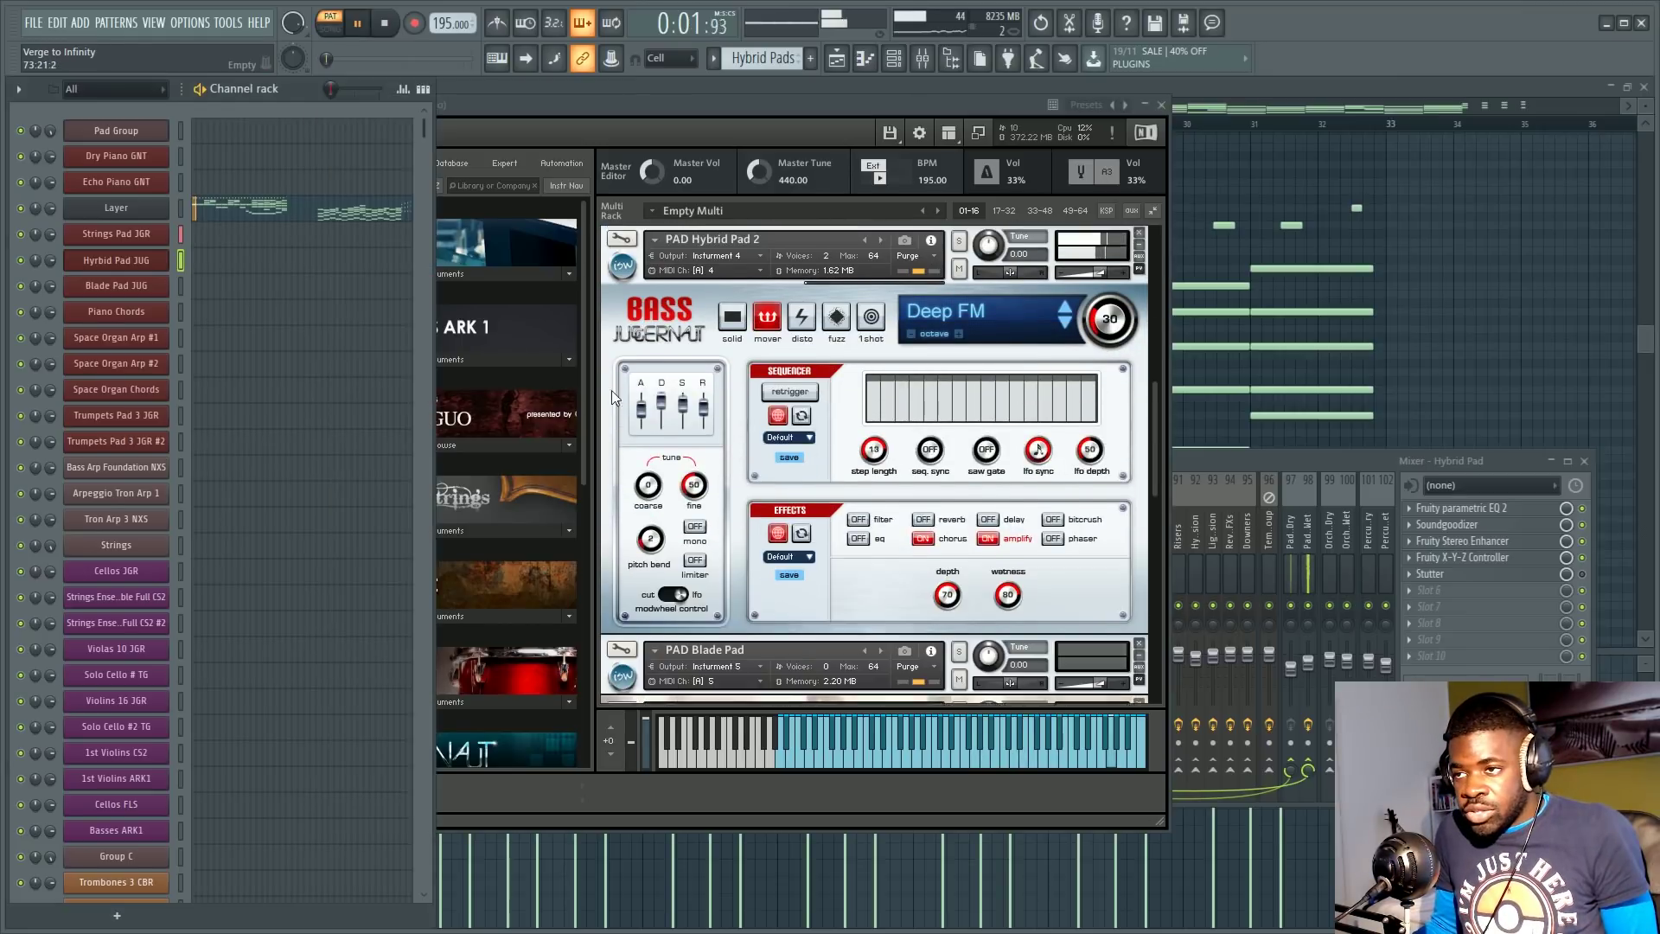
pyautogui.click(620, 256)
pyautogui.scroll(5, 630, 382)
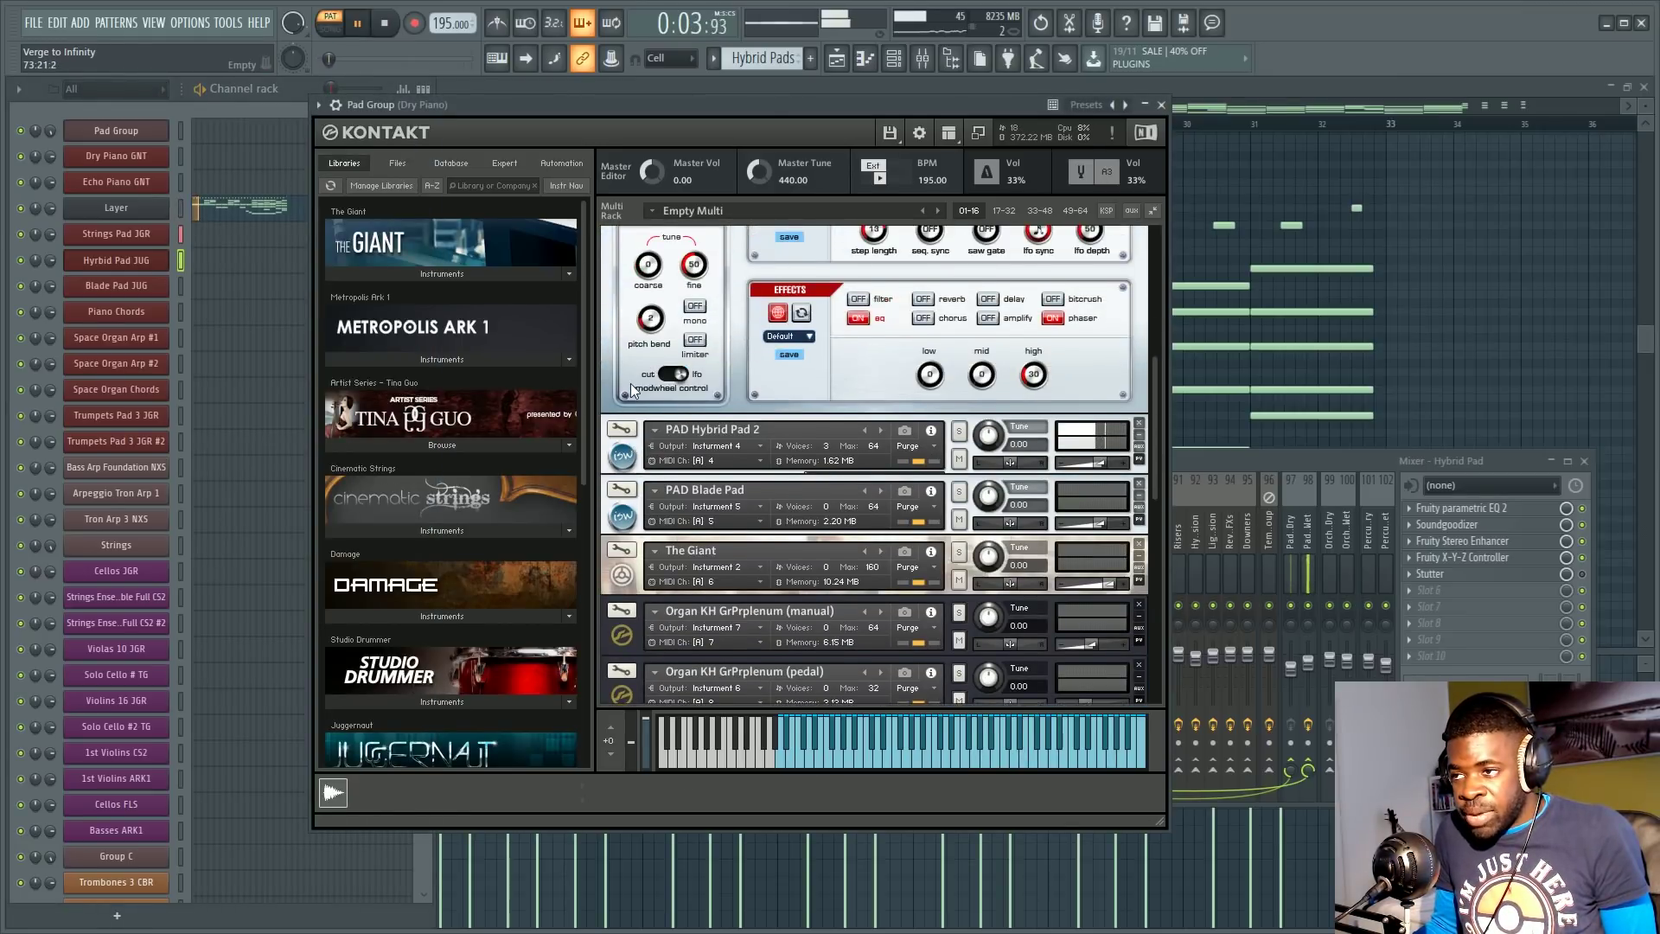
pyautogui.click(620, 243)
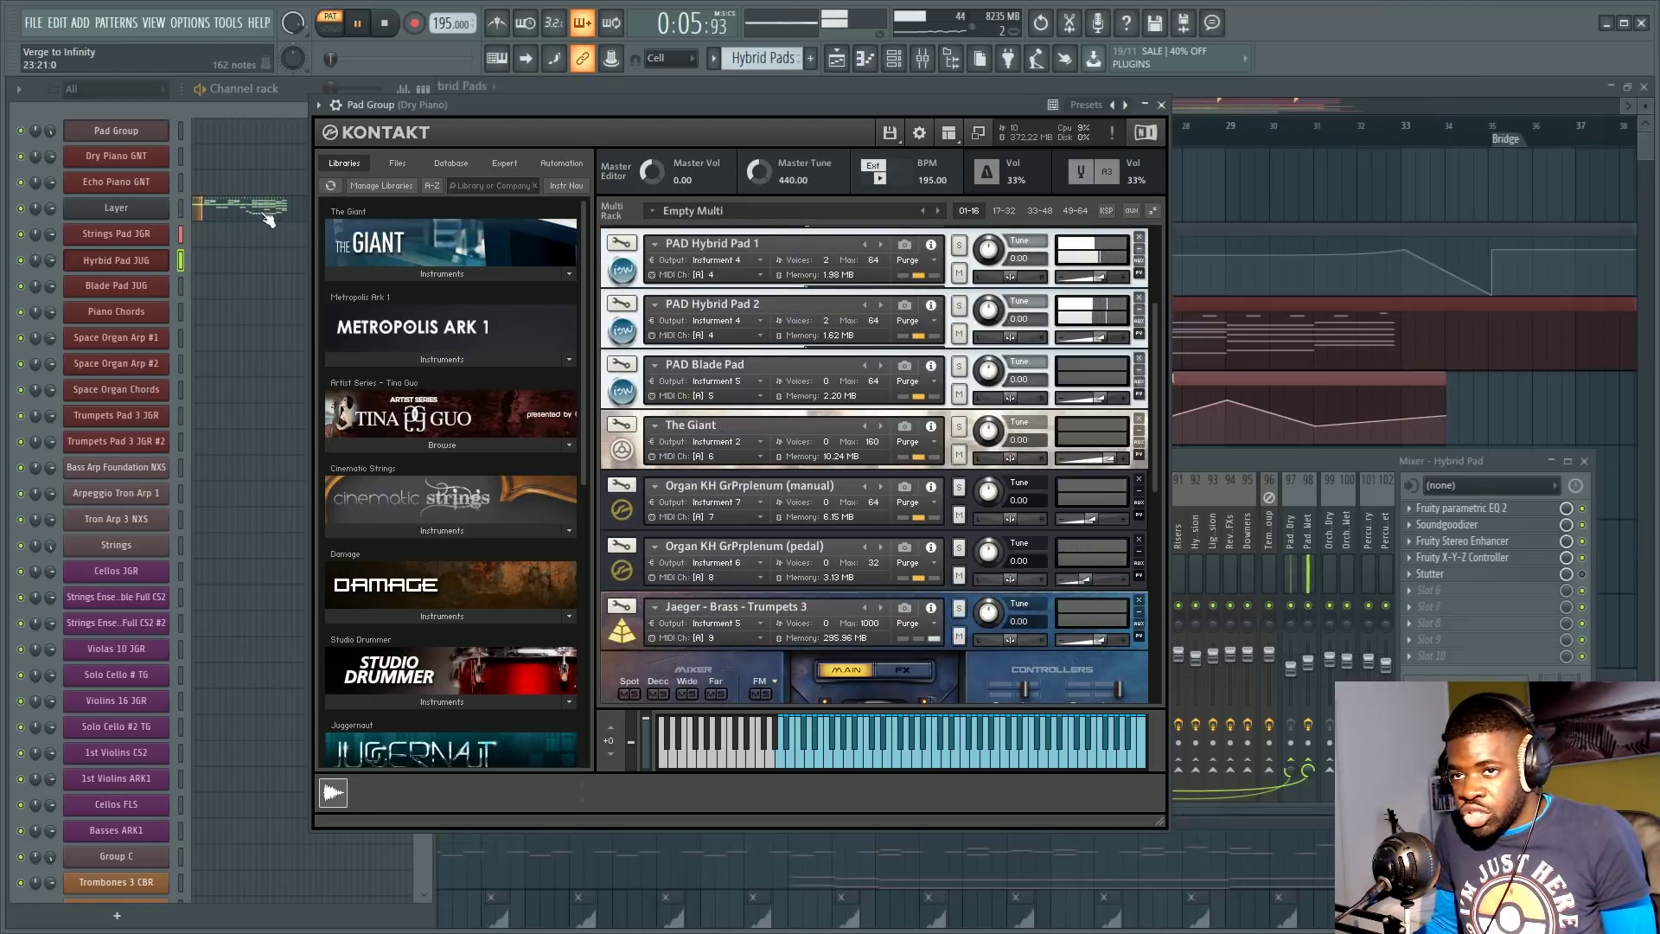
# Step: Audition the Layer channel's notes from about bar 23 in the piano roll, and bring back the channel rack
pyautogui.press('F7')
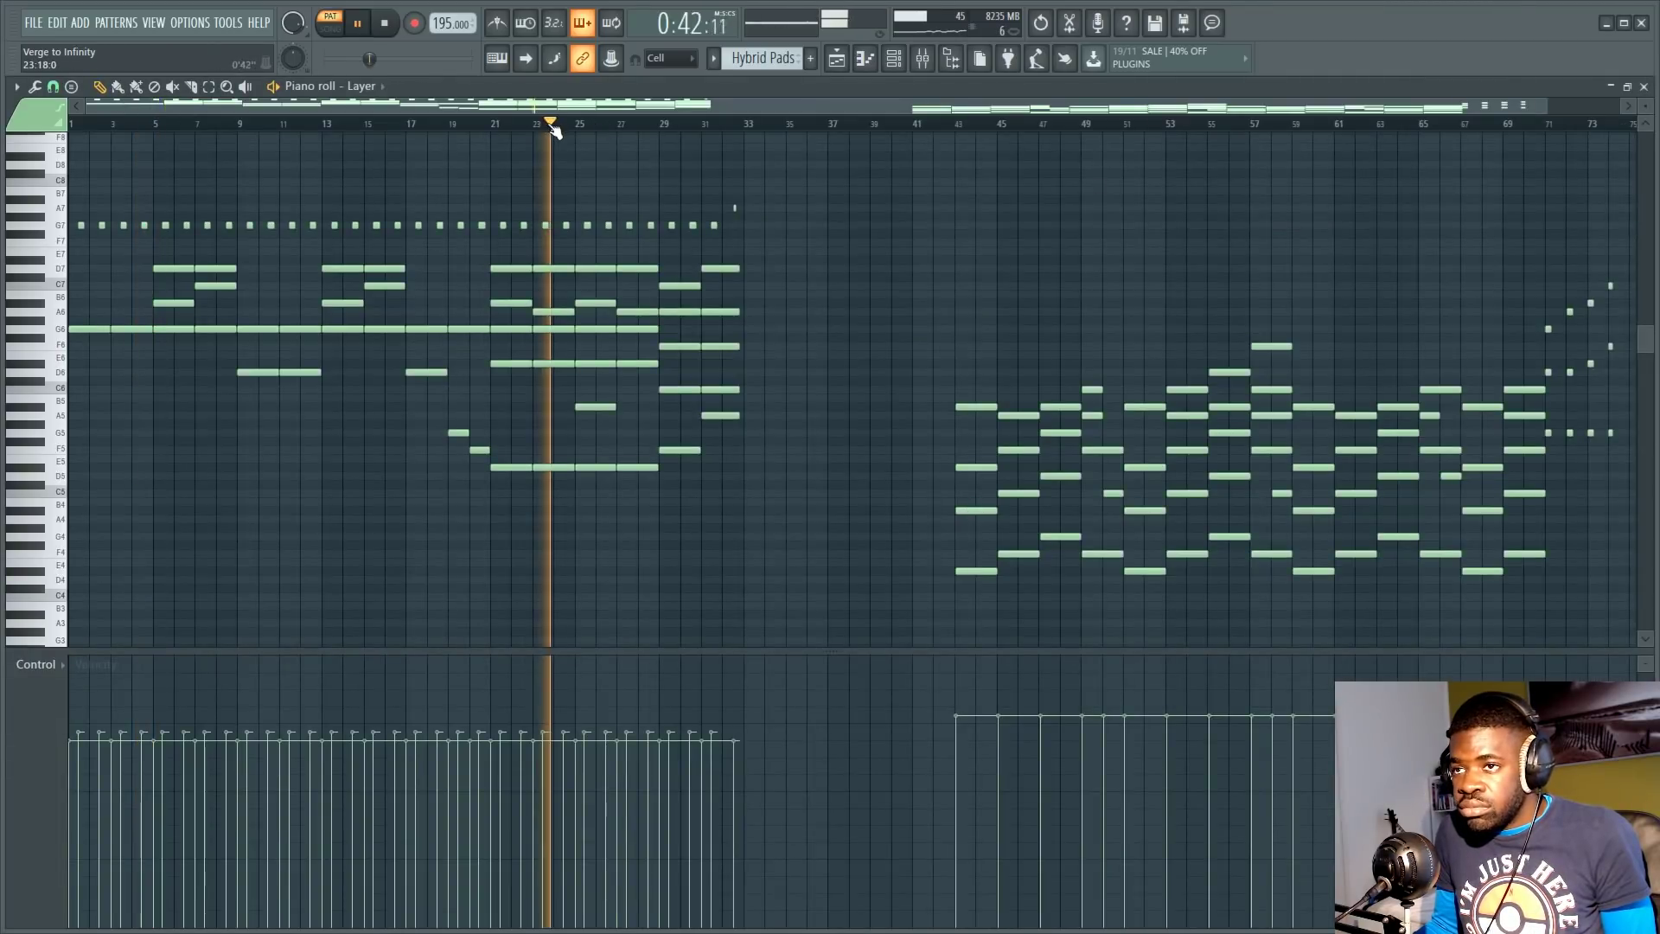
pyautogui.press('F6')
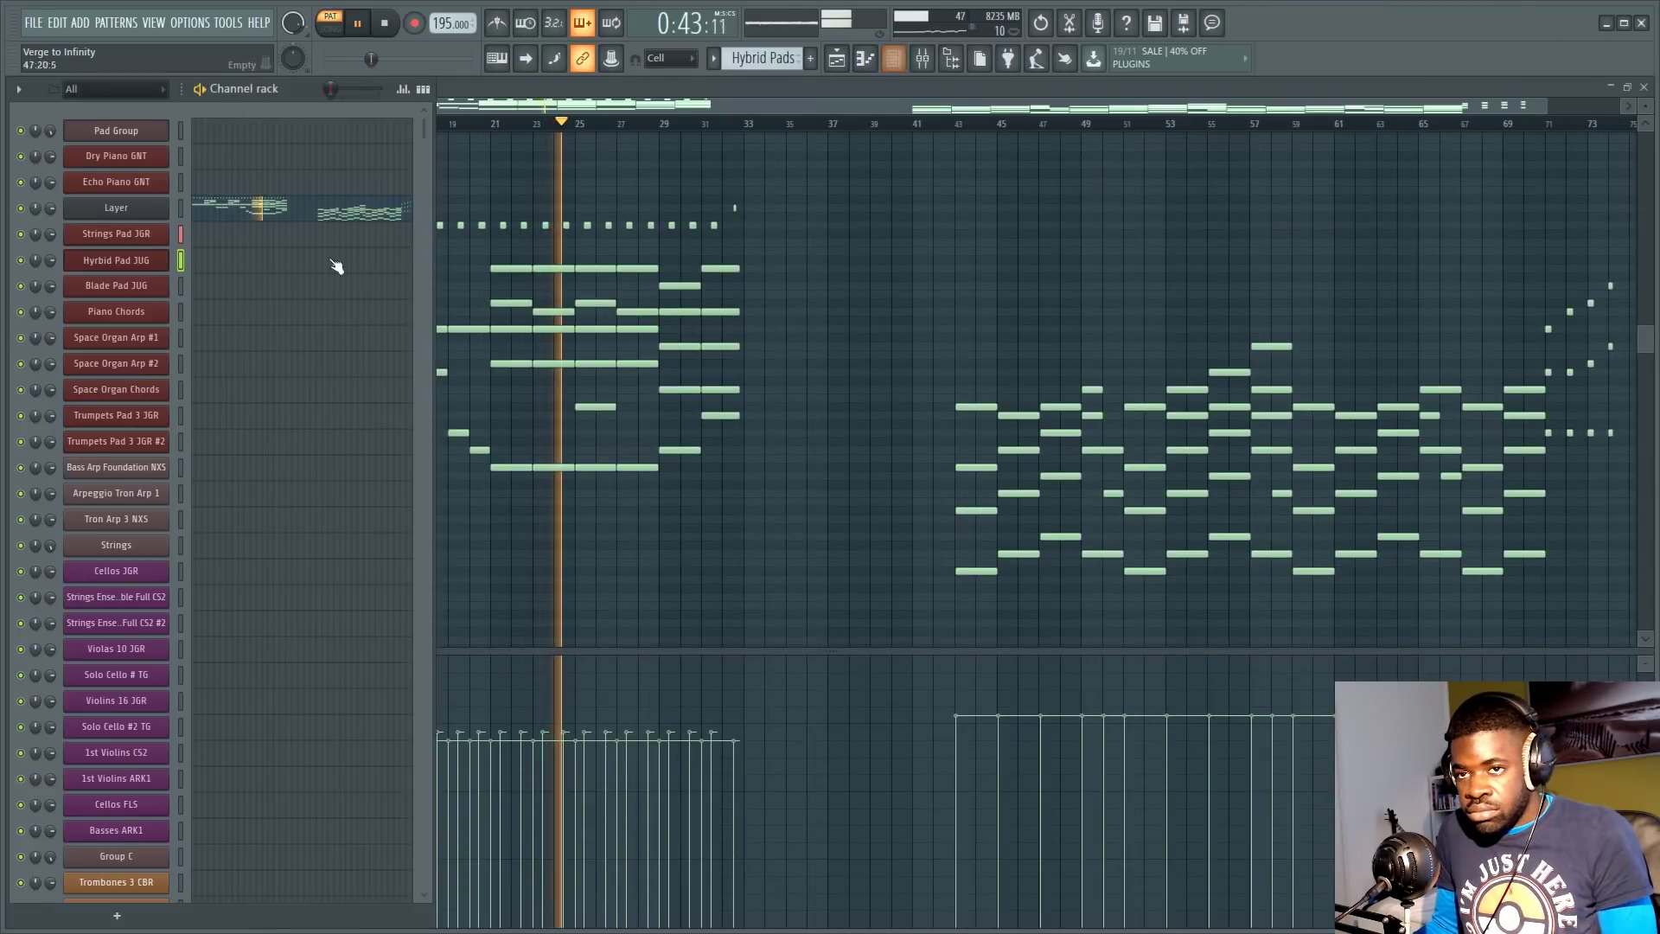
pyautogui.click(134, 156)
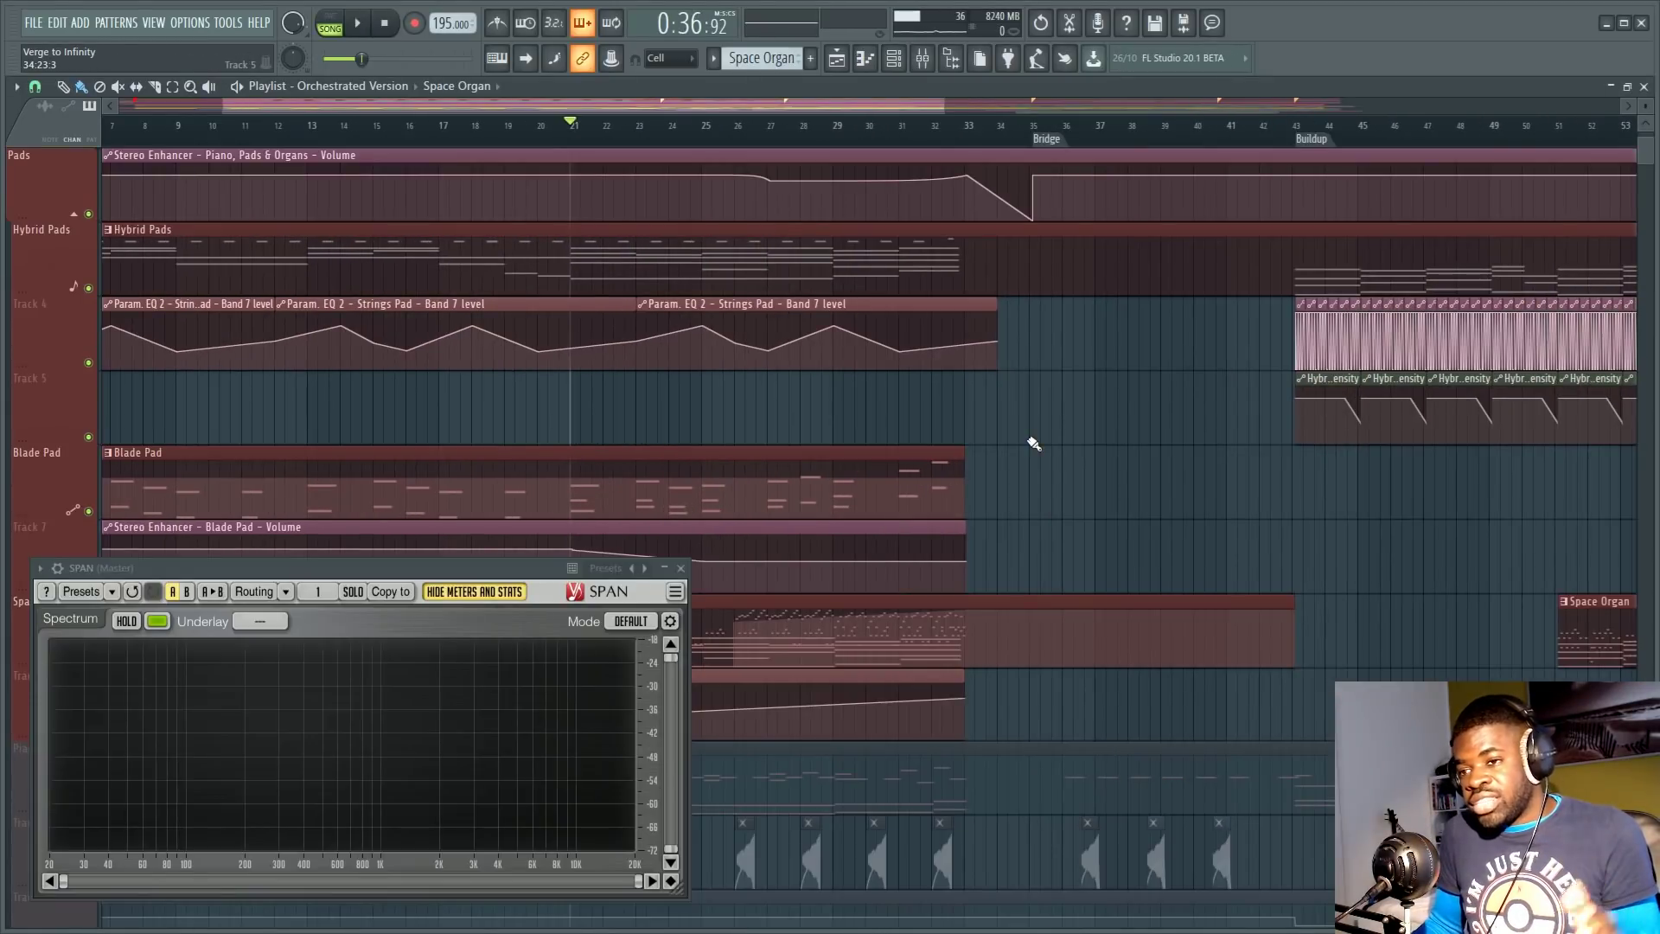
# Step: Solo the Space Organ track together with its Band 7 EQ automation track in the playlist
pyautogui.scroll(-5, 1034, 443)
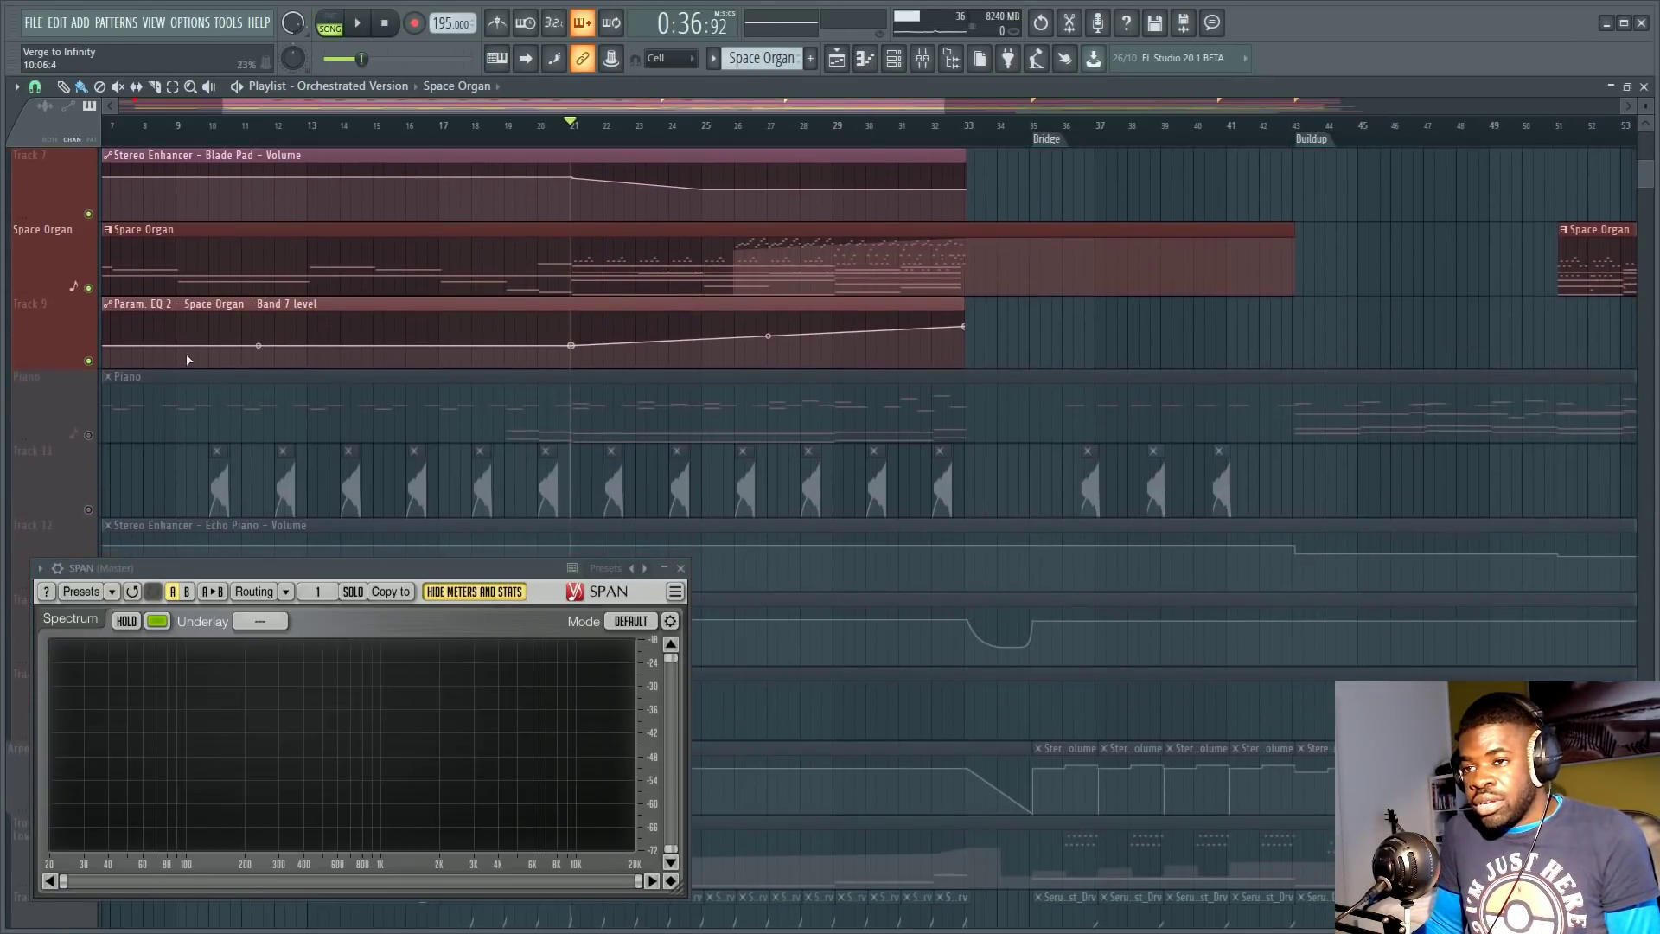
pyautogui.rightClick(89, 359)
pyautogui.keyDown('ctrl'); pyautogui.rightClick(89, 288); pyautogui.keyUp('ctrl')
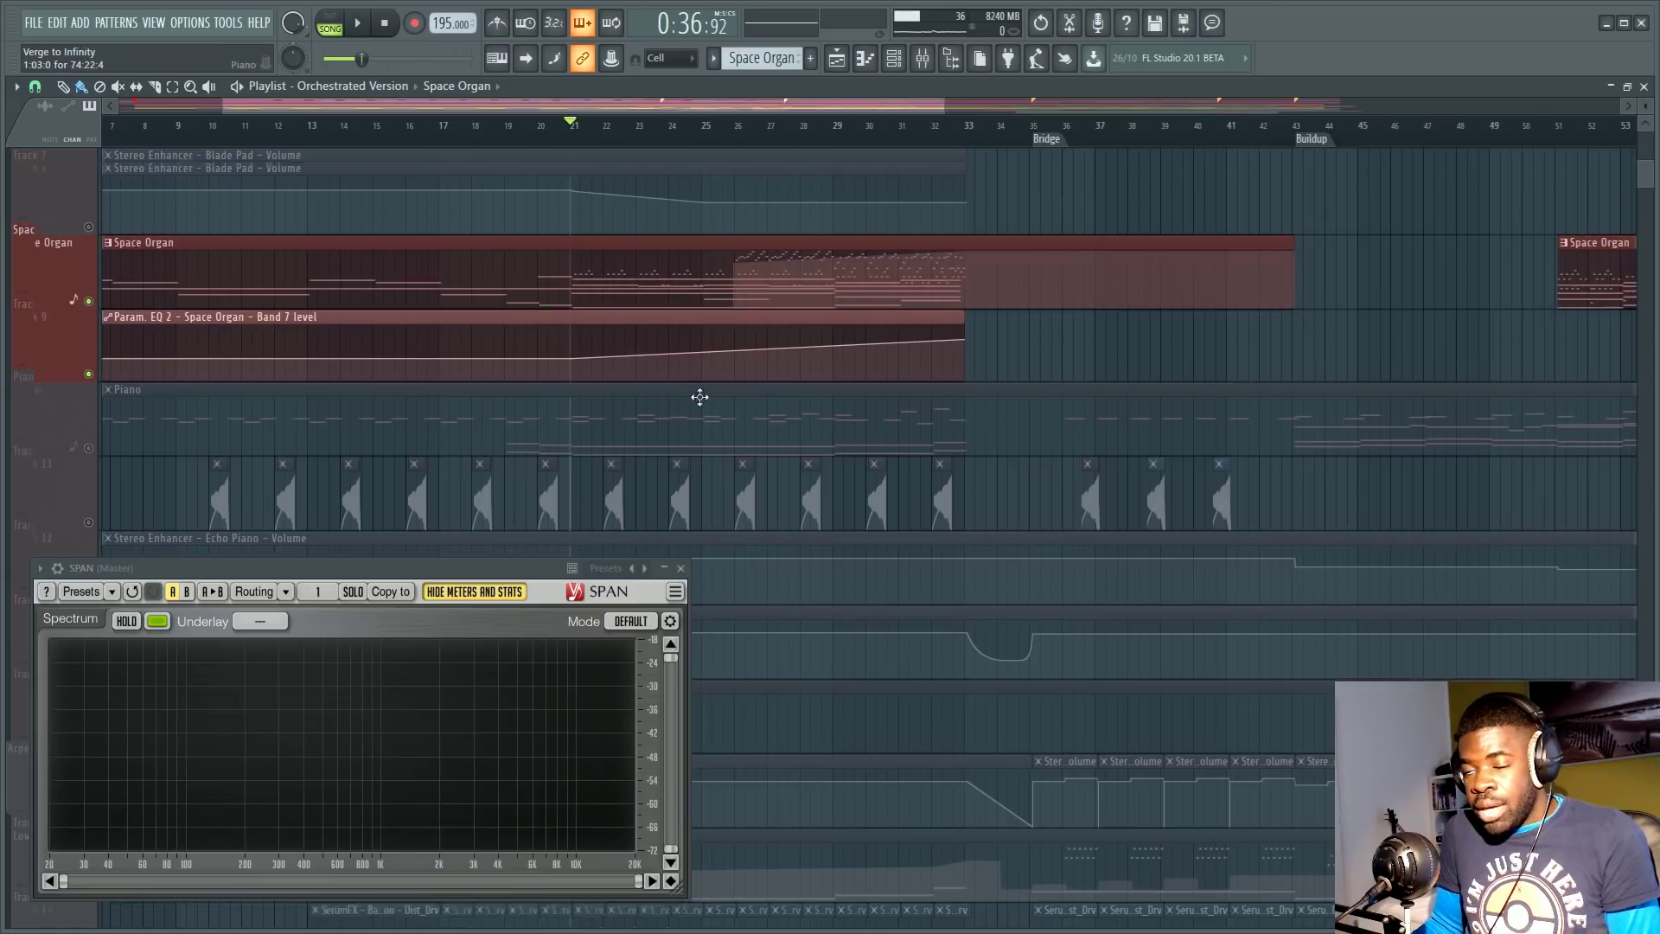
pyautogui.scroll(1, 696, 393)
pyautogui.scroll(3, 1649, 130)
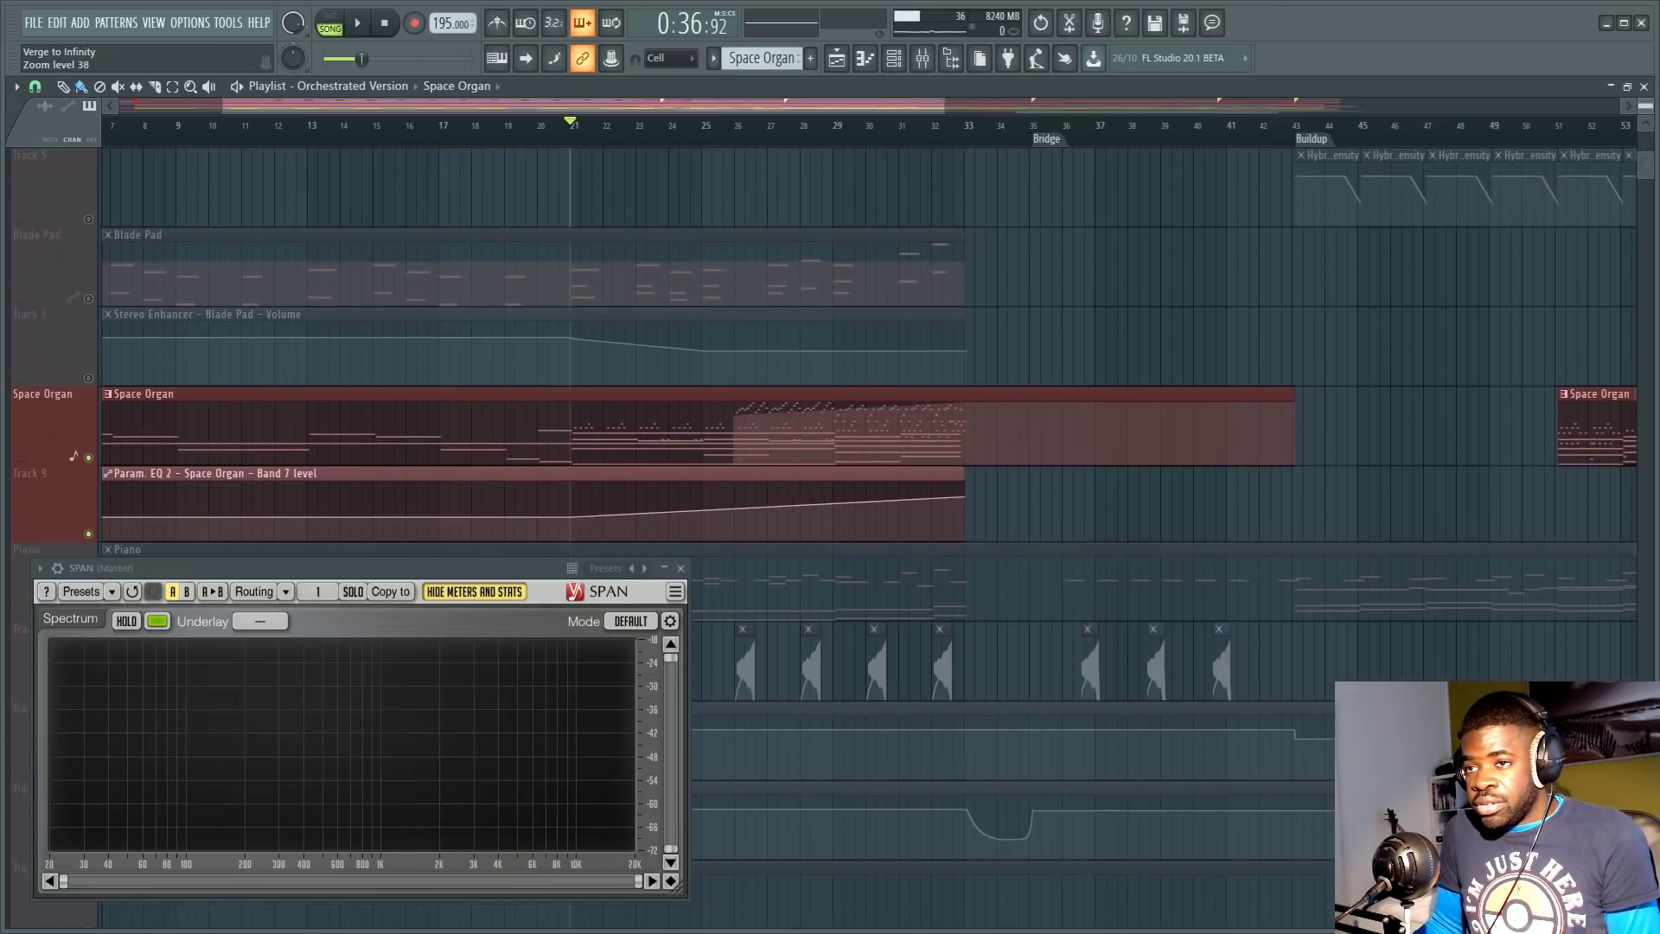
# Step: Solo the Blade Pad and Hybrid Pads tracks together with the Blade Pad volume and Strings Pad EQ automation tracks
pyautogui.scroll(-2, 125, 479)
pyautogui.rightClick(89, 393)
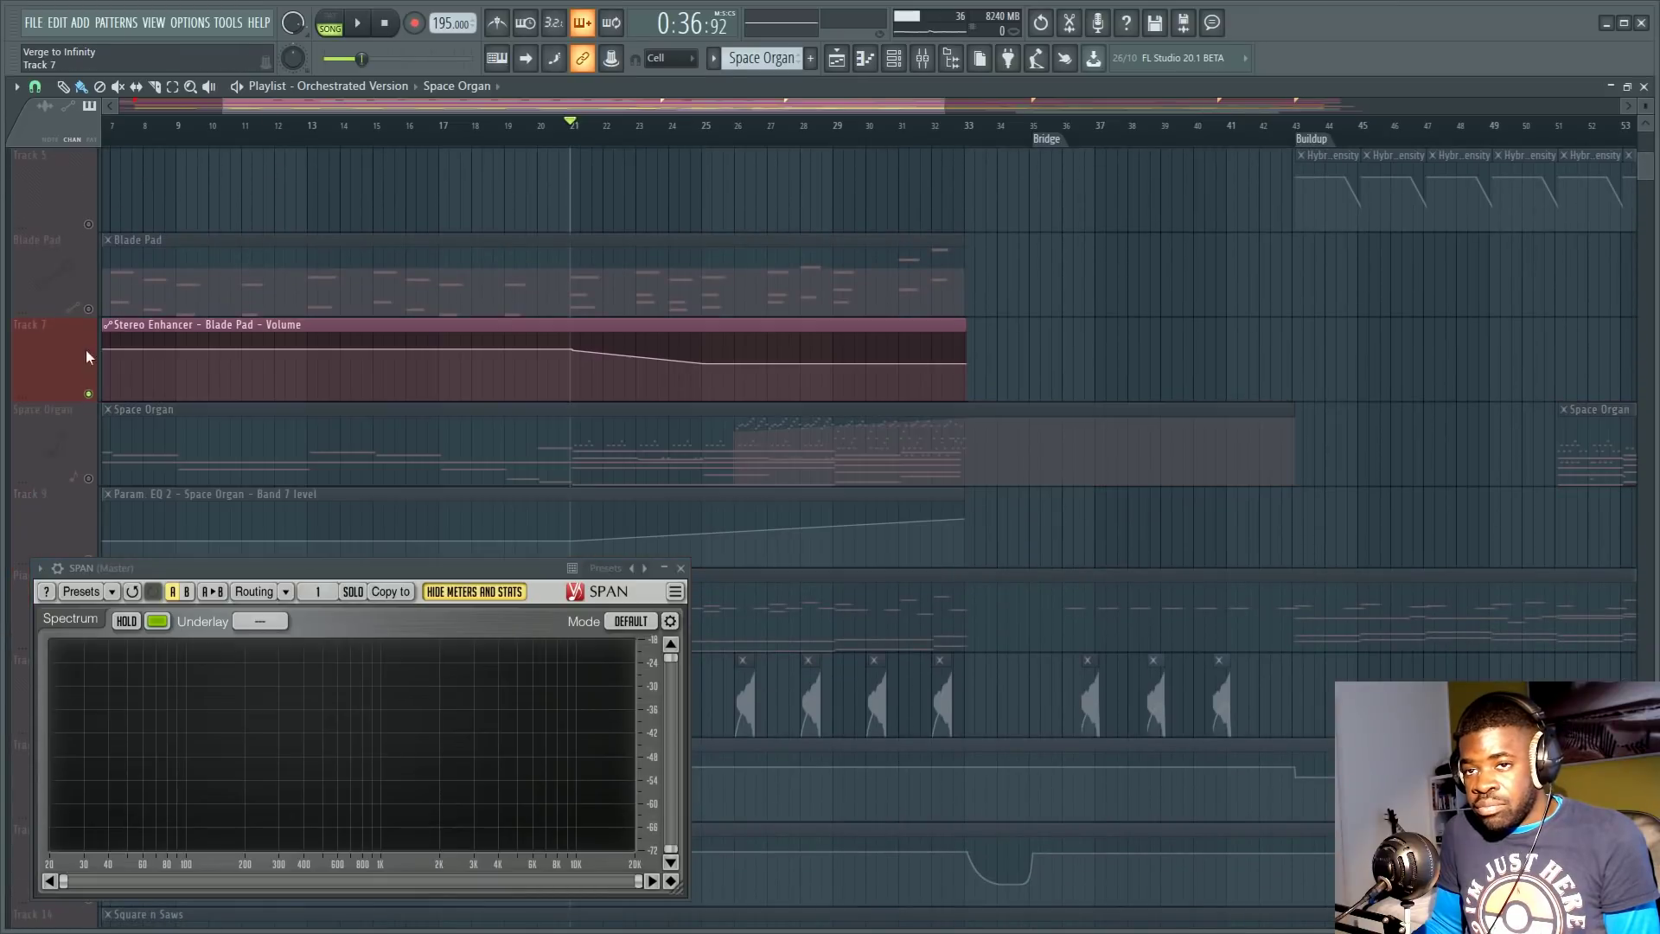
pyautogui.keyDown('ctrl'); pyautogui.rightClick(89, 308); pyautogui.keyUp('ctrl')
pyautogui.scroll(3, 83, 348)
pyautogui.keyDown('ctrl'); pyautogui.rightClick(88, 393); pyautogui.keyUp('ctrl')
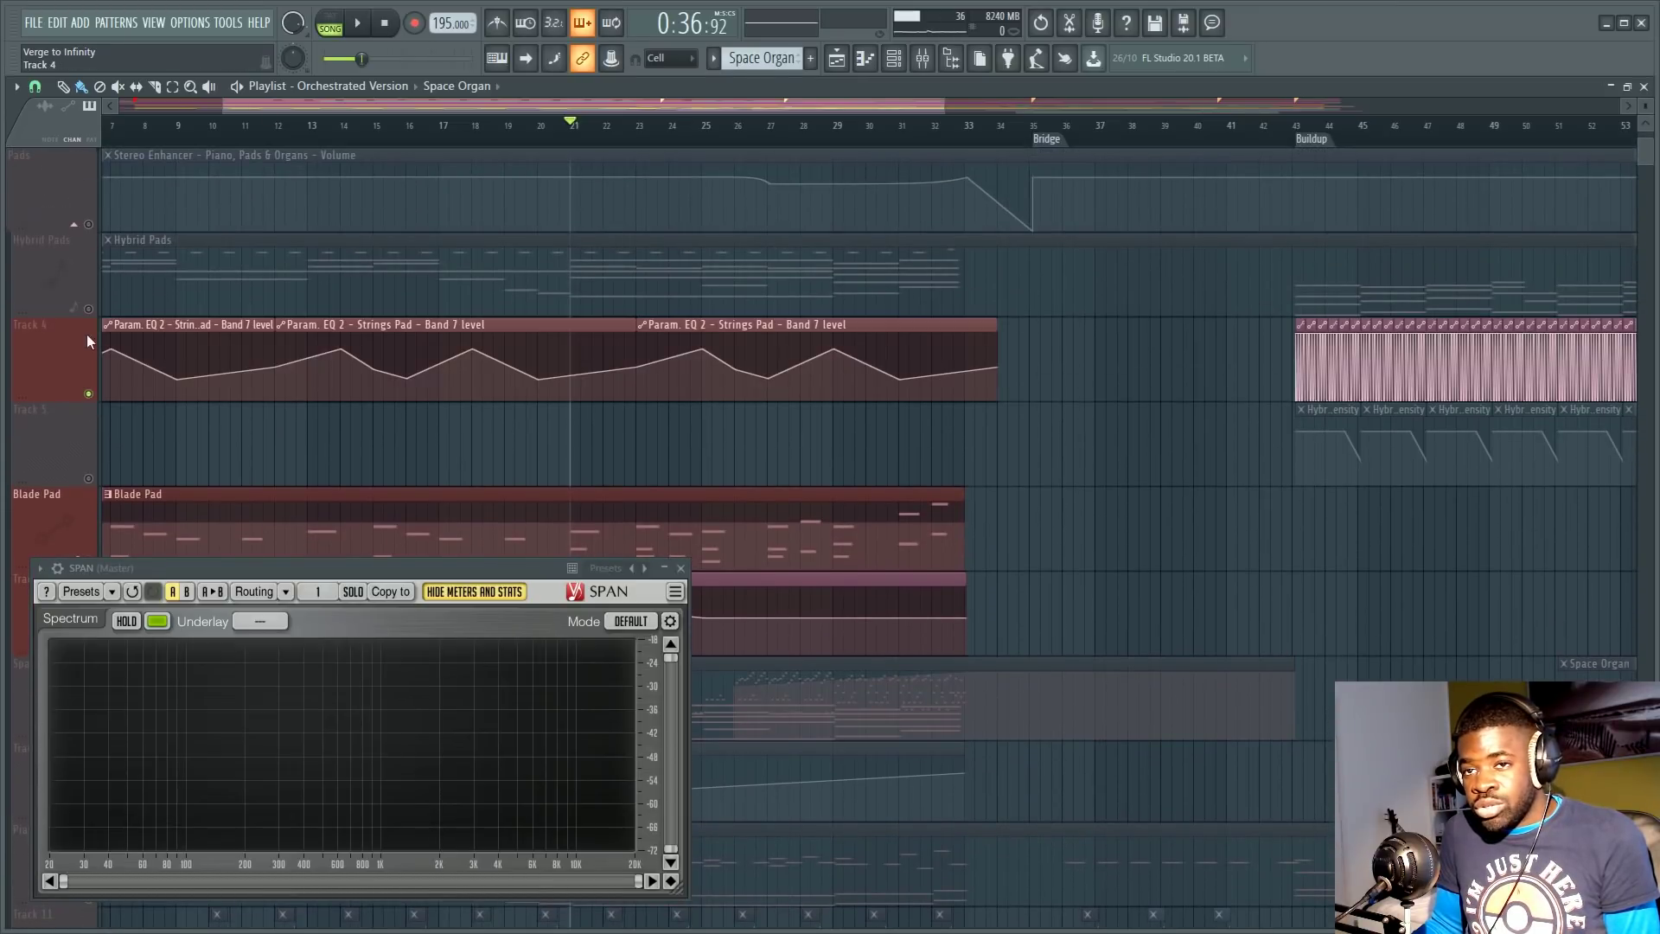
pyautogui.keyDown('ctrl'); pyautogui.rightClick(89, 308); pyautogui.keyUp('ctrl')
pyautogui.scroll(-2, 216, 372)
pyautogui.scroll(1, 271, 389)
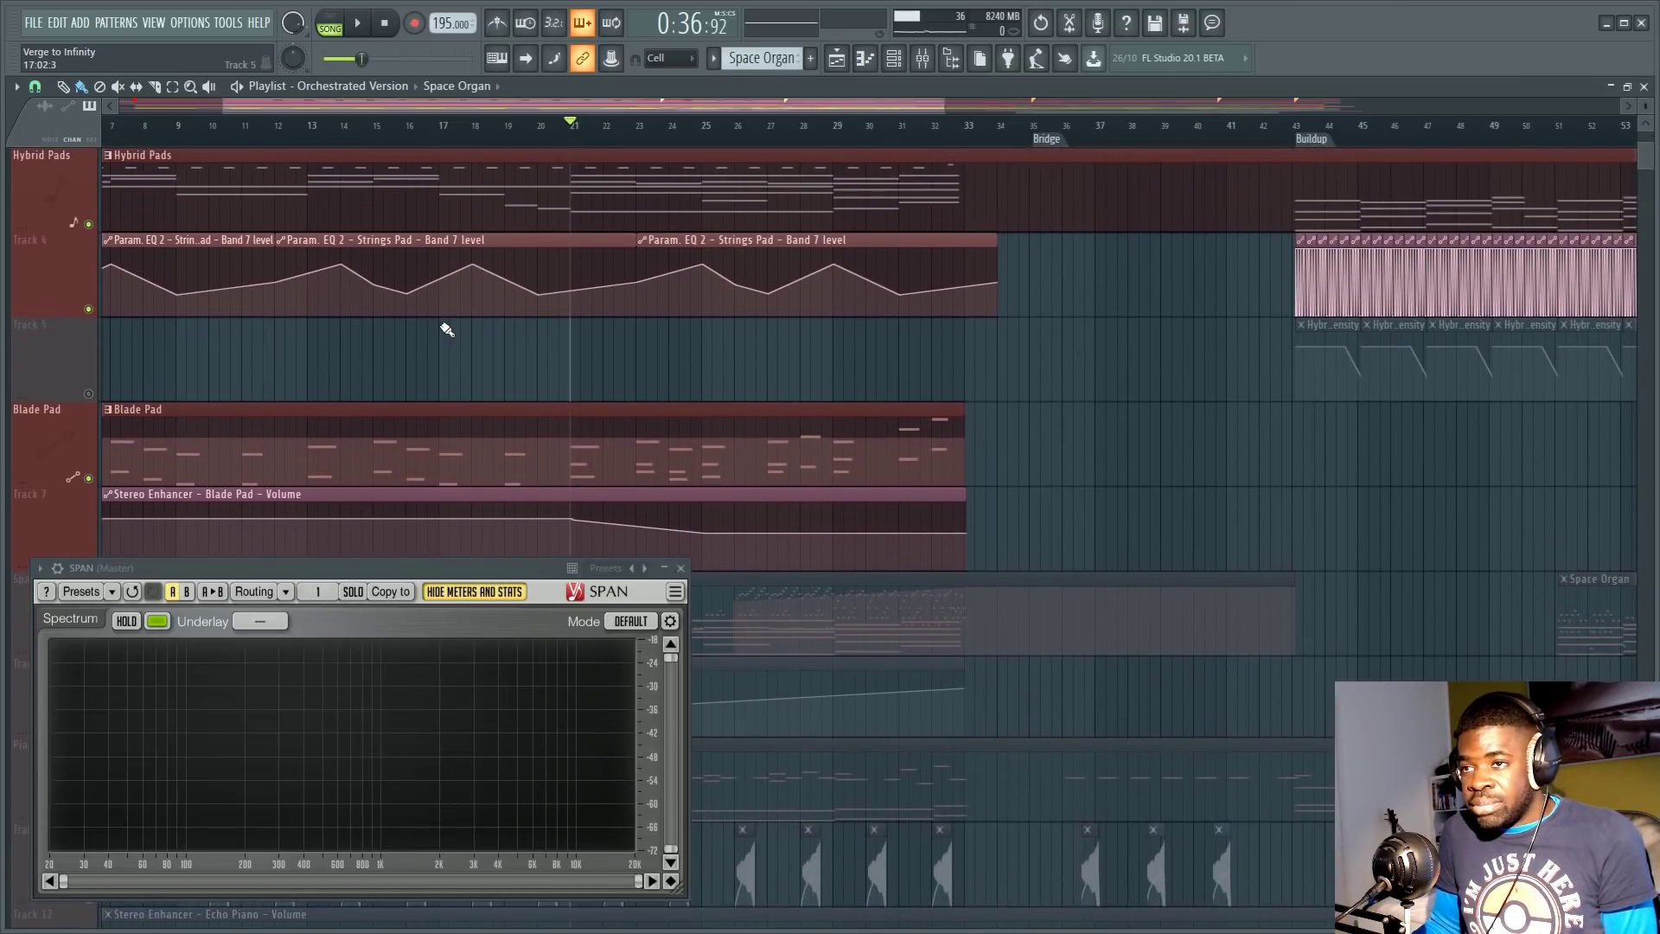
pyautogui.scroll(-2, 611, 137)
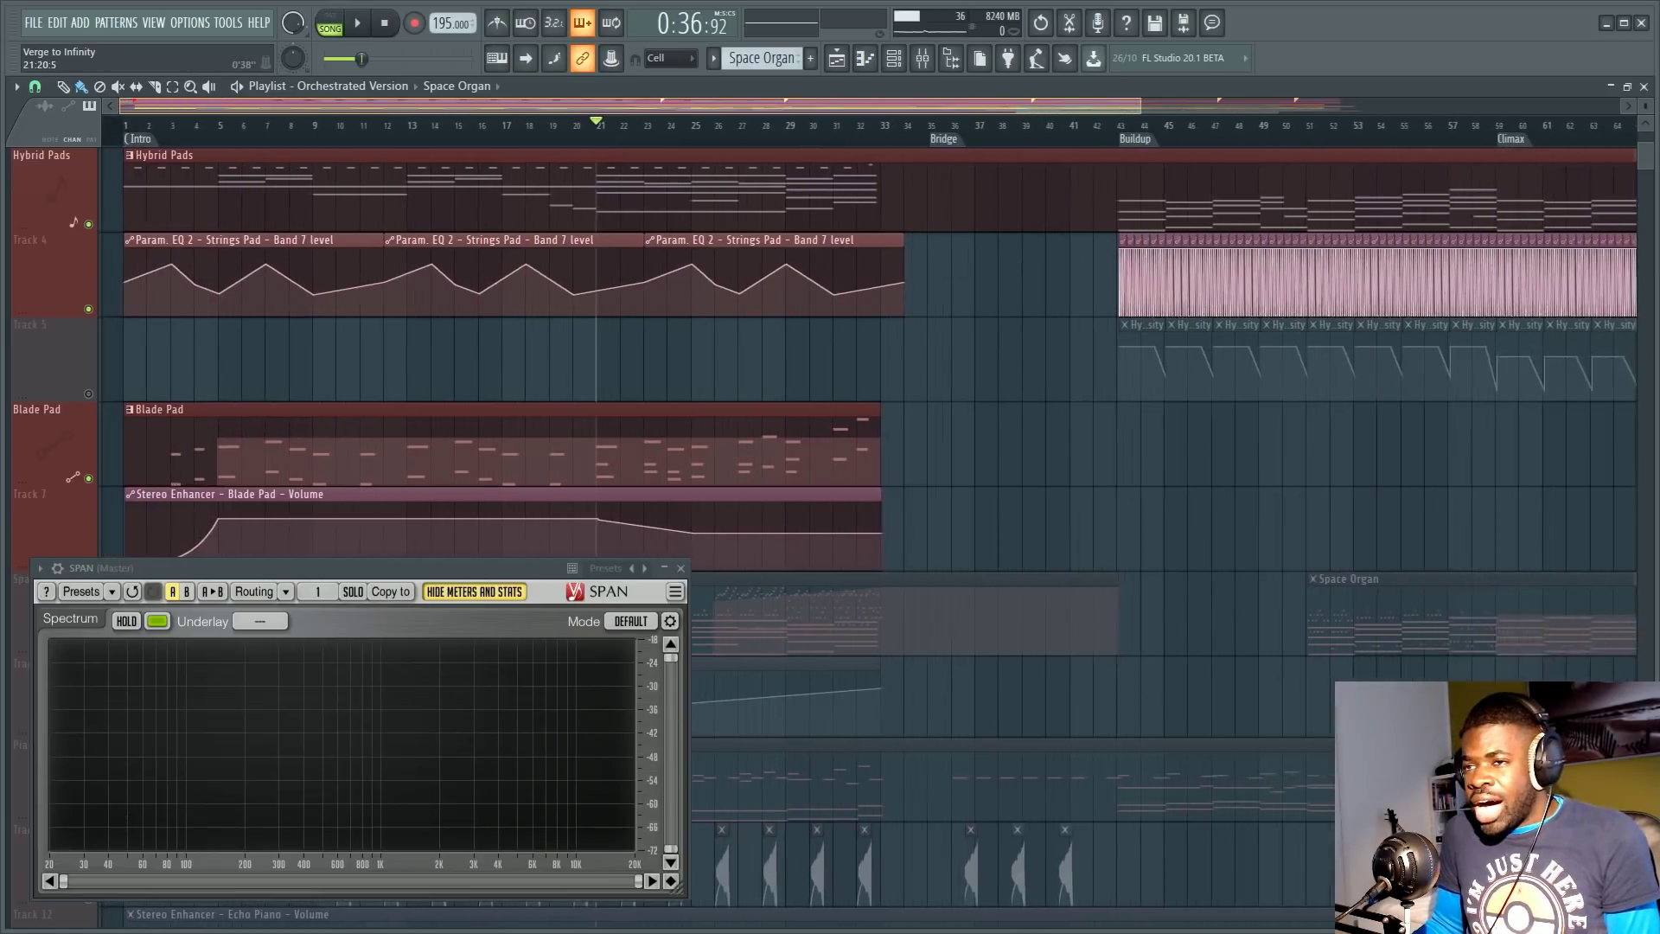
pyautogui.scroll(2, 605, 138)
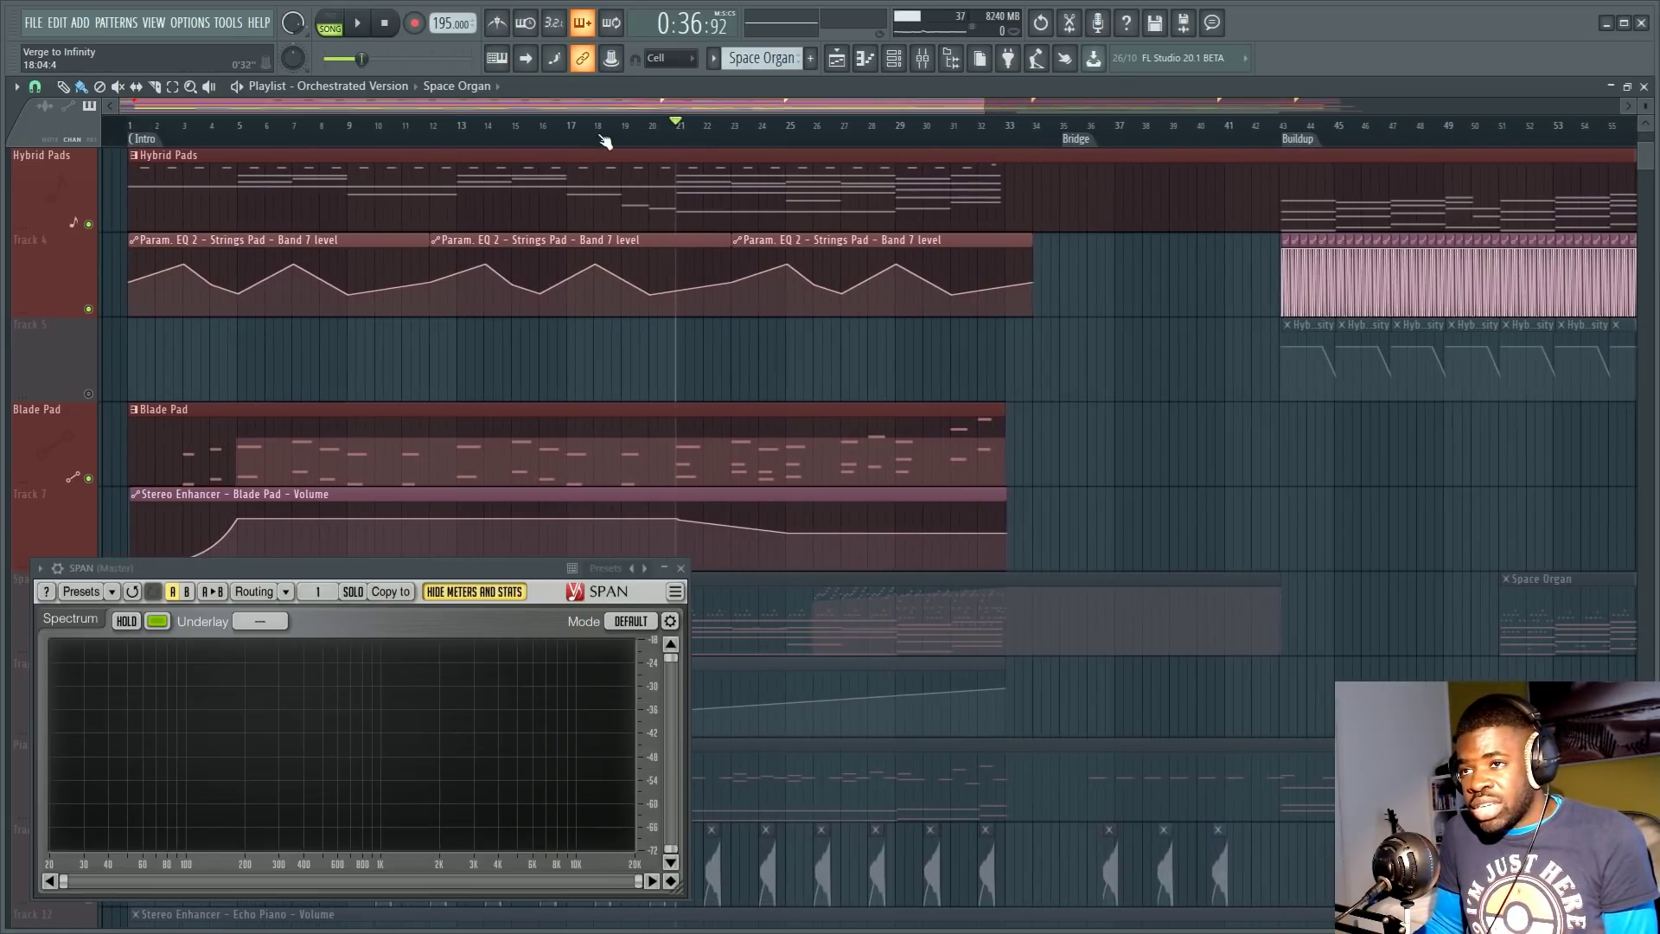
pyautogui.moveTo(662, 110); pyautogui.dragTo(679, 128)
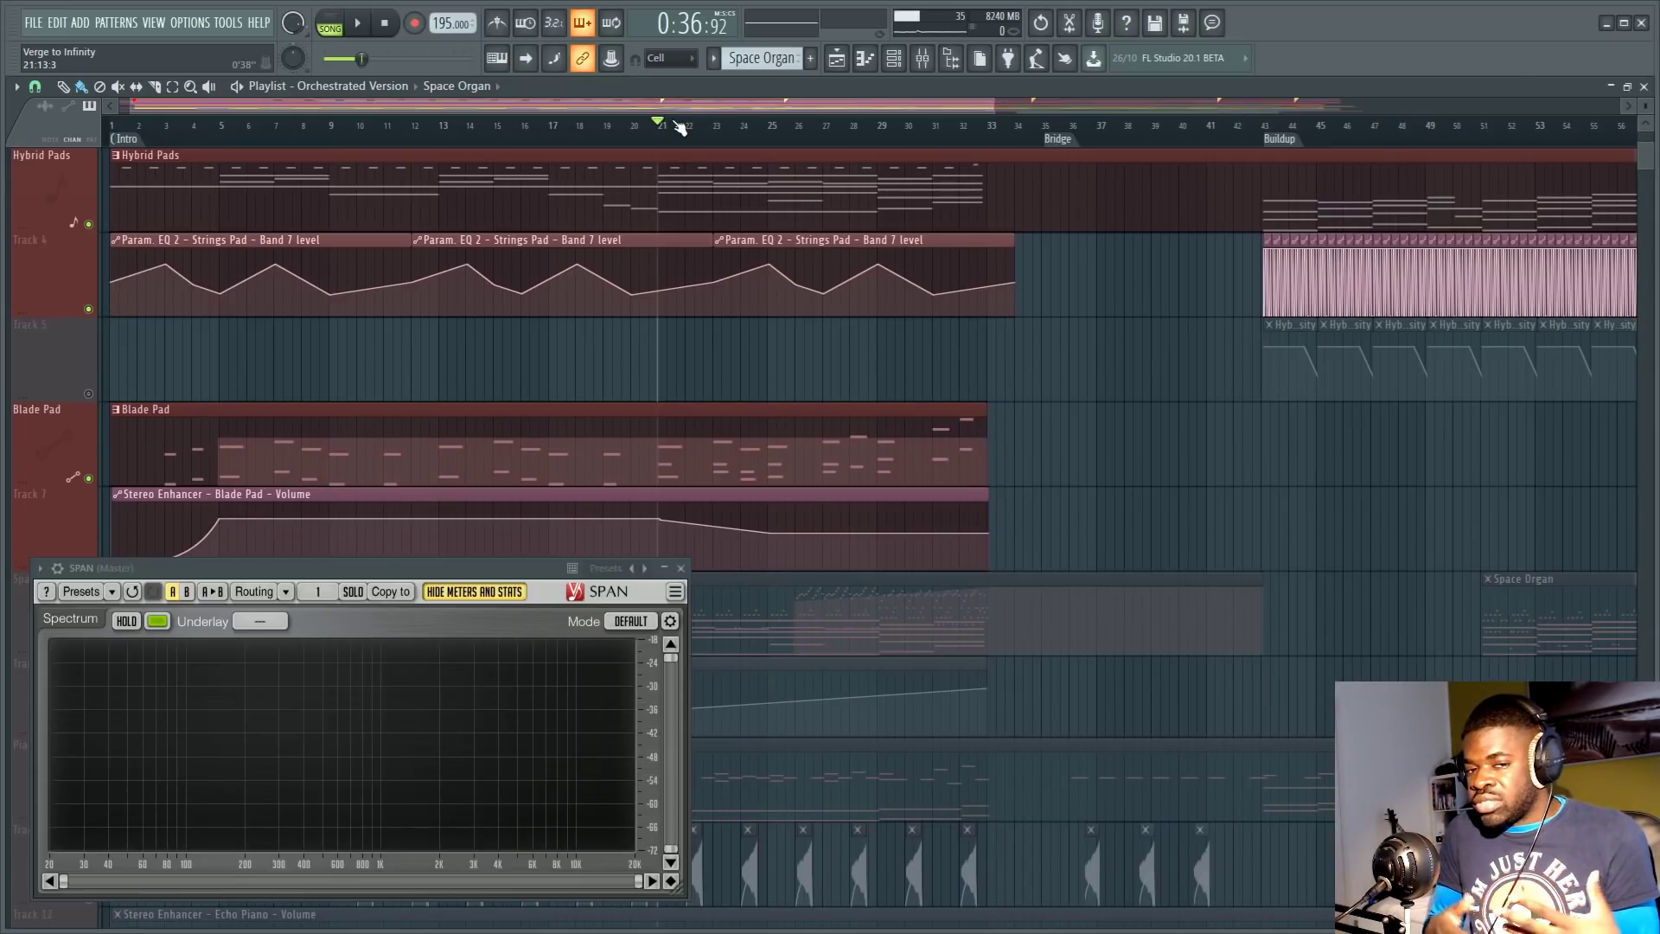
pyautogui.press('F6')
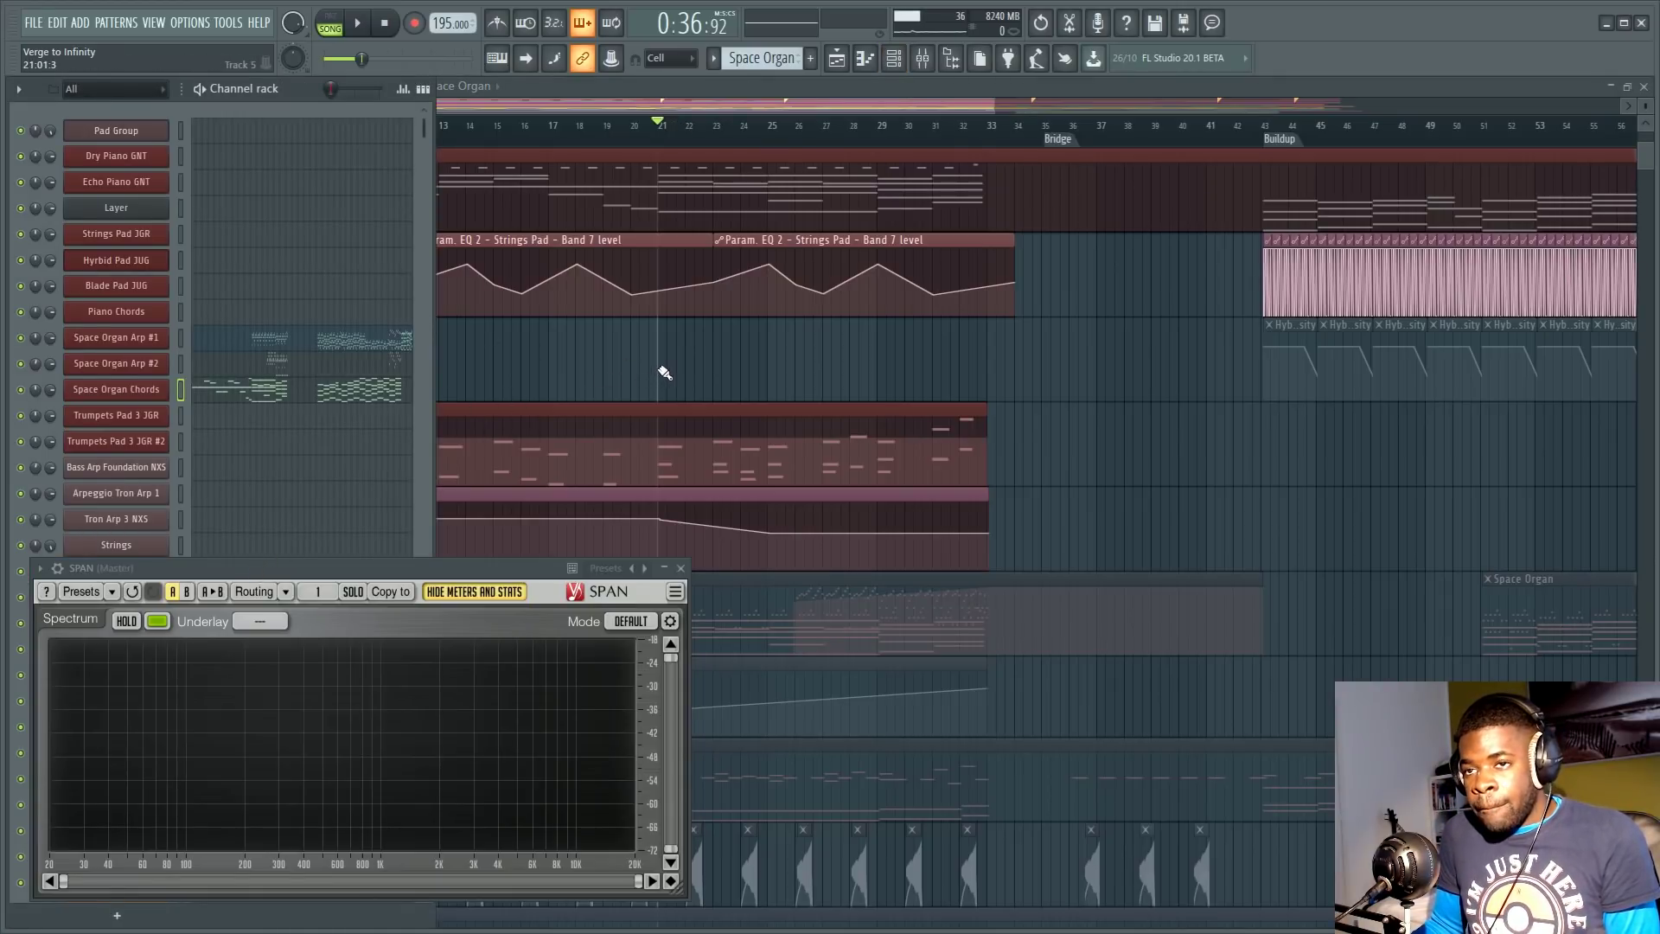
pyautogui.moveTo(391, 572); pyautogui.dragTo(403, 581)
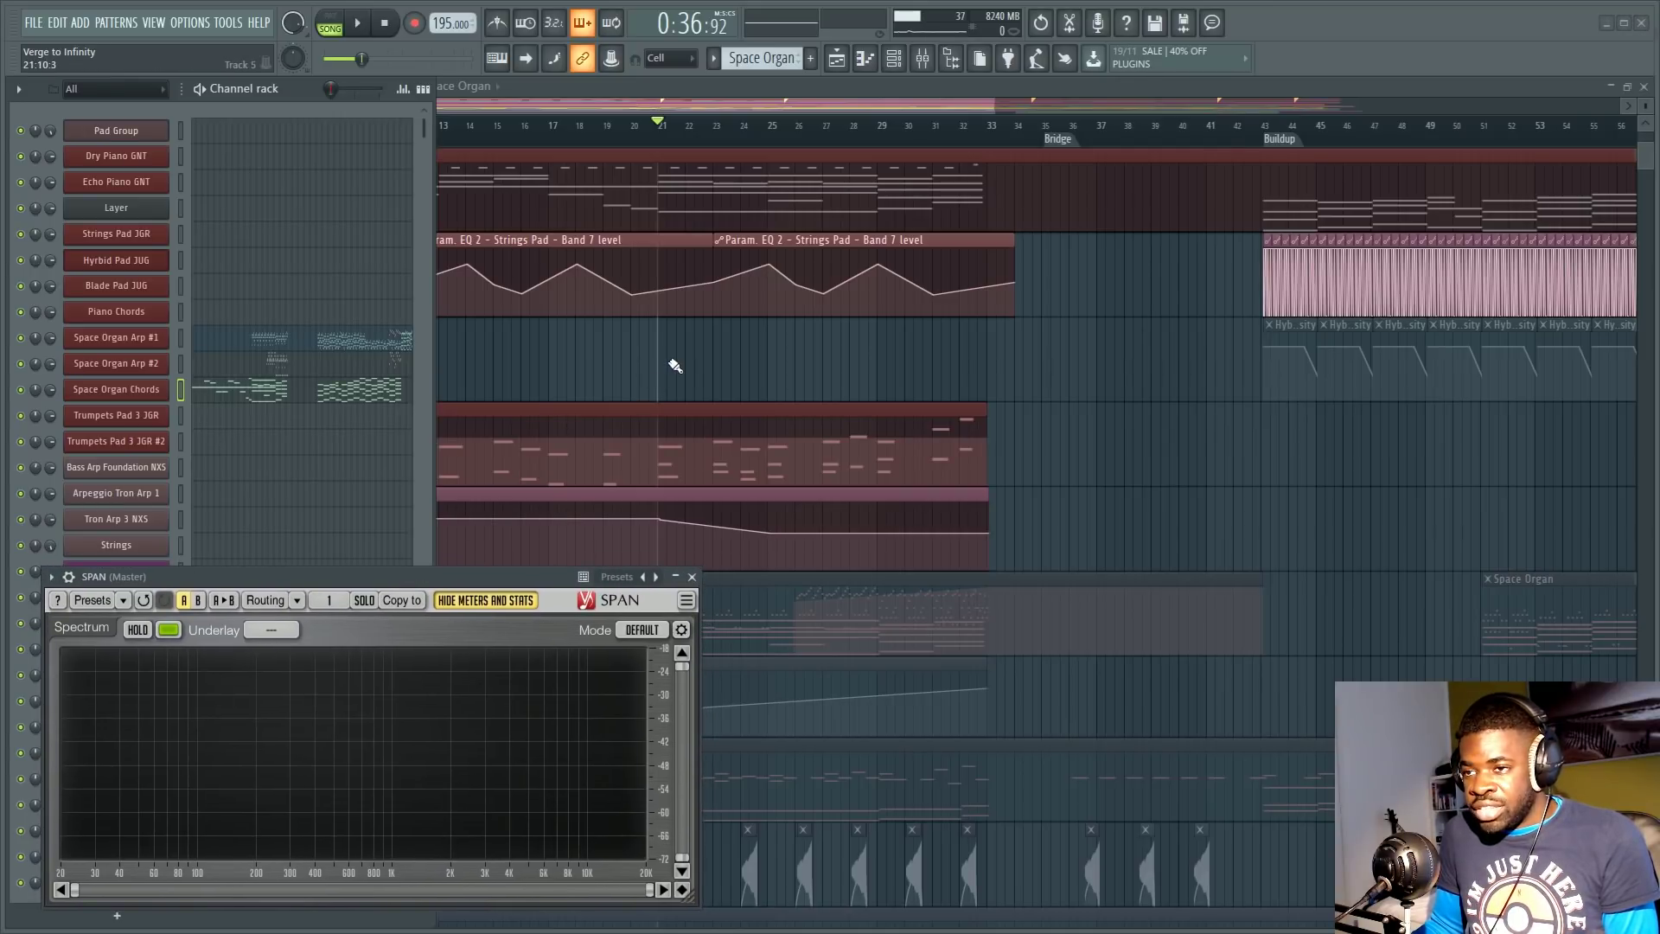
pyautogui.press('F6')
pyautogui.press('F6')
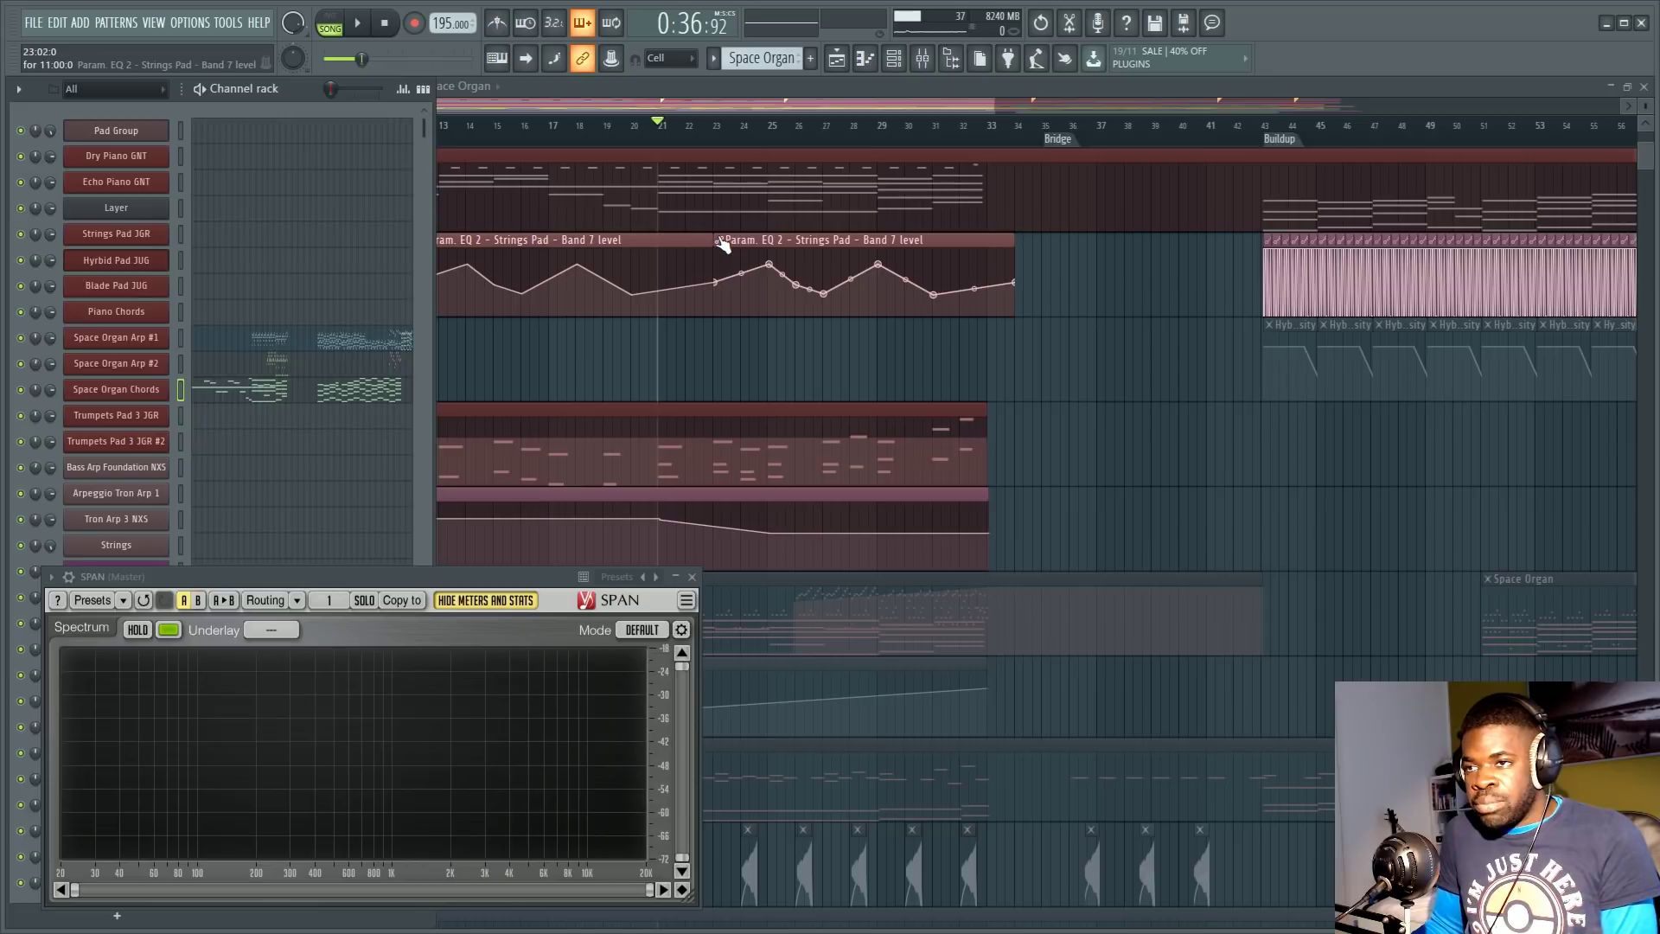
pyautogui.press('F6')
pyautogui.scroll(2, 881, 129)
pyautogui.scroll(2, 890, 142)
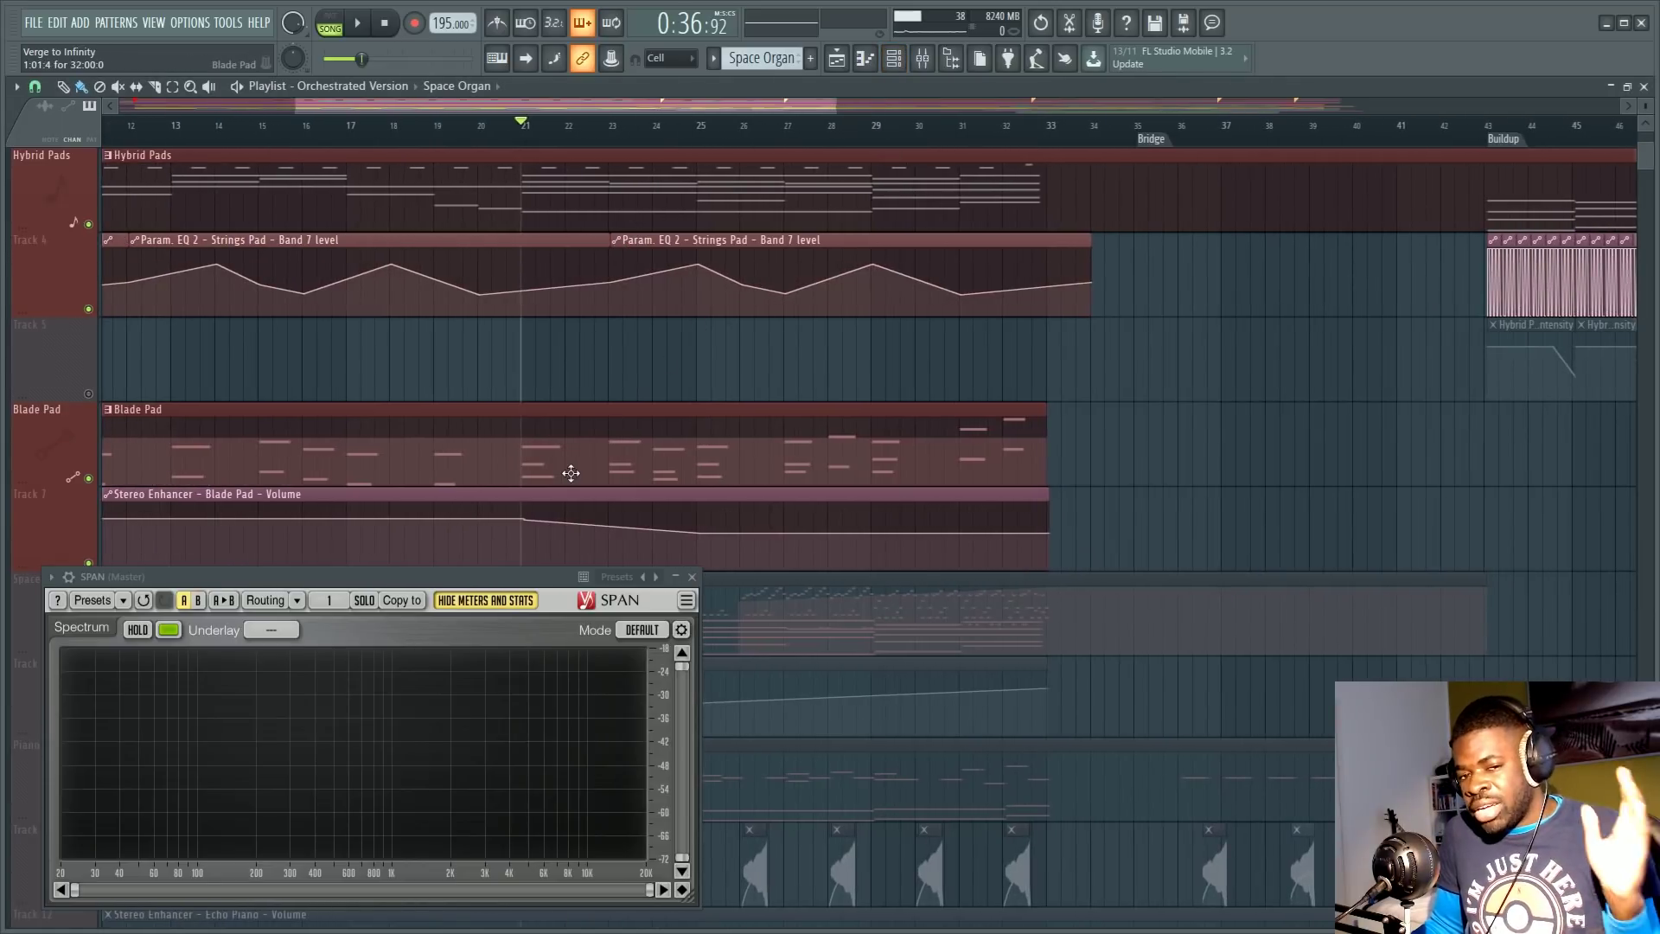
pyautogui.press('F6')
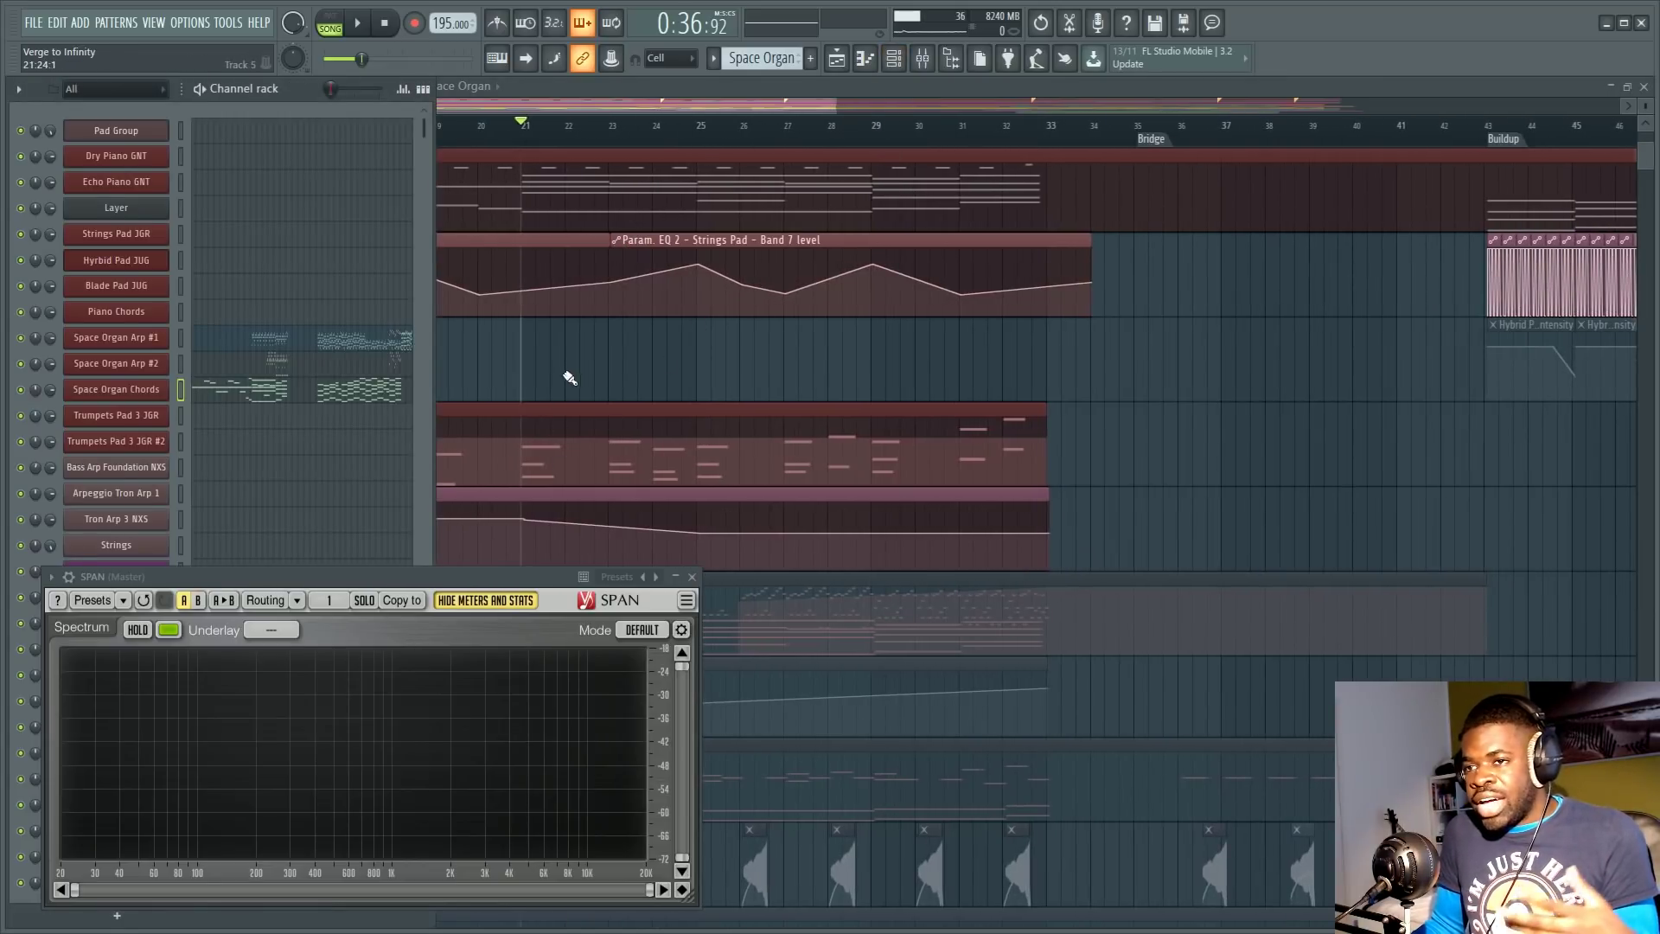
pyautogui.press('F6')
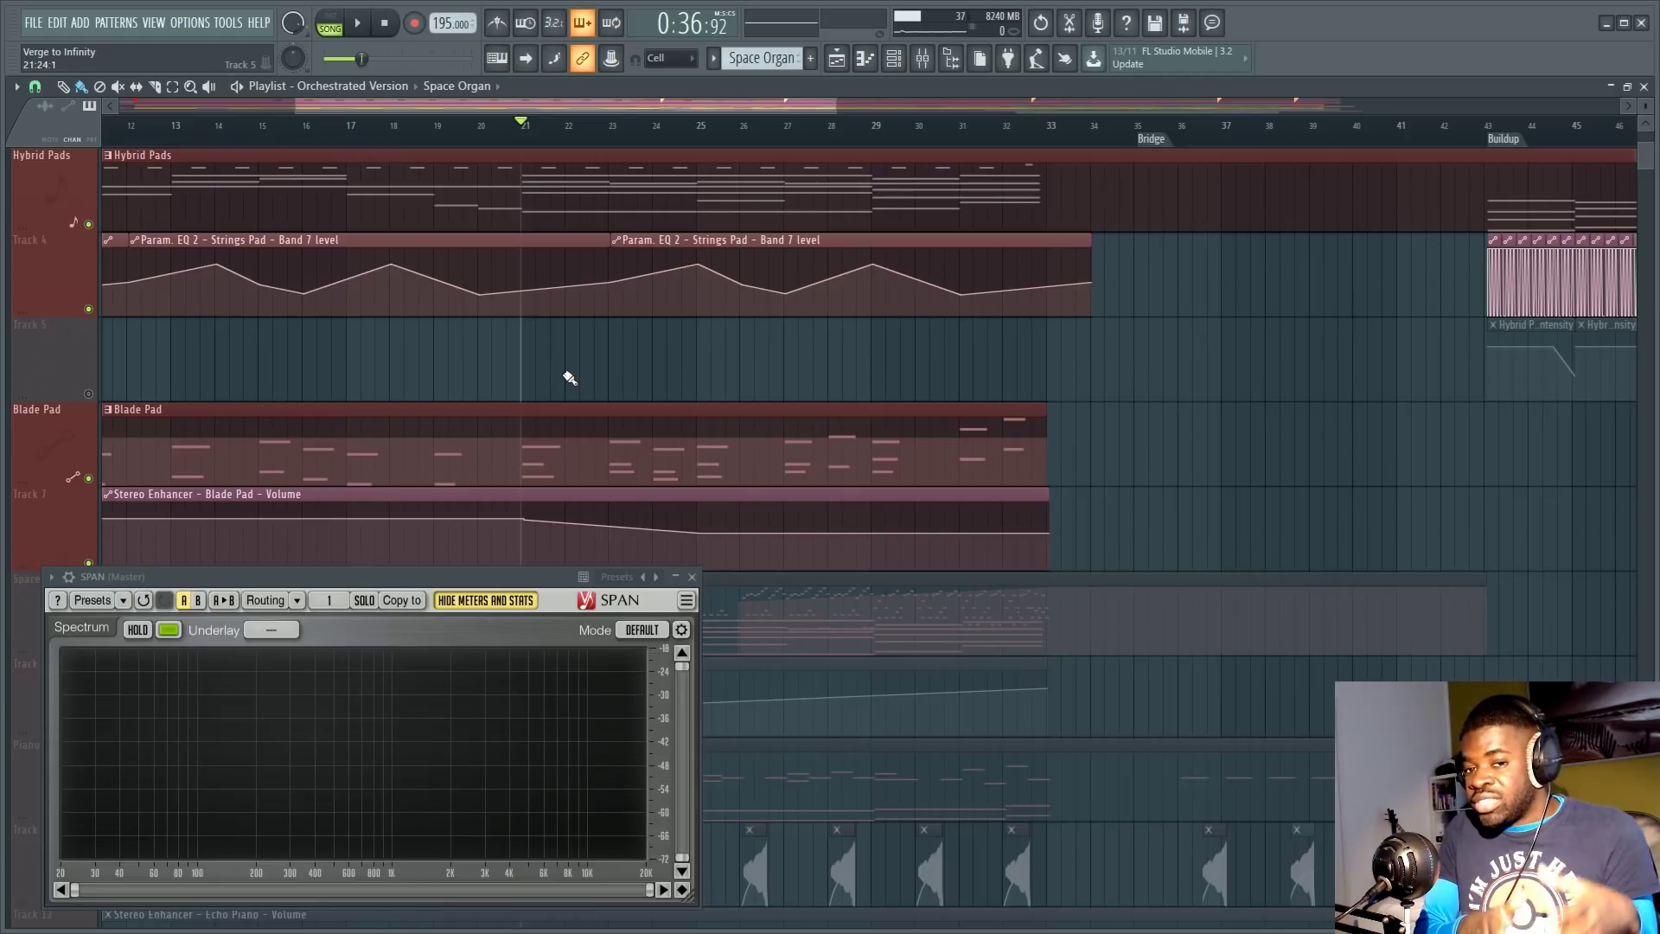
pyautogui.press('F6')
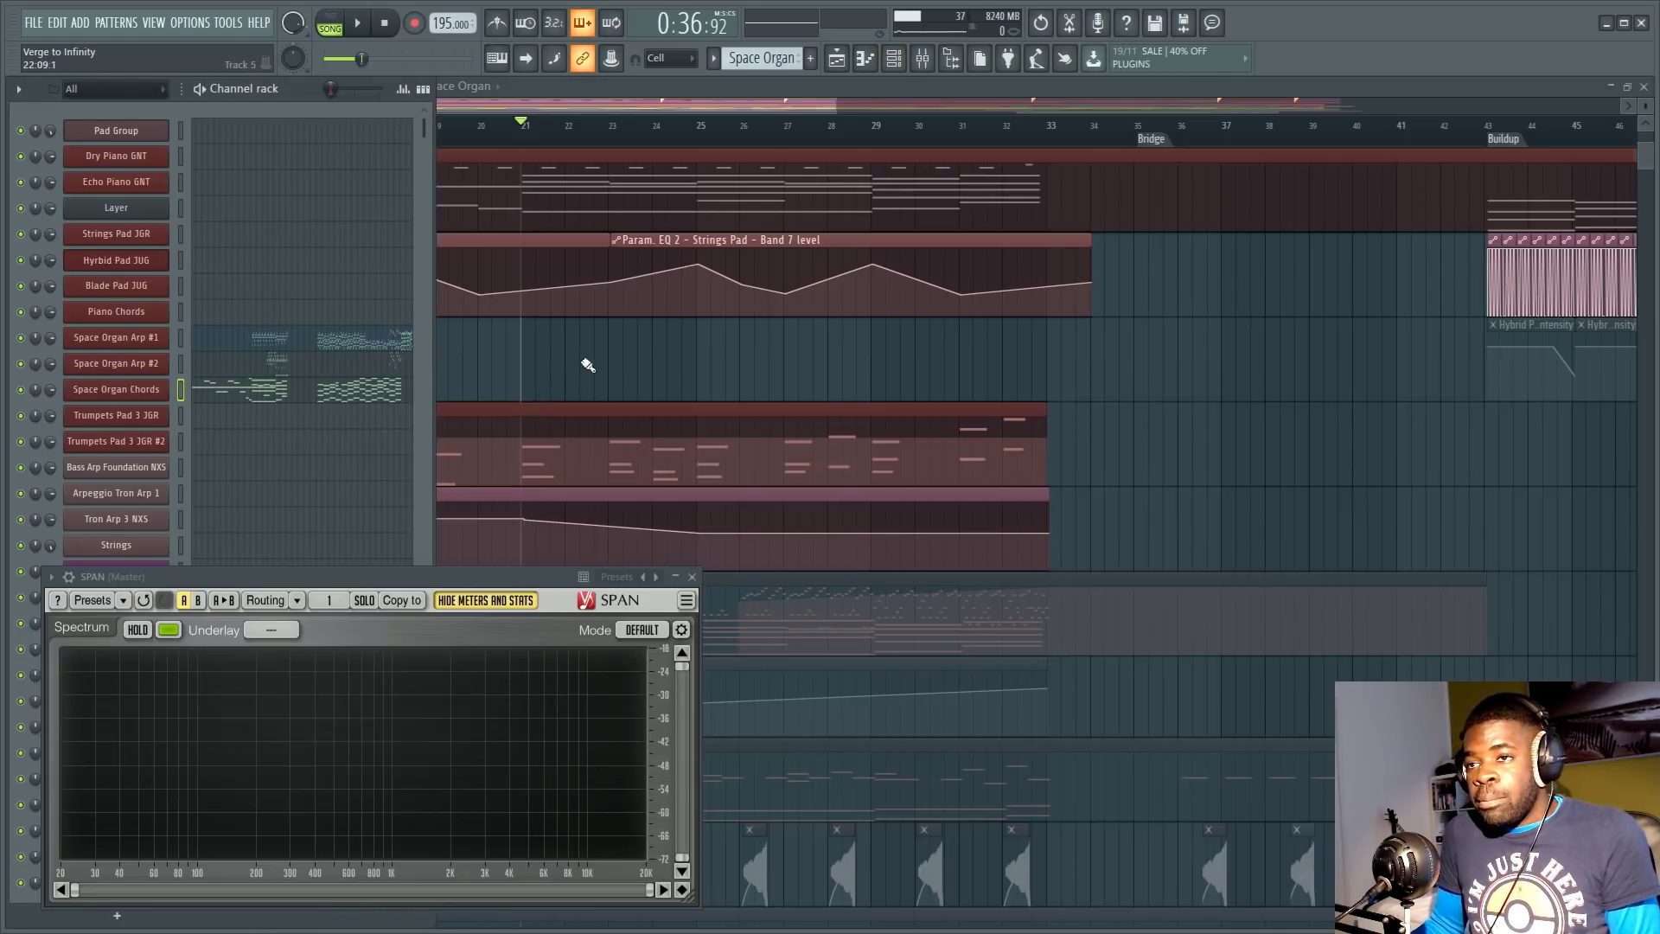
pyautogui.press('F6')
pyautogui.scroll(-1, 593, 326)
pyautogui.scroll(1, 591, 317)
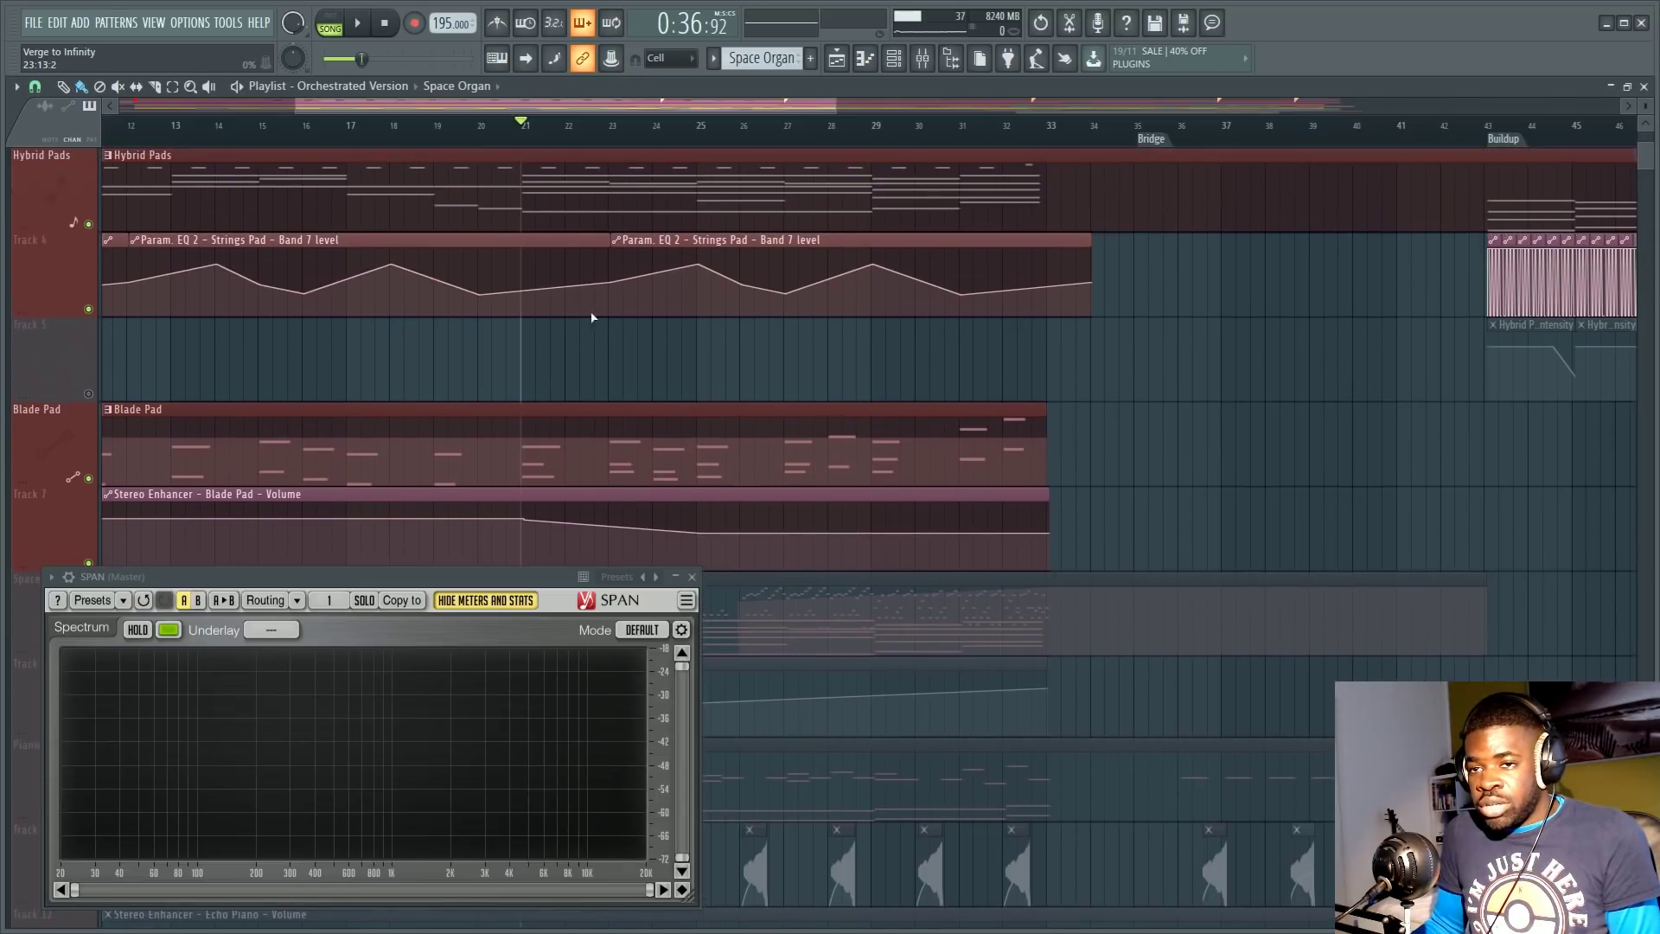
# Step: Play the soloed Hybrid Pads and Blade Pad from bar 21 with the spectrum analyzer, and return the playhead to bar 21
pyautogui.press('space')
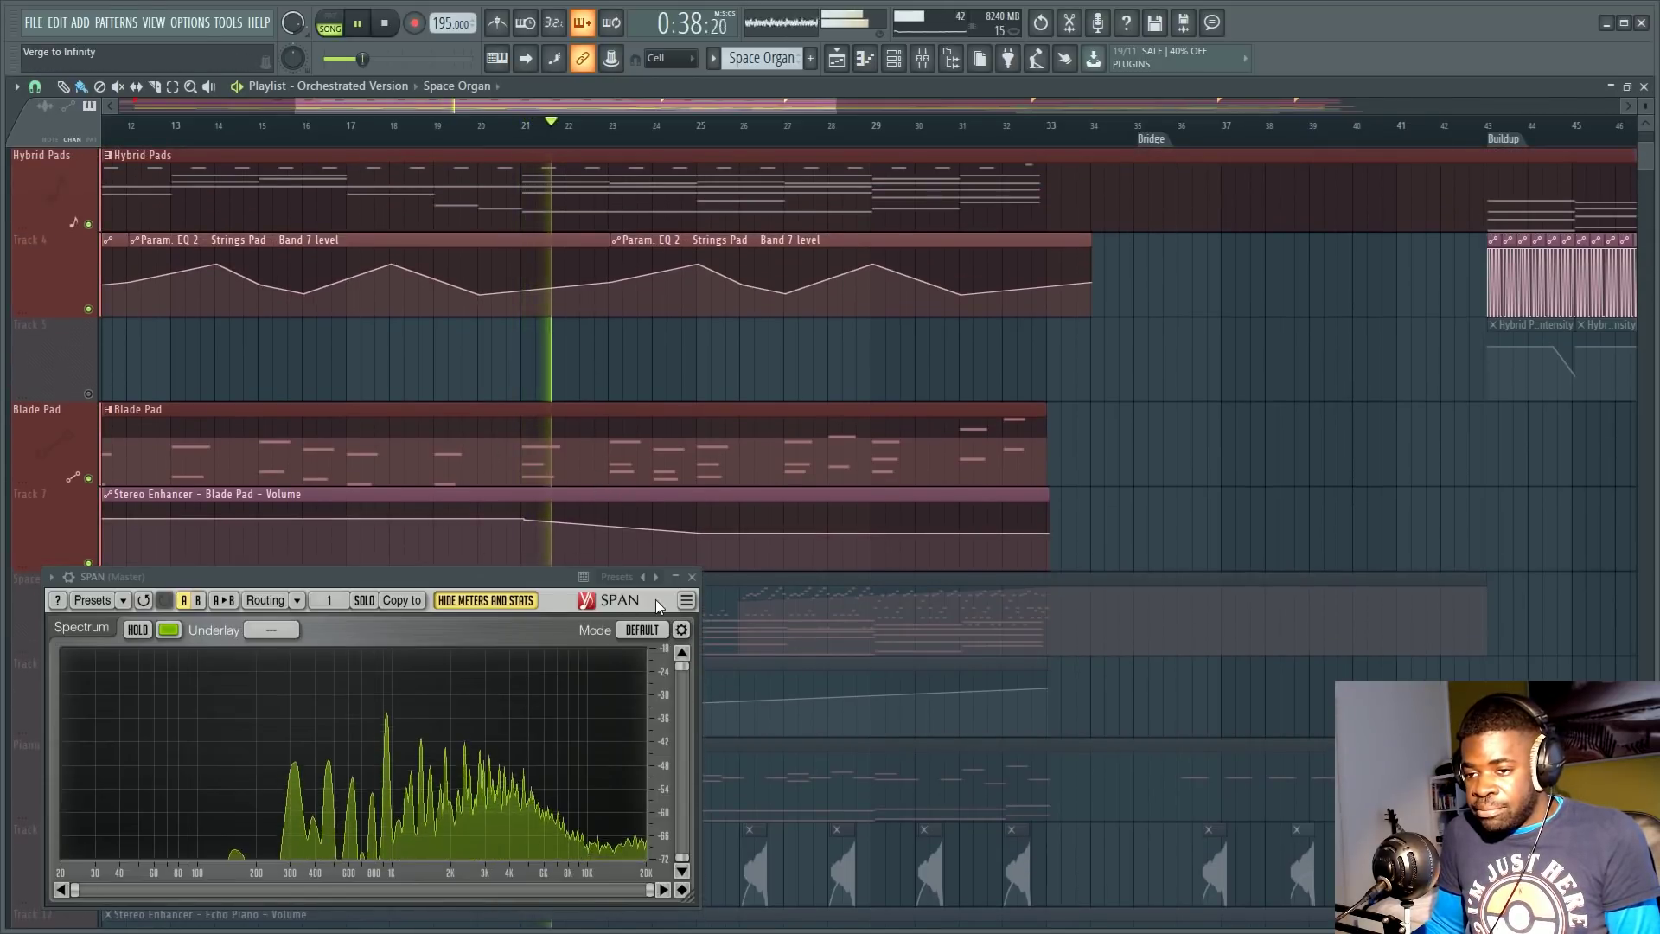
pyautogui.press('space')
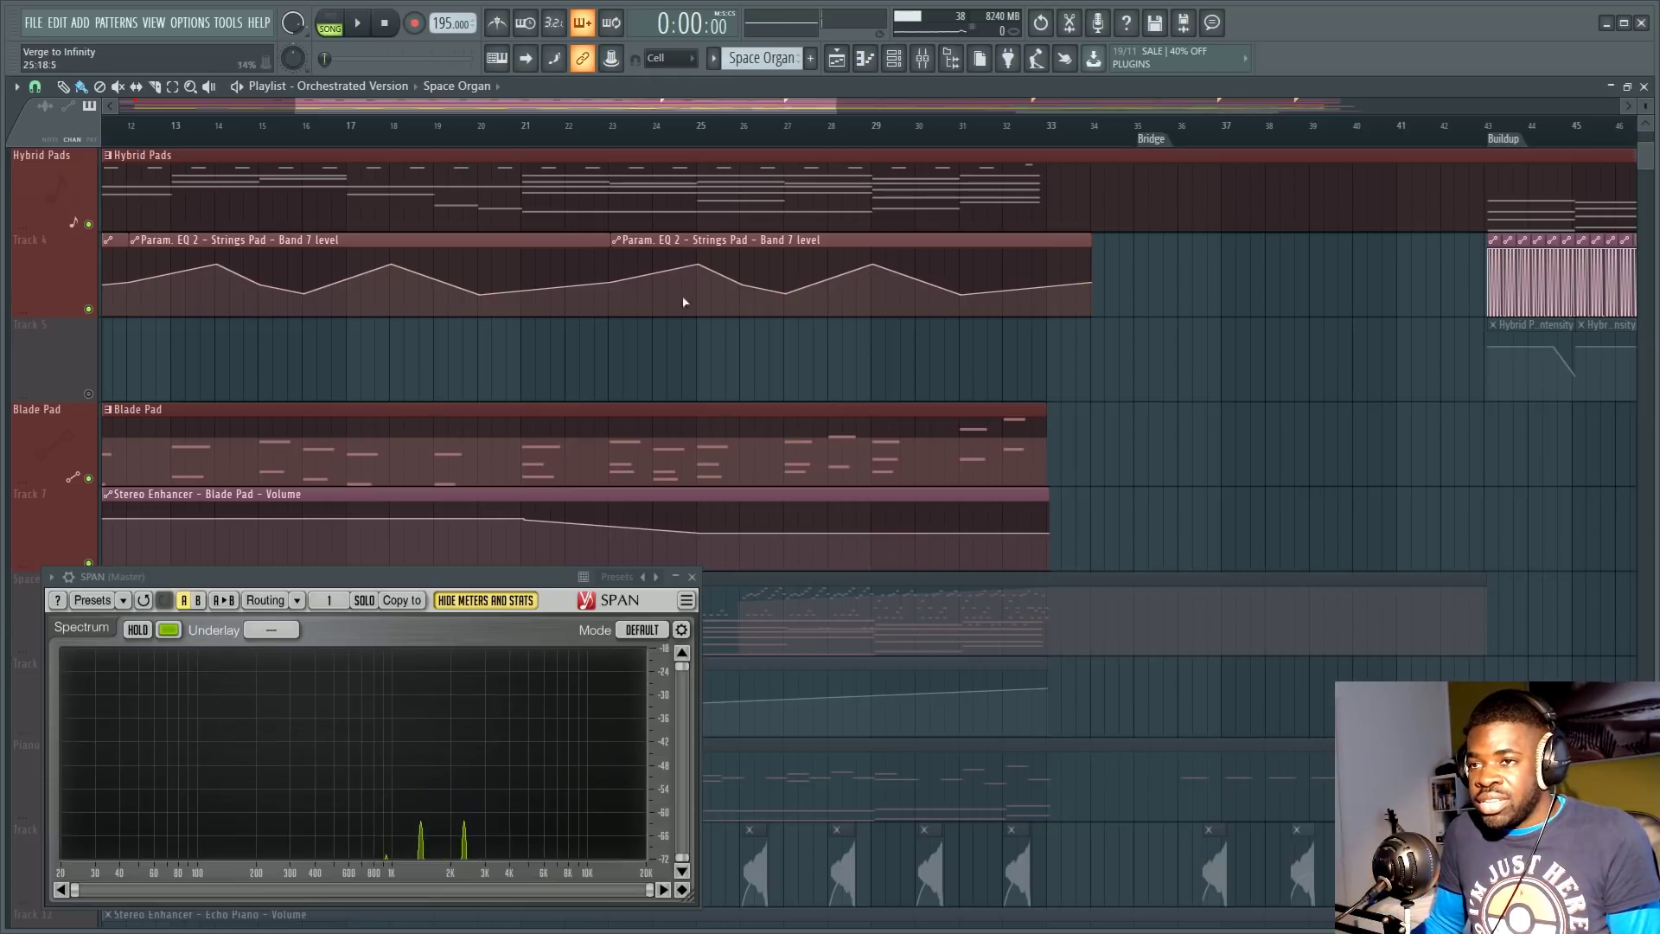
pyautogui.click(523, 134)
pyautogui.scroll(-1, 624, 139)
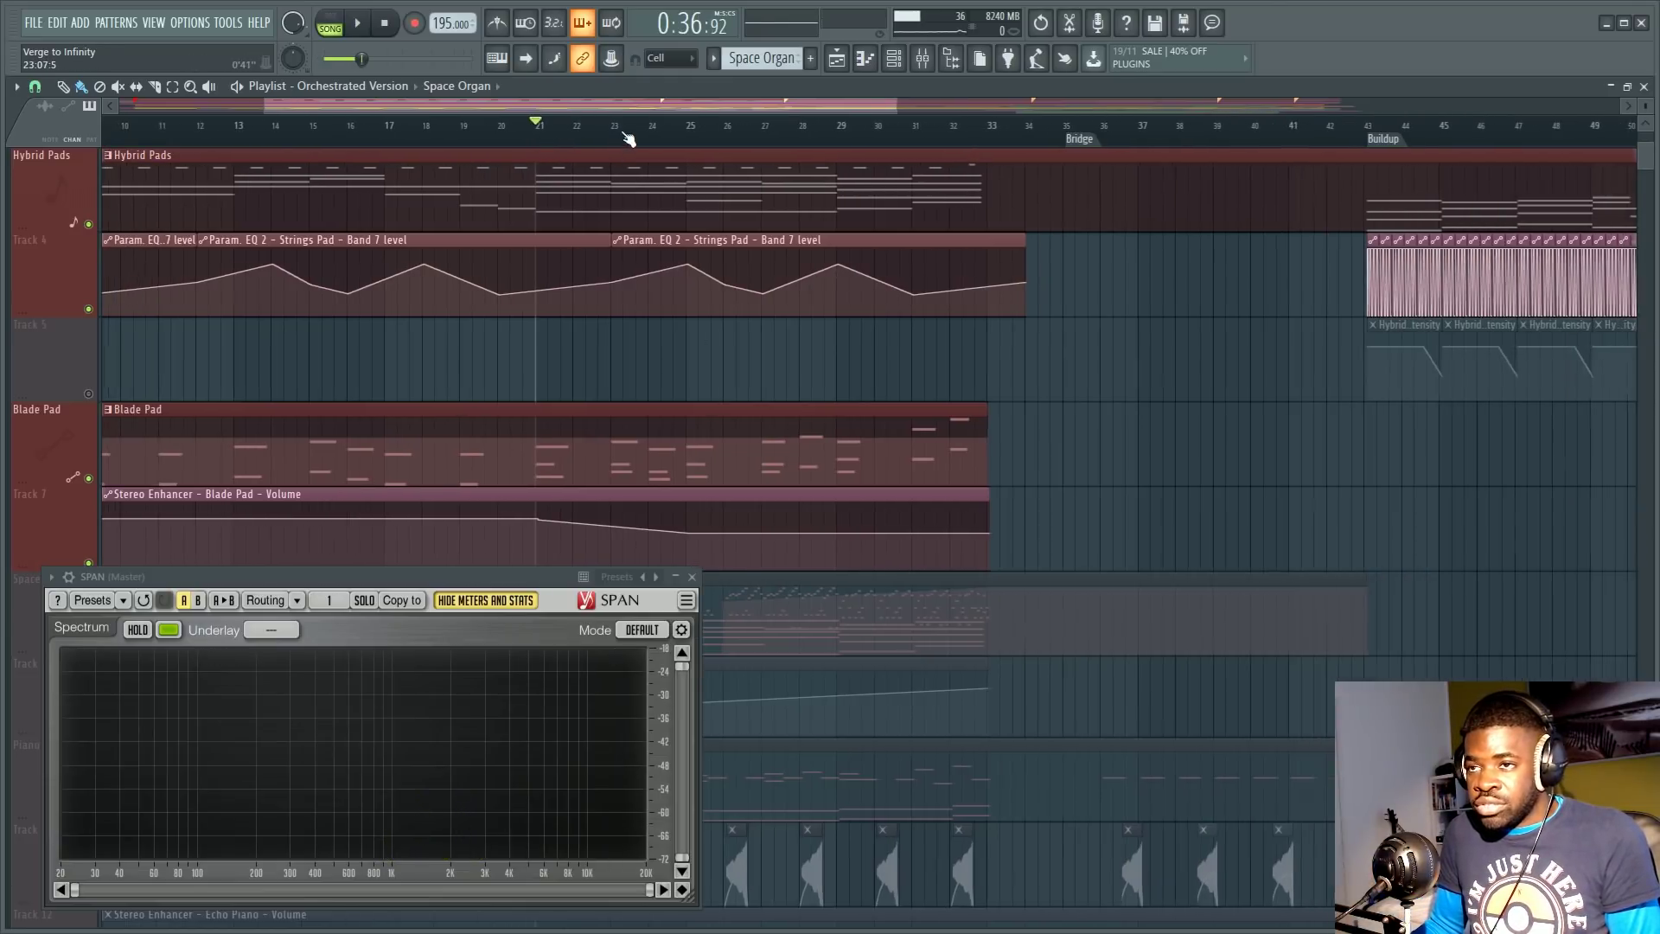
# Step: Switch the solo from the pad tracks to the Space Organ track and its Band 7 EQ automation track
pyautogui.scroll(-3, 715, 345)
pyautogui.scroll(1, 711, 346)
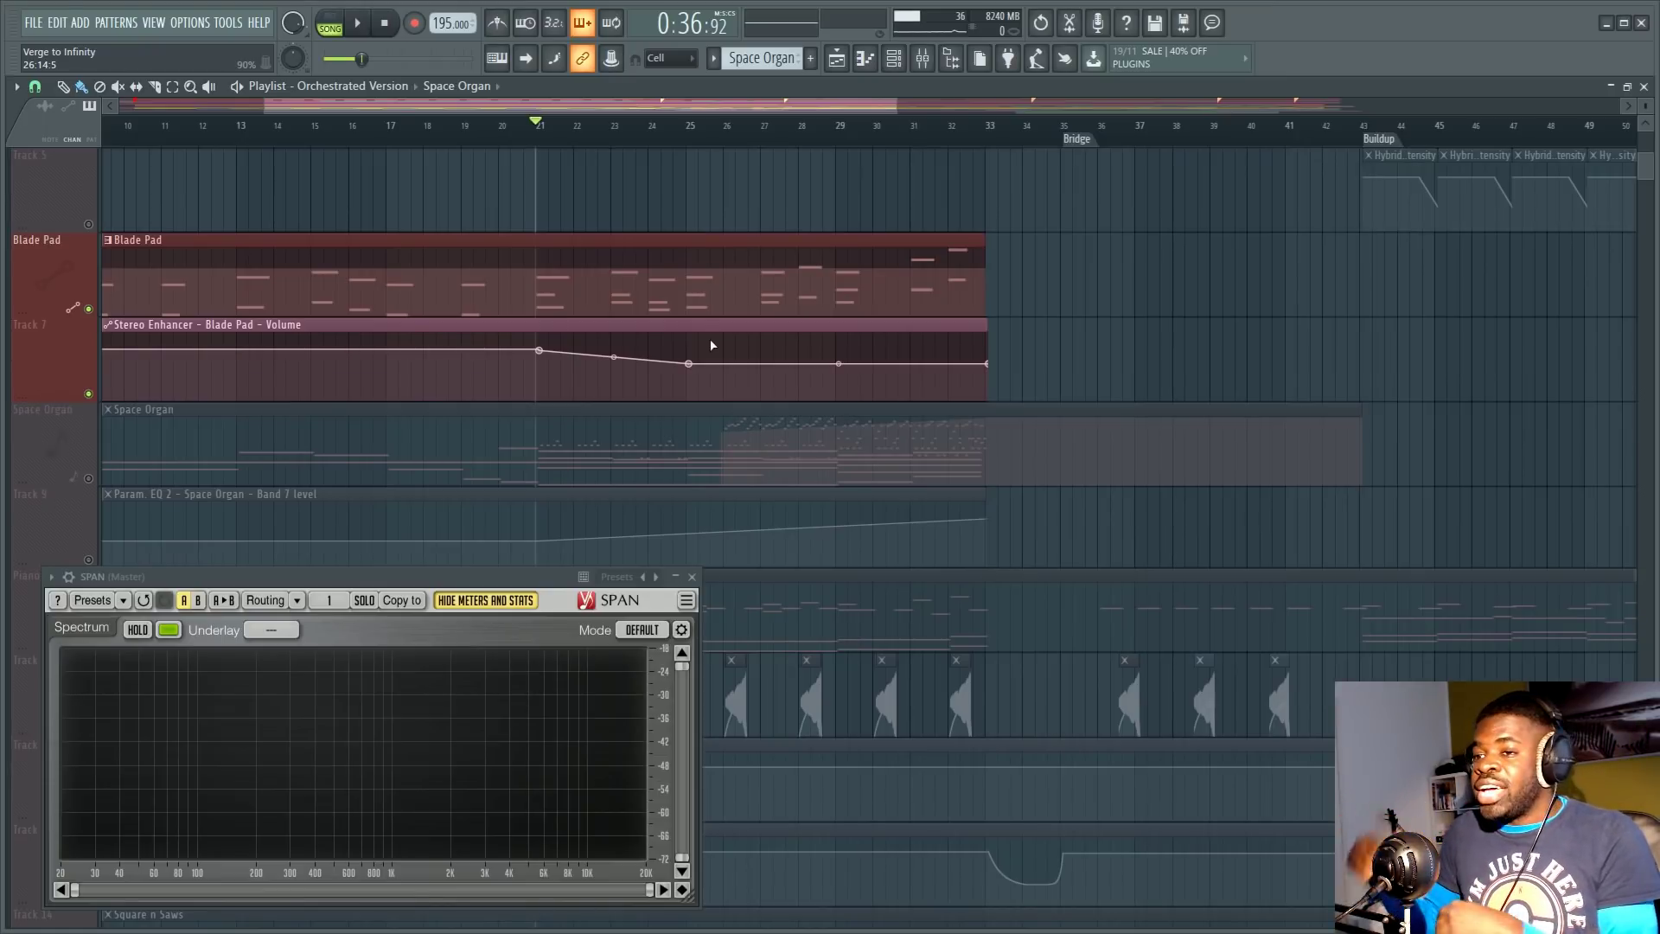
pyautogui.scroll(3, 711, 346)
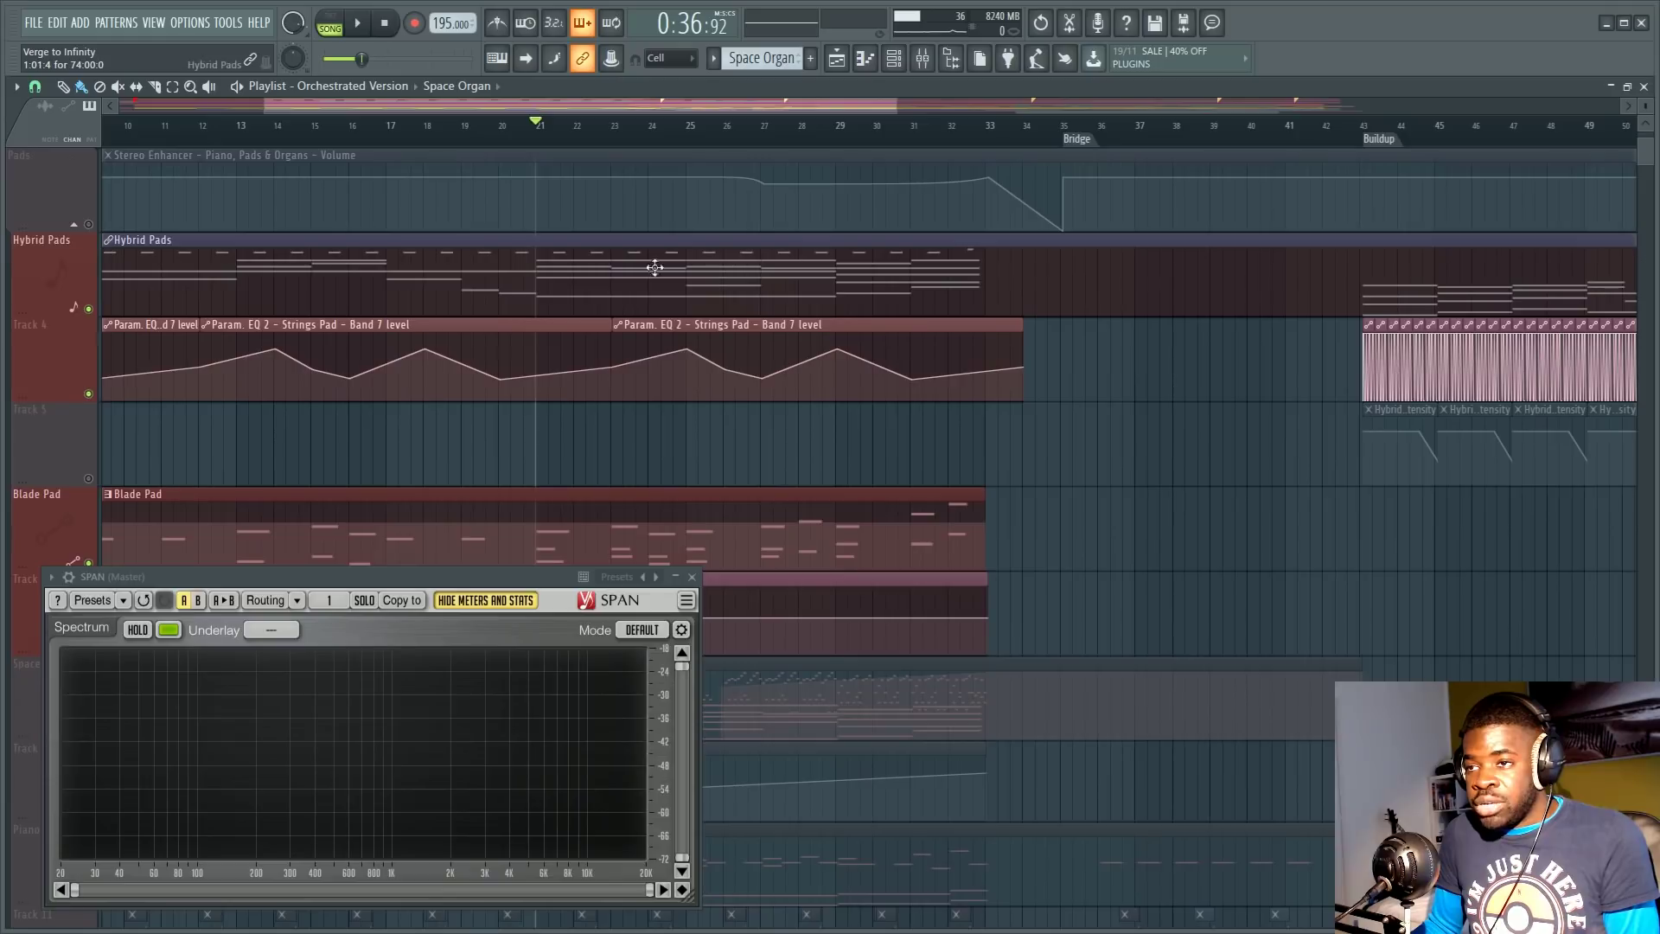
pyautogui.scroll(-5, 608, 293)
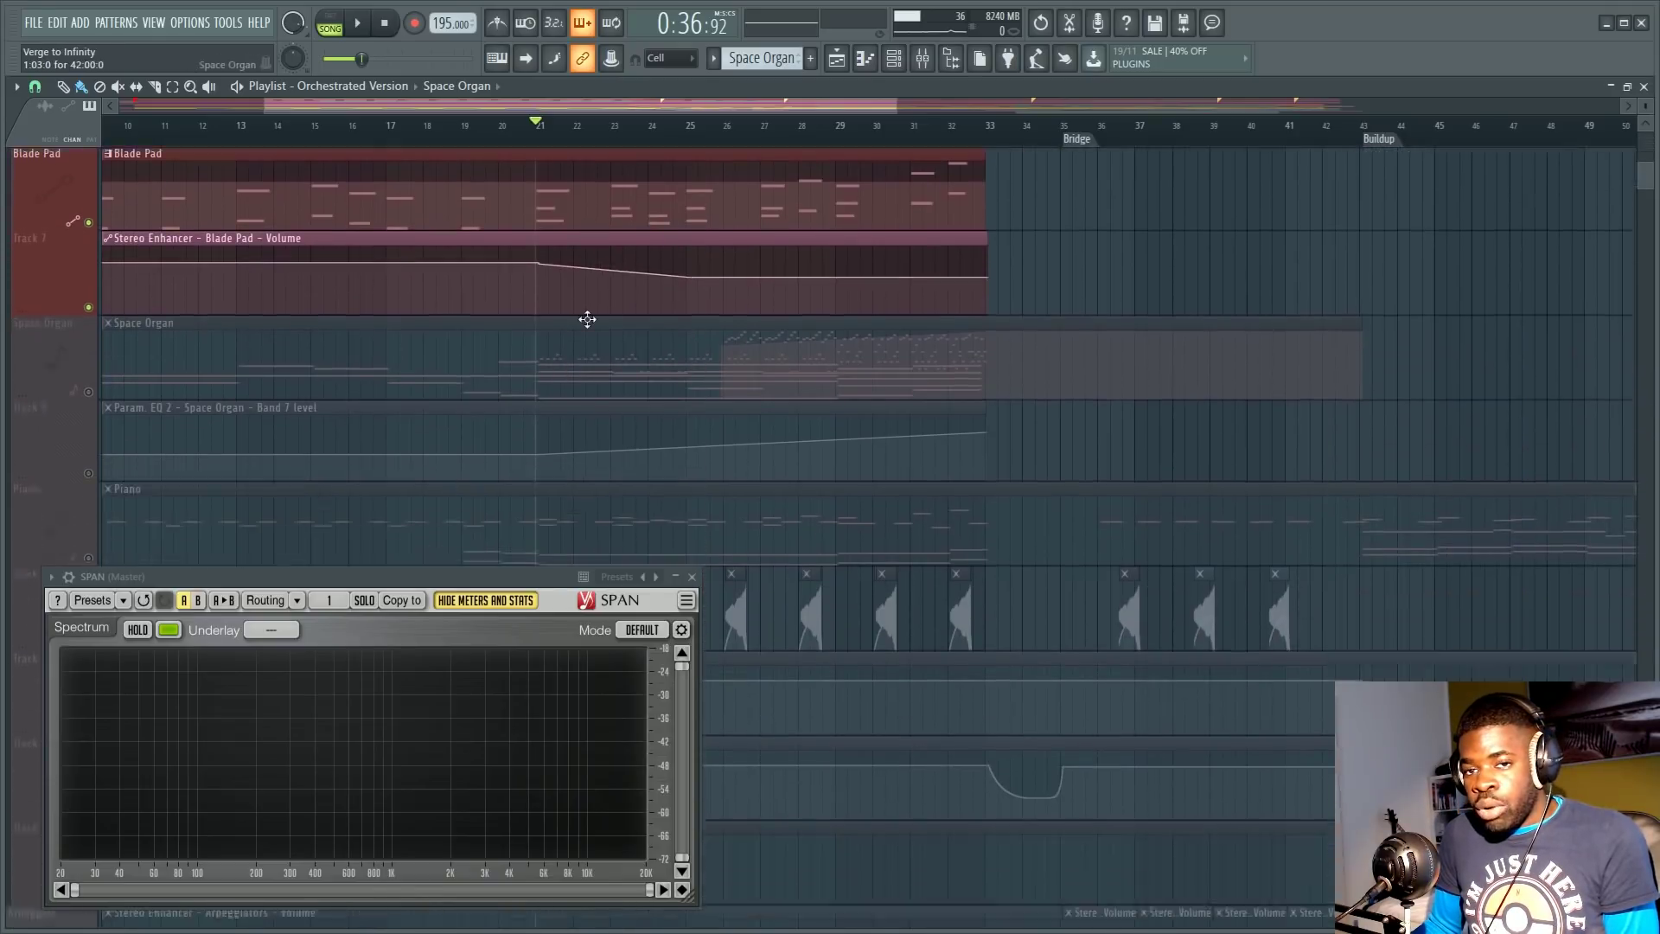
pyautogui.moveTo(95, 388); pyautogui.dragTo(221, 294)
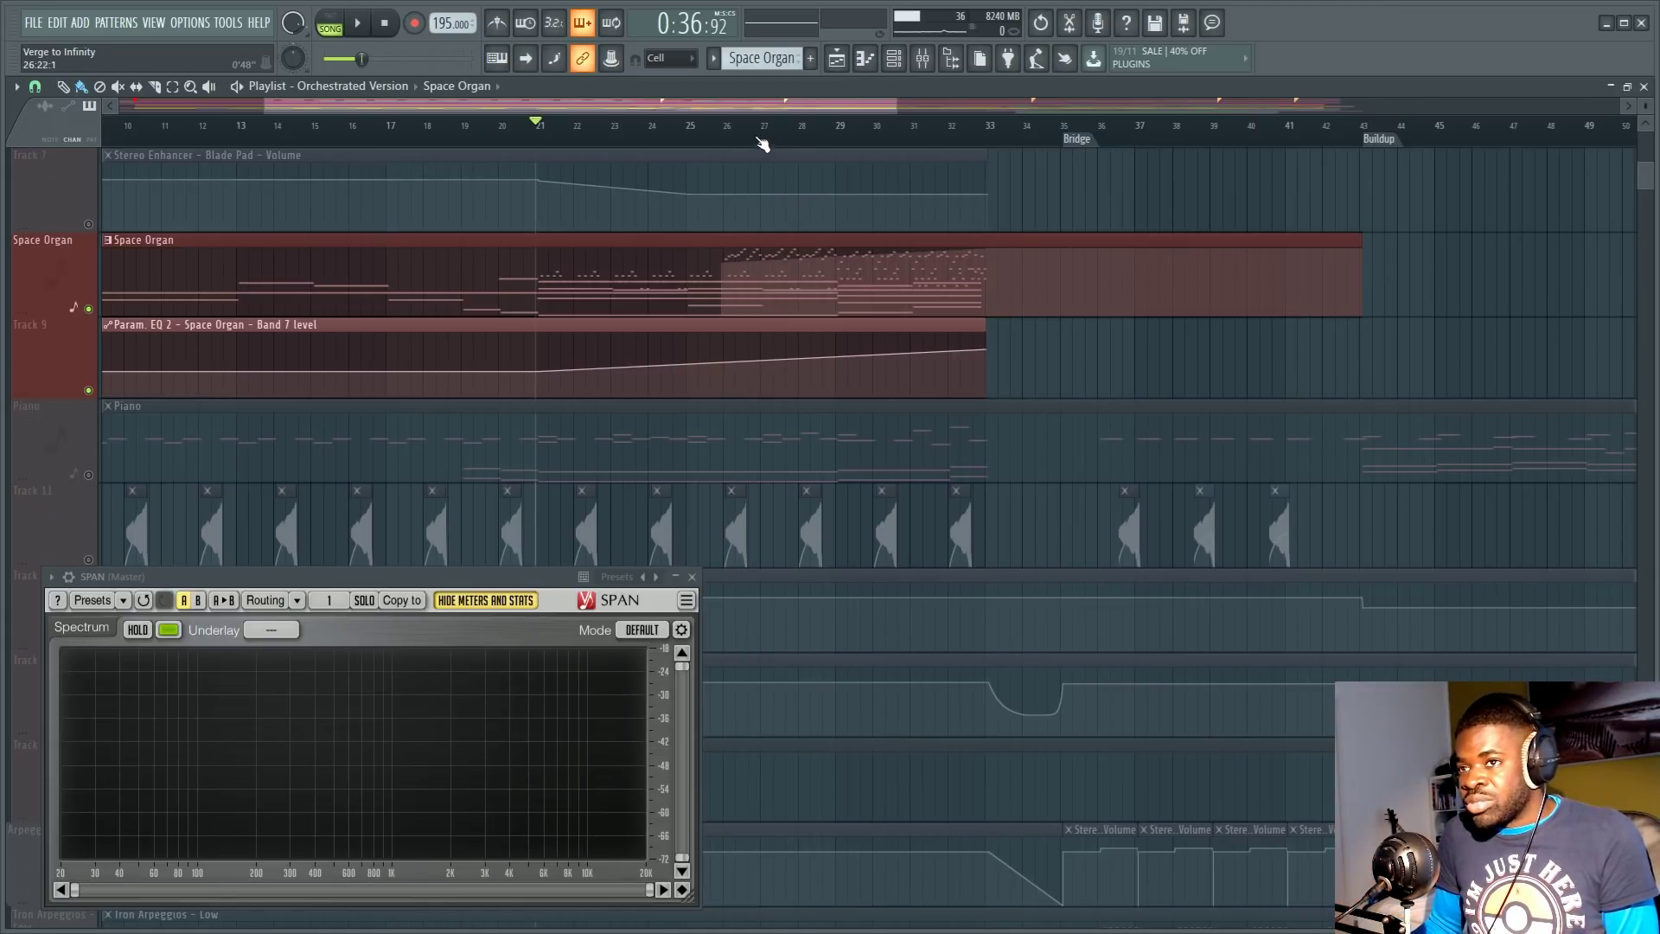
# Step: Play the soloed Space Organ from just before bar 21 and display the Space Organ Arp #1 notes in the piano roll
pyautogui.scroll(2, 762, 144)
pyautogui.scroll(2, 444, 147)
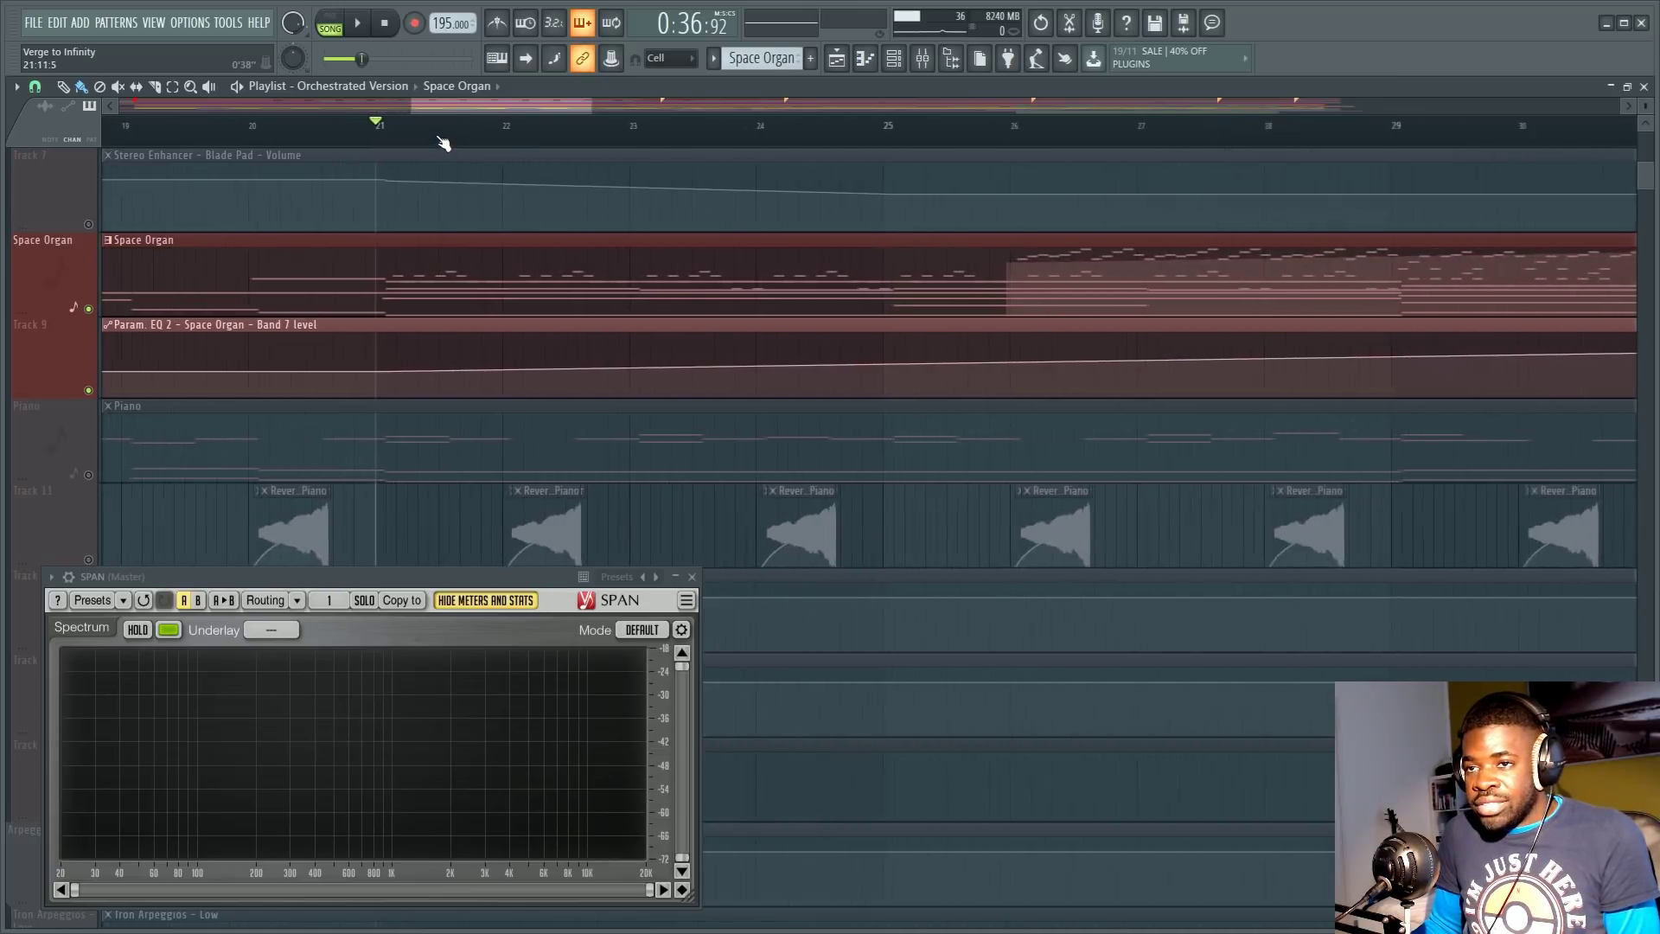
pyautogui.click(386, 136)
pyautogui.scroll(-1, 387, 140)
pyautogui.click(370, 121)
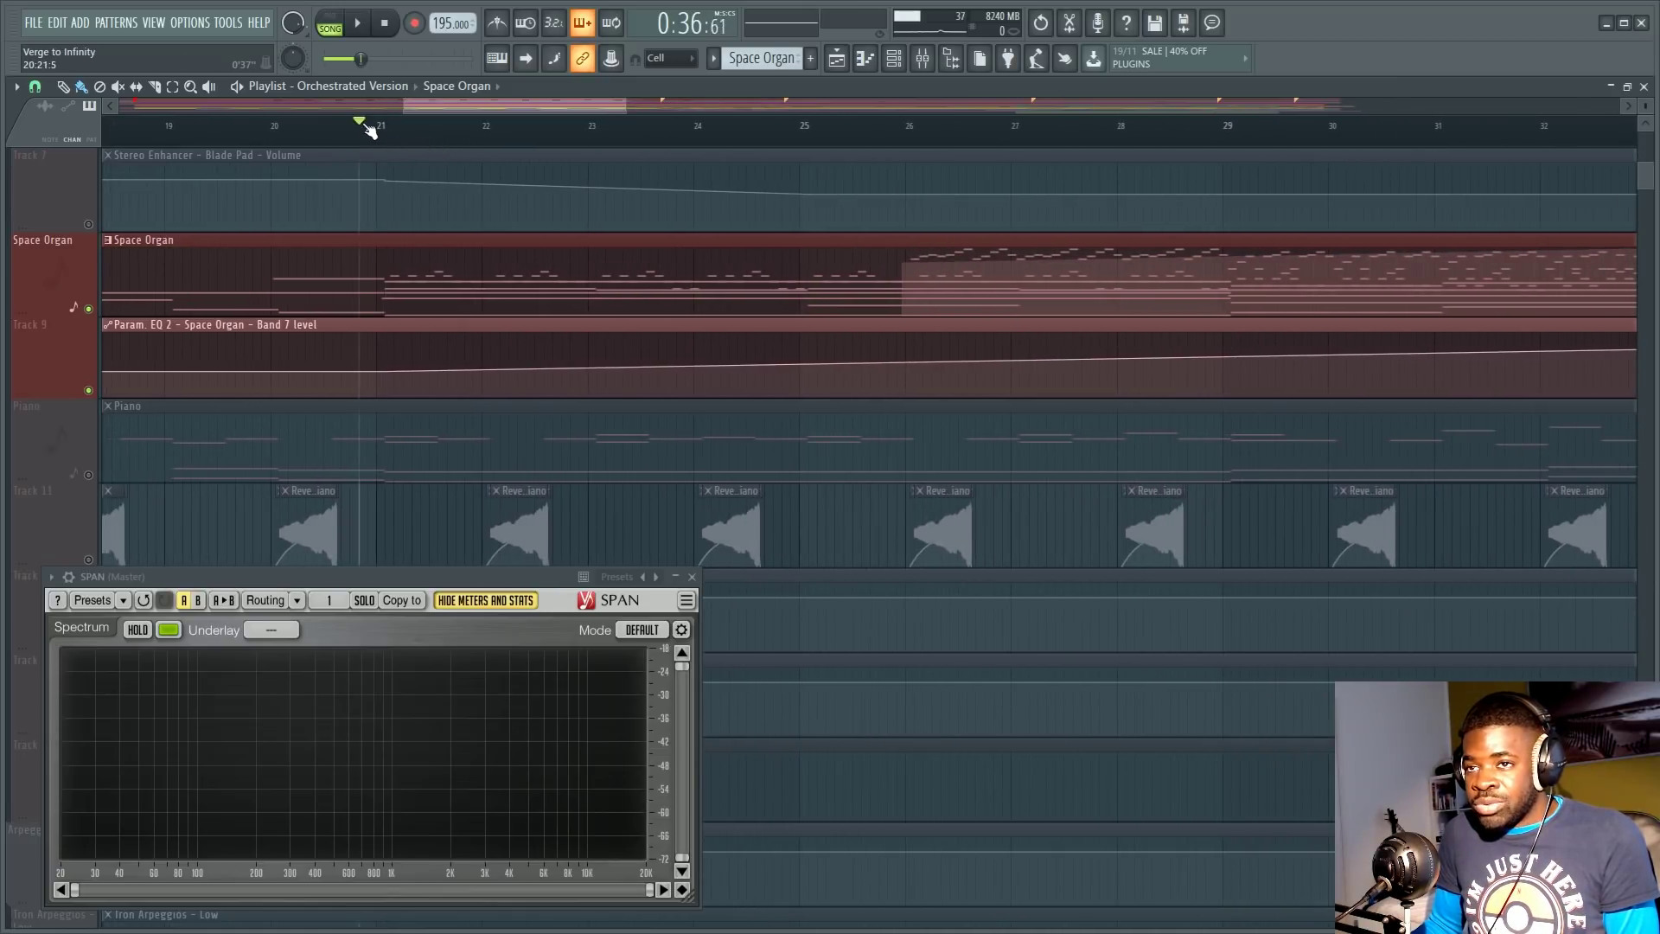
pyautogui.press('space')
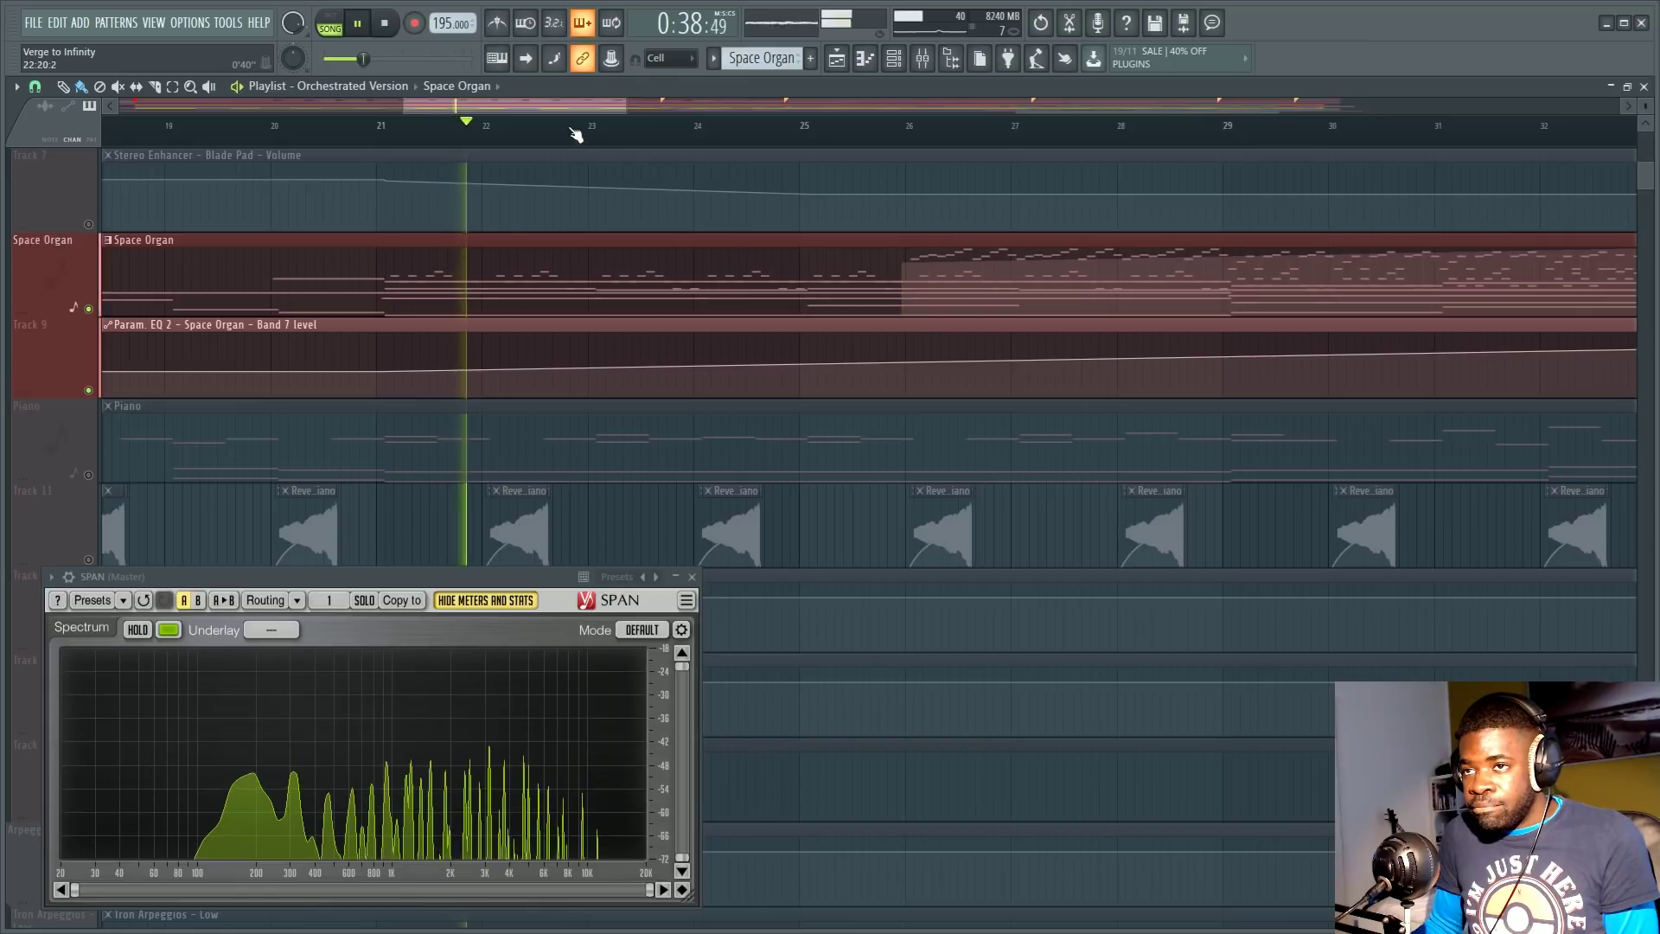
pyautogui.scroll(-2, 570, 130)
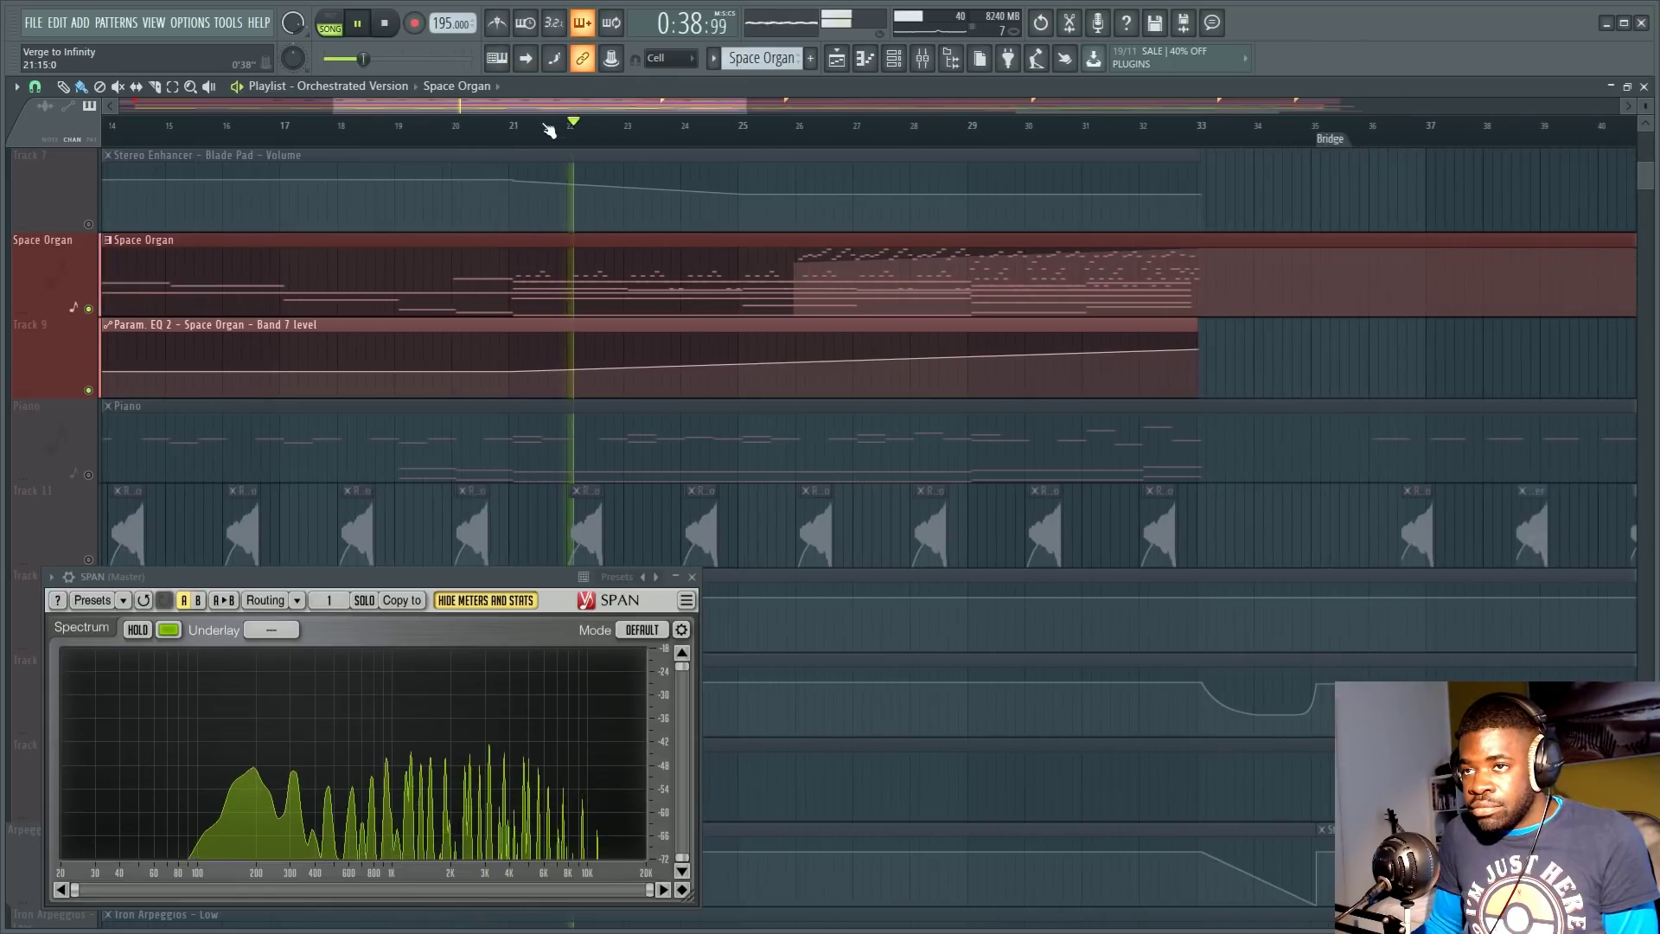
pyautogui.doubleClick(567, 293)
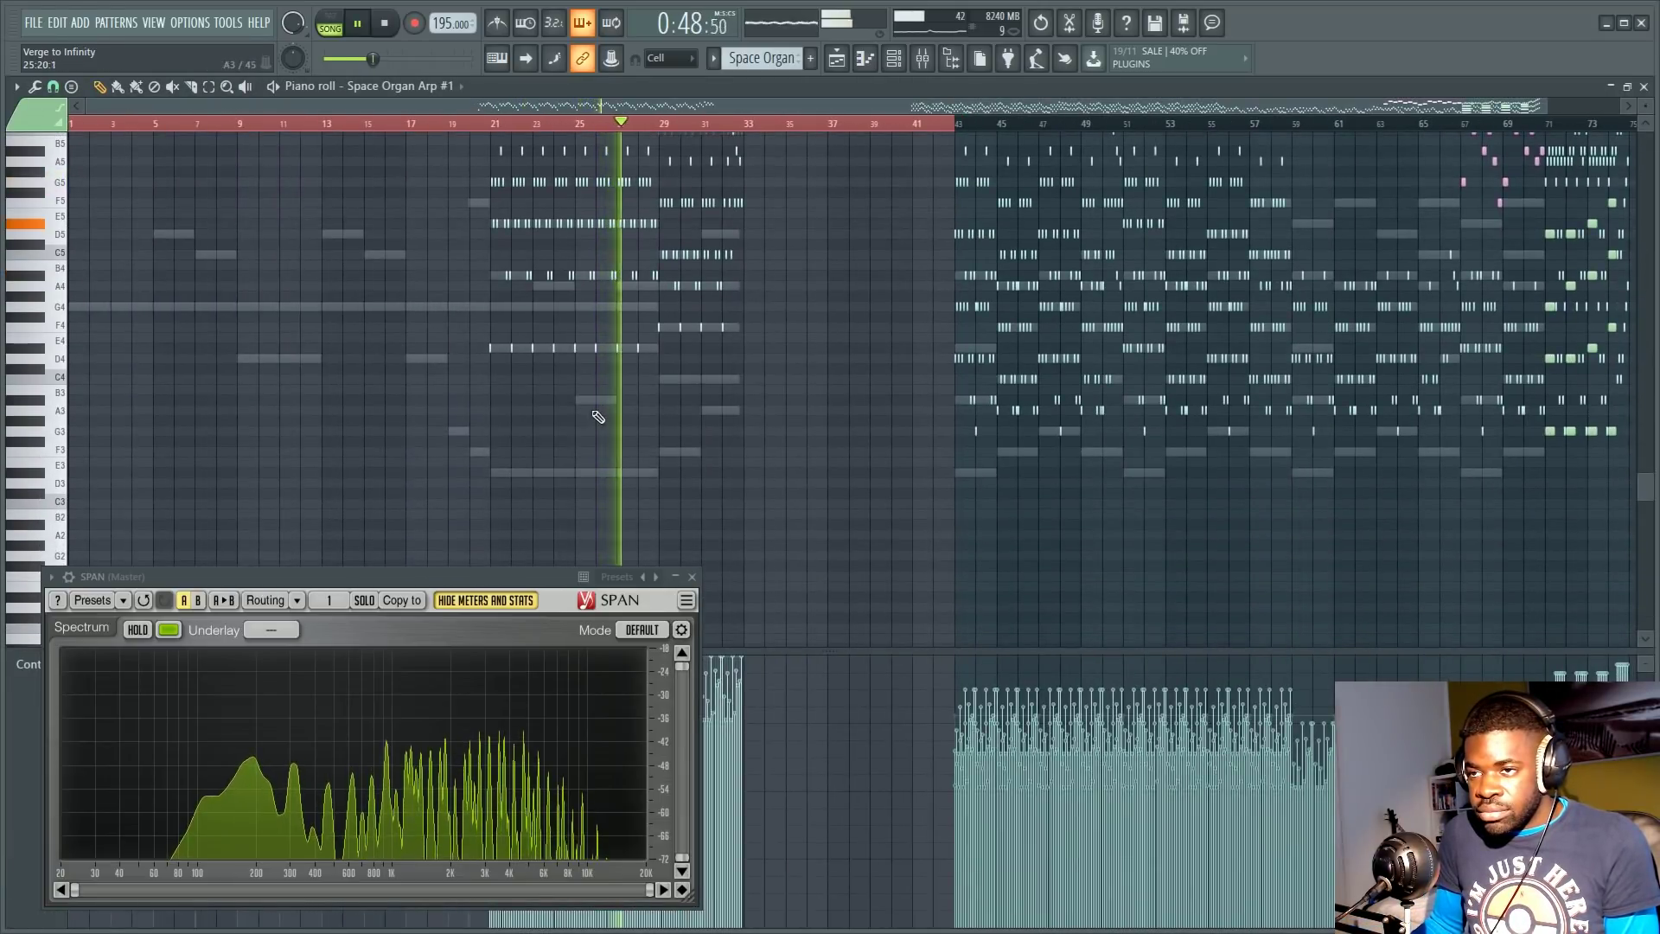
# Step: Switch the piano roll to the Space Organ Chords notes, stop playback, and audition the lowest chord note at bar 21
pyautogui.doubleClick(597, 399)
pyautogui.press('space')
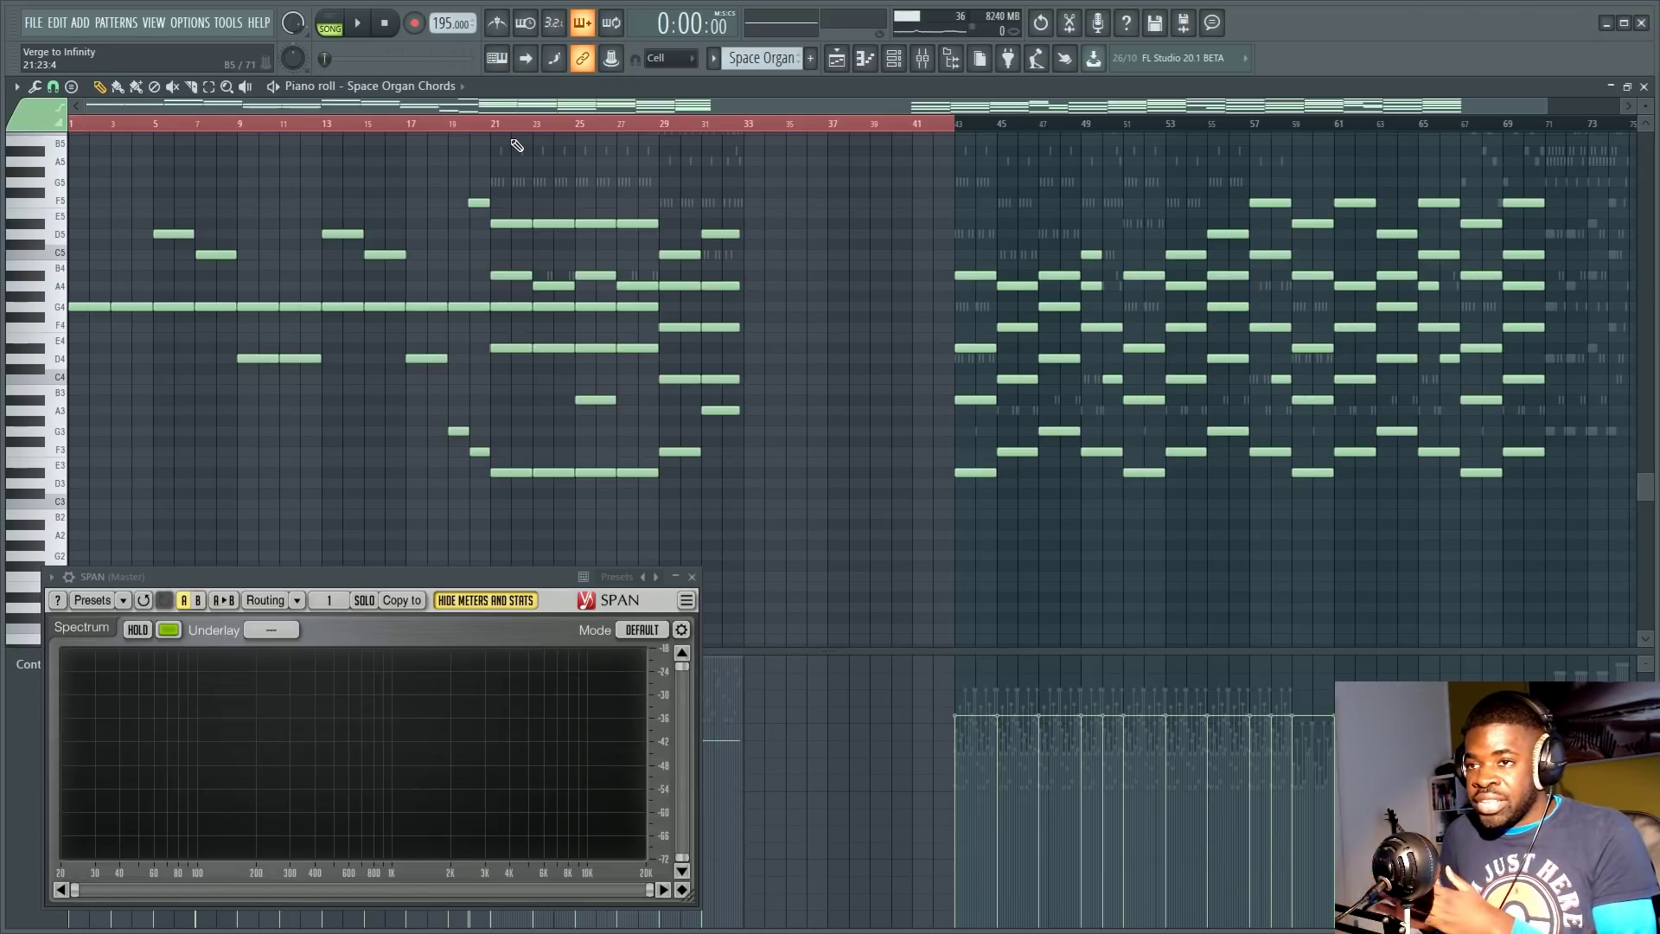
pyautogui.press('F6')
pyautogui.press('F6')
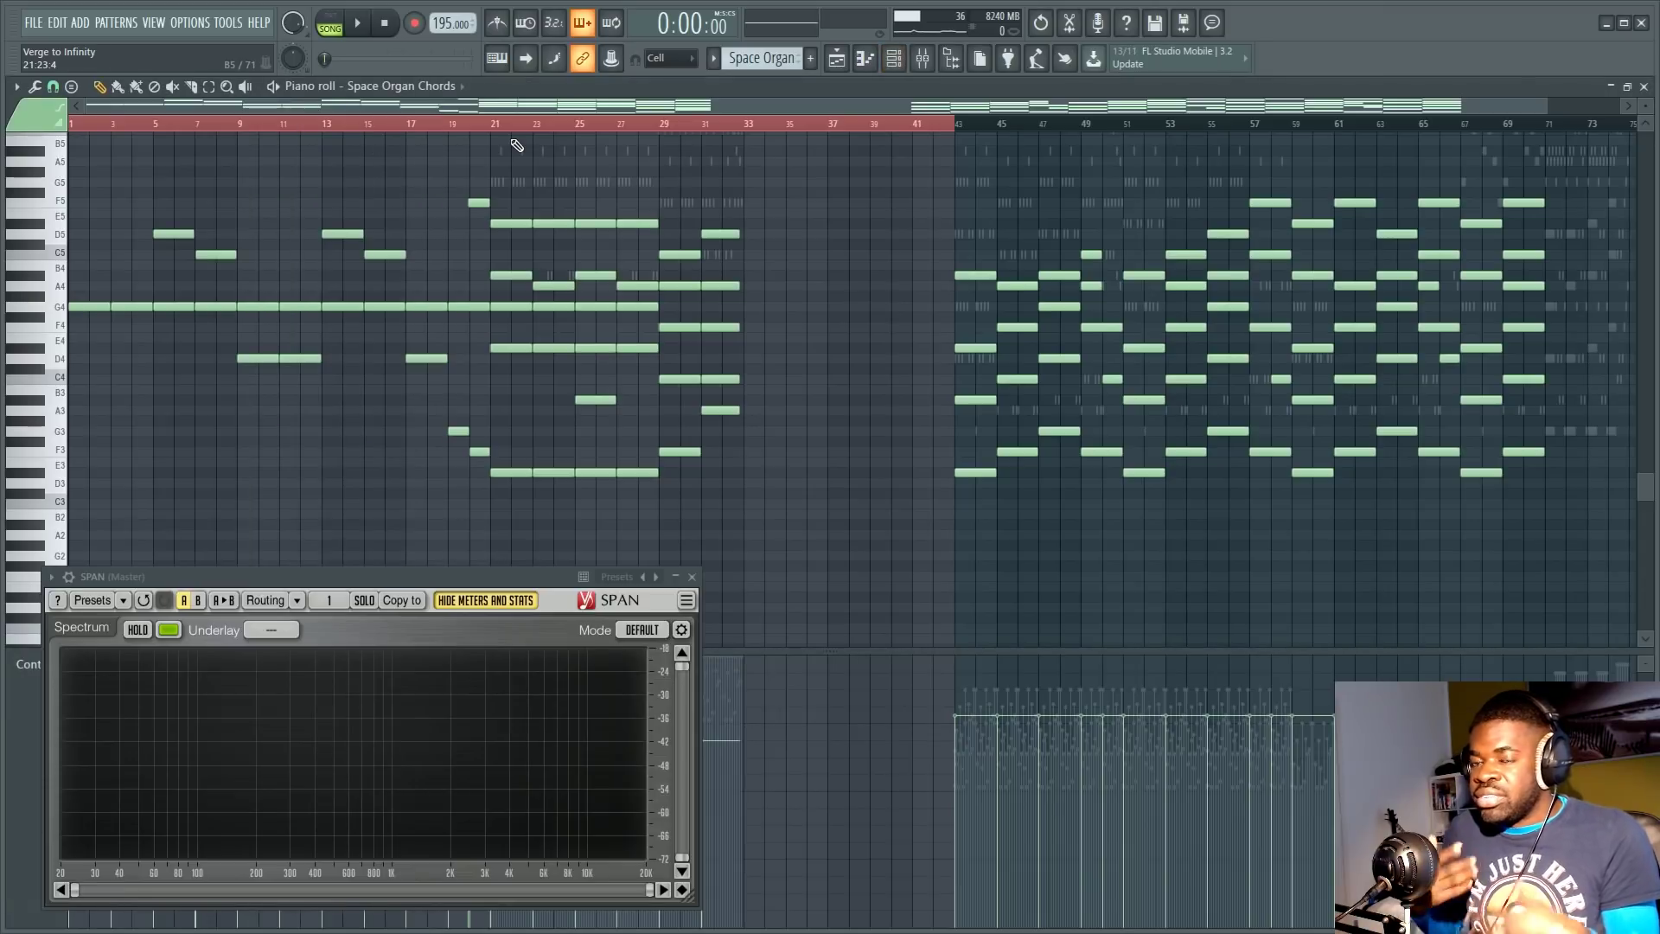
pyautogui.press('F6')
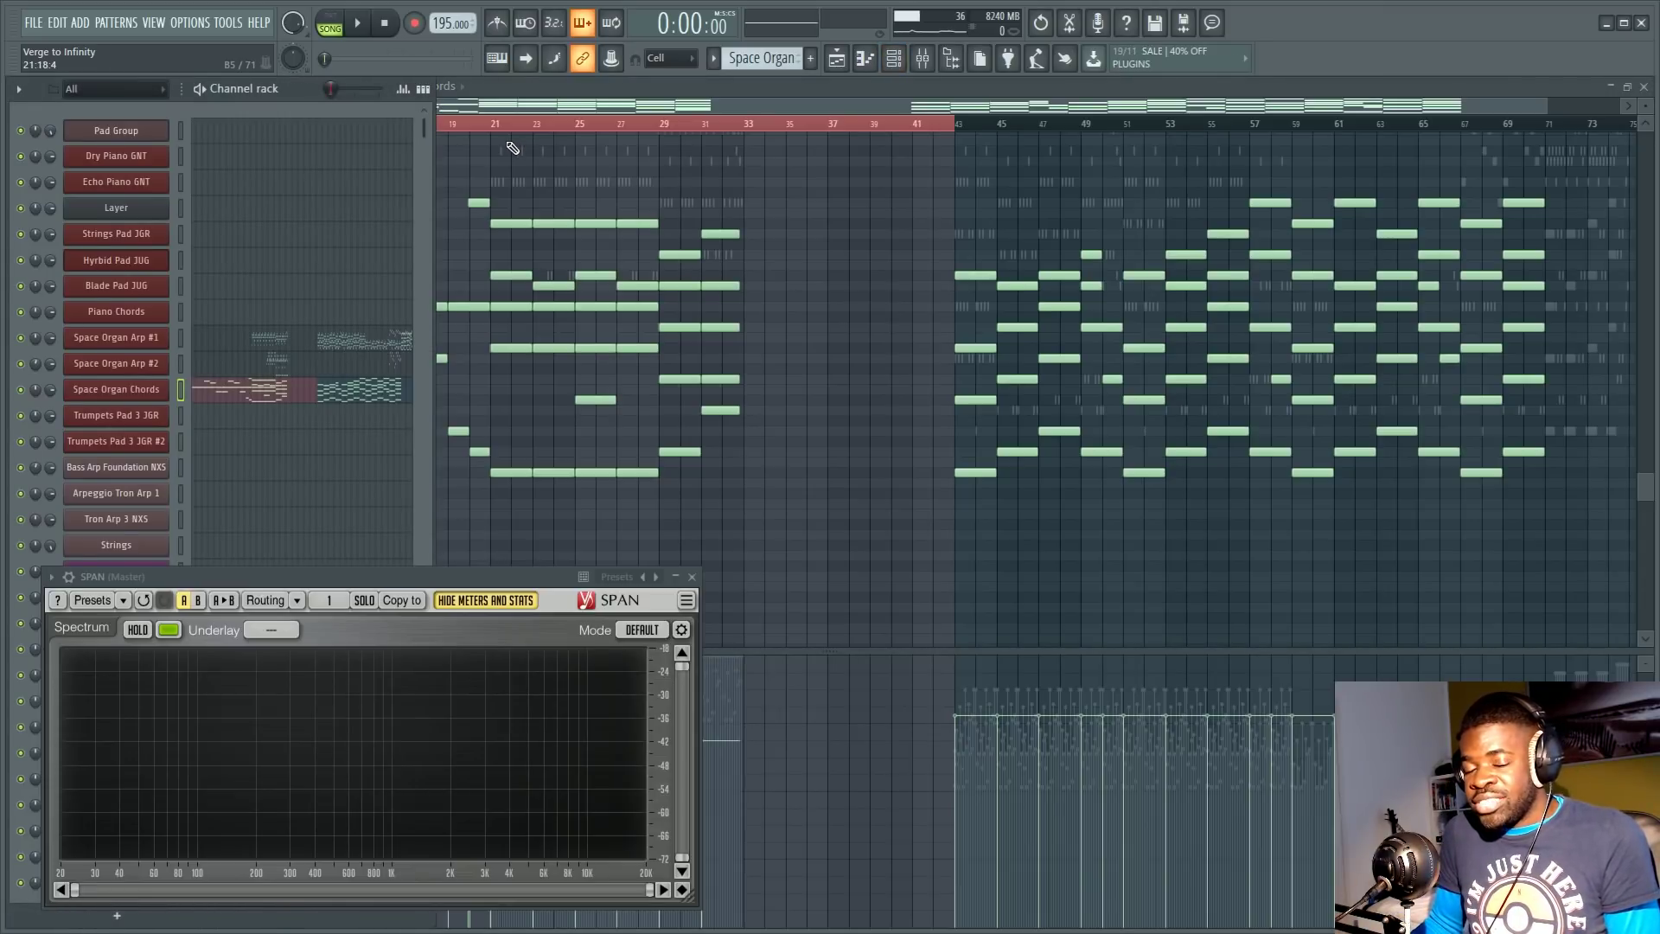
pyautogui.press('F6')
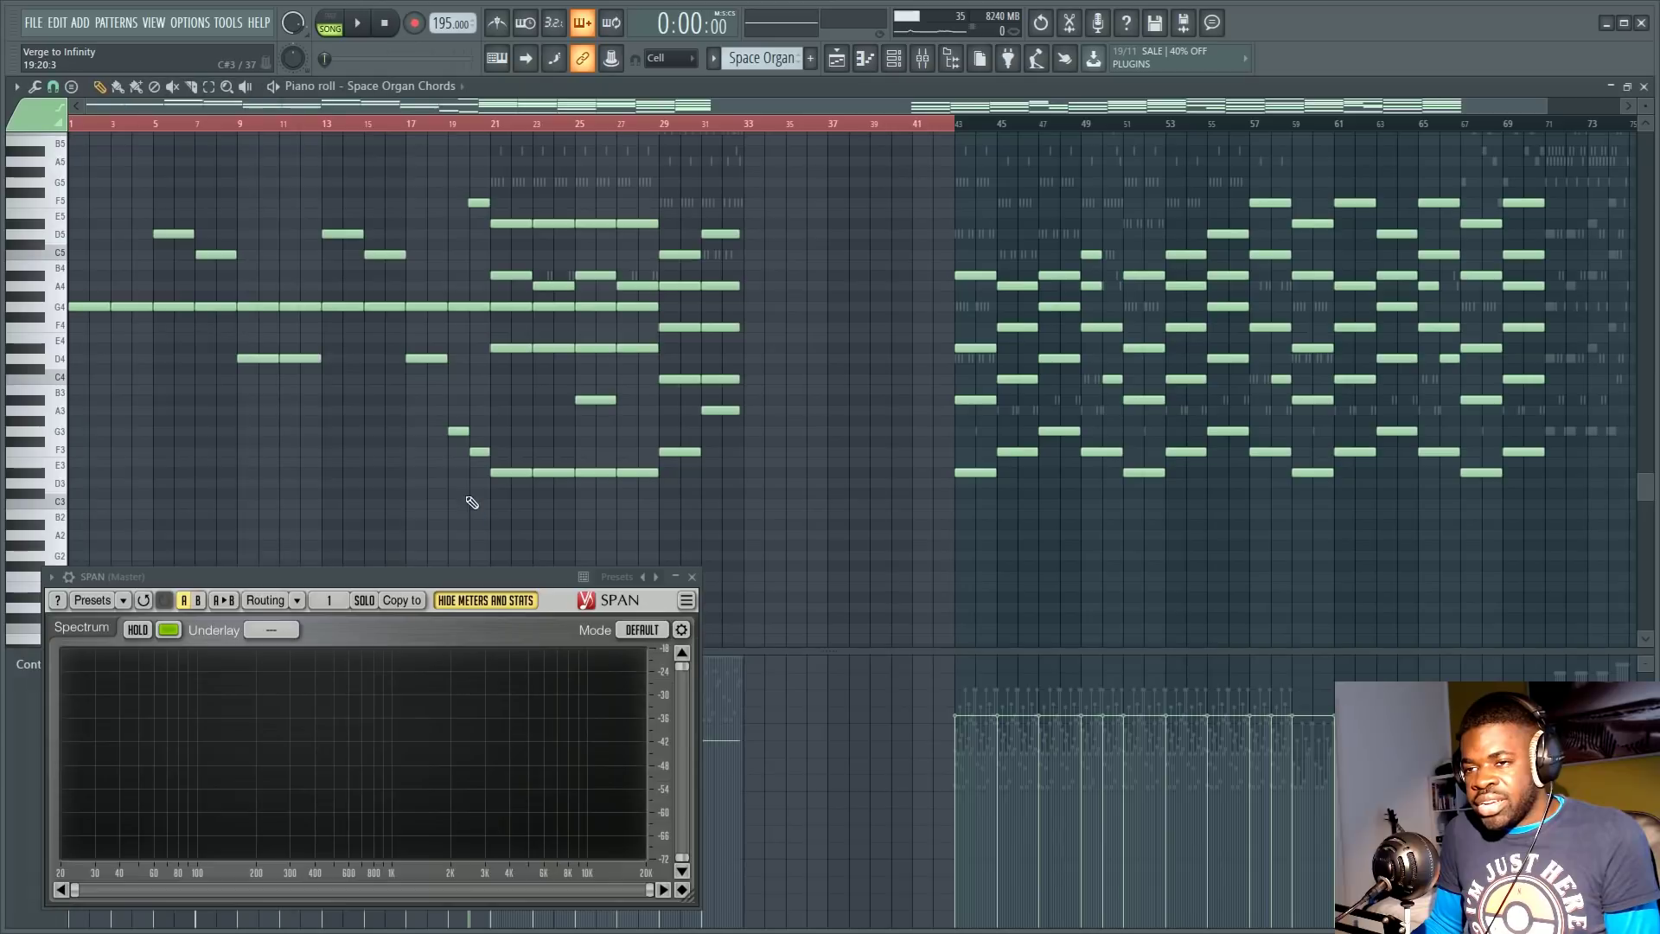
pyautogui.scroll(5, 562, 127)
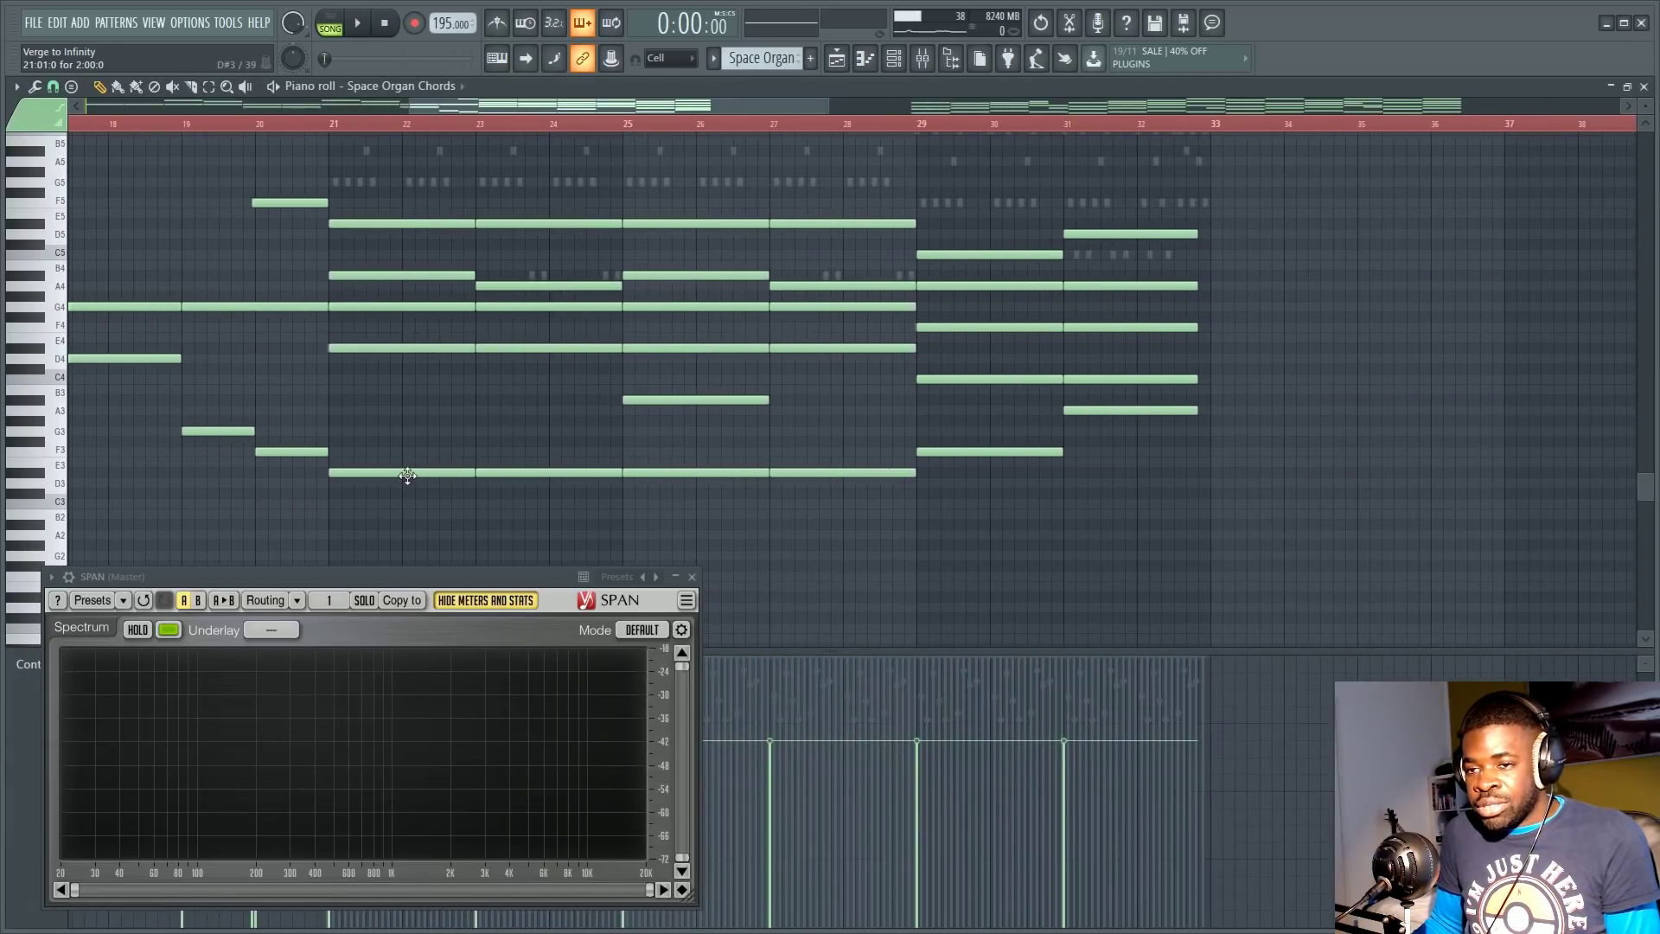
pyautogui.click(407, 473)
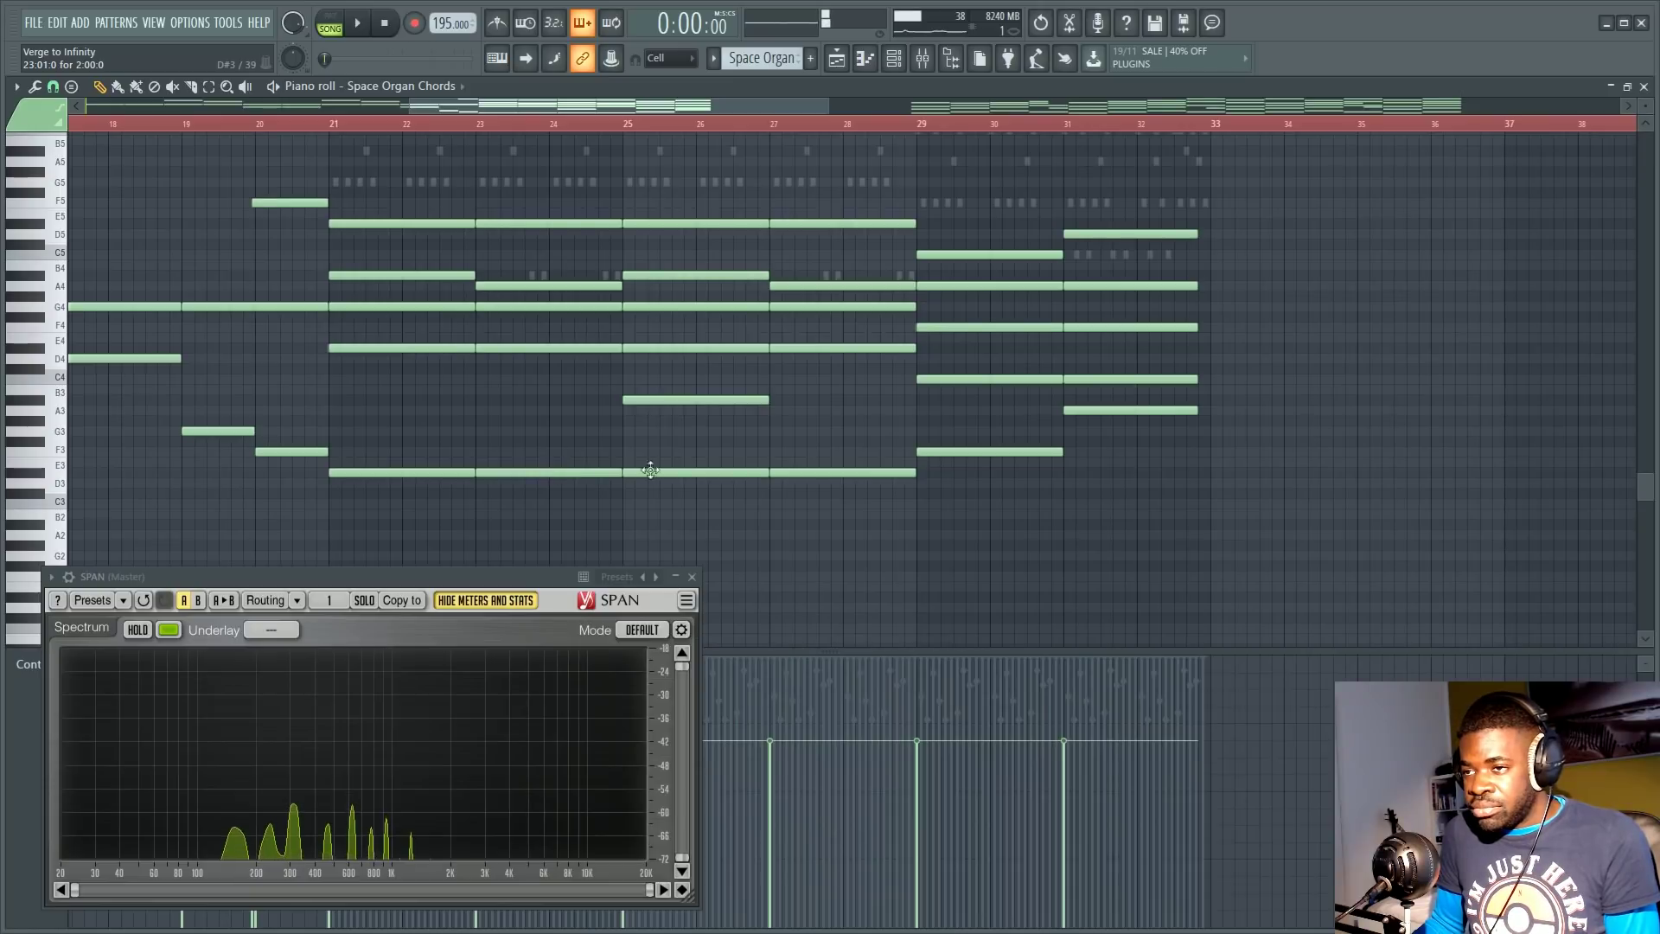
# Step: Open the pad group's Kontakt rack in clear view and select the Organ KH GrPrplenum (pedal) instrument
pyautogui.press('F6')
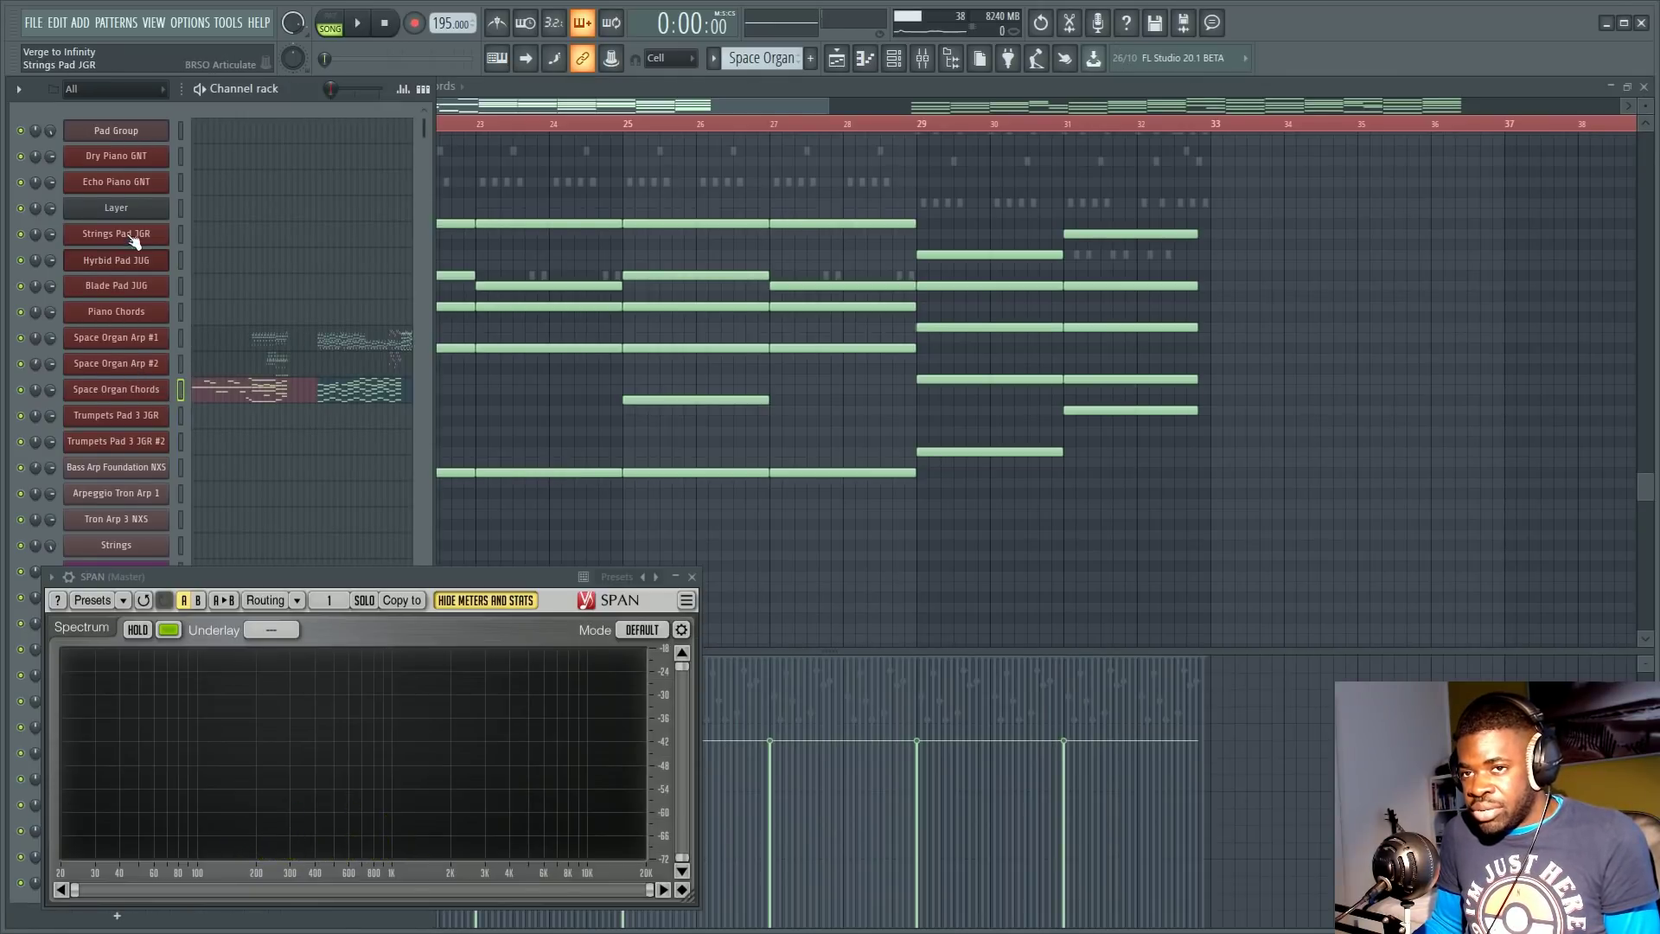
pyautogui.click(129, 154)
pyautogui.scroll(-5, 603, 491)
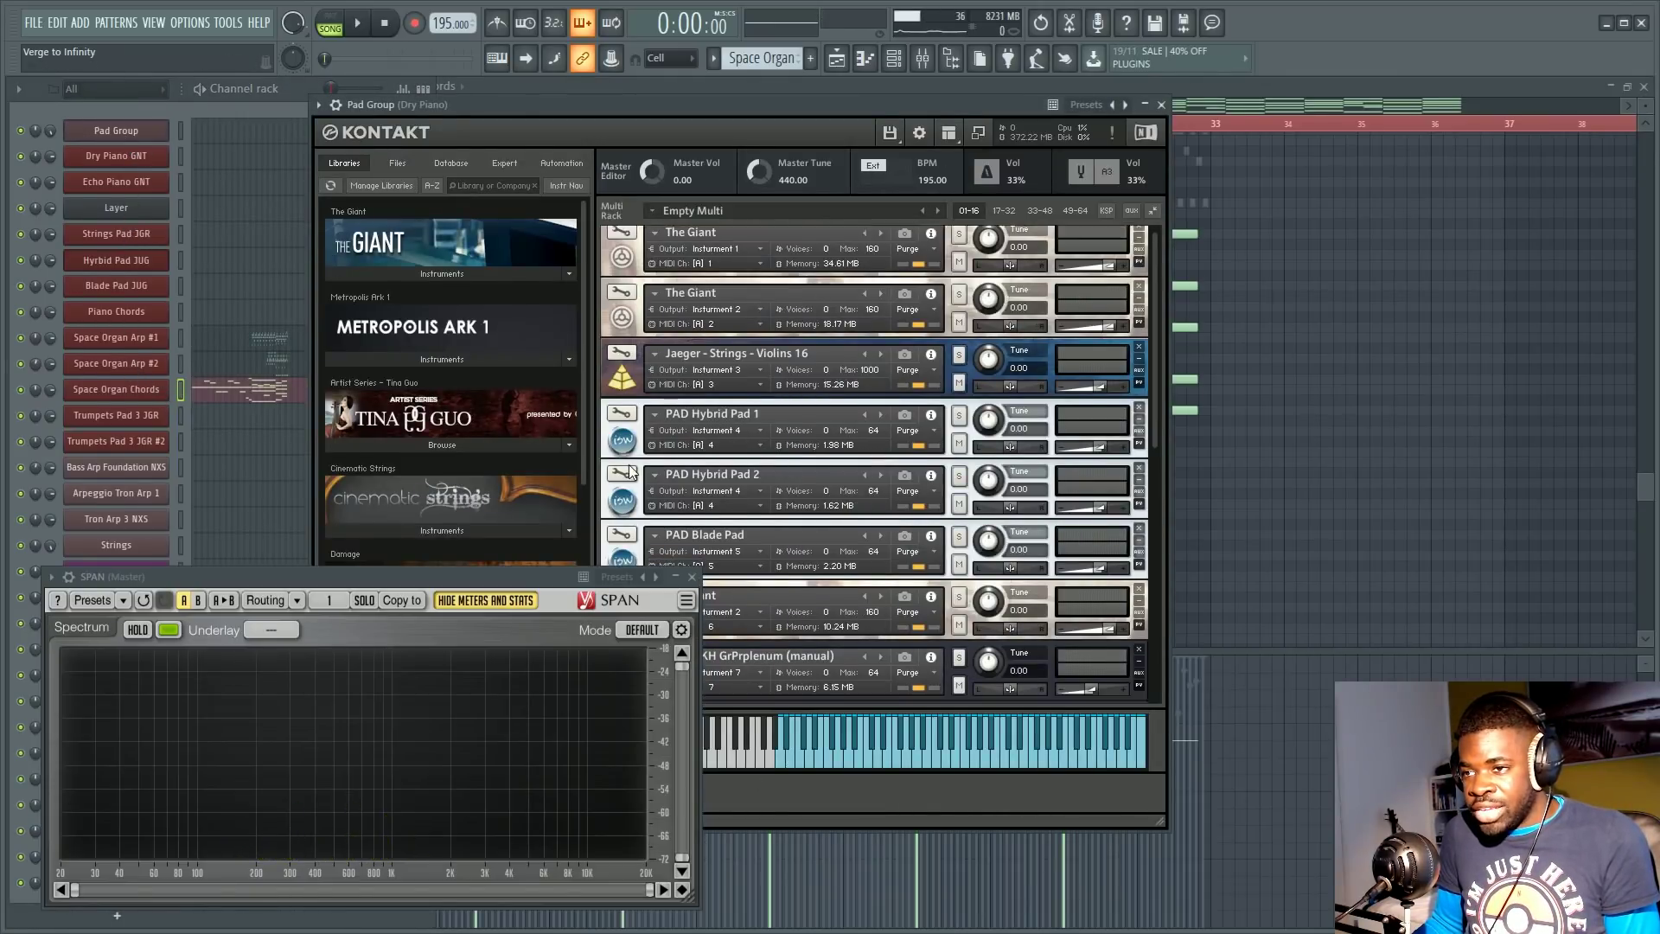
pyautogui.scroll(-3, 605, 487)
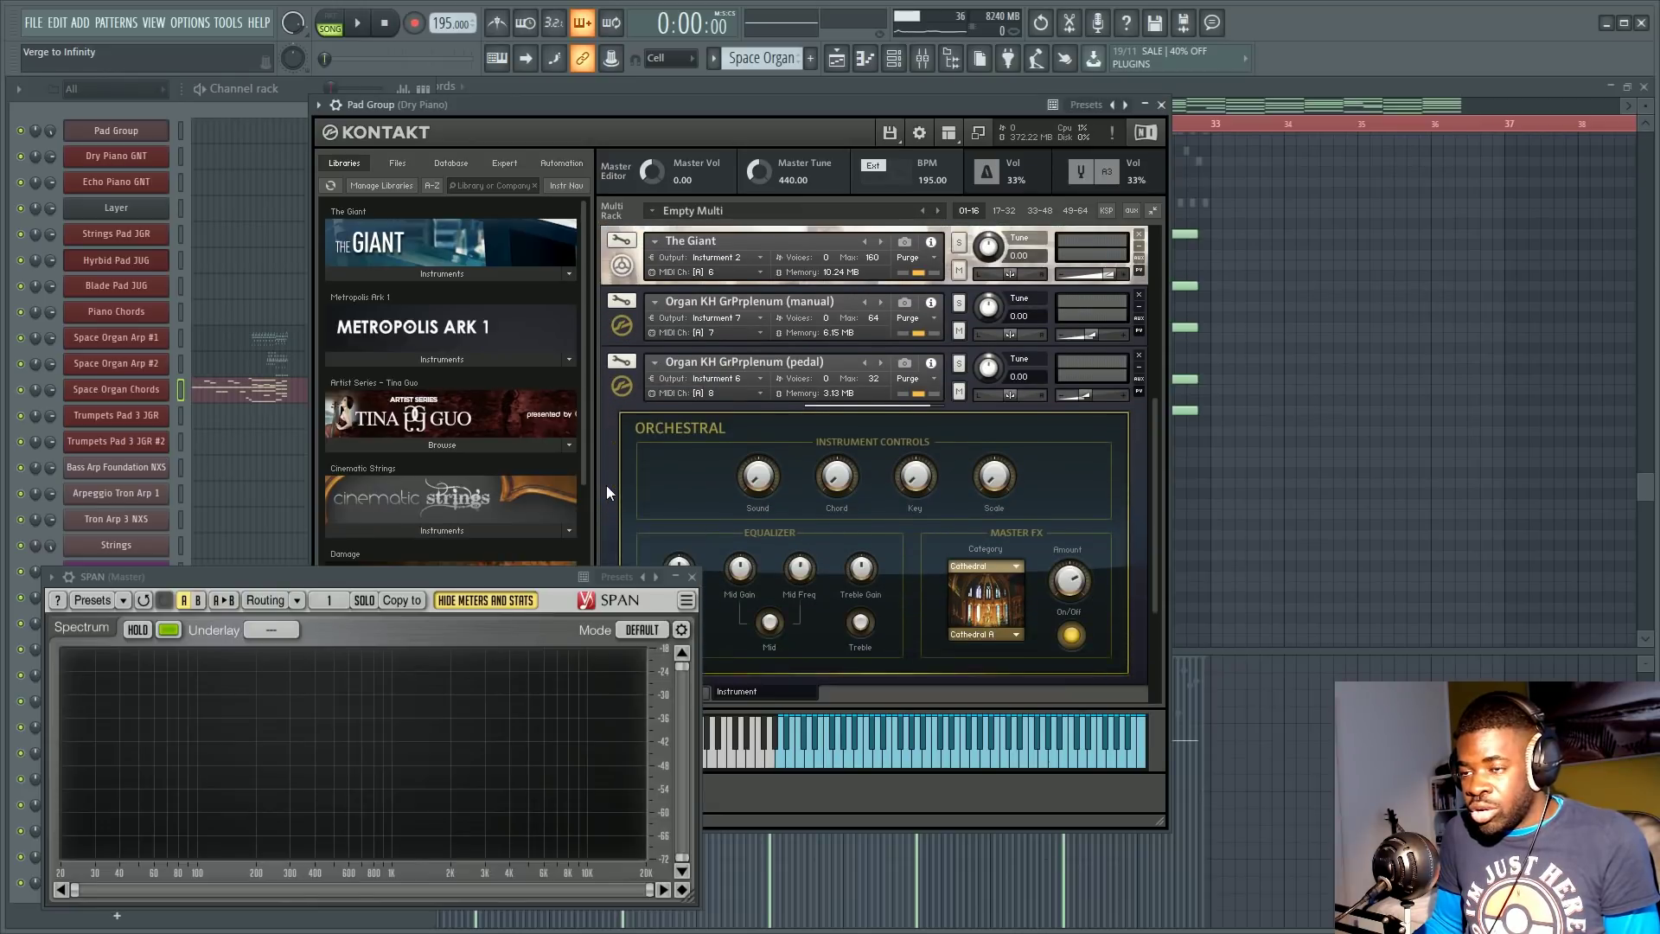
pyautogui.moveTo(489, 574)
pyautogui.mouseDown()
pyautogui.moveTo(454, 645)
pyautogui.moveTo(476, 607)
pyautogui.moveTo(506, 597)
pyautogui.mouseUp()
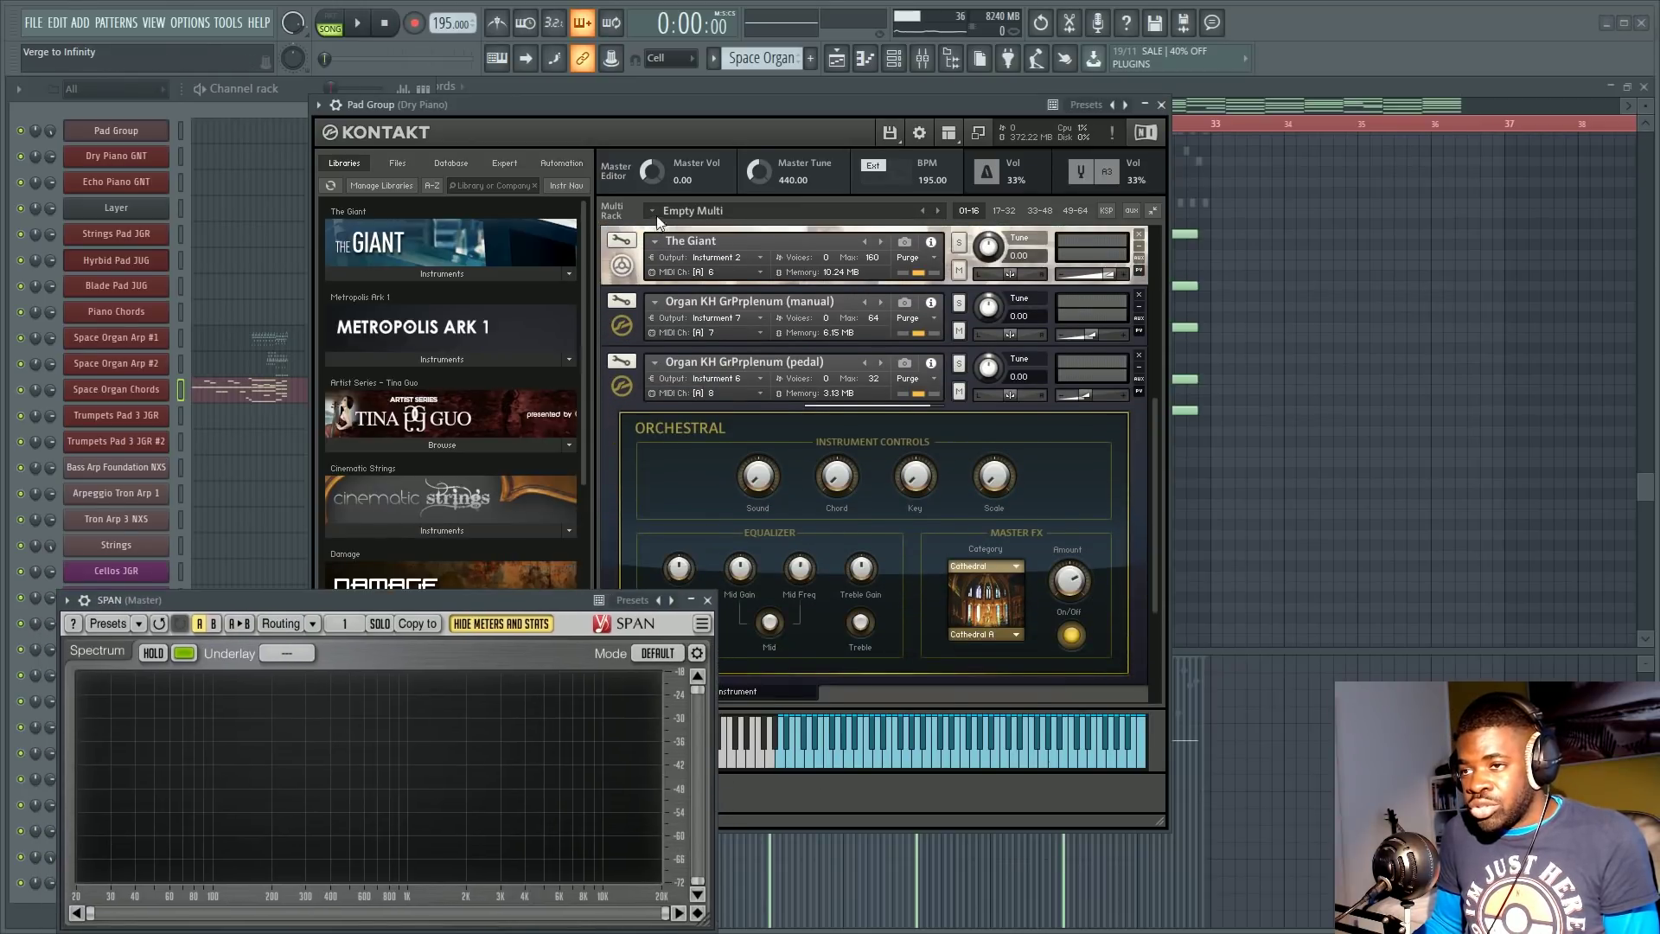
pyautogui.moveTo(724, 116); pyautogui.dragTo(935, 114)
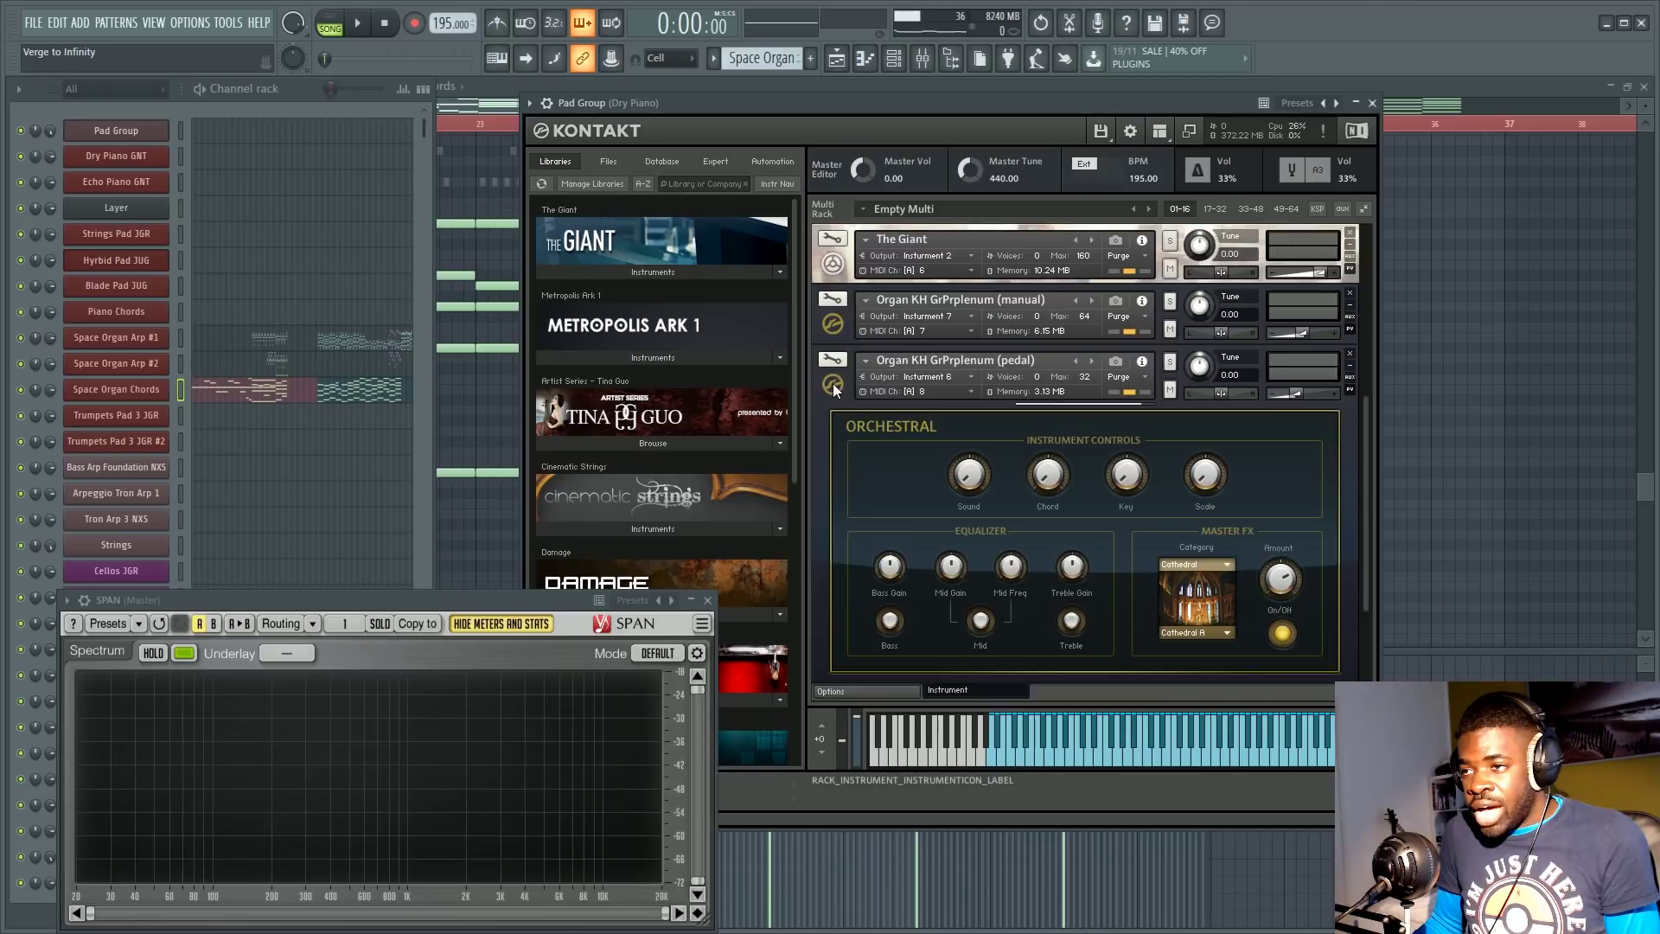
pyautogui.click(833, 383)
pyautogui.click(823, 495)
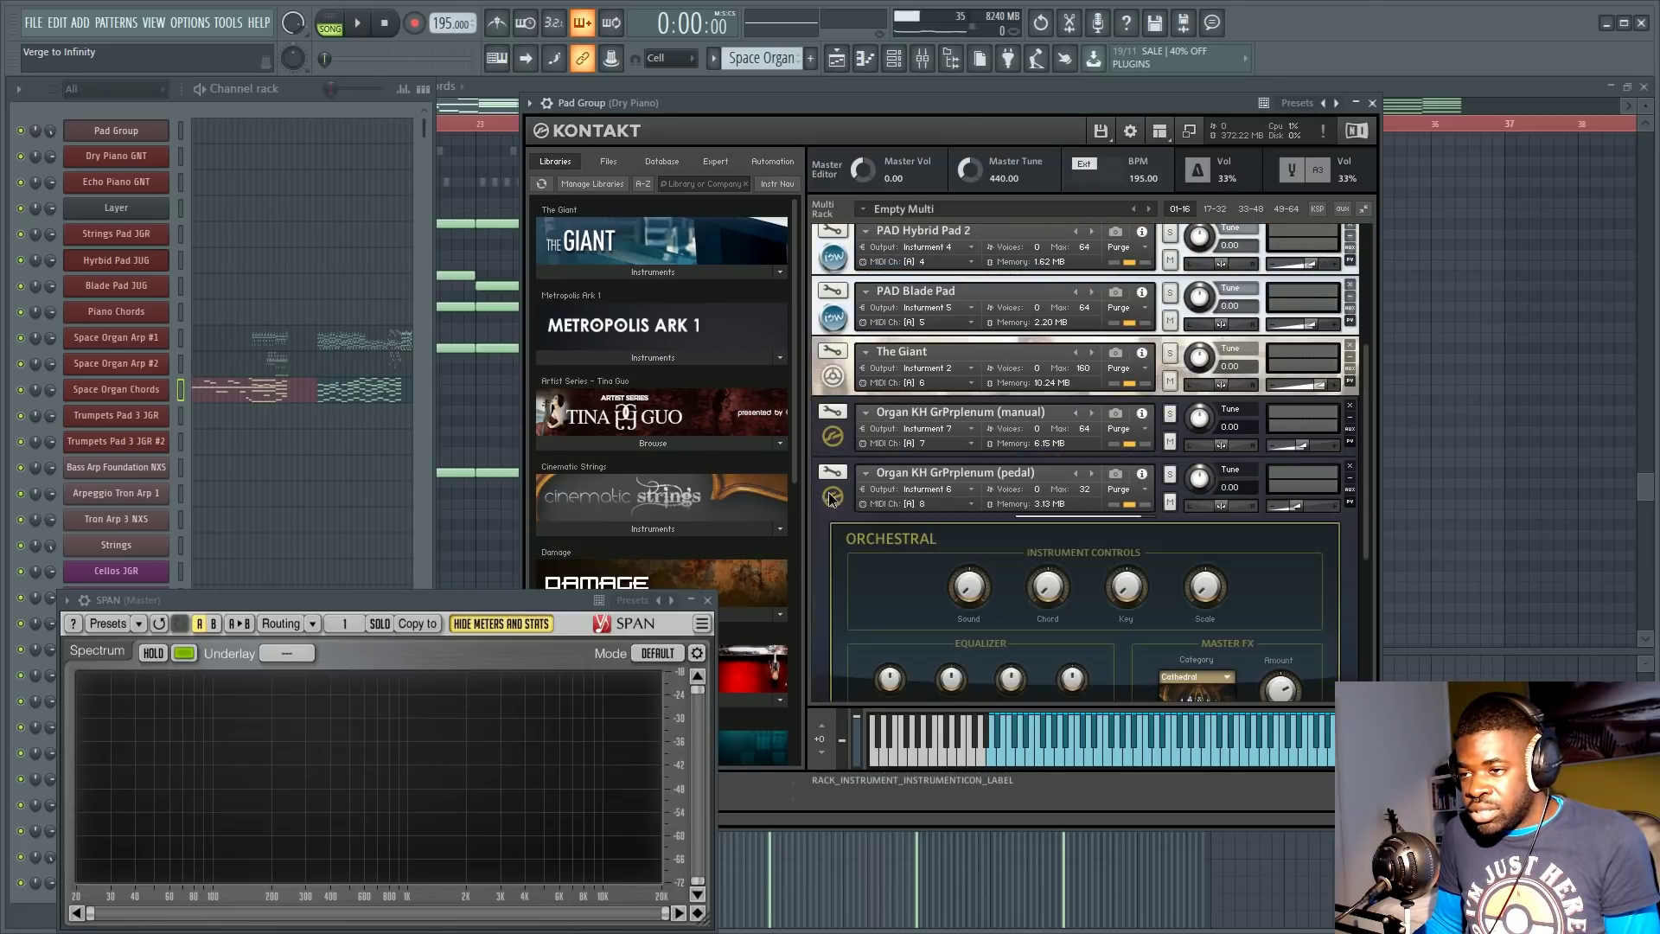
pyautogui.click(916, 512)
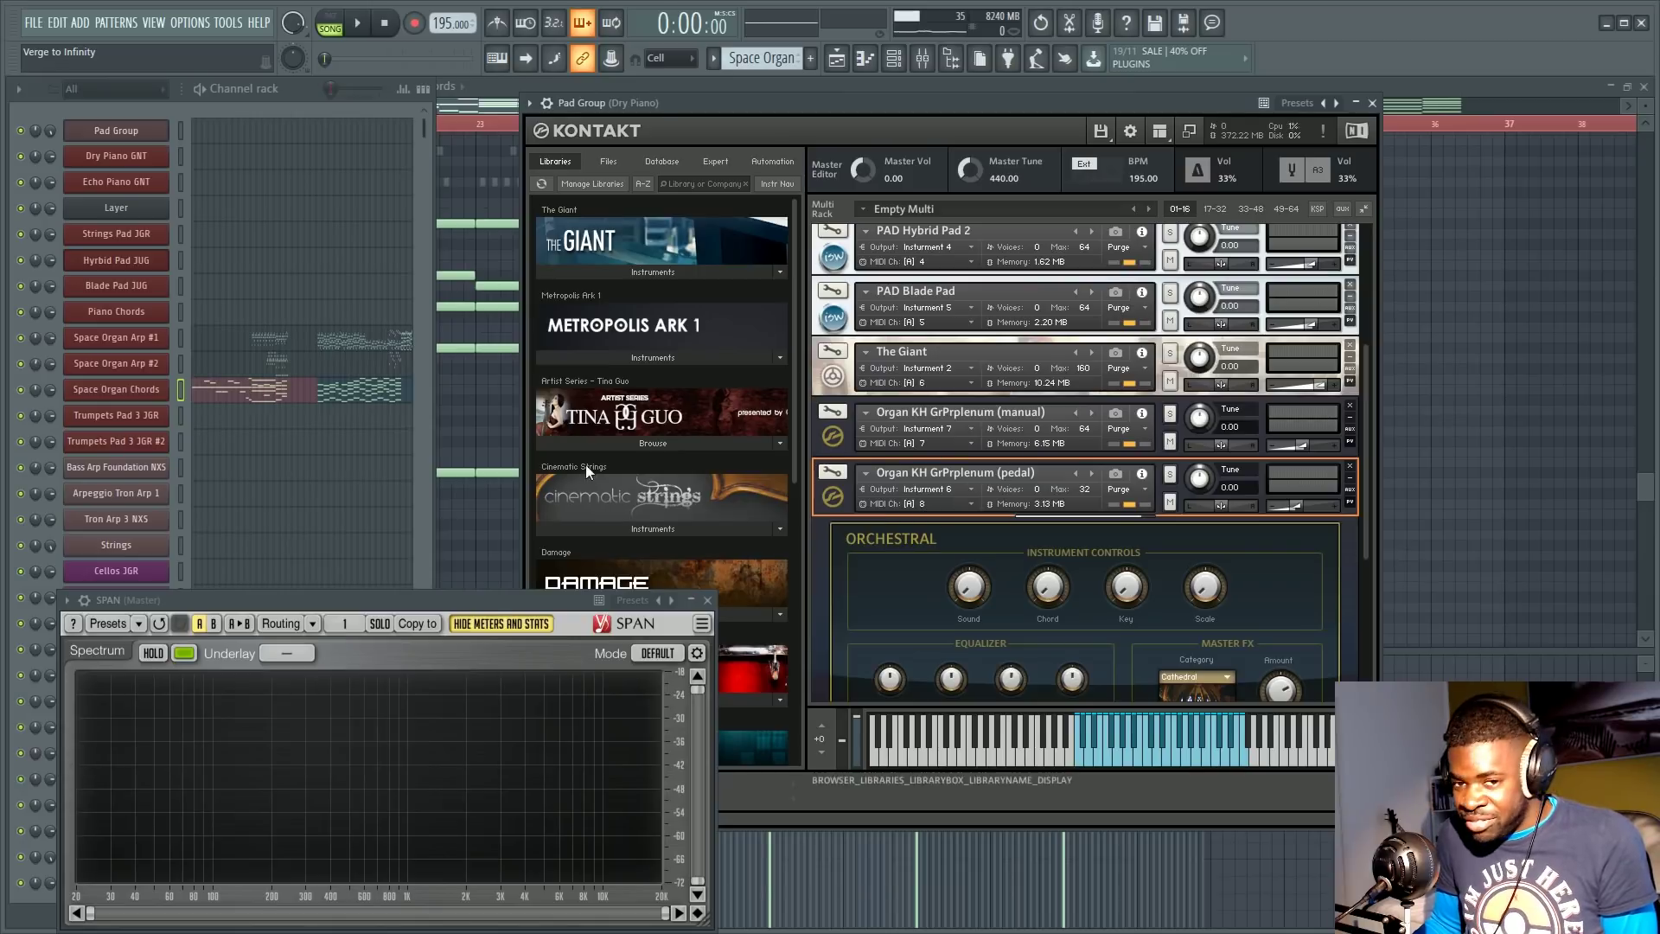
# Step: Select the Space Organ Chords, Space Organ Arp #1 and again Space Organ Chords channels to audition both organ sounds
pyautogui.click(183, 390)
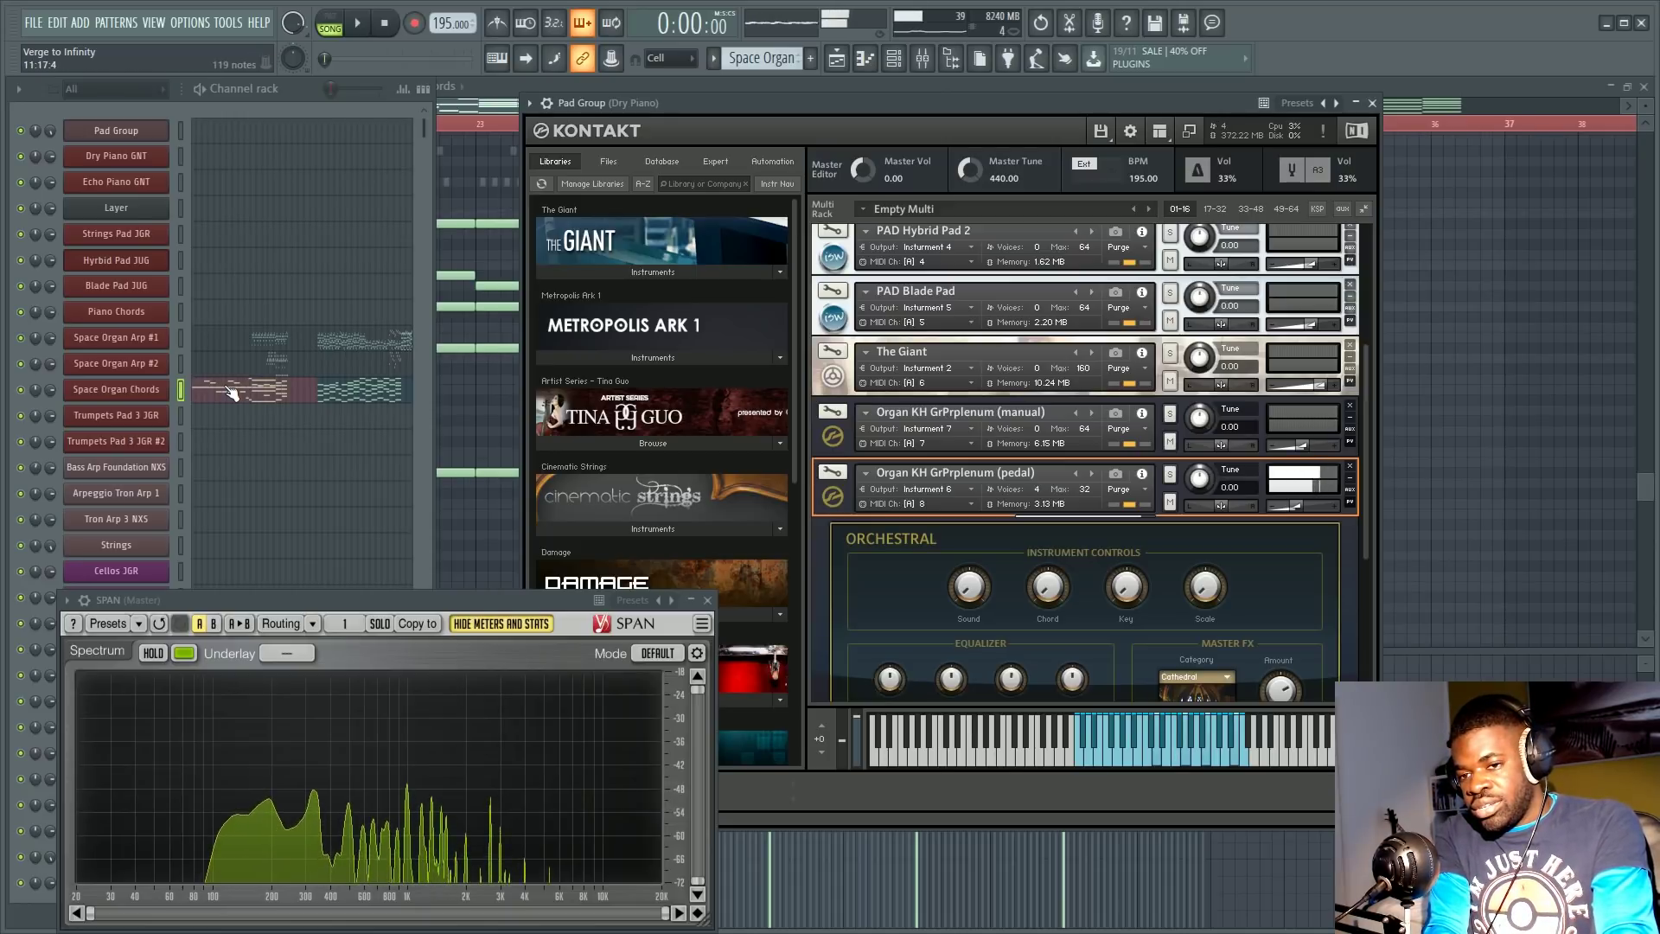
pyautogui.click(183, 345)
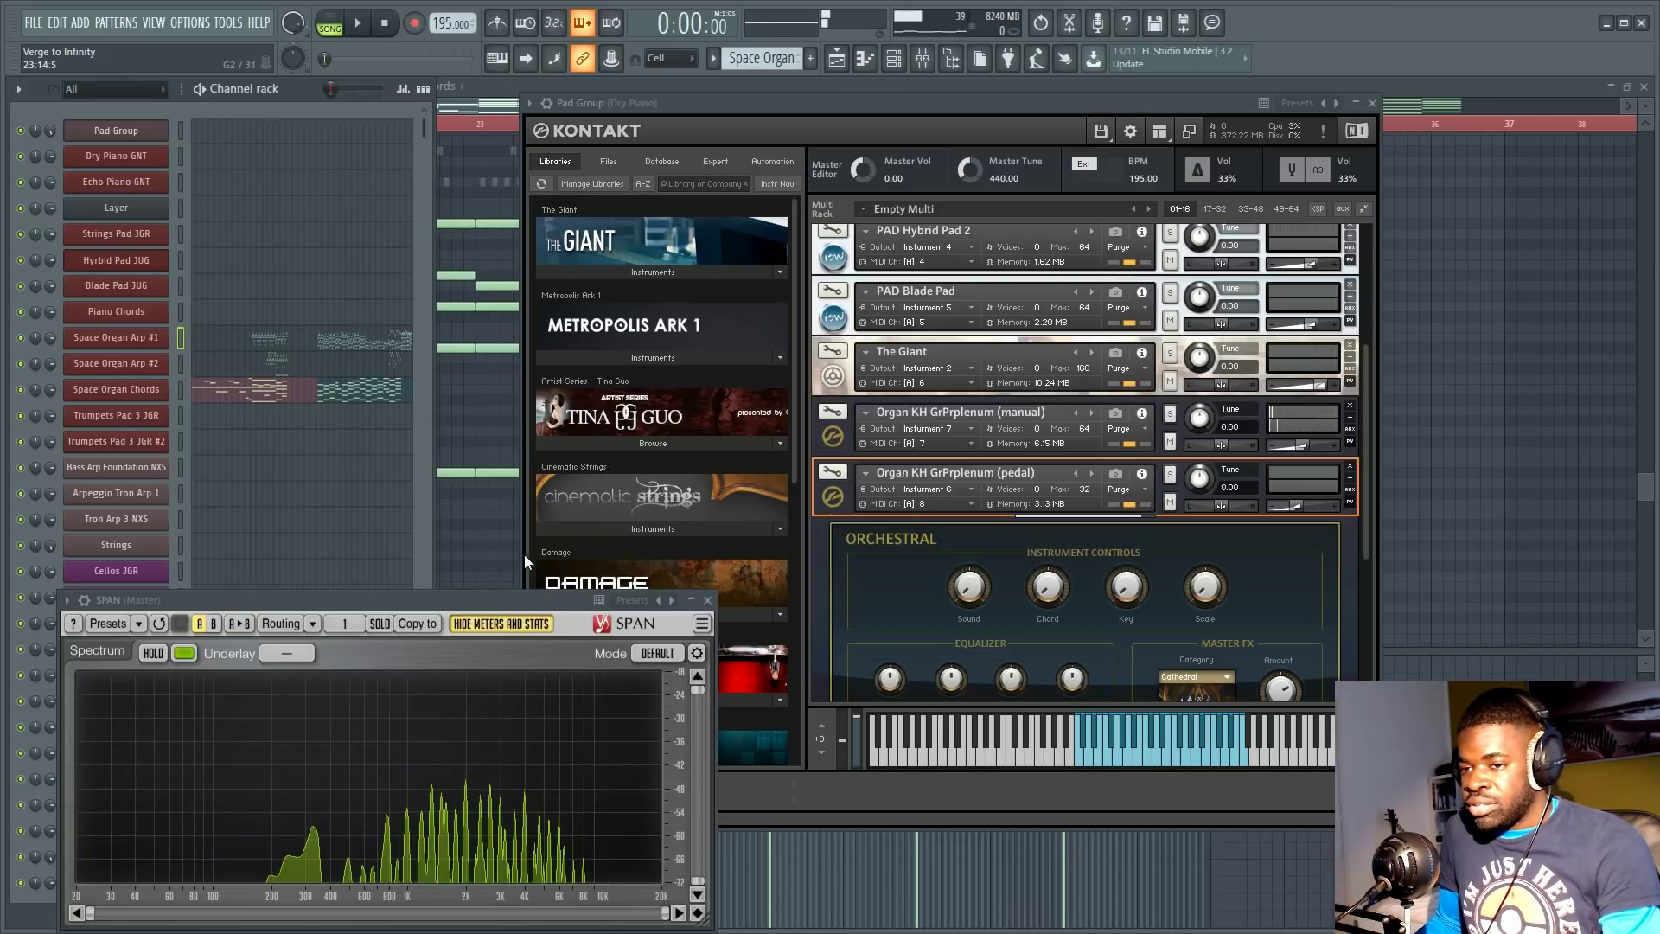
pyautogui.click(178, 397)
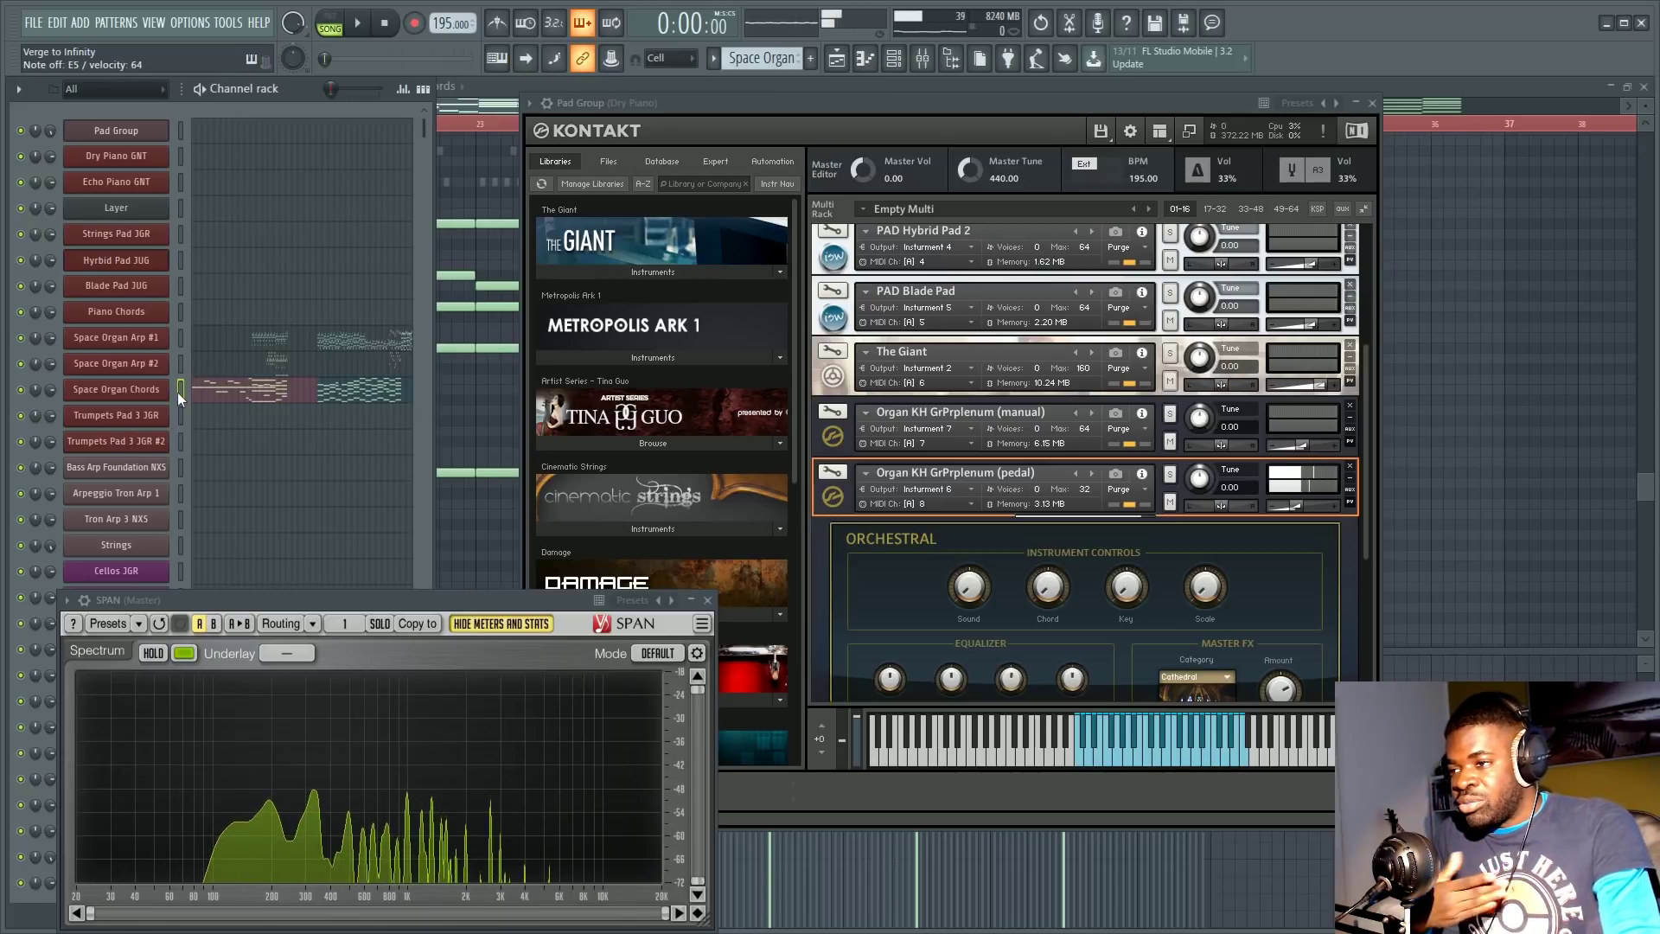
# Step: Inspect the effects on the Pad Group - Wet and Organ mixer tracks, including the Organ's Fruity X-Y-Z Controller, and close the mixer
pyautogui.press('F9')
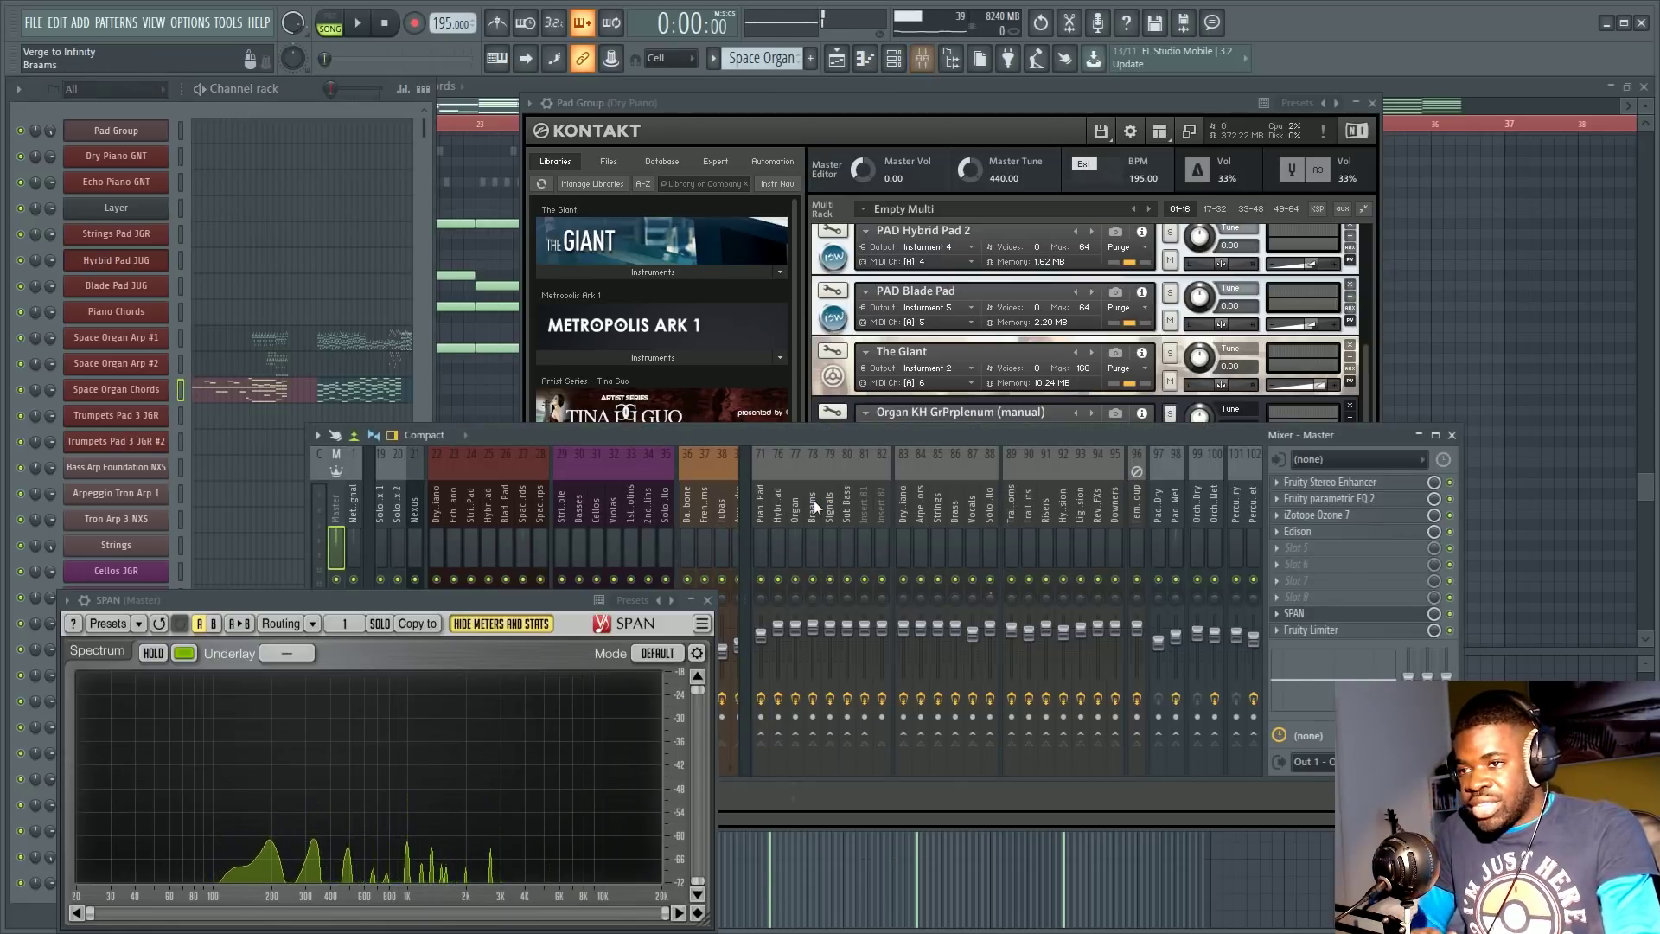
pyautogui.moveTo(780, 438); pyautogui.dragTo(693, 309)
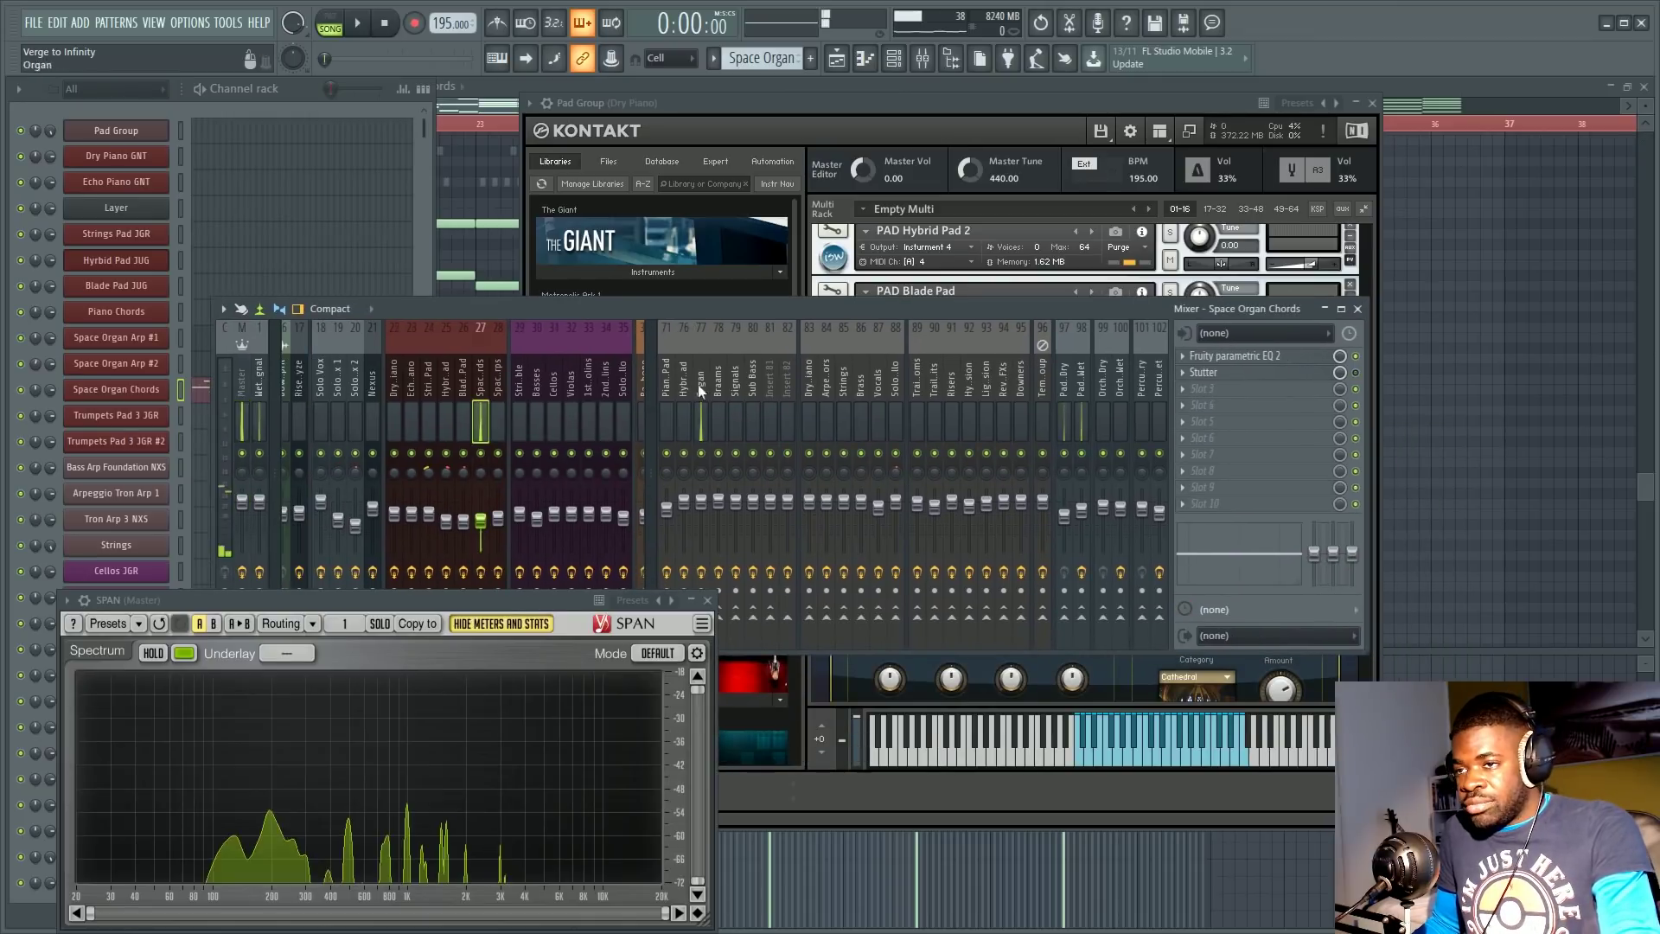
pyautogui.click(1080, 395)
pyautogui.click(700, 389)
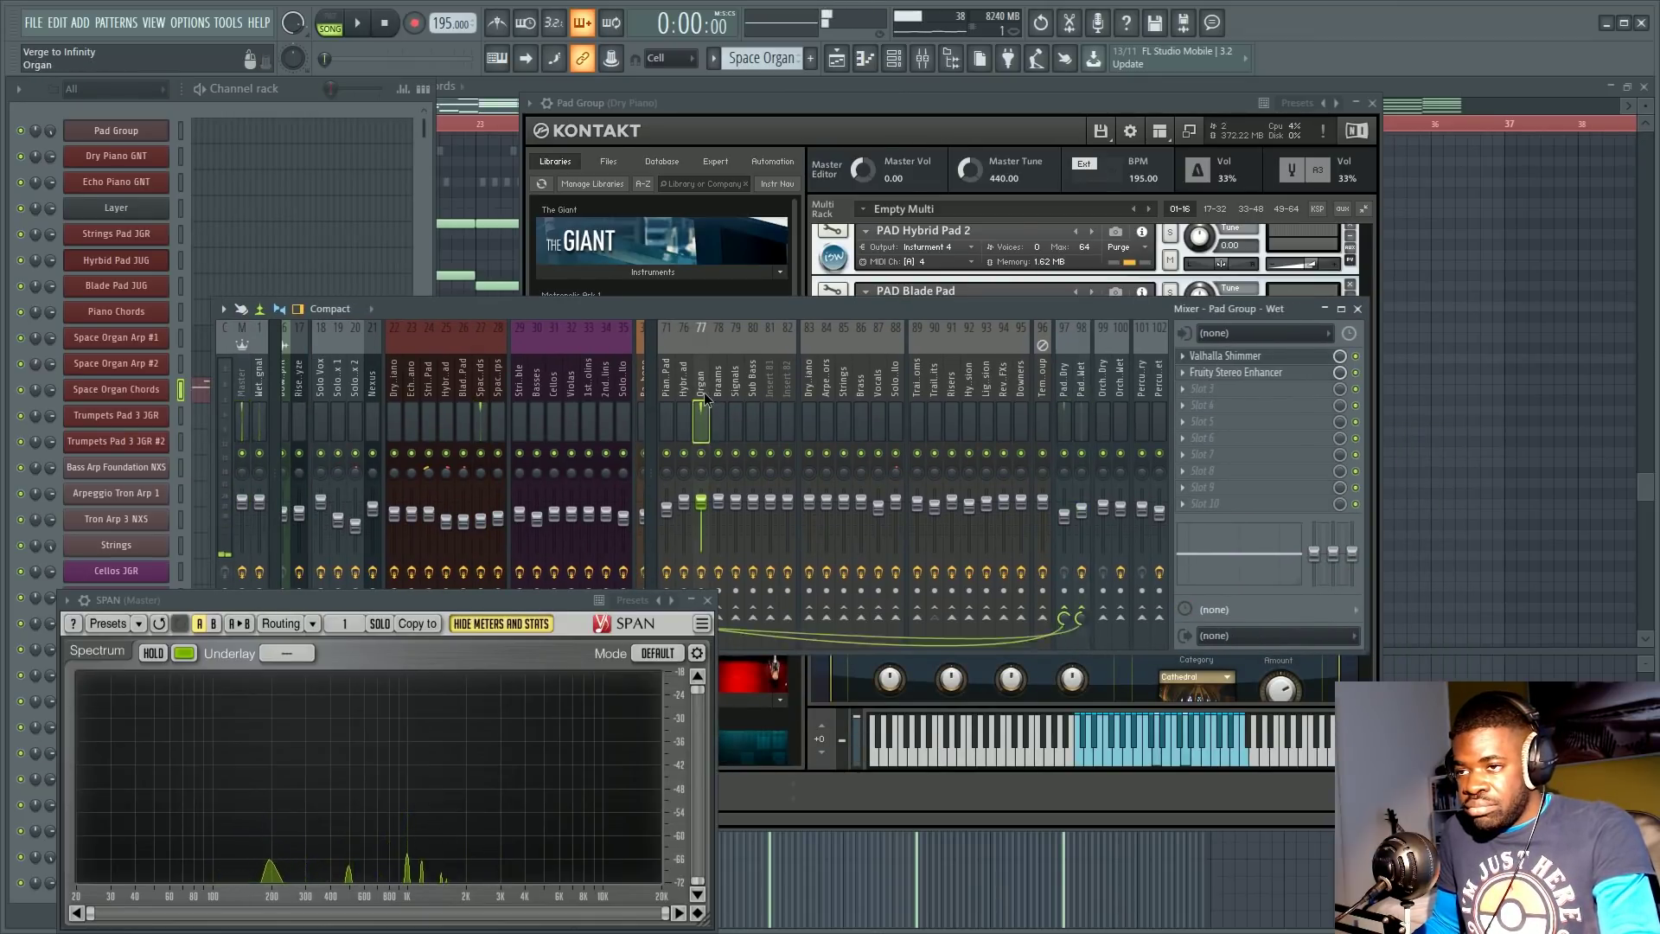
pyautogui.click(1236, 390)
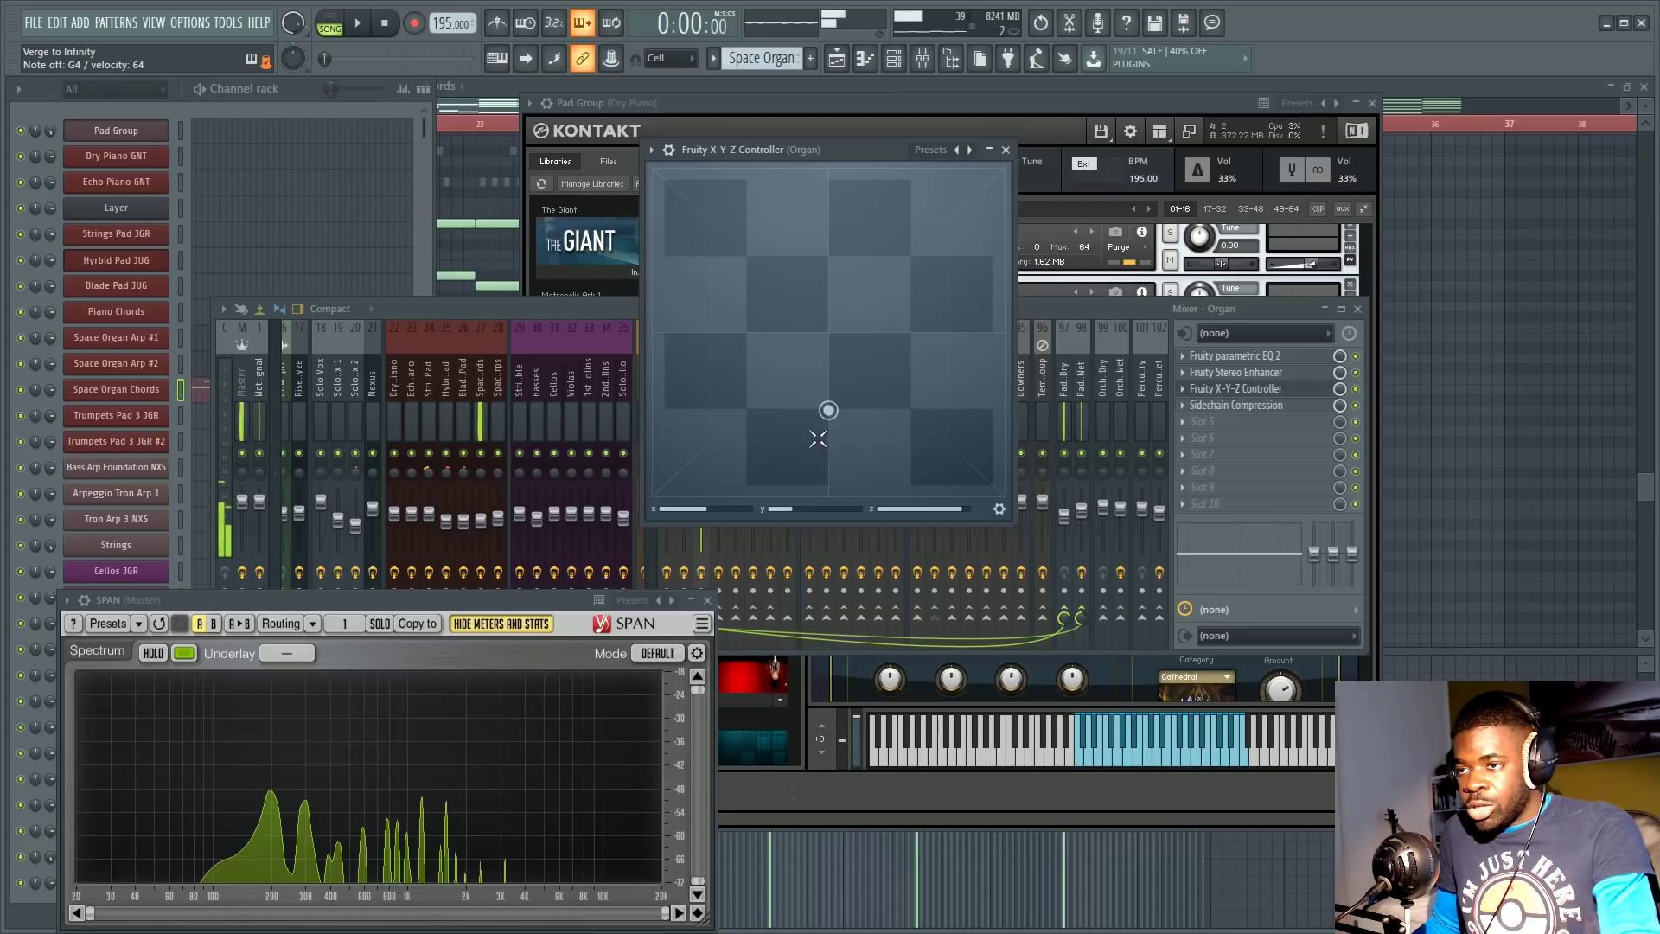
pyautogui.click(1005, 150)
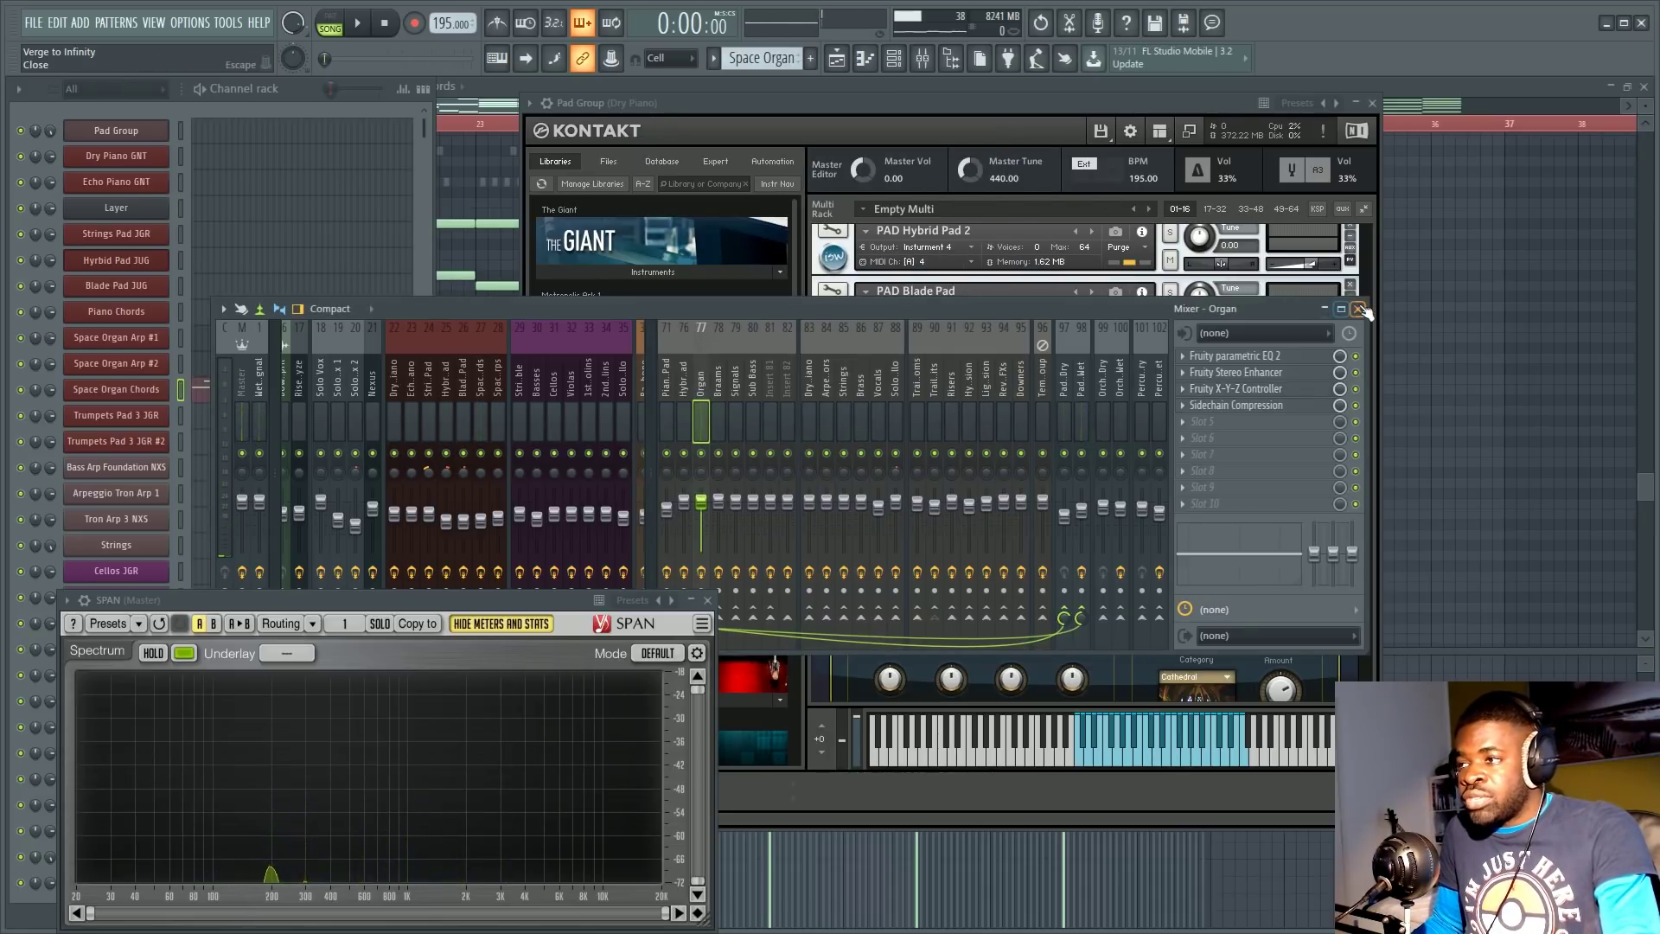
pyautogui.click(1359, 309)
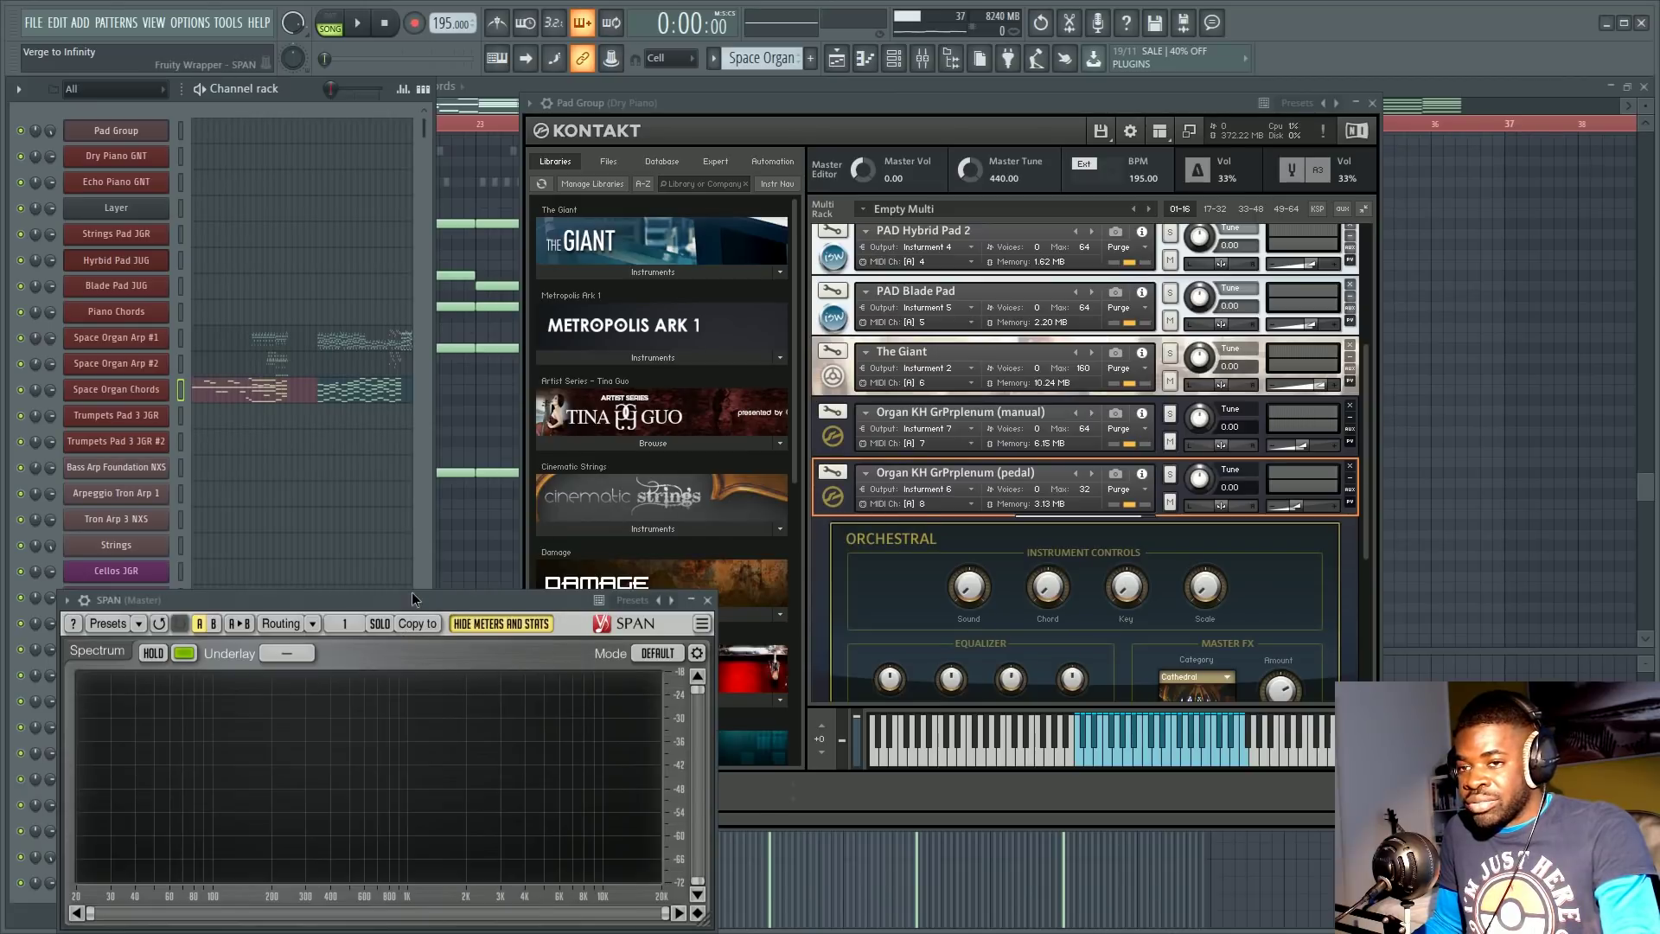
# Step: Reopen the Space Organ Chords notes in the piano roll, clear the time selection, and examine the chords from bar 21 to 33
pyautogui.moveTo(411, 591); pyautogui.dragTo(474, 568)
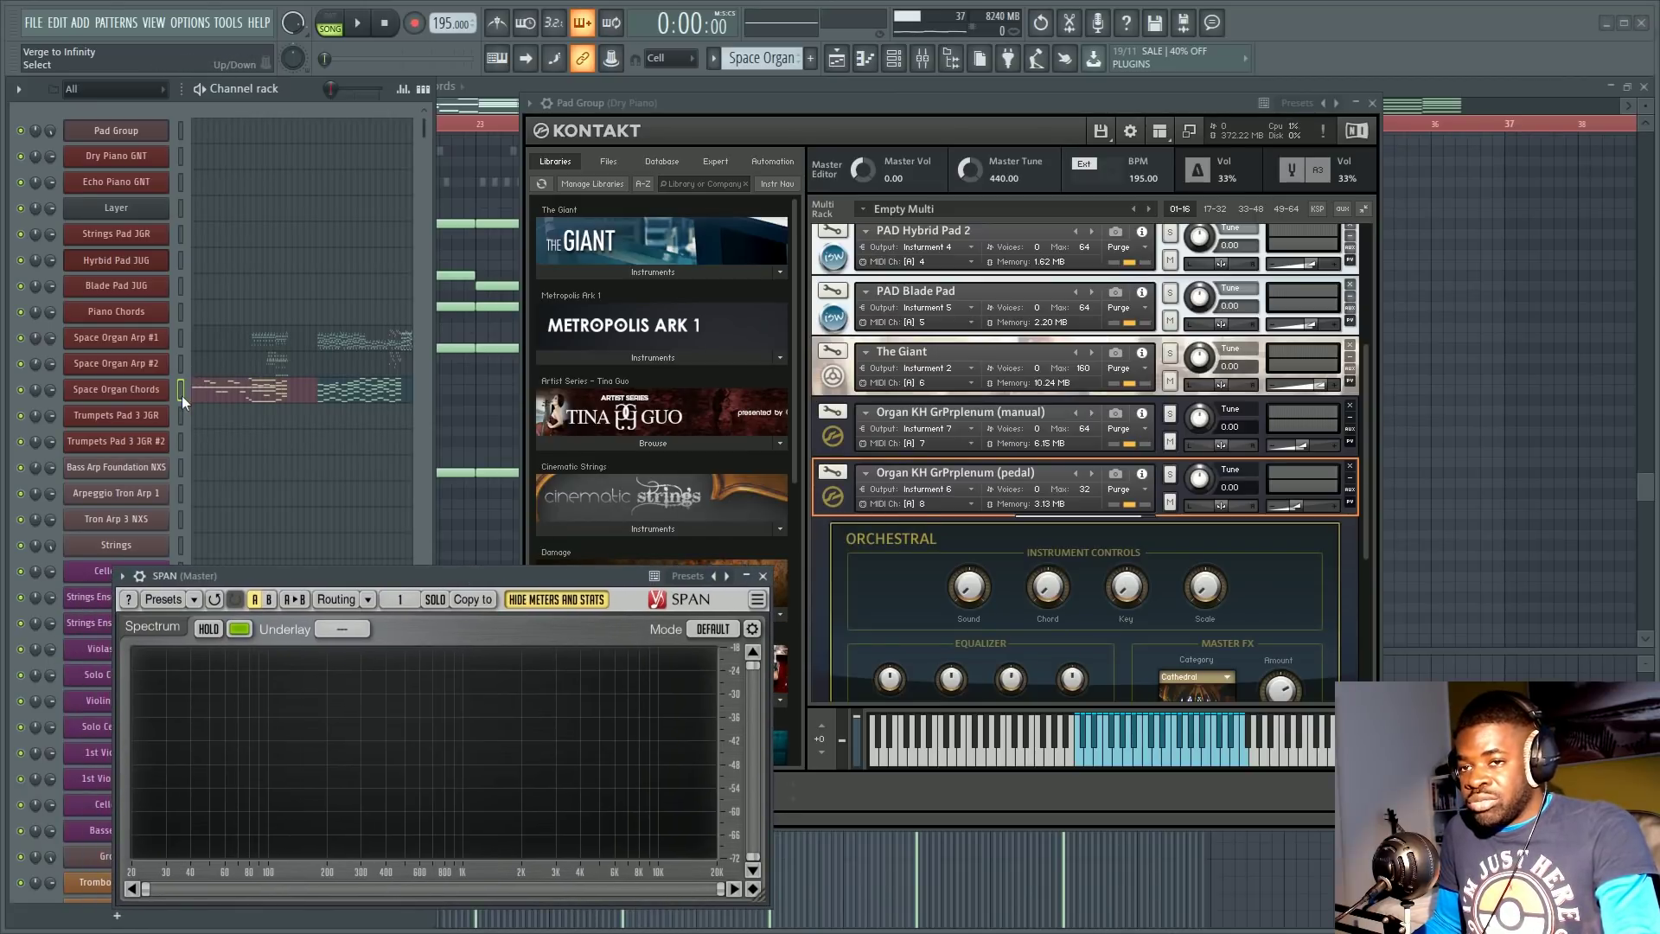
pyautogui.click(337, 397)
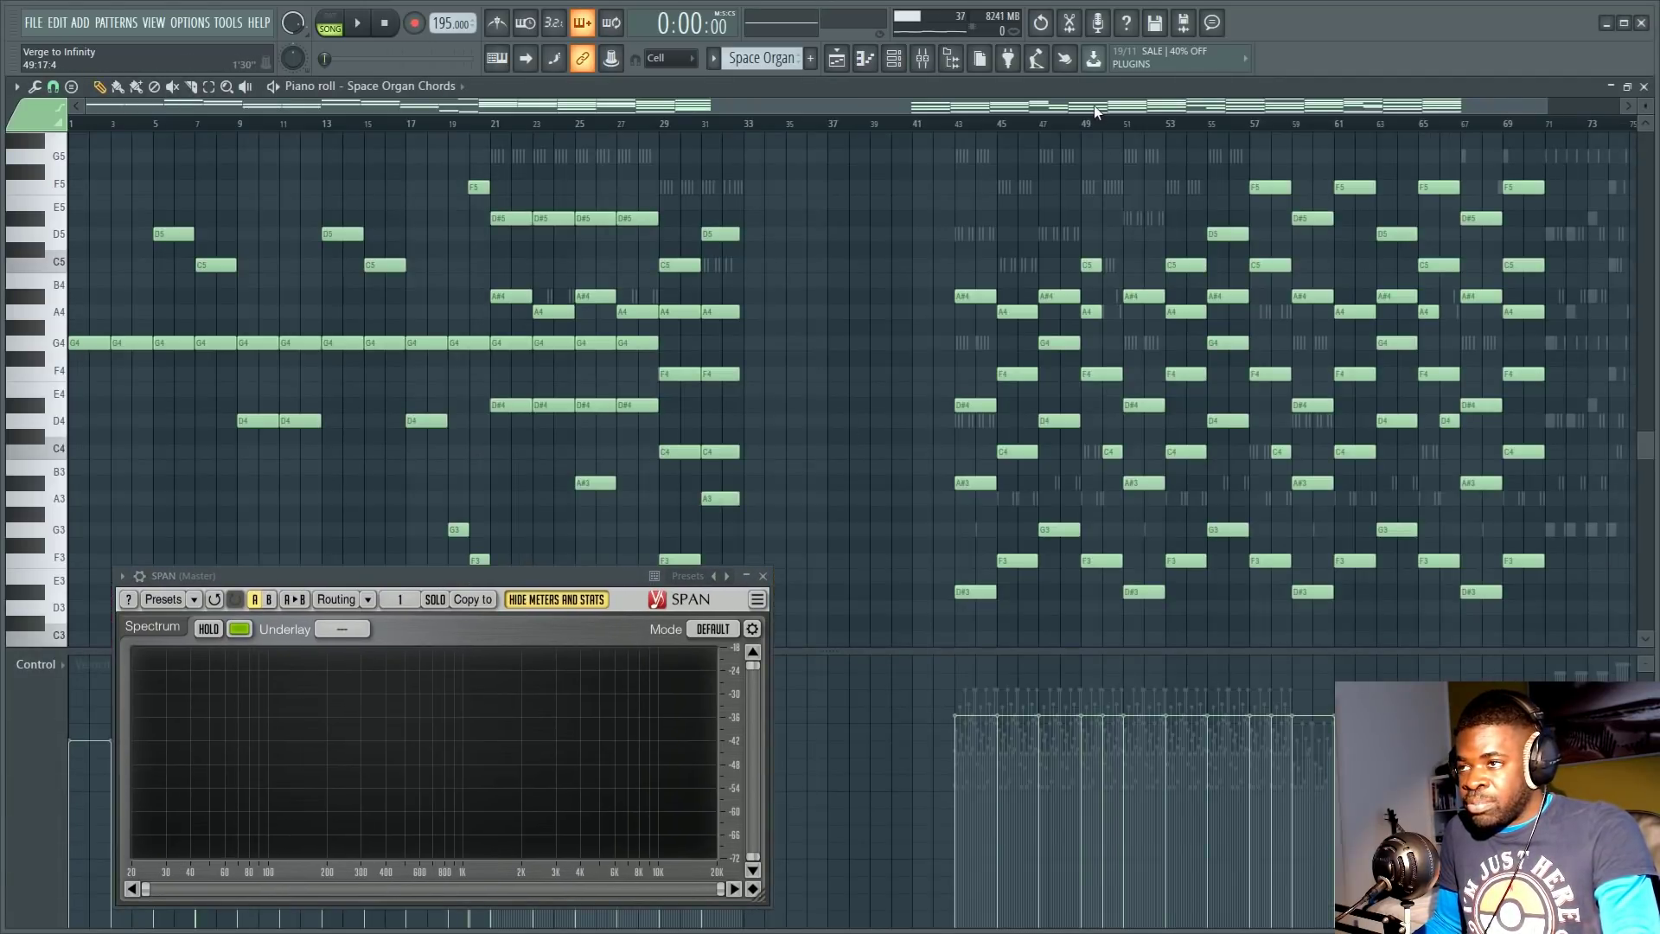
pyautogui.moveTo(1092, 105); pyautogui.dragTo(1105, 105)
pyautogui.scroll(6, 467, 125)
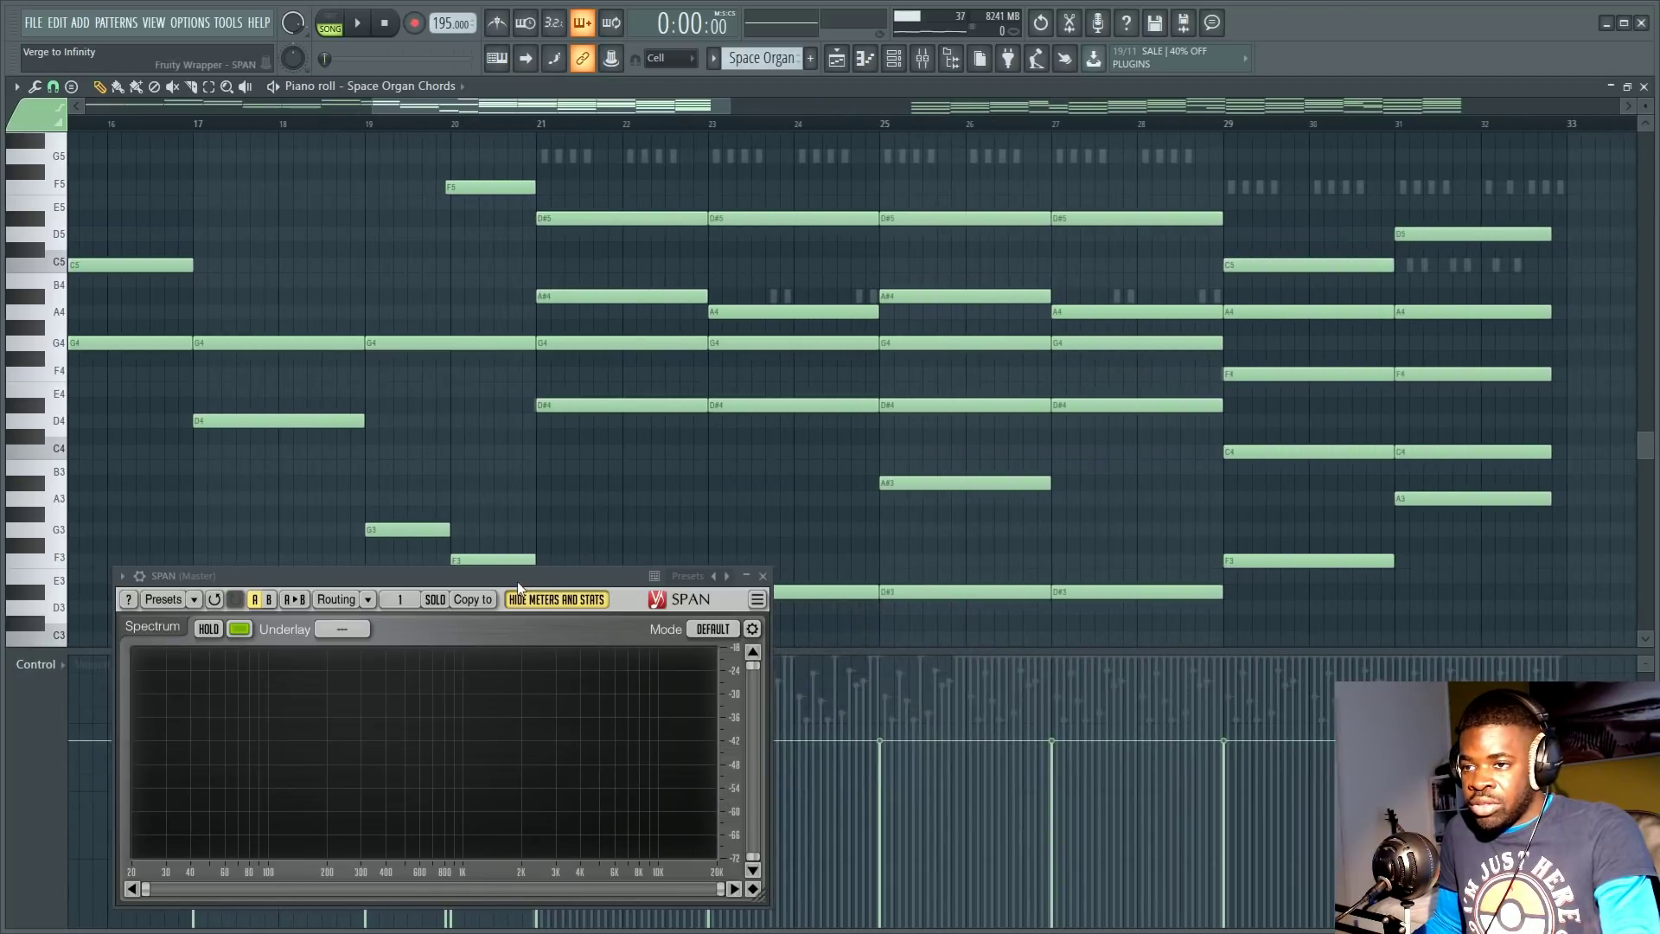
pyautogui.moveTo(517, 580); pyautogui.dragTo(397, 617)
pyautogui.scroll(-3, 637, 556)
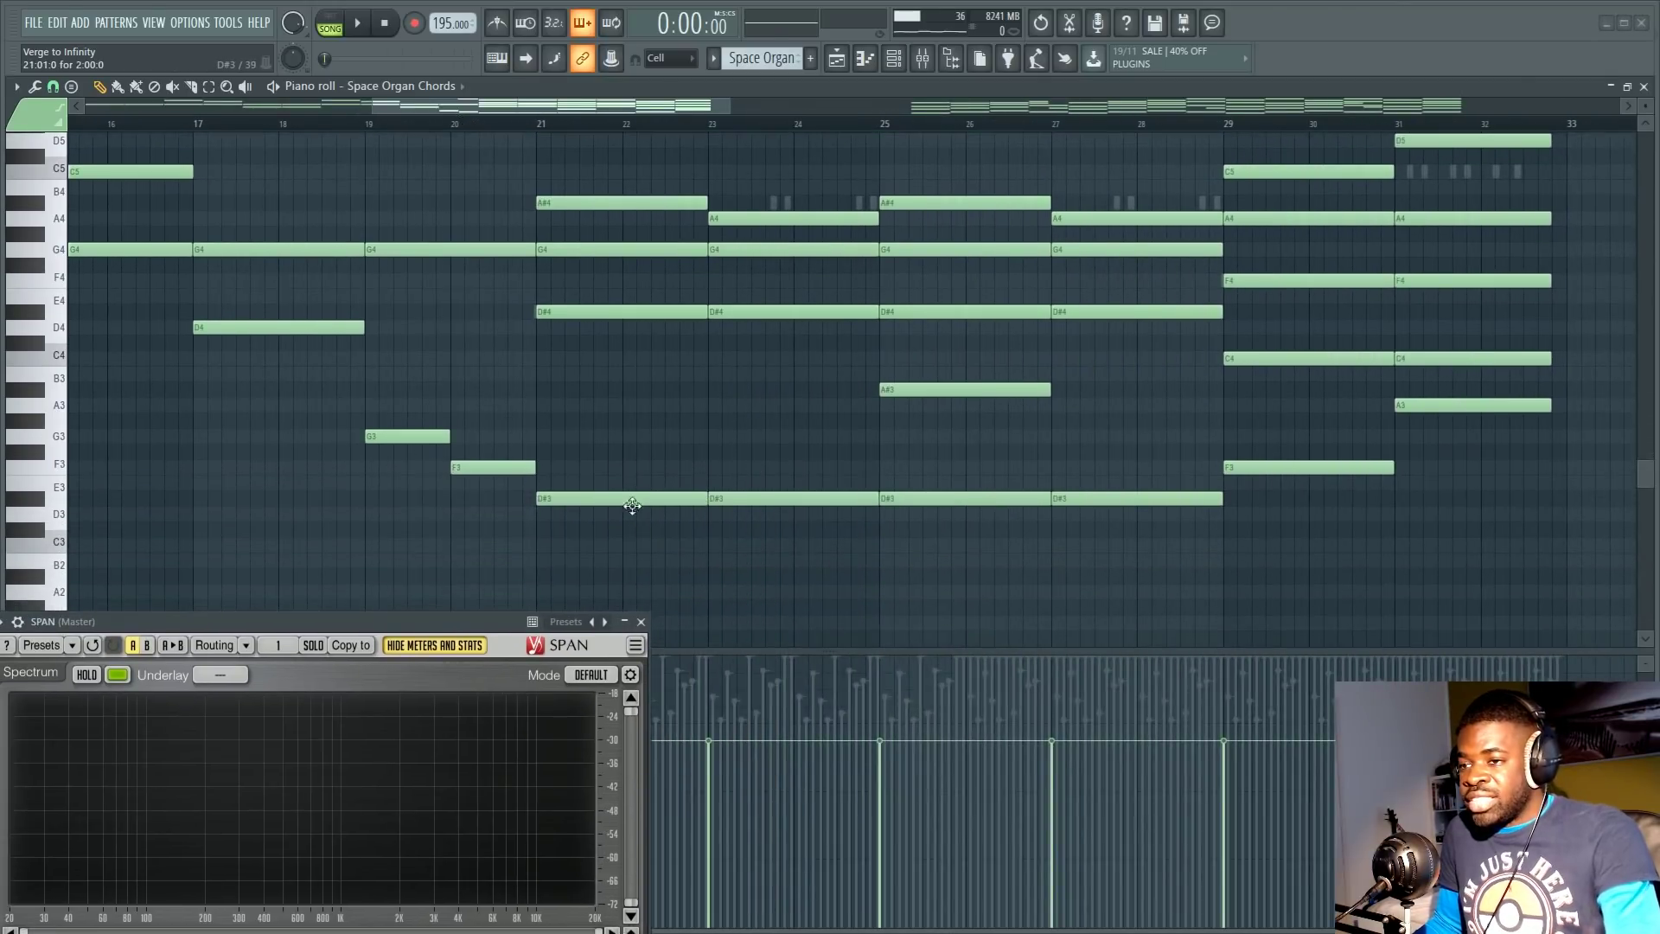
pyautogui.moveTo(1647, 122)
pyautogui.mouseDown()
pyautogui.moveTo(1645, 104)
pyautogui.moveTo(1647, 123)
pyautogui.mouseUp()
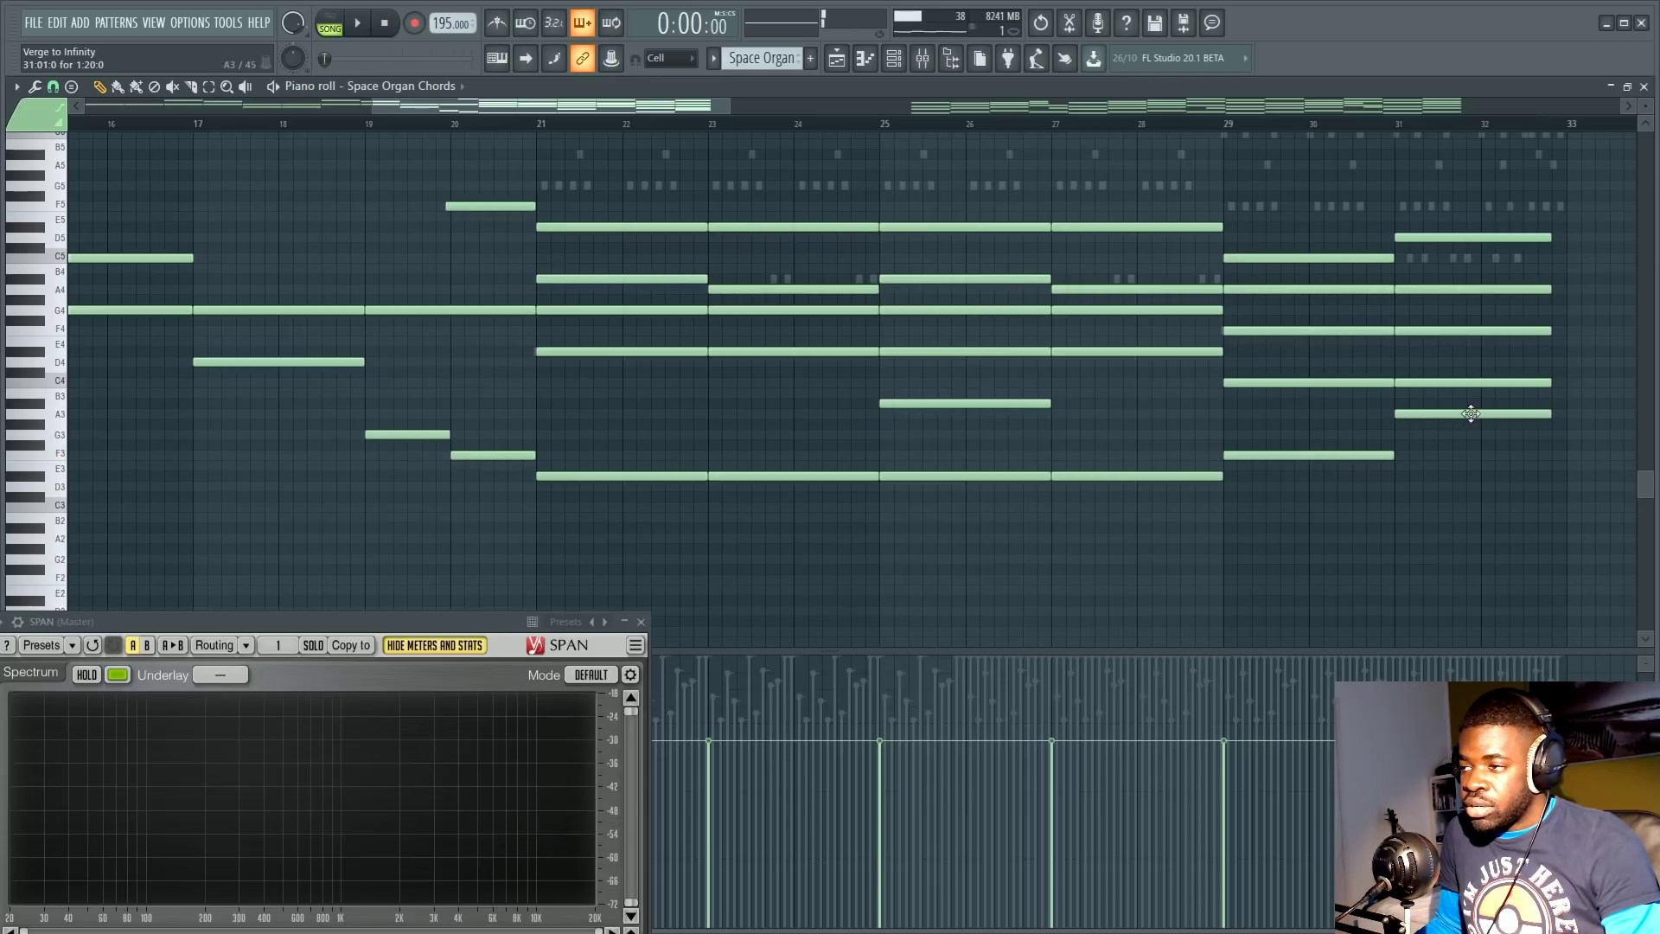
# Step: Play the Space Organ Chords from bar 21 with the spectrum analyzer, then stop and reposition the analyzer window
pyautogui.press('F6')
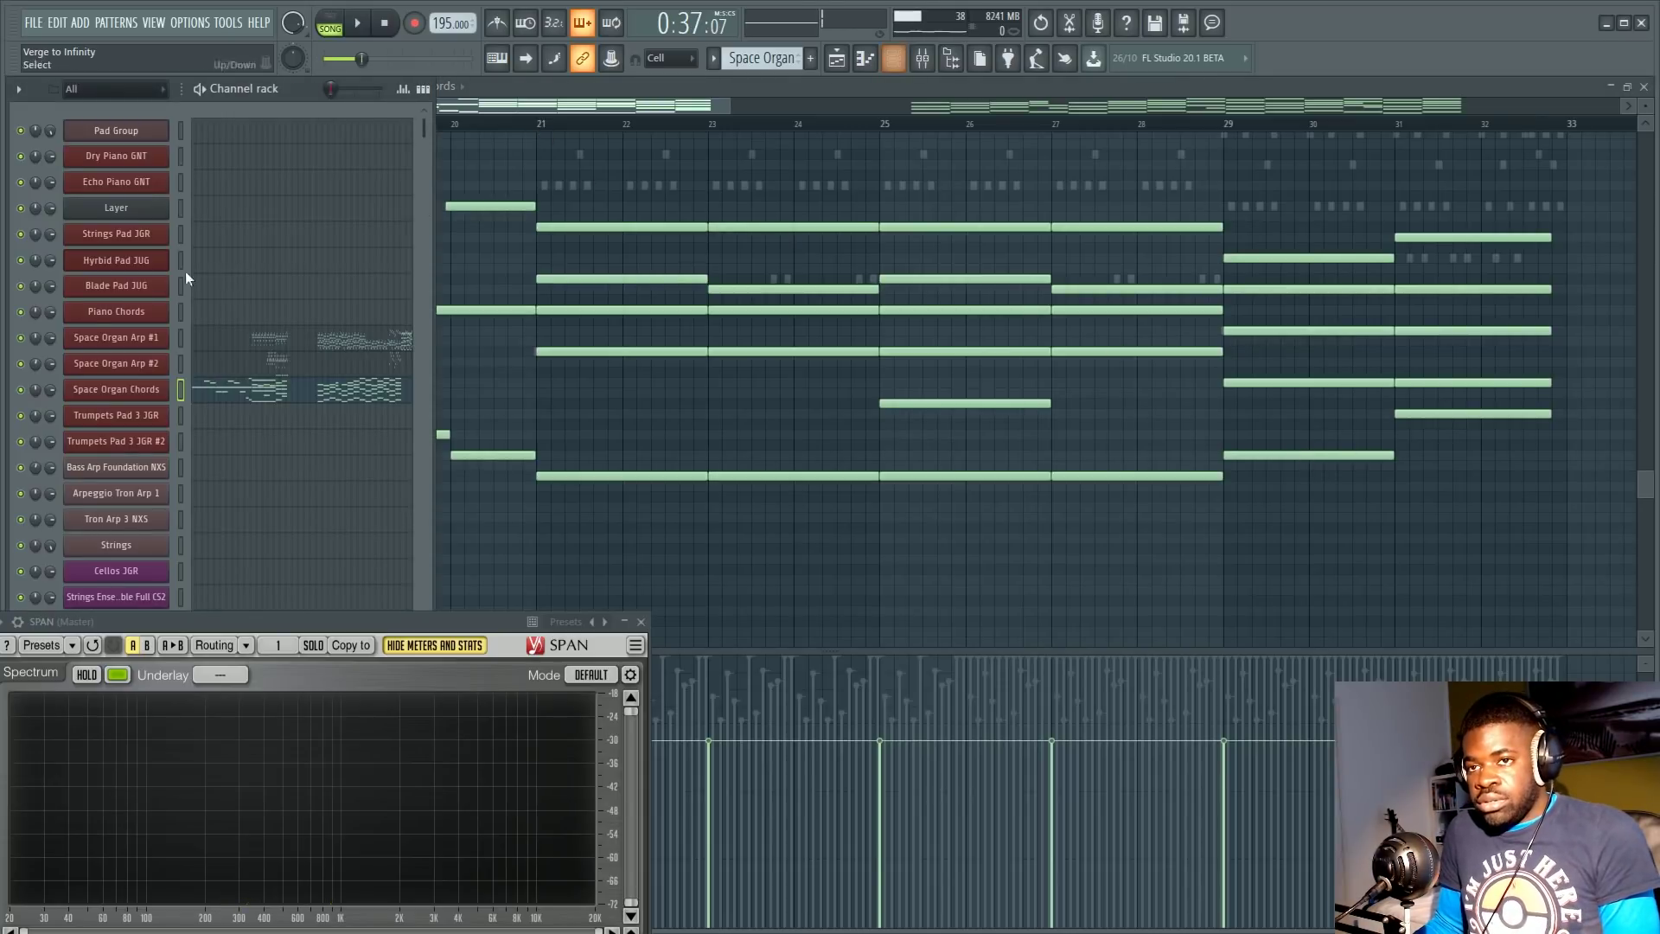
pyautogui.press('F6')
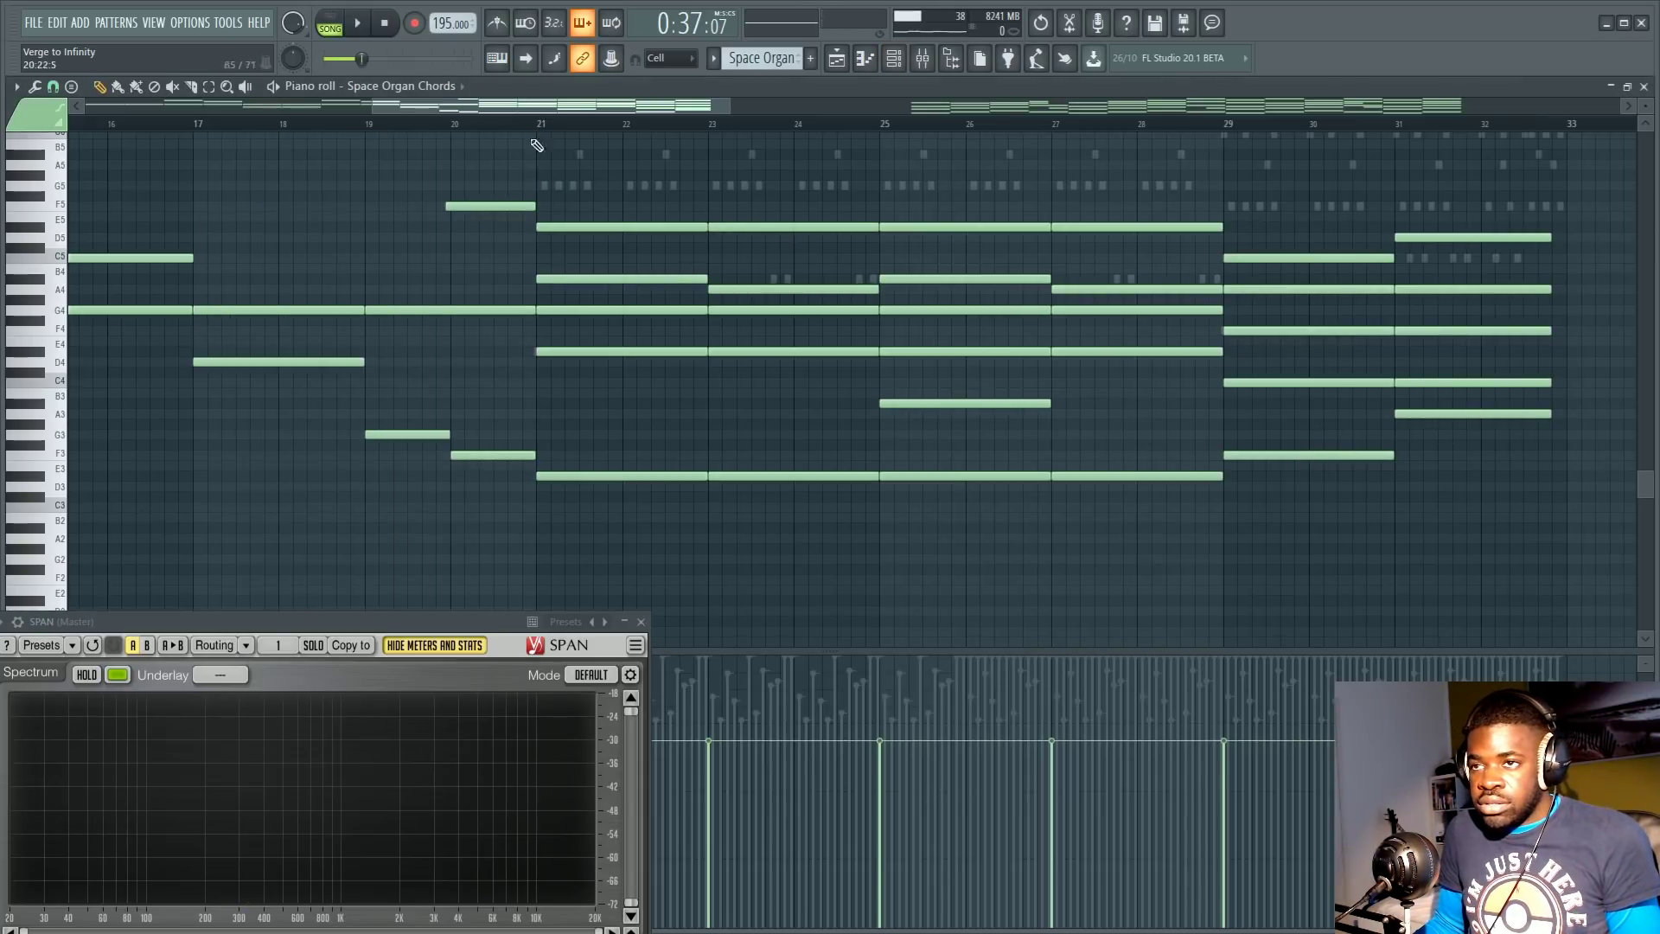
pyautogui.press('space')
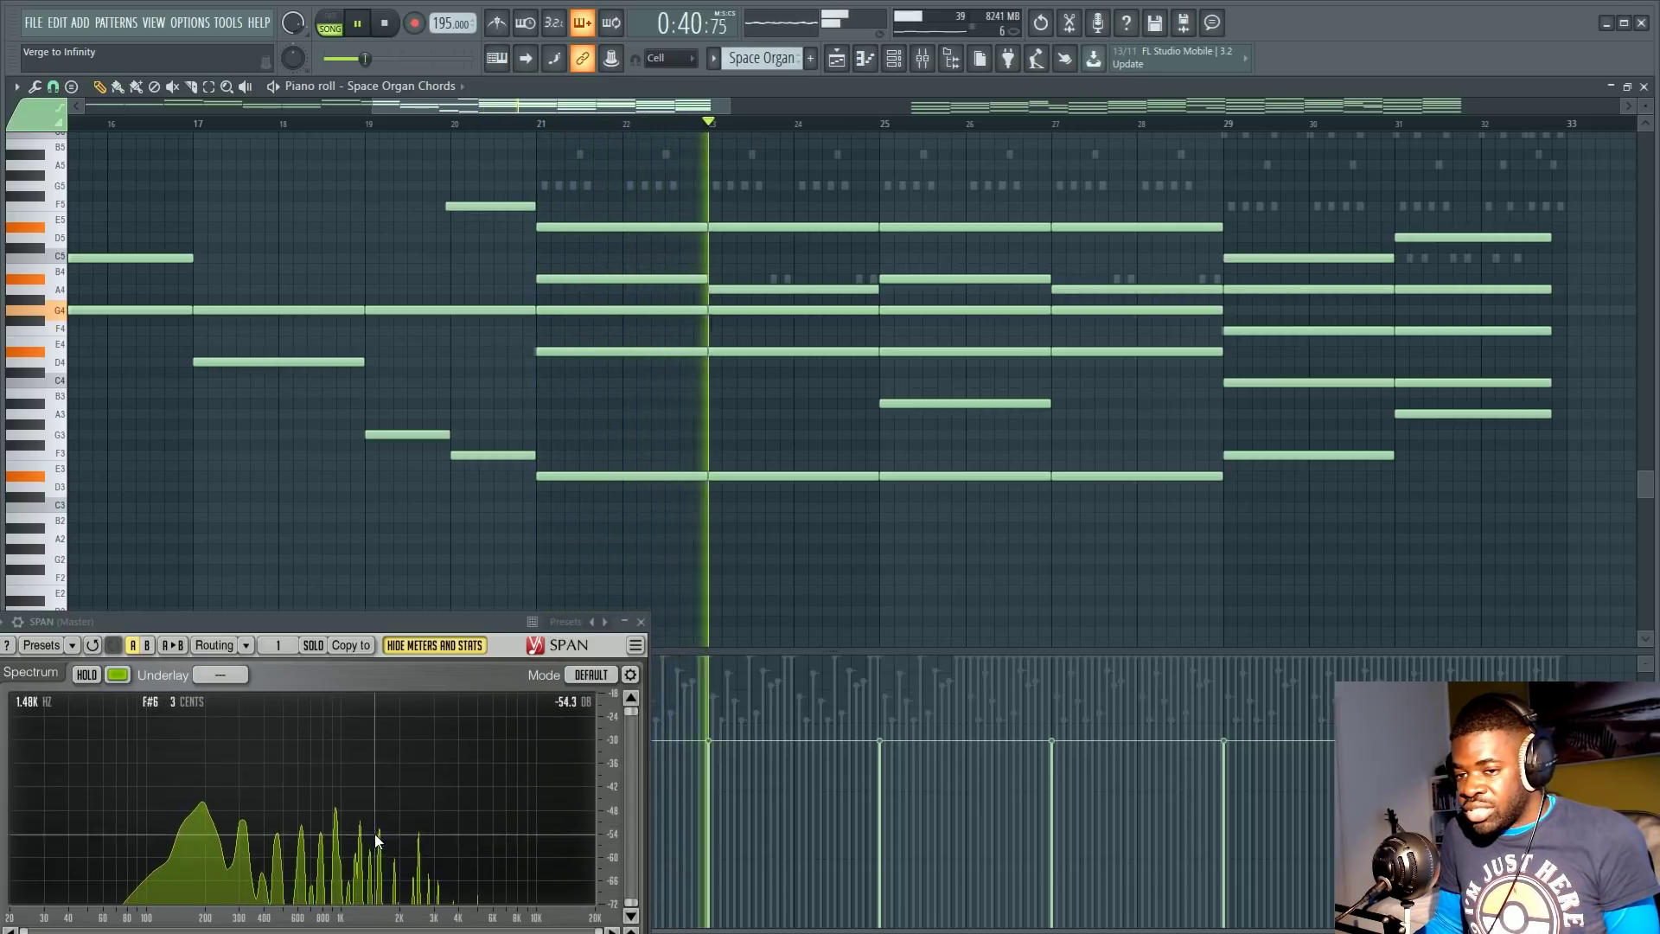
pyautogui.press('space')
pyautogui.moveTo(307, 629); pyautogui.dragTo(354, 505)
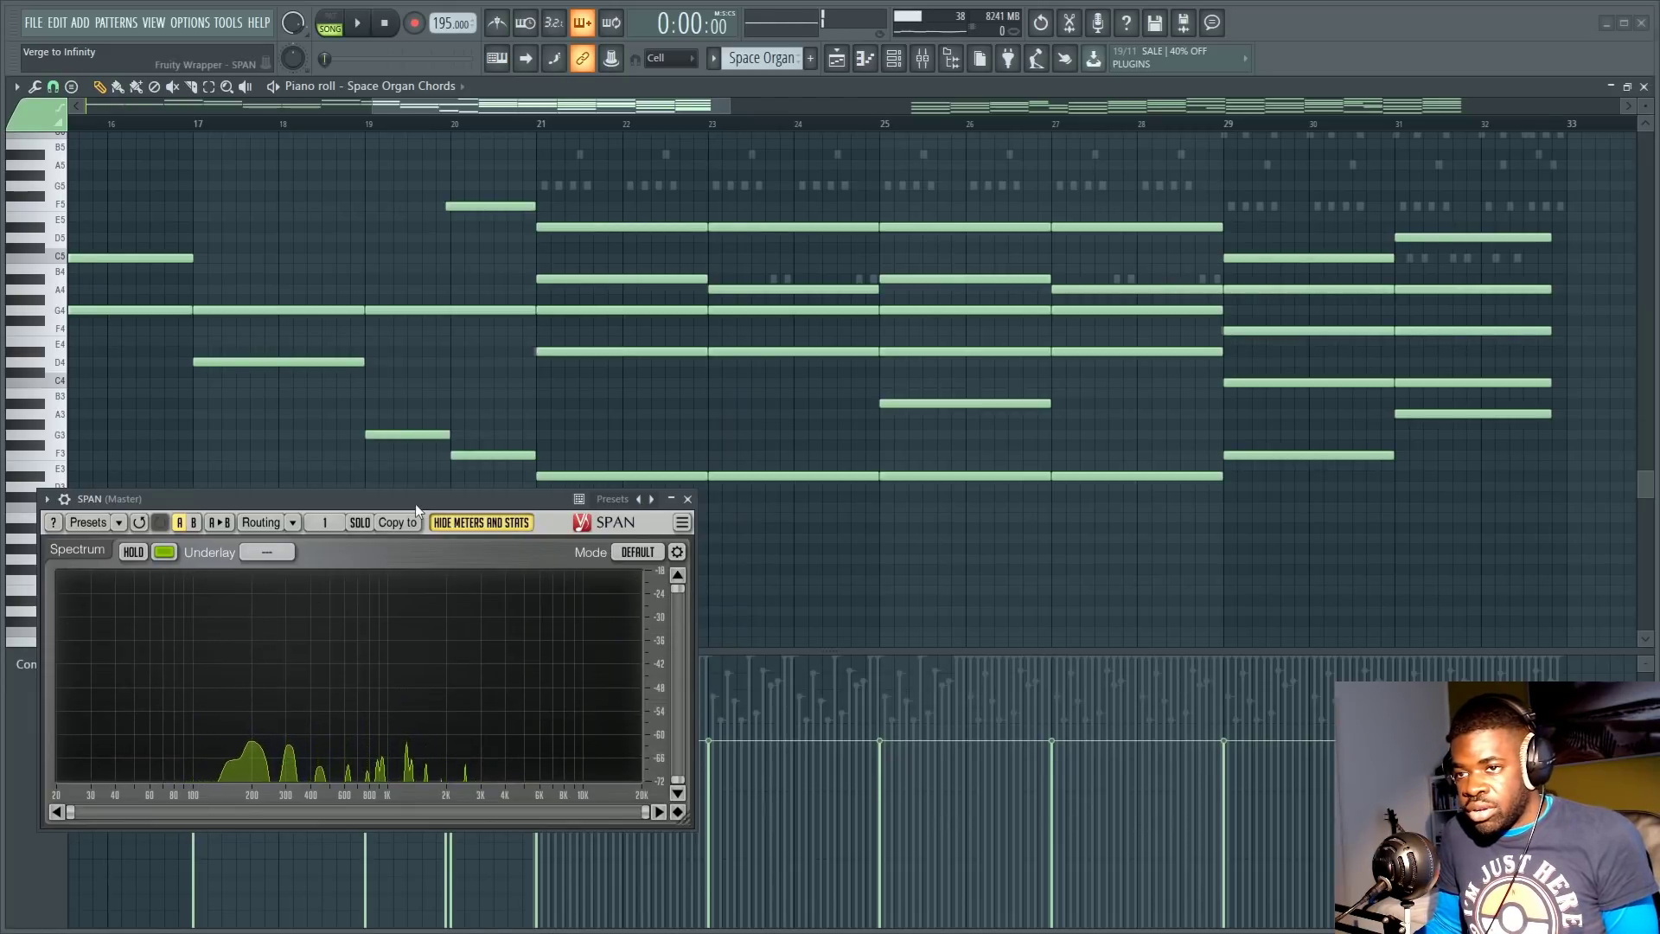
pyautogui.moveTo(216, 499); pyautogui.dragTo(218, 569)
# Step: Mute the Space Organ Chords channel and play the Space Organ Arp #1 notes from bar 21
pyautogui.press('F6')
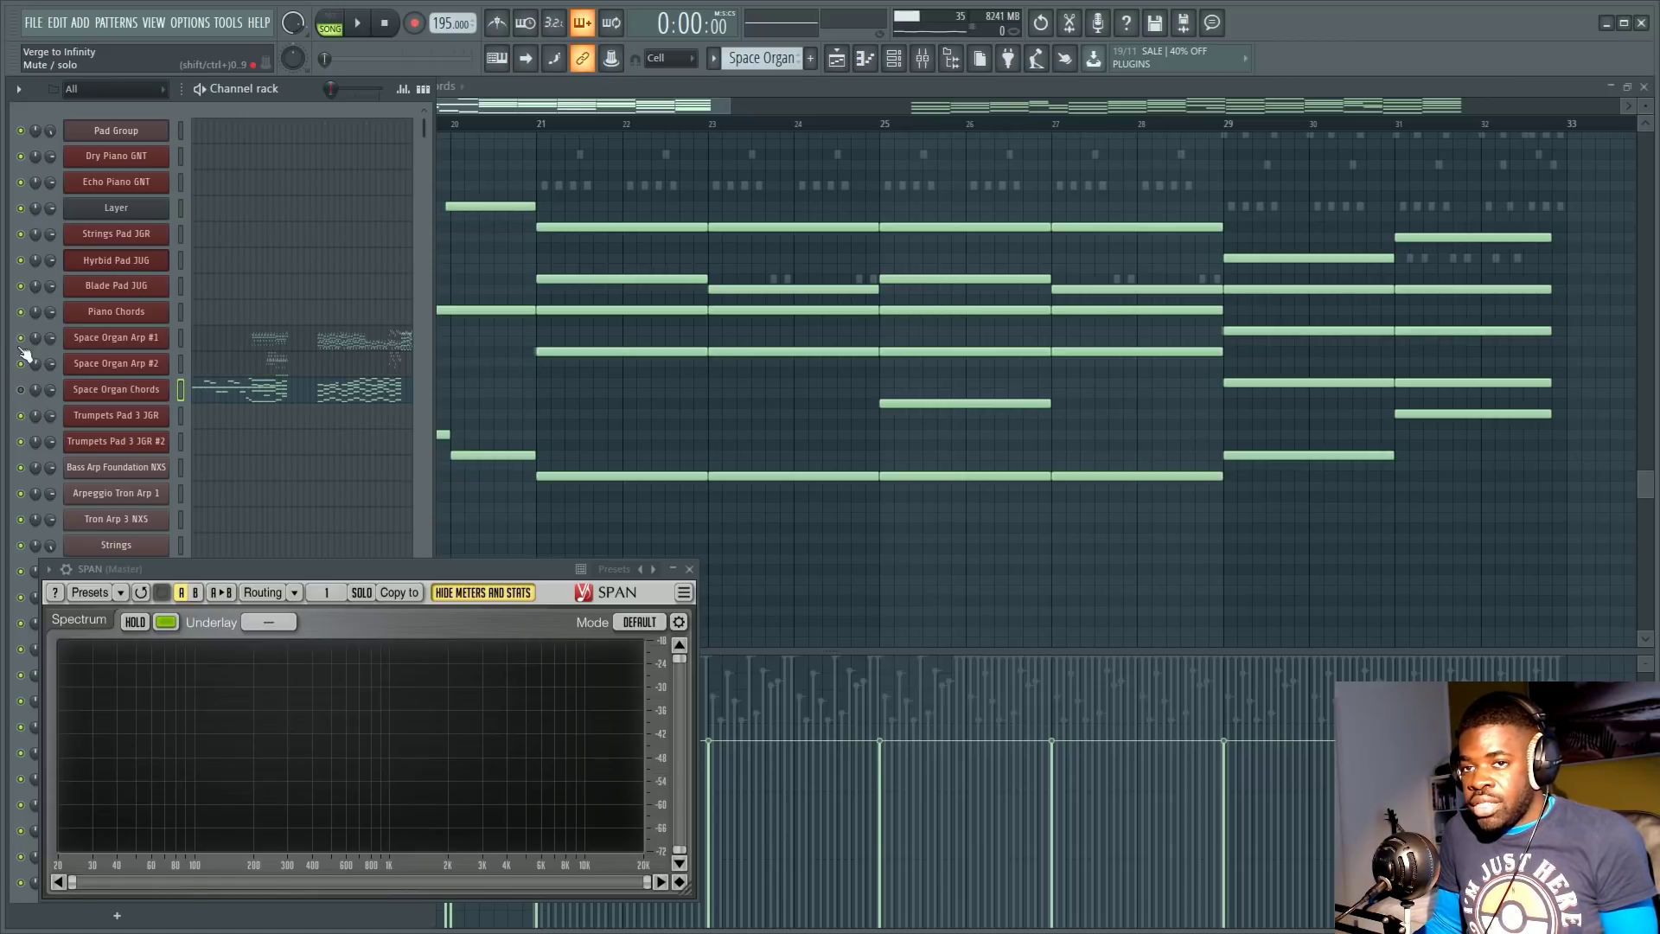
pyautogui.click(312, 348)
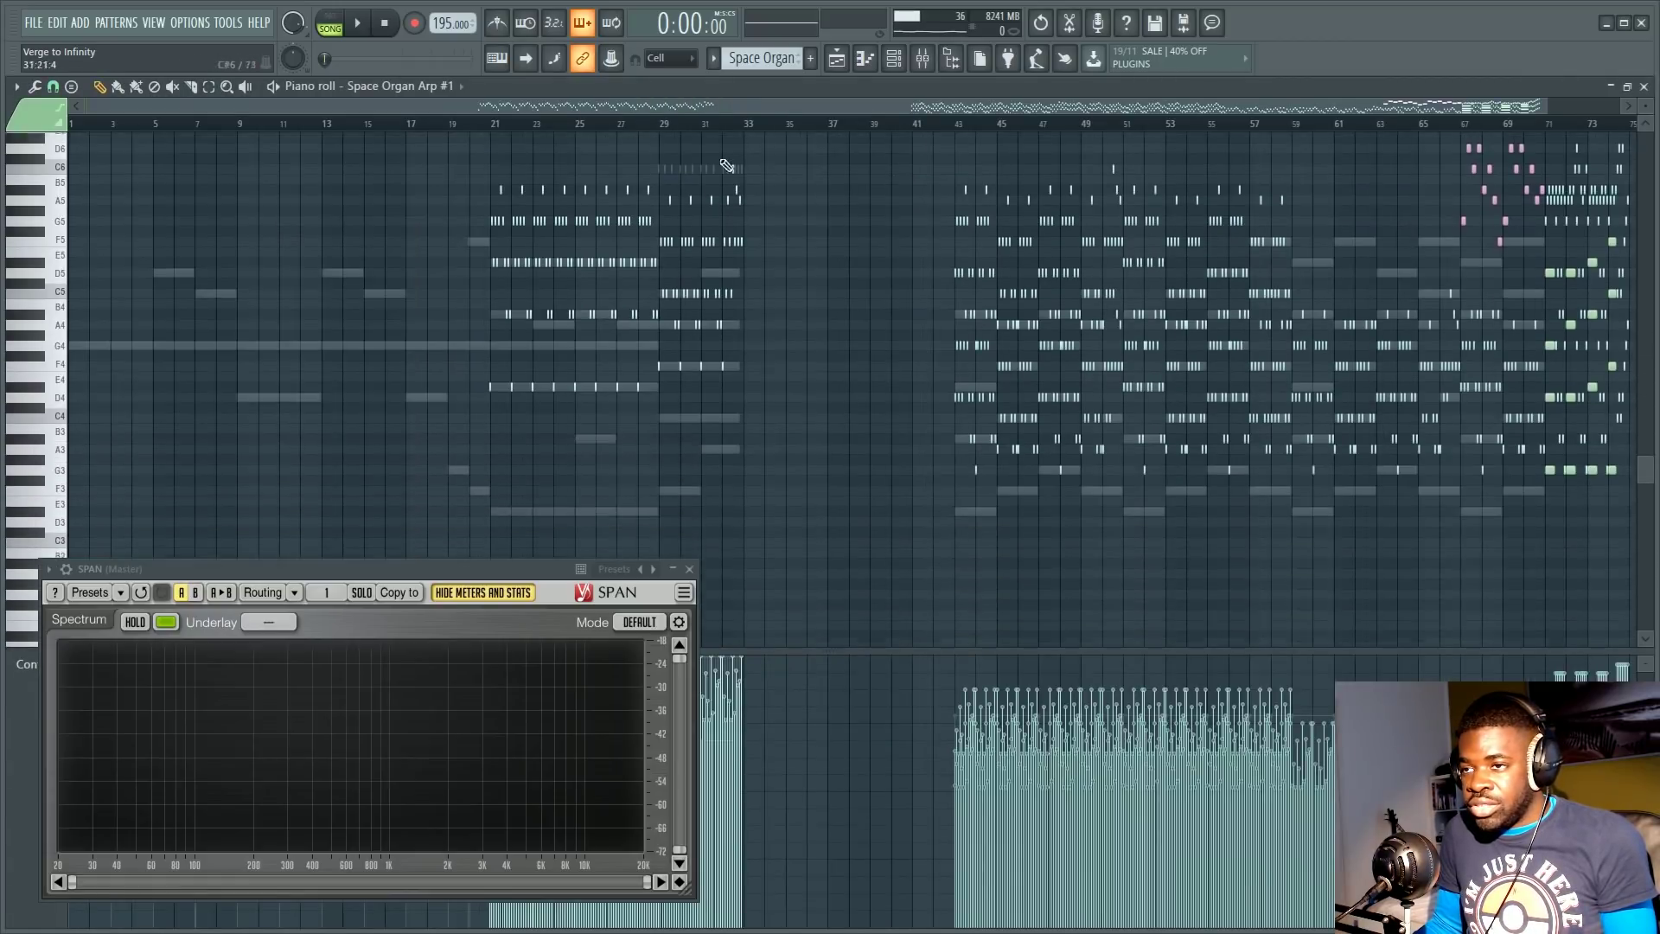
pyautogui.scroll(5, 504, 123)
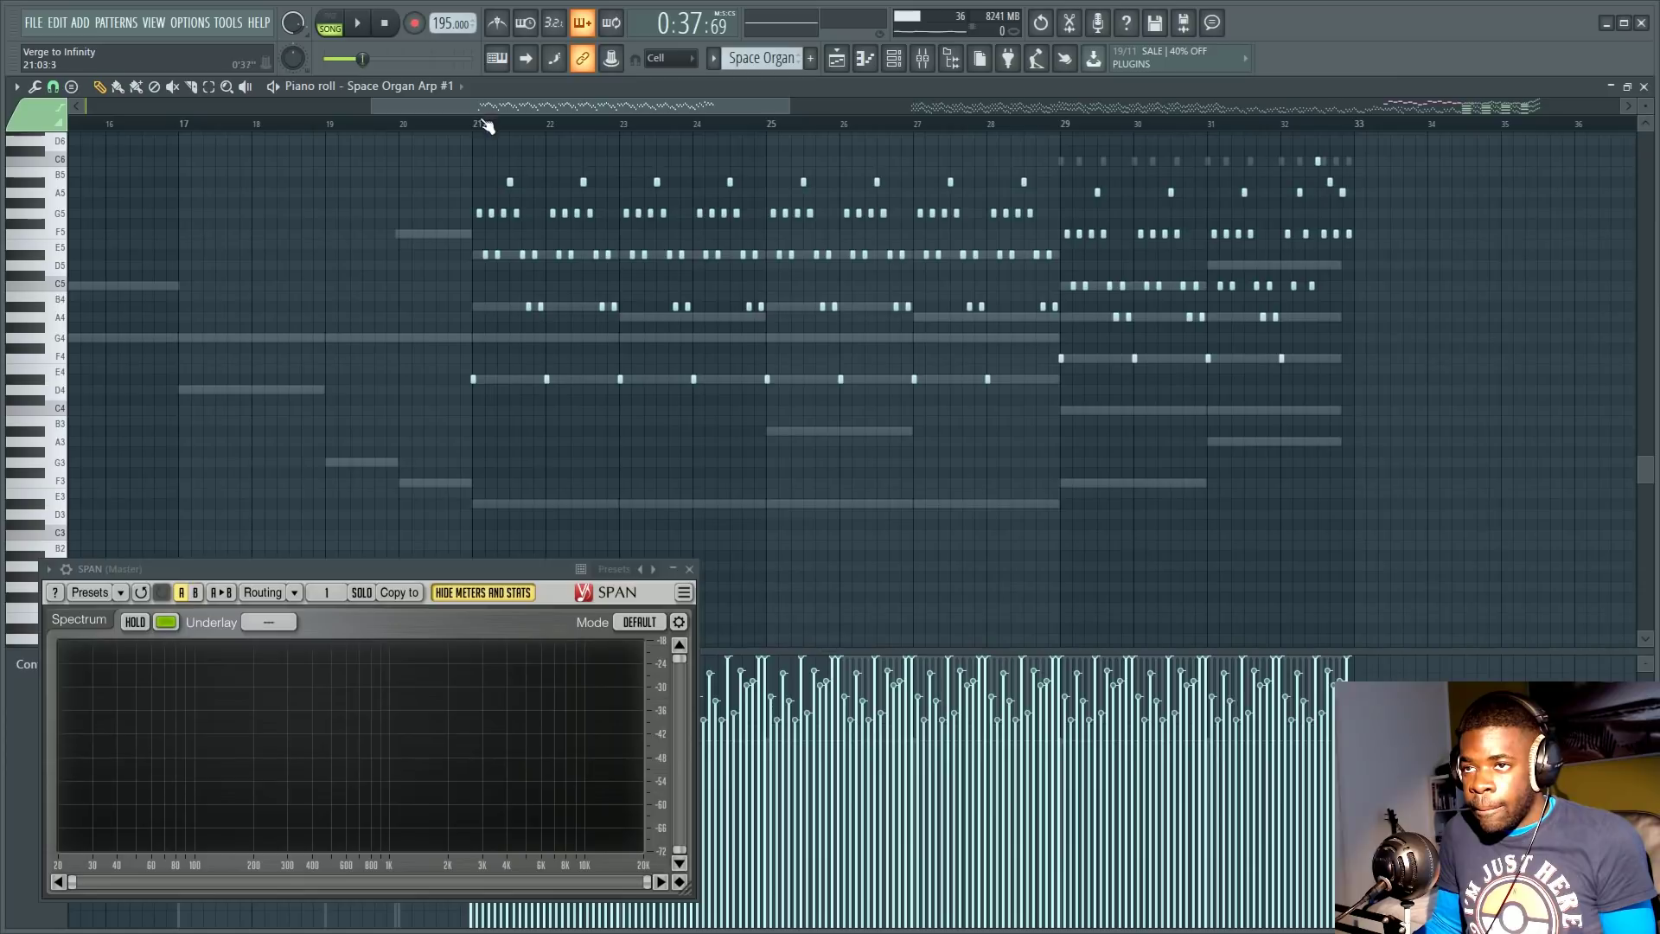
pyautogui.click(482, 125)
pyautogui.press('space')
pyautogui.press('F6')
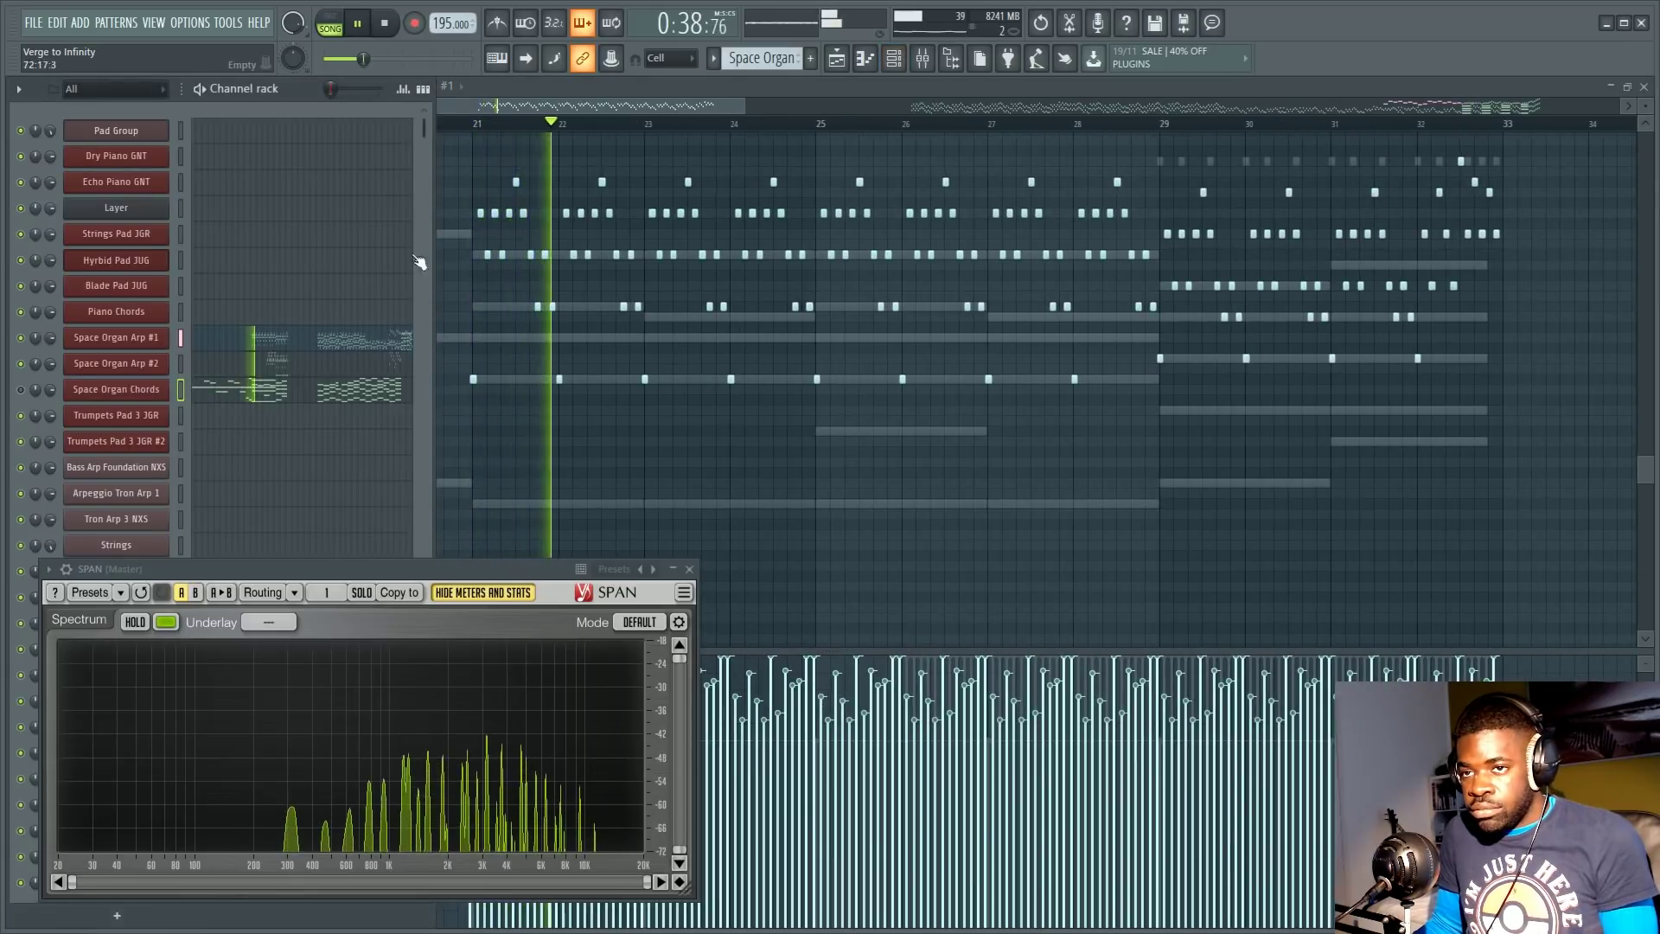
# Step: Follow the Space Organ Arp #1 playback in the piano roll with the channel rack hidden, then stop it
pyautogui.press('F6')
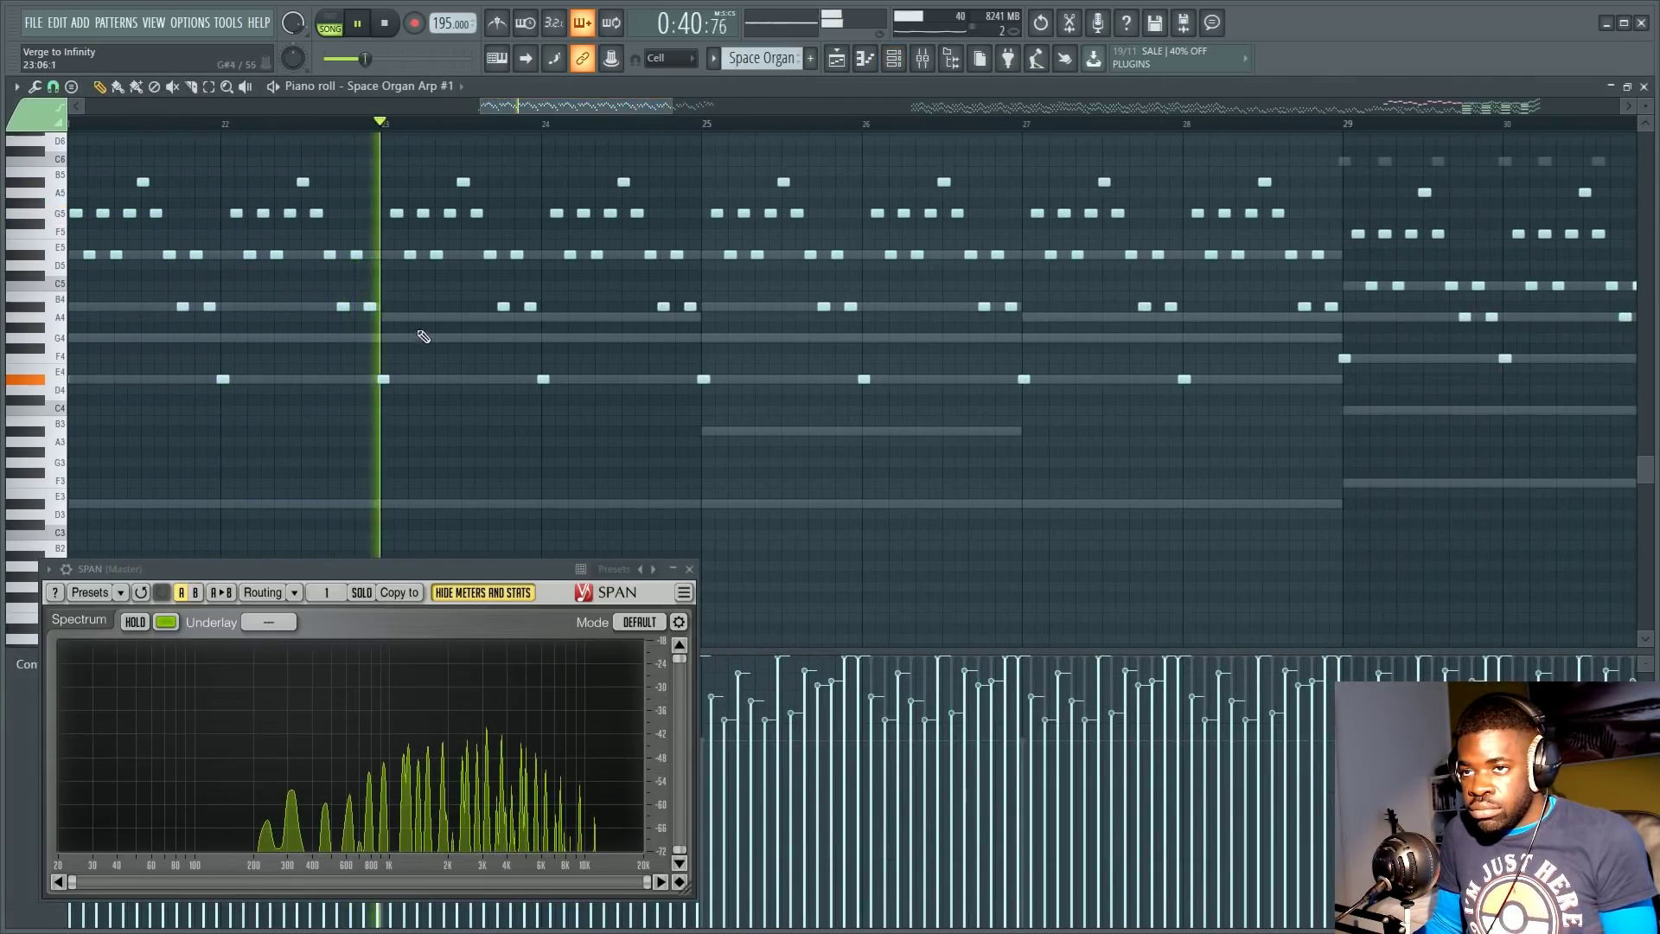
pyautogui.scroll(3, 418, 330)
pyautogui.scroll(-3, 475, 407)
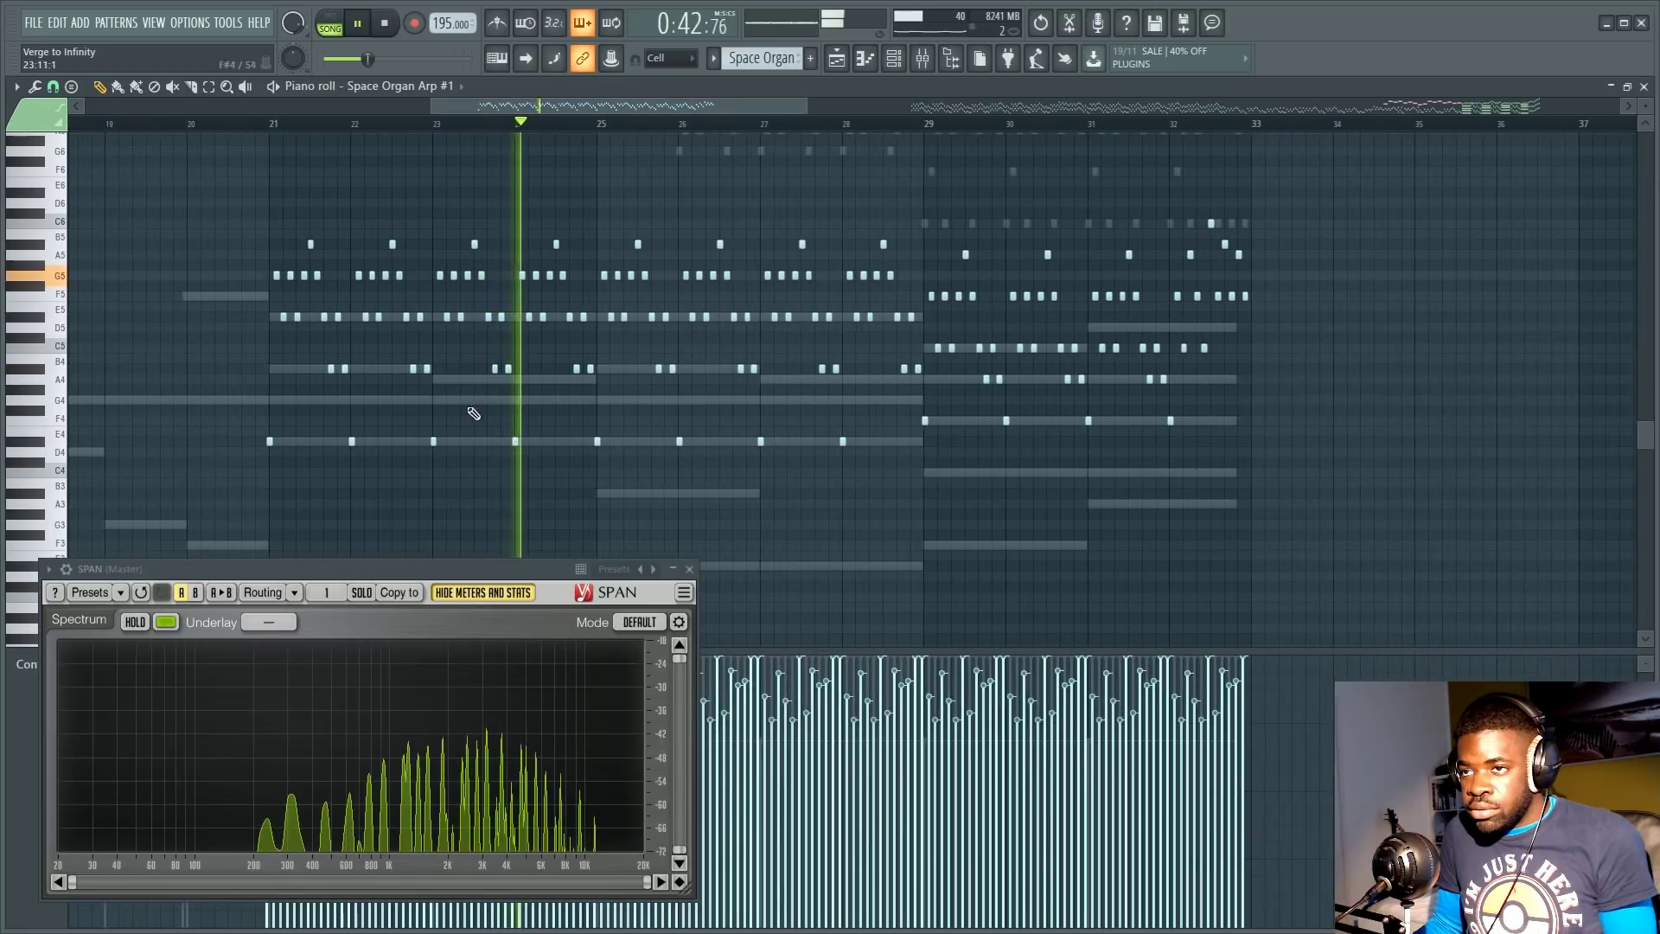
pyautogui.press('space')
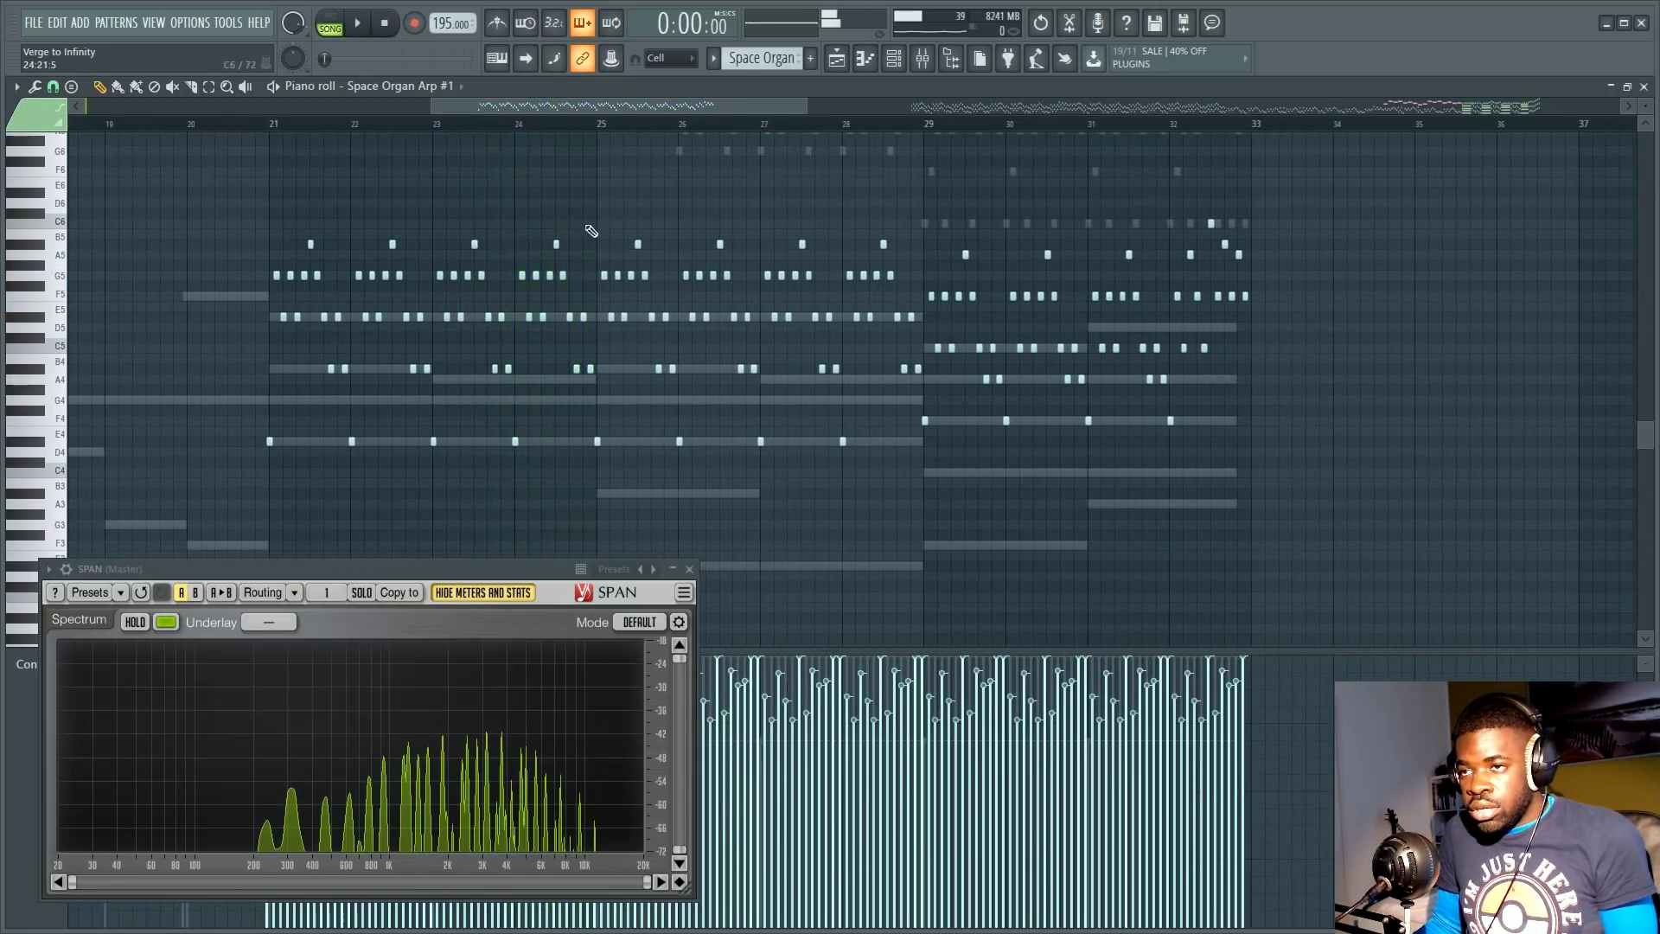
pyautogui.scroll(1, 562, 260)
pyautogui.scroll(-2, 514, 344)
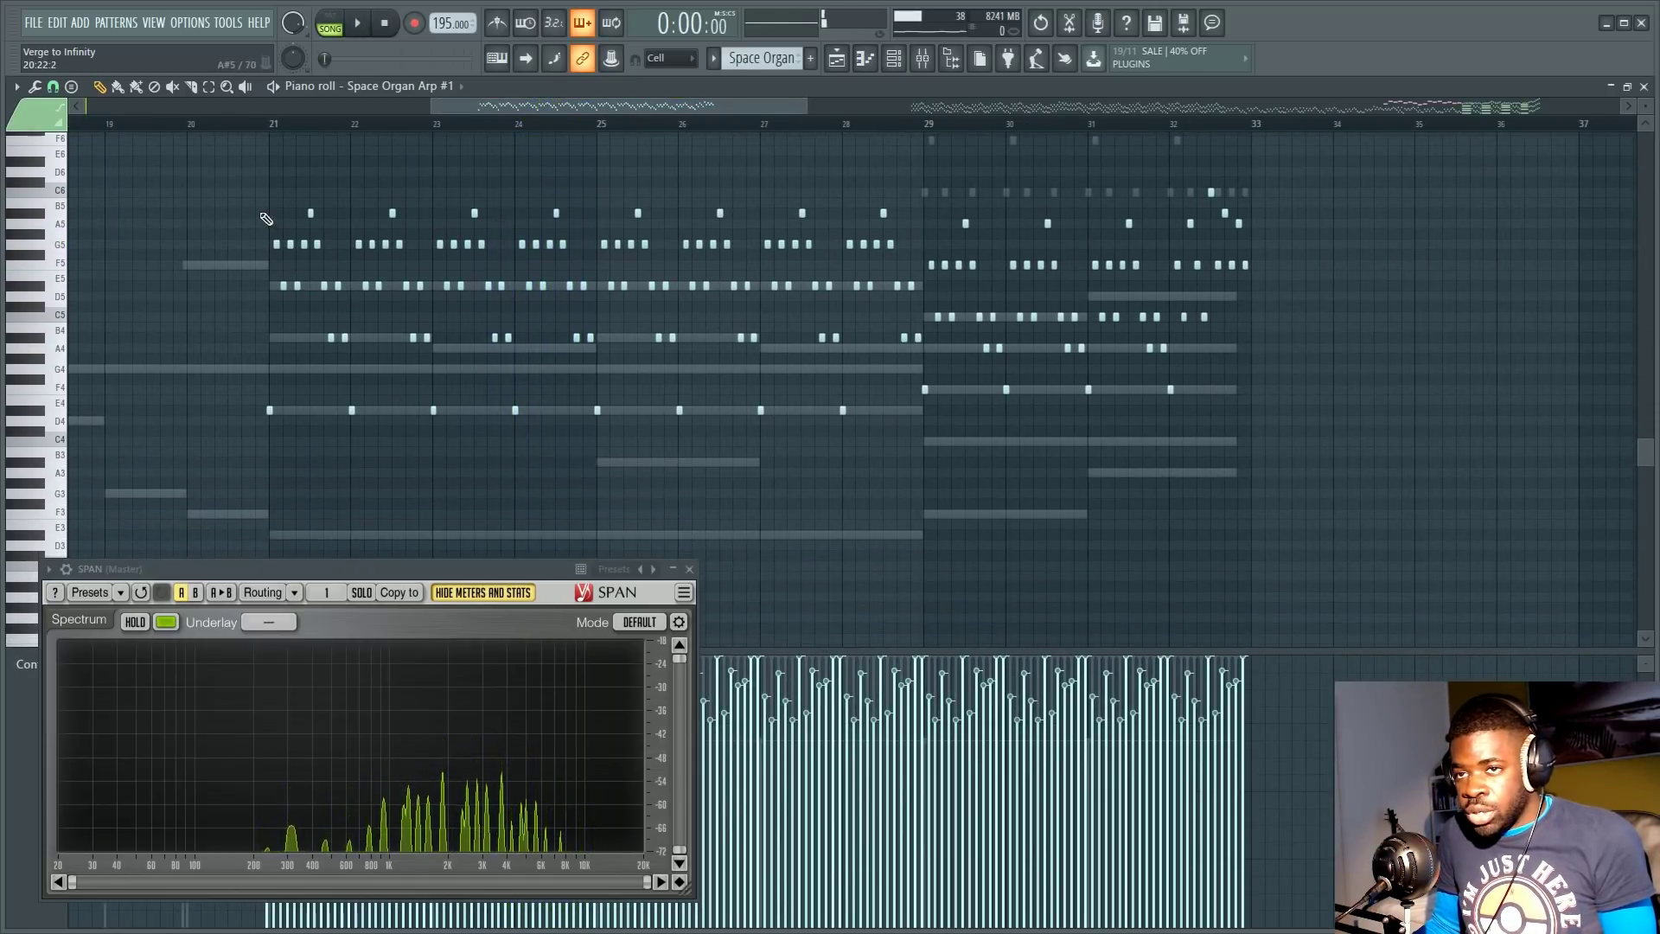
# Step: Transpose the Space Organ Arp #1 notes from bar 21 to 27 down an octave, then return them to the original octave
pyautogui.moveTo(261, 210); pyautogui.dragTo(759, 475)
pyautogui.scroll(3, 763, 477)
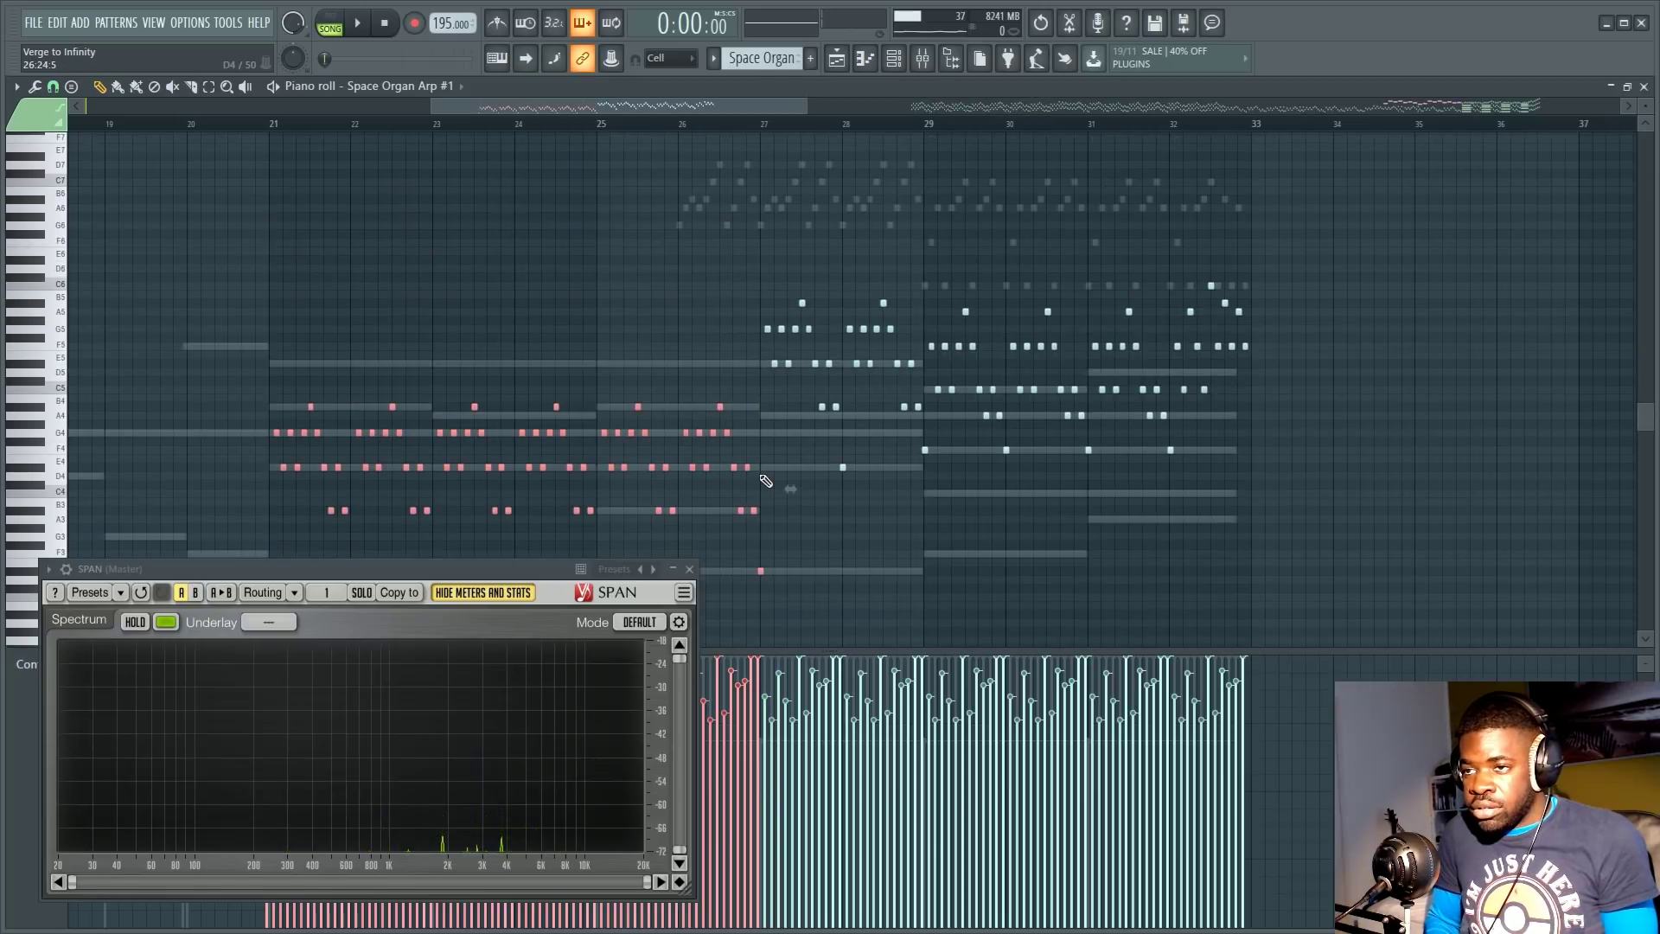
pyautogui.hotkey('ctrl', 'Up')
pyautogui.scroll(1, 767, 480)
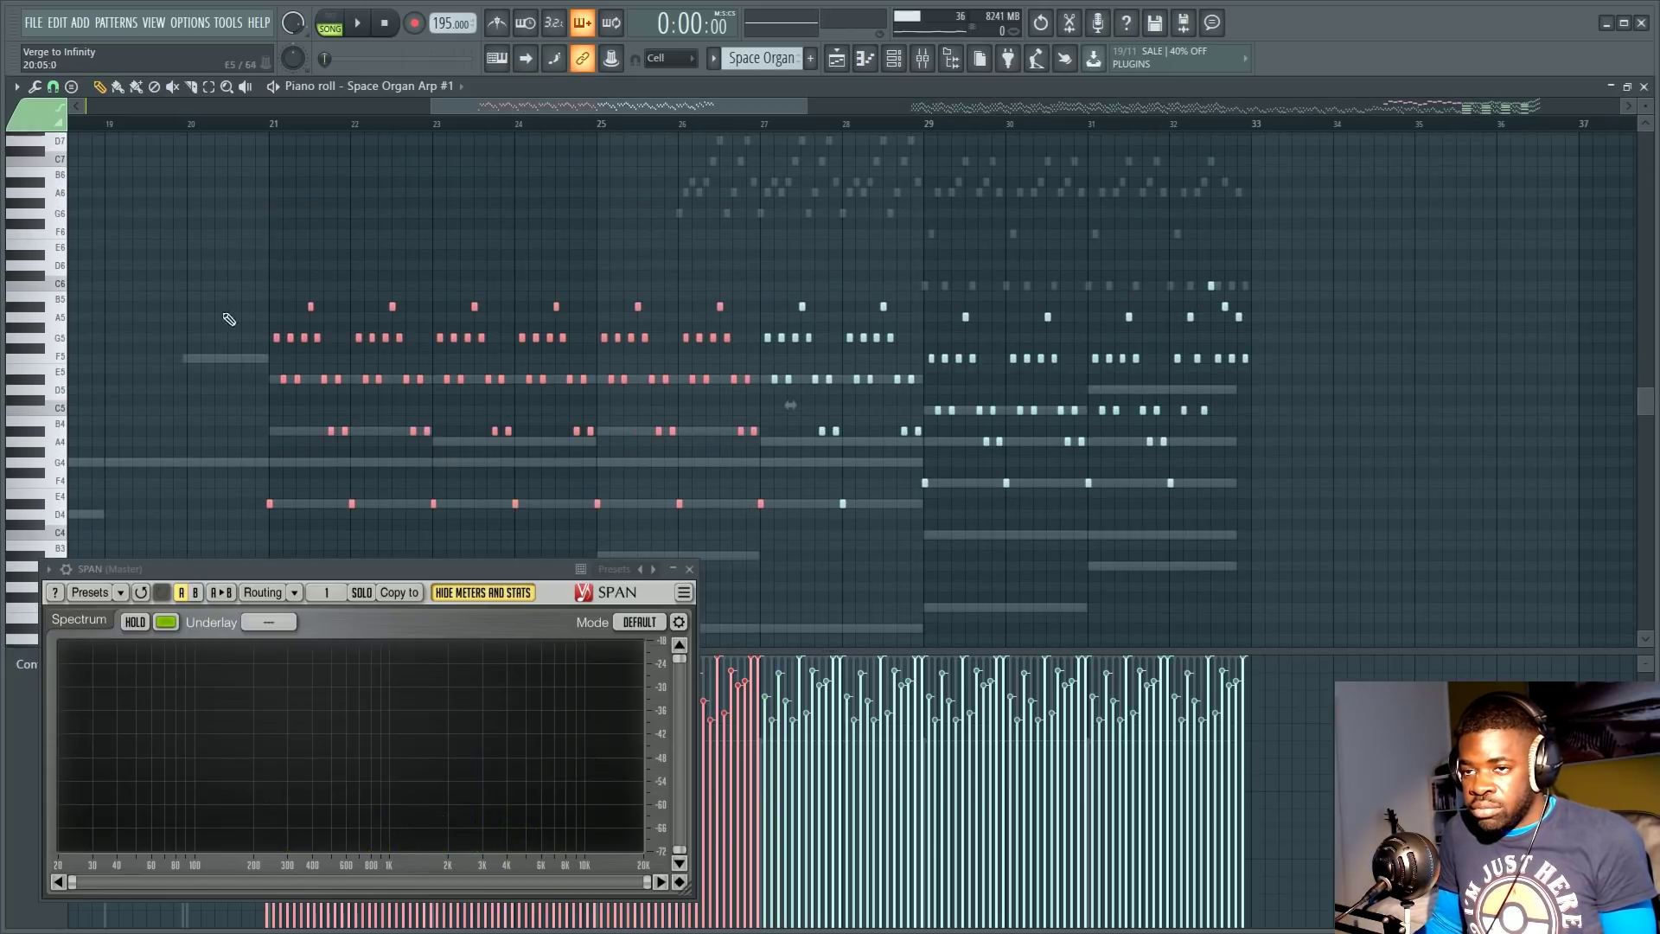
pyautogui.scroll(-3, 579, 286)
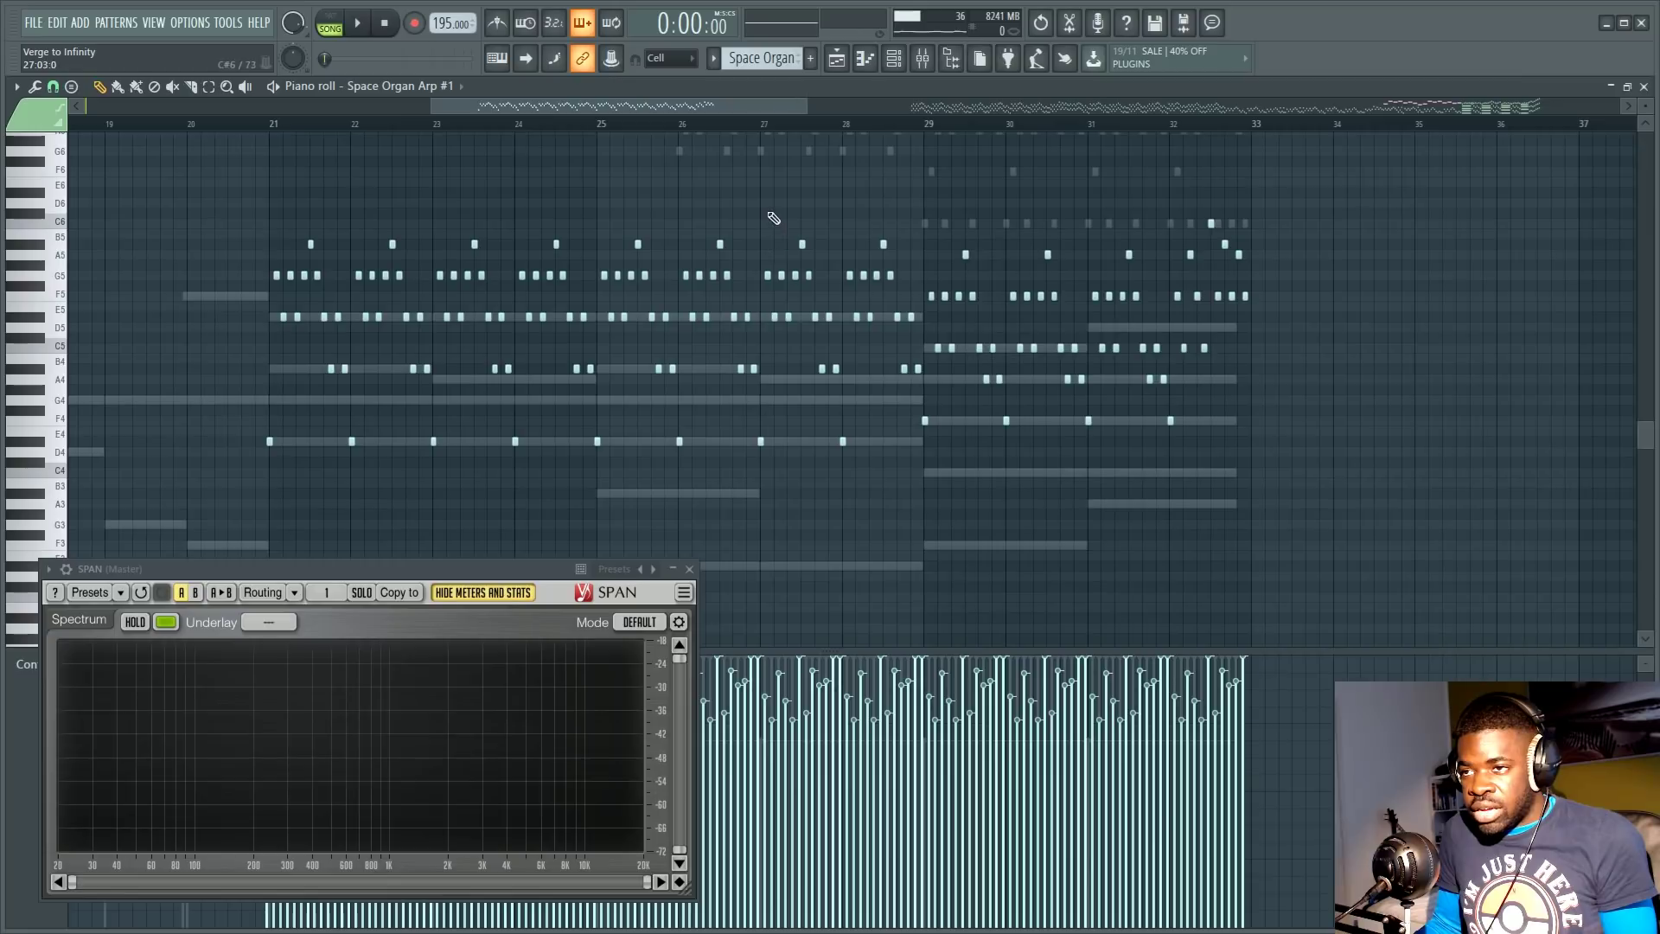
# Step: Reselect the same Arp #1 notes, shift them an octave down and back up again, and clear the selection
pyautogui.moveTo(759, 210); pyautogui.dragTo(279, 526)
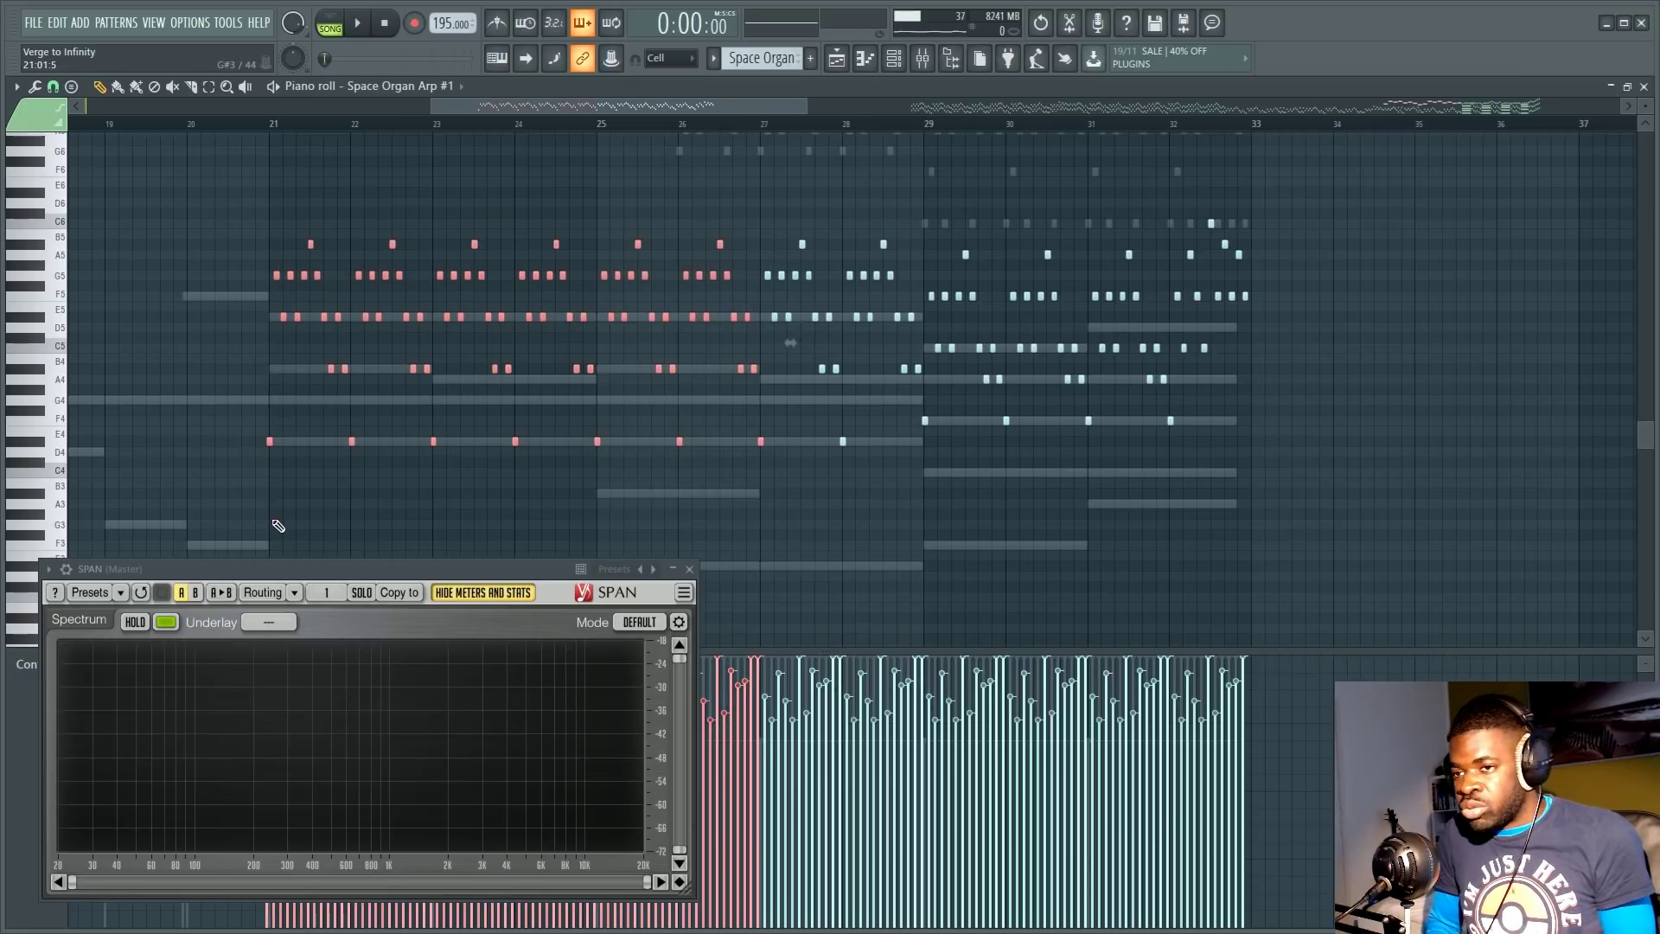
pyautogui.hotkey('ctrl', 'Down')
pyautogui.scroll(3, 279, 526)
pyautogui.hotkey('ctrl', 'Up')
pyautogui.scroll(1, 278, 526)
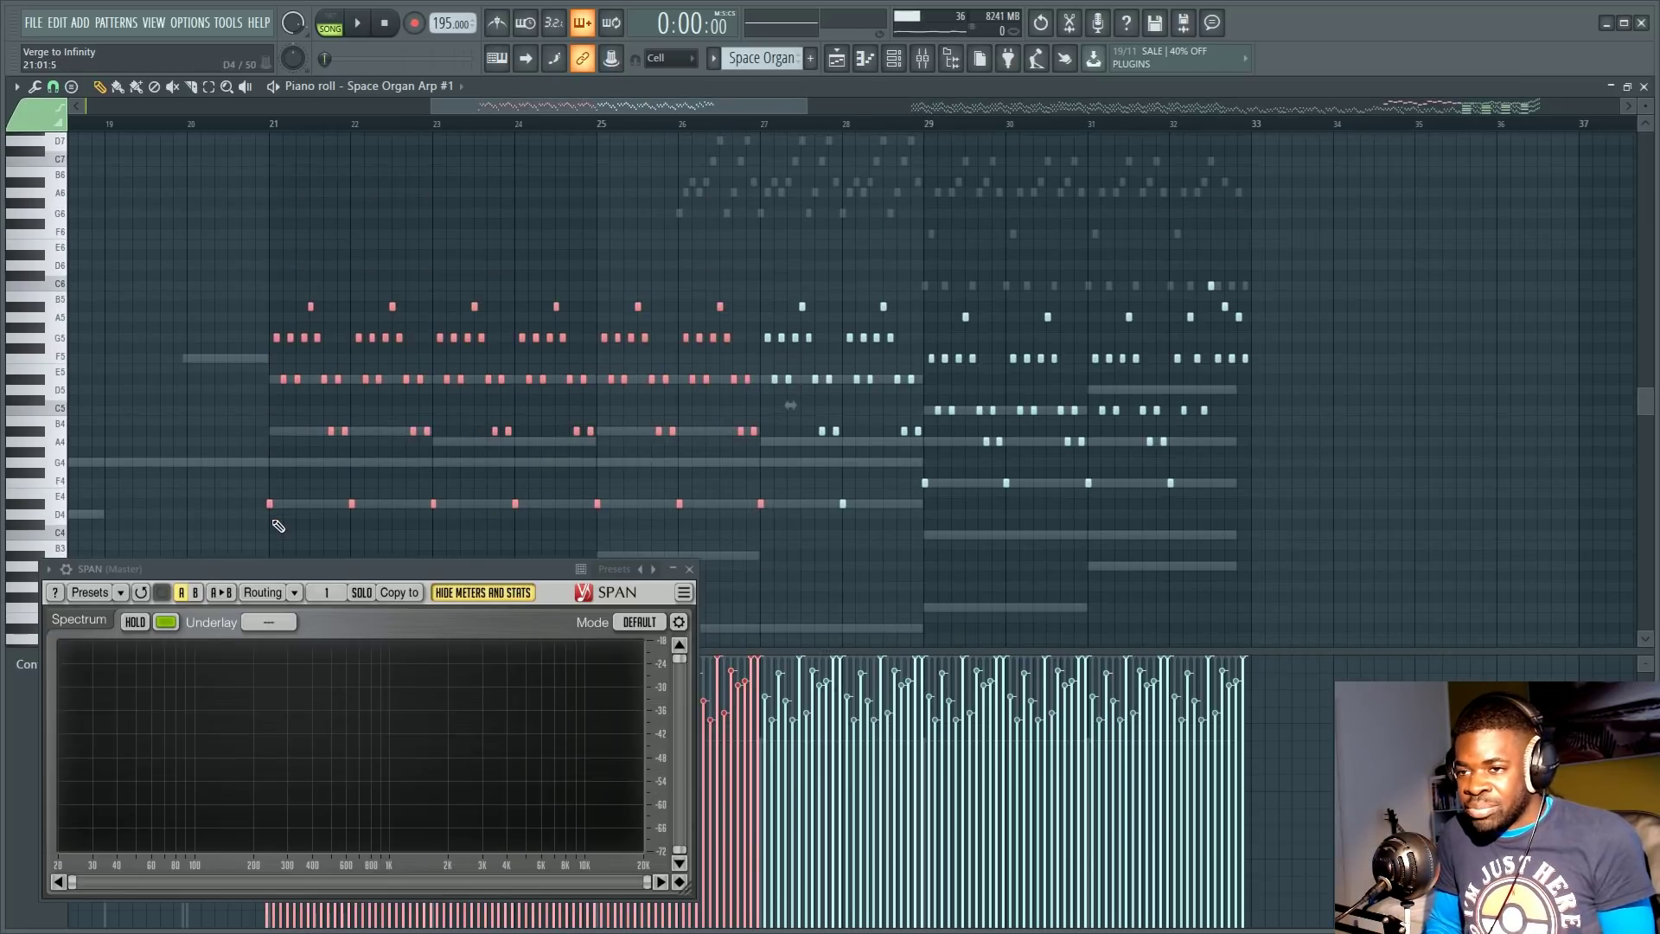
pyautogui.click(530, 260)
pyautogui.scroll(-6, 605, 364)
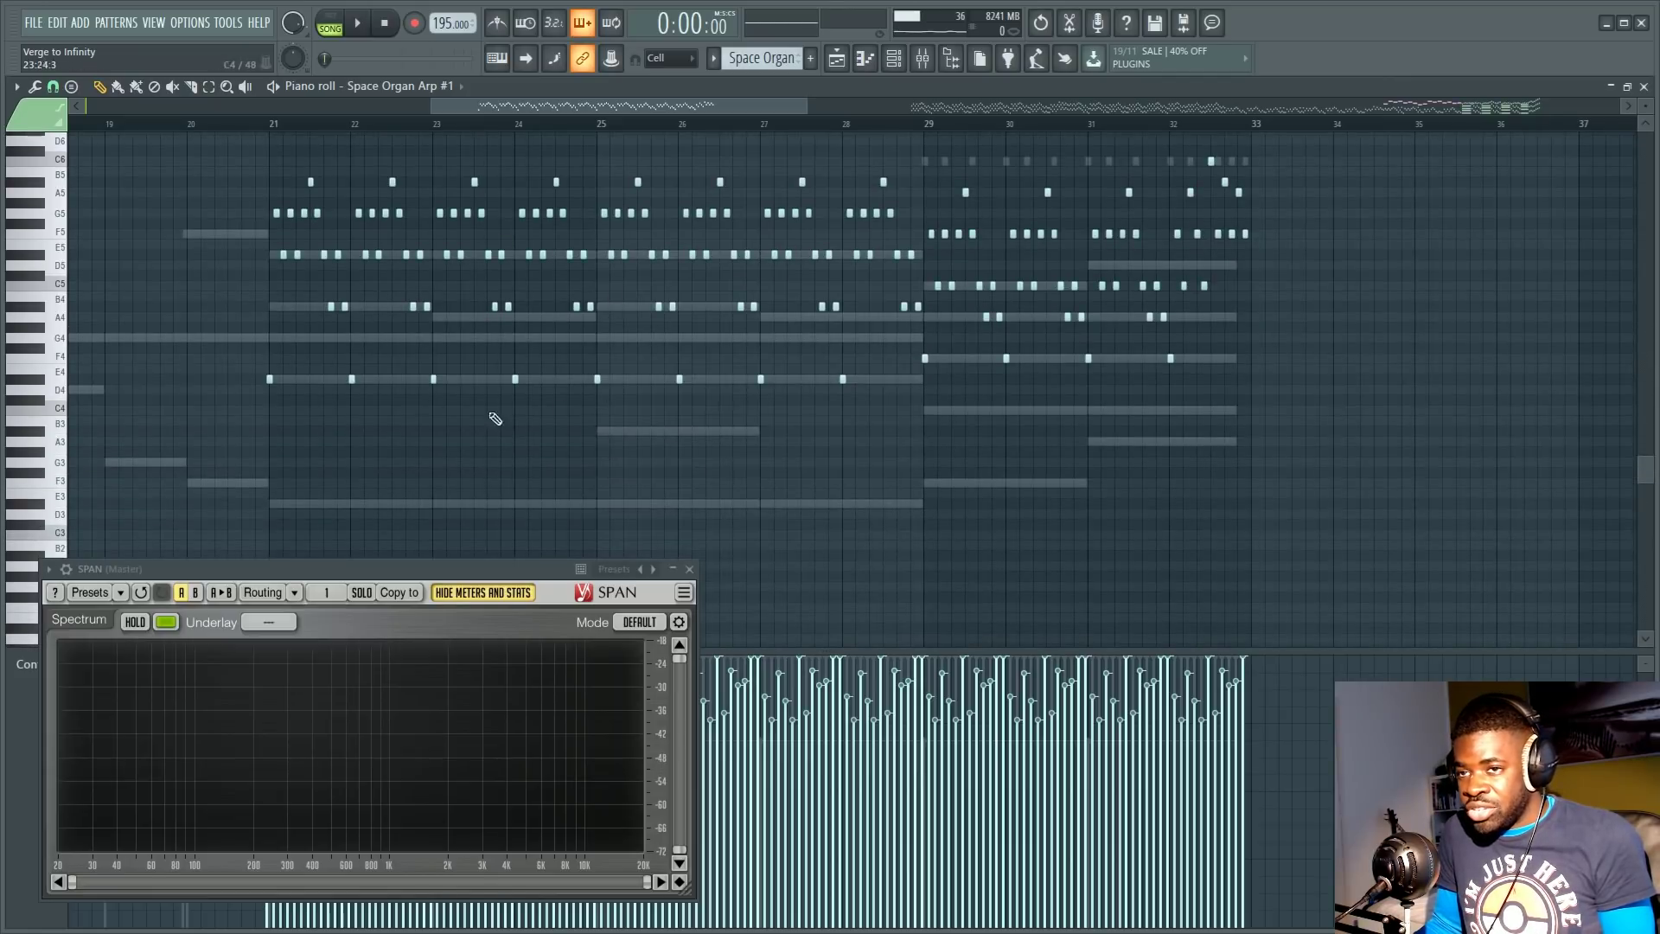
# Step: Switch the piano roll to the Space Organ Arp #2 notes and set the song position at bar 26
pyautogui.scroll(5, 799, 152)
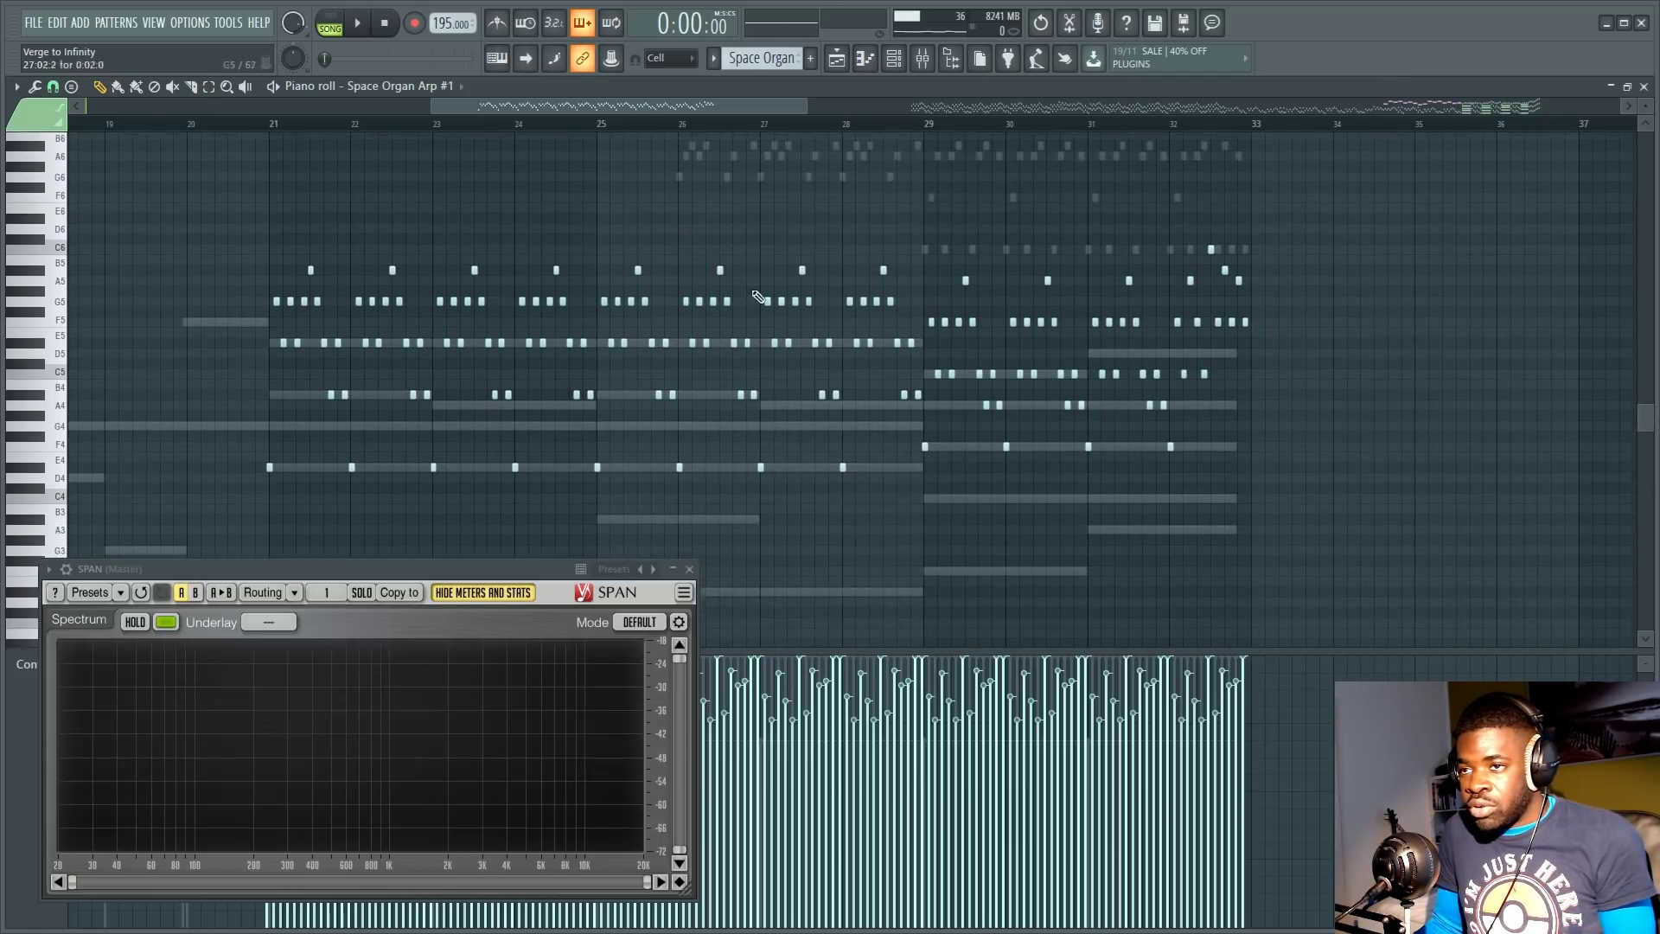
pyautogui.scroll(3, 944, 129)
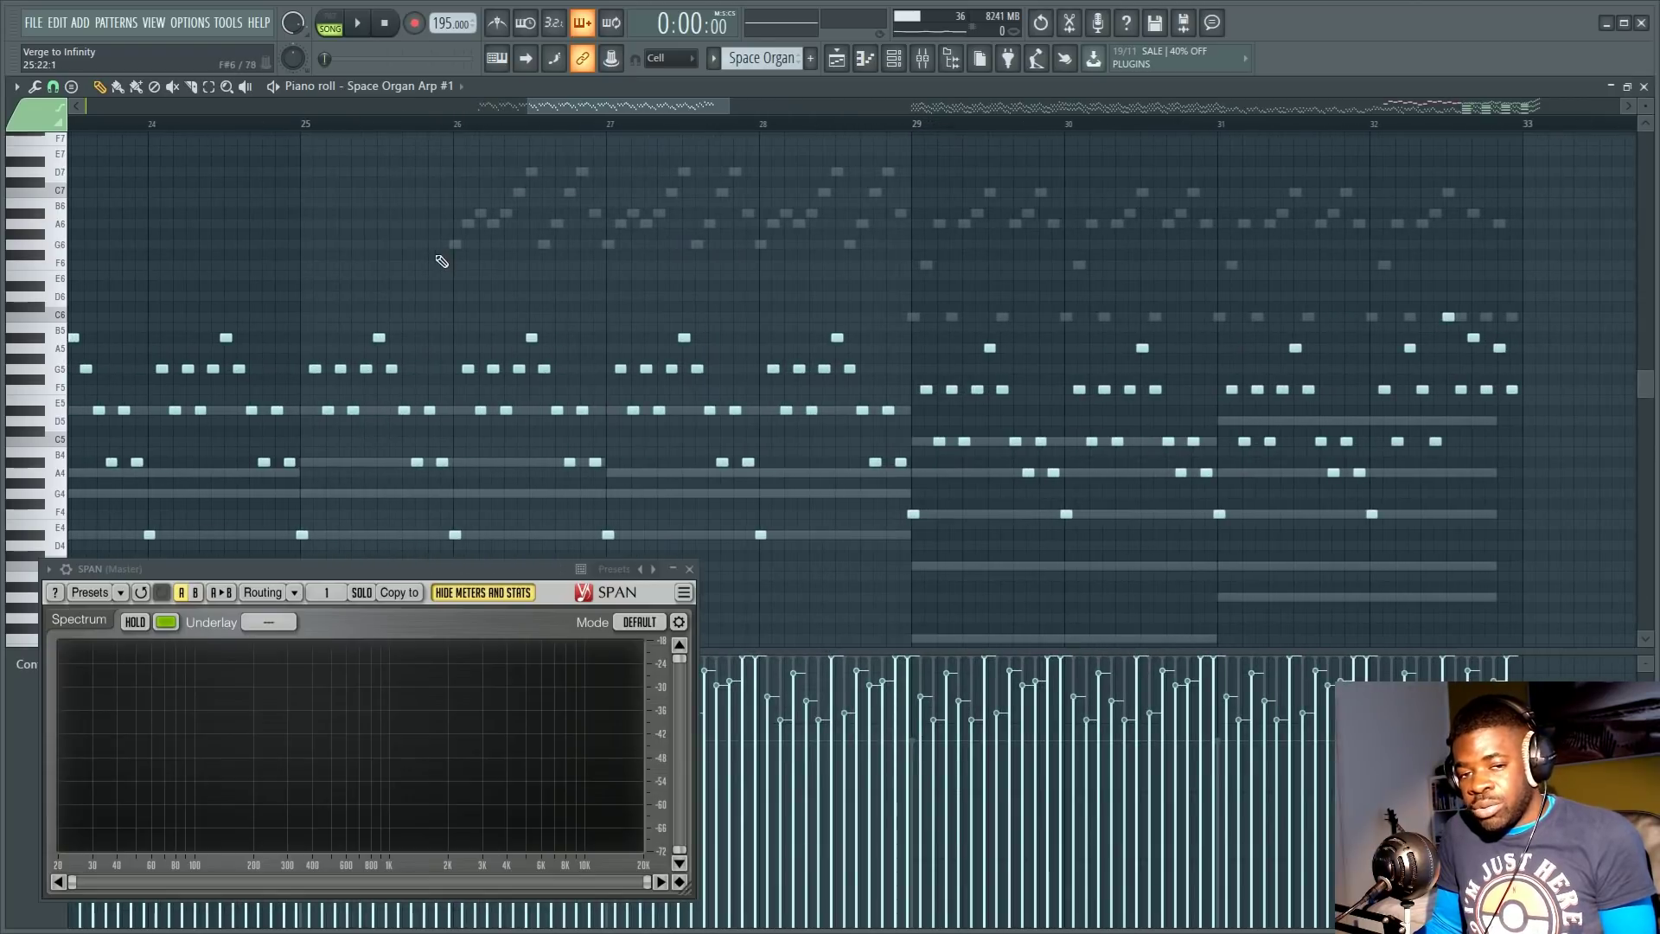
pyautogui.doubleClick(545, 152)
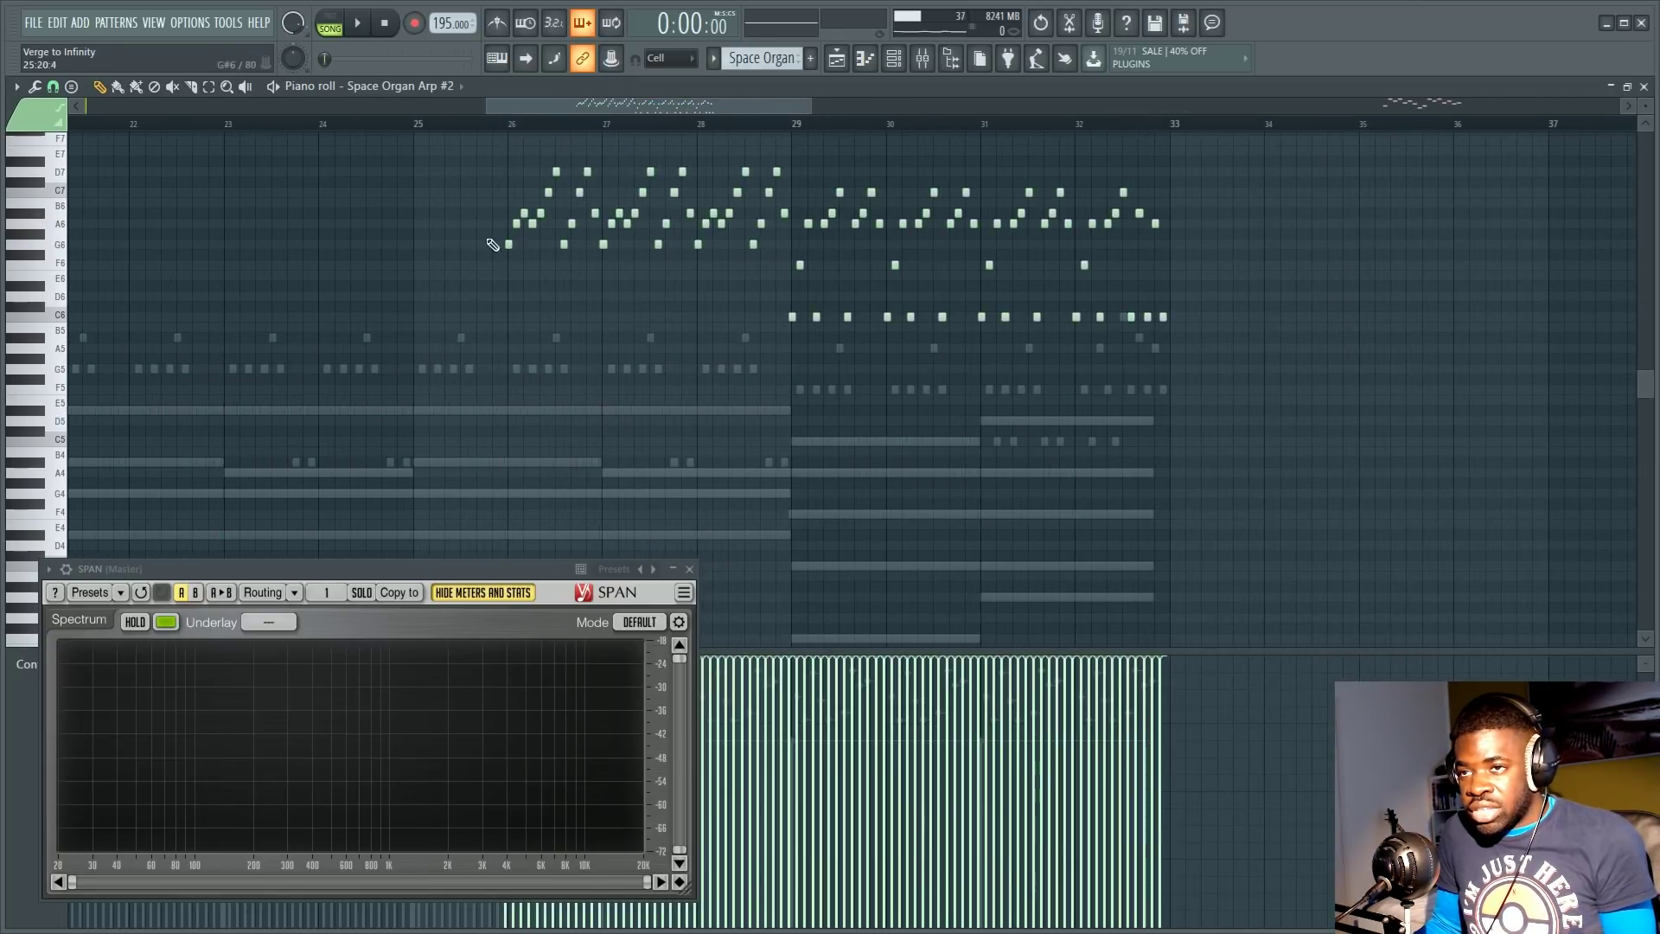
pyautogui.scroll(2, 497, 130)
pyautogui.press('F6')
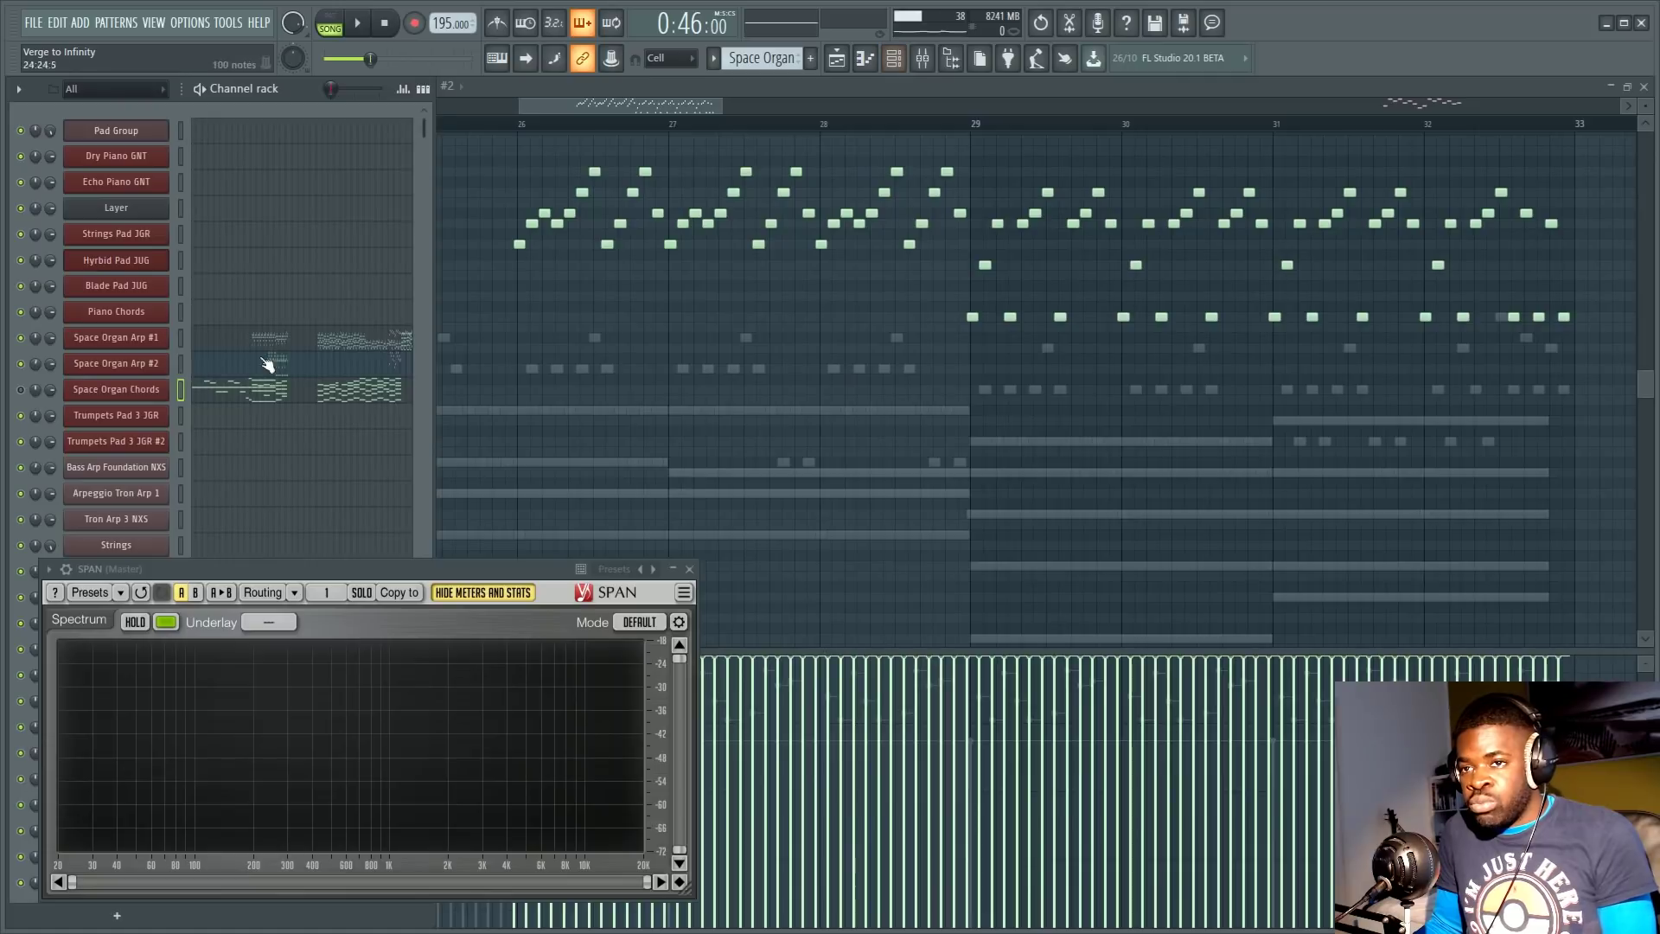
pyautogui.press('F6')
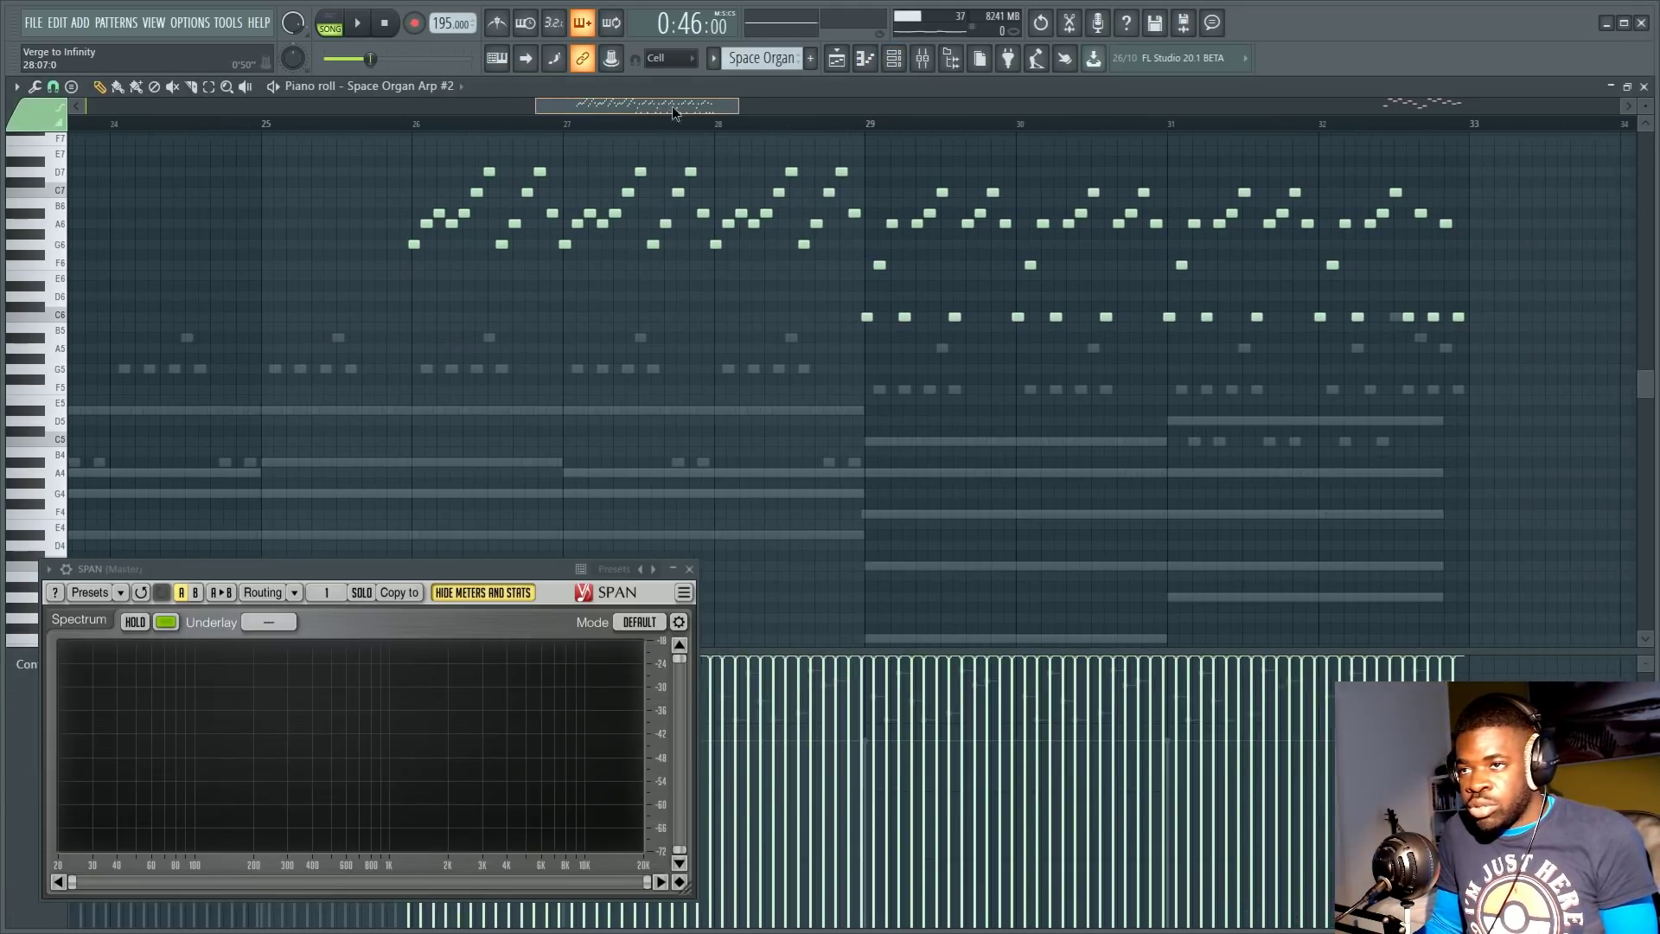
# Step: Play the Space Organ Arp #2 notes from bar 26 with the spectrum analyzer visible, then stop playback
pyautogui.hscroll(2, 361, 136)
pyautogui.press('F6')
pyautogui.press('F6')
pyautogui.press('space')
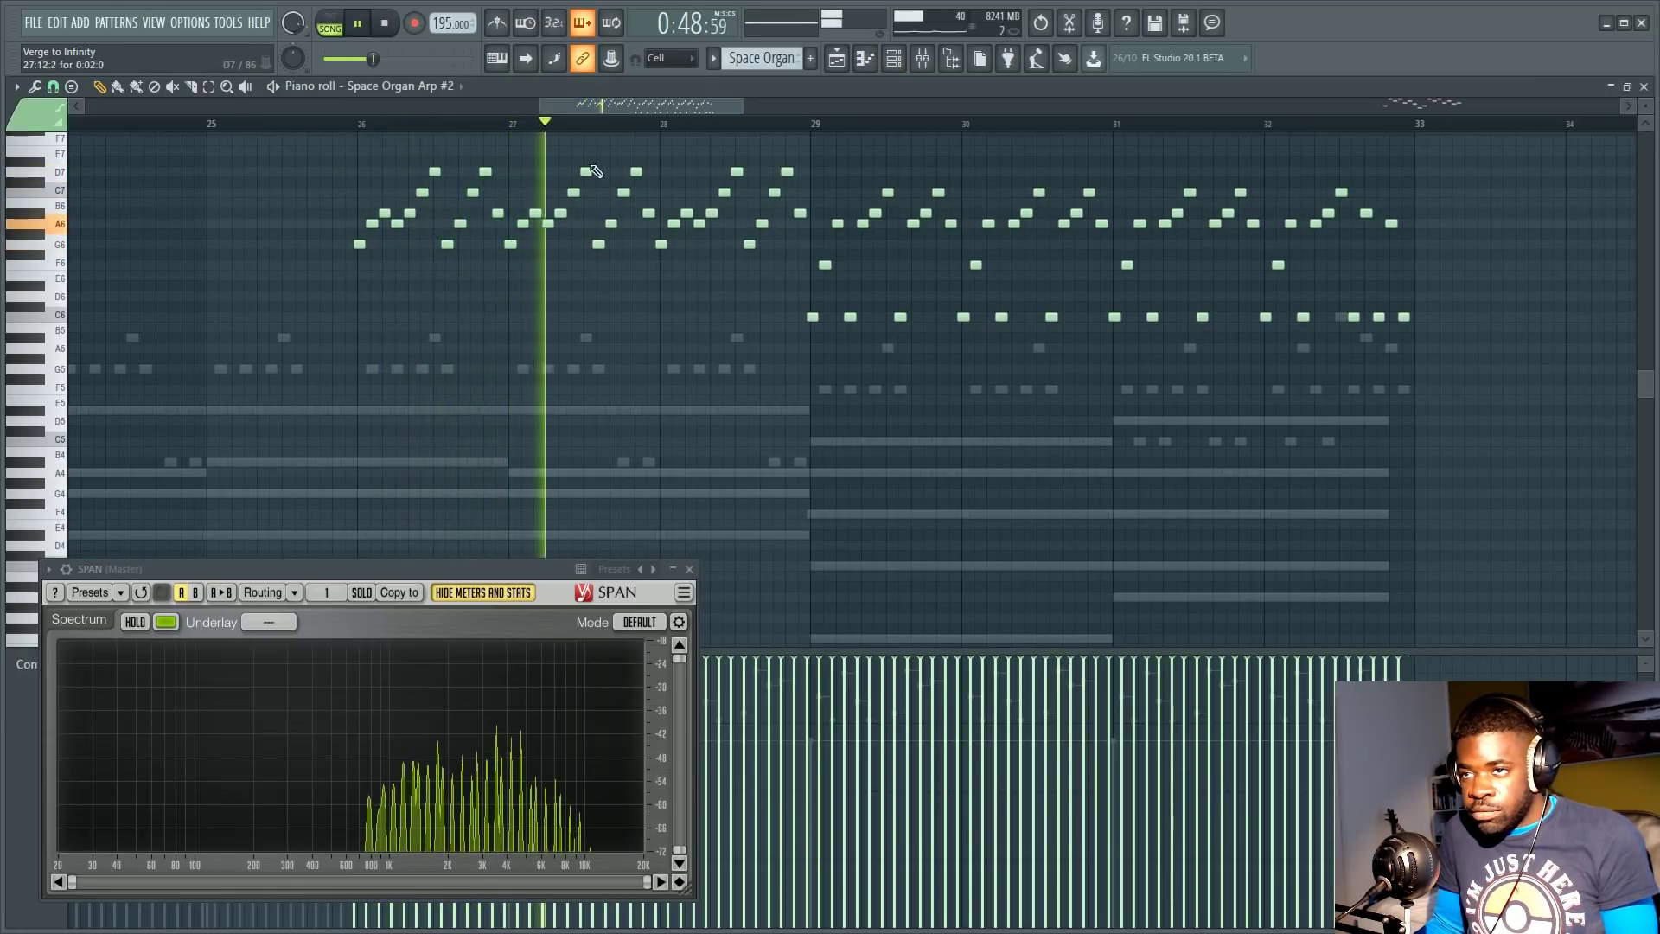
pyautogui.scroll(1, 633, 127)
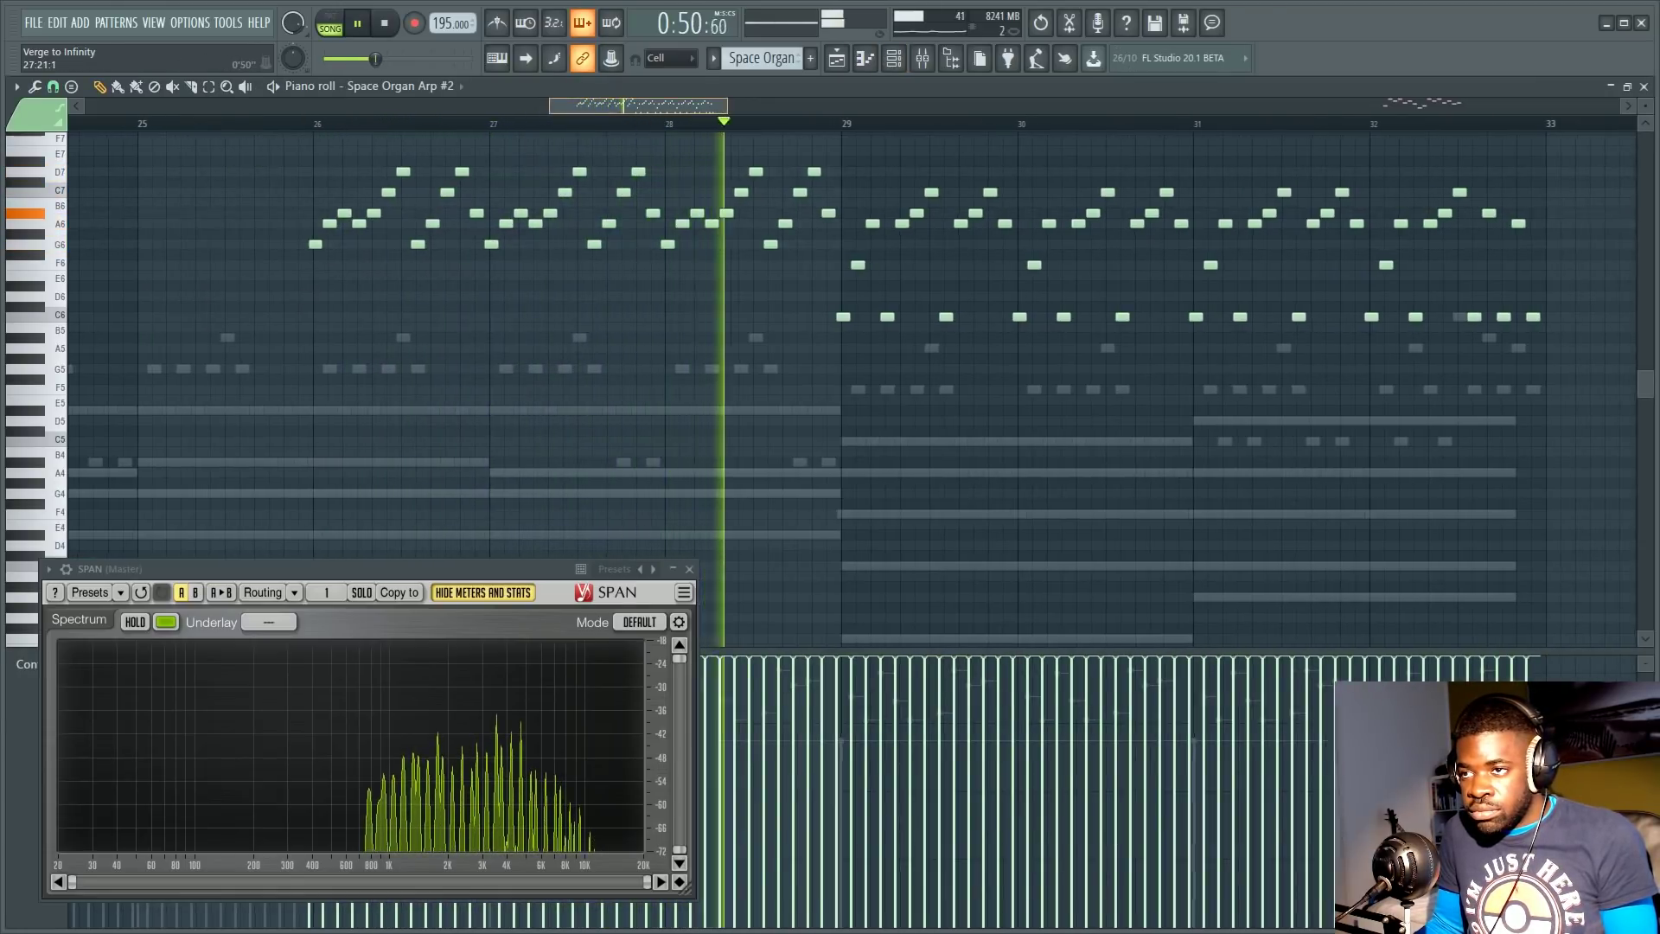
pyautogui.scroll(-1, 770, 100)
pyautogui.press('space')
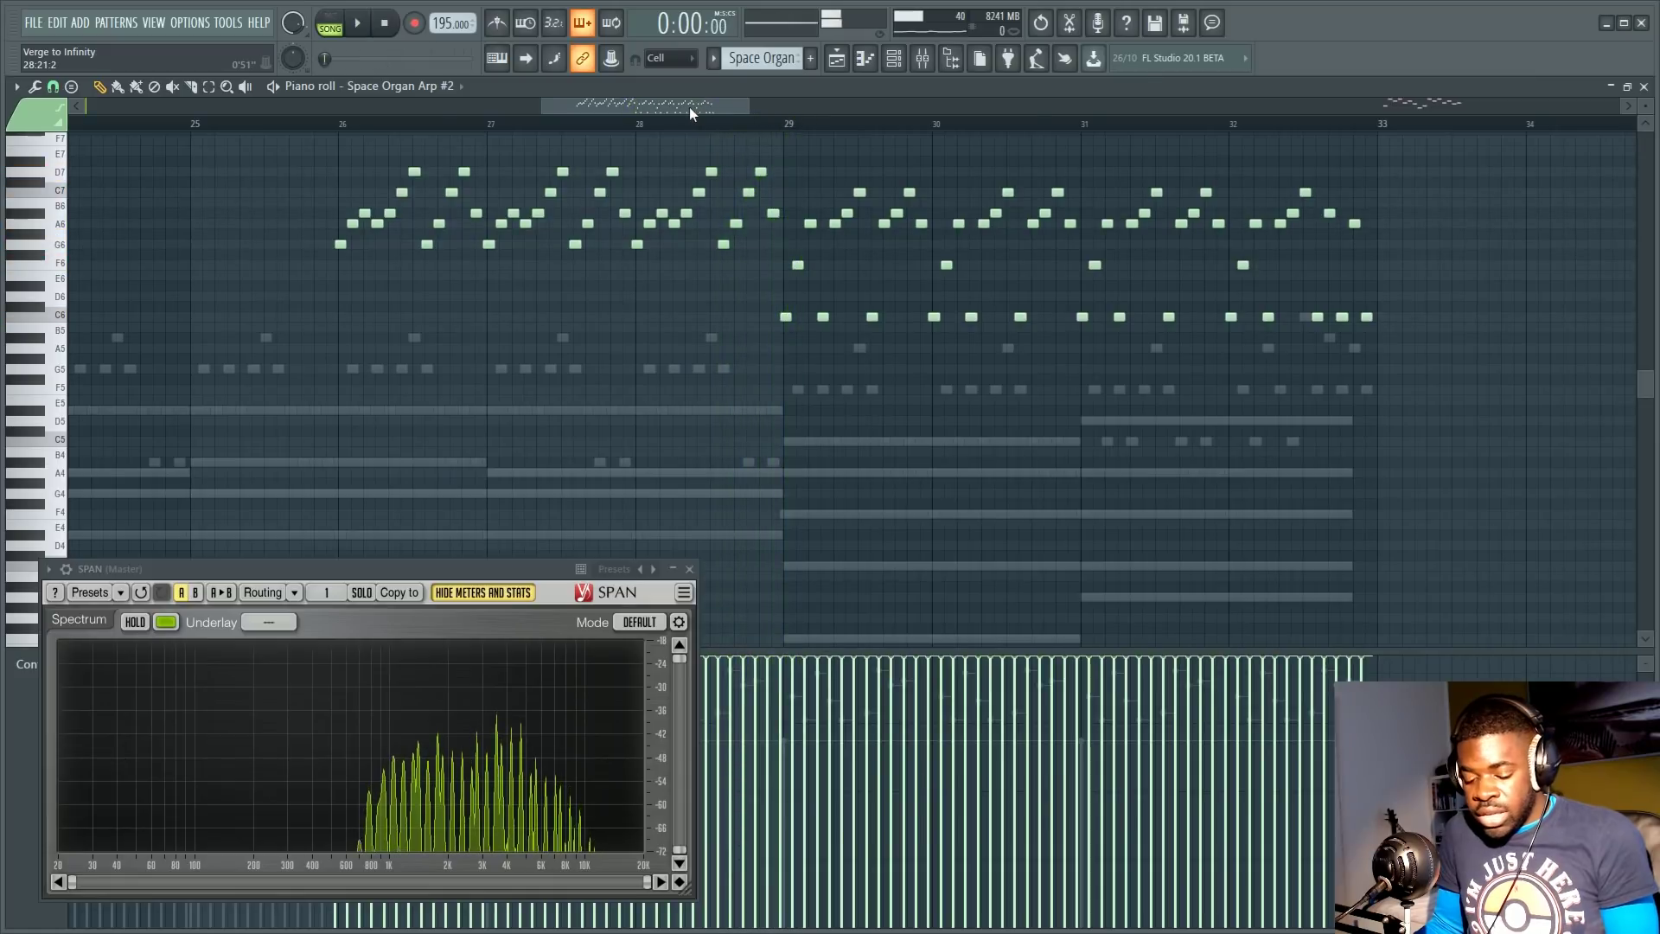
# Step: Examine the first Arp #2 notes, play both Space Organ arpeggios together from bar 26, and stop at about bar 29
pyautogui.press('F6')
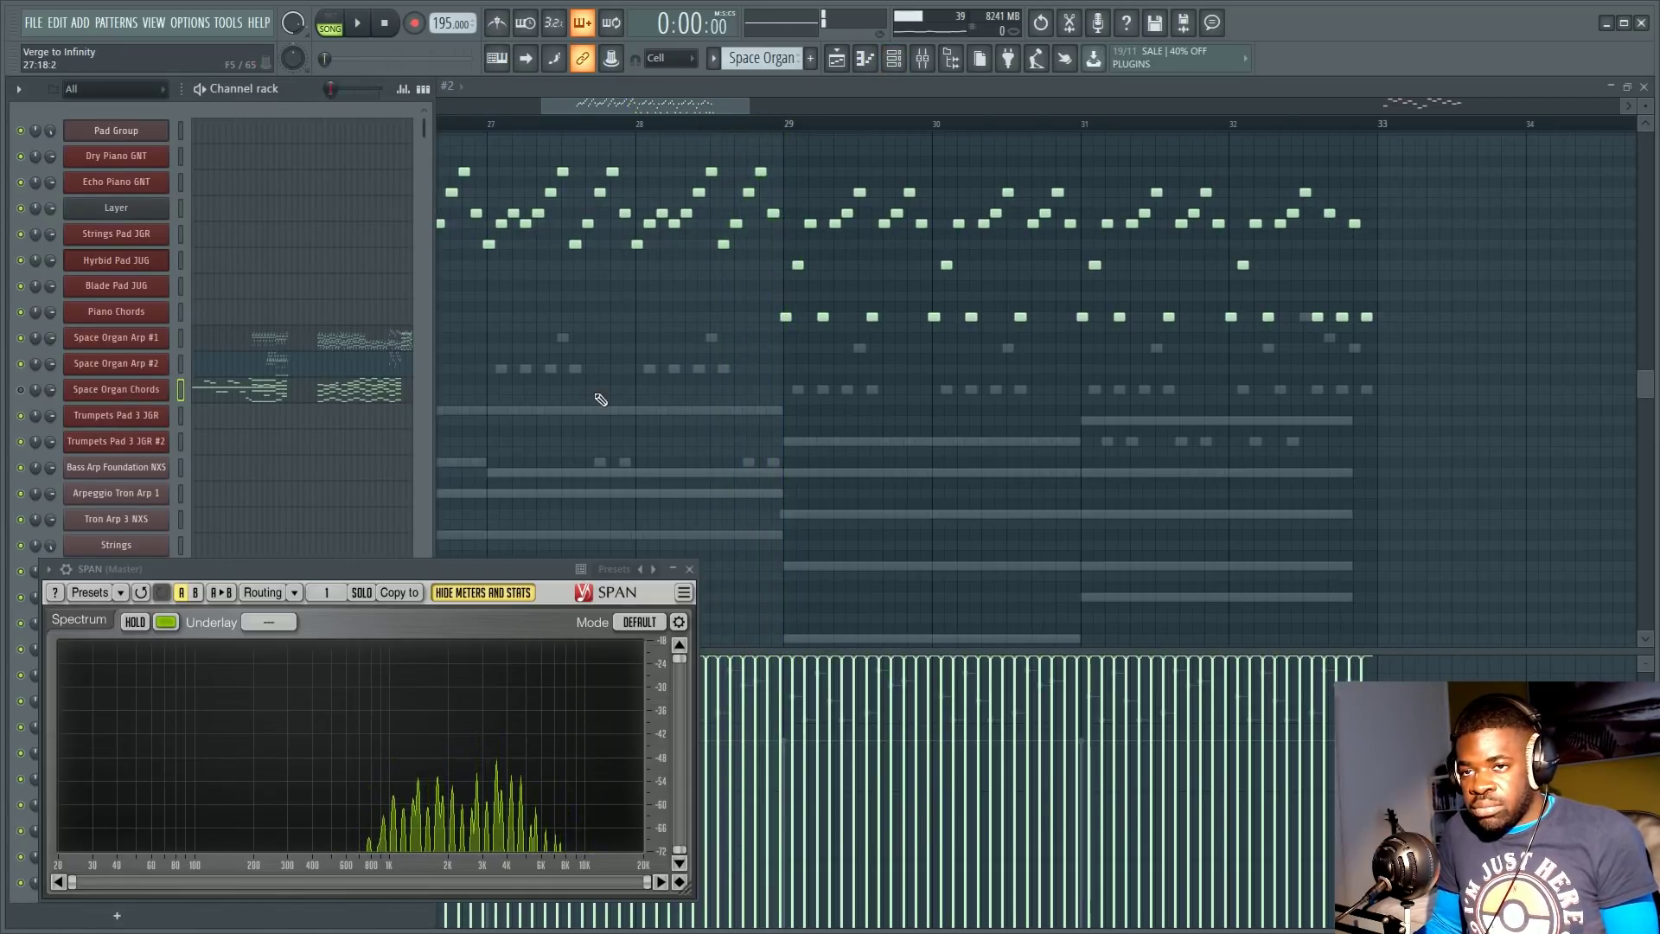
pyautogui.press('F6')
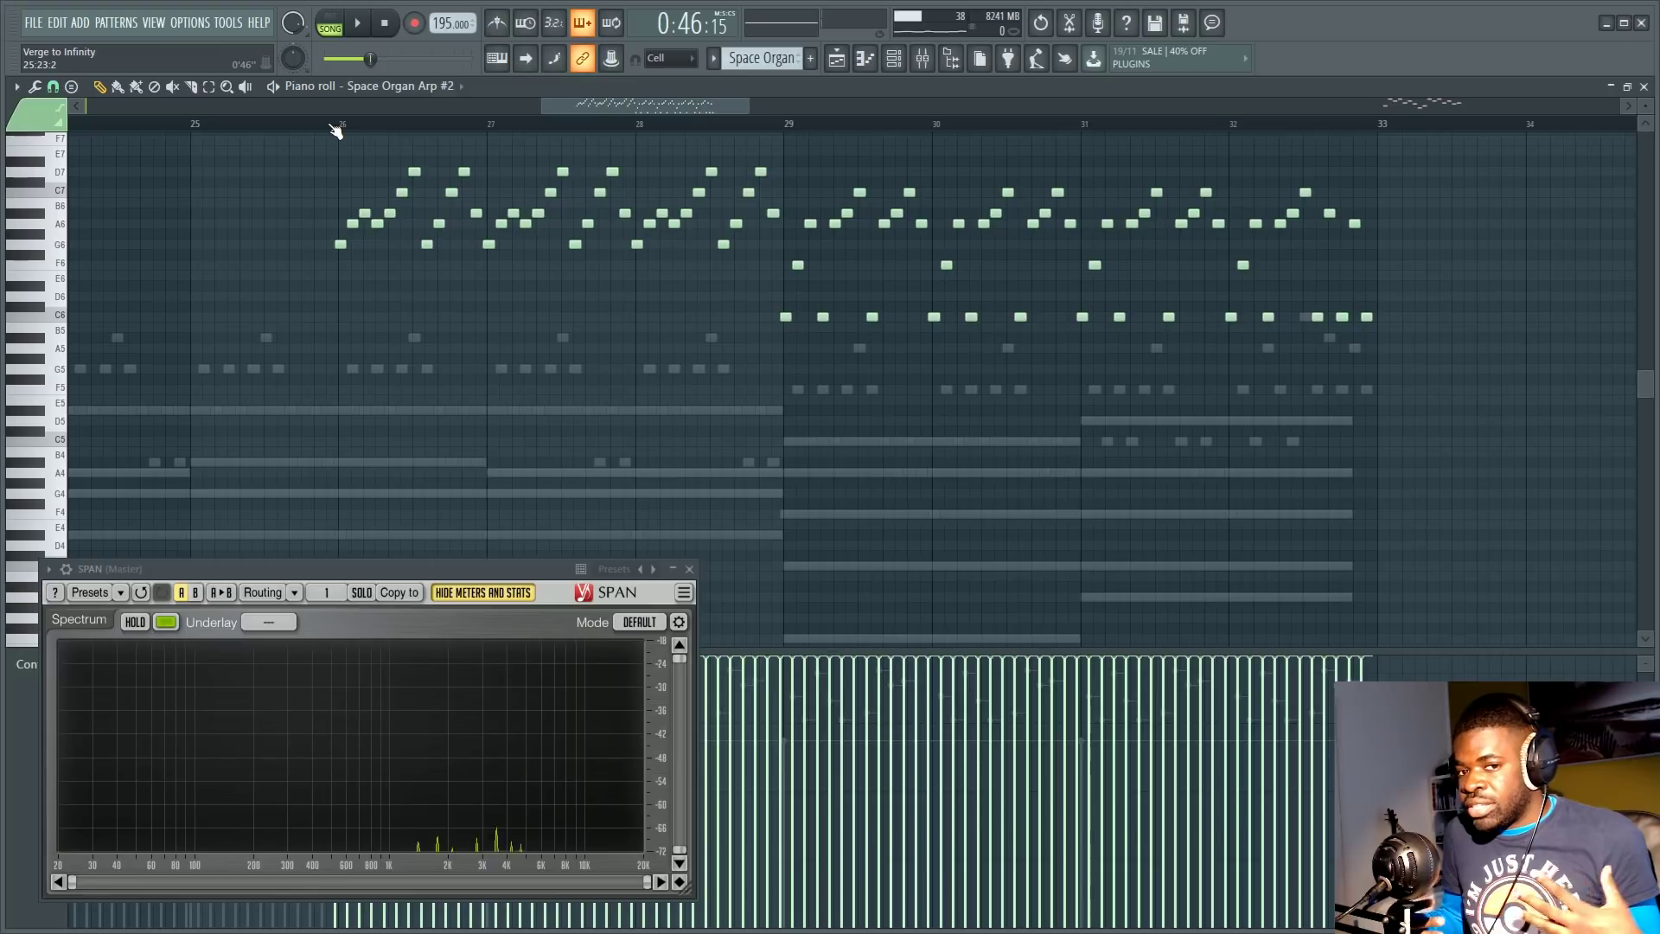
pyautogui.scroll(3, 337, 130)
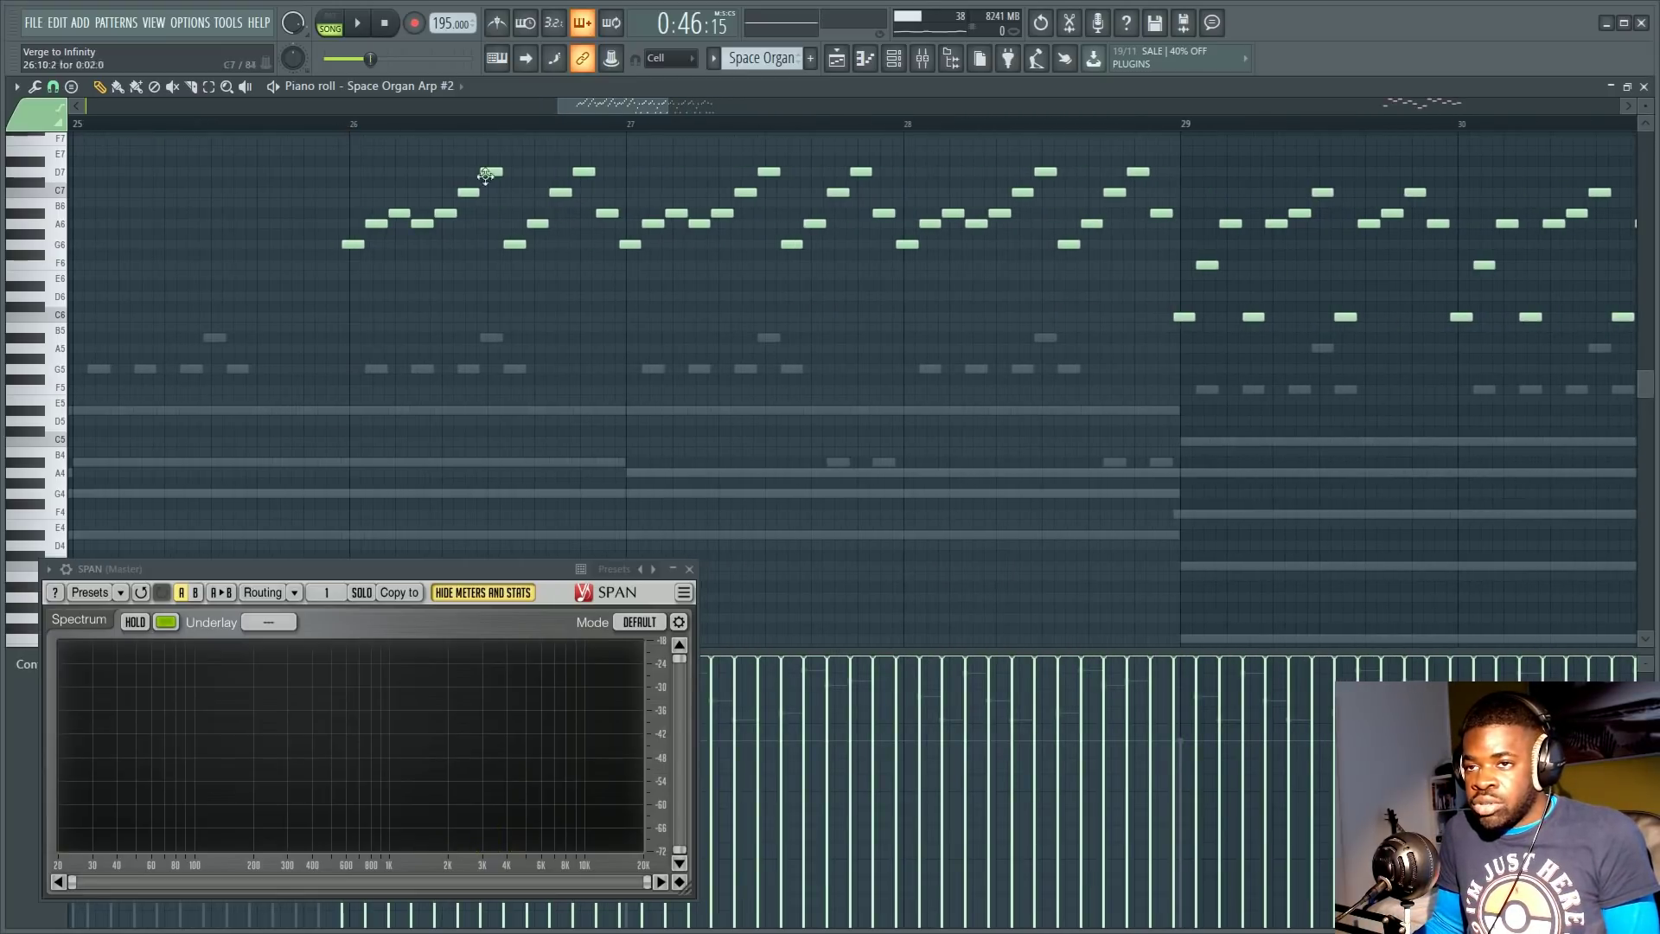
pyautogui.scroll(-3, 532, 134)
pyautogui.press('space')
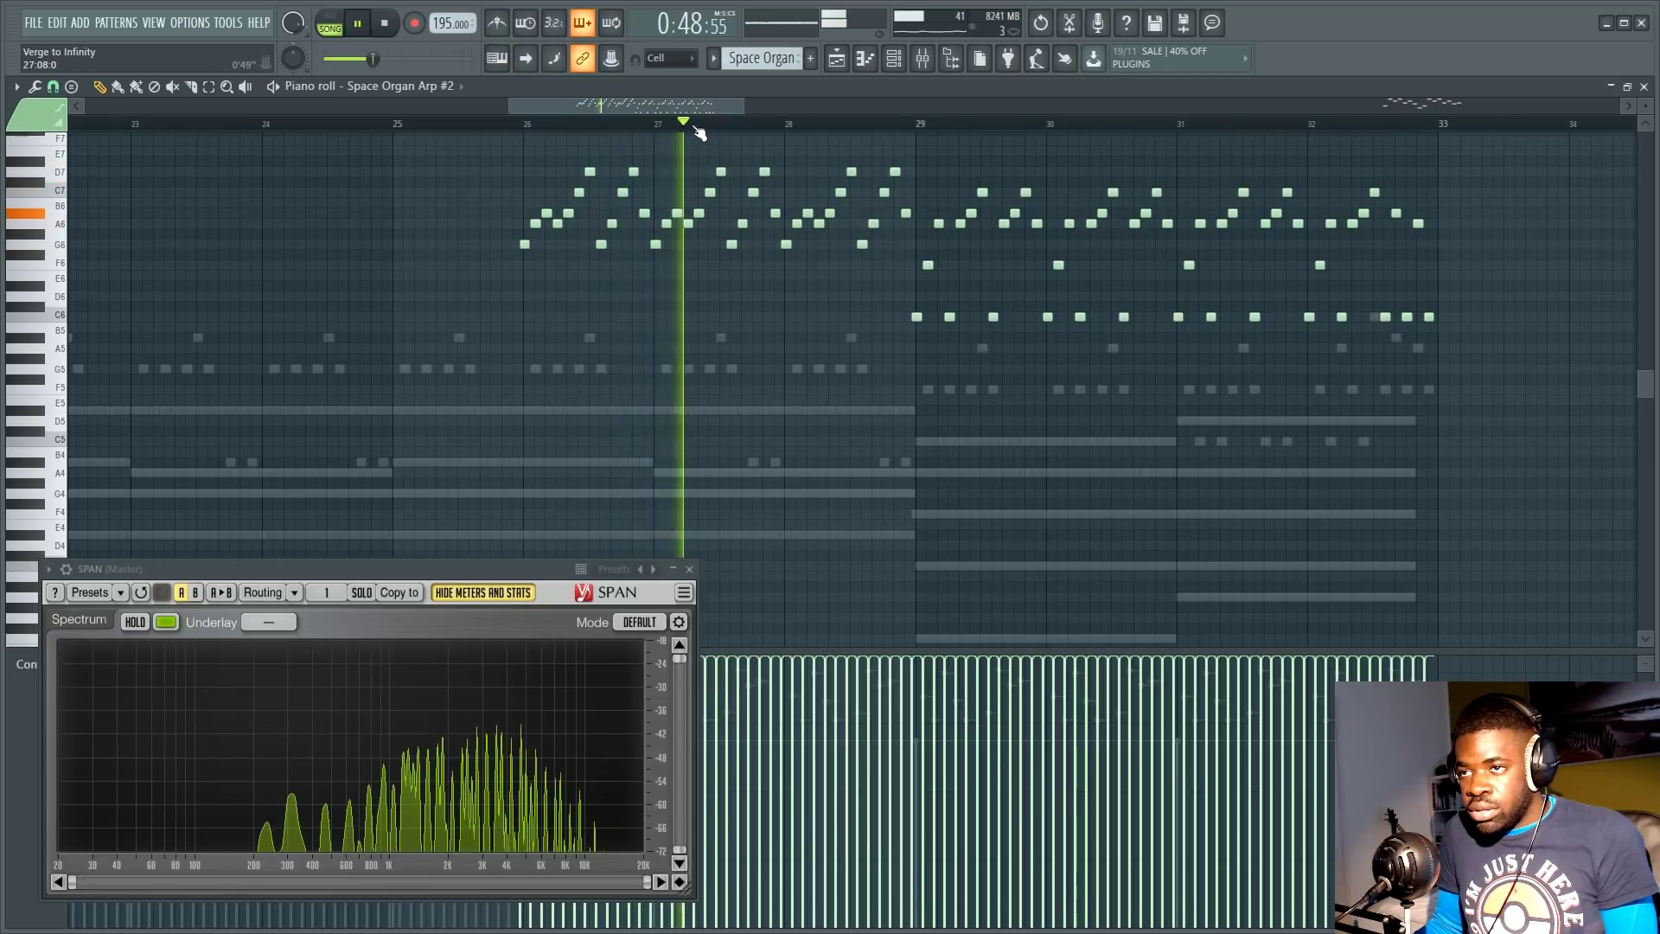
pyautogui.scroll(1, 691, 131)
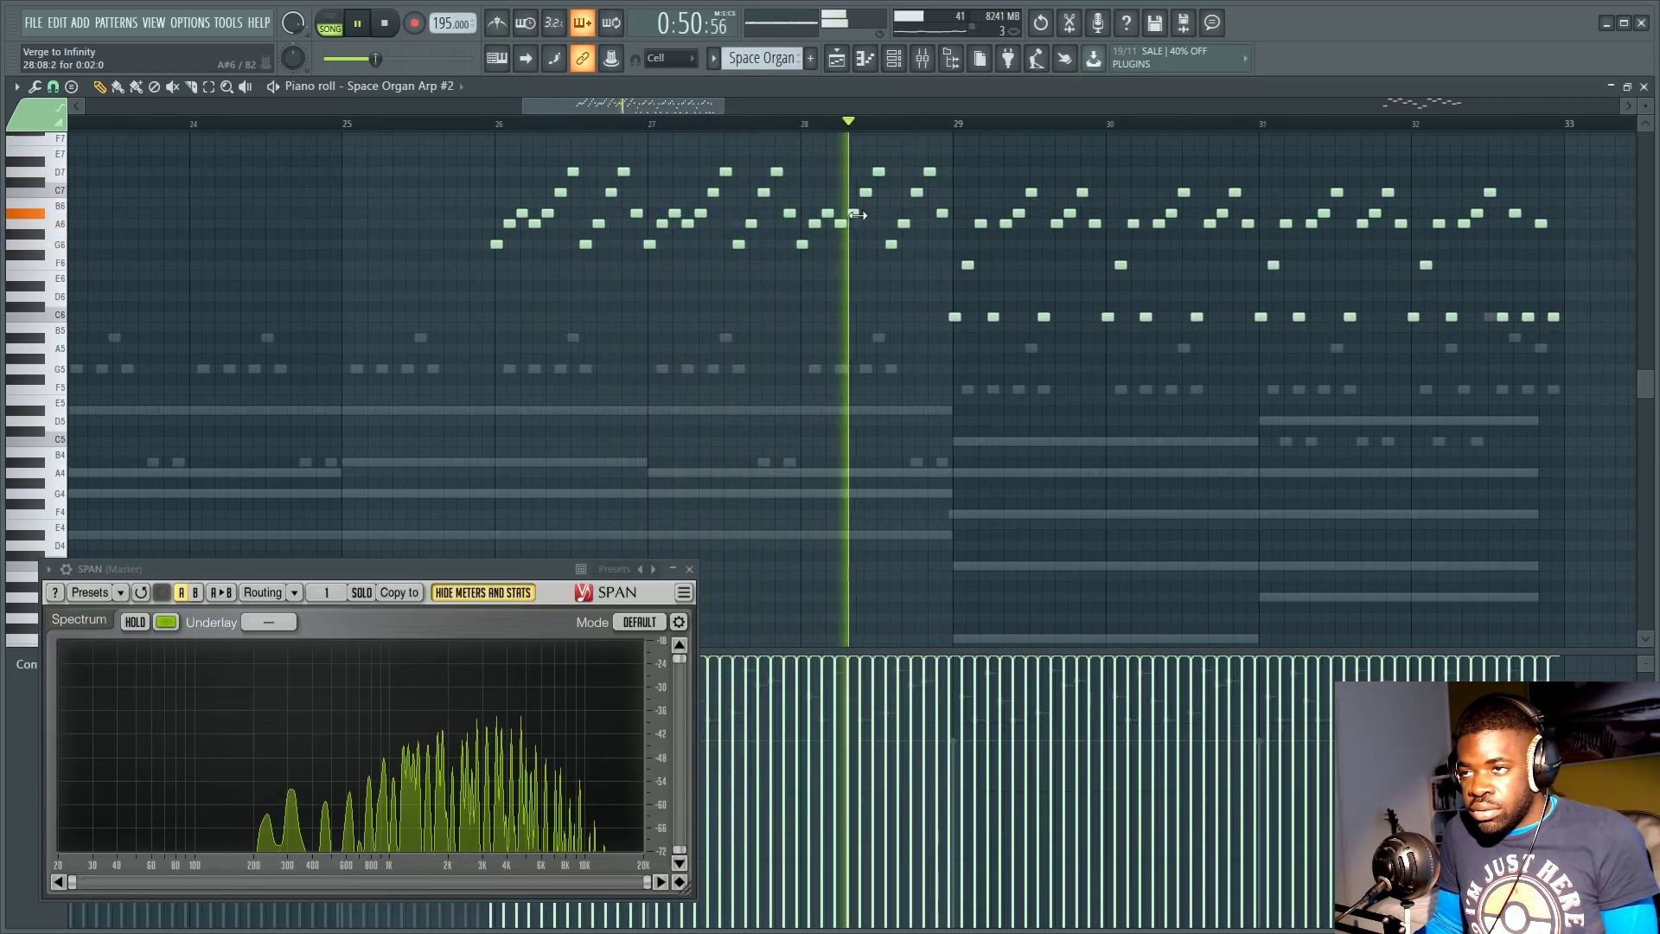
pyautogui.press('space')
pyautogui.scroll(-1, 944, 144)
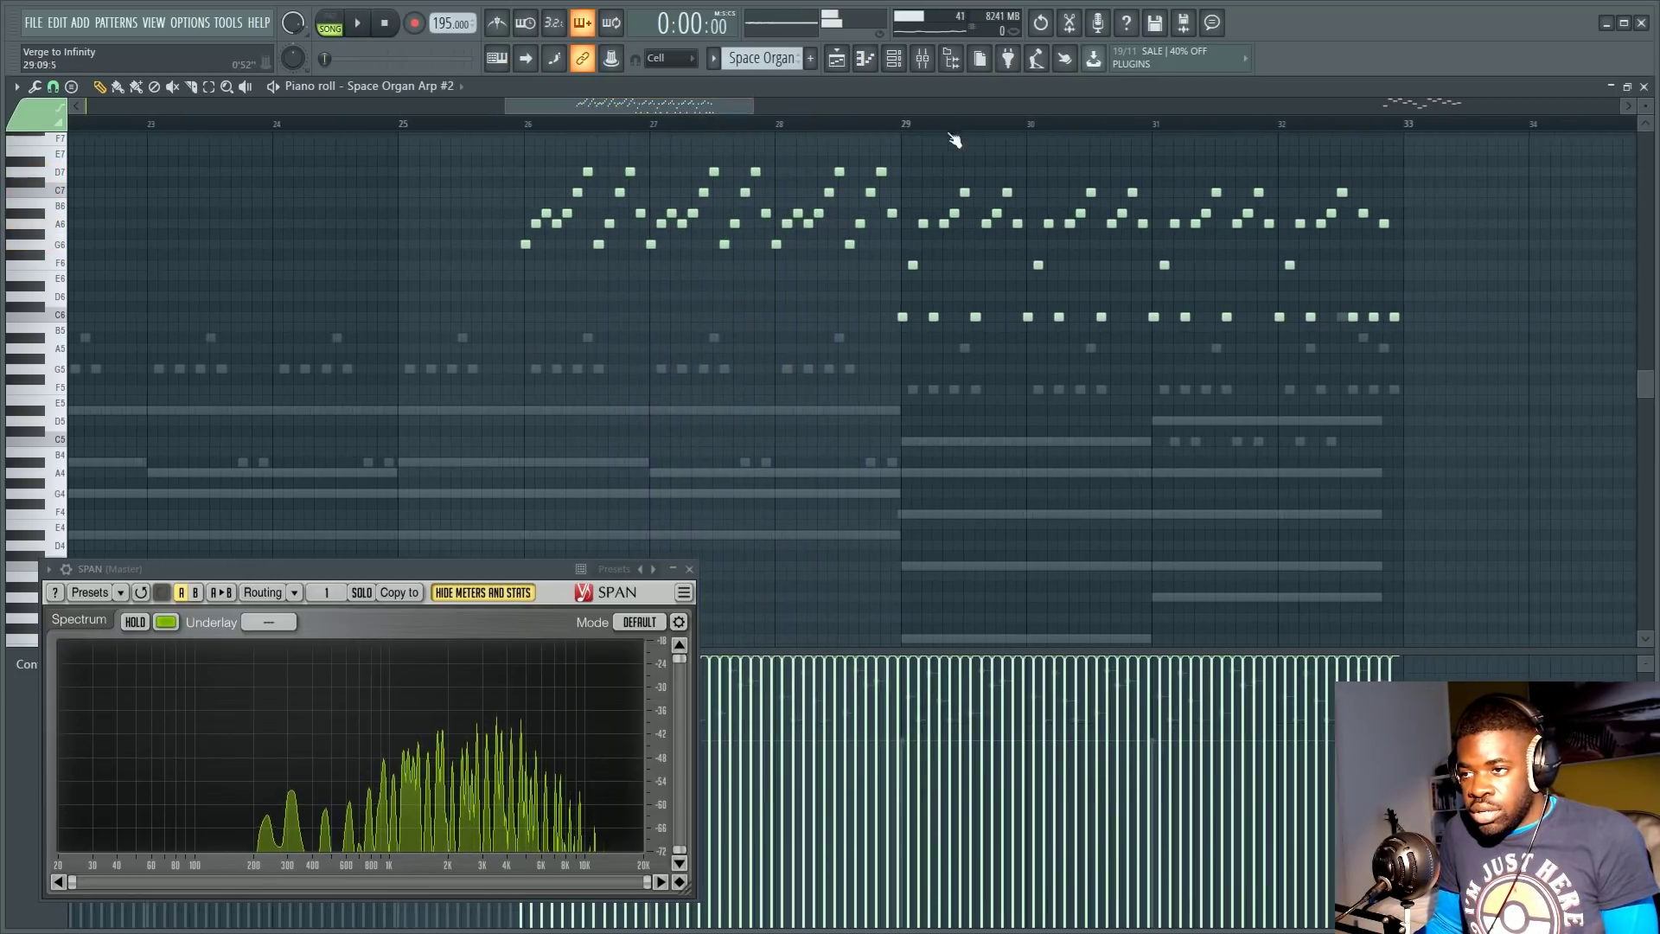
# Step: Try the Space Organ Arp #2 notes from bar 26 to 29 two octaves lower, then undo the transposition and selection
pyautogui.press('F6')
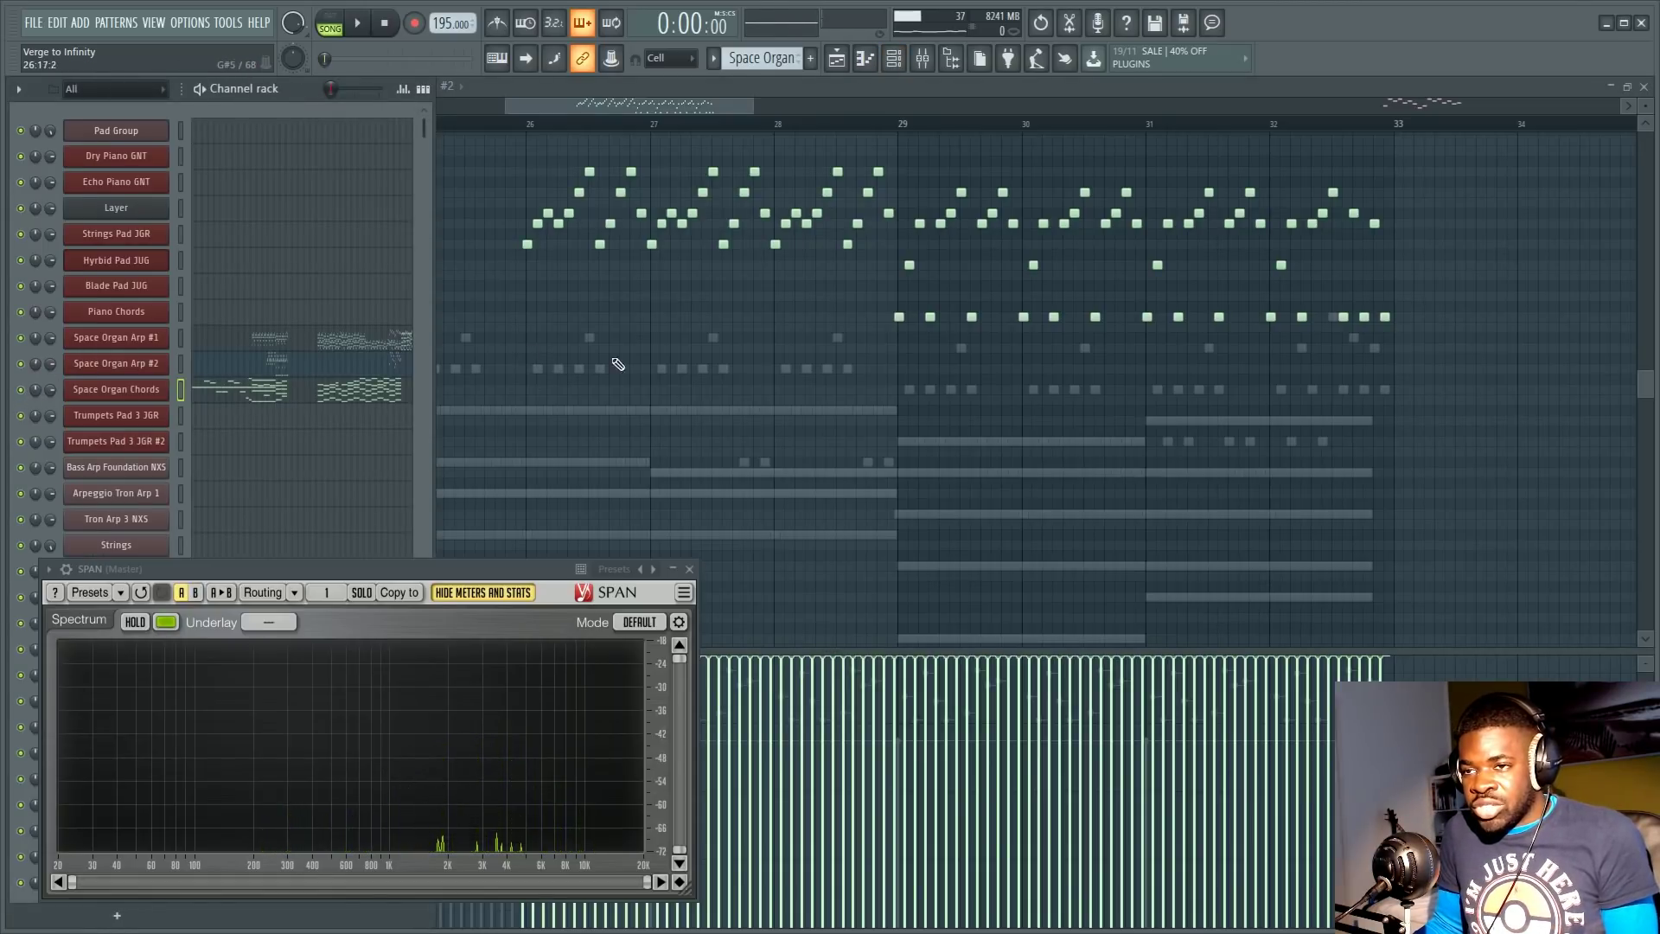
pyautogui.press('F6')
pyautogui.moveTo(491, 169); pyautogui.dragTo(900, 267)
pyautogui.hotkey('ctrl', 'Down')
pyautogui.hotkey('ctrl', 'Down')
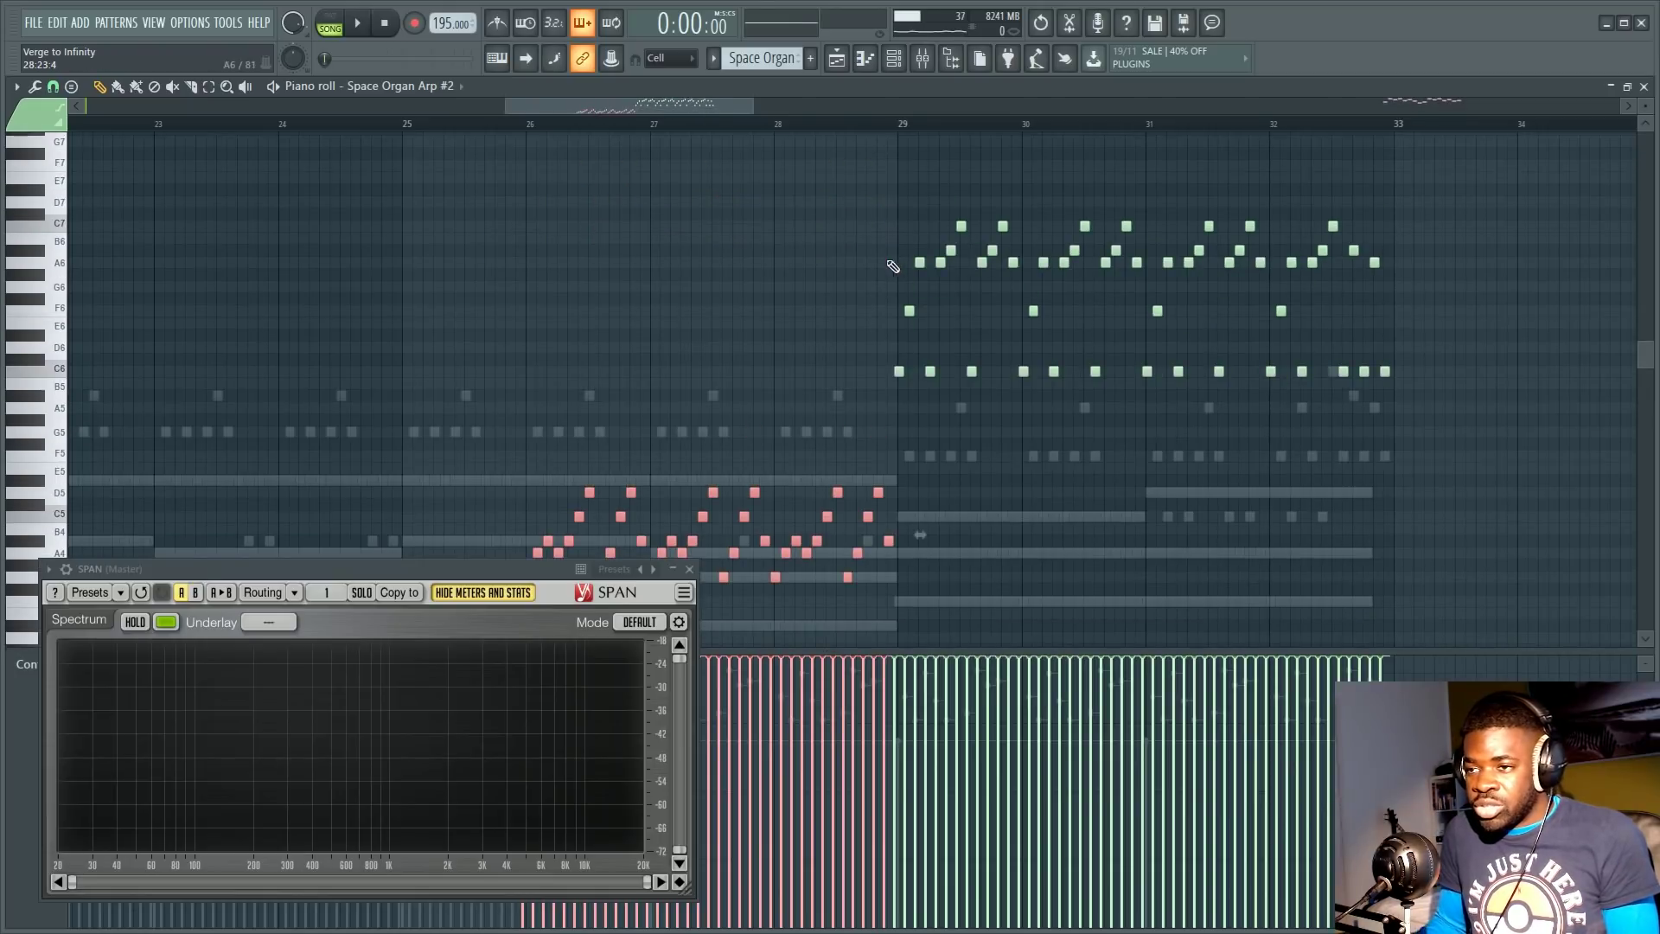
pyautogui.scroll(-10, 700, 345)
pyautogui.scroll(3, 601, 225)
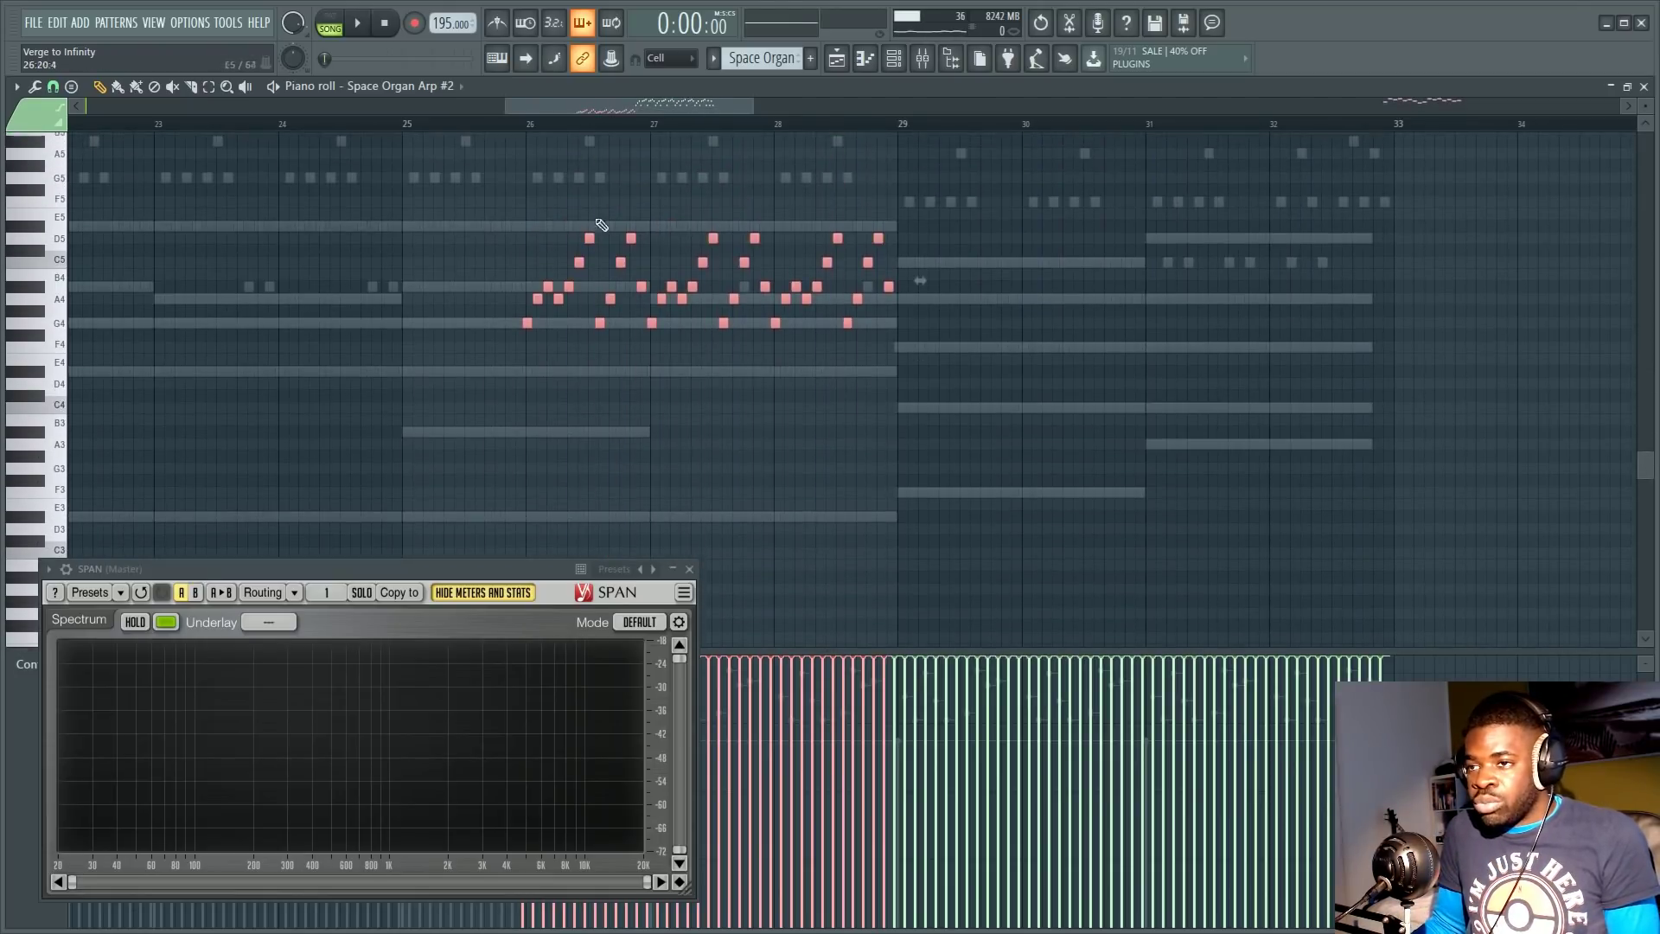
pyautogui.scroll(5, 603, 401)
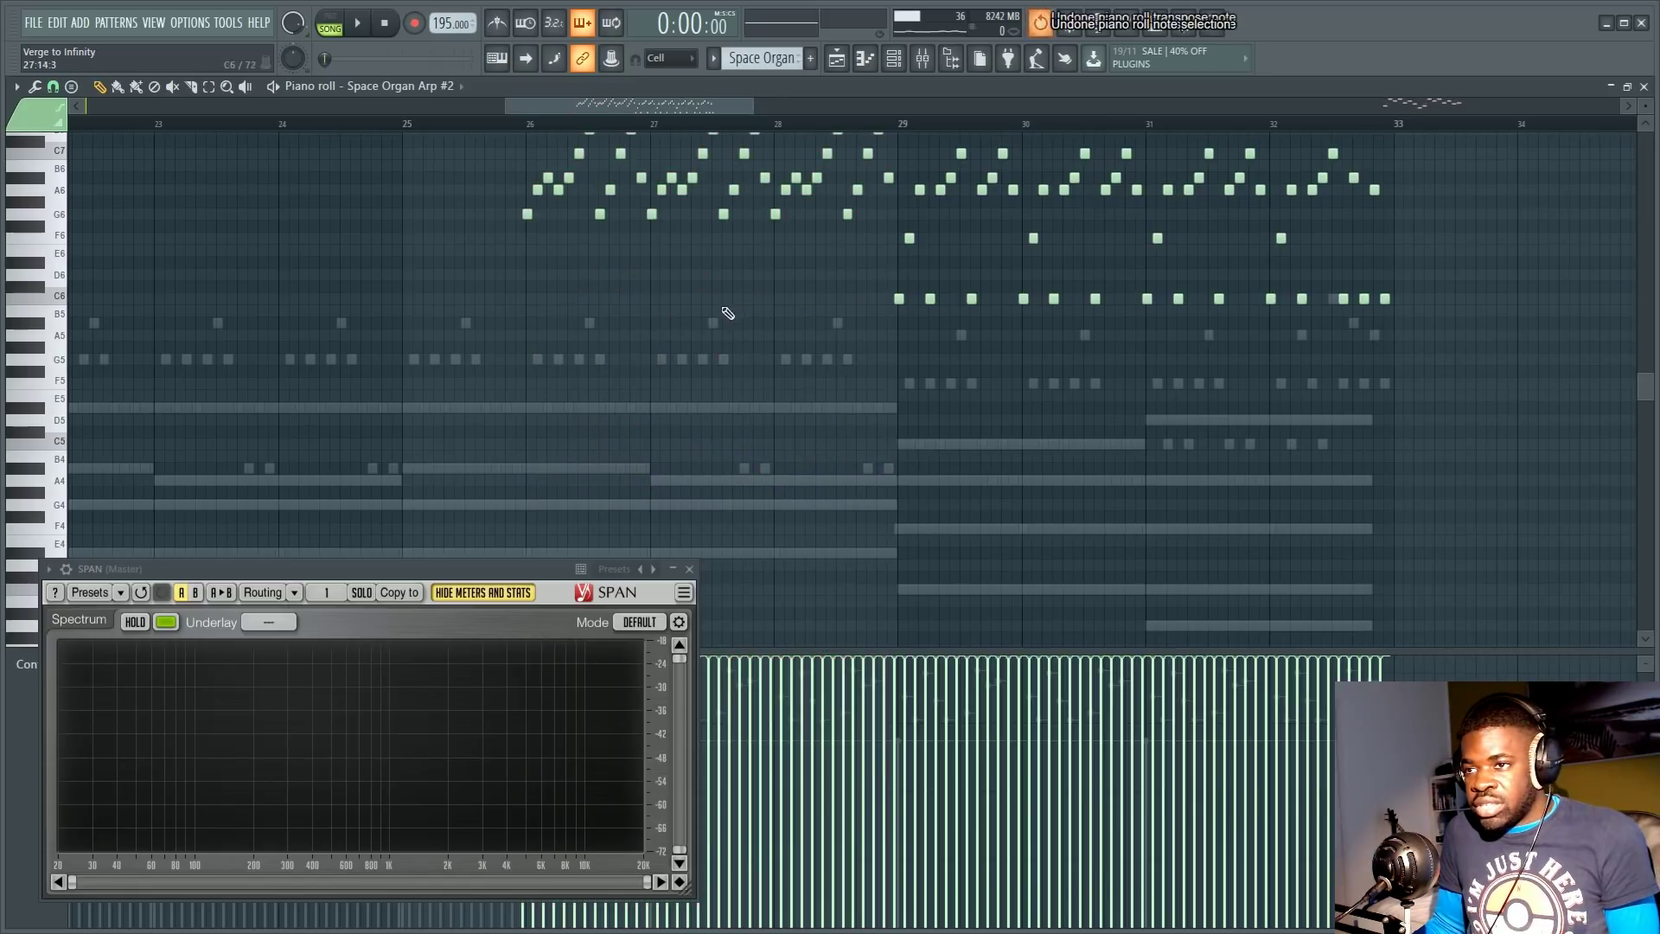
pyautogui.hotkey('ctrl', 'z')
# Step: Highlight the Arp #2 notes from bar 26 to 29, clear the selection, and compare their register with the ghosted Arp #1 notes
pyautogui.scroll(2, 689, 363)
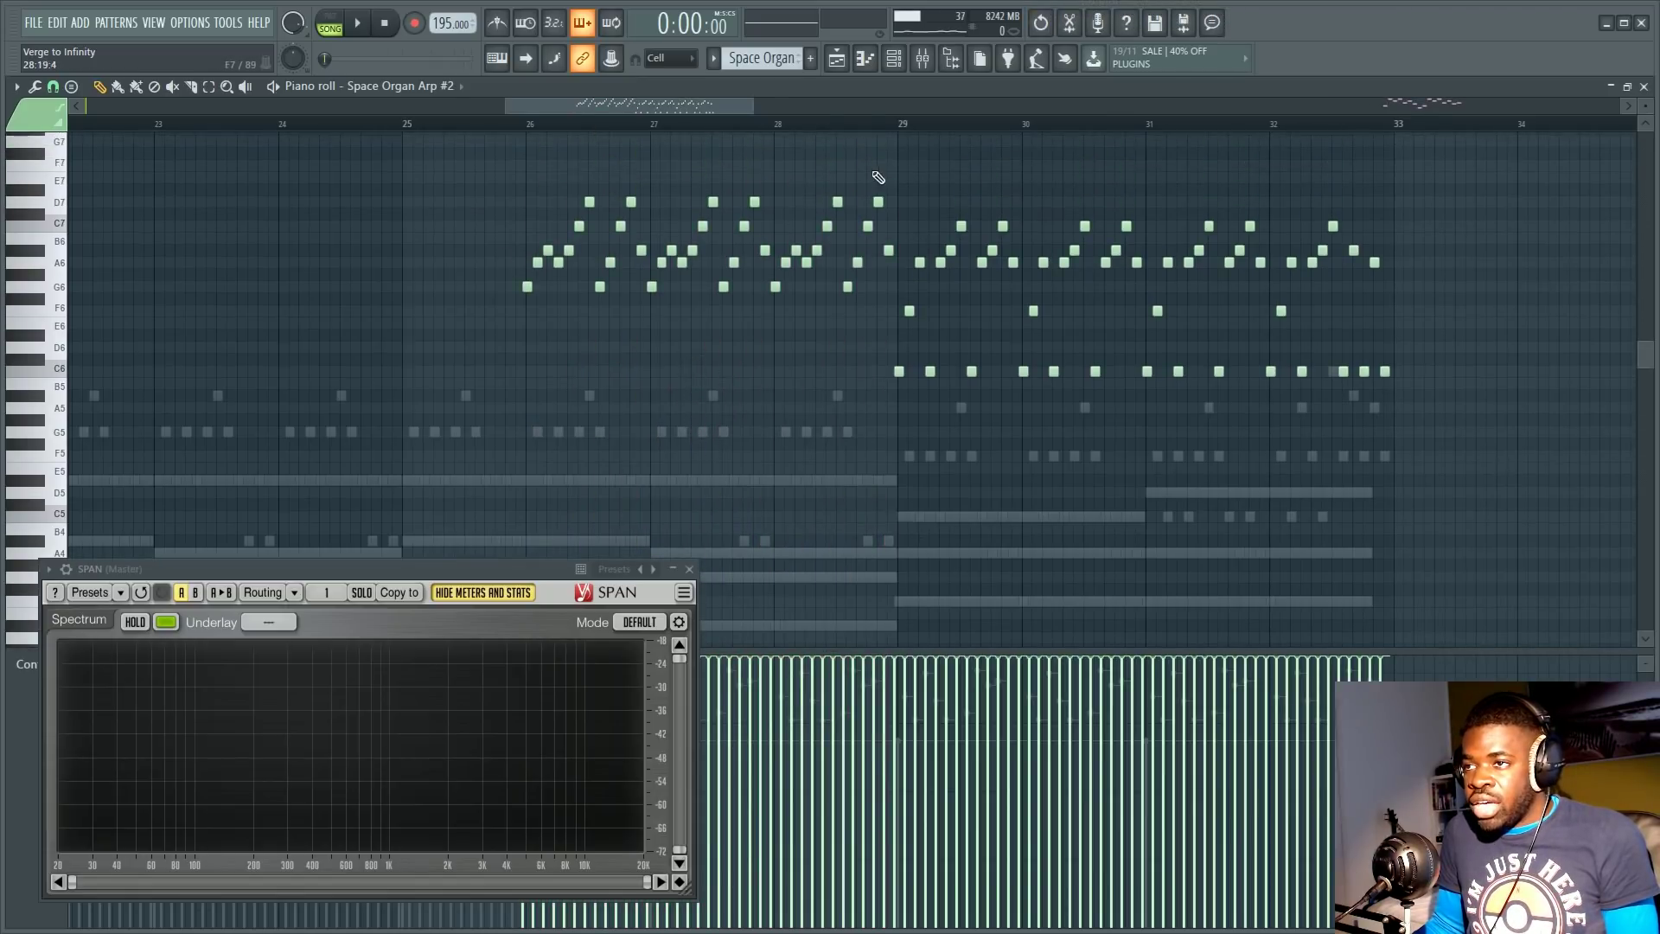
pyautogui.moveTo(903, 159); pyautogui.dragTo(526, 389)
pyautogui.click(512, 180)
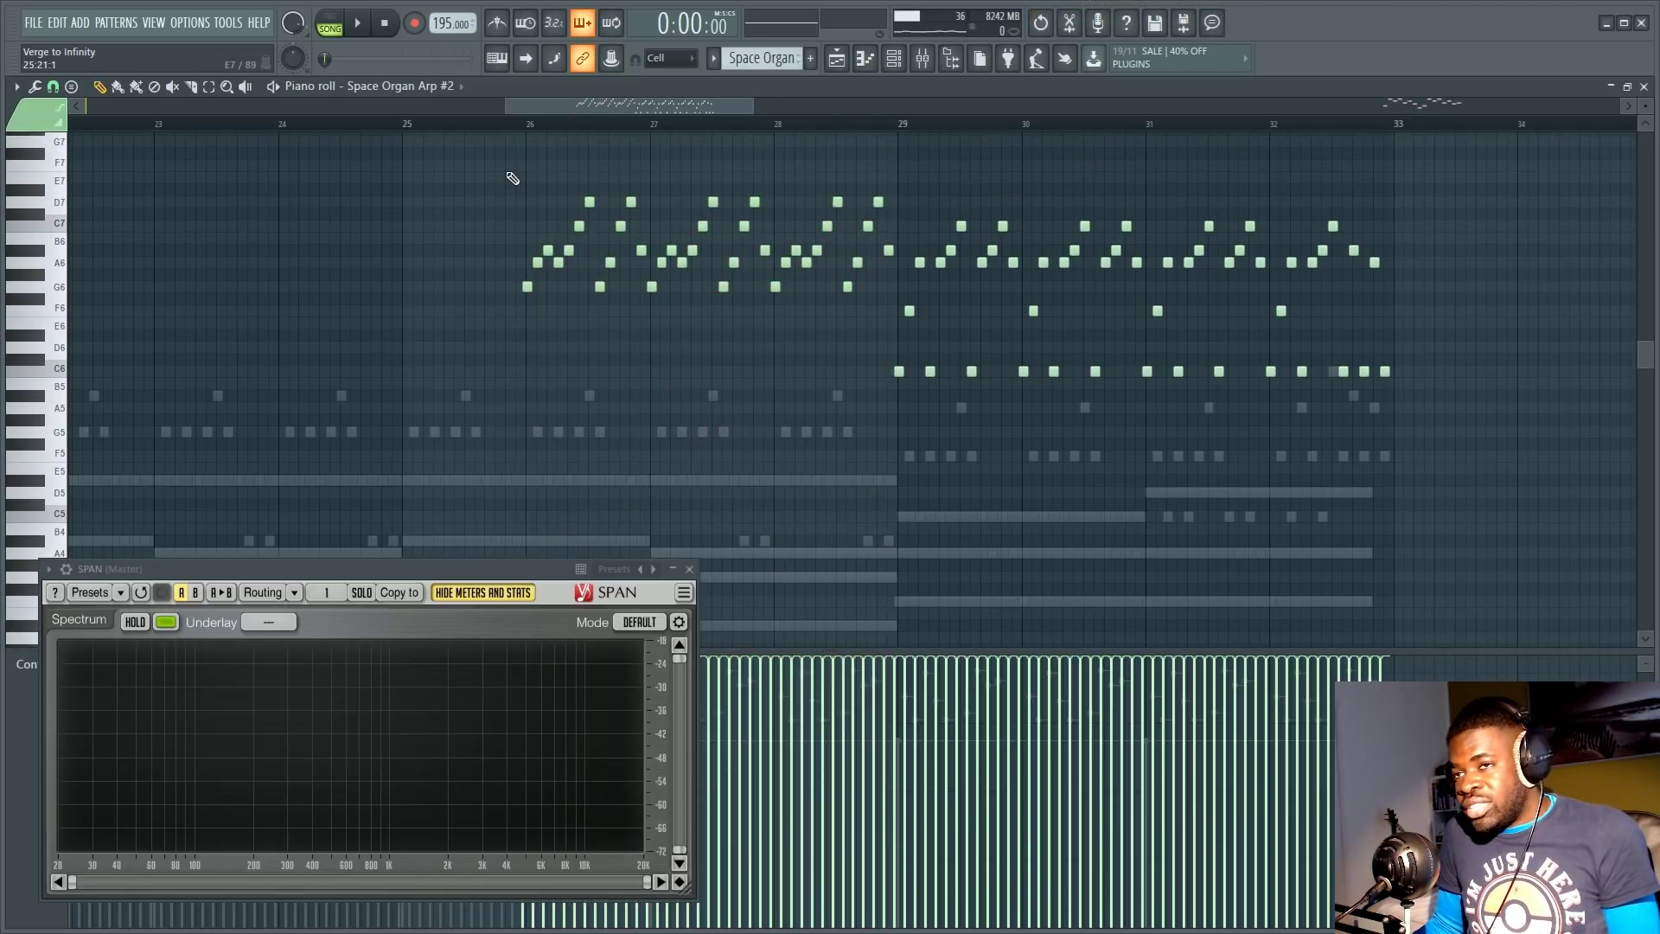
pyautogui.scroll(-1, 484, 216)
pyautogui.scroll(2, 488, 236)
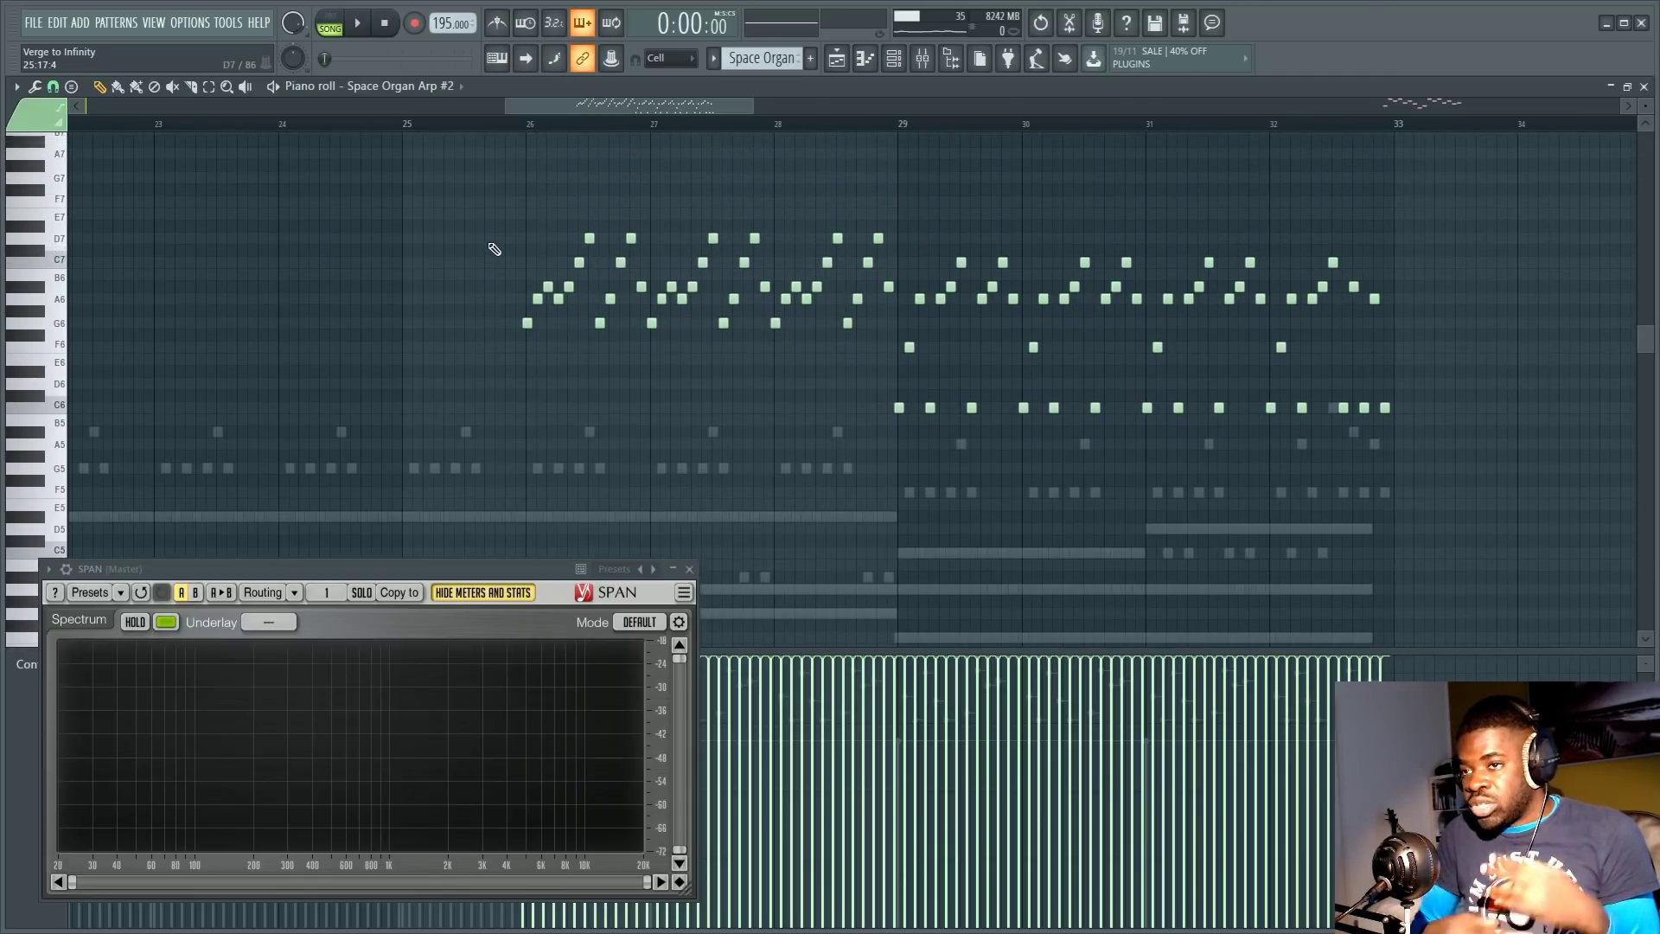
pyautogui.scroll(-4, 493, 249)
pyautogui.scroll(2, 501, 286)
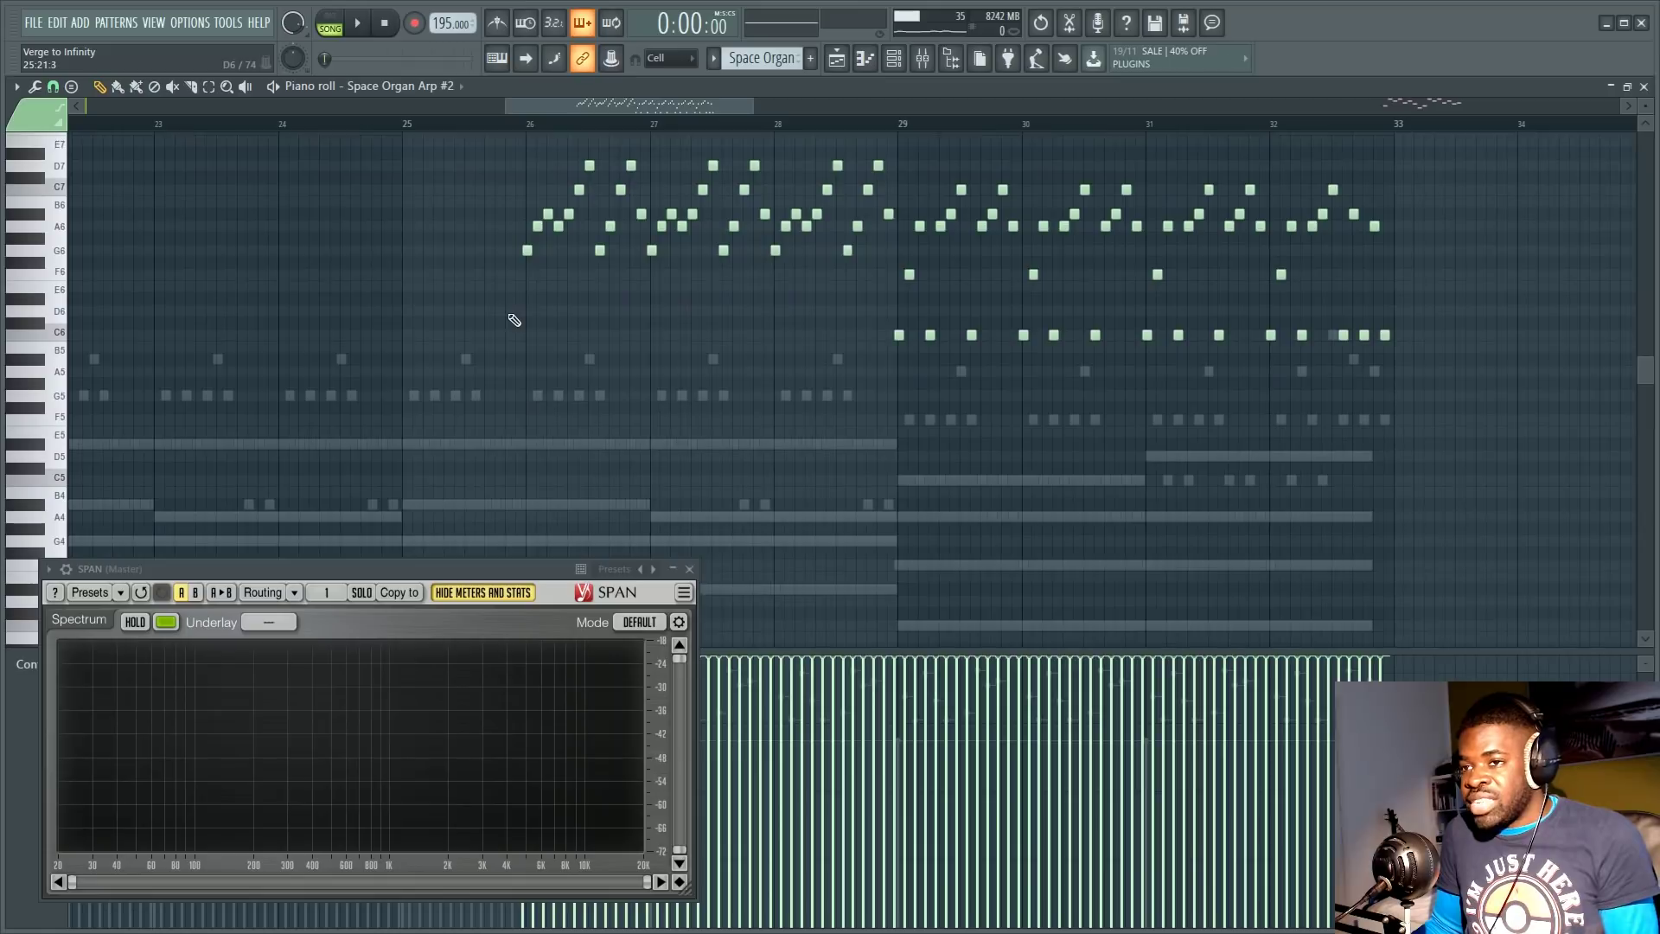
pyautogui.scroll(-2, 491, 332)
pyautogui.scroll(2, 493, 376)
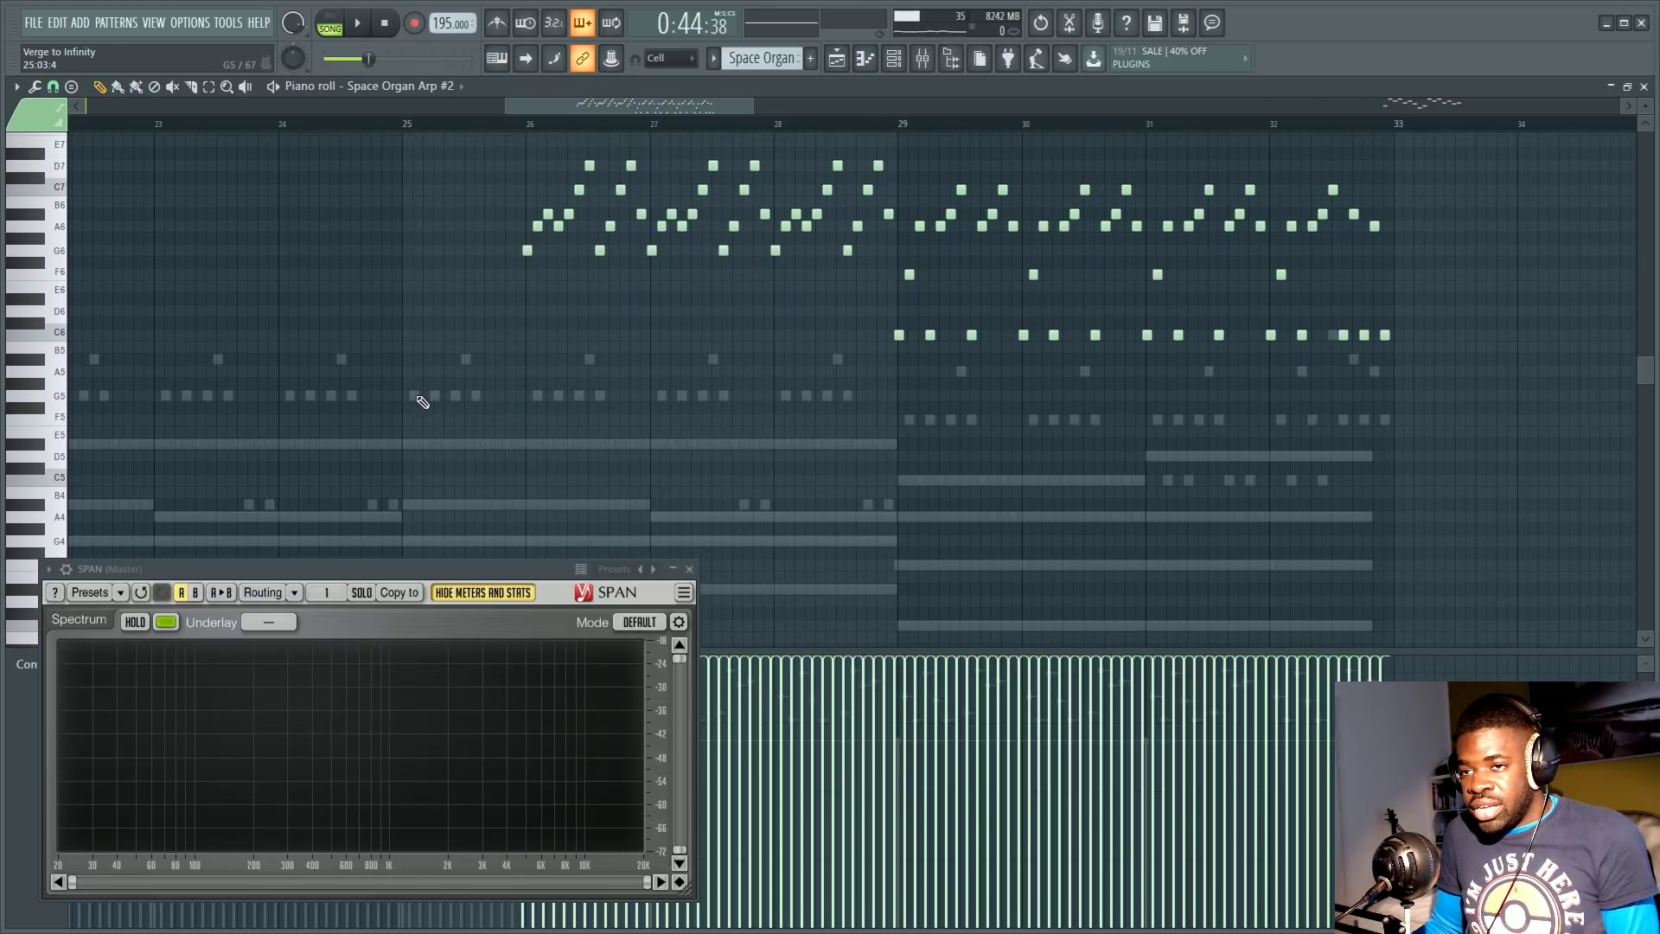
# Step: Switch back to the Space Organ Arp #1 notes, highlight those from bar 25 to 29, deselect them, and compare them with Arp #2
pyautogui.doubleClick(422, 401)
pyautogui.scroll(-1, 422, 401)
pyautogui.moveTo(418, 270); pyautogui.dragTo(883, 612)
pyautogui.click(859, 595)
pyautogui.scroll(3, 778, 536)
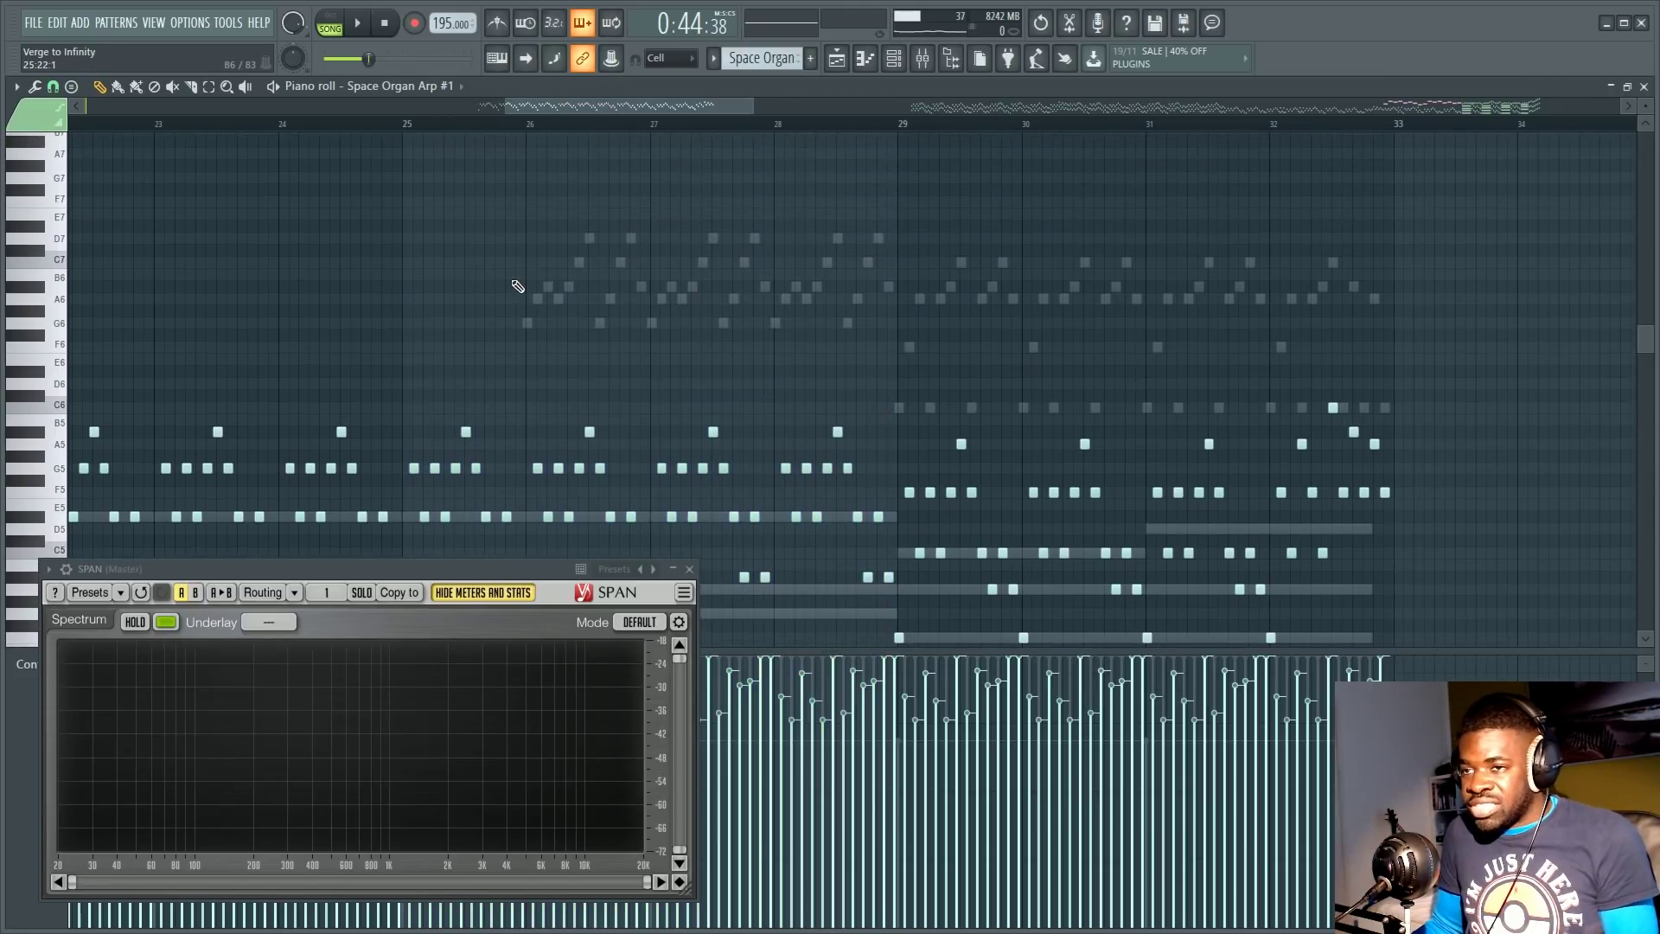
pyautogui.scroll(-2, 517, 286)
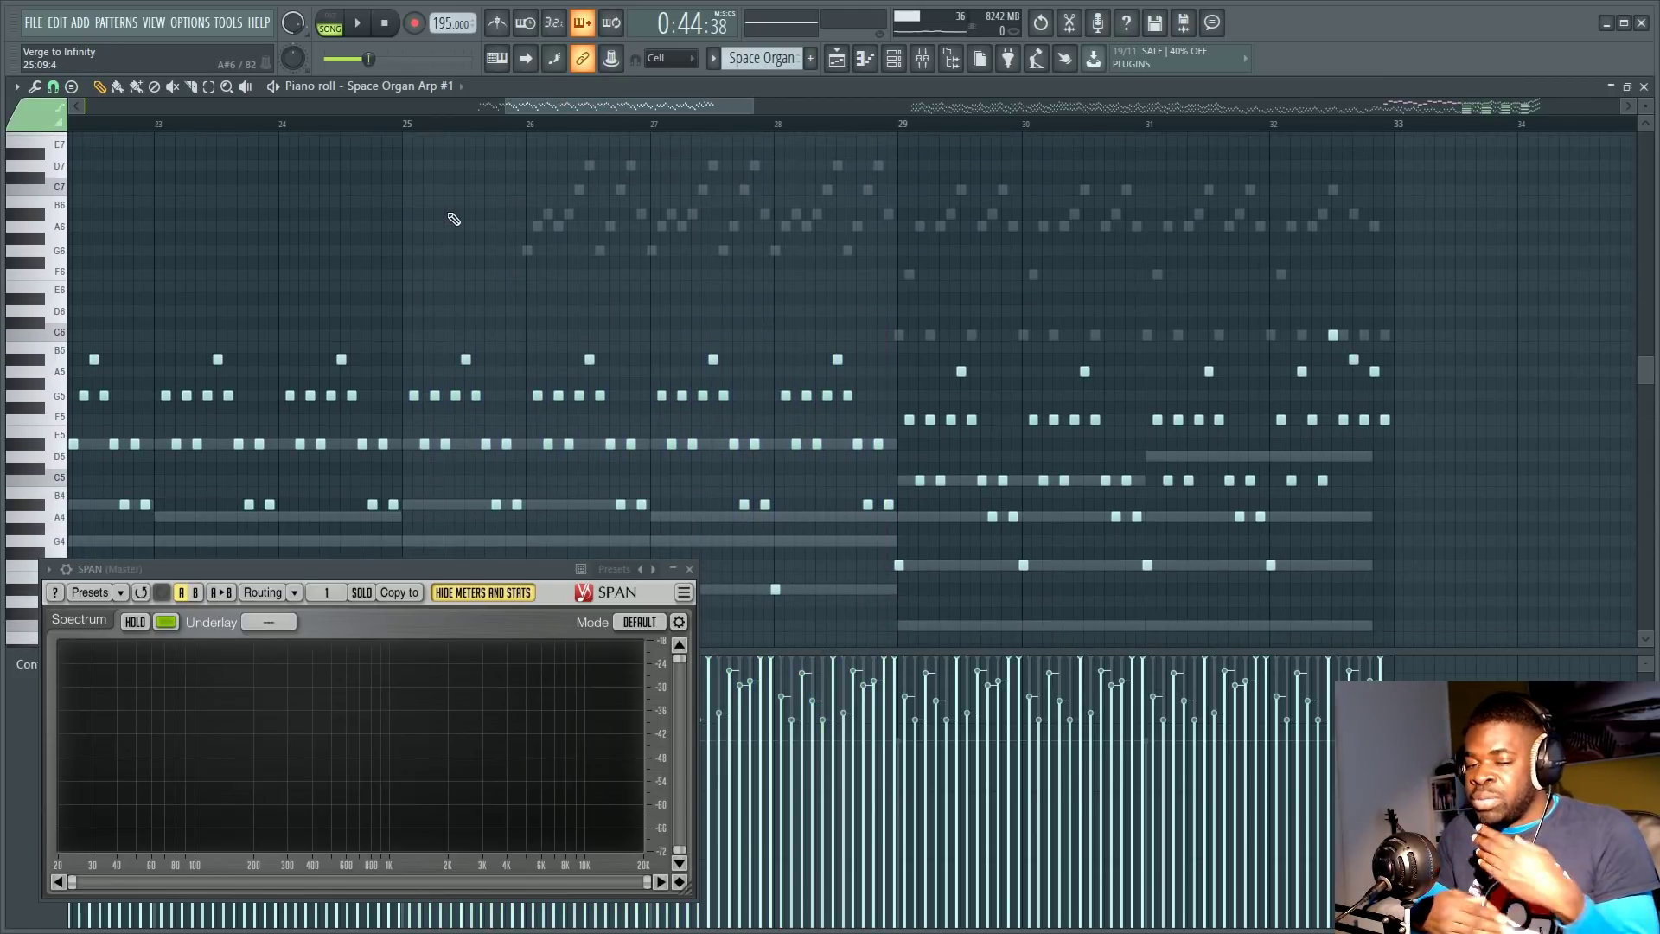
# Step: Play the Space Organ Arp #1 and ghosted Arp #2 notes together from bar 25, watching the frequency spectrum, and stop before bar 29
pyautogui.scroll(-3, 453, 219)
pyautogui.scroll(4, 519, 251)
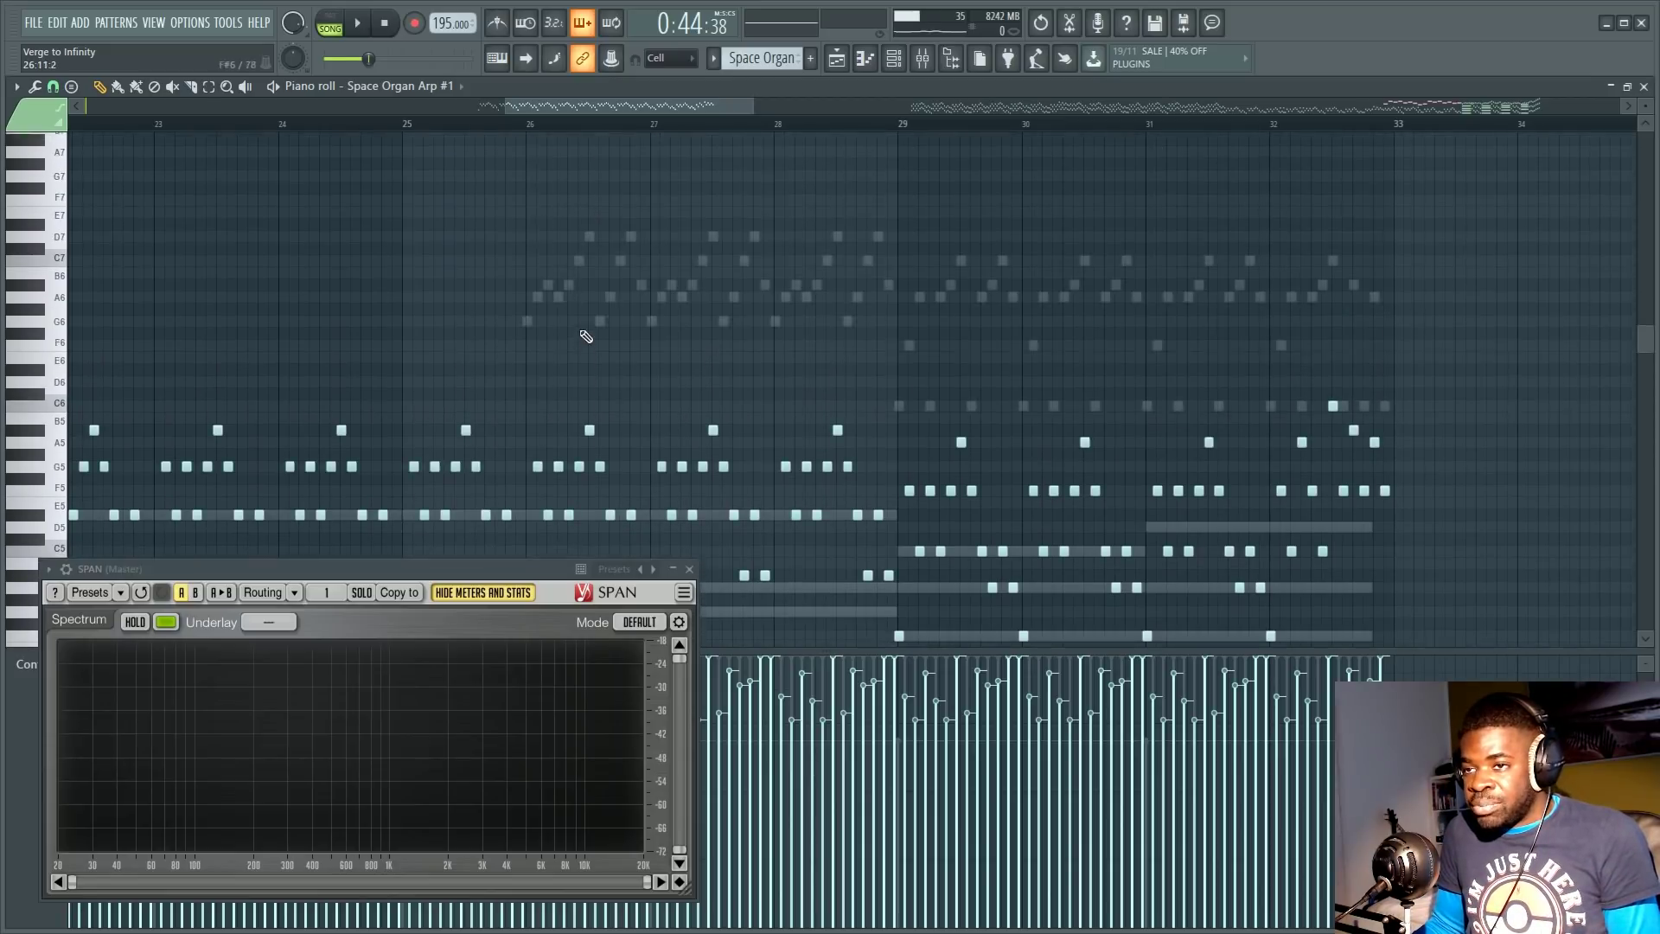
pyautogui.scroll(-4, 536, 285)
pyautogui.scroll(2, 451, 177)
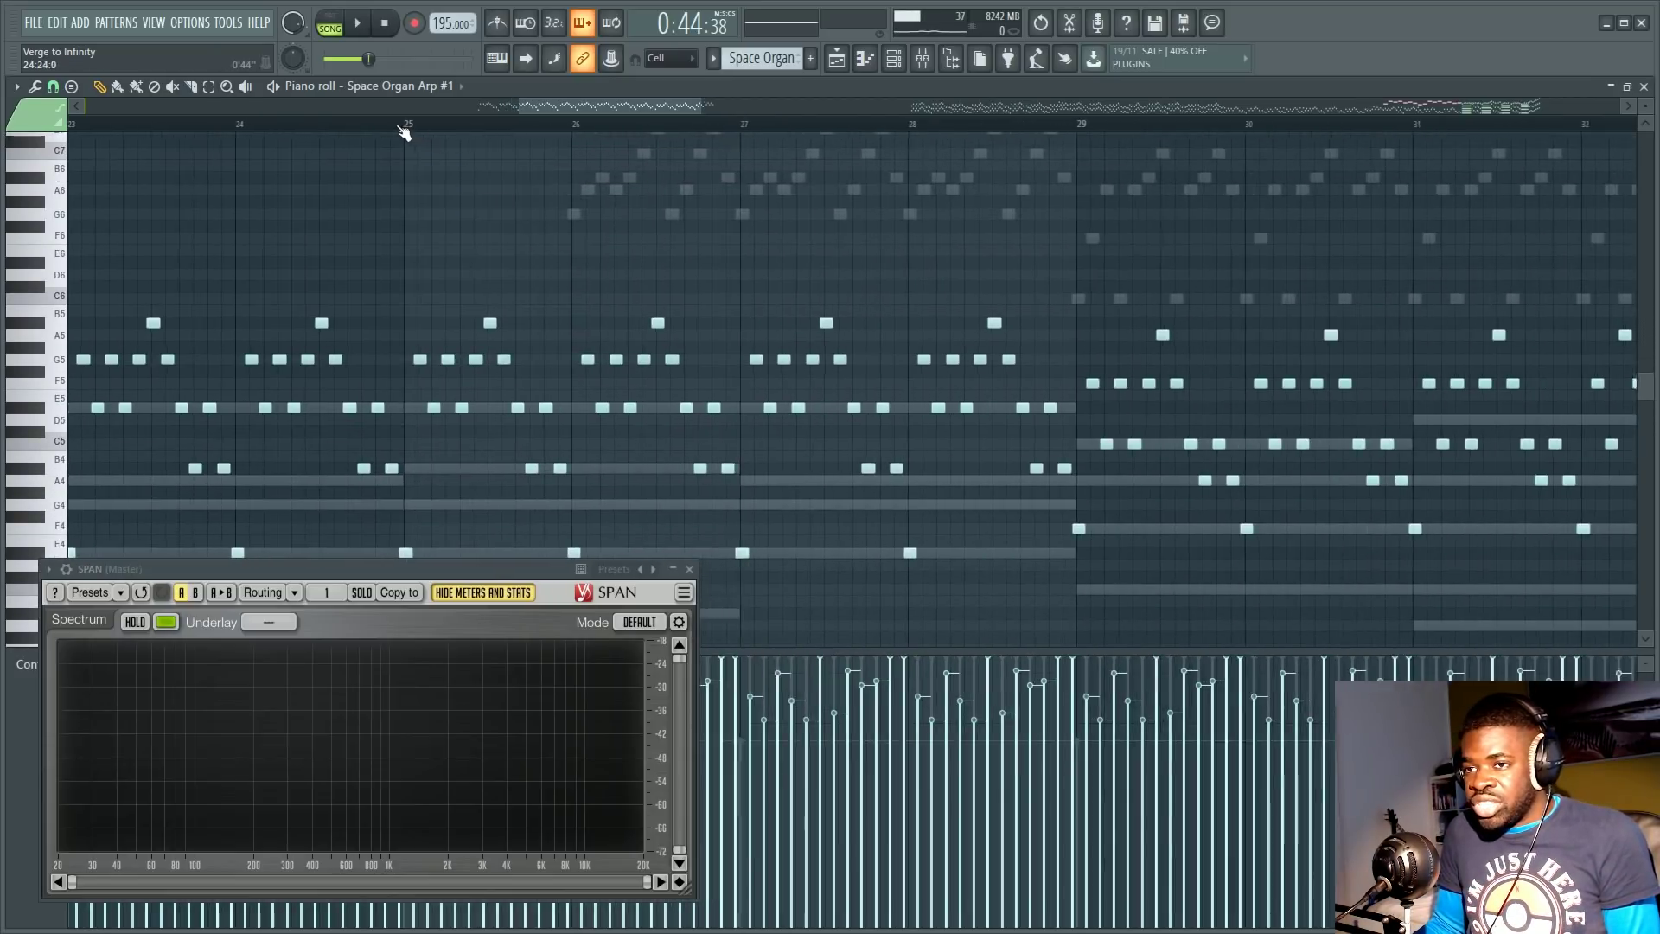
pyautogui.scroll(2, 562, 106)
pyautogui.press('space')
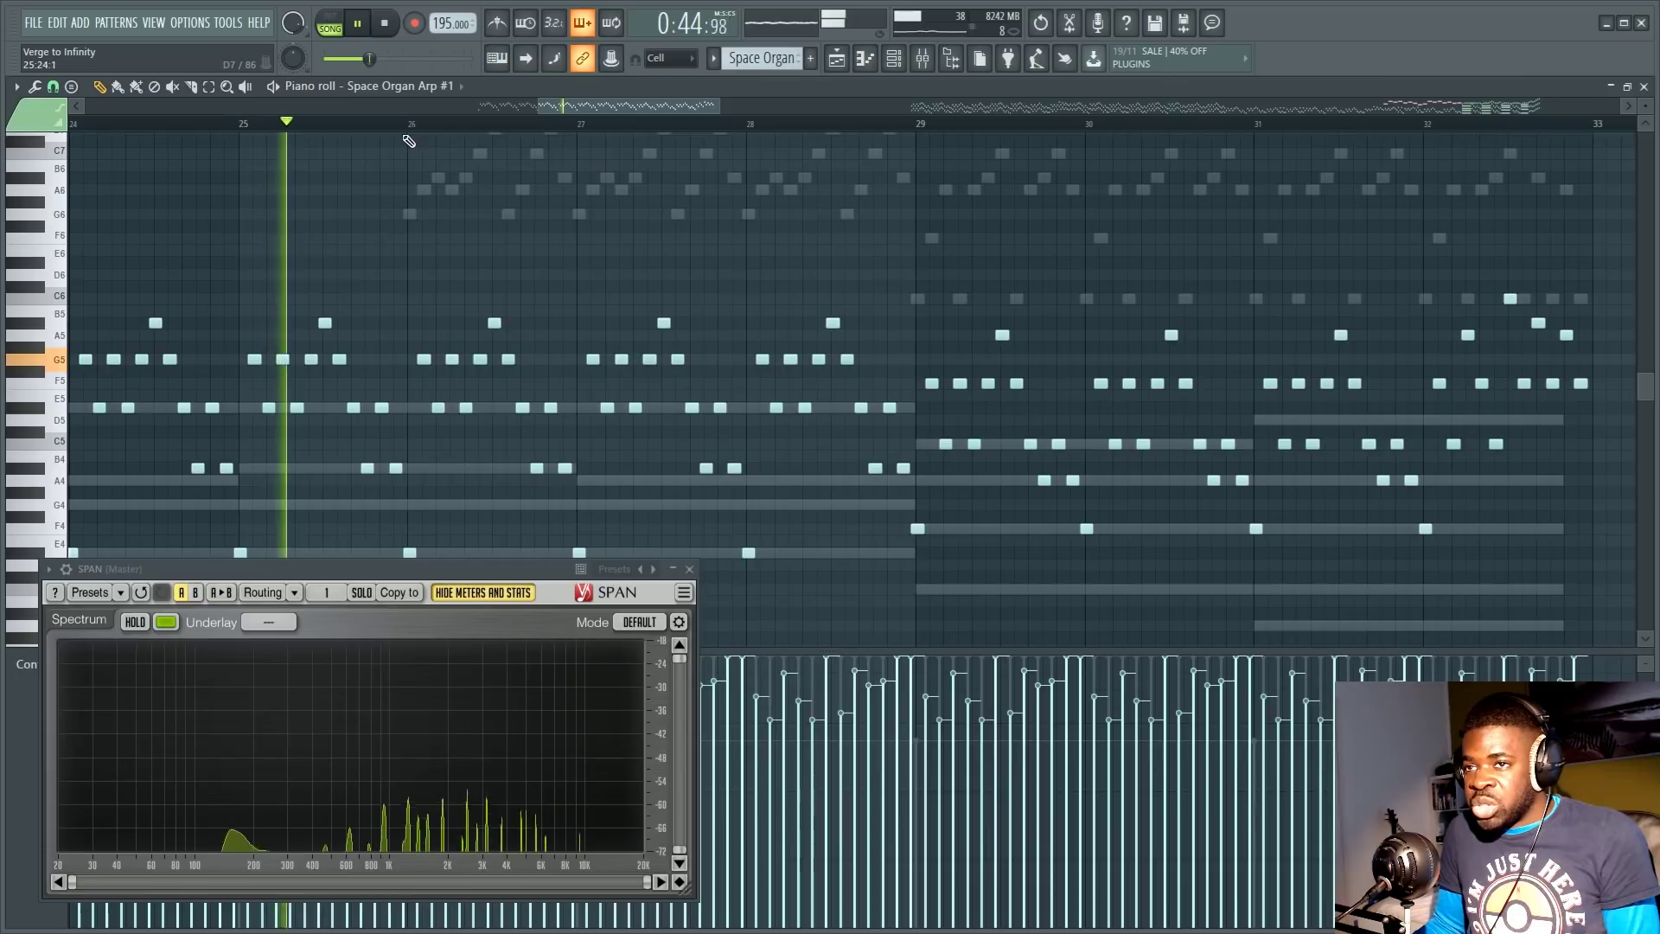
pyautogui.press('F6')
pyautogui.press('F6')
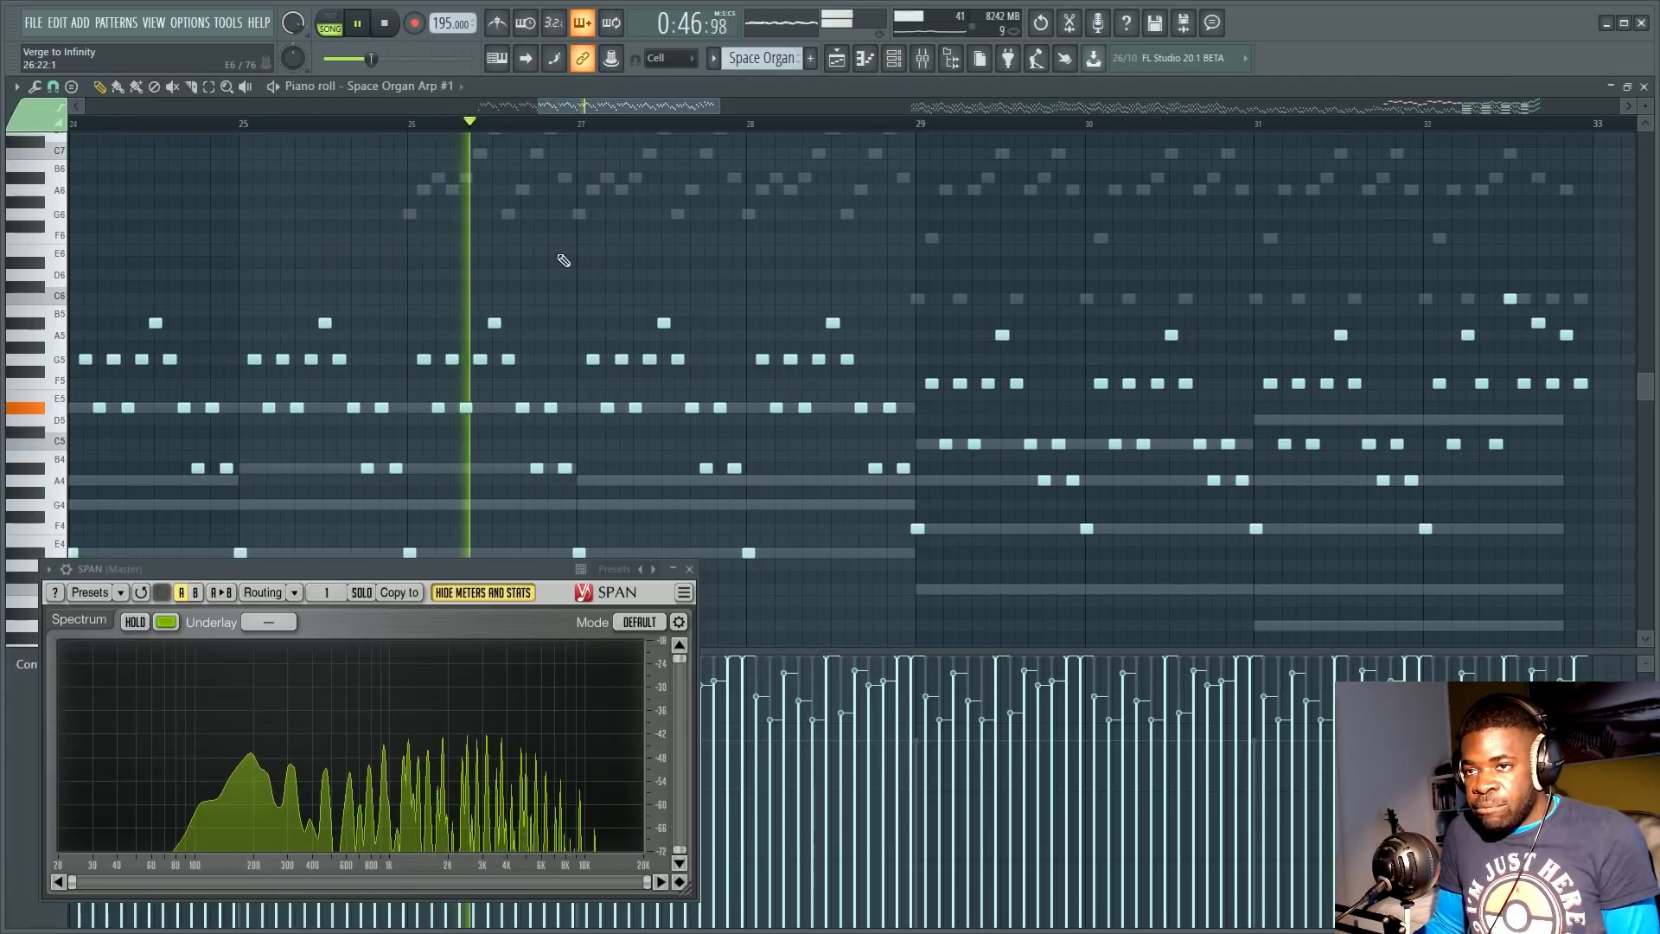
pyautogui.scroll(3, 554, 294)
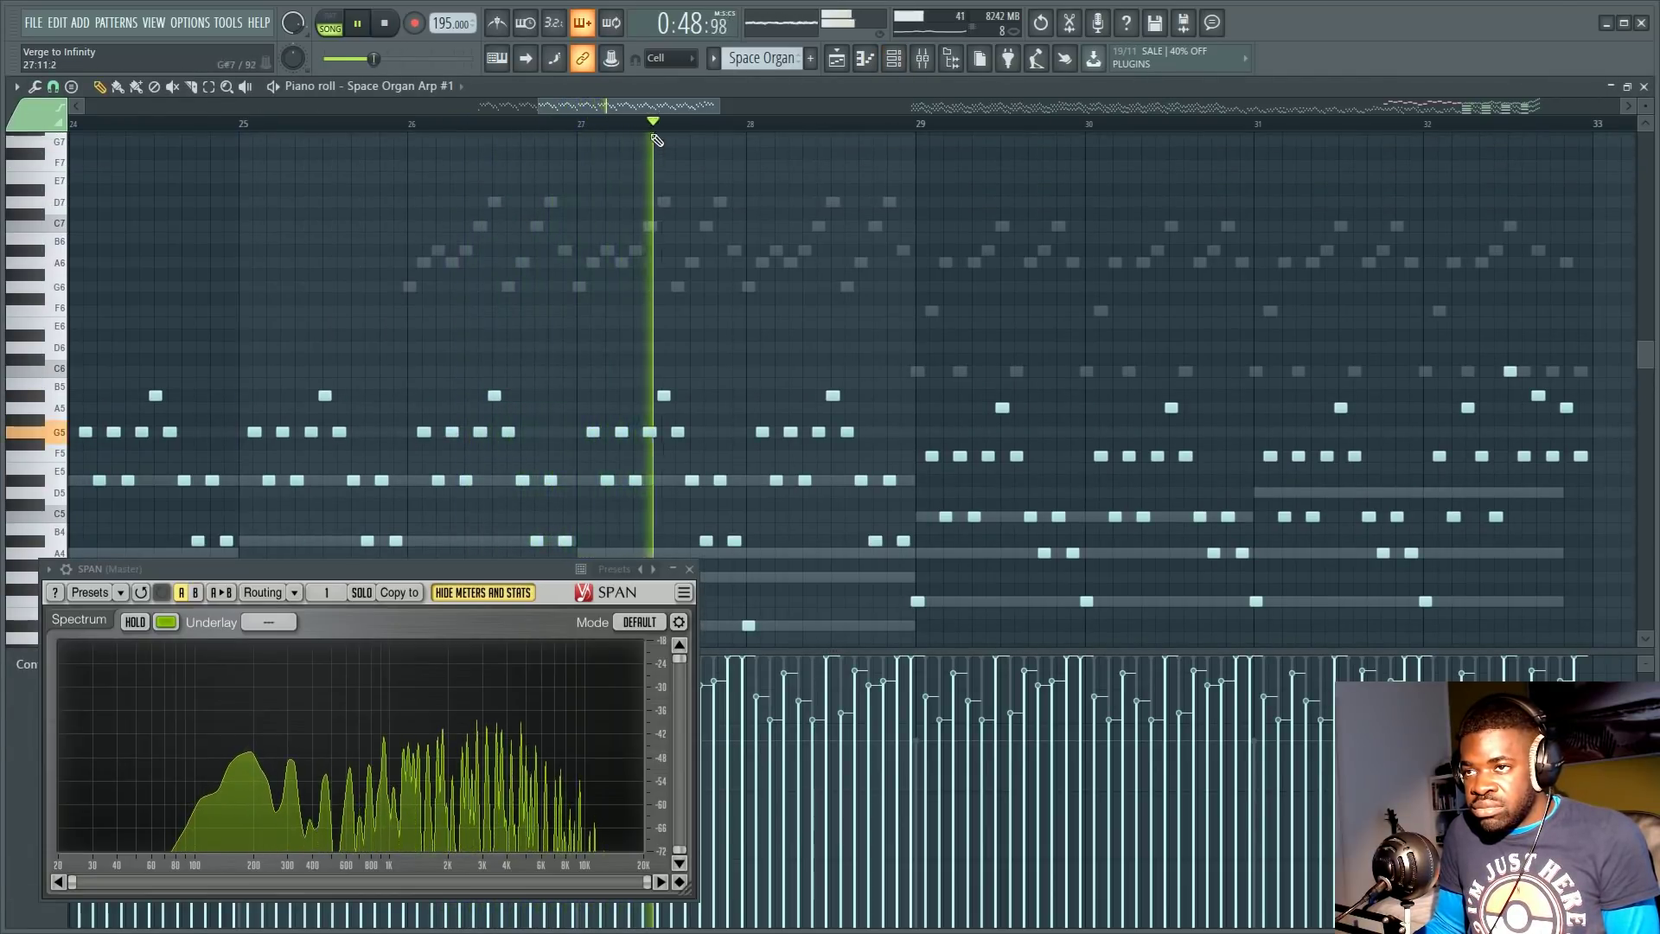
pyautogui.moveTo(666, 115); pyautogui.dragTo(685, 114)
pyautogui.press('space')
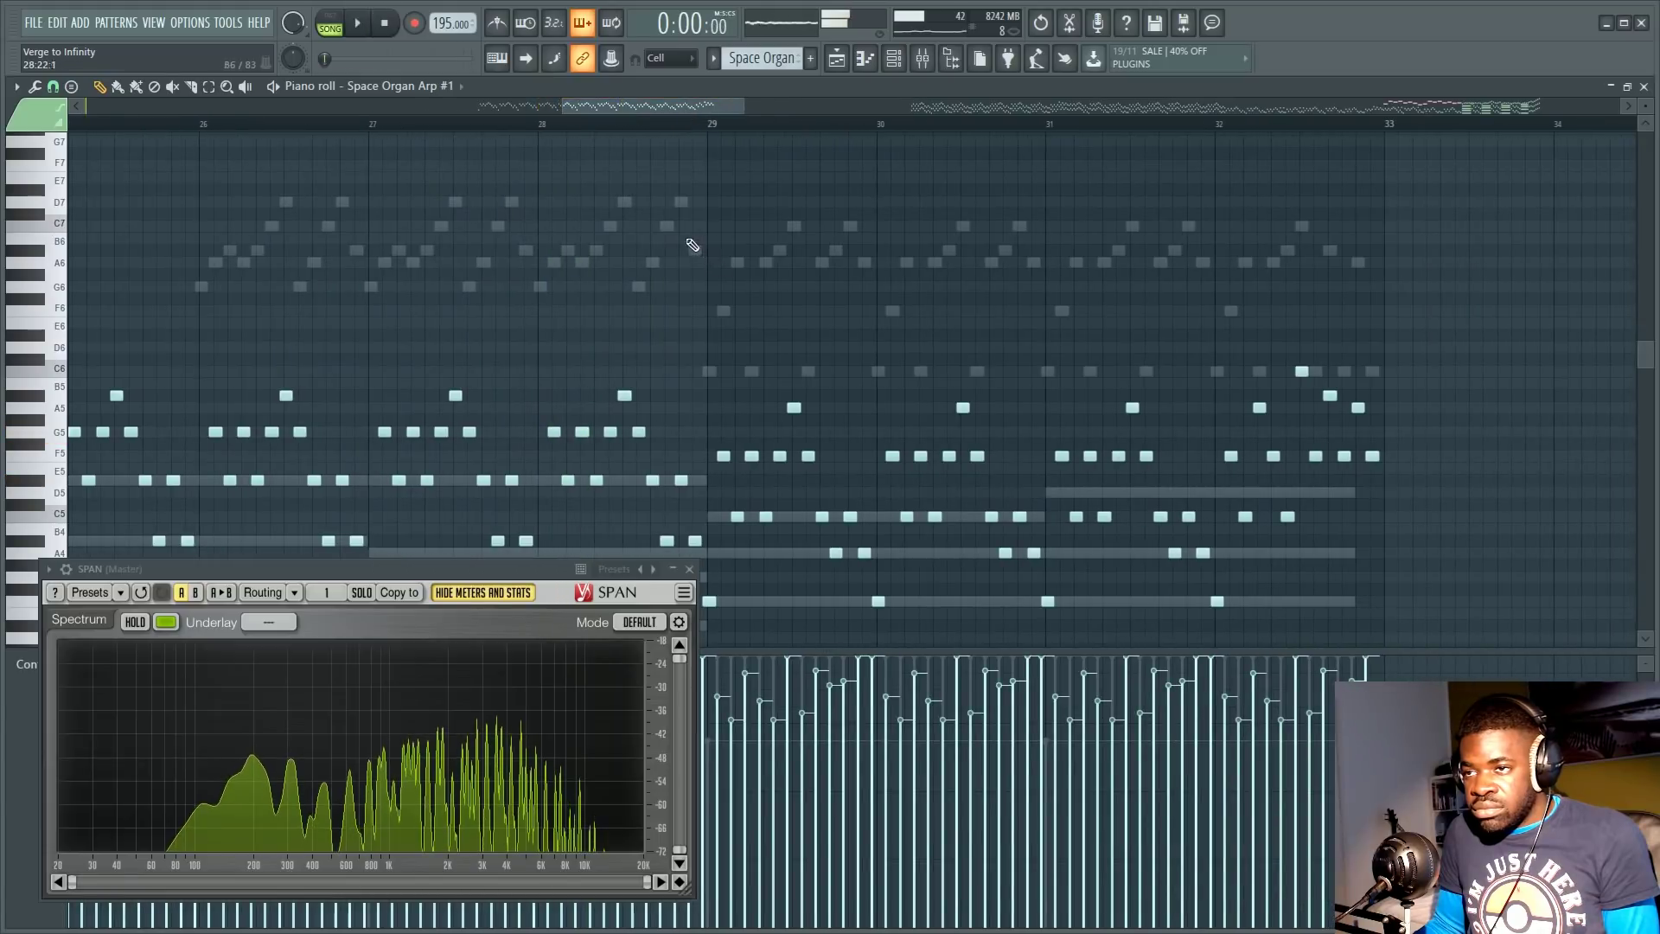
# Step: Switch to the Space Organ Arp #2 notes, highlight those from bar 26 to 29 twice, and clear the selection each time
pyautogui.press('KP_Add')
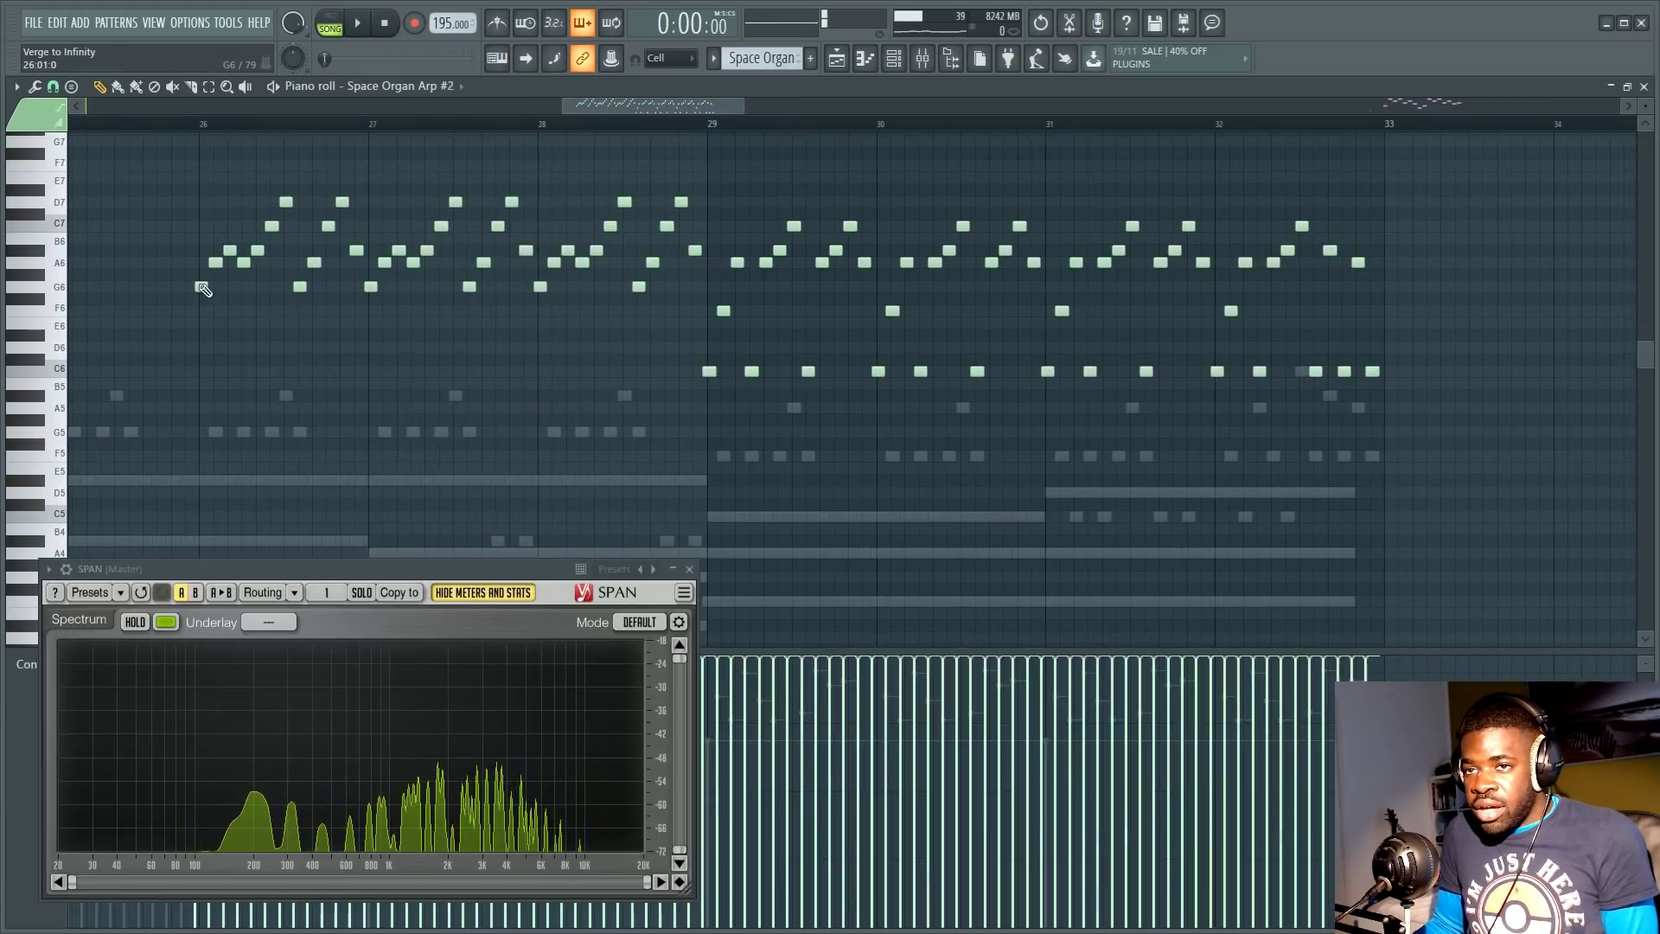
pyautogui.scroll(-3, 444, 102)
pyautogui.moveTo(443, 171); pyautogui.dragTo(827, 298)
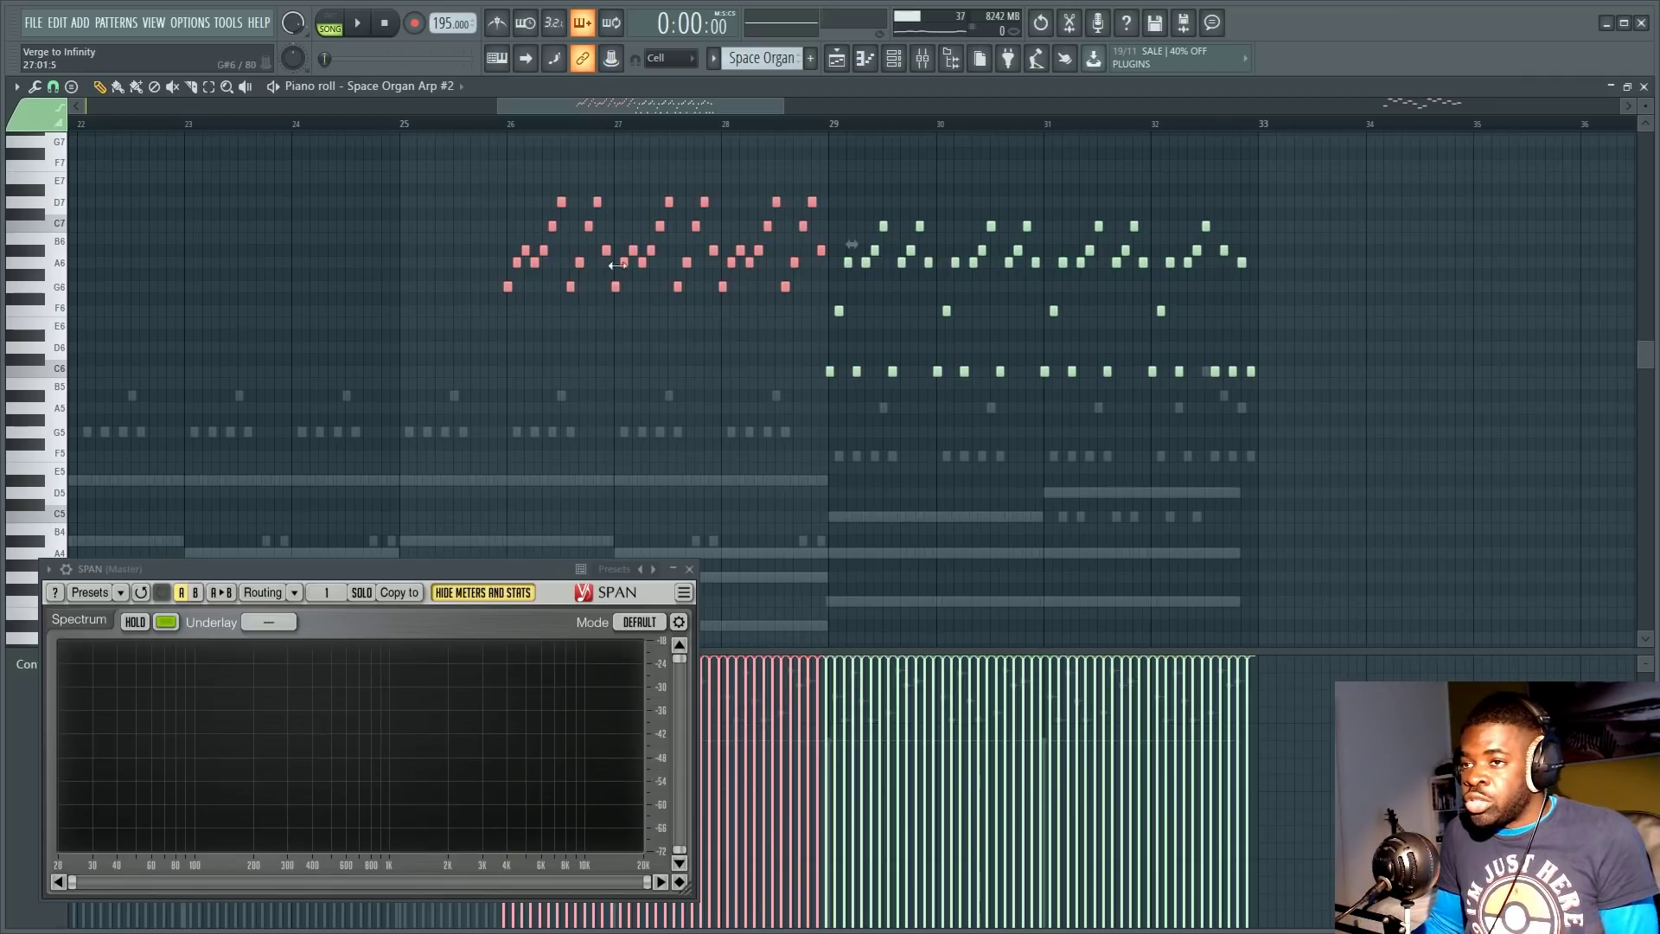
pyautogui.hotkey('ctrl', 'd')
pyautogui.moveTo(444, 161); pyautogui.dragTo(826, 318)
pyautogui.hotkey('ctrl', 'd')
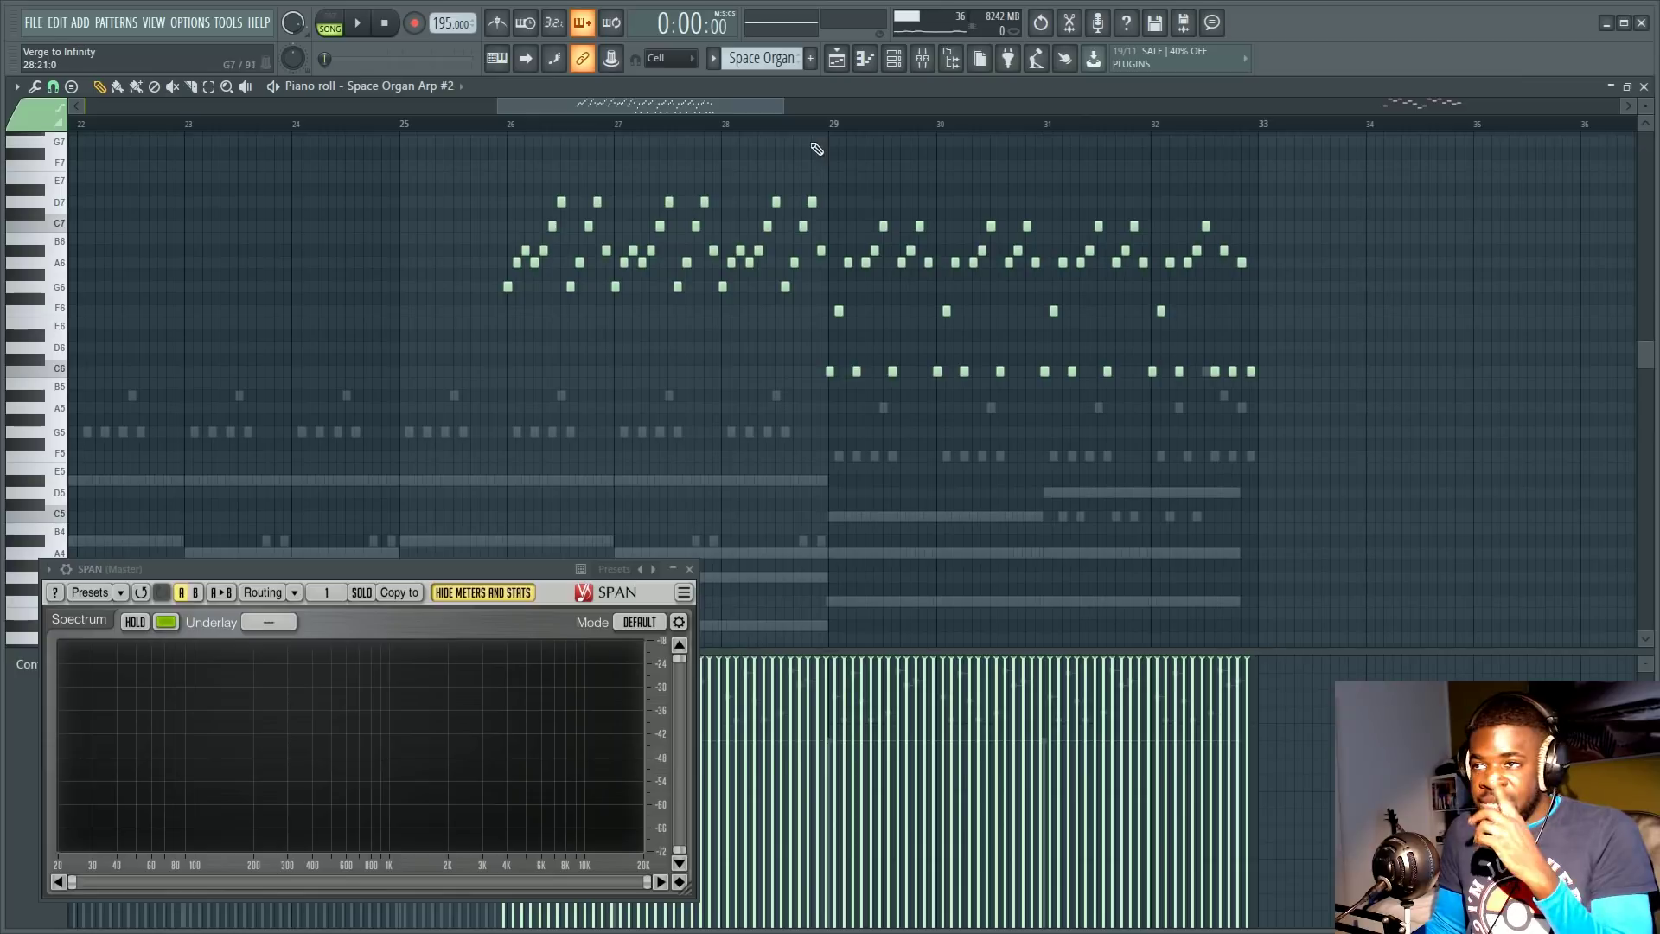
pyautogui.moveTo(709, 111); pyautogui.dragTo(749, 111)
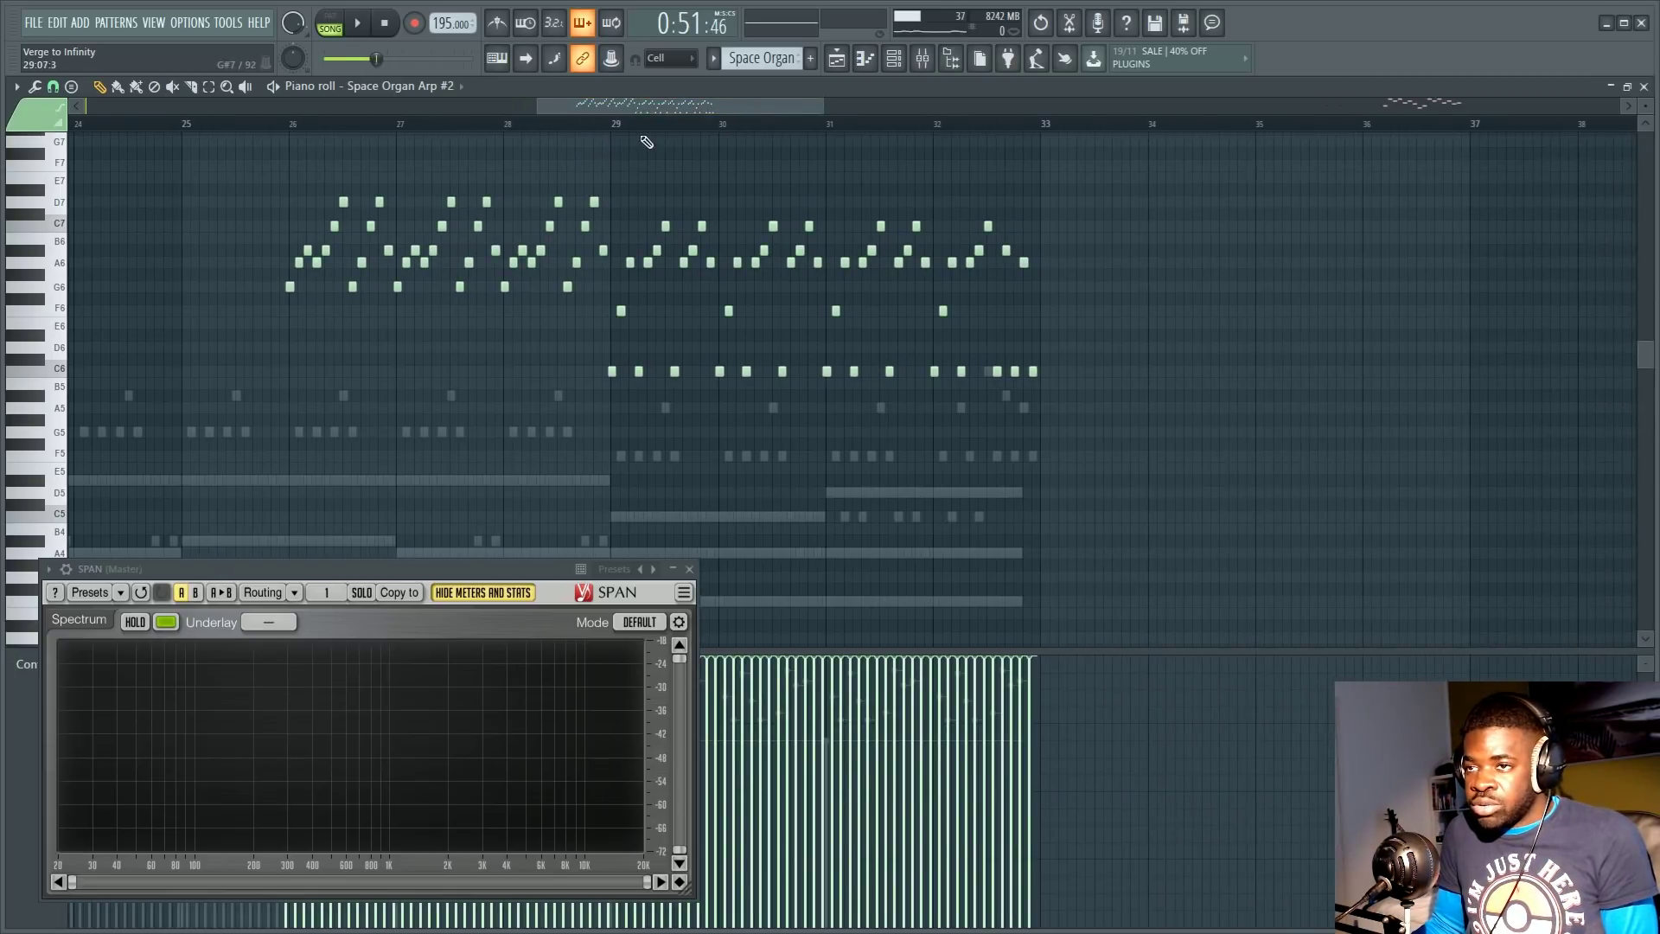
# Step: Return to the playlist and survey the whole arrangement from the pads down past the risers and back up
pyautogui.scroll(2, 646, 141)
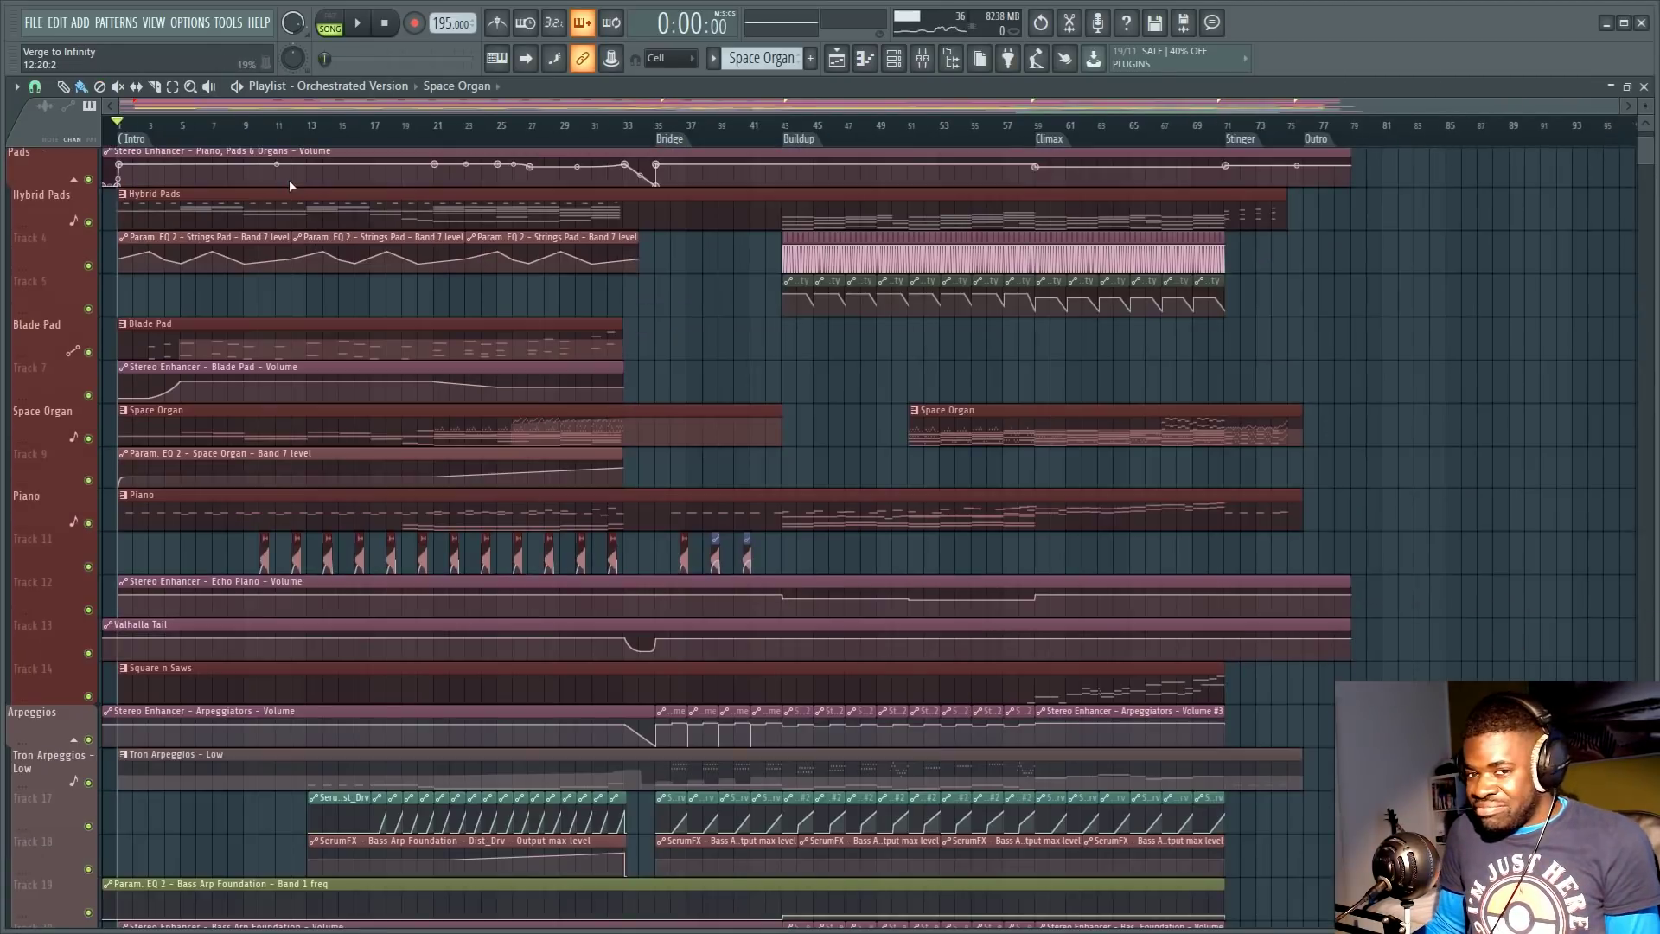
pyautogui.scroll(-12, 233, 485)
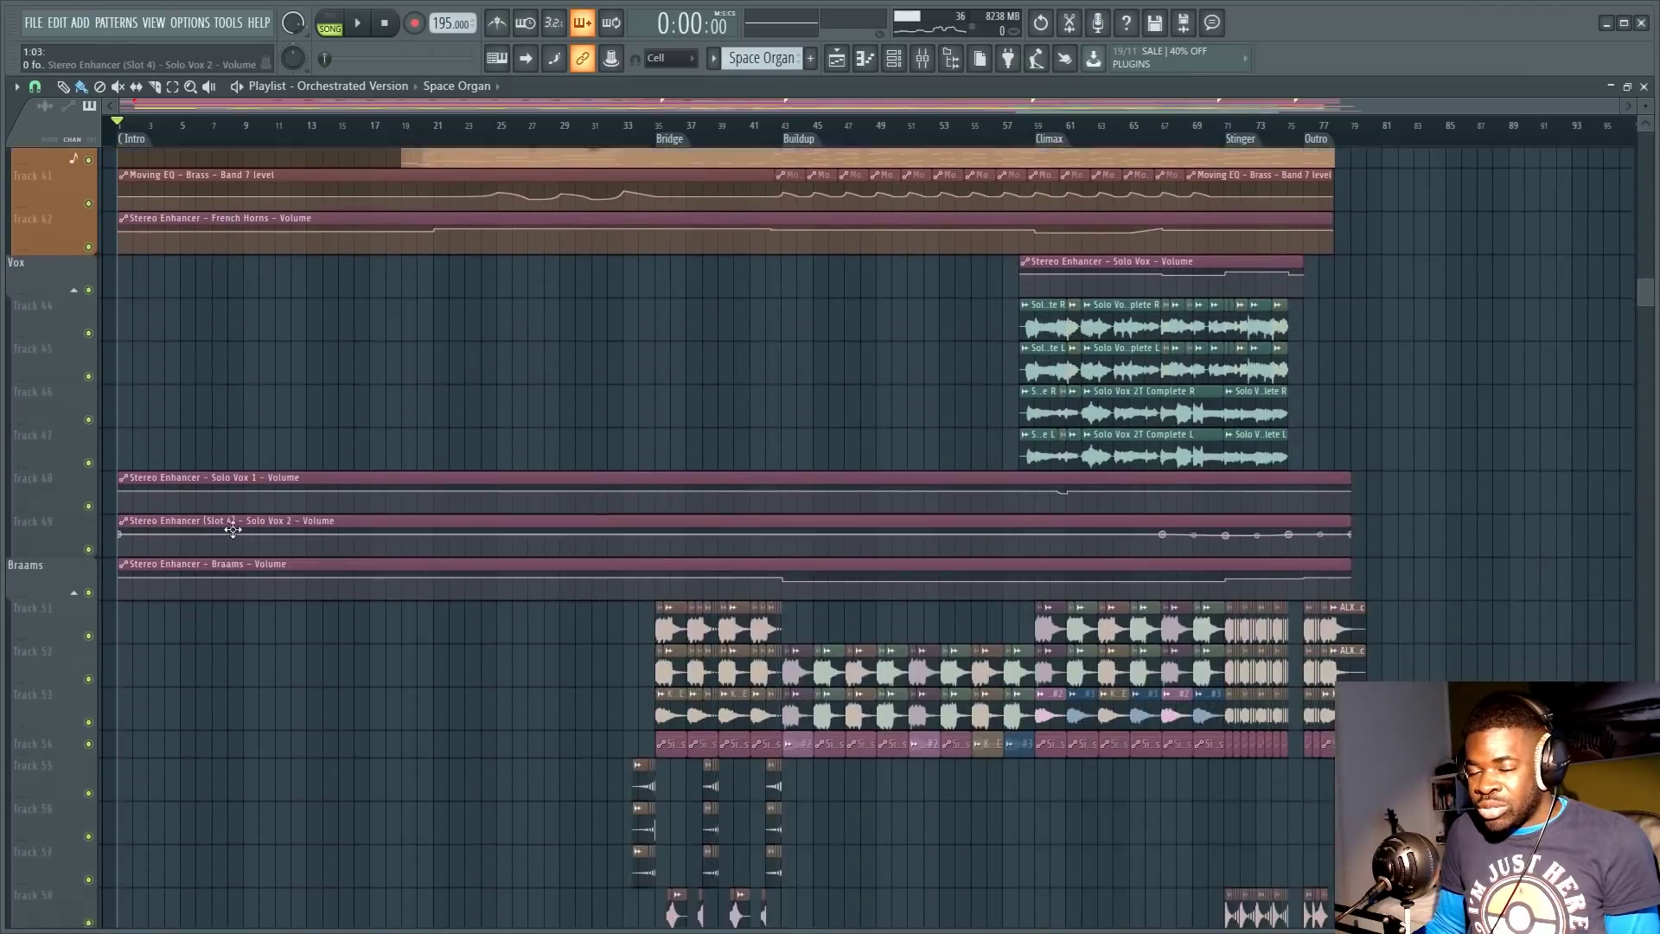
pyautogui.scroll(-10, 234, 530)
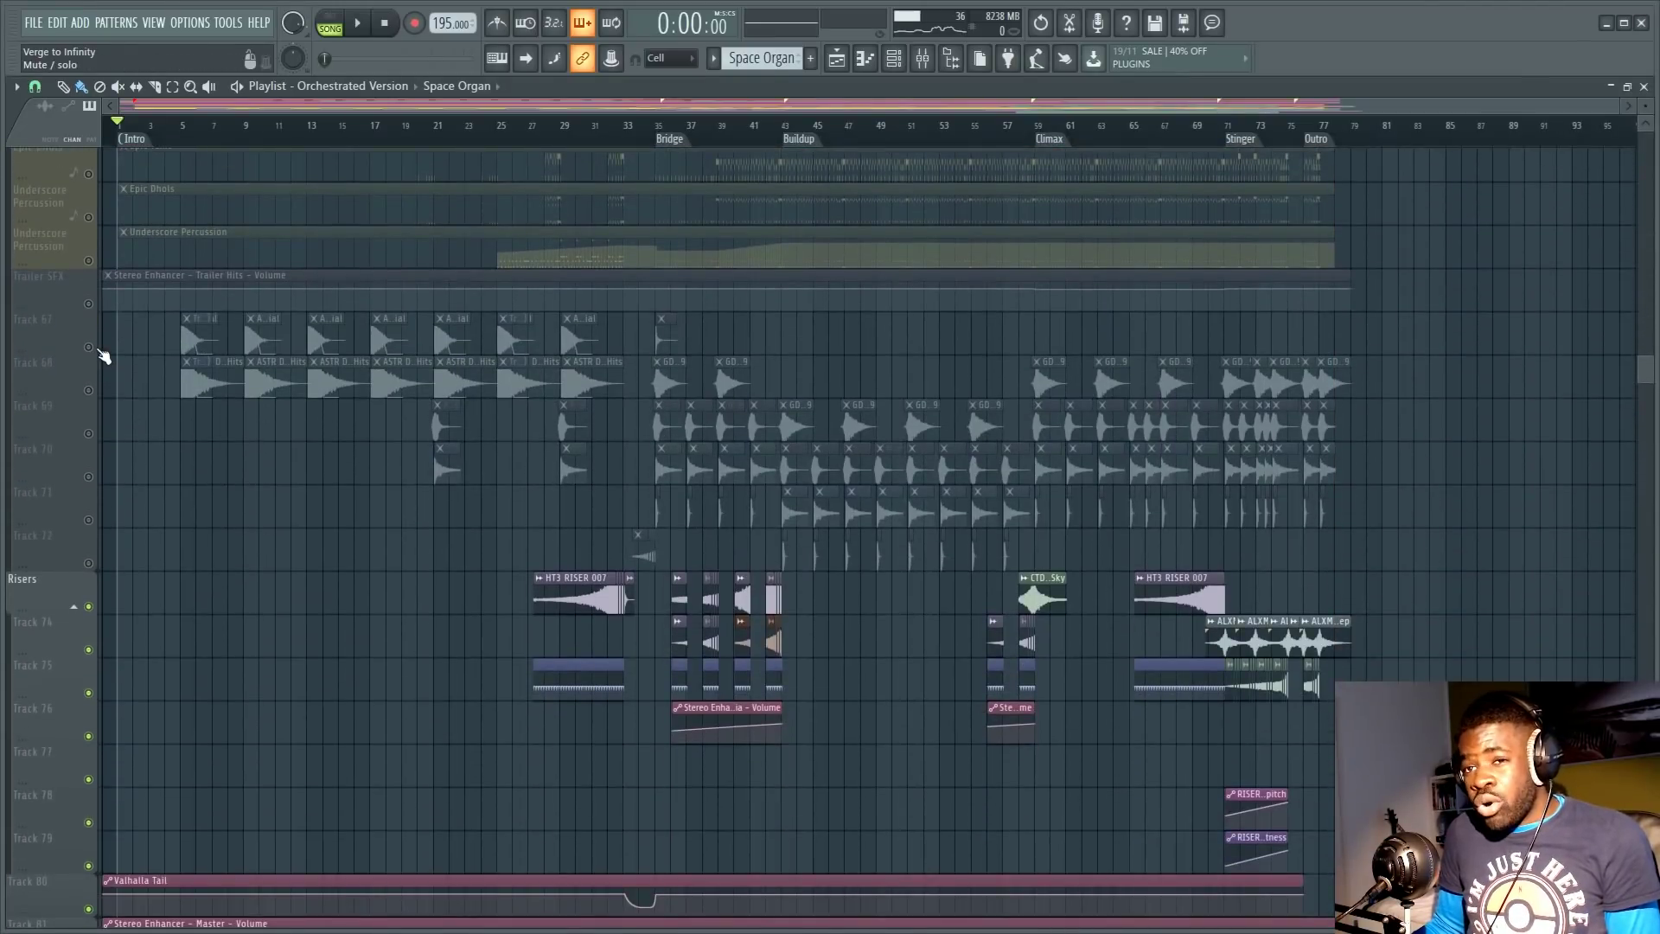
pyautogui.scroll(-18, 237, 527)
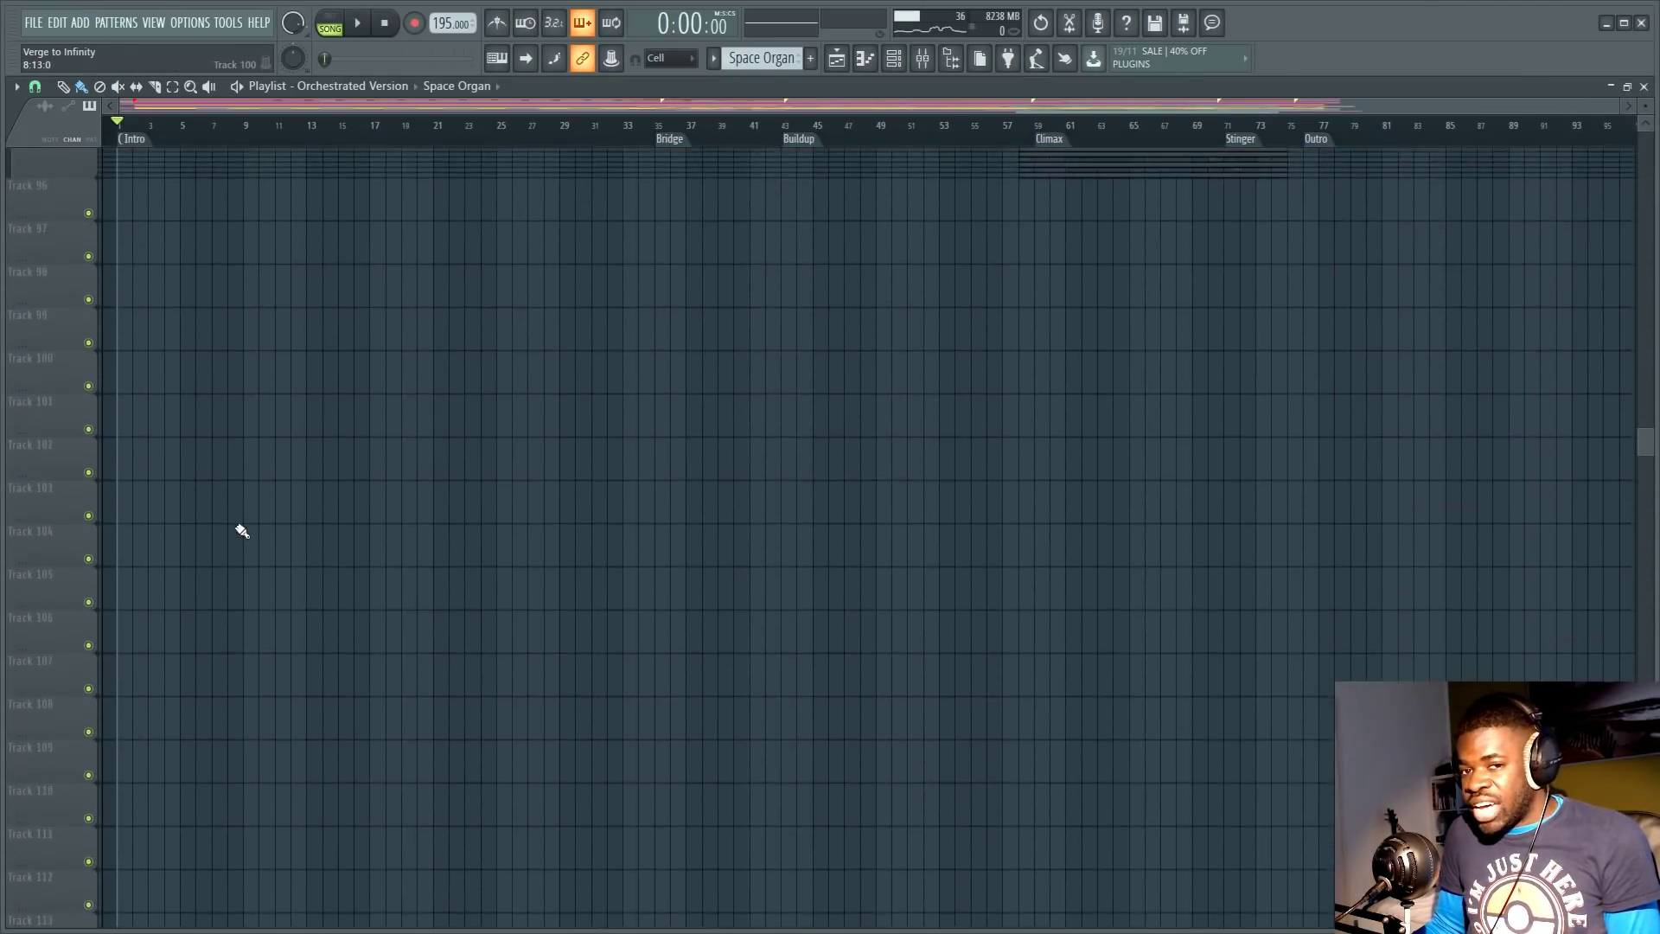
pyautogui.scroll(20, 441, 563)
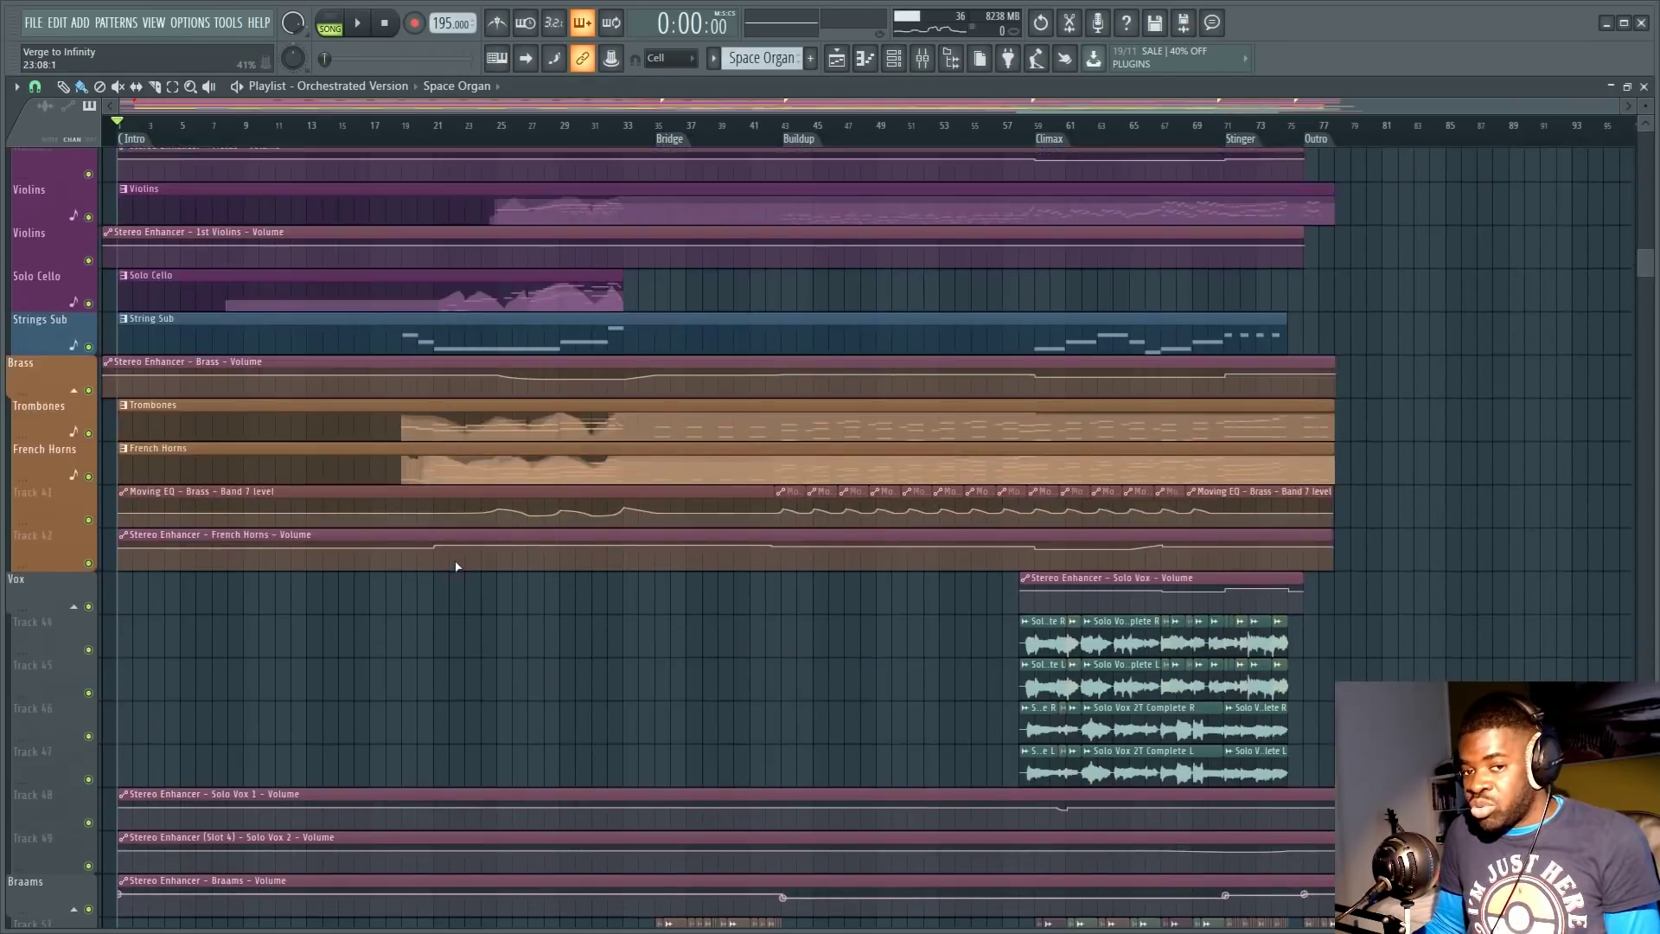
pyautogui.scroll(15, 457, 563)
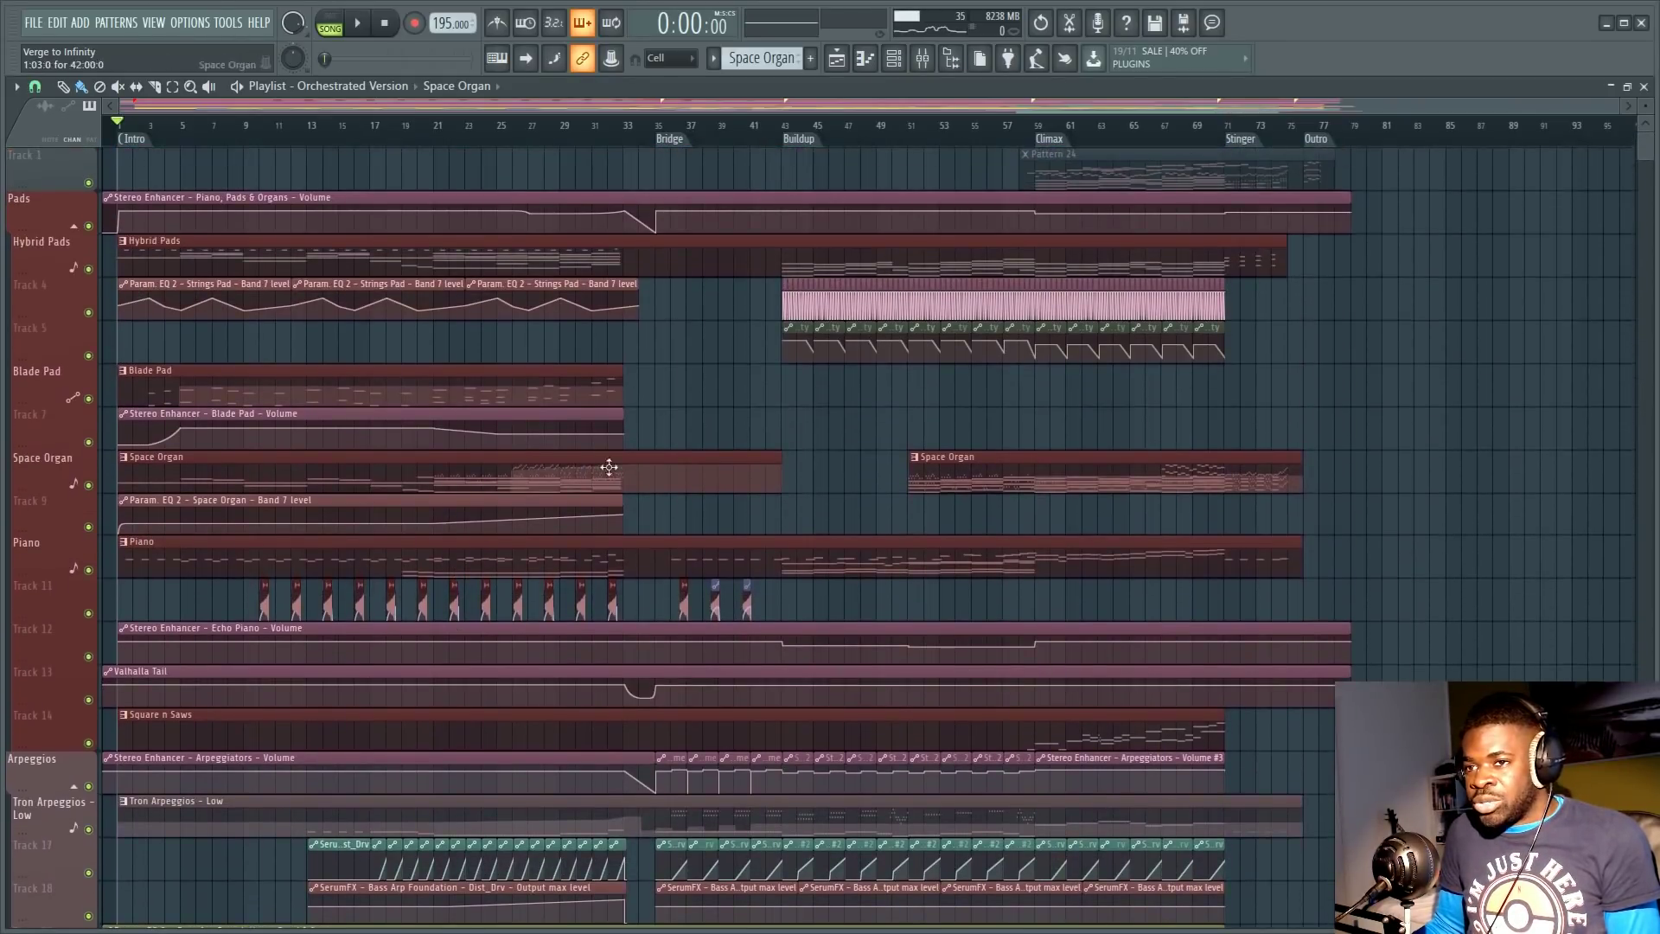
# Step: Examine the pads, Space Organ and piano tracks more closely from the intro to the climax, comparing them with the strings and brass
pyautogui.scroll(4, 661, 139)
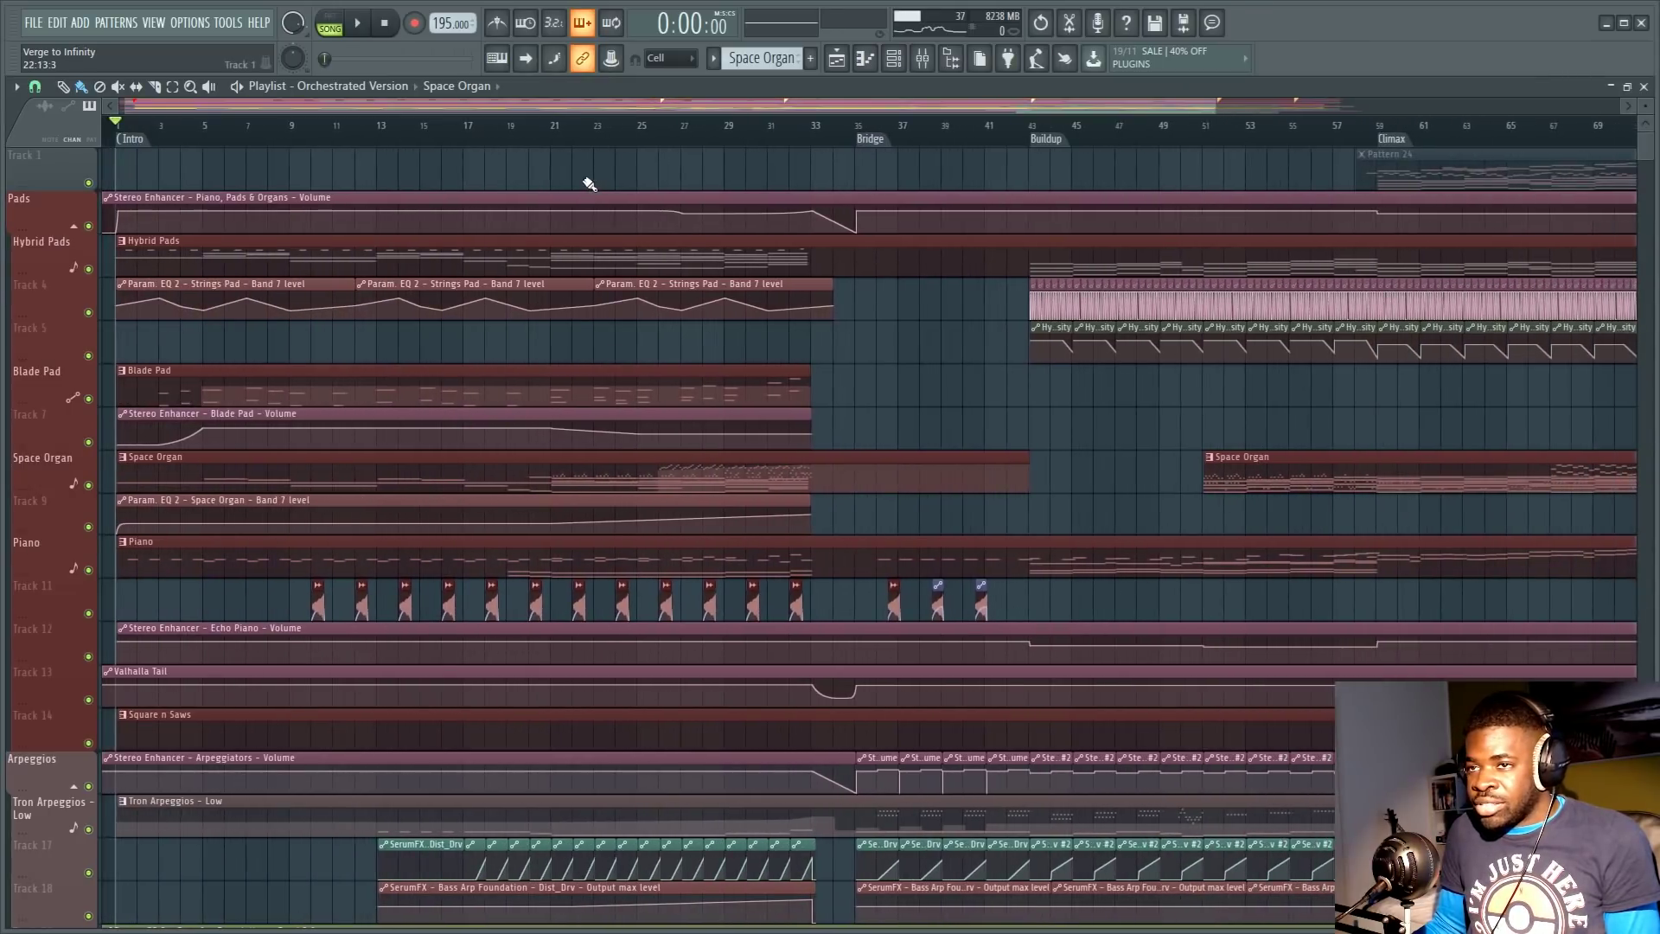
pyautogui.scroll(-1, 582, 179)
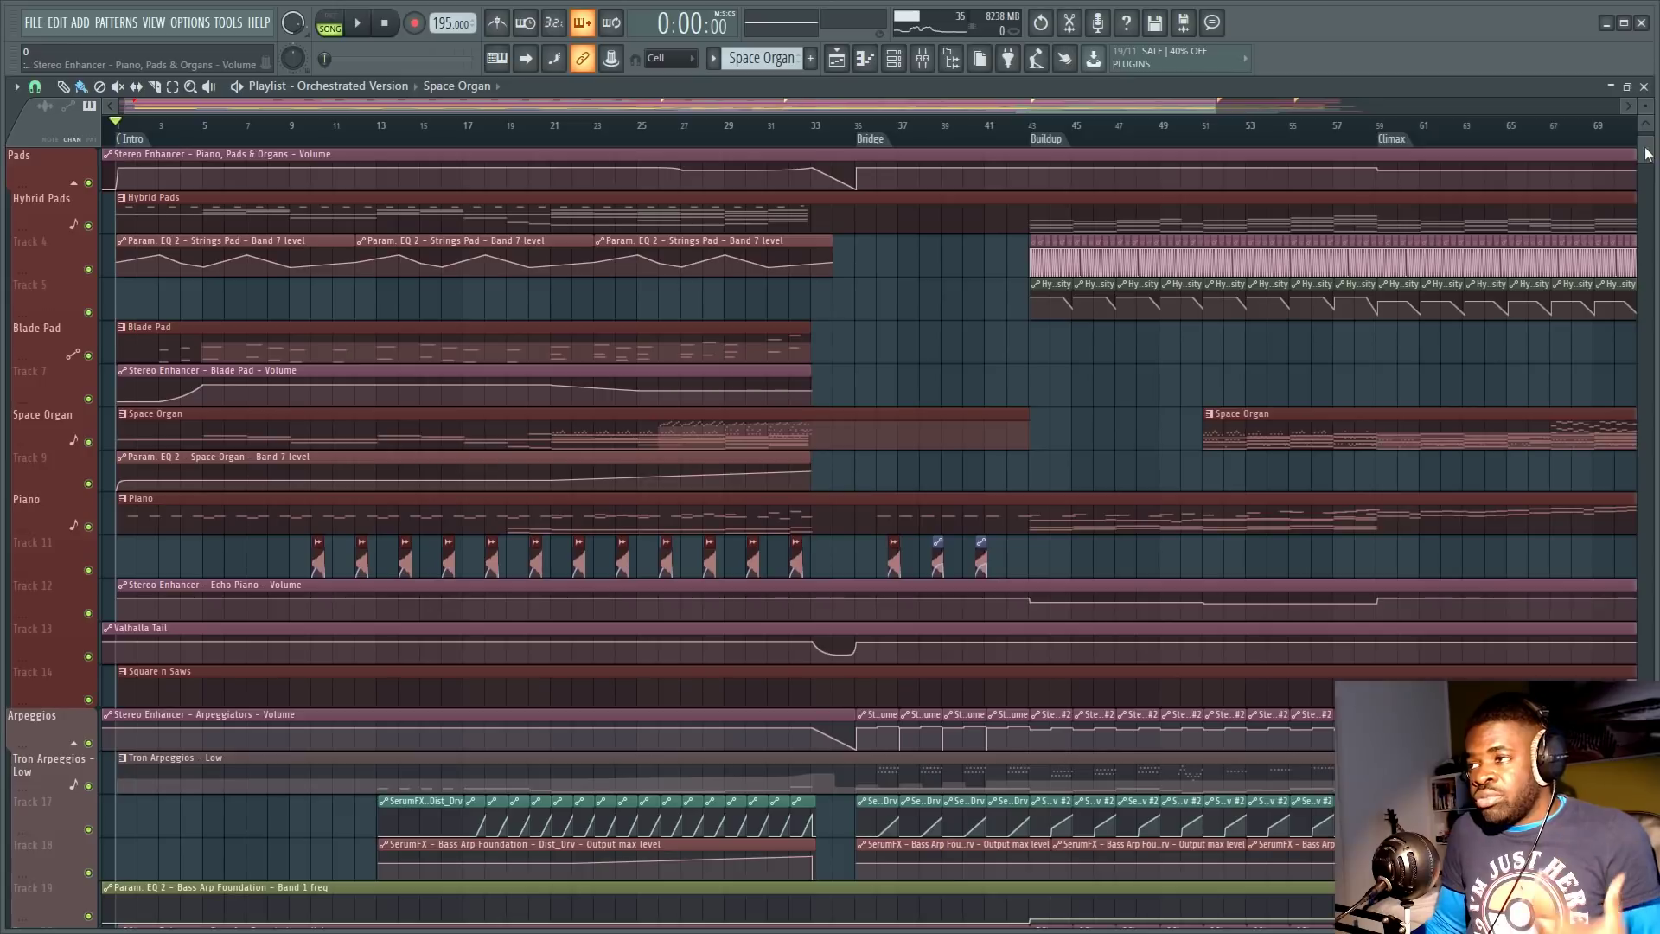
pyautogui.moveTo(1647, 154); pyautogui.dragTo(1647, 149)
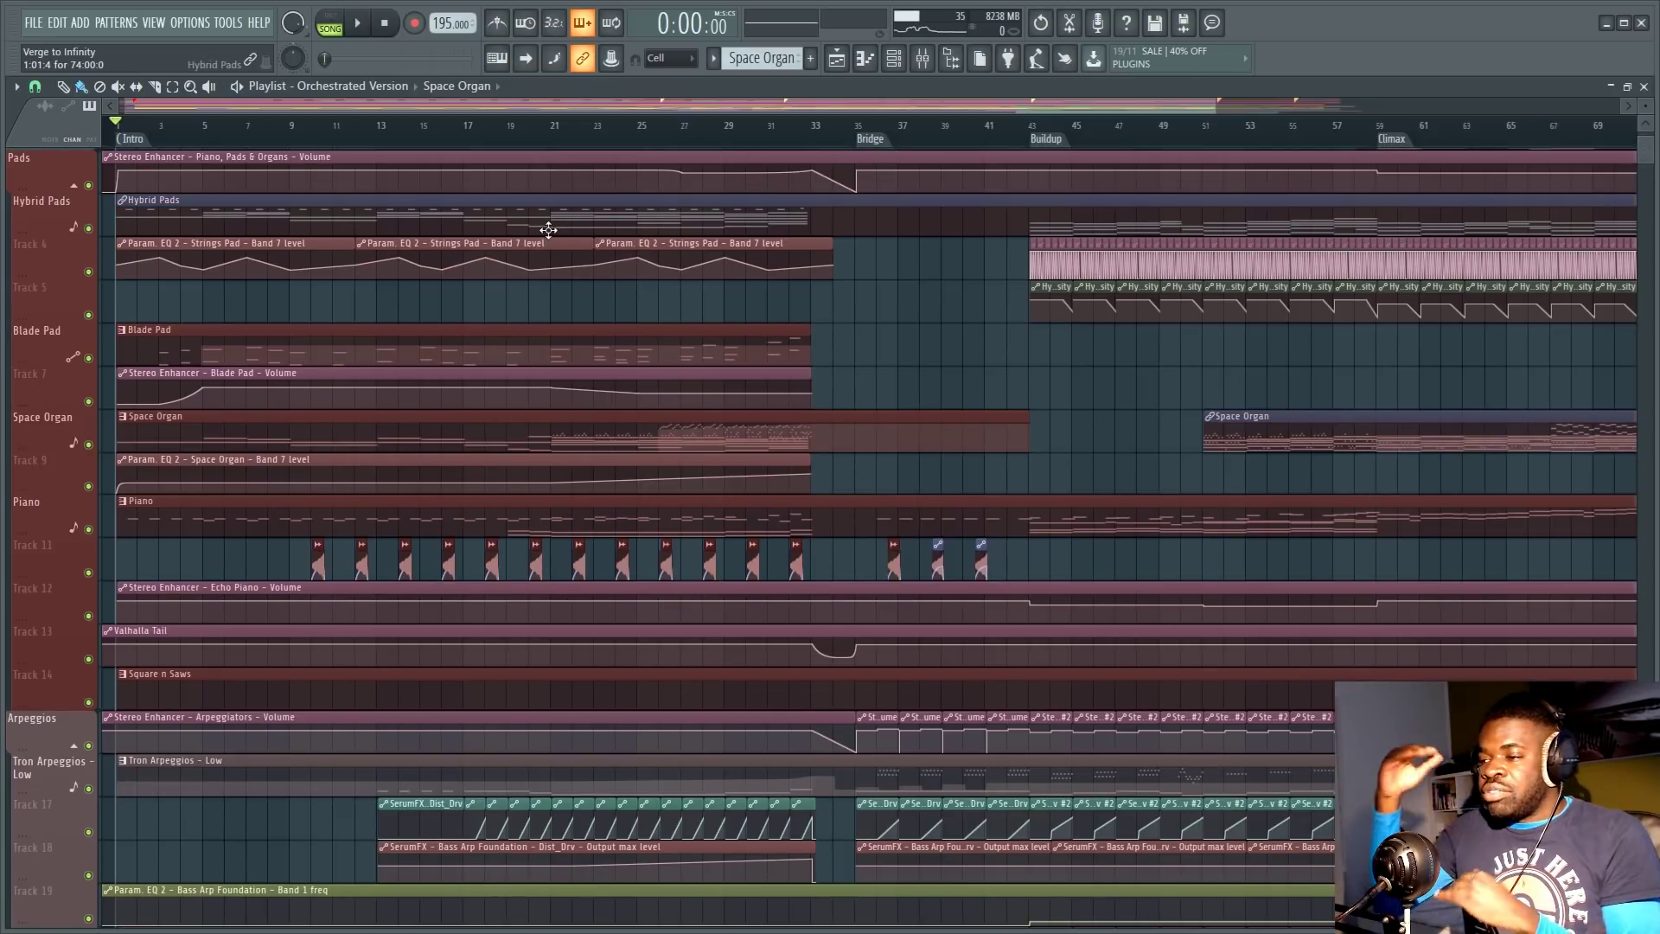
pyautogui.scroll(-6, 407, 576)
pyautogui.scroll(-6, 407, 576)
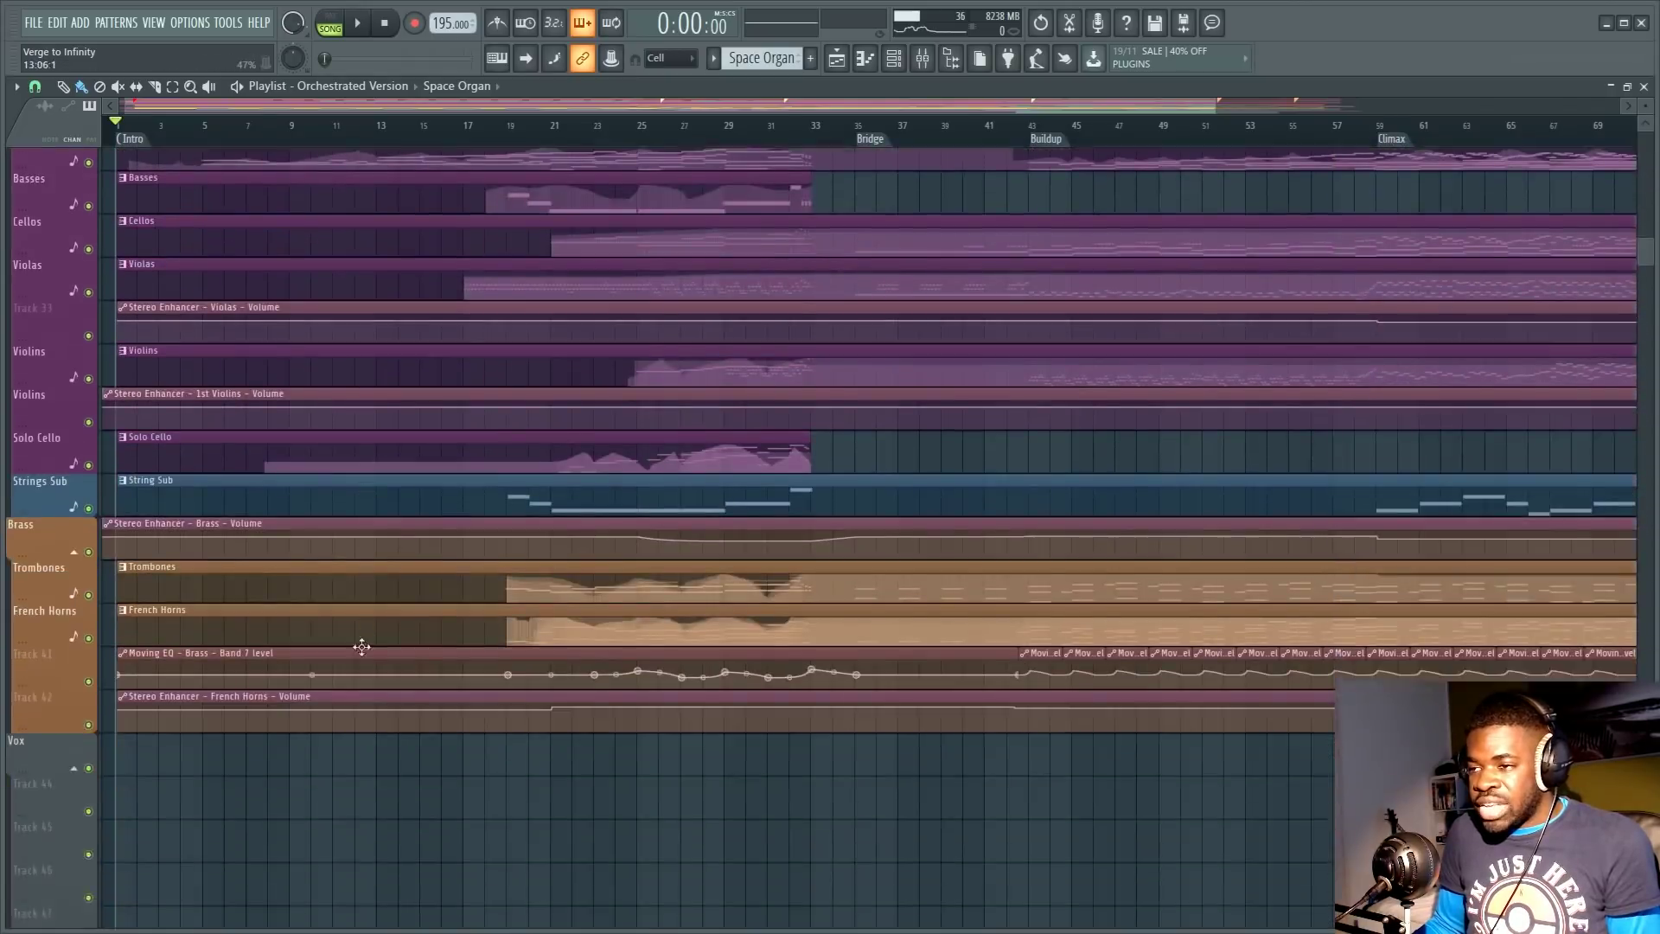
pyautogui.scroll(12, 672, 375)
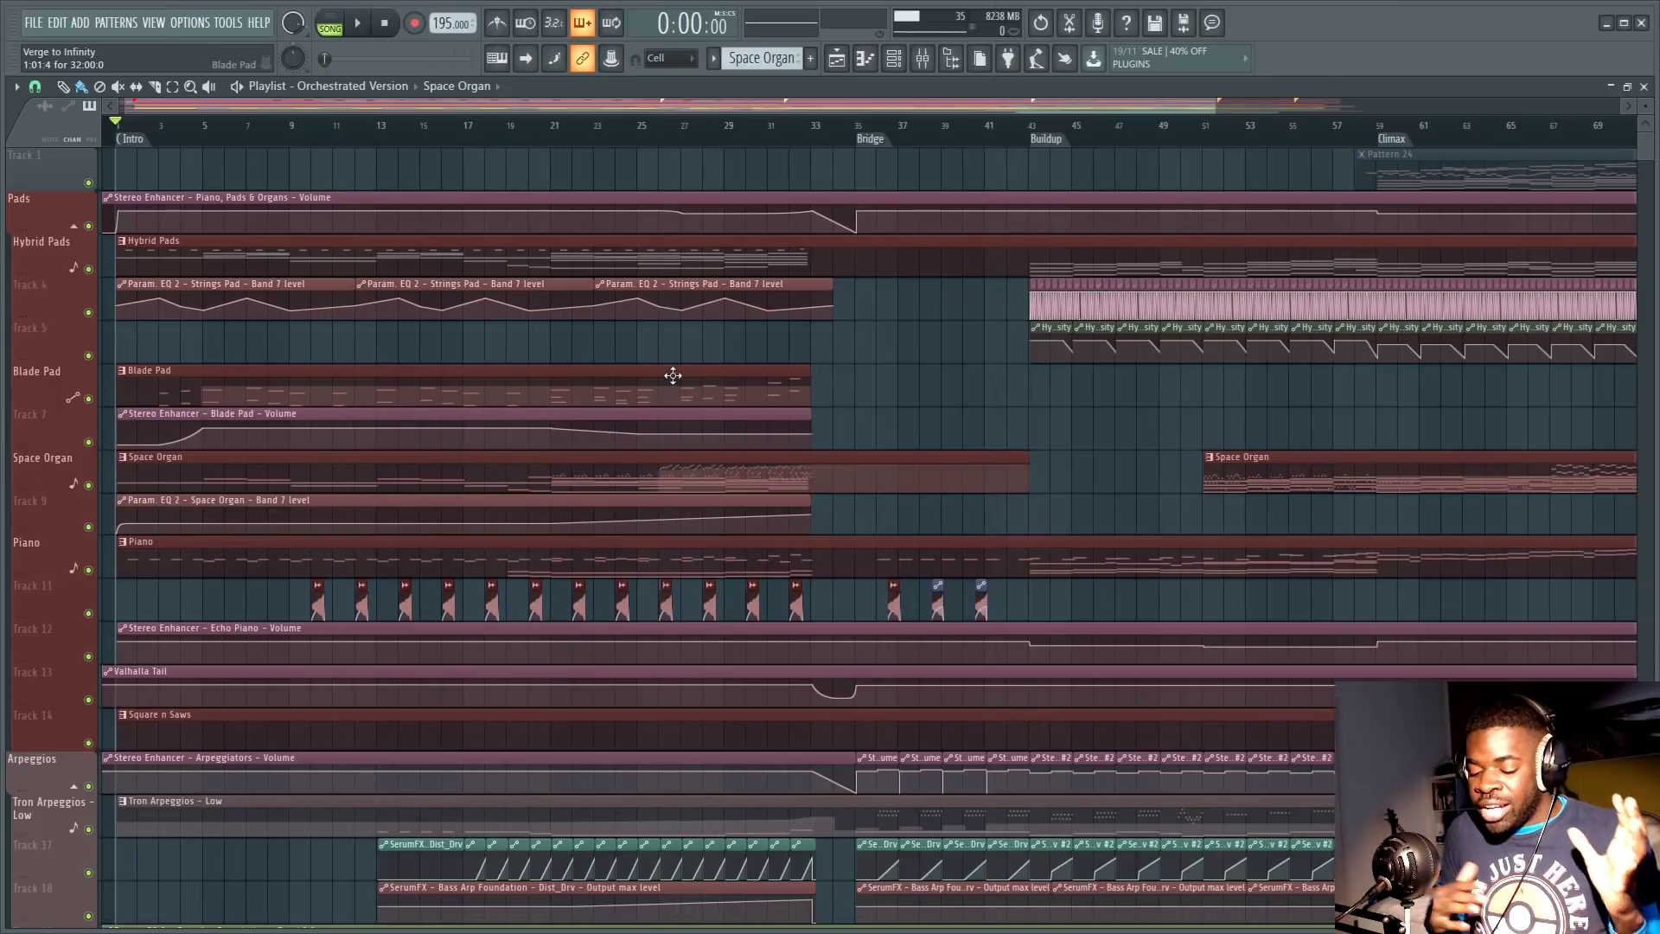
pyautogui.scroll(-1, 673, 375)
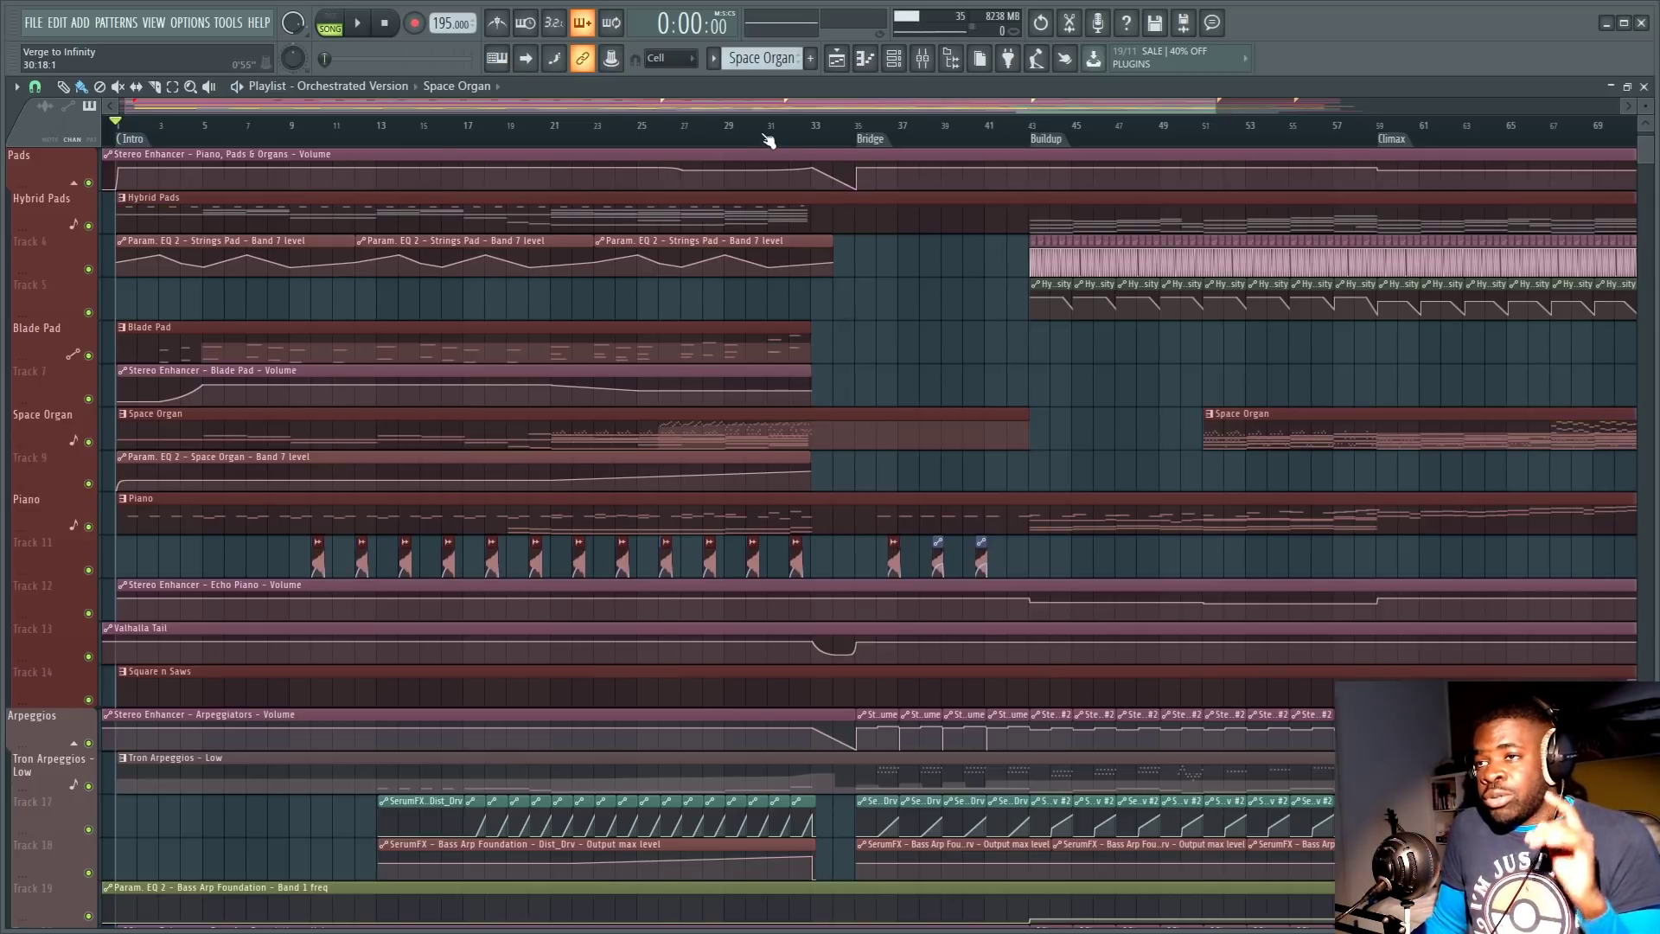
# Step: Review the full-length arrangement across the pads, strings, brass, vox, percussion, trailer SFX and risers, down to the master volume automation
pyautogui.scroll(-2, 770, 141)
pyautogui.scroll(-3, 476, 315)
pyautogui.scroll(-15, 477, 315)
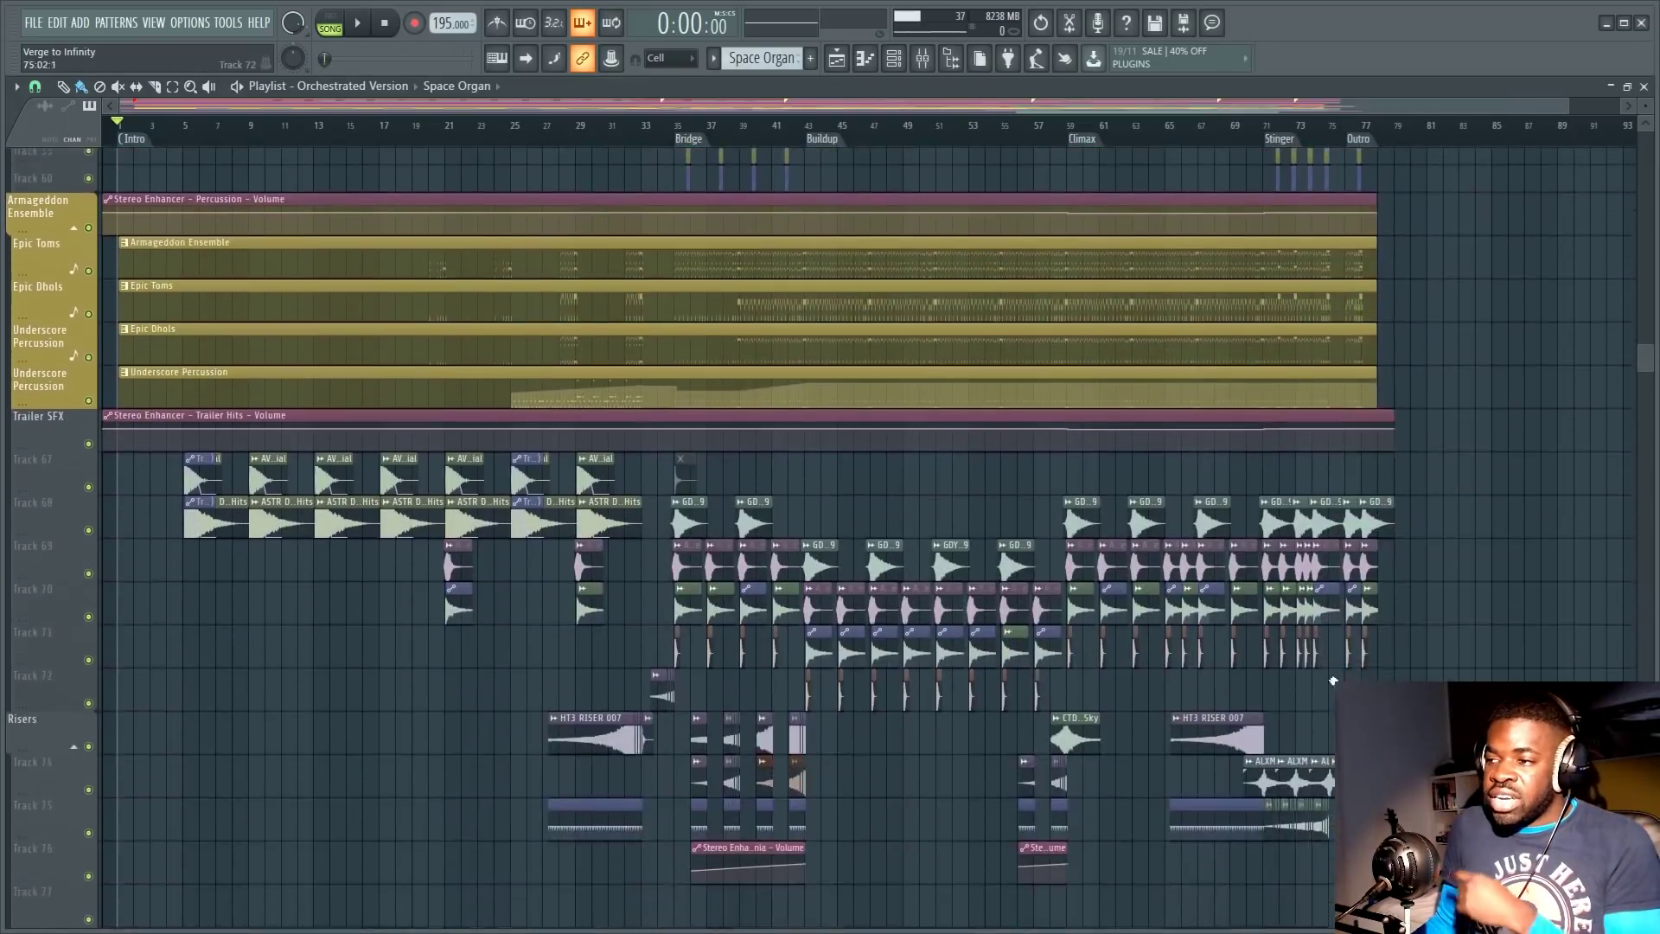
pyautogui.moveTo(1645, 358); pyautogui.dragTo(1373, 153)
pyautogui.scroll(-2, 538, 143)
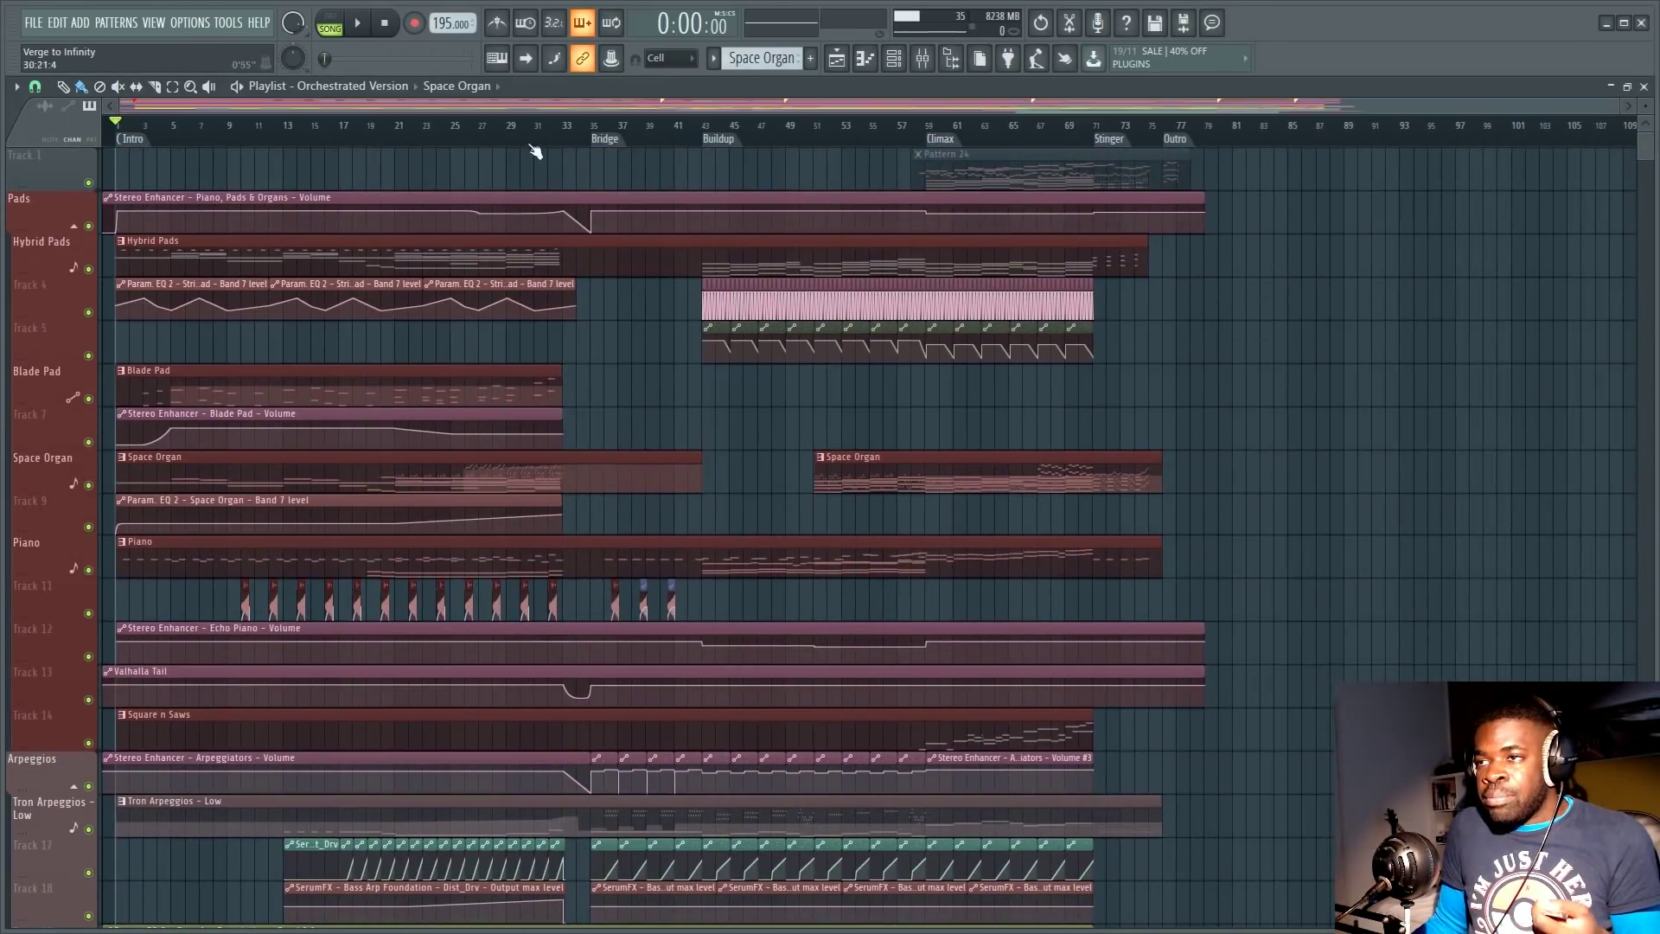
pyautogui.scroll(-4, 236, 354)
pyautogui.scroll(-15, 238, 377)
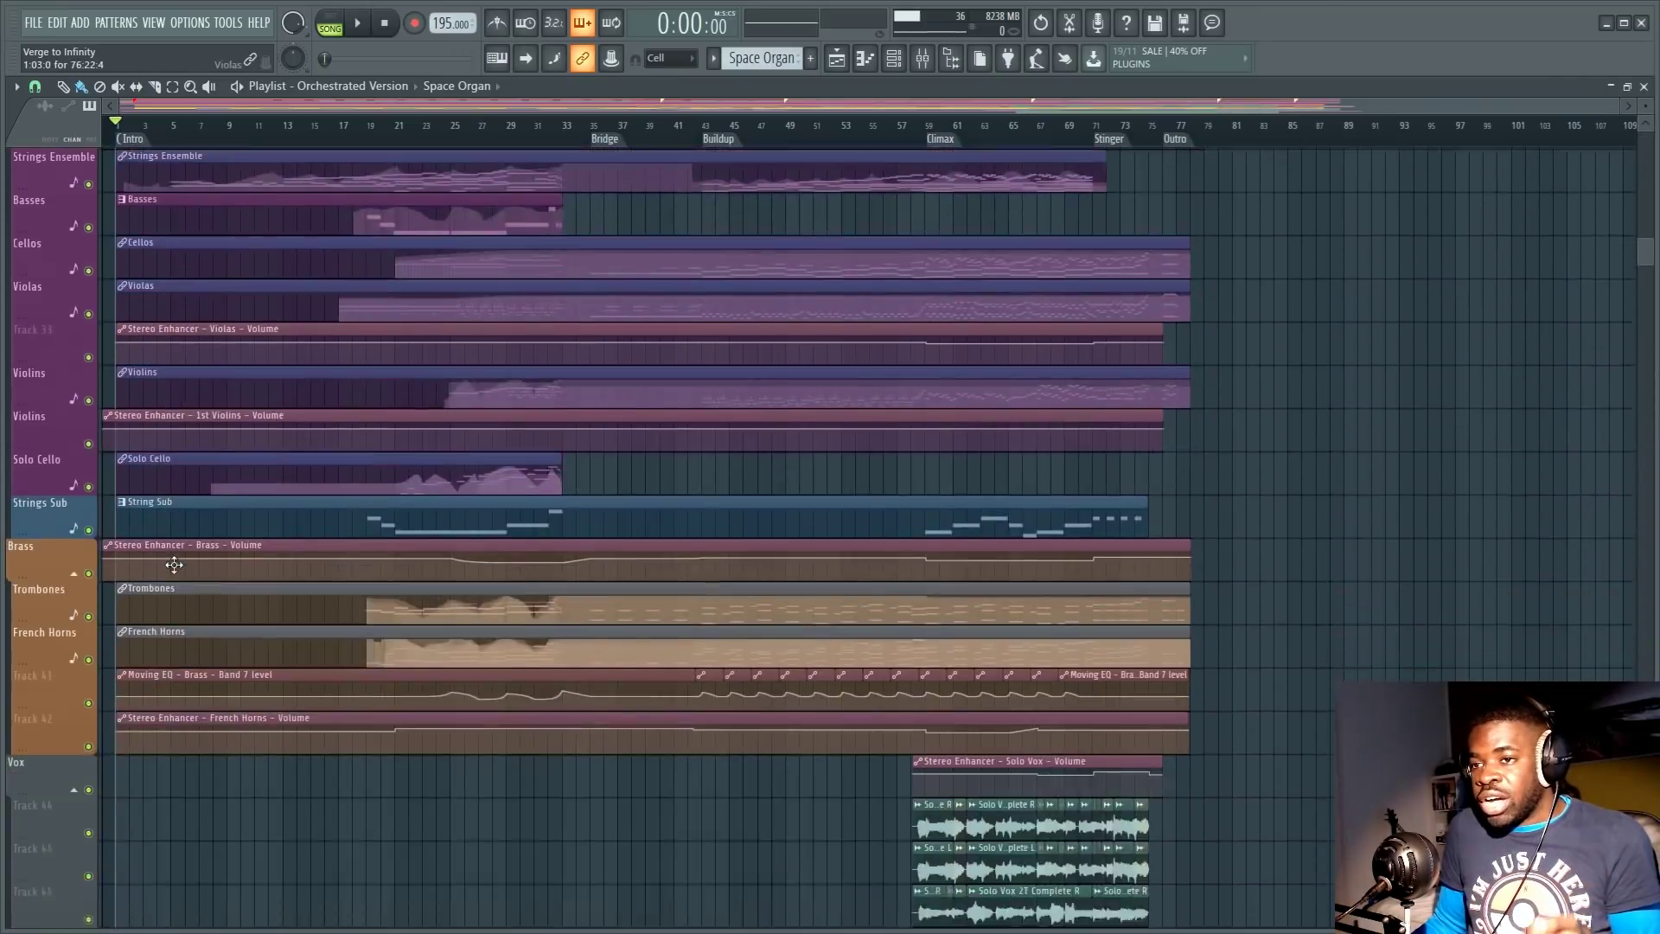
pyautogui.scroll(-10, 229, 632)
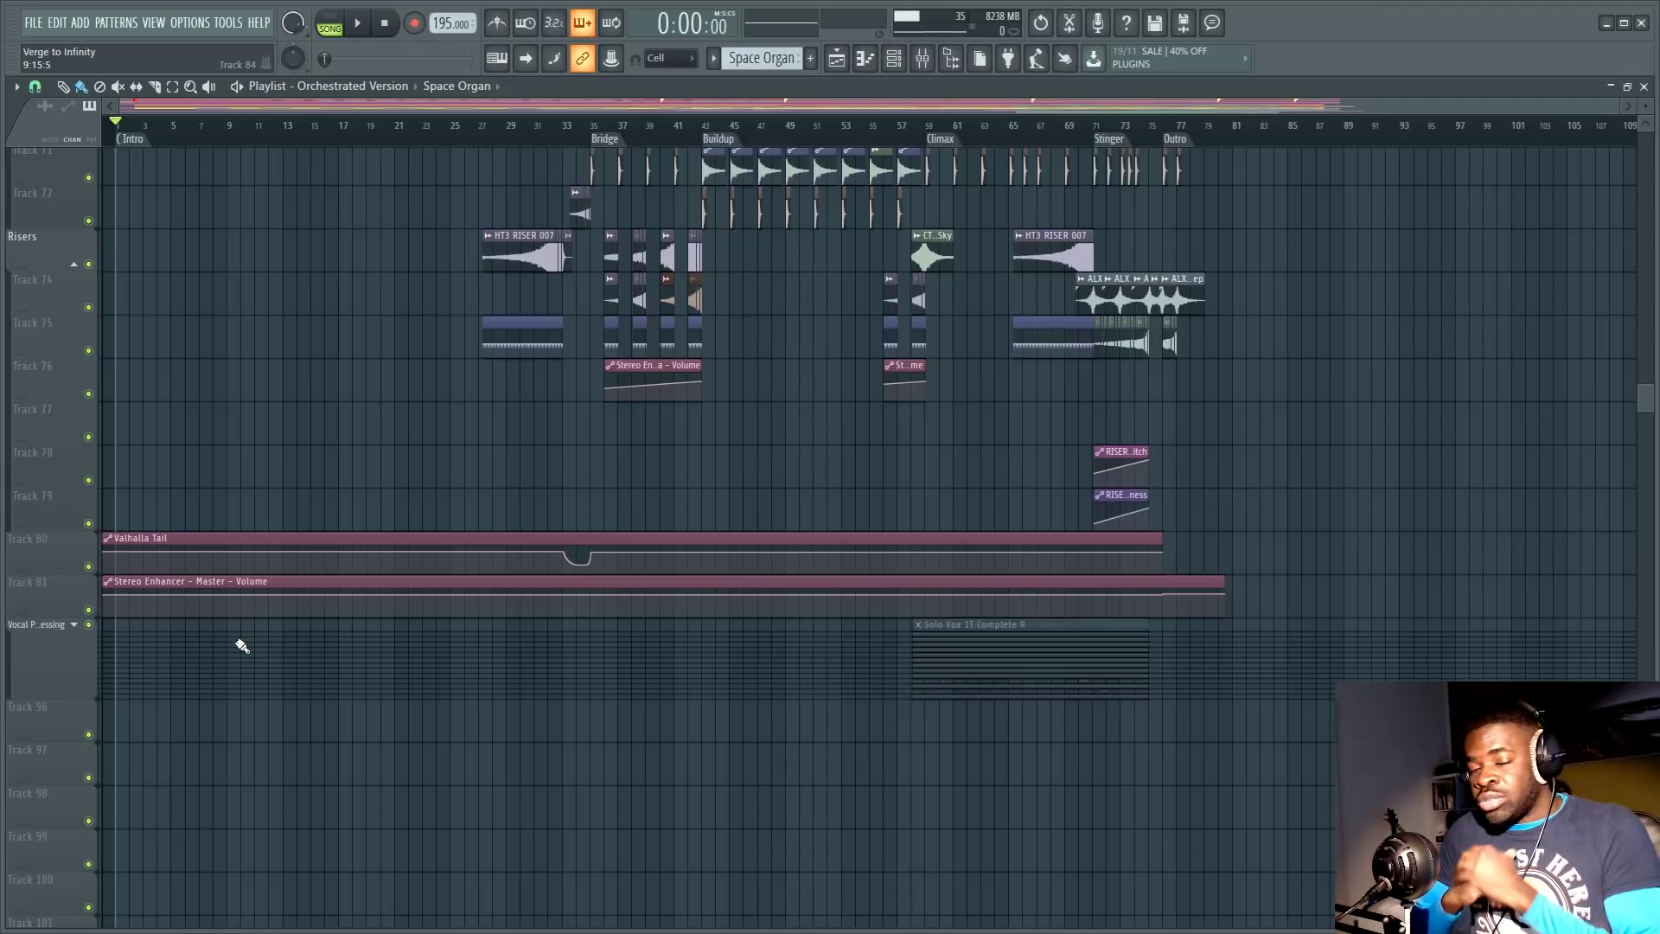
pyautogui.scroll(20, 240, 640)
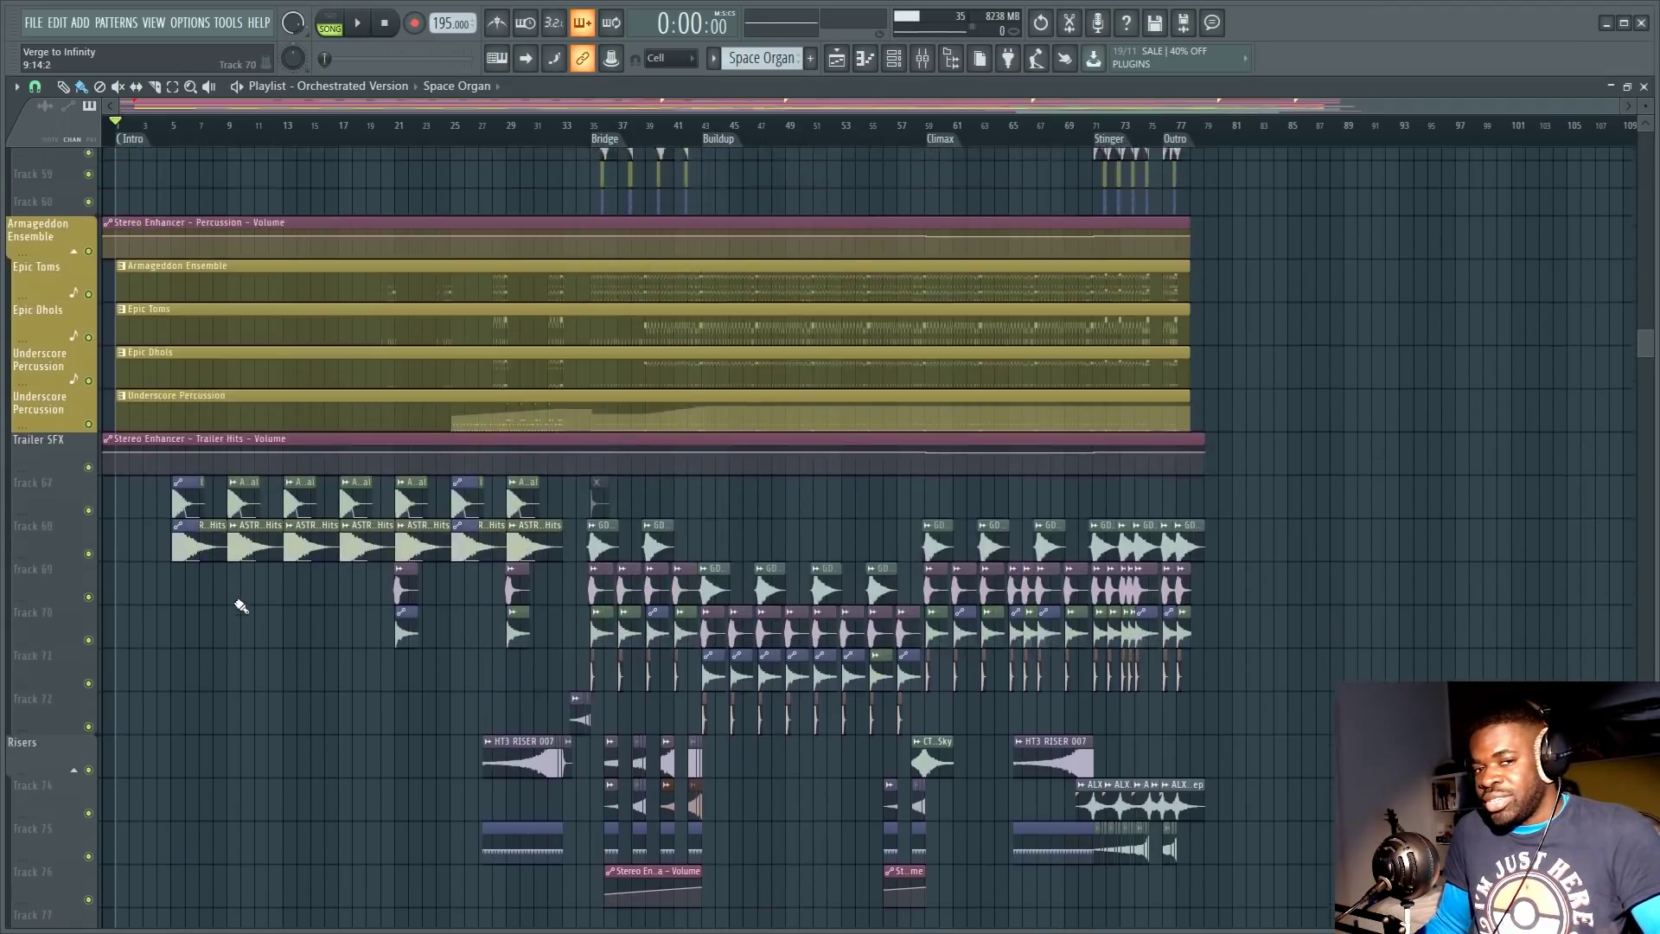